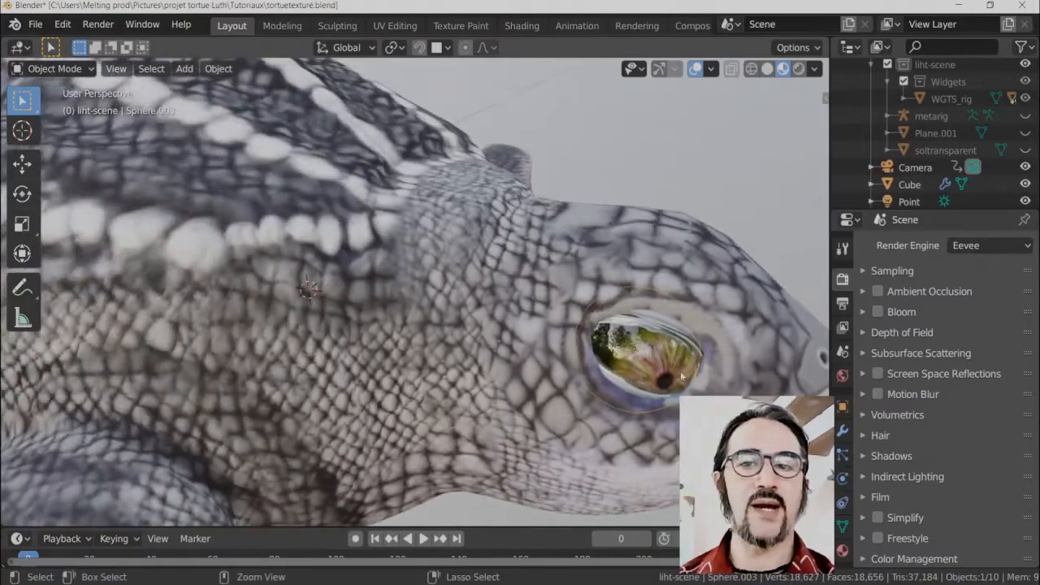
# Examine the textured turtle from the front and side, with a closer look at its head and eye.
pyautogui.keyDown('shift'); pyautogui.moveTo(386, 354); pyautogui.dragTo(494, 429, button='middle'); pyautogui.keyUp('shift')
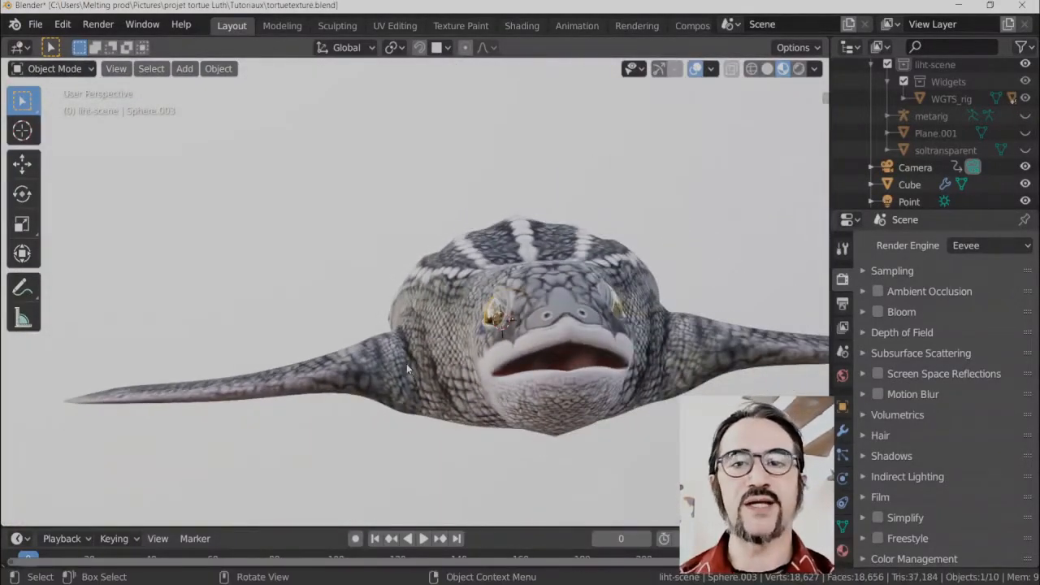
pyautogui.moveTo(406, 364); pyautogui.dragTo(475, 415, button='middle')
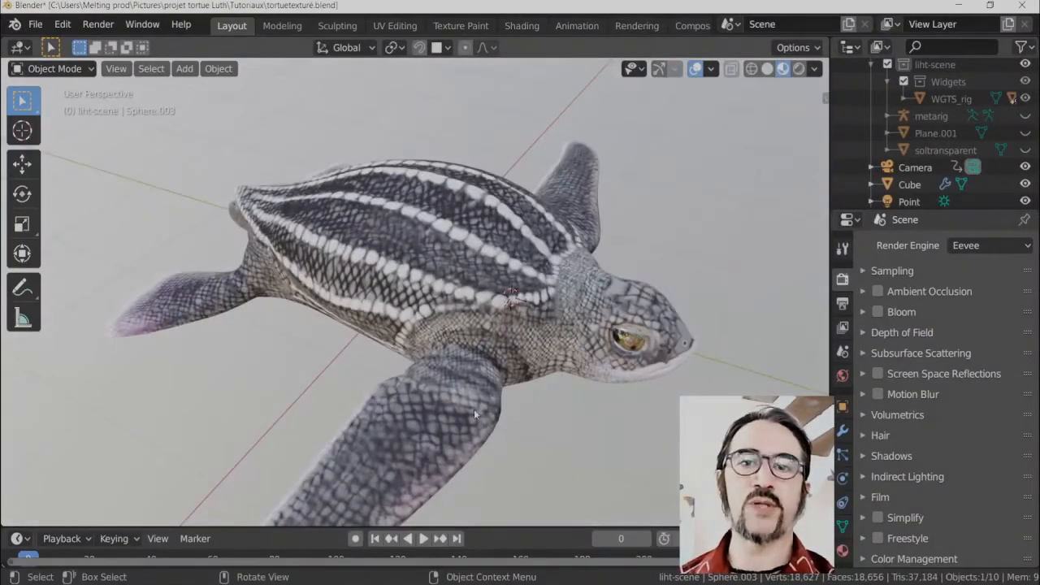
pyautogui.moveTo(288, 278); pyautogui.dragTo(295, 240, button='middle')
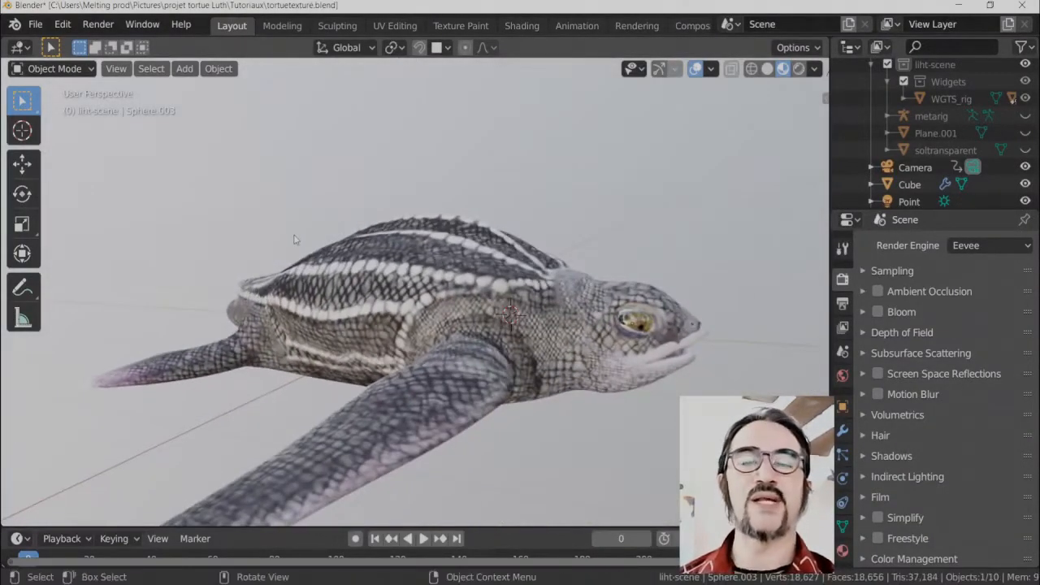
pyautogui.moveTo(543, 240); pyautogui.dragTo(510, 266, button='middle')
pyautogui.moveTo(573, 294); pyautogui.dragTo(492, 234, button='middle')
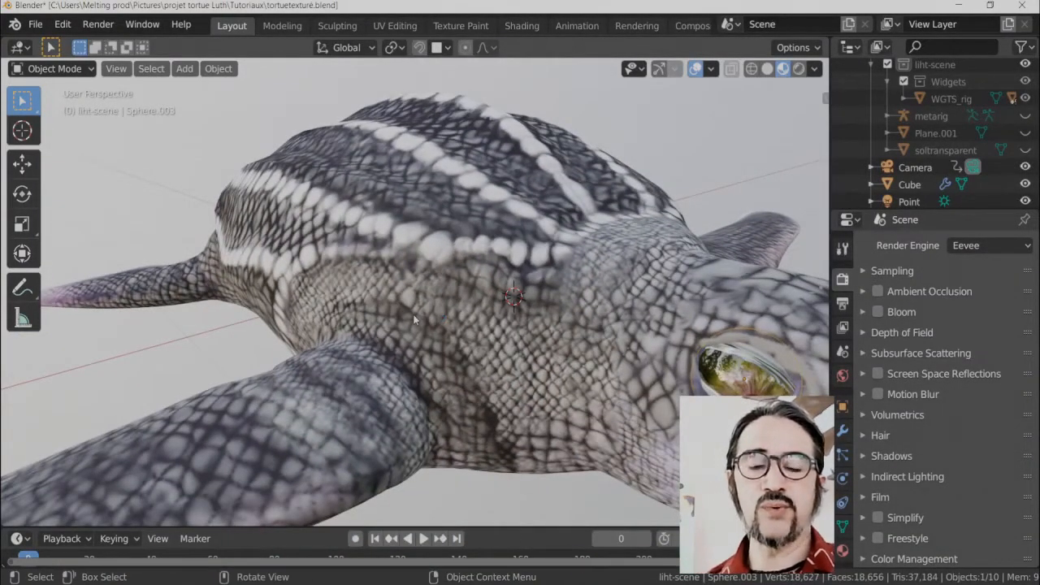
pyautogui.moveTo(399, 302); pyautogui.dragTo(561, 280, button='middle')
pyautogui.keyDown('ctrl'); pyautogui.moveTo(439, 248); pyautogui.dragTo(469, 317, button='middle'); pyautogui.keyUp('ctrl')
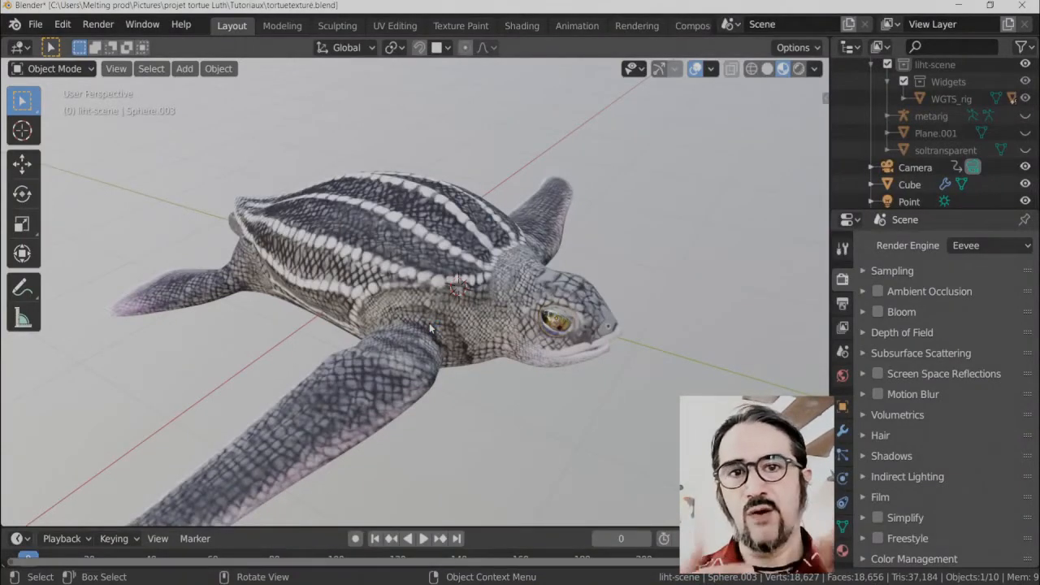
pyautogui.moveTo(429, 323); pyautogui.dragTo(556, 330, button='middle')
pyautogui.scroll(8, 507, 315)
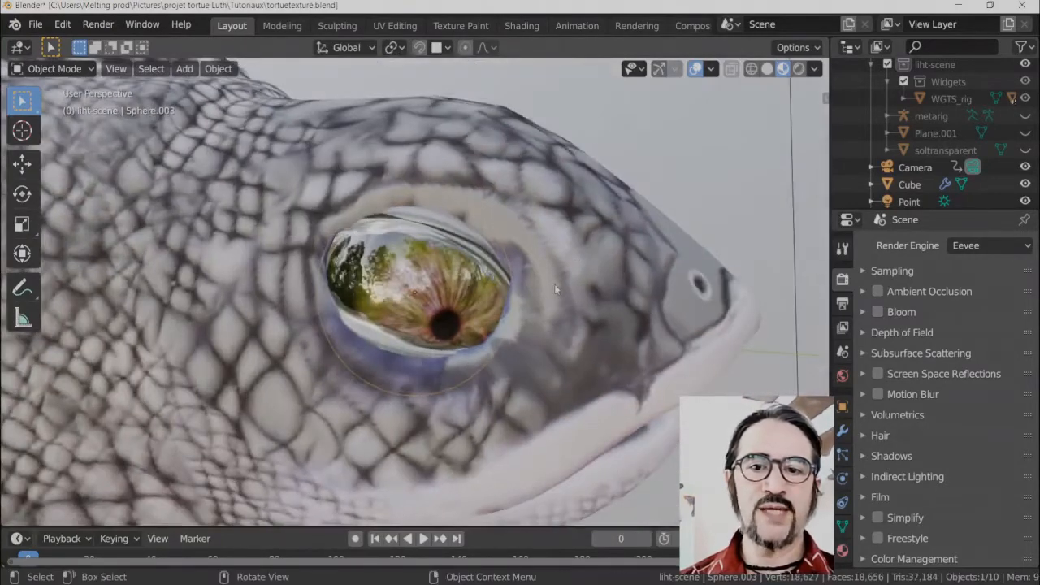
# Hide the turtle's body mesh to isolate the eyes and select the upper eyelid of the nearer eye.
pyautogui.click(575, 251)
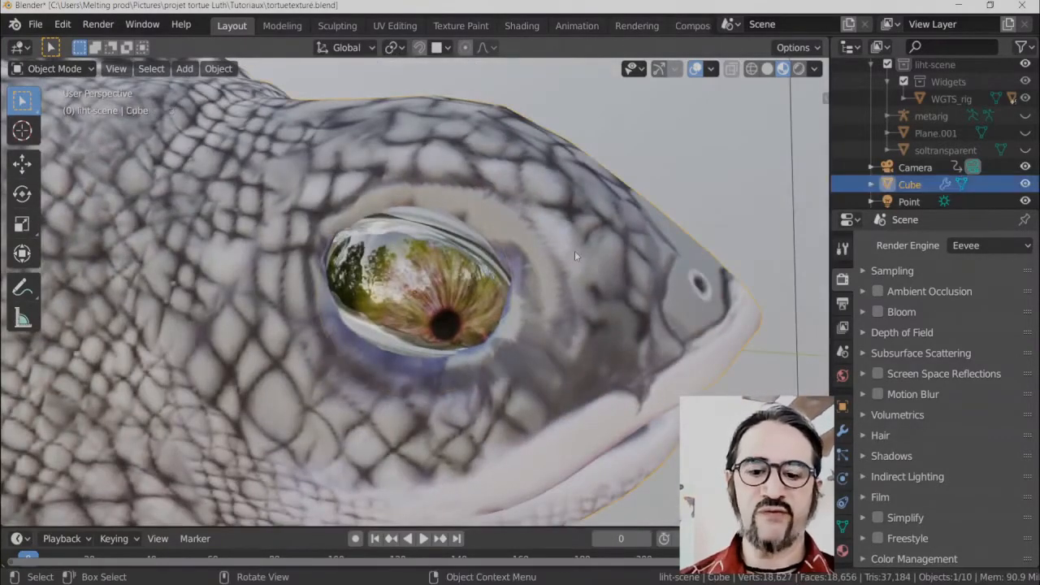
pyautogui.press('h')
pyautogui.moveTo(575, 249); pyautogui.dragTo(492, 272, button='middle')
pyautogui.click(492, 223)
pyautogui.moveTo(509, 311); pyautogui.dragTo(521, 268, button='middle')
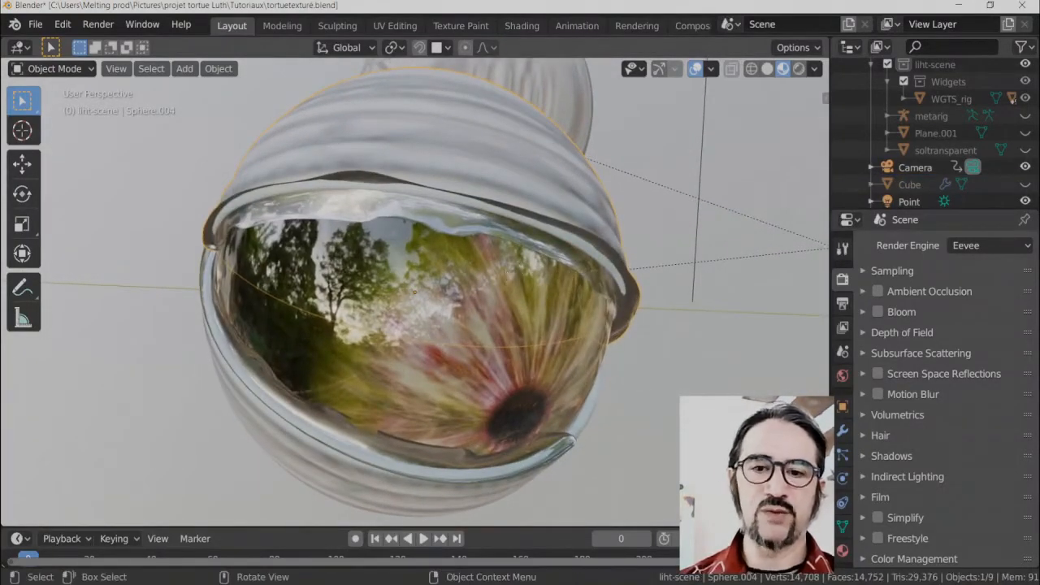
# Rotate the upper eyelid freely around the eyeball several times to test its closing and opening.
pyautogui.press('r')
pyautogui.press('r')
pyautogui.click(479, 290)
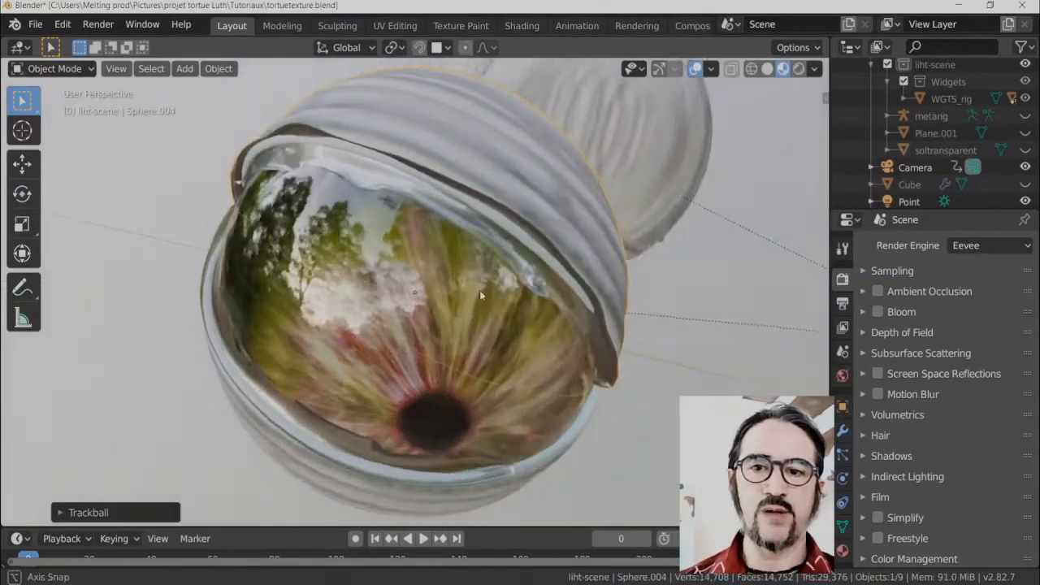
pyautogui.moveTo(479, 290); pyautogui.dragTo(472, 257, button='middle')
pyautogui.press('r')
pyautogui.press('r')
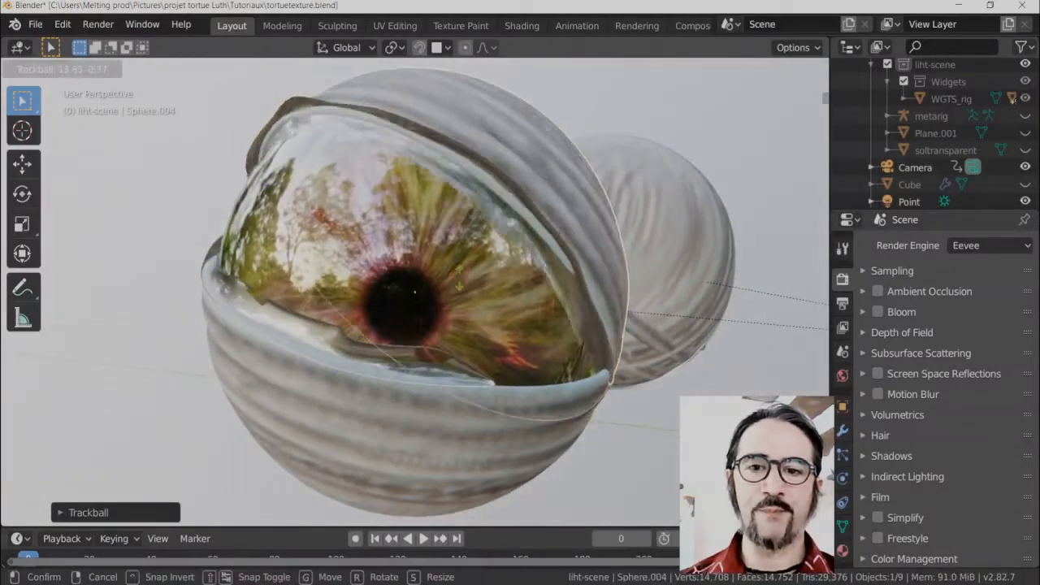
pyautogui.click(481, 357)
pyautogui.press('r')
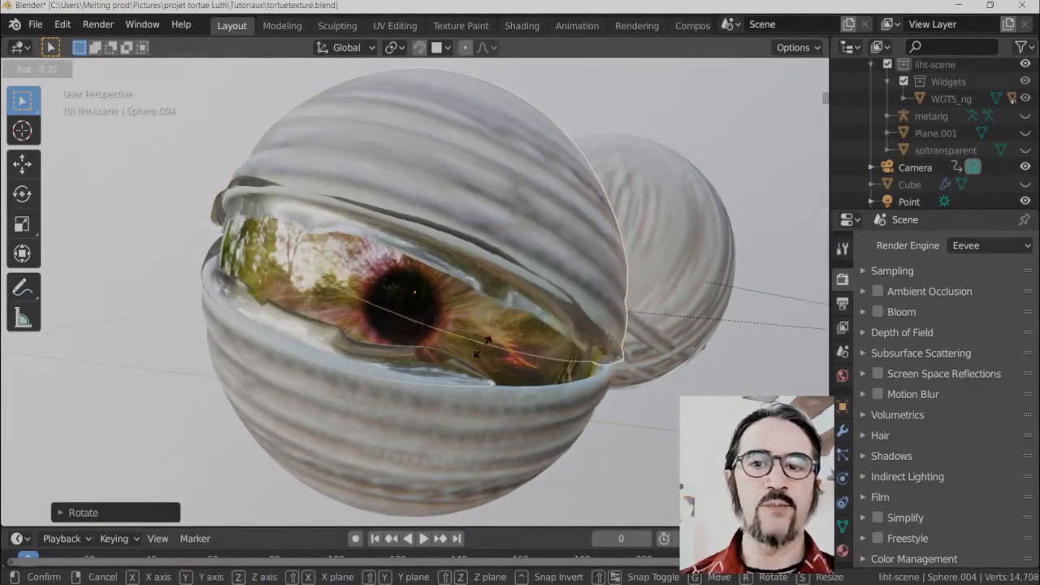
pyautogui.press('r')
pyautogui.click(472, 267)
pyautogui.scroll(-2, 485, 273)
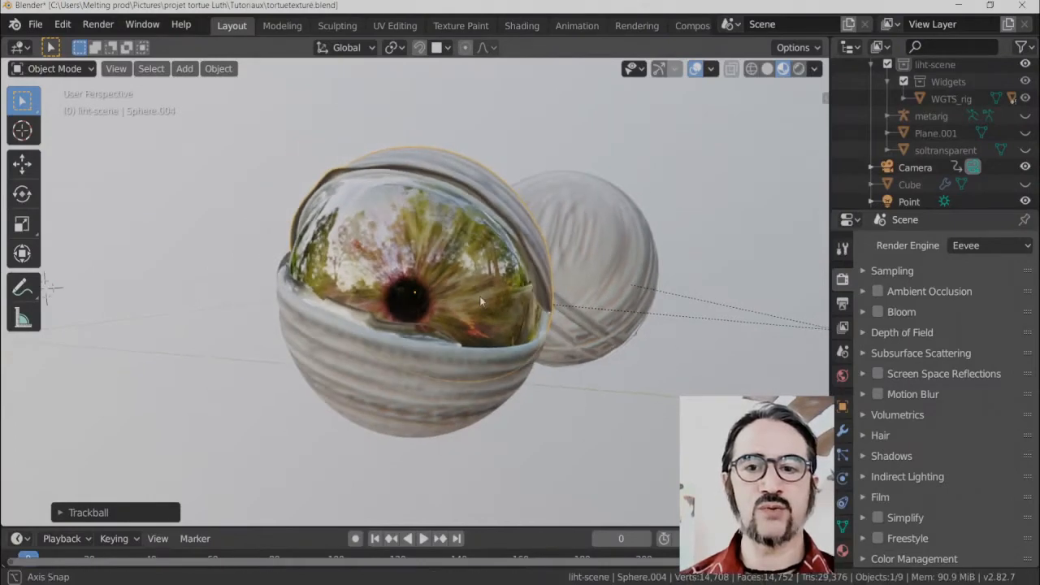
pyautogui.moveTo(479, 295)
pyautogui.mouseDown(button='middle')
pyautogui.moveTo(530, 317)
pyautogui.moveTo(480, 295)
pyautogui.mouseUp(button='middle')
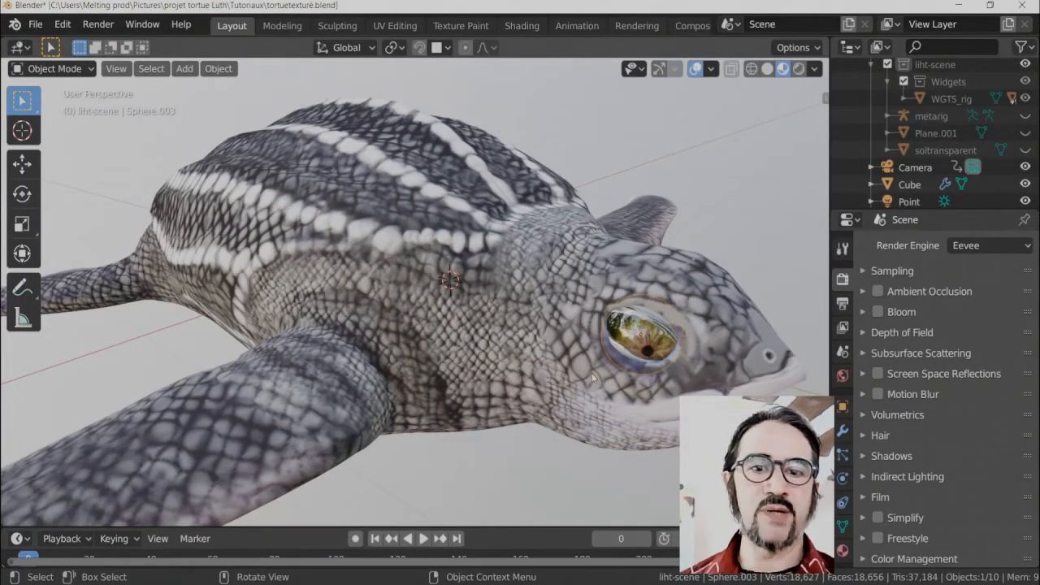
# Display the turtle in solid shading in the viewport.
pyautogui.moveTo(593, 376); pyautogui.dragTo(634, 348, button='middle')
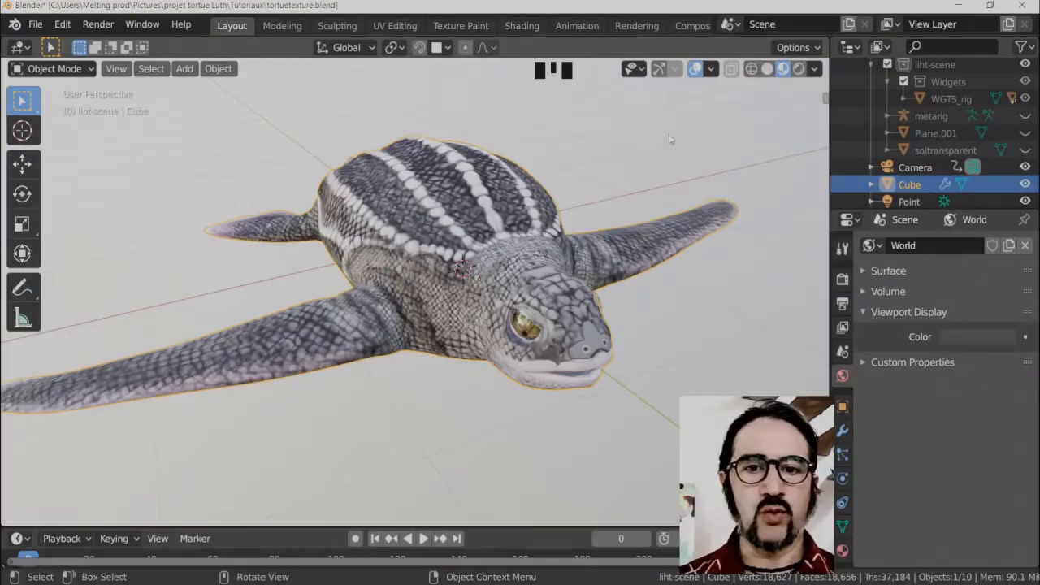
pyautogui.moveTo(487, 280); pyautogui.dragTo(658, 348, button='middle')
pyautogui.scroll(-1, 606, 326)
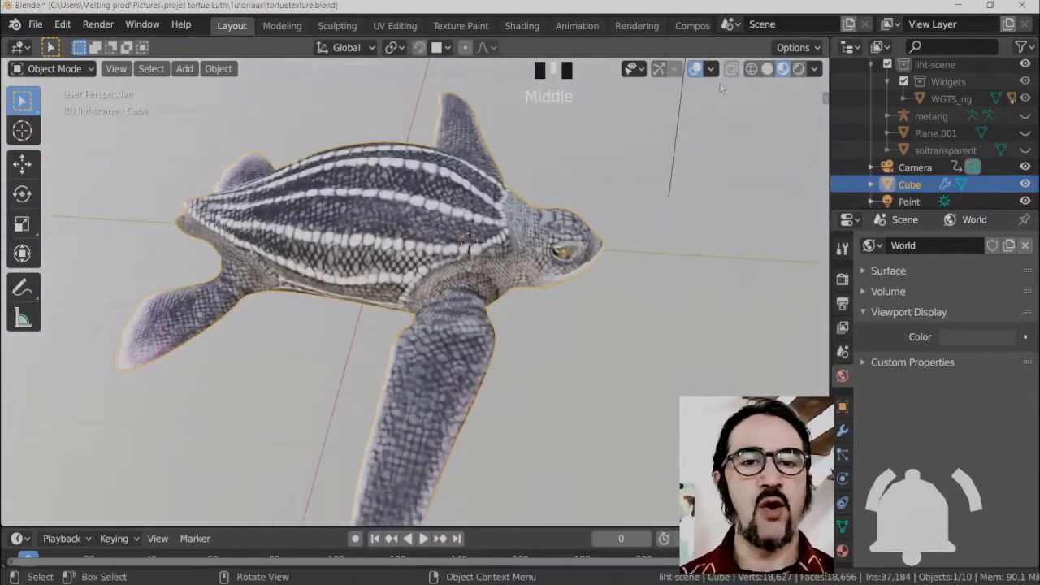
pyautogui.click(768, 69)
pyautogui.moveTo(536, 345); pyautogui.dragTo(518, 321, button='middle')
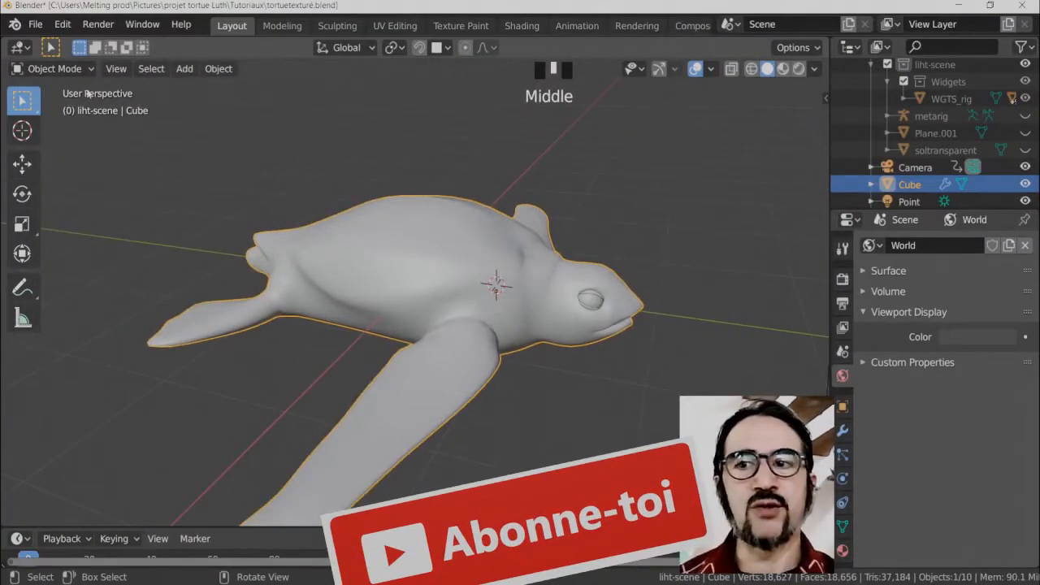
# Open the add-on preferences, filter the list to the Rigging category and clear the search text.
pyautogui.click(68, 25)
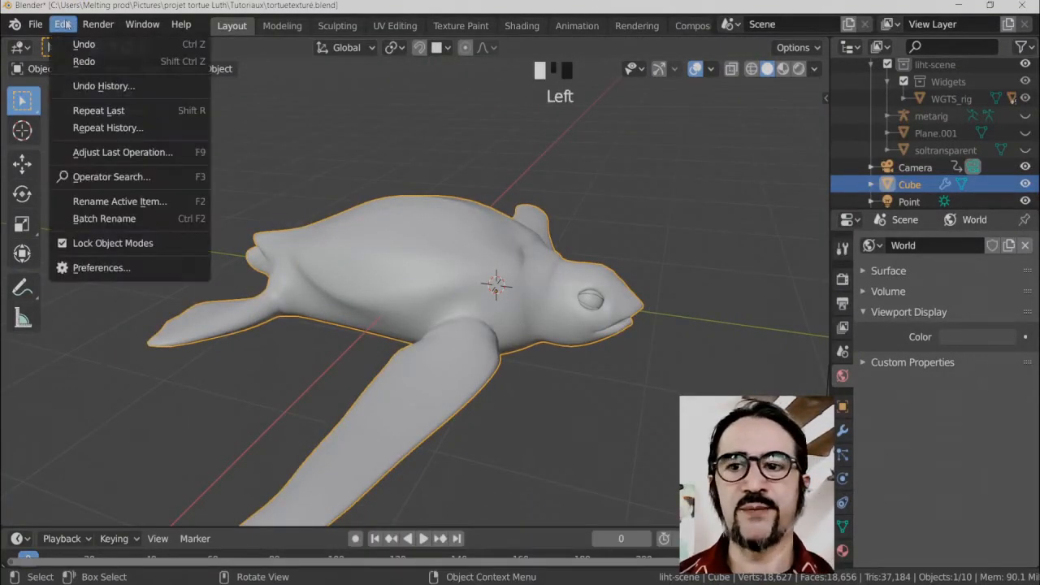
pyautogui.click(63, 23)
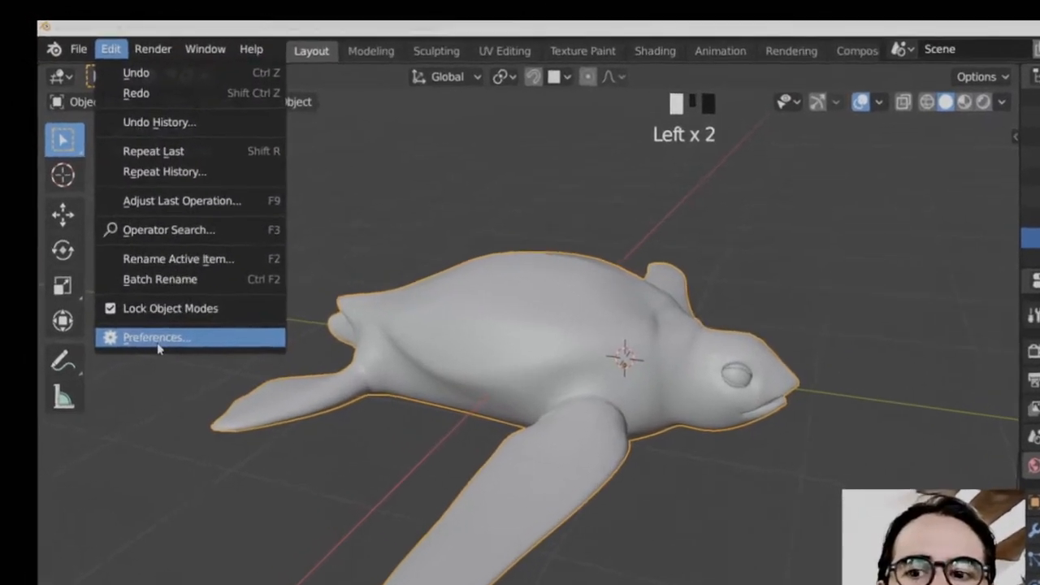
pyautogui.click(112, 284)
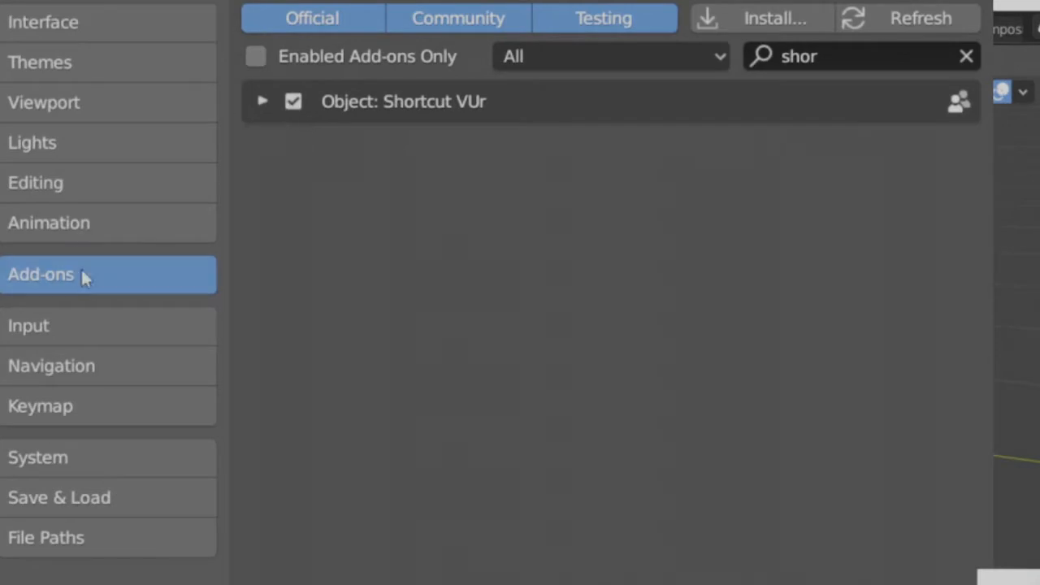
pyautogui.click(529, 60)
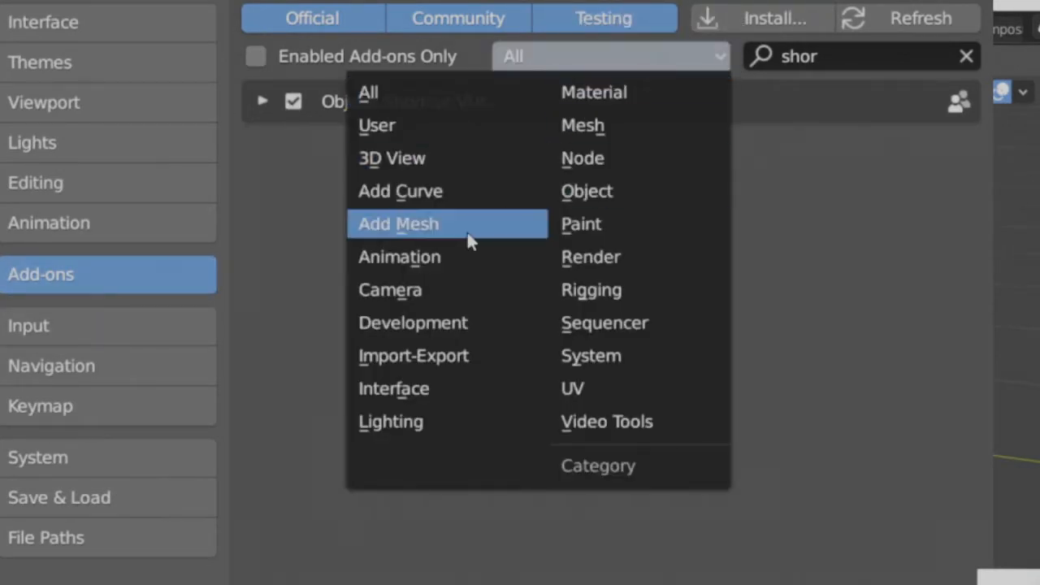
pyautogui.click(612, 297)
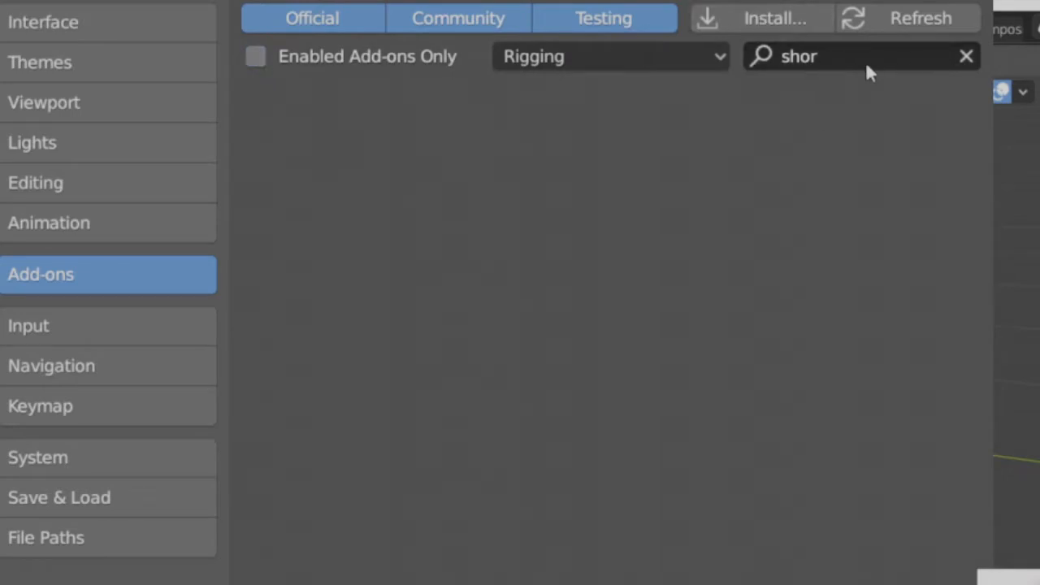
pyautogui.click(965, 58)
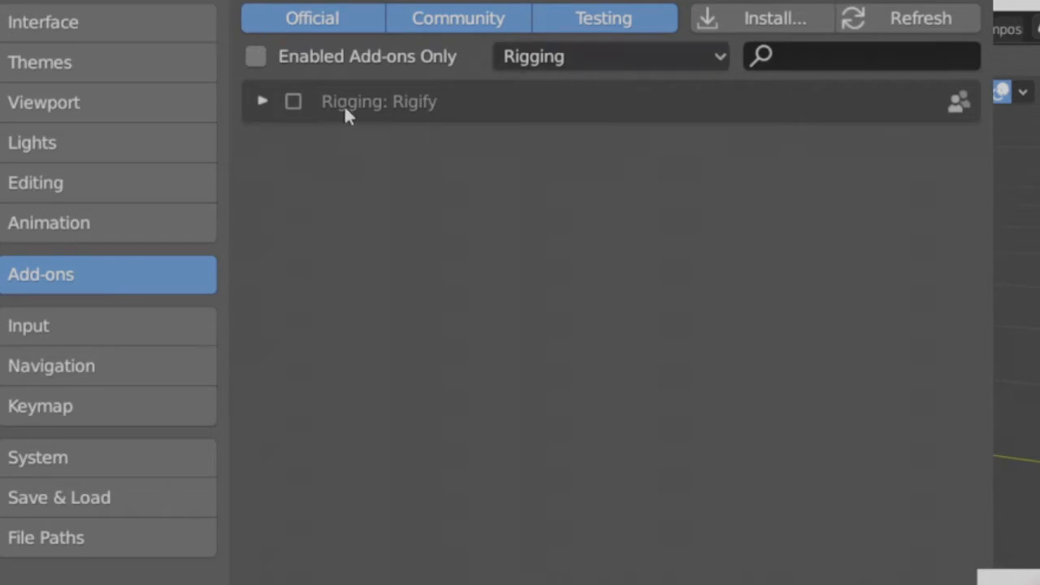
# Enable the Rigging: Rigify add-on and expand its details and the legacy mode description.
pyautogui.click(265, 98)
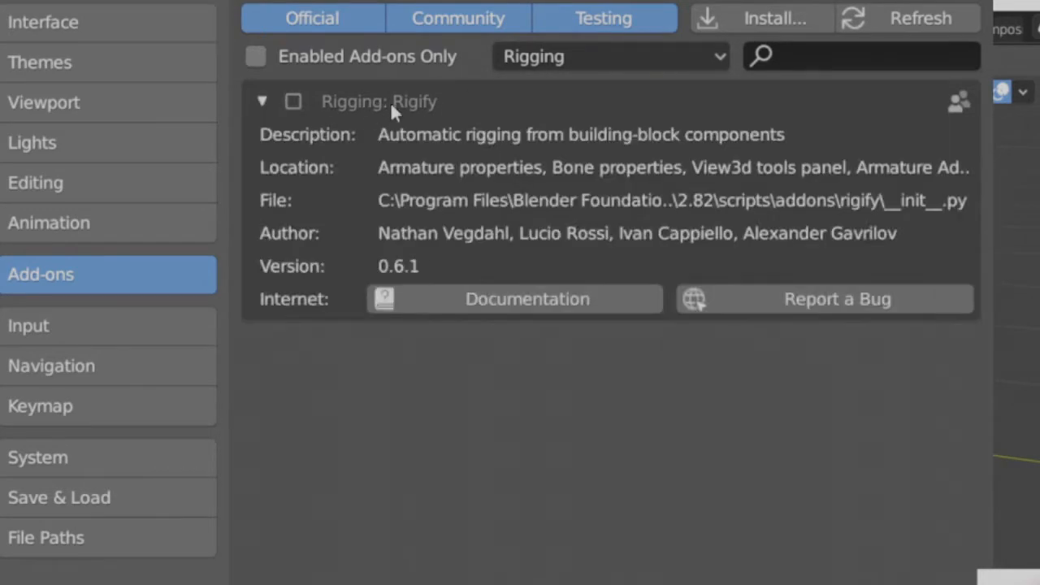
pyautogui.click(293, 102)
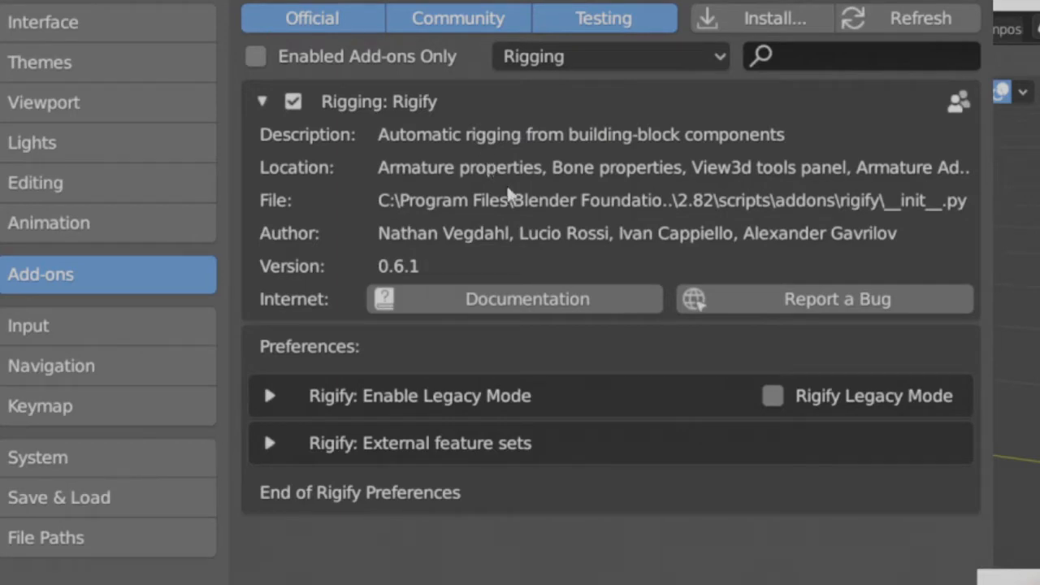
pyautogui.click(271, 396)
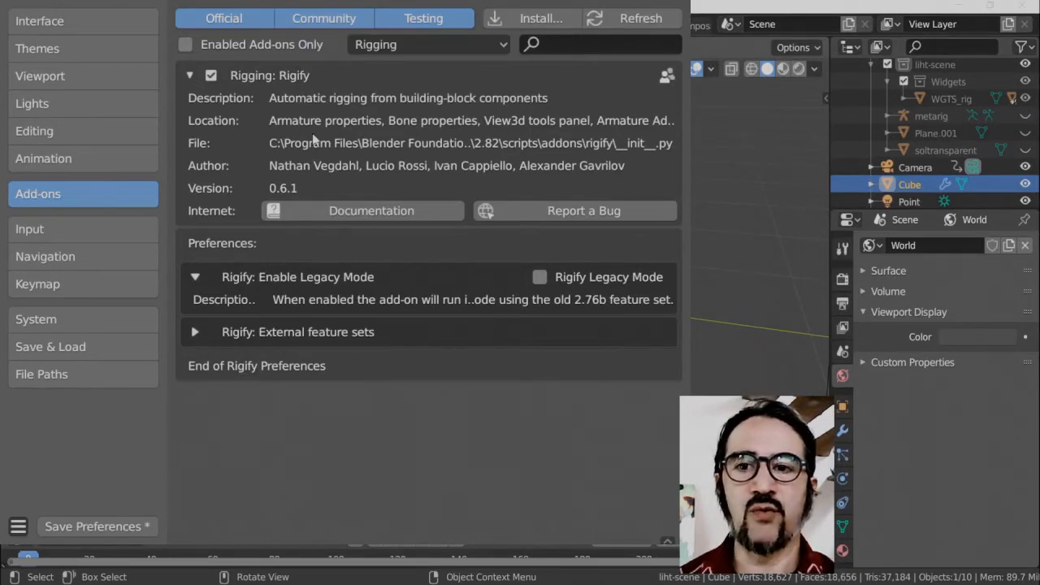
# Choose Rigging again as the add-on category and close the preferences window.
pyautogui.click(410, 46)
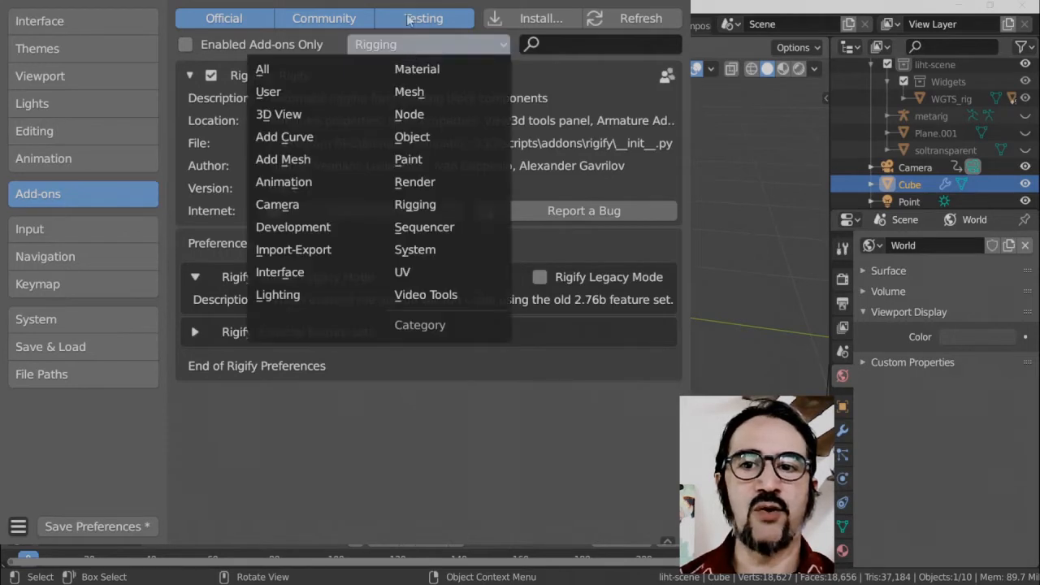
pyautogui.click(375, 46)
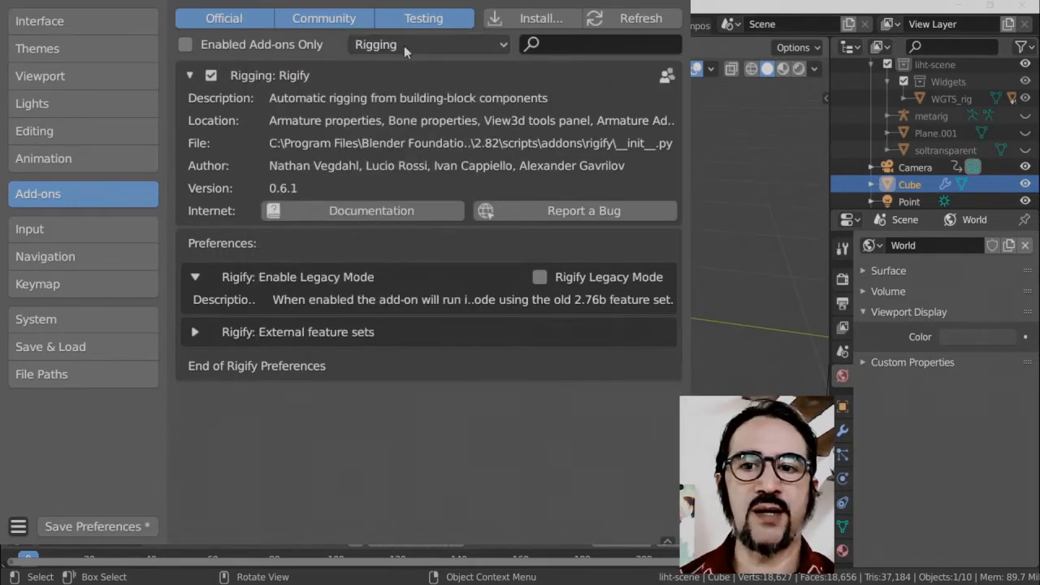
pyautogui.click(404, 45)
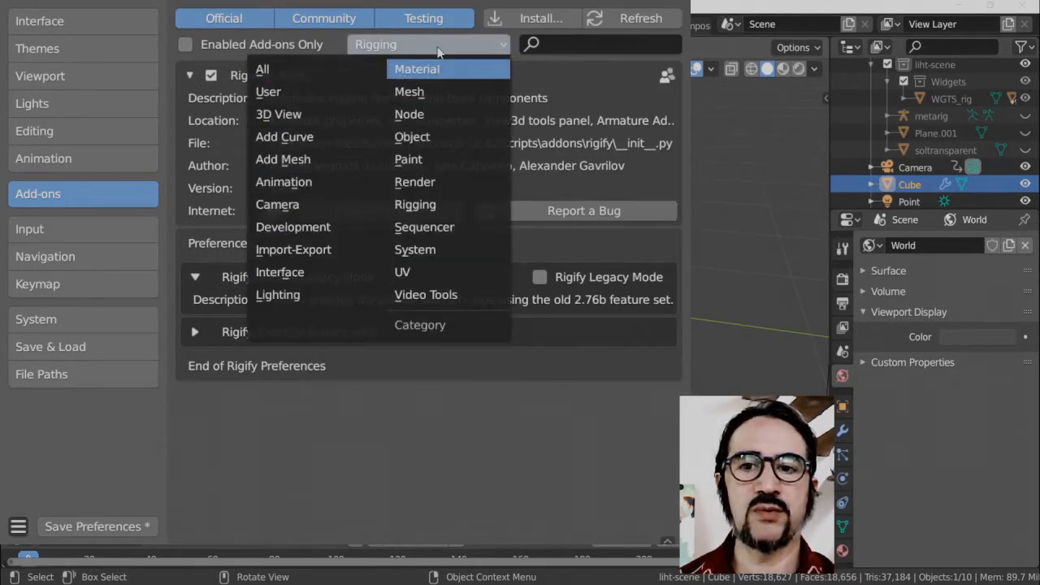
pyautogui.click(426, 213)
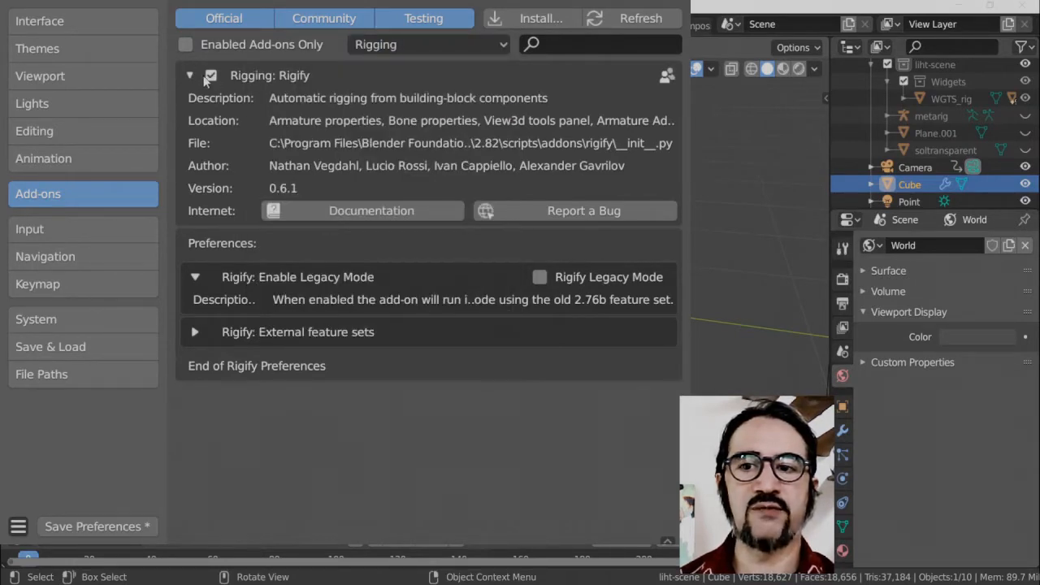
pyautogui.moveTo(561, 1); pyautogui.dragTo(562, 27)
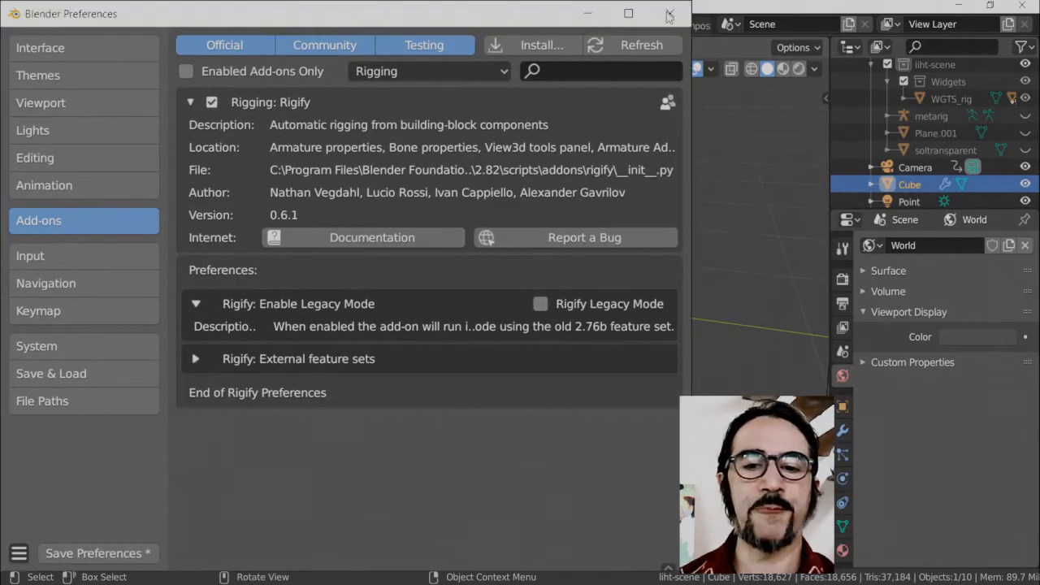
pyautogui.click(668, 17)
# Look through the armature types that can be added, including the Animals and Basic meta-rigs.
pyautogui.moveTo(520, 323); pyautogui.dragTo(530, 333, button='middle')
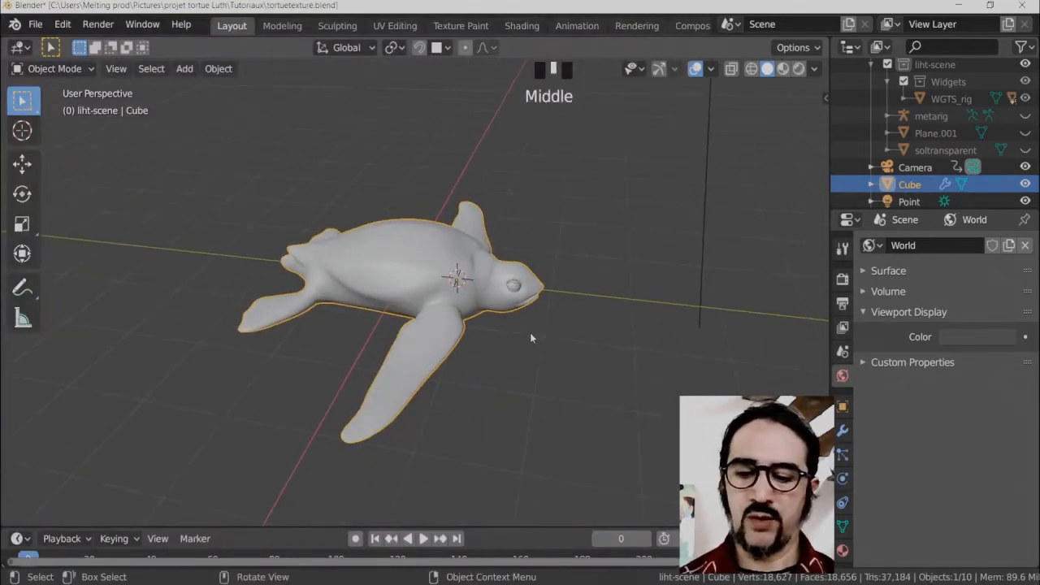
pyautogui.click(184, 69)
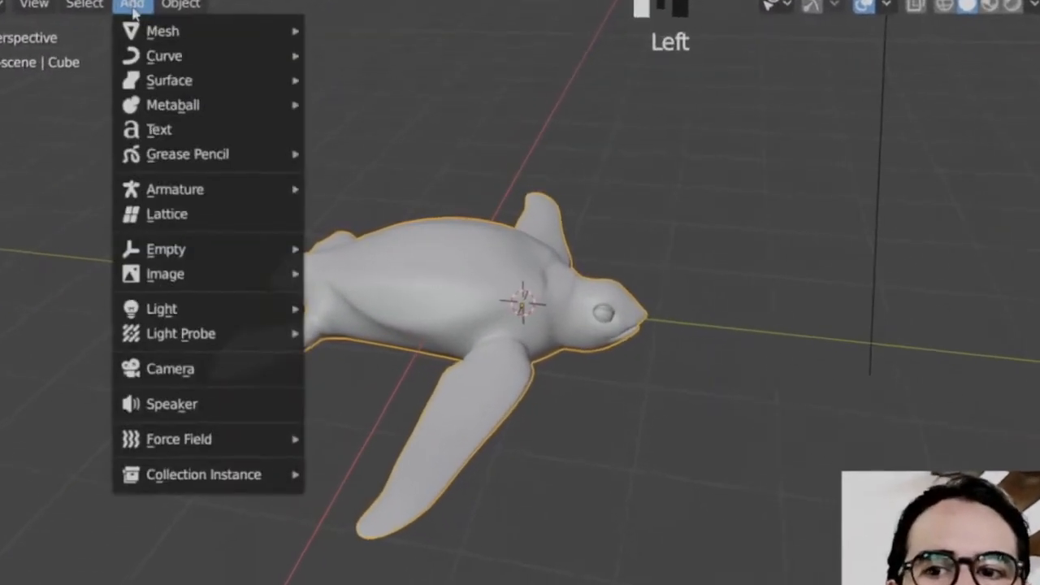
pyautogui.moveTo(134, 186)
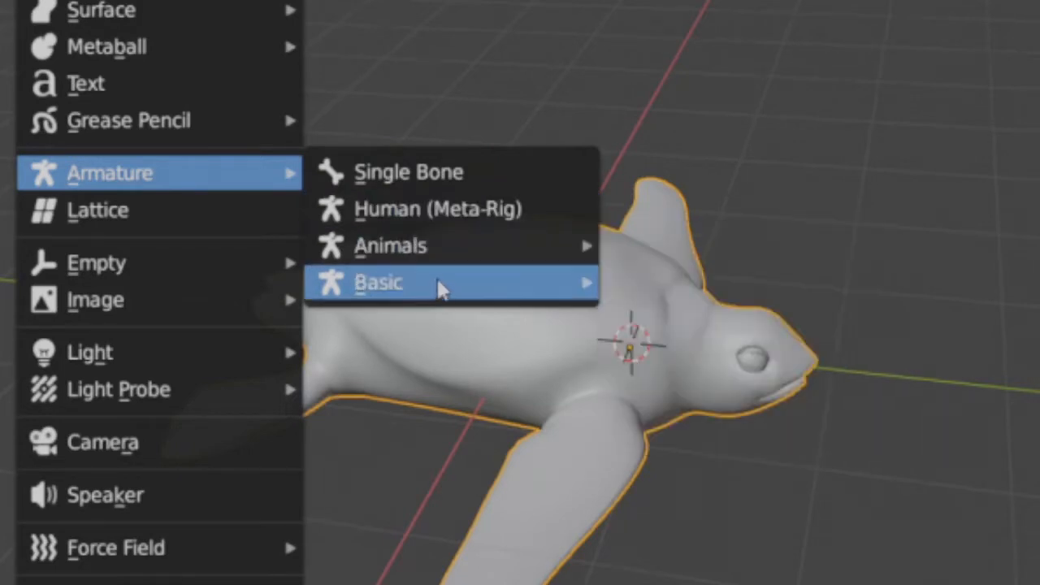
pyautogui.moveTo(440, 254)
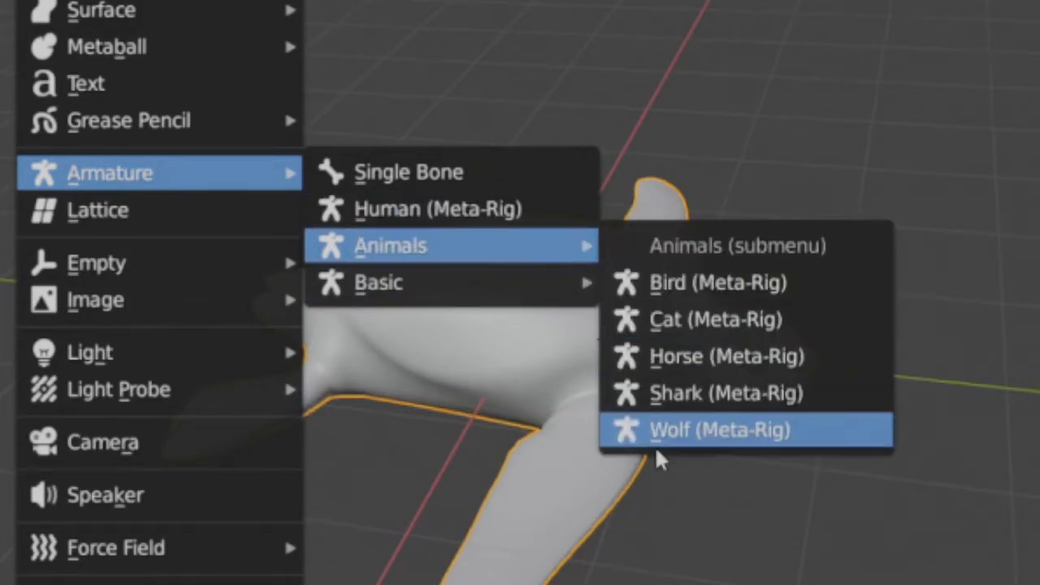
pyautogui.moveTo(447, 285)
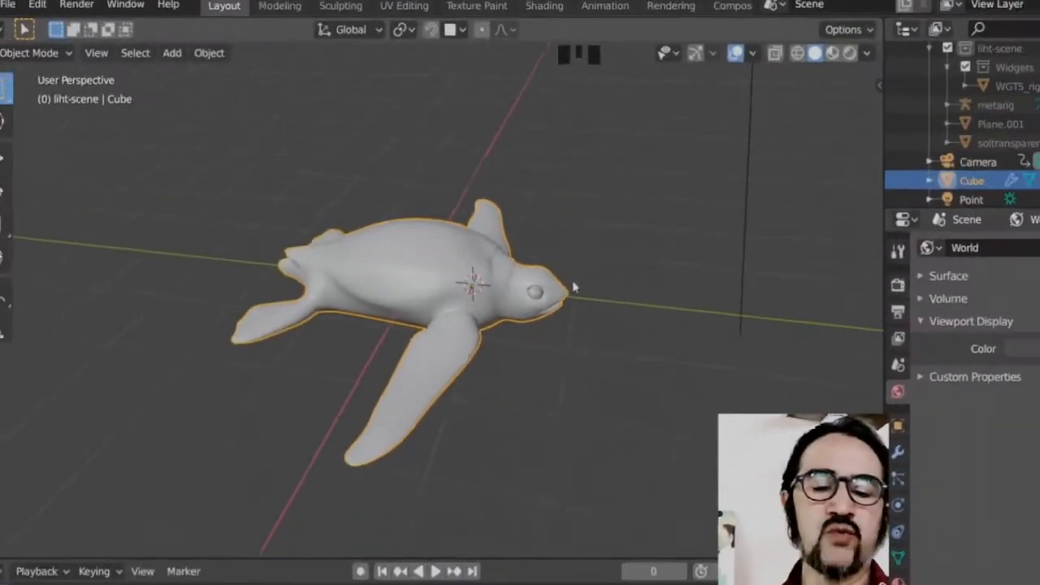
# Add a basic four-legged meta-rig armature to the scene with the turtle.
pyautogui.moveTo(572, 286); pyautogui.dragTo(588, 311, button='middle')
pyautogui.scroll(2, 525, 301)
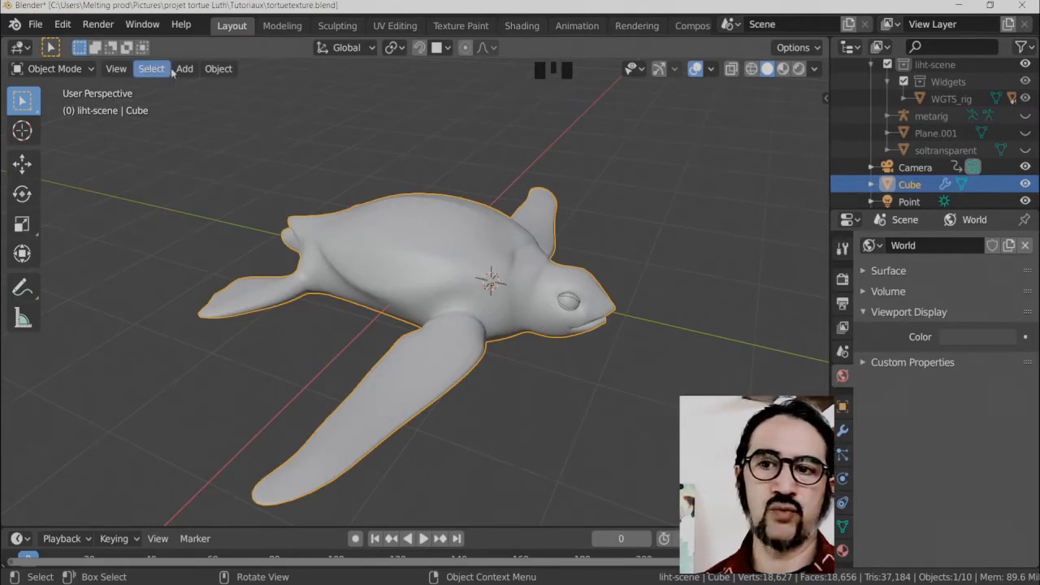
pyautogui.hotkey('shift', 'a')
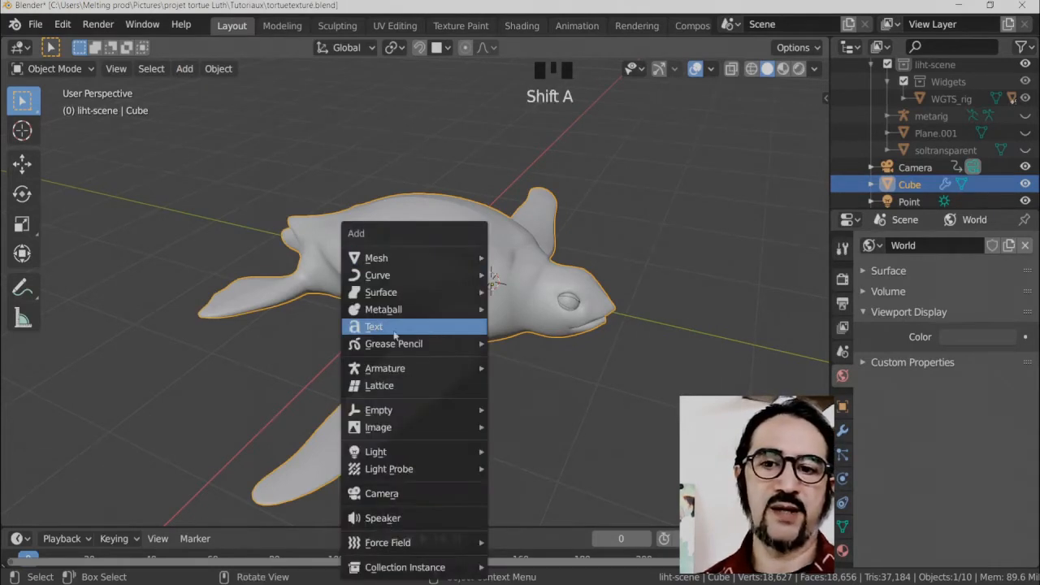
pyautogui.moveTo(406, 369)
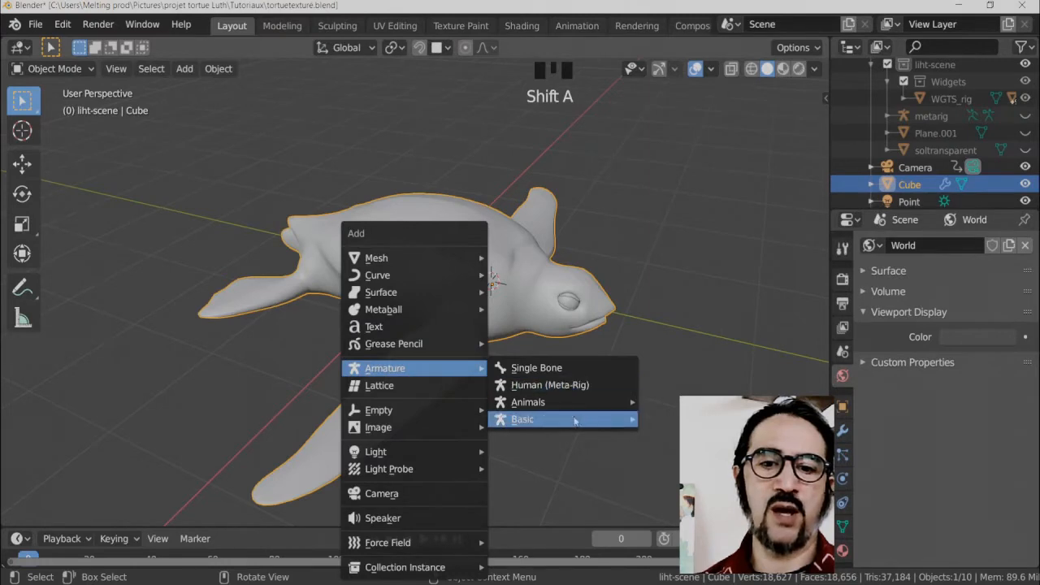
pyautogui.moveTo(575, 420)
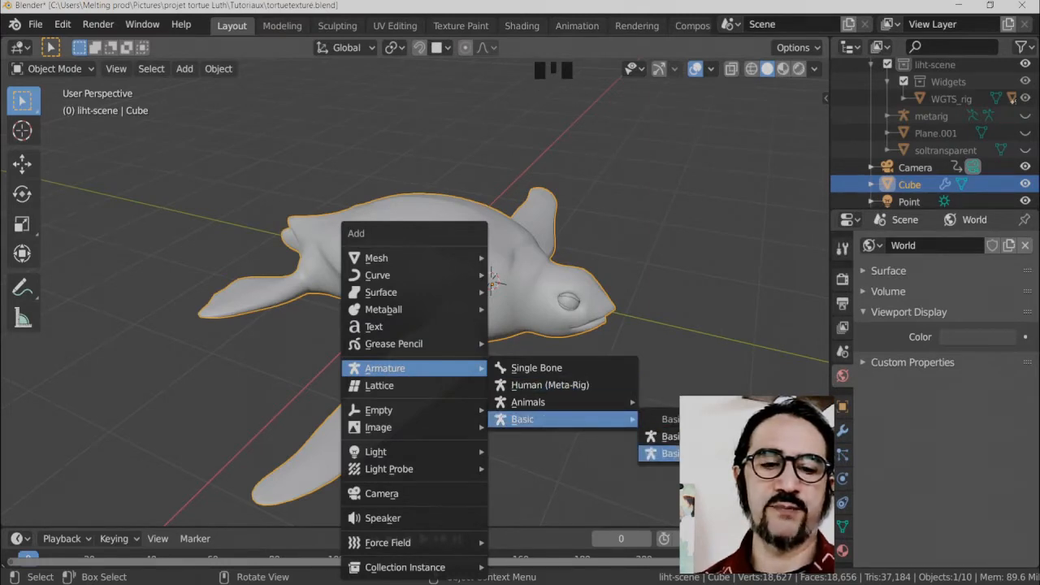
pyautogui.click(660, 454)
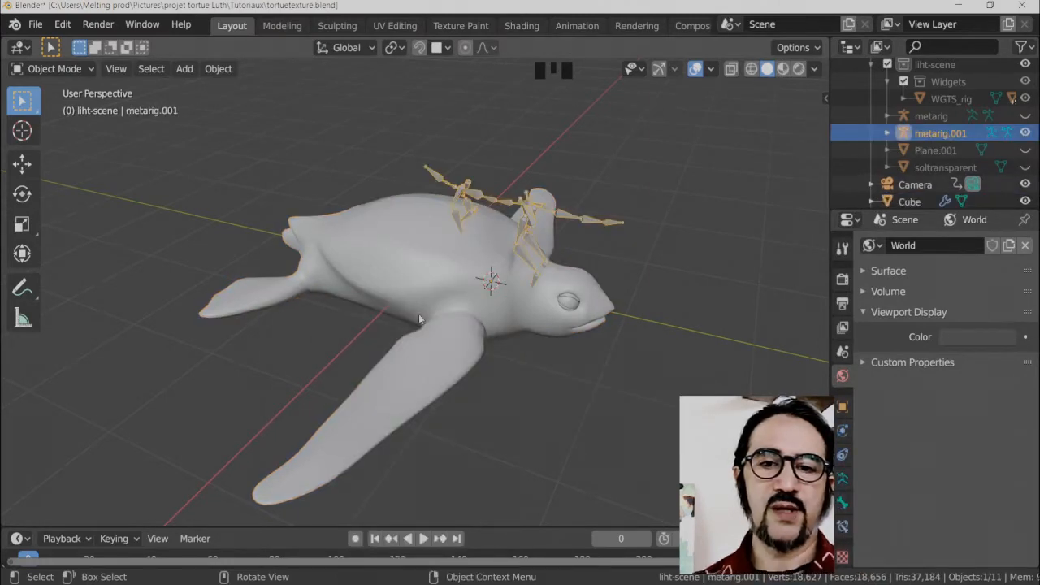
pyautogui.moveTo(418, 314); pyautogui.dragTo(459, 323, button='middle')
pyautogui.moveTo(617, 309); pyautogui.dragTo(560, 300, button='middle')
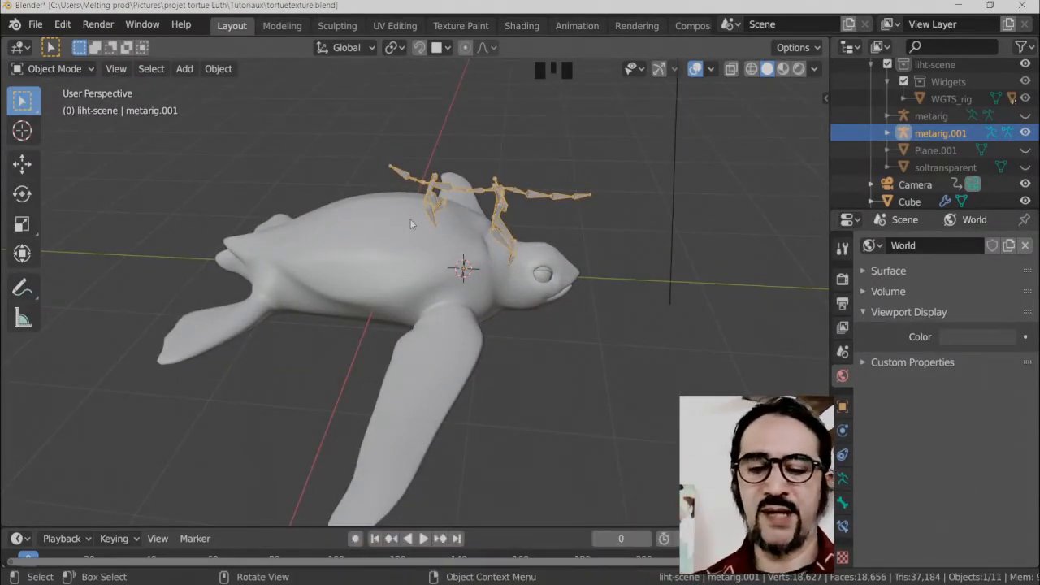
pyautogui.press('KP_1')
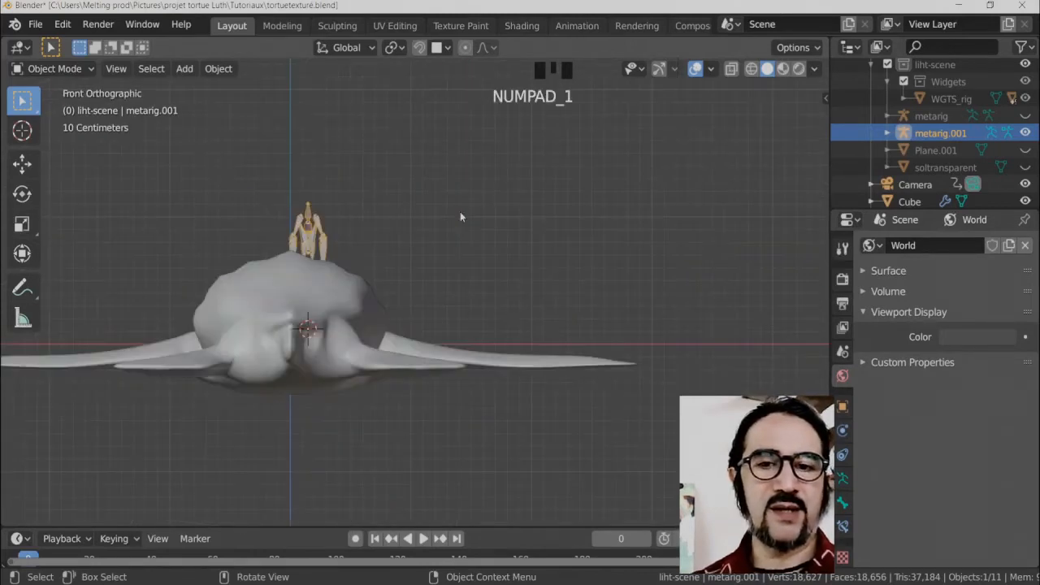
pyautogui.press('KP_3')
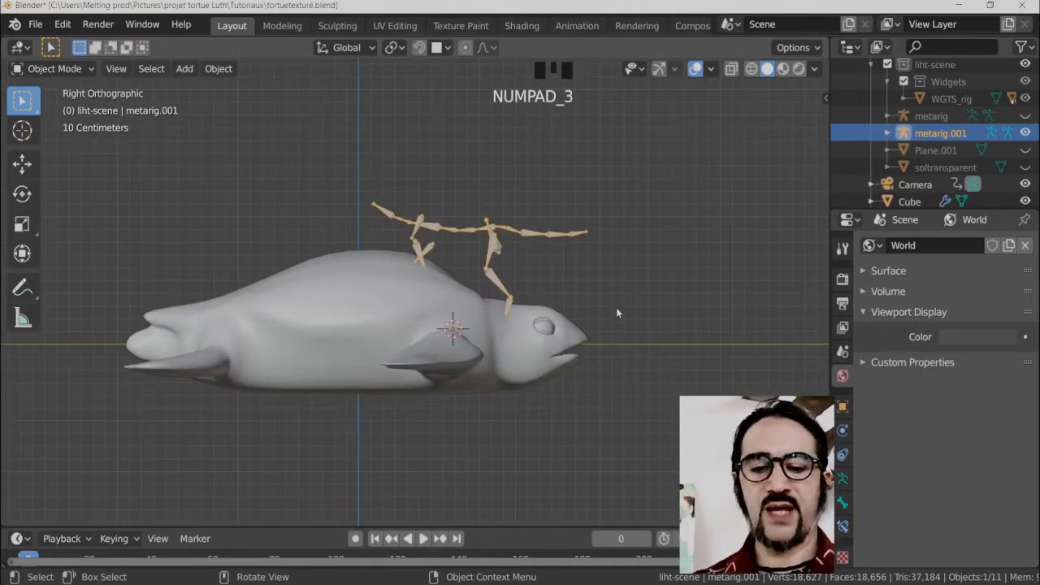
pyautogui.press('g')
pyautogui.rightClick(596, 292)
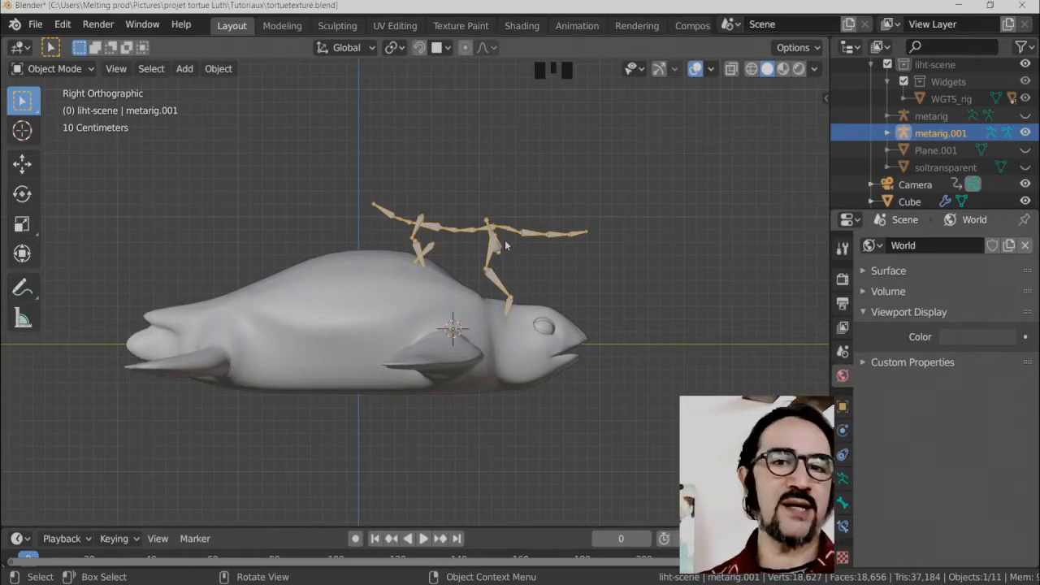
# Hide the turtle mesh to examine the bones of the new meta-rig on their own.
pyautogui.moveTo(505, 246); pyautogui.dragTo(484, 255, button='middle')
pyautogui.scroll(3, 343, 297)
pyautogui.click(327, 304)
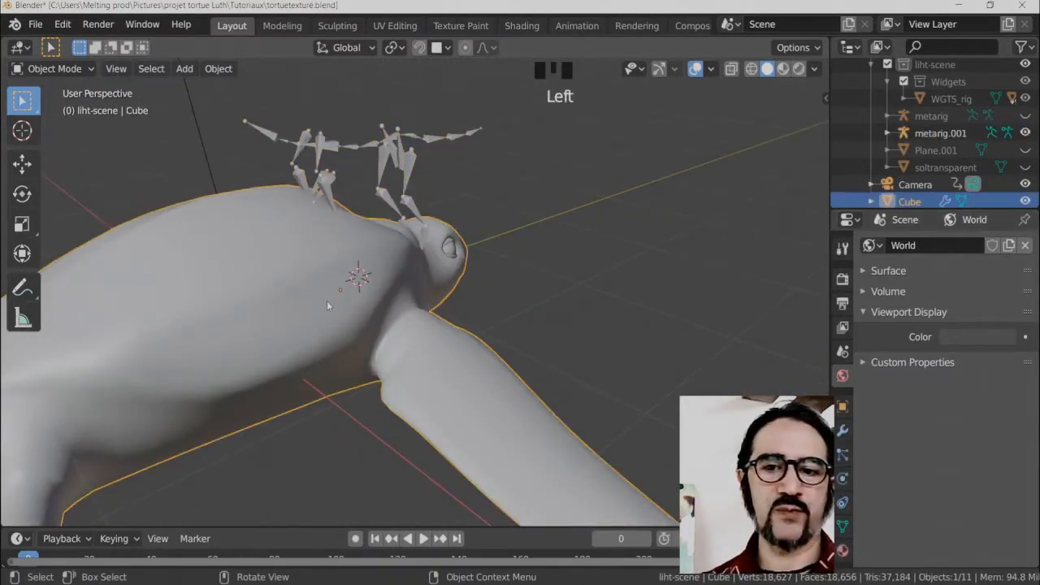
pyautogui.press('h')
pyautogui.moveTo(327, 301); pyautogui.dragTo(437, 299, button='middle')
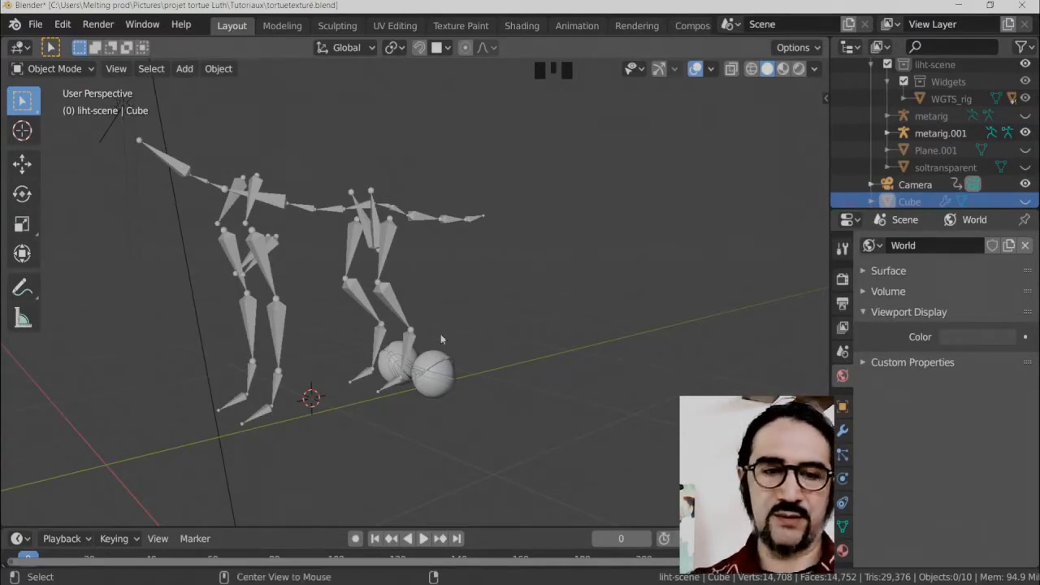
pyautogui.scroll(-6, 956, 184)
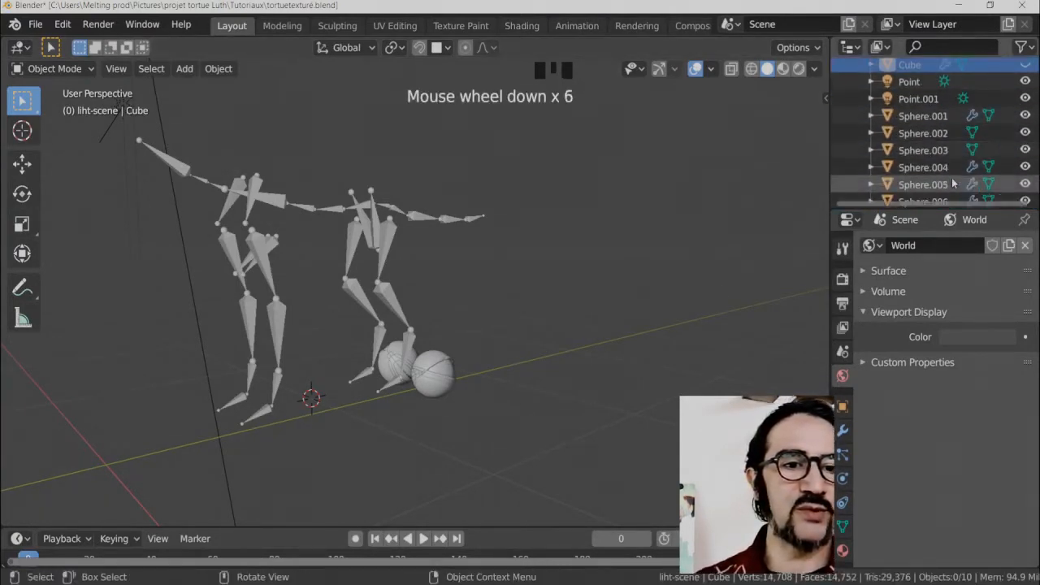
pyautogui.scroll(4, 956, 184)
# Reveal all hidden objects in the scene and hide the soltransparent ground plane.
pyautogui.hotkey('alt', 'h')
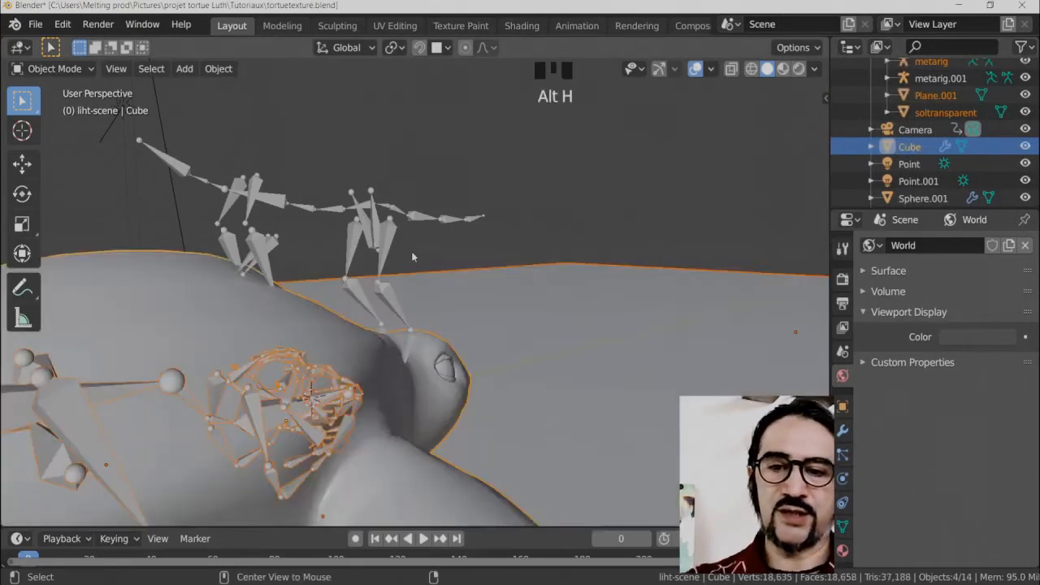
pyautogui.click(522, 306)
pyautogui.press('h')
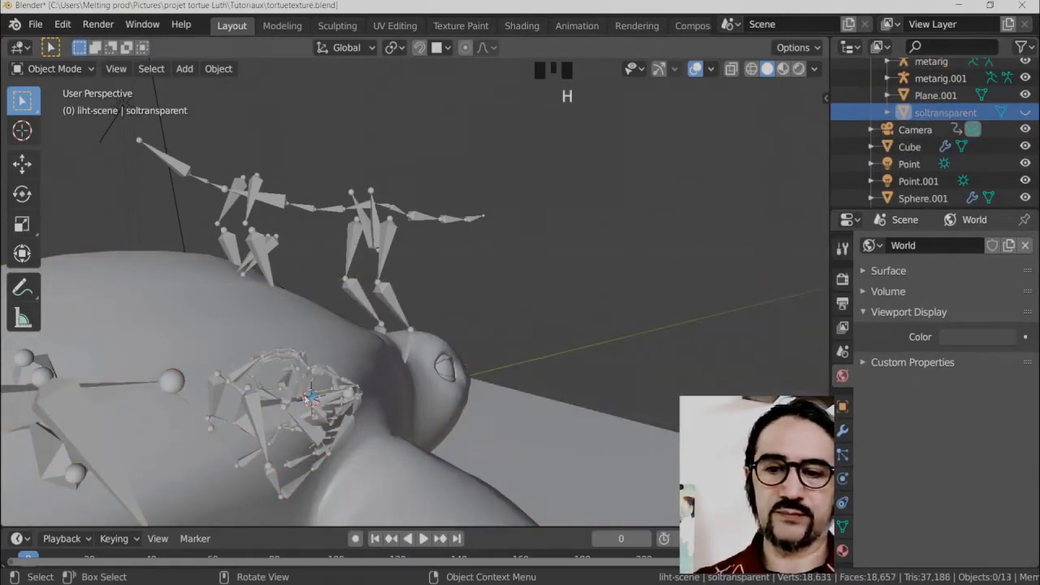
# Delete the old metarig armature located inside the turtle's body.
pyautogui.click(307, 400)
pyautogui.press('x')
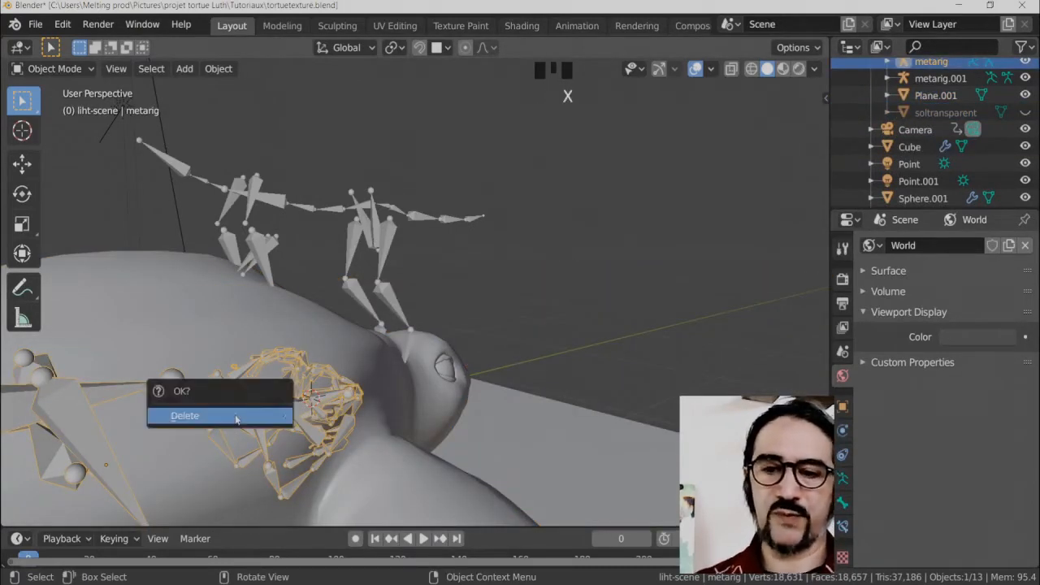
pyautogui.click(231, 417)
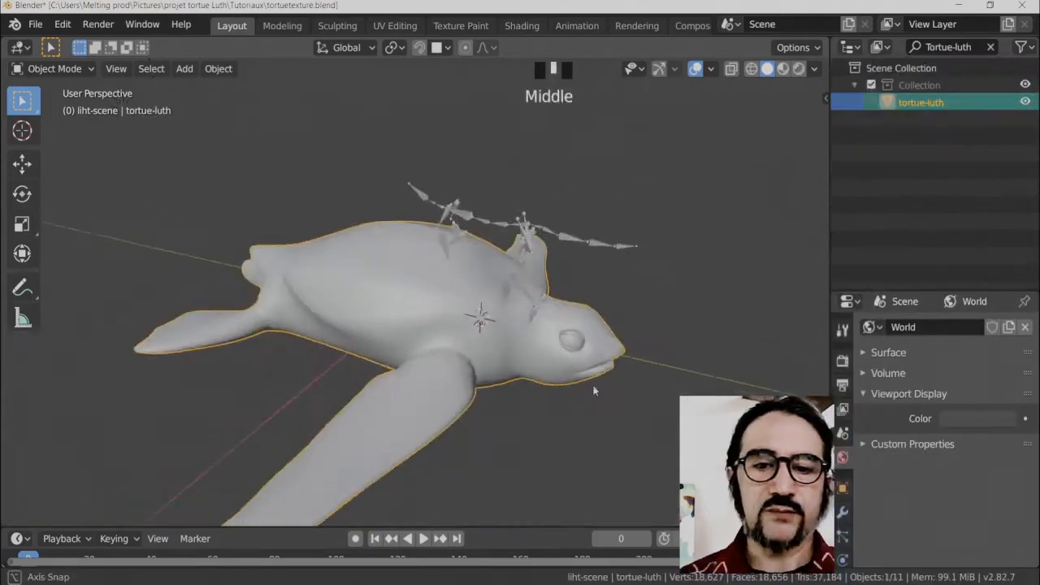
# Scale the new meta-rig to about twice its size and move it back above the turtle's shell in the right side view.
pyautogui.moveTo(594, 391); pyautogui.dragTo(495, 249, button='middle')
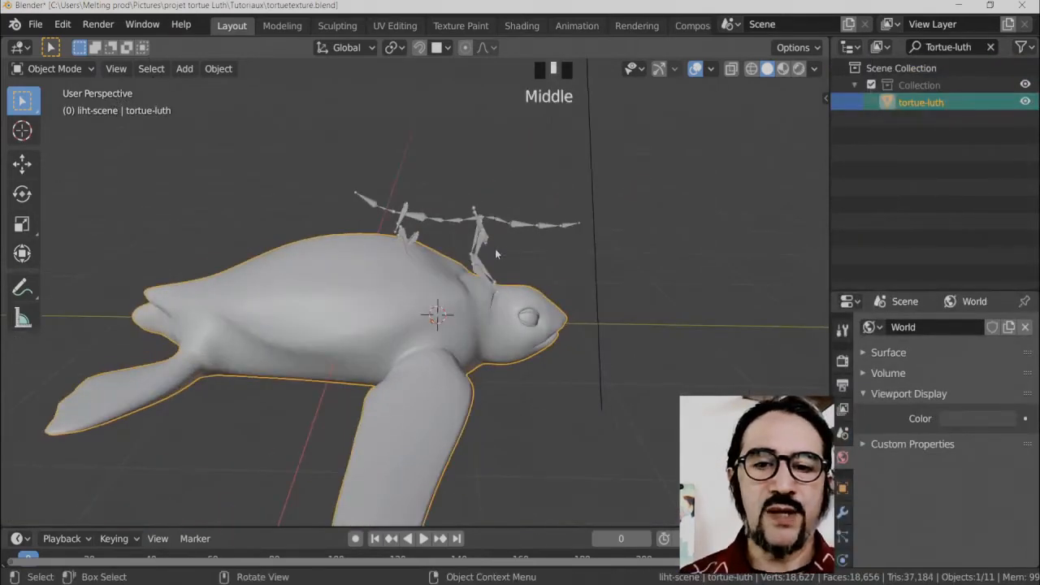
pyautogui.click(501, 220)
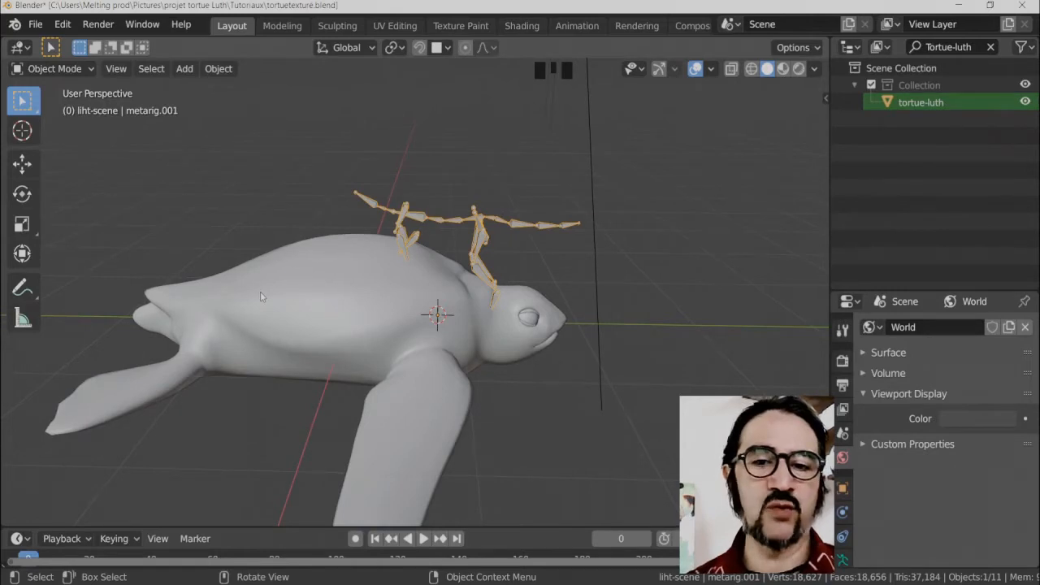
pyautogui.press('KP_1')
pyautogui.press('KP_3')
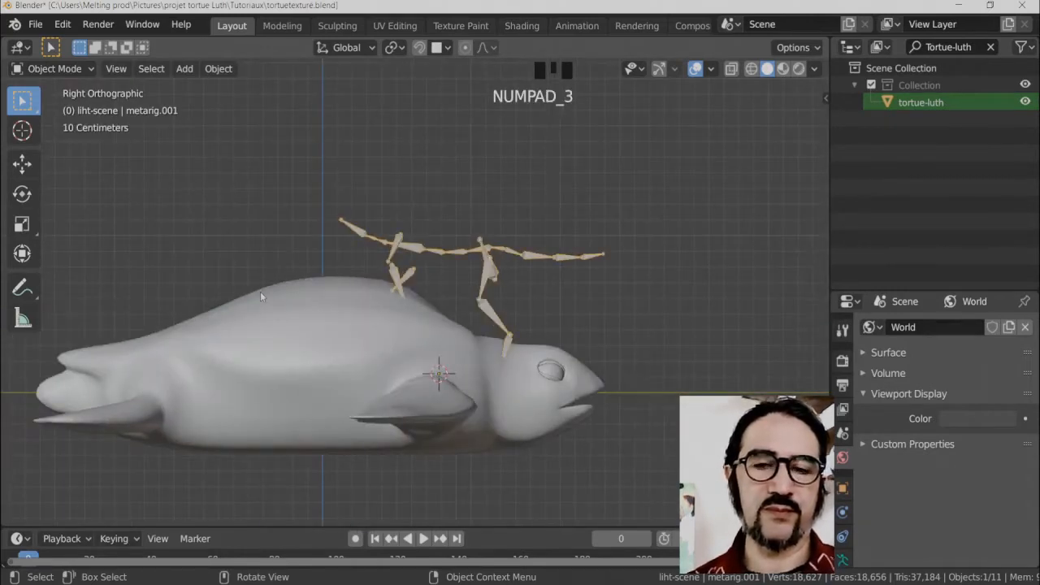
pyautogui.keyDown('ctrl'); pyautogui.moveTo(260, 296); pyautogui.dragTo(551, 313, button='middle'); pyautogui.keyUp('ctrl')
pyautogui.press('s')
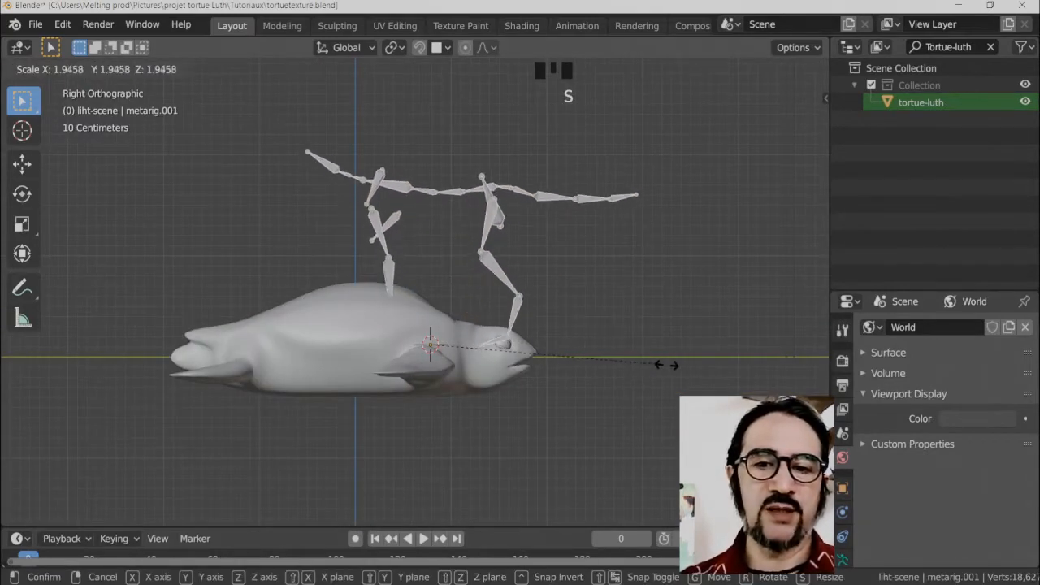
pyautogui.click(642, 342)
pyautogui.press('g')
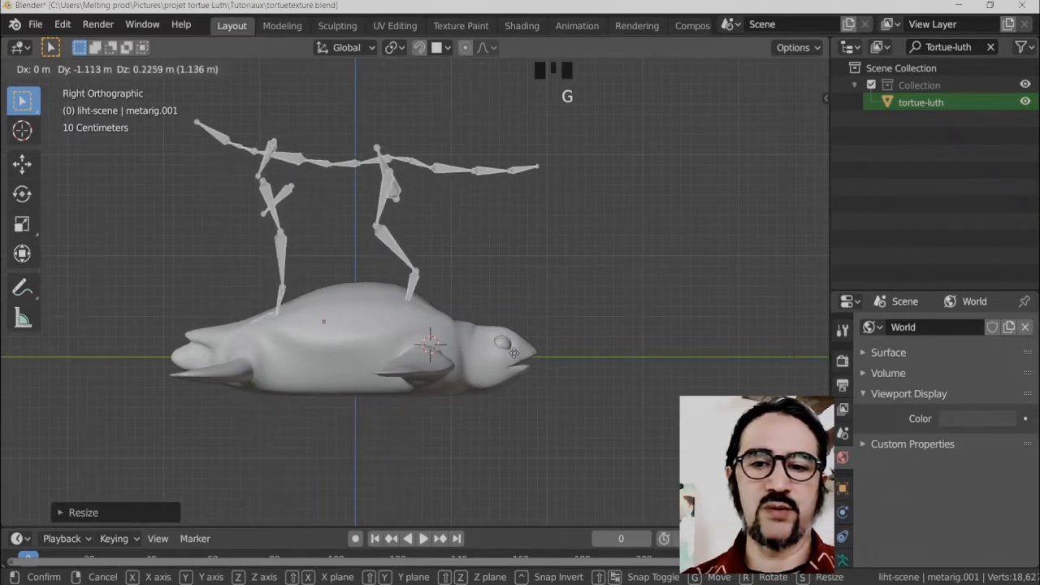
pyautogui.click(171, 318)
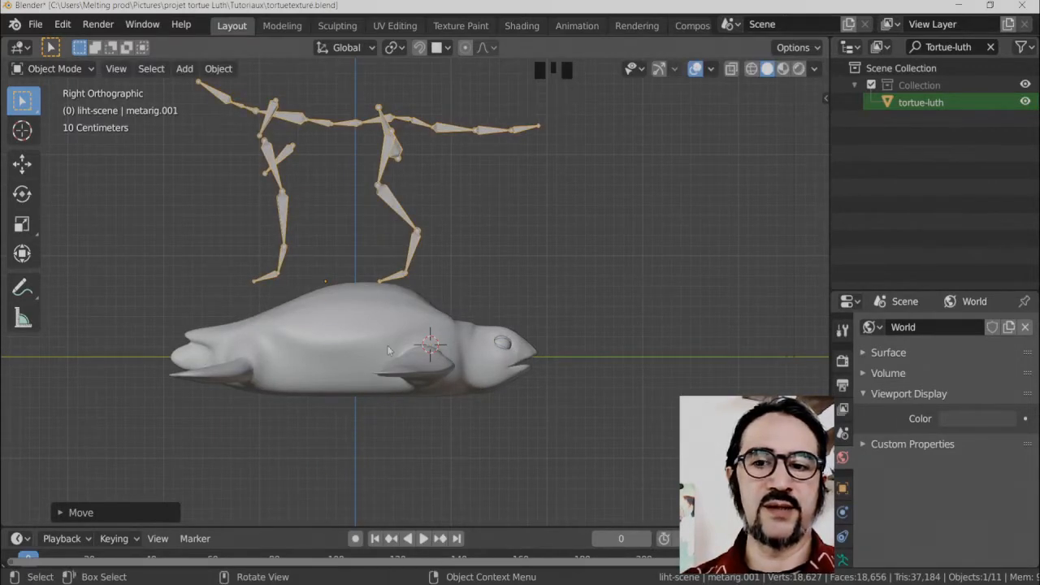
# Enlarge the meta-rig a little more and lower it until its feet overlap the turtle's back.
pyautogui.press('s')
pyautogui.click(458, 344)
pyautogui.press('g')
pyautogui.click(275, 344)
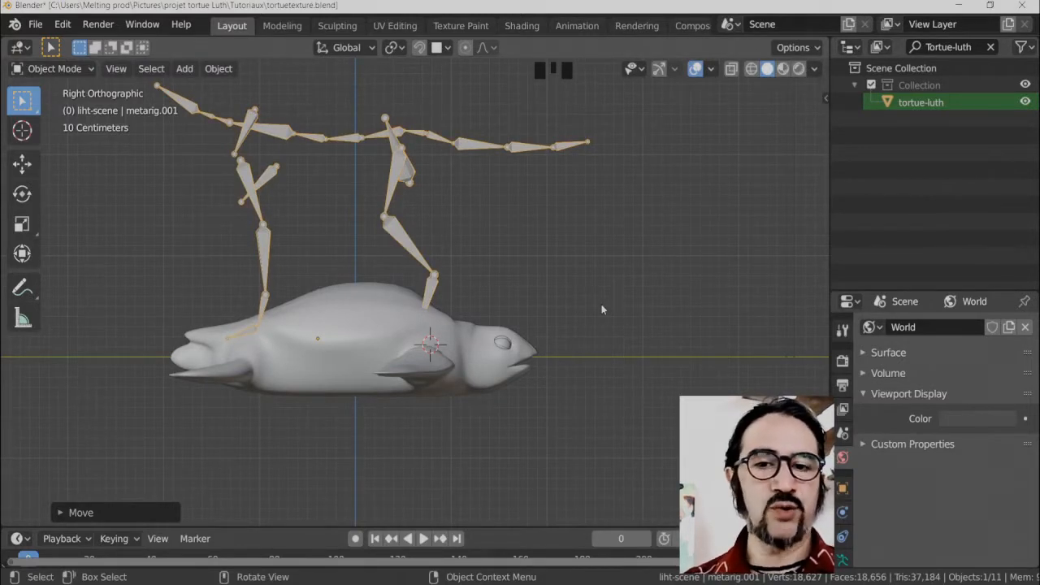
# Rotate the meta-rig by about 180° in the top view so it faces the same way as the turtle.
pyautogui.press('KP_7')
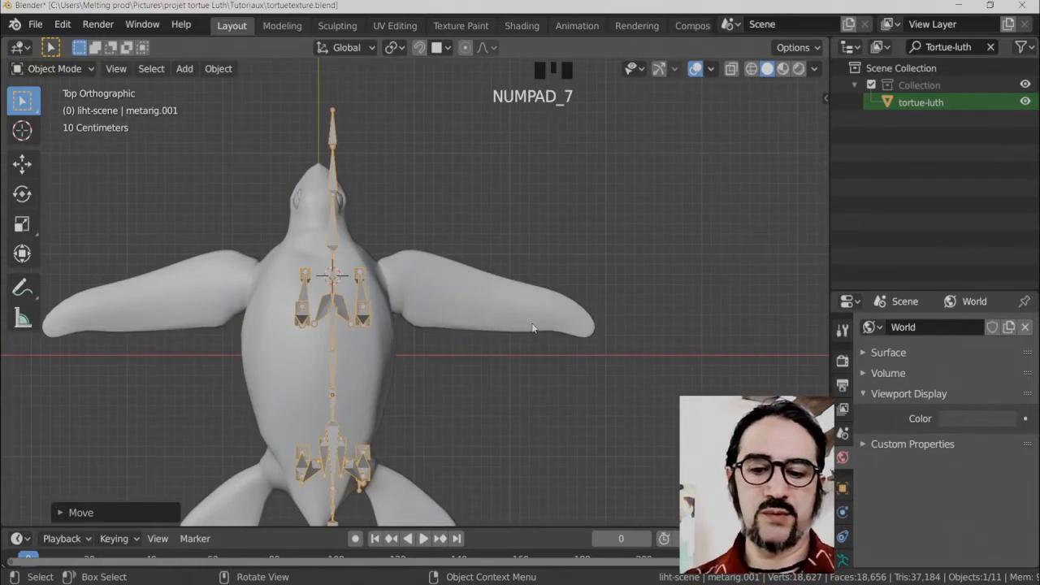
pyautogui.press('r')
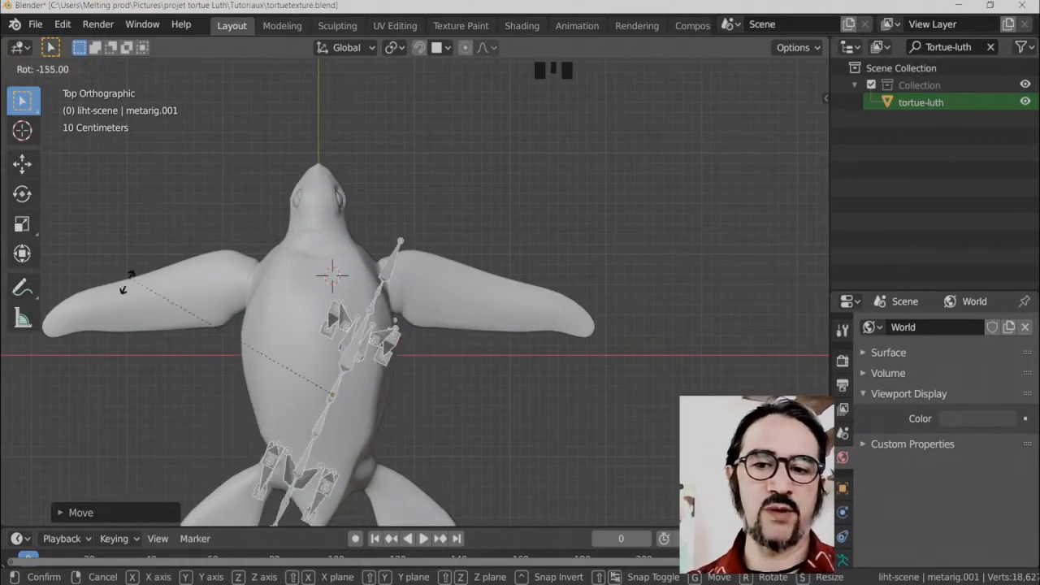
pyautogui.click(181, 386)
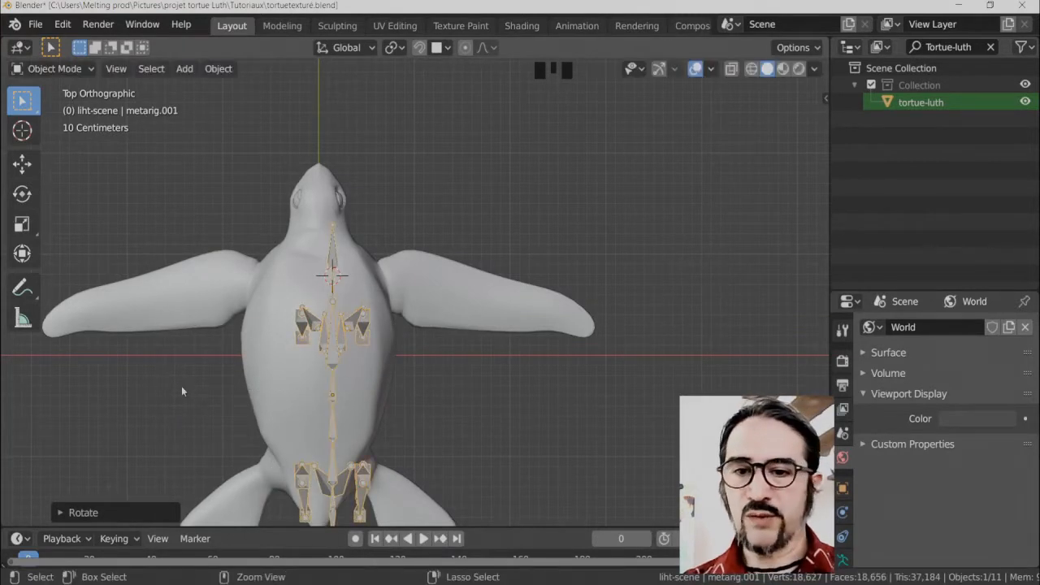
# Try rotating the meta-rig by 180° about the global Z axis.
pyautogui.press('r')
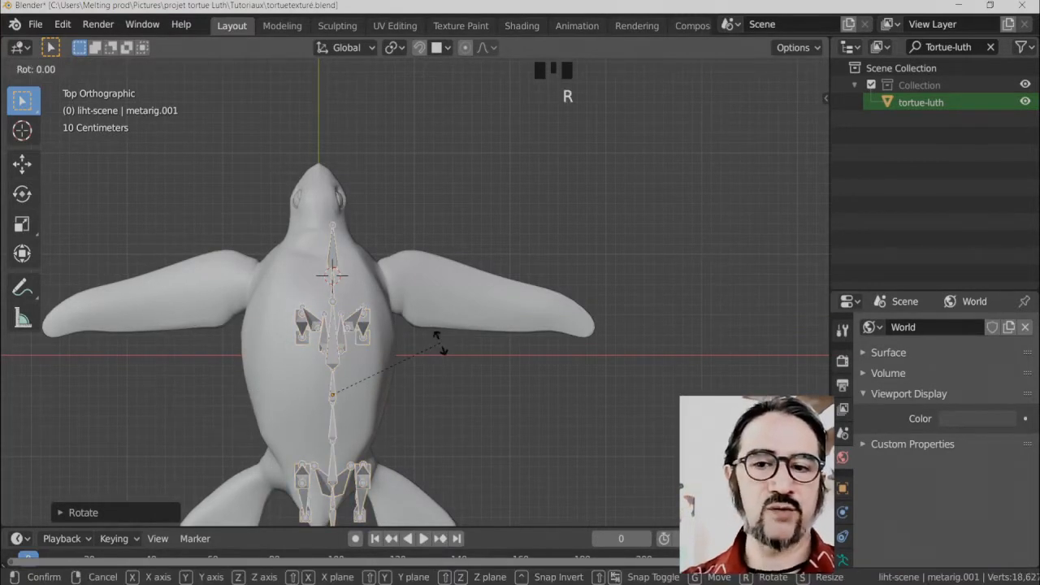
pyautogui.rightClick(382, 317)
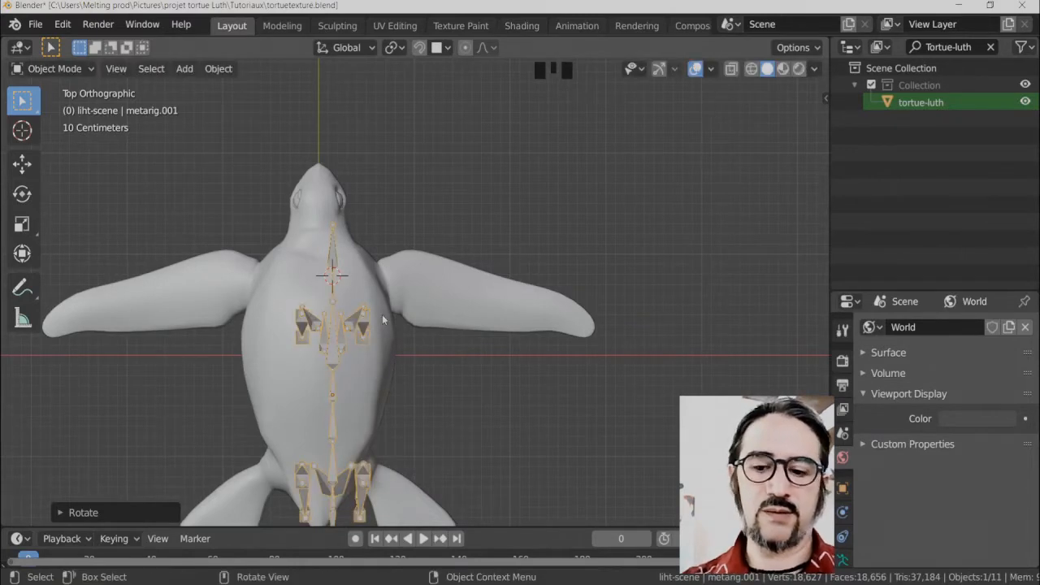
pyautogui.moveTo(637, 446); pyautogui.dragTo(477, 289, button='middle')
pyautogui.write('rz180')
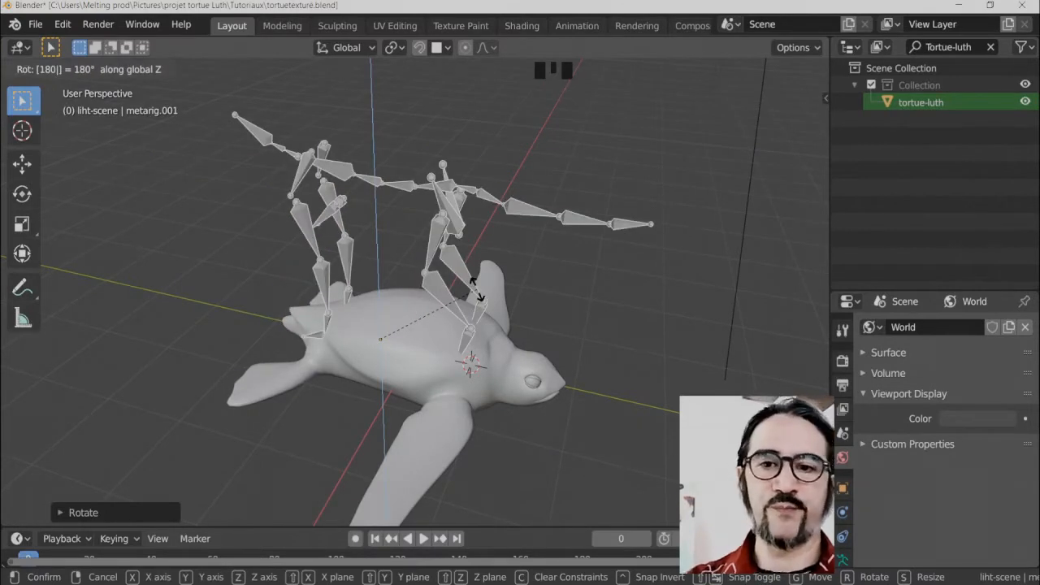
pyautogui.rightClick(478, 292)
pyautogui.moveTo(452, 222); pyautogui.dragTo(430, 304, button='middle')
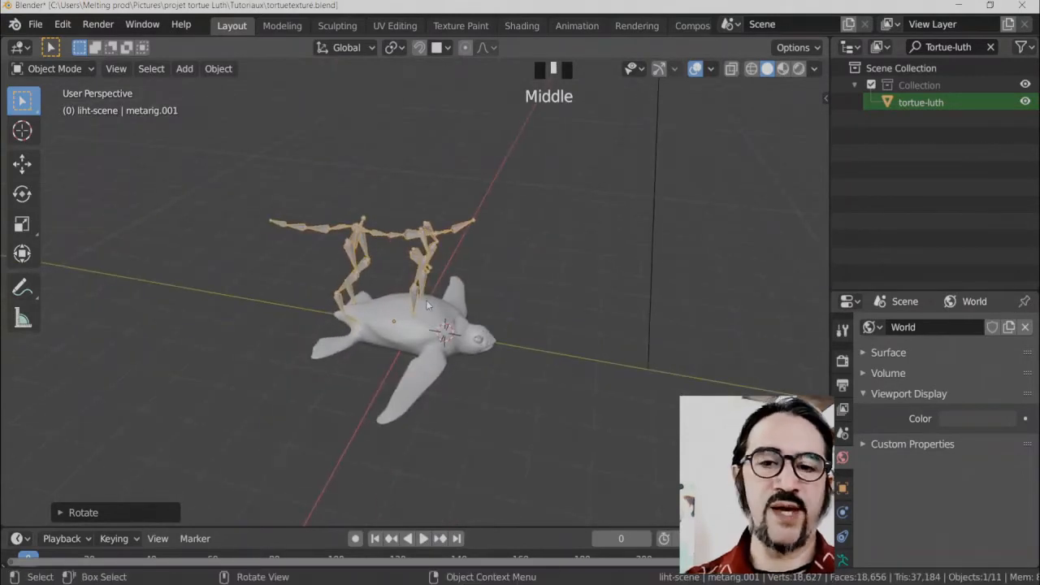
pyautogui.press('r')
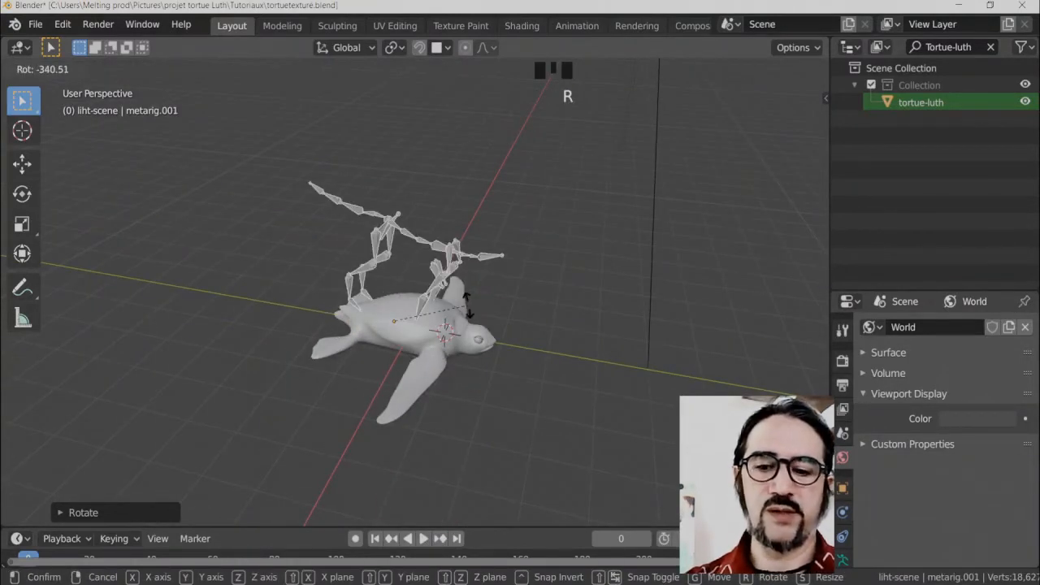
pyautogui.press('z')
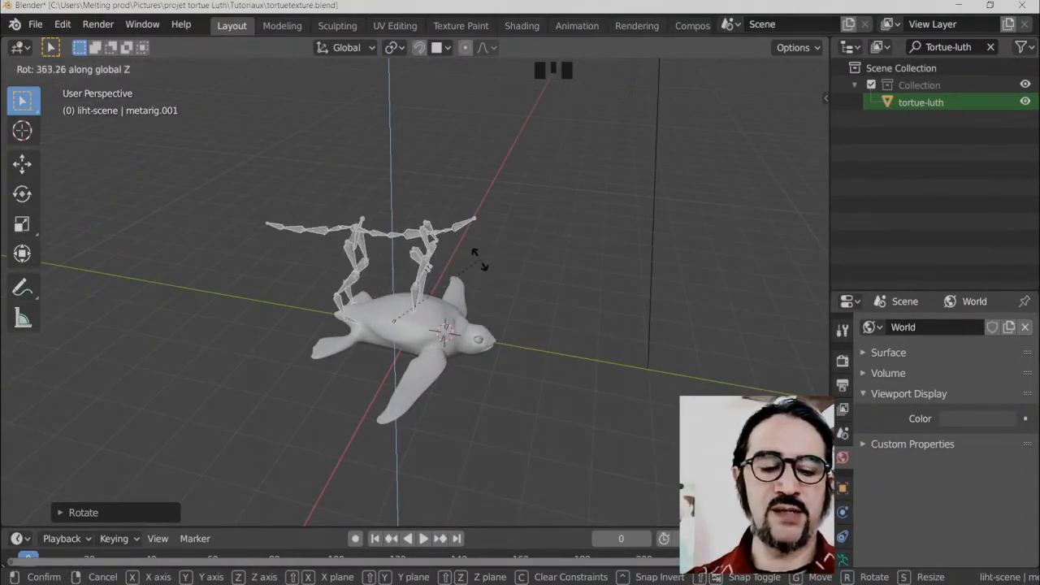
pyautogui.write('180')
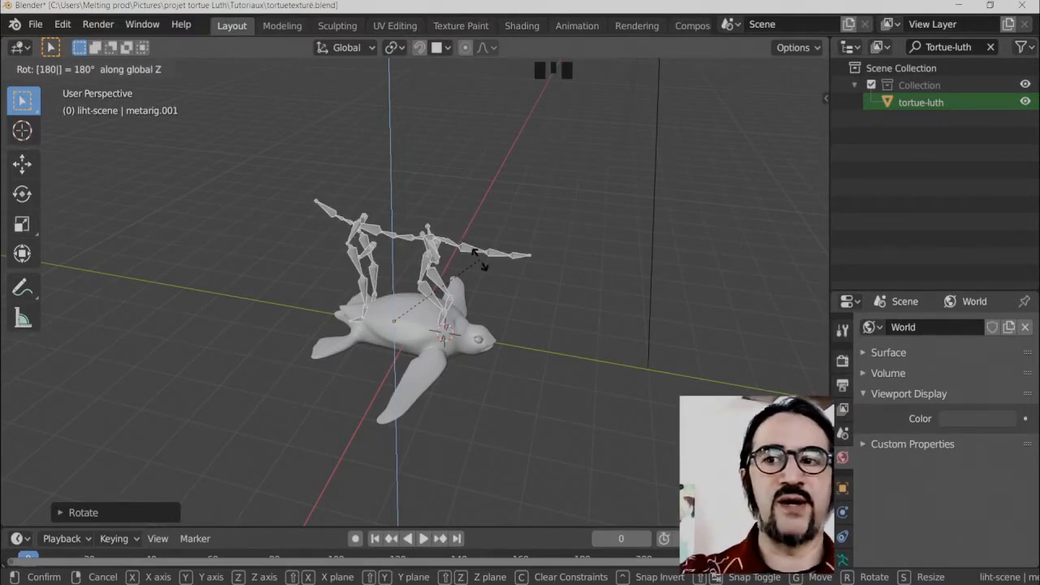
pyautogui.press('Return')
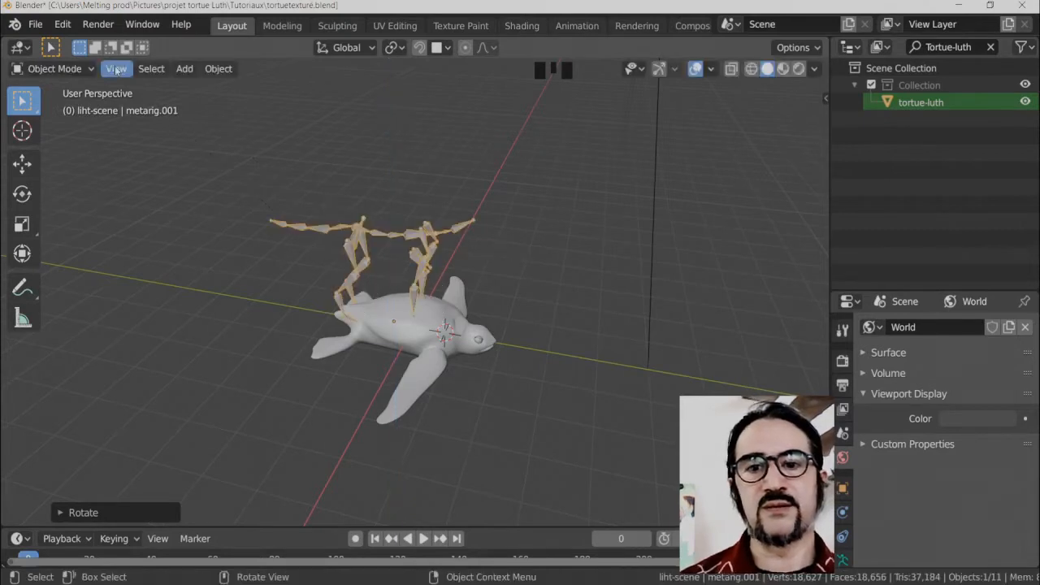
pyautogui.moveTo(569, 272); pyautogui.dragTo(486, 291, button='middle')
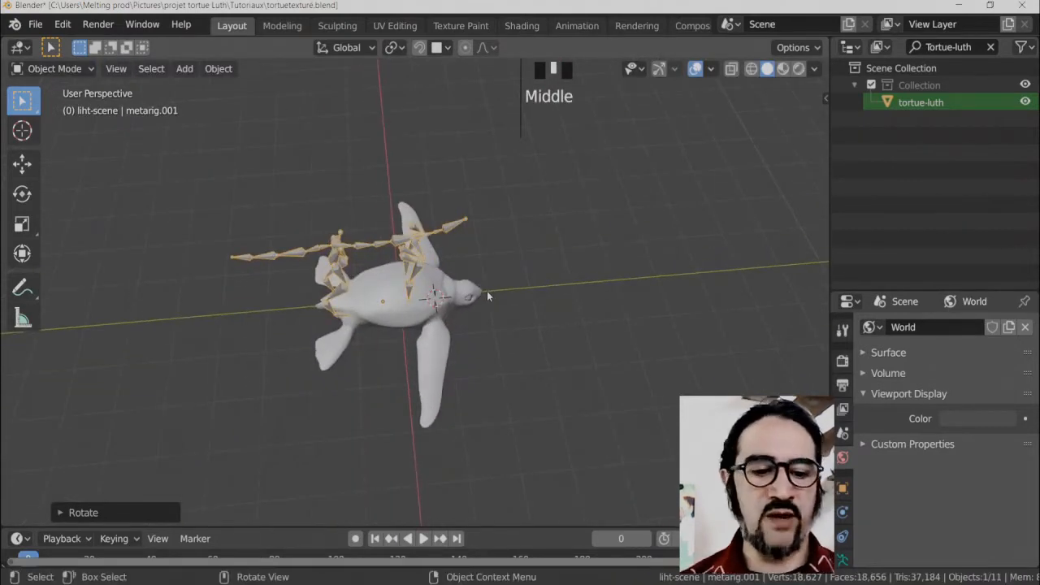
# Select the turtle mesh in the top view and snap the 3D cursor to its origin.
pyautogui.press('KP_7')
pyautogui.moveTo(468, 355); pyautogui.dragTo(579, 359, button='middle')
pyautogui.press('KP_7')
pyautogui.scroll(2, 419, 326)
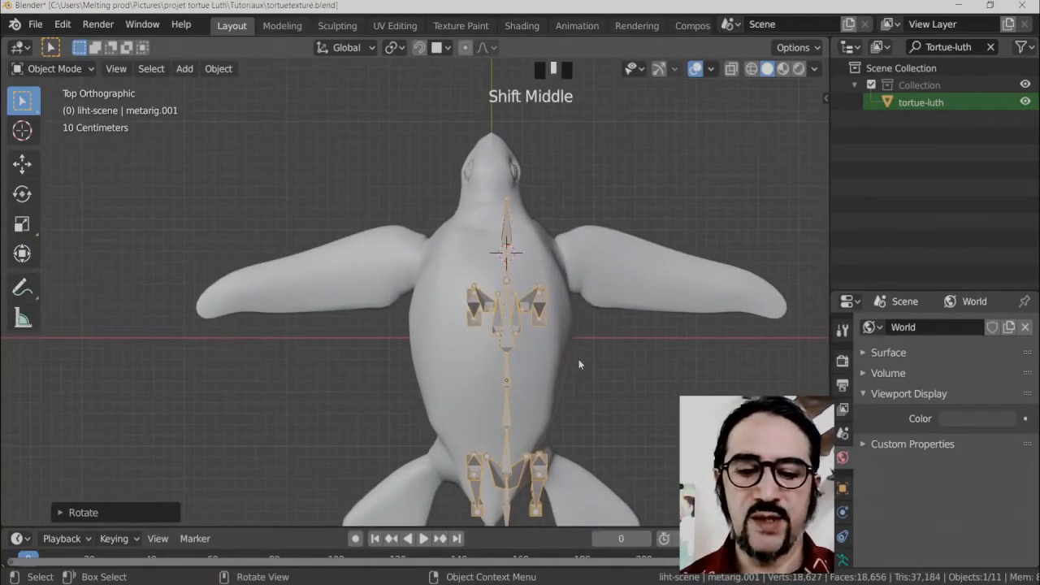
pyautogui.click(551, 387)
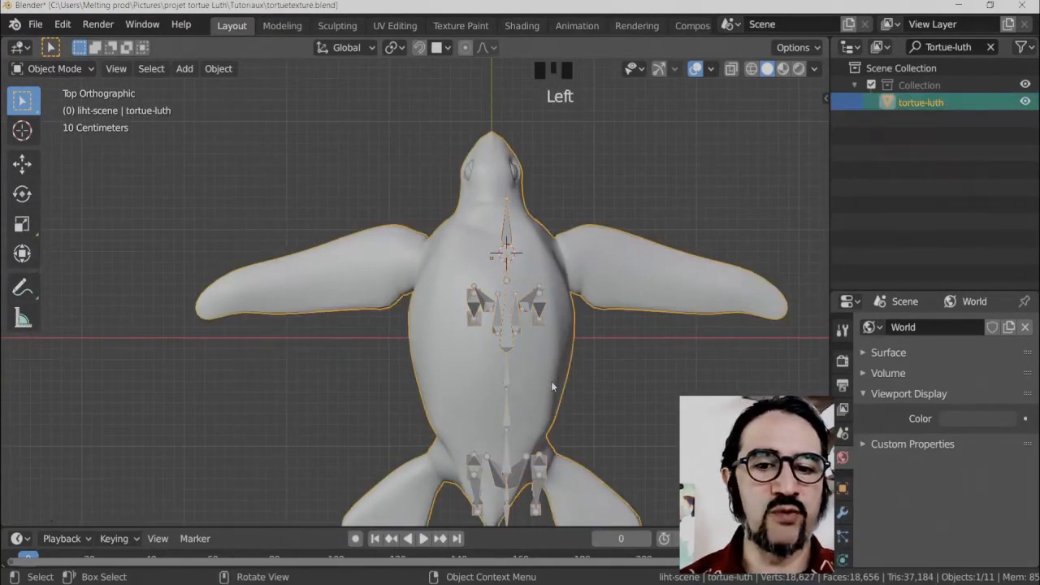
pyautogui.click(511, 348)
pyautogui.click(460, 263)
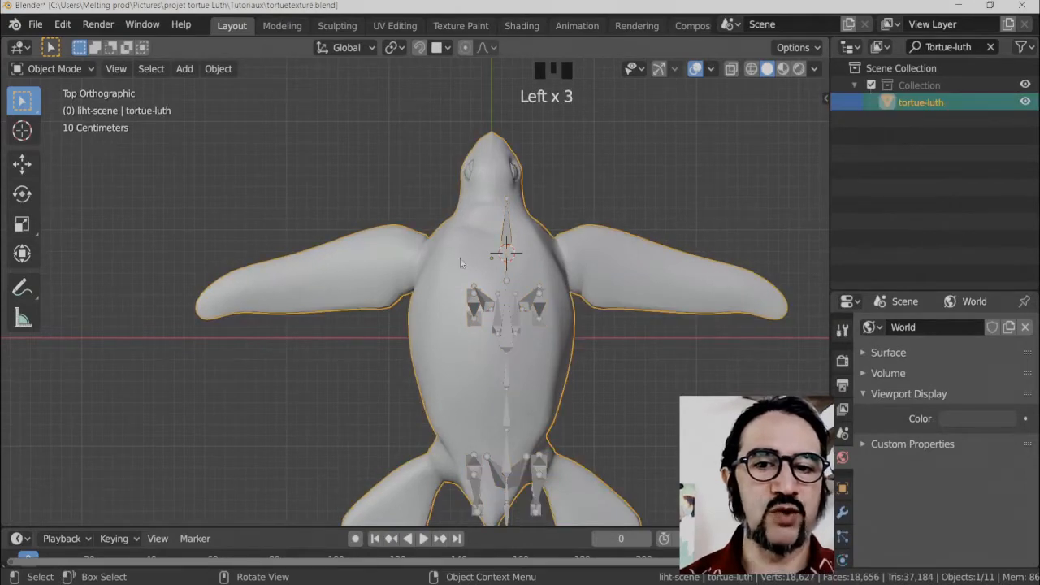
pyautogui.click(426, 316)
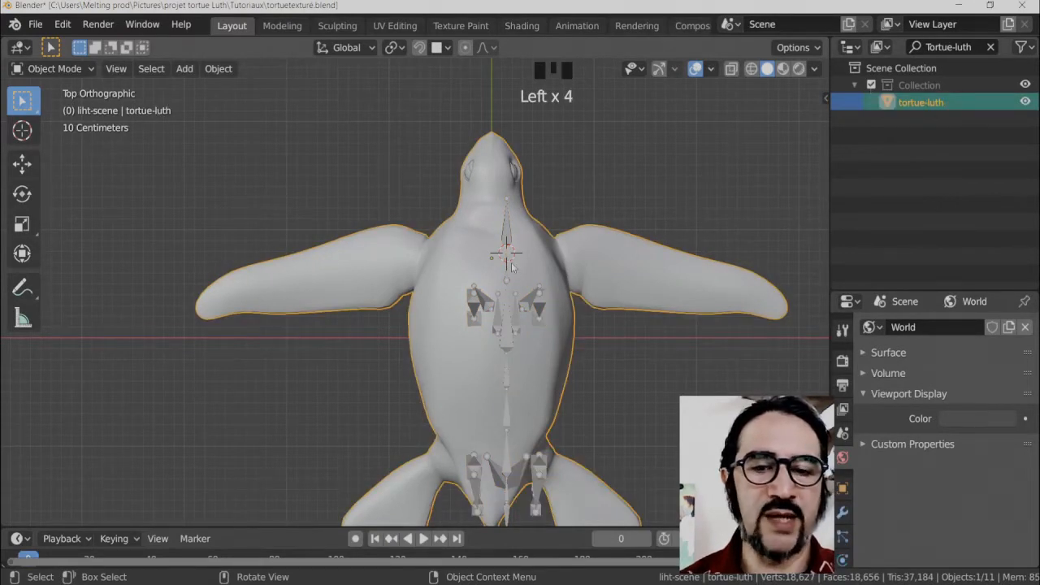
pyautogui.scroll(3, 616, 214)
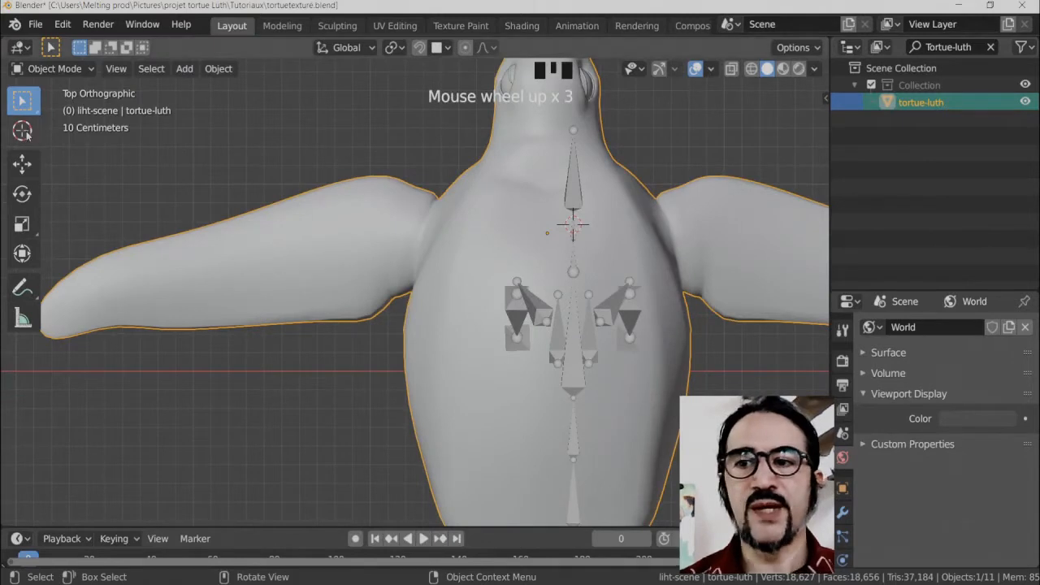
pyautogui.hotkey('shift', 's')
pyautogui.hotkey('shift', 's')
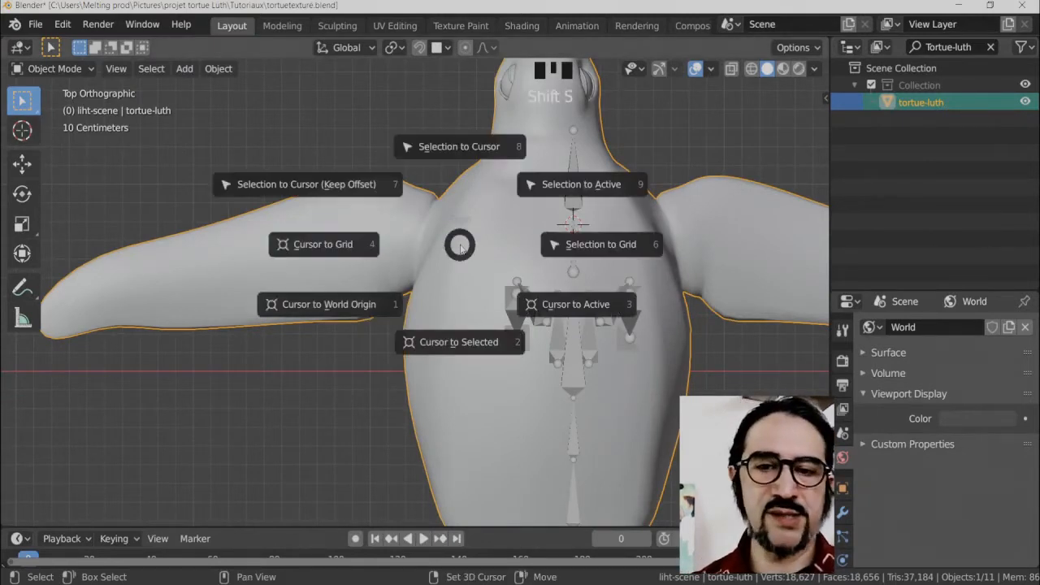
pyautogui.click(466, 345)
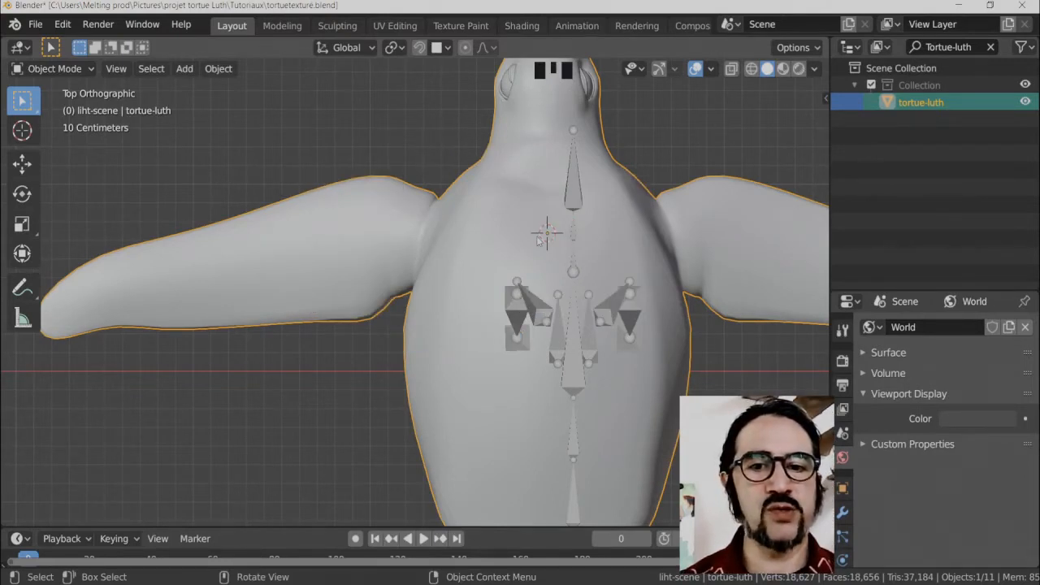
# Select the meta-rig and snap it to the 3D cursor so it is centred on the turtle's midline.
pyautogui.click(553, 327)
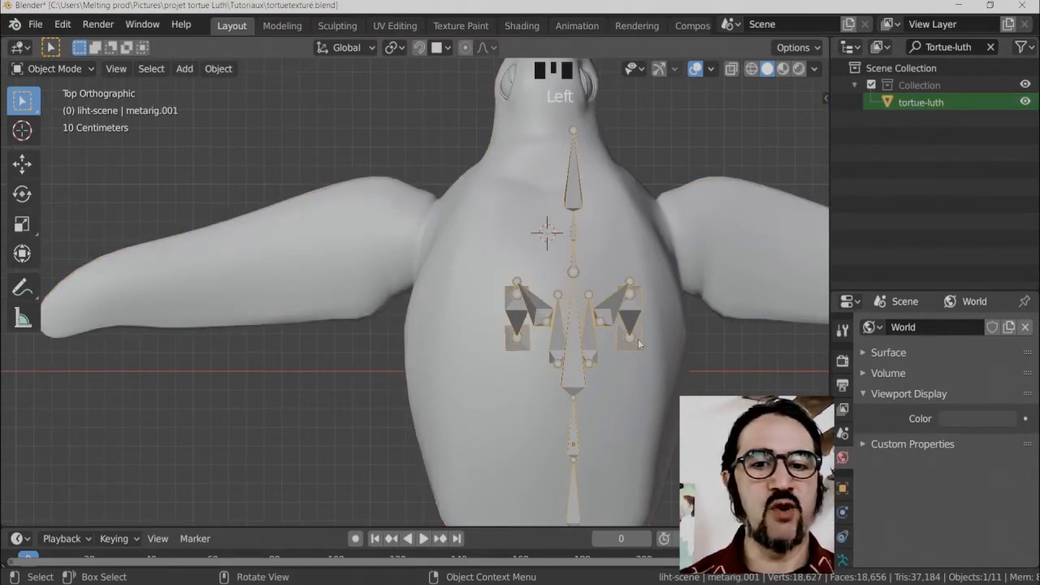
pyautogui.keyDown('ctrl'); pyautogui.scroll(-2, 638, 344); pyautogui.keyUp('ctrl')
pyautogui.keyDown('ctrl'); pyautogui.moveTo(639, 345); pyautogui.dragTo(530, 323, button='middle'); pyautogui.keyUp('ctrl')
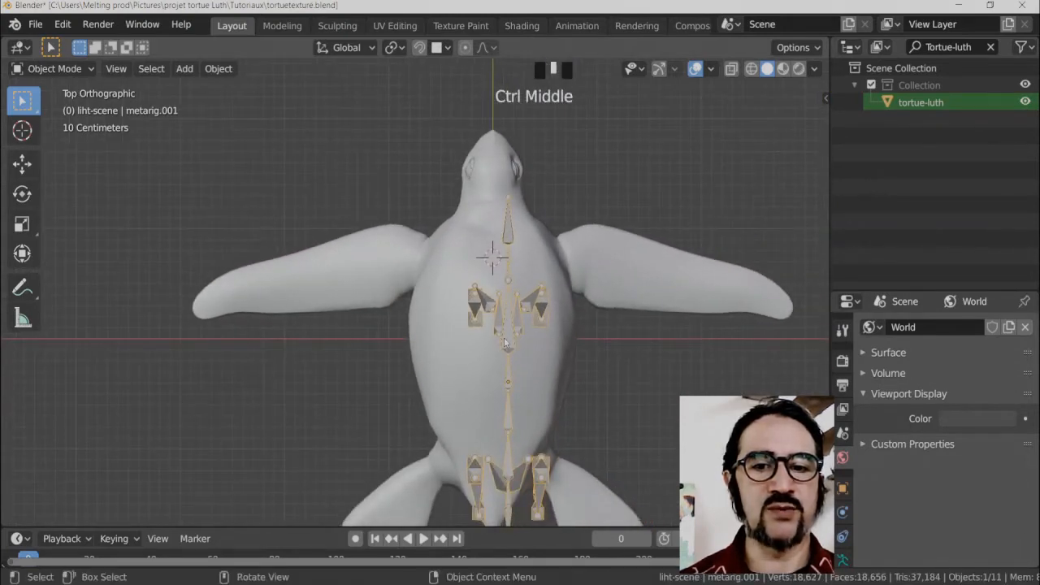
pyautogui.click(508, 347)
pyautogui.hotkey('shift', 's')
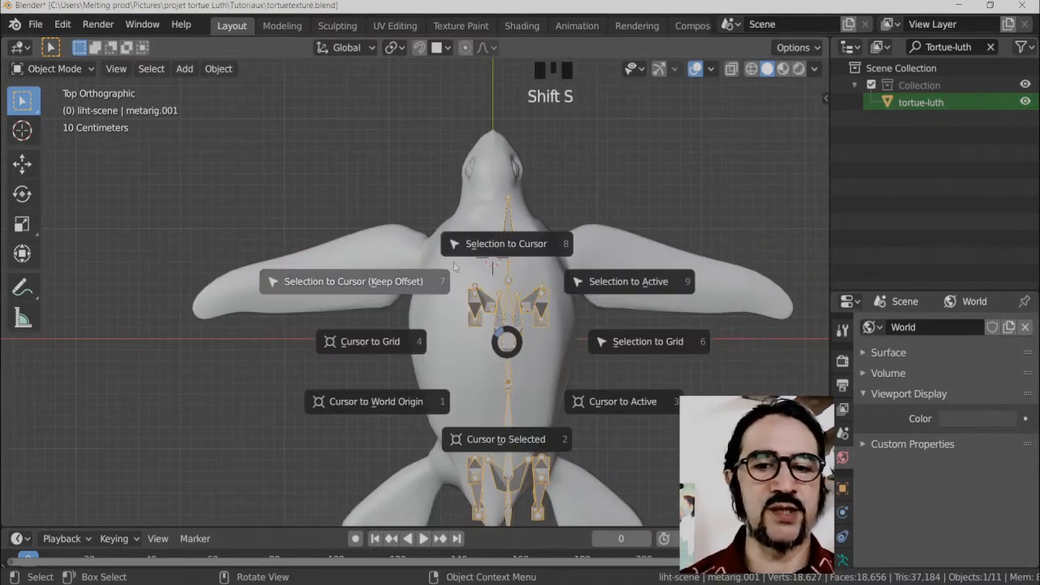
pyautogui.click(508, 244)
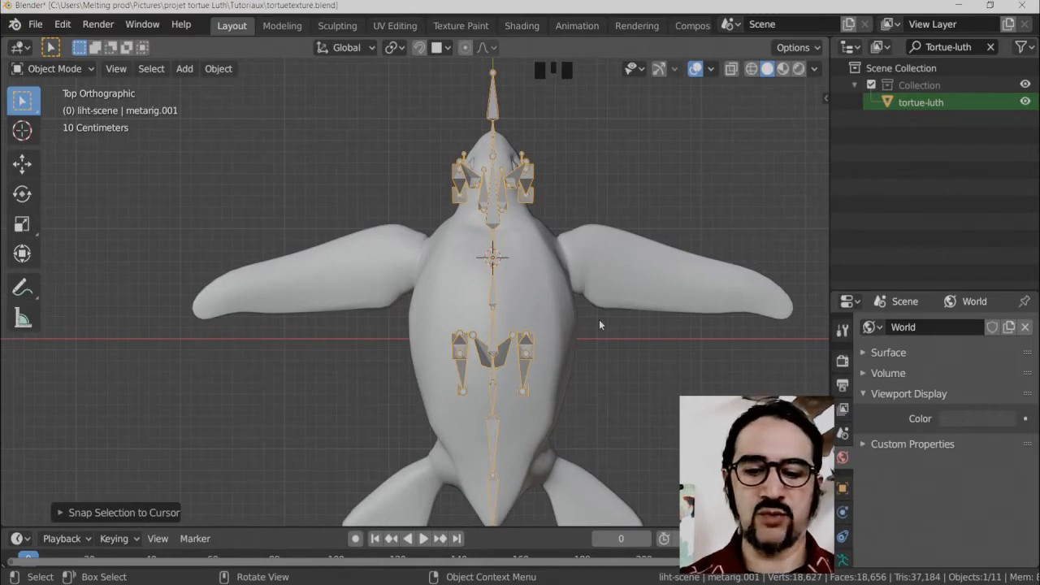
# Move the meta-rig along the global Y axis towards the turtle's tail.
pyautogui.press('g')
pyautogui.press('y')
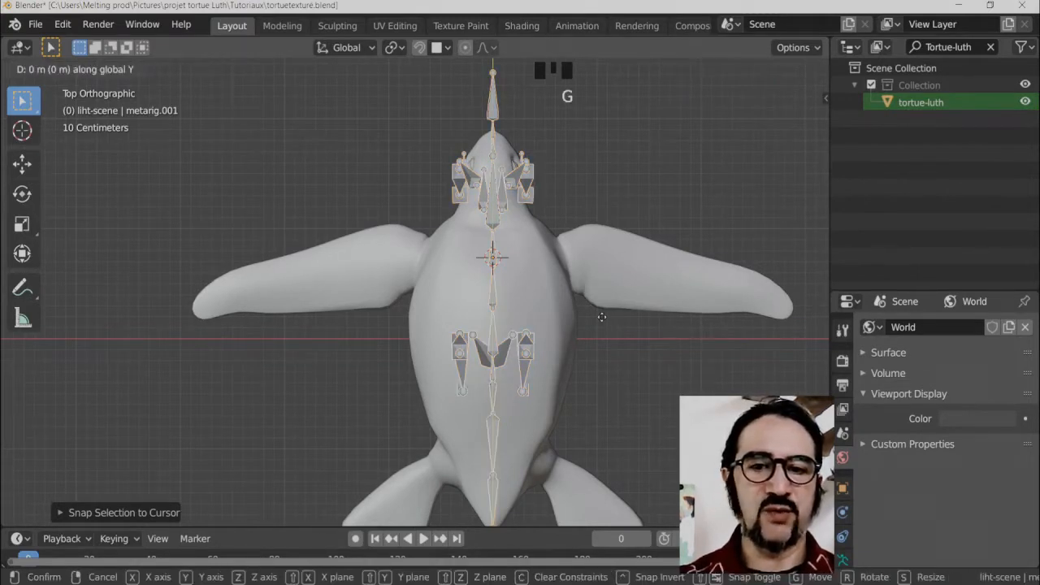
pyautogui.click(595, 404)
# Lower the meta-rig about 1.6 m along the global Z axis in the right side view so its spine runs through the turtle's body.
pyautogui.moveTo(655, 420); pyautogui.dragTo(523, 319, button='middle')
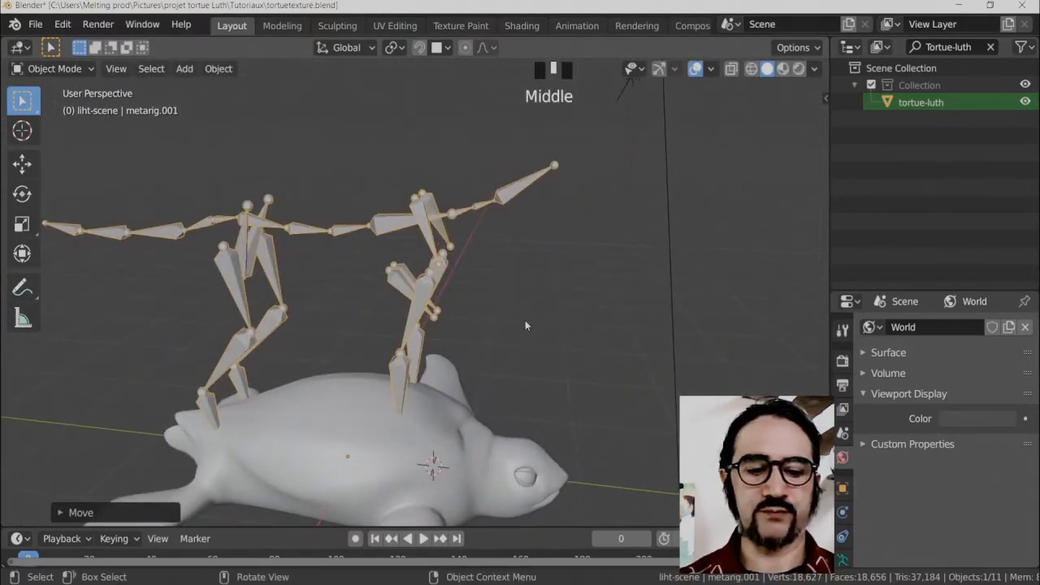
pyautogui.press('KP_3')
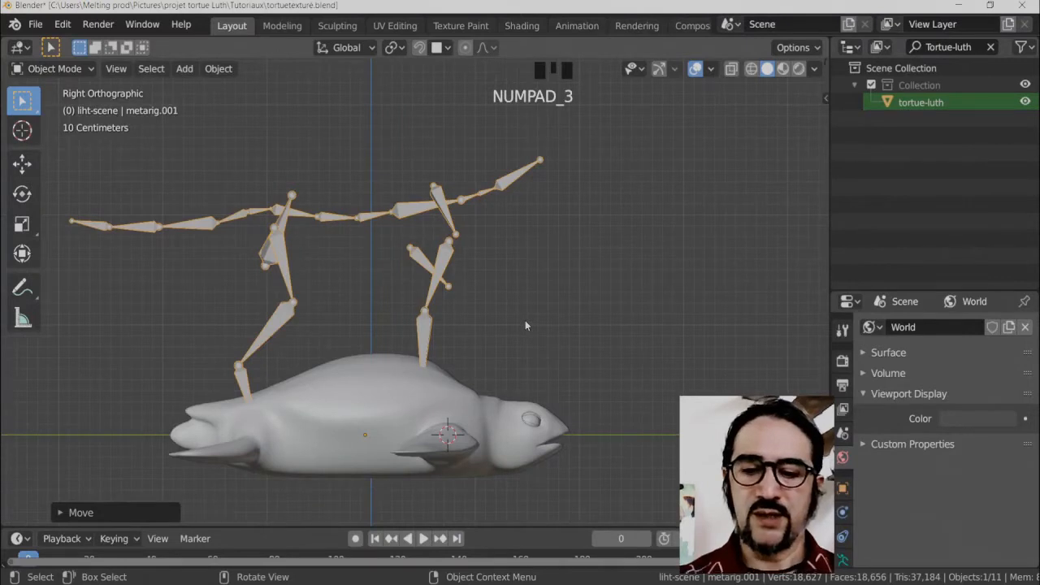
pyautogui.press('g')
pyautogui.press('z')
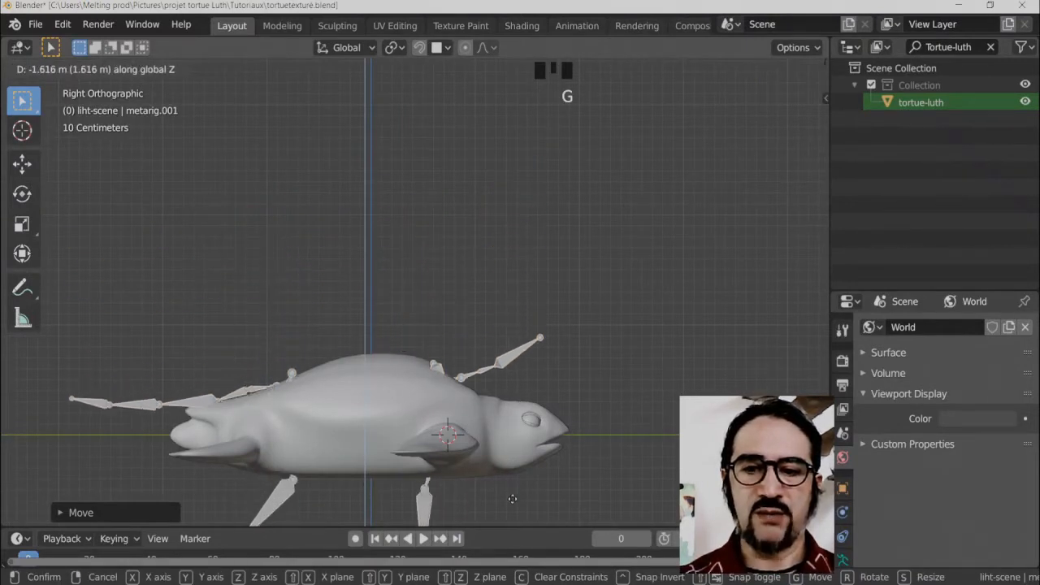
pyautogui.click(512, 499)
pyautogui.scroll(-1, 505, 212)
pyautogui.moveTo(505, 212); pyautogui.dragTo(499, 275, button='middle')
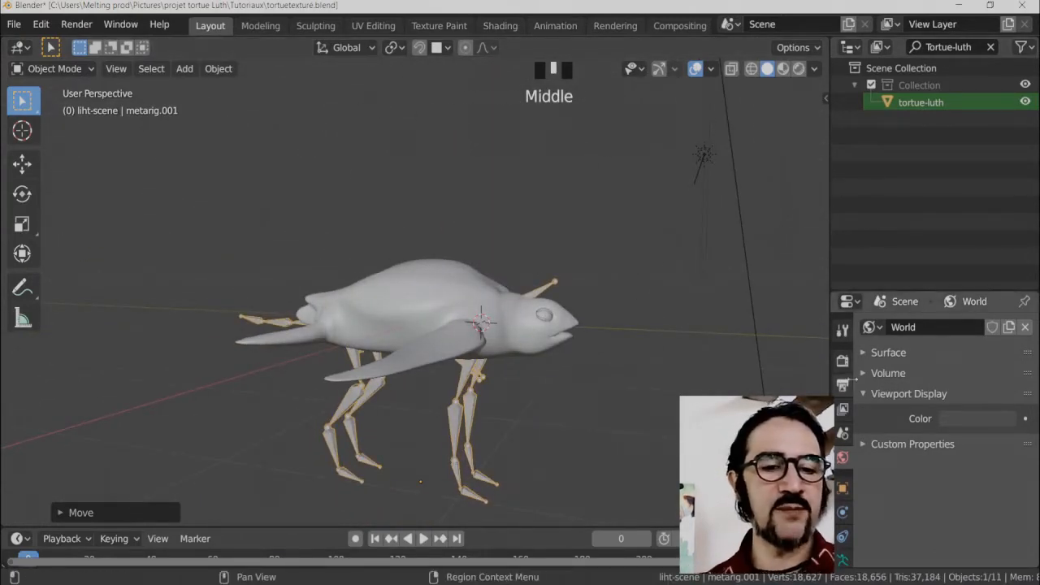
# Enlarge the properties editor and enable In Front in the meta-rig's armature viewport display settings.
pyautogui.scroll(-2, 846, 389)
pyautogui.moveTo(876, 292); pyautogui.dragTo(886, 148)
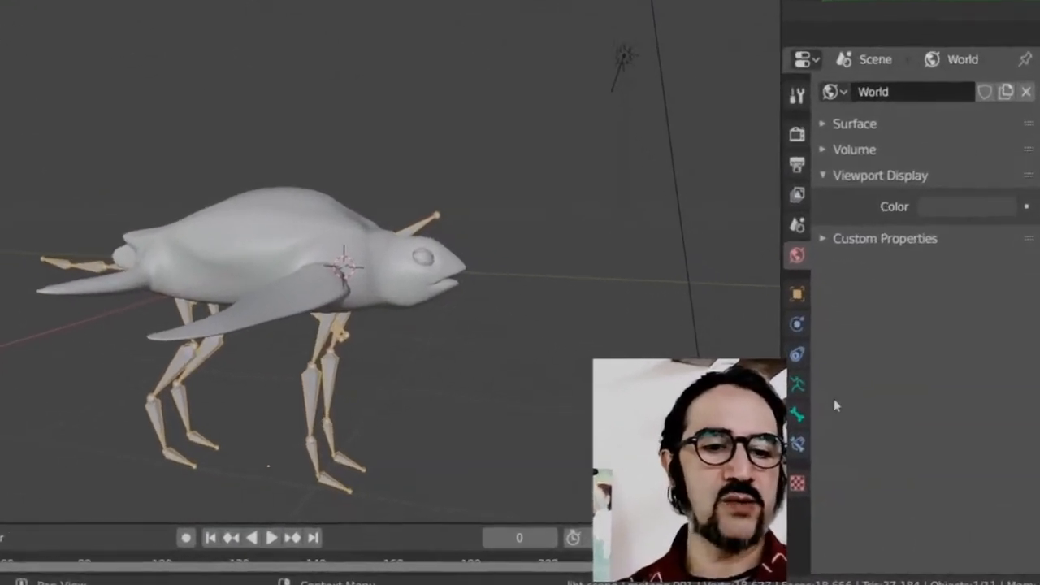
pyautogui.click(797, 387)
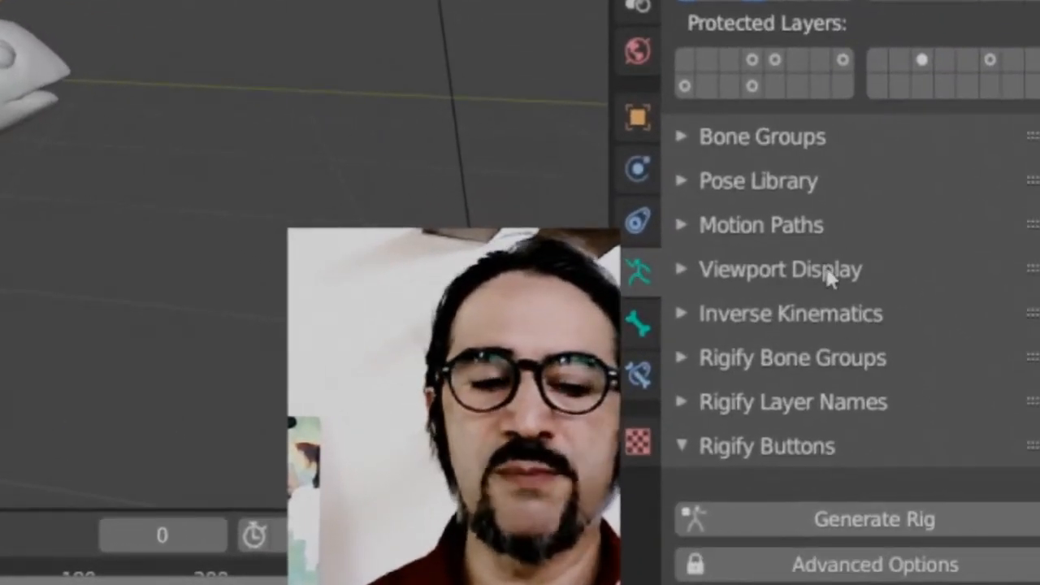
pyautogui.click(829, 276)
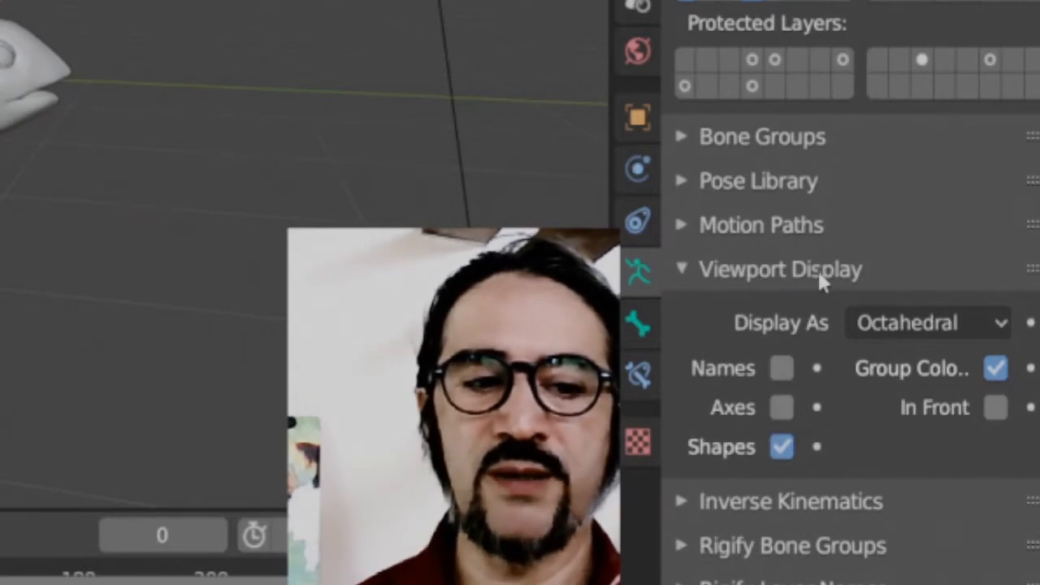
pyautogui.click(995, 408)
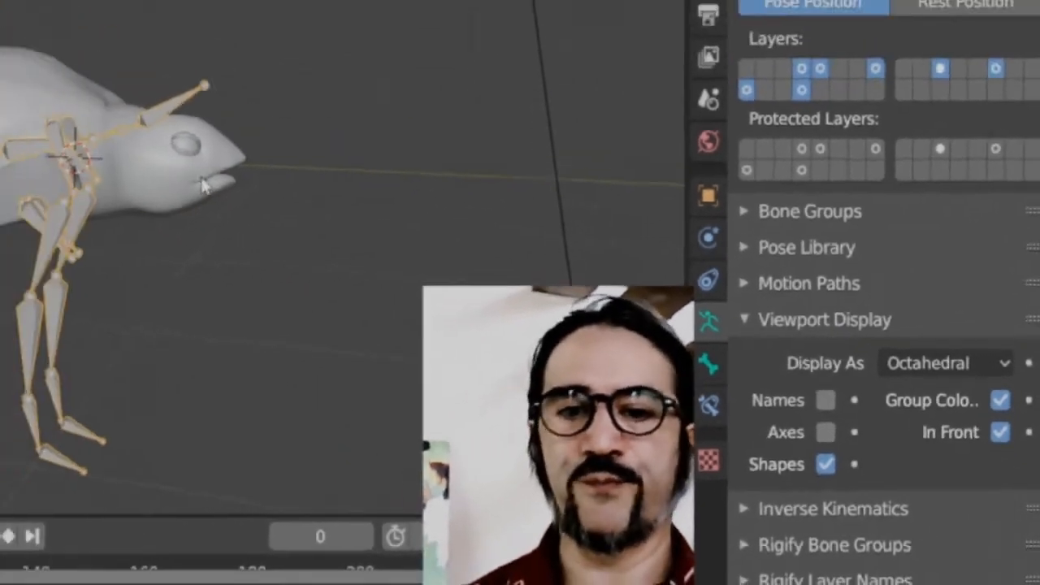
# Show the meta-rig from the right side and switch it to Edit Mode.
pyautogui.moveTo(203, 184); pyautogui.dragTo(193, 238, button='middle')
pyautogui.press('KP_3')
pyautogui.keyDown('ctrl'); pyautogui.moveTo(192, 238); pyautogui.dragTo(194, 143, button='middle'); pyautogui.keyUp('ctrl')
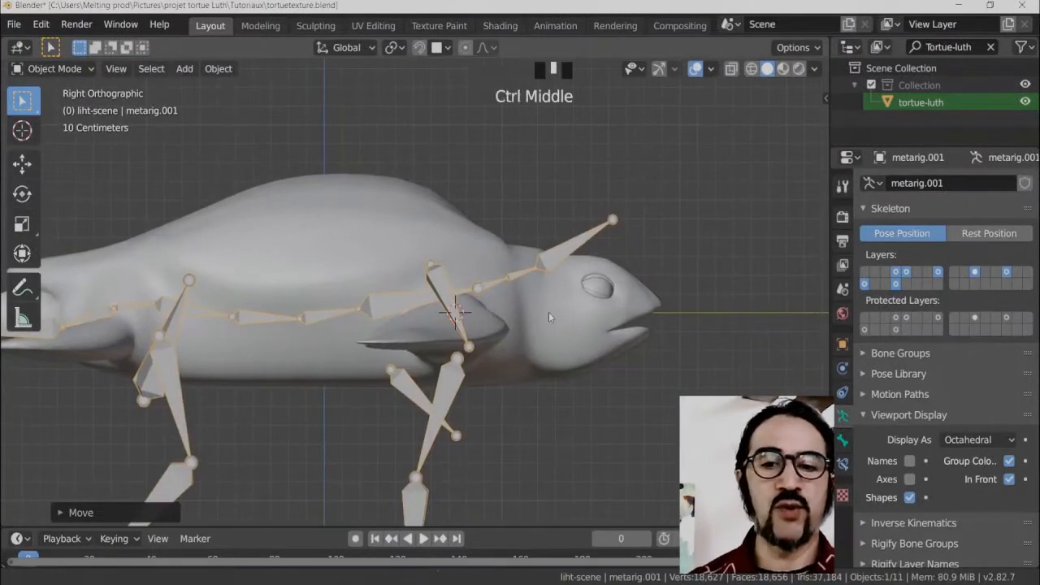
pyautogui.keyDown('ctrl'); pyautogui.moveTo(549, 312); pyautogui.dragTo(621, 270, button='middle'); pyautogui.keyUp('ctrl')
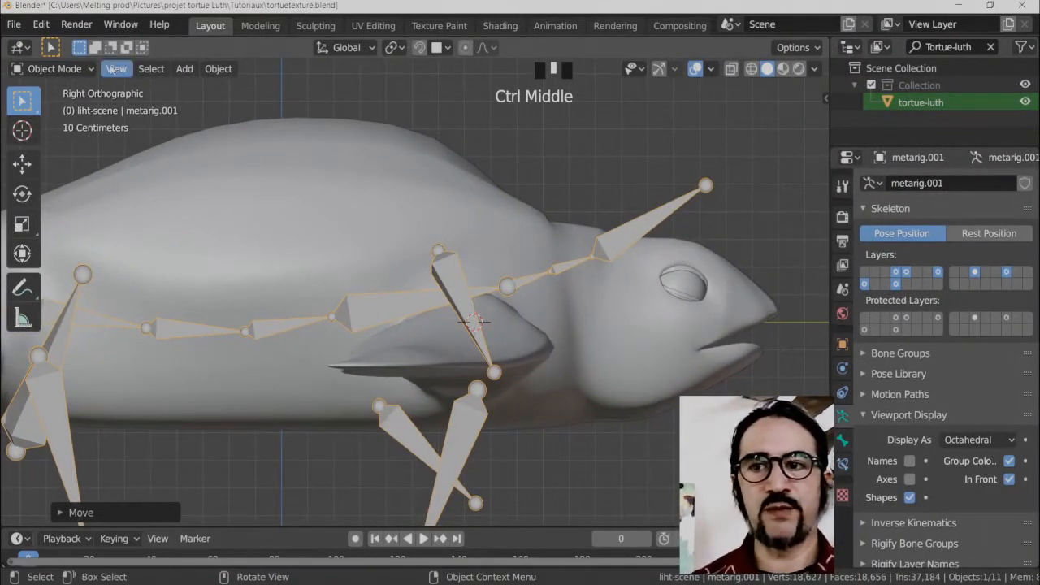
pyautogui.click(53, 69)
pyautogui.click(59, 111)
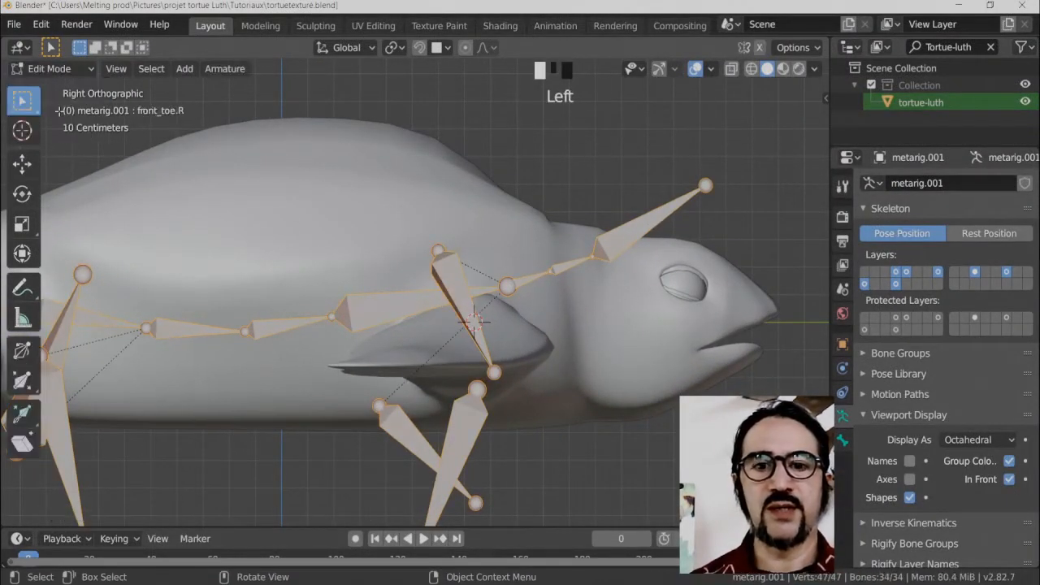
# Select the head bone together with the neck bones linked to it.
pyautogui.click(676, 234)
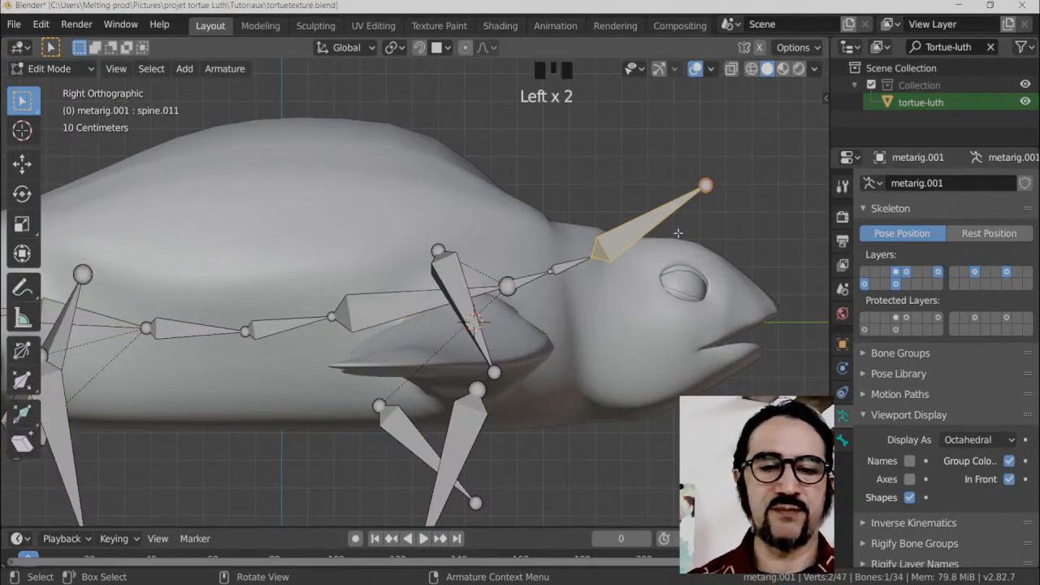
pyautogui.click(678, 234)
pyautogui.keyDown('ctrl'); pyautogui.moveTo(678, 233); pyautogui.dragTo(699, 218, button='middle'); pyautogui.keyUp('ctrl')
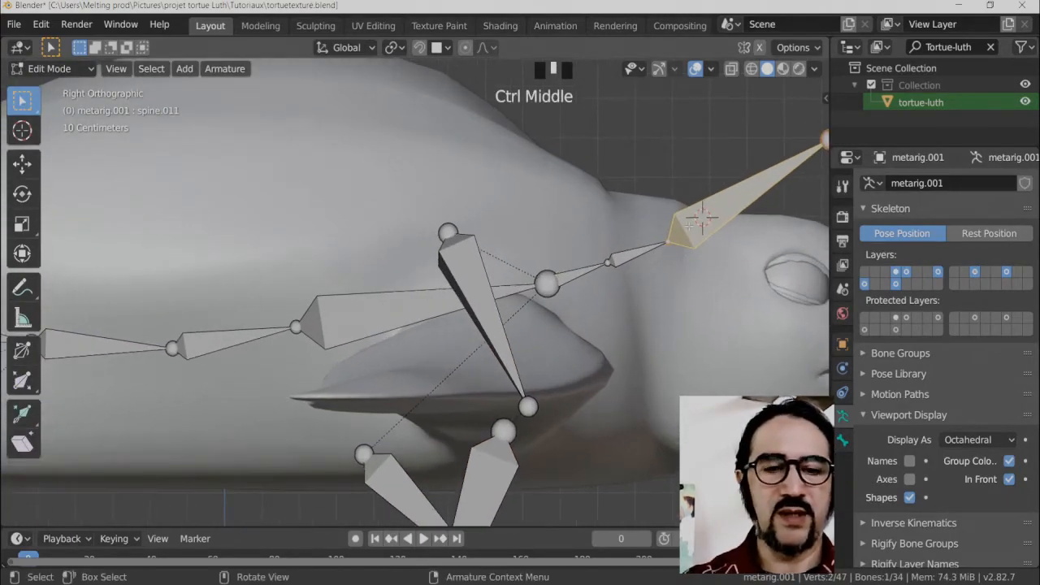
pyautogui.press('l')
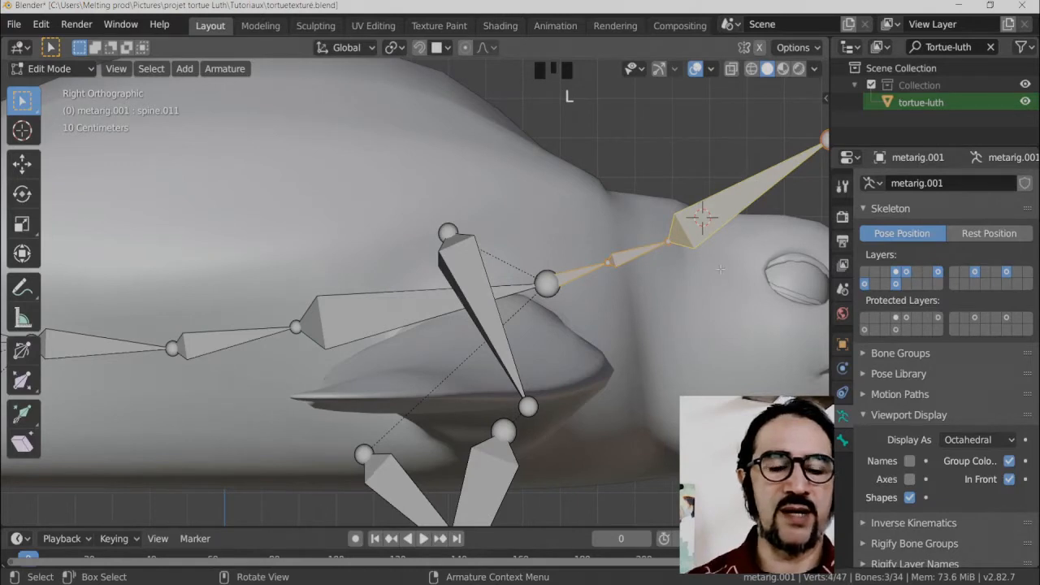
pyautogui.keyDown('shift'); pyautogui.moveTo(557, 283); pyautogui.dragTo(381, 368, button='middle'); pyautogui.keyUp('shift')
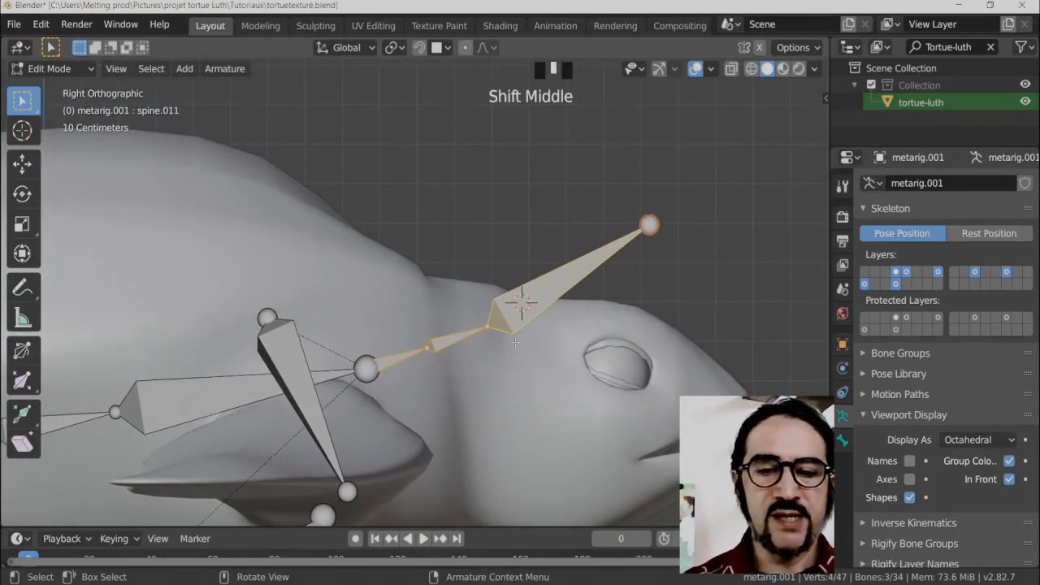
# Move the selected neck and head bones forward and down into the turtle's head.
pyautogui.press('g')
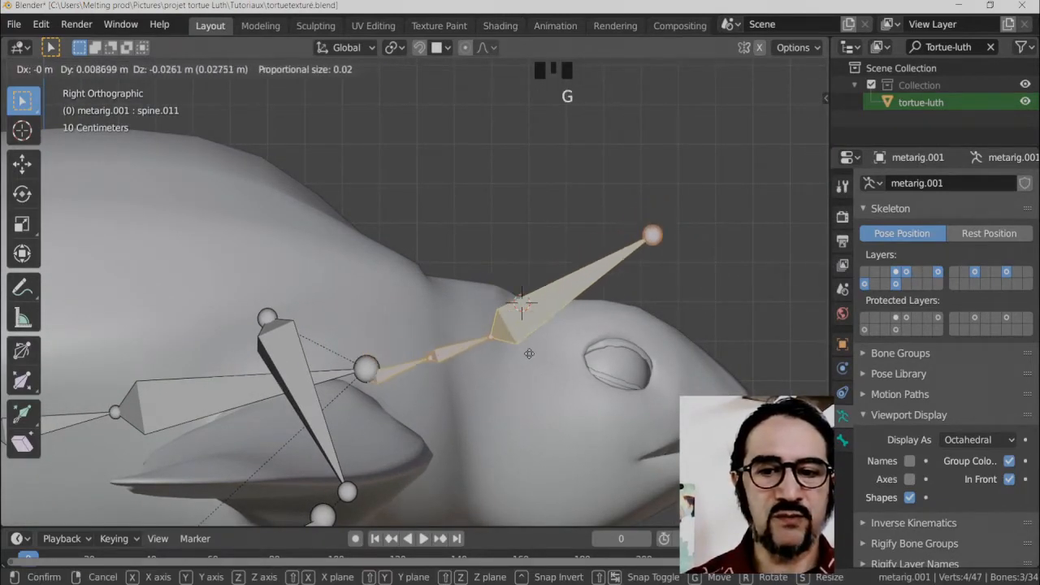
pyautogui.click(541, 334)
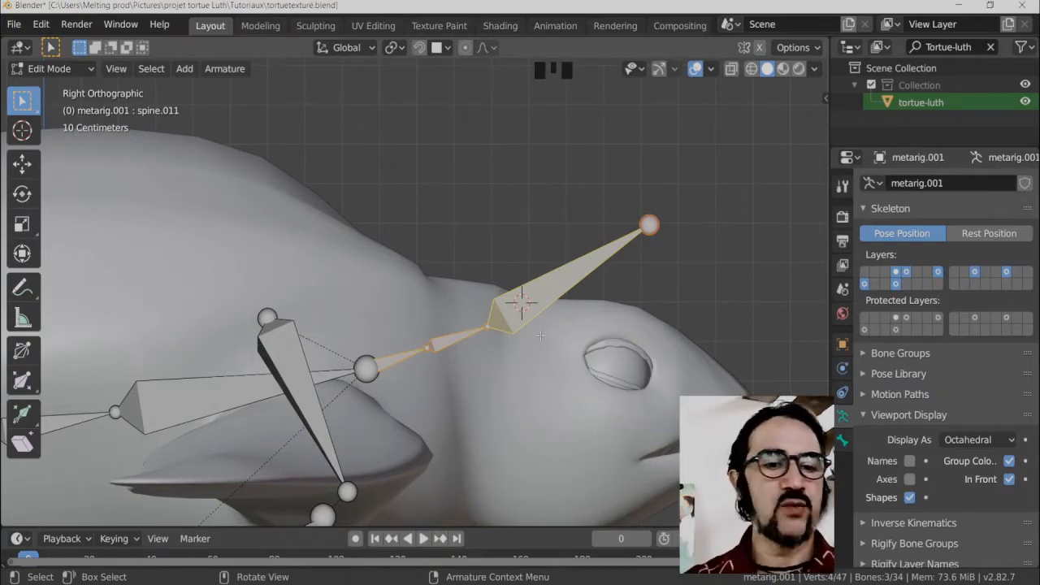
pyautogui.keyDown('ctrl'); pyautogui.moveTo(563, 332); pyautogui.dragTo(561, 287, button='middle'); pyautogui.keyUp('ctrl')
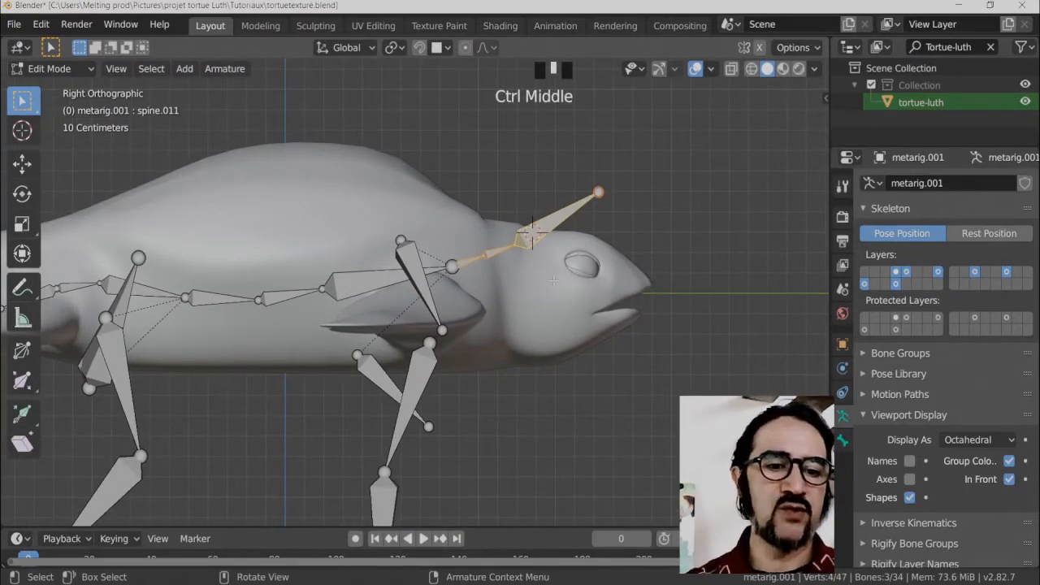
pyautogui.press('g')
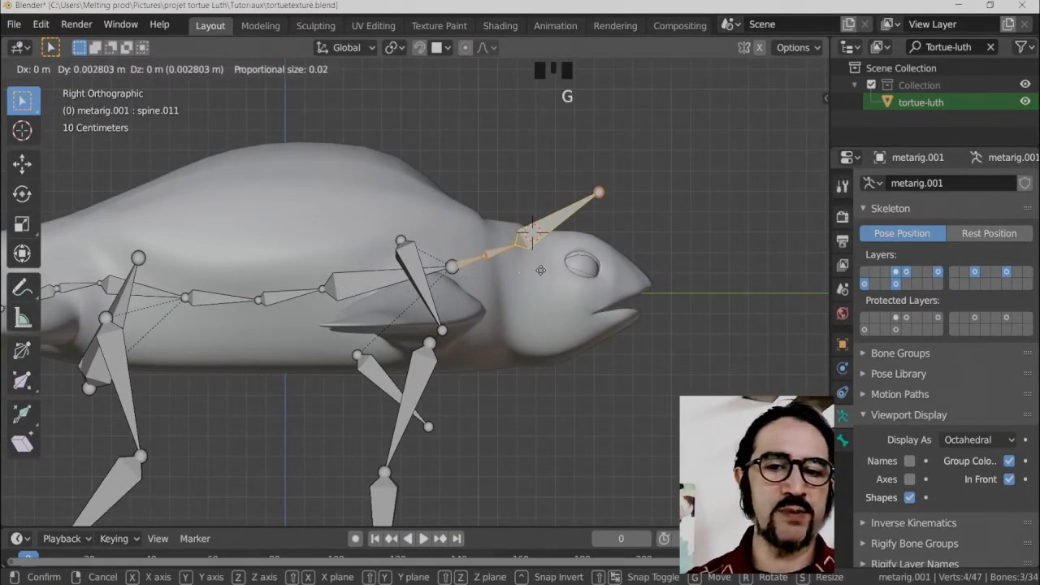
pyautogui.click(574, 320)
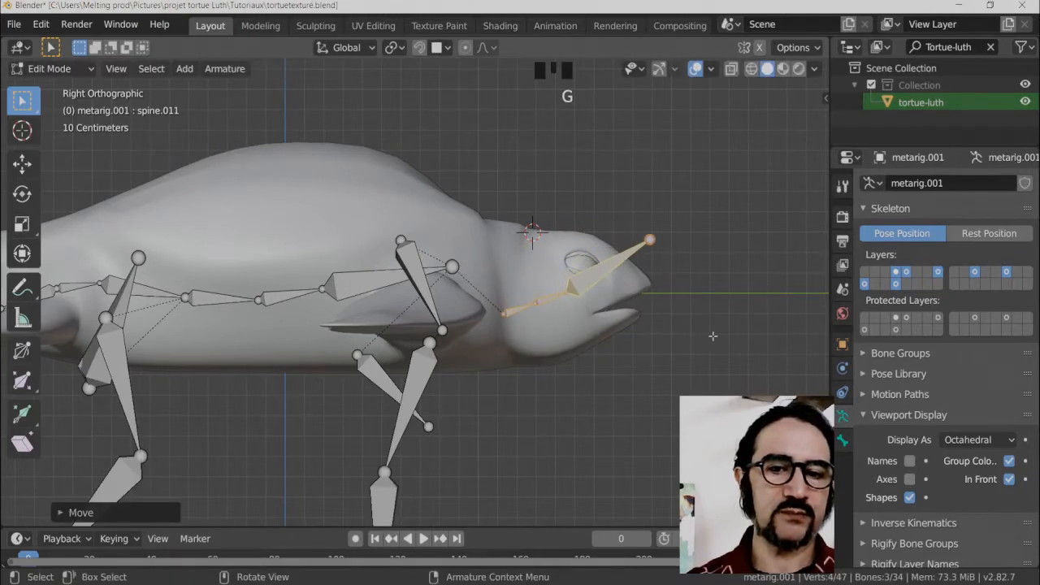
# Switch the meta-rig to Pose Mode and bring the Rigify rig generation options into view.
pyautogui.click(50, 69)
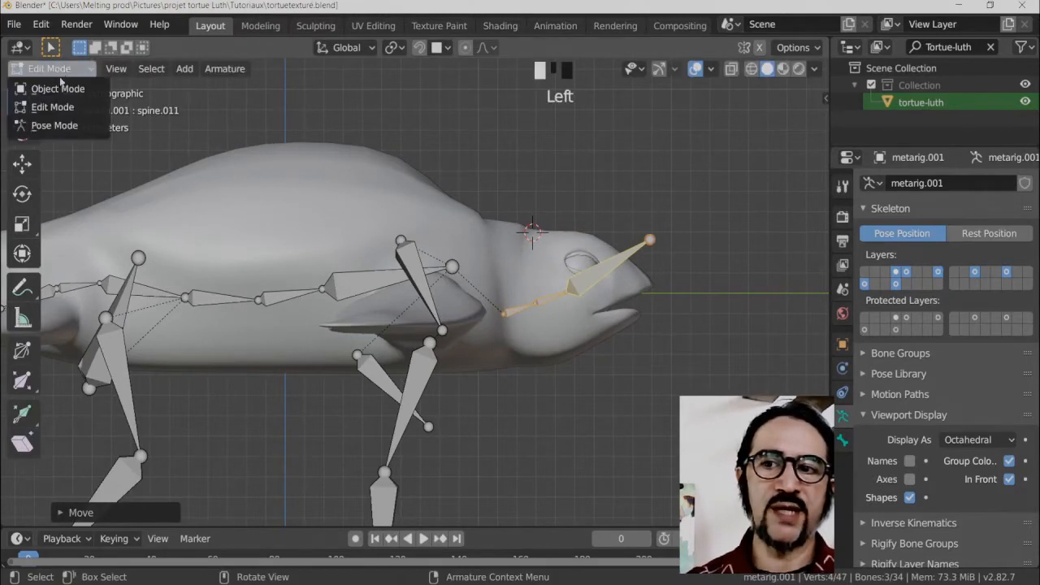
pyautogui.click(74, 127)
pyautogui.scroll(-5, 945, 422)
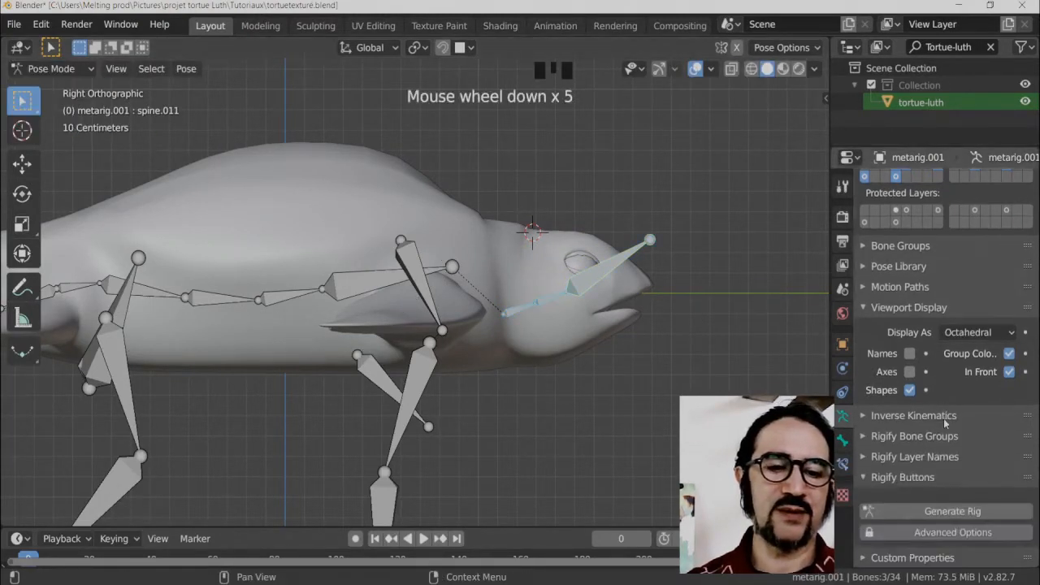
pyautogui.keyDown('ctrl'); pyautogui.moveTo(618, 325); pyautogui.dragTo(577, 357, button='middle'); pyautogui.keyUp('ctrl')
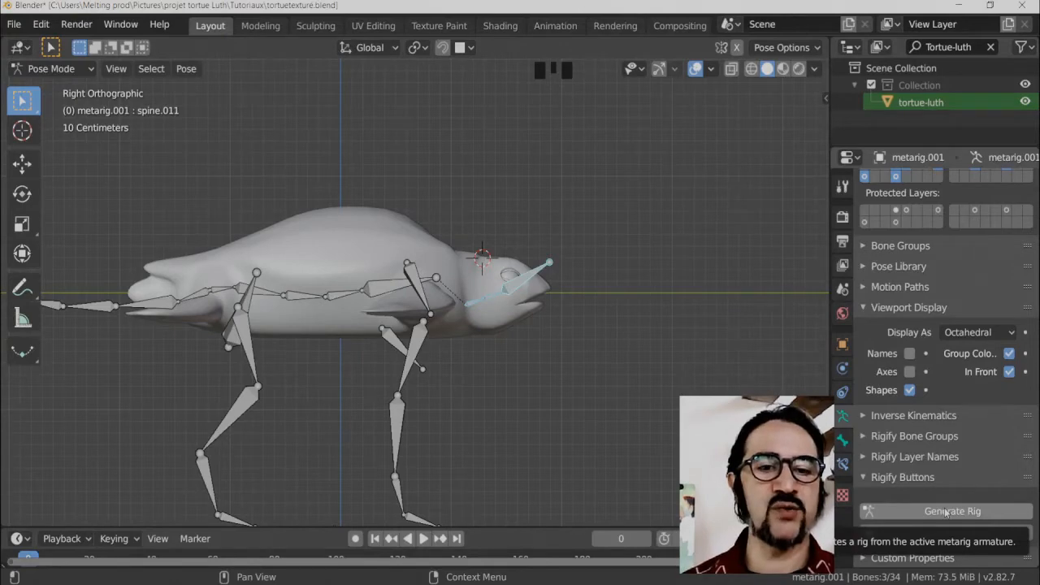
# Generate the Rigify rig from the meta-rig with its detached neck bones, and reselect the meta-rig to check the neck.
pyautogui.click(947, 511)
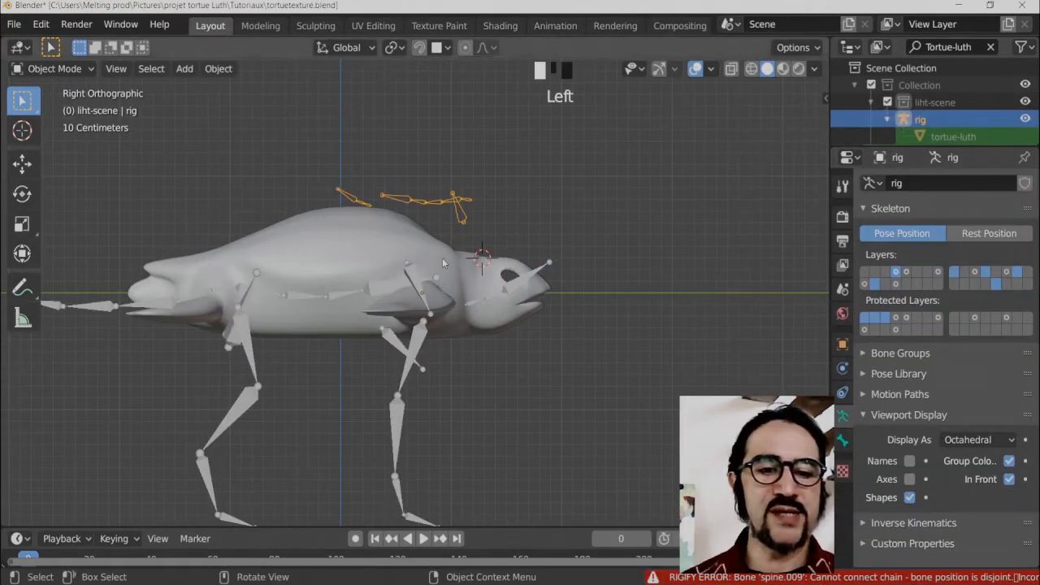
pyautogui.moveTo(480, 221); pyautogui.dragTo(542, 287, button='middle')
pyautogui.scroll(4, 455, 308)
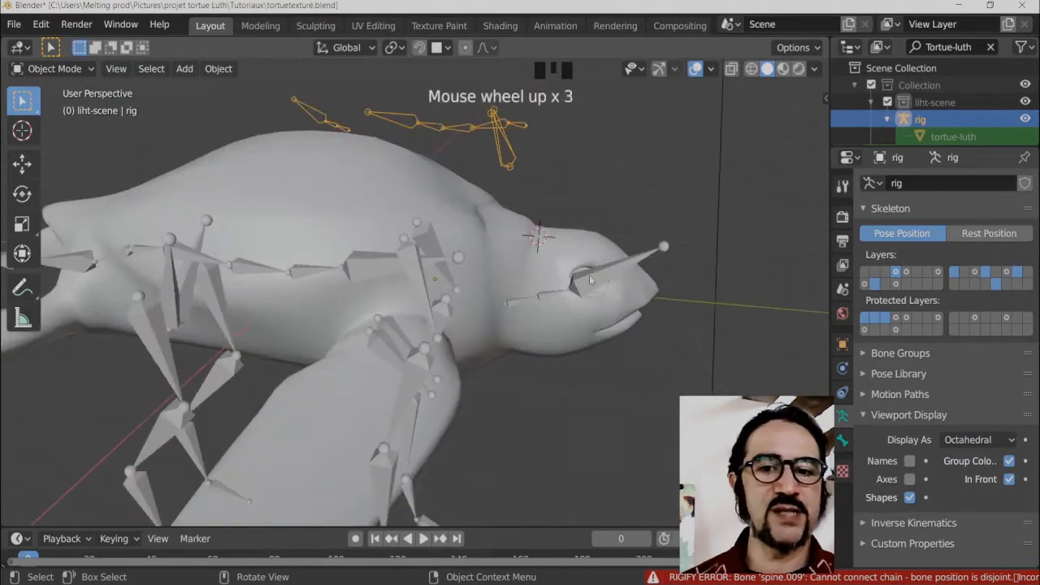
pyautogui.click(540, 306)
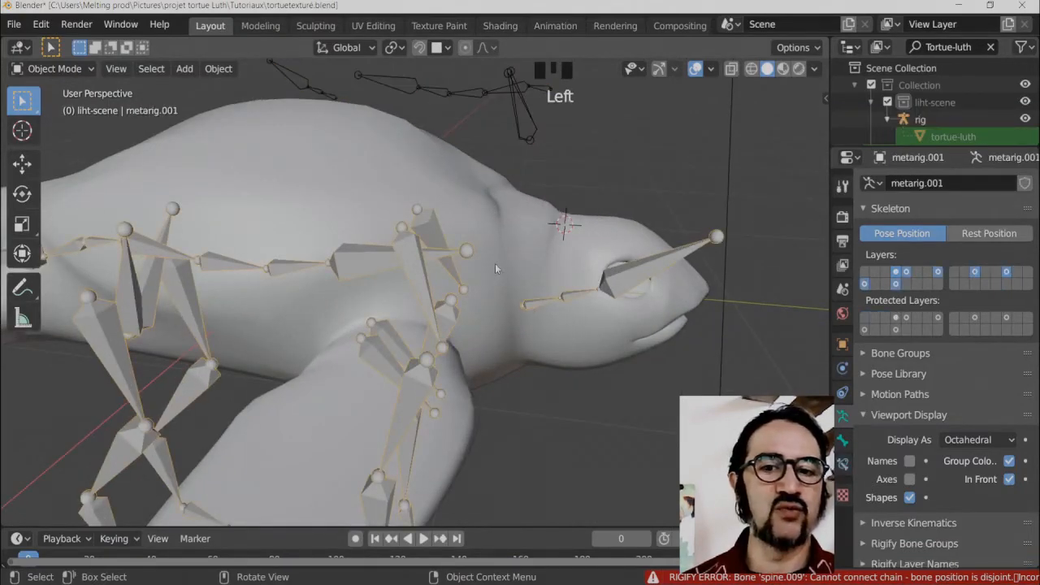
pyautogui.moveTo(467, 255); pyautogui.dragTo(470, 295, button='middle')
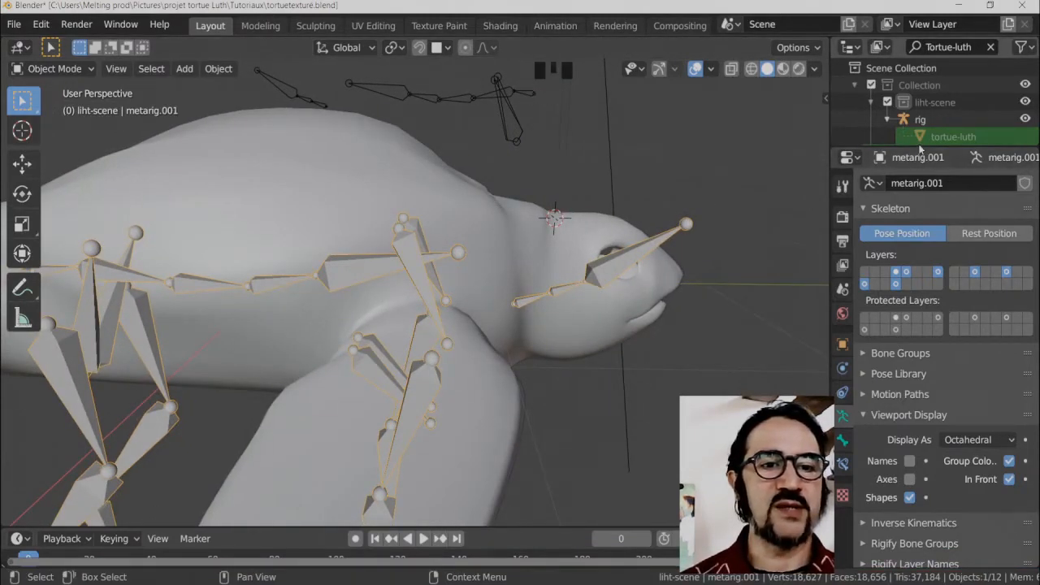
# Enlarge the Outliner and clear its name filter to list all scene objects.
pyautogui.click(869, 209)
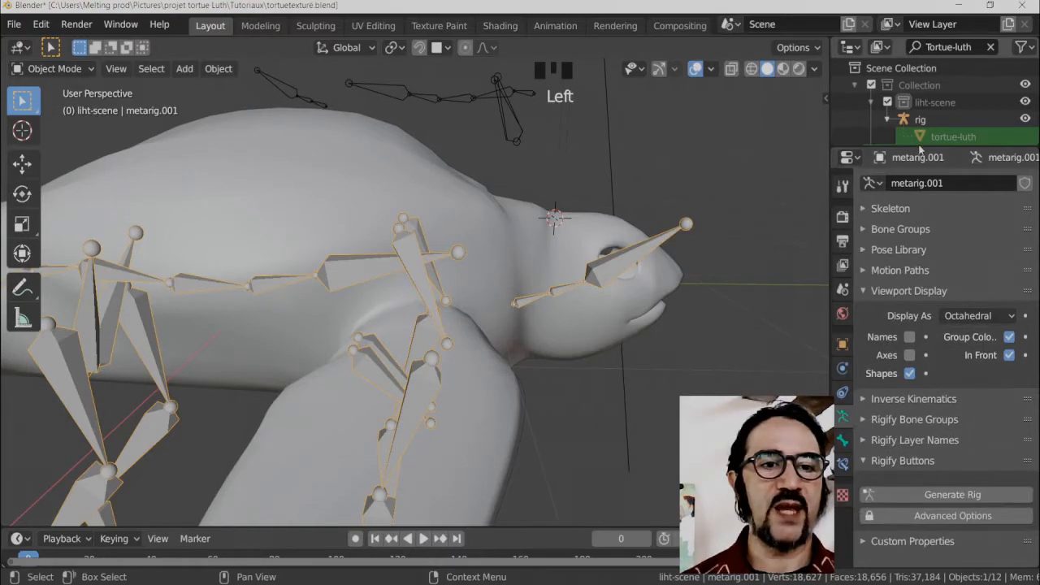
pyautogui.moveTo(920, 146); pyautogui.dragTo(920, 278)
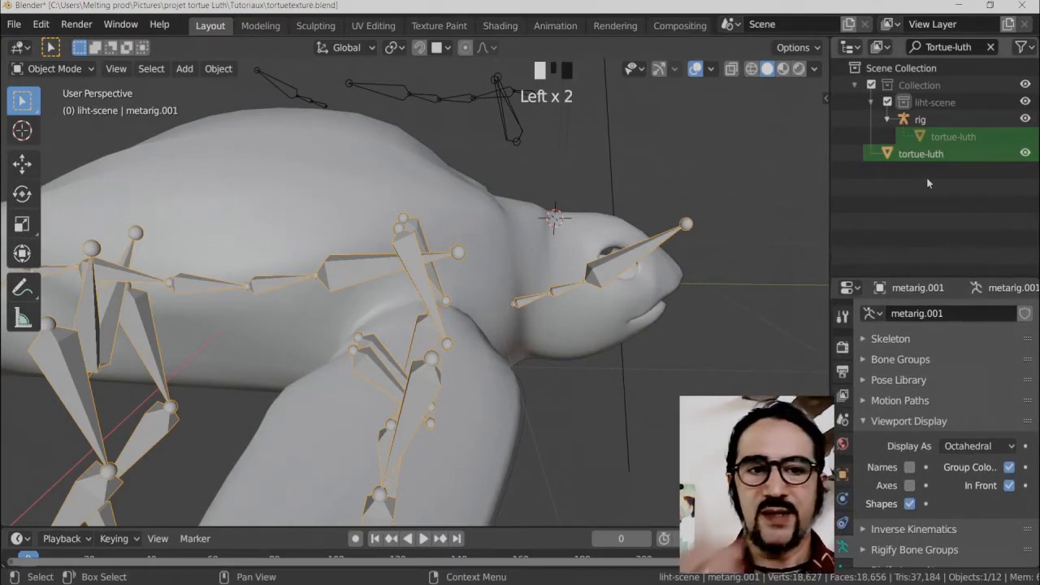
pyautogui.click(921, 120)
pyautogui.click(613, 271)
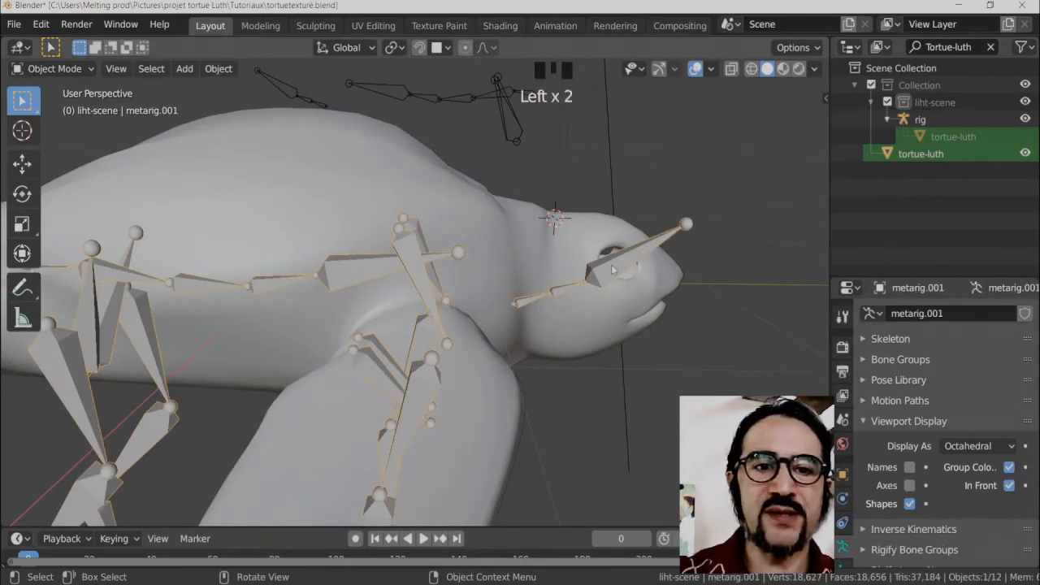
pyautogui.click(991, 47)
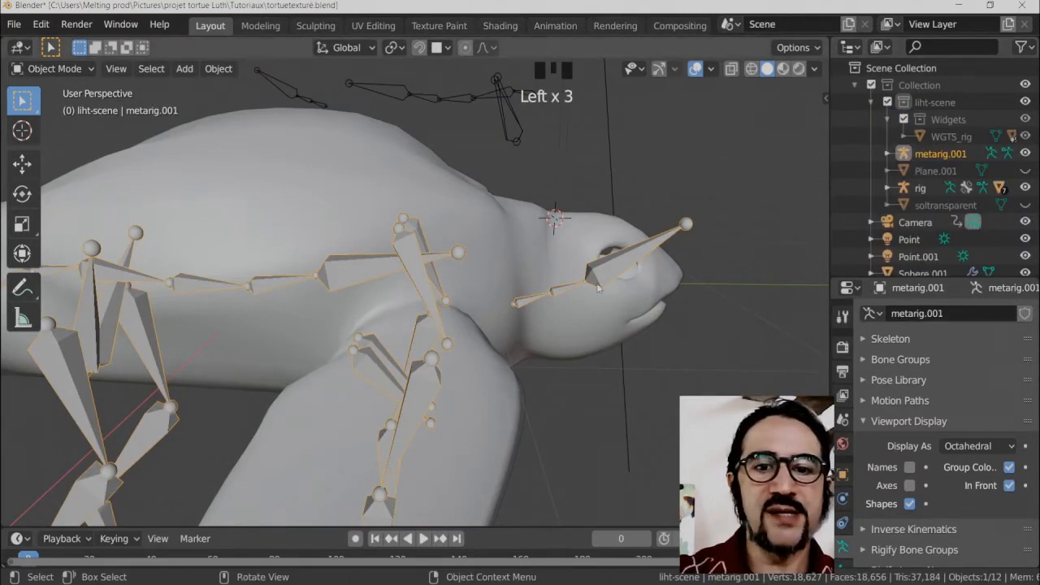
# Compare the generated rig with the meta-rig by selecting each of them in turn.
pyautogui.click(998, 152)
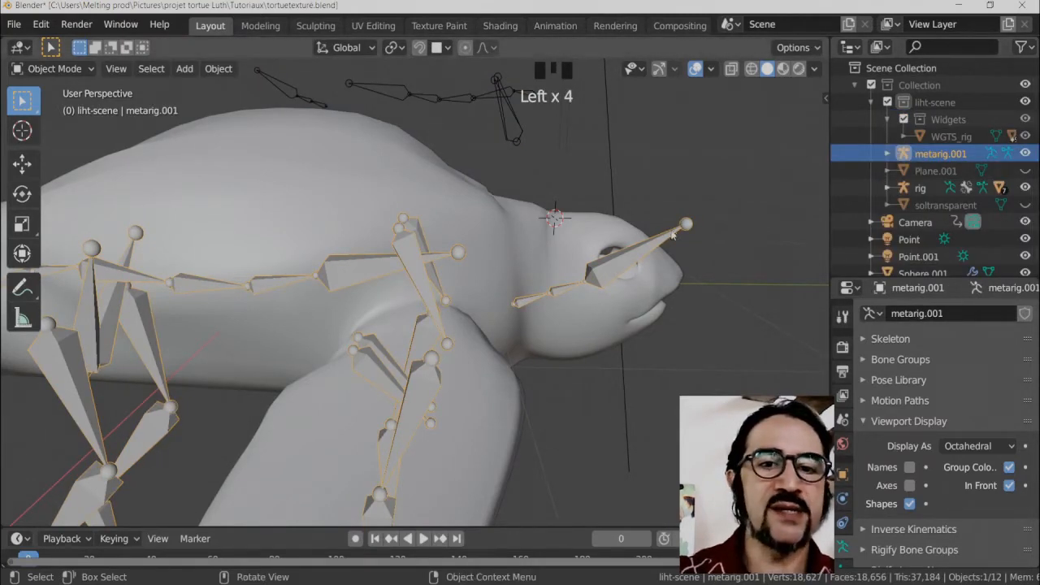
pyautogui.click(911, 191)
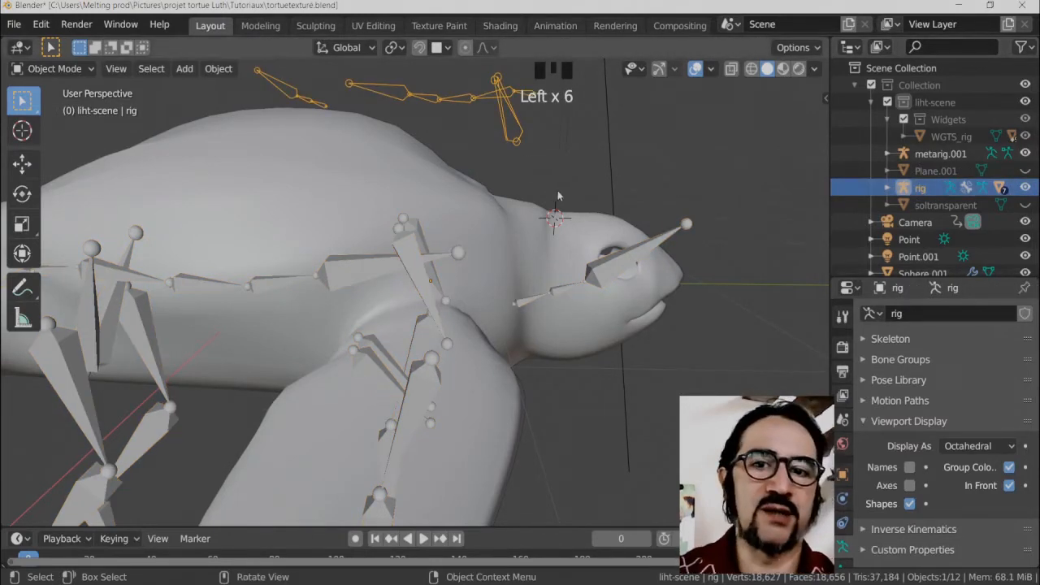
pyautogui.click(603, 271)
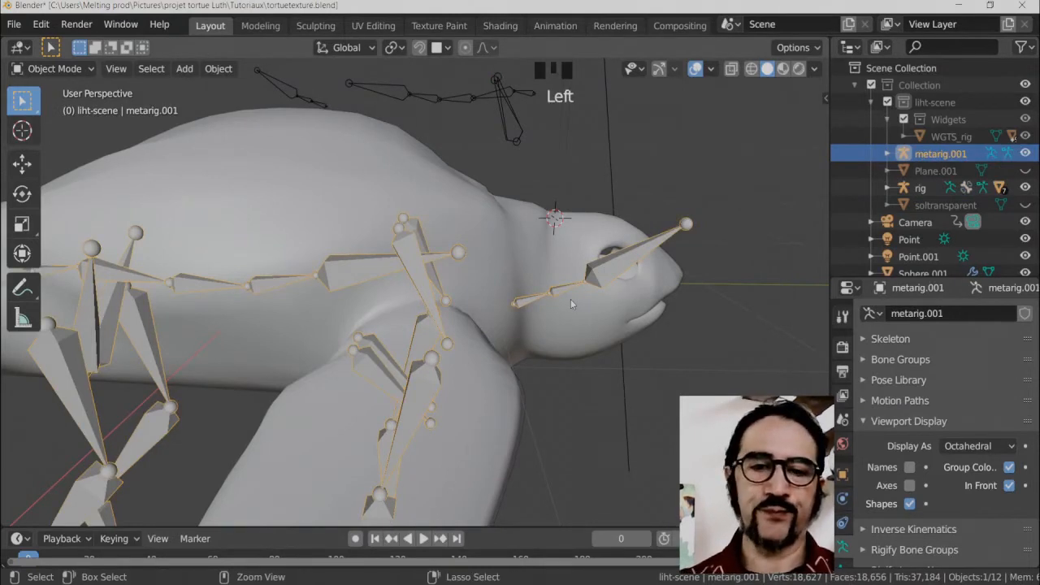
# Undo the rig generation and the move of the neck and head bones, back to the meta-rig in Edit Mode.
pyautogui.hotkey('ctrl', 'z')
pyautogui.hotkey('ctrl', 'z')
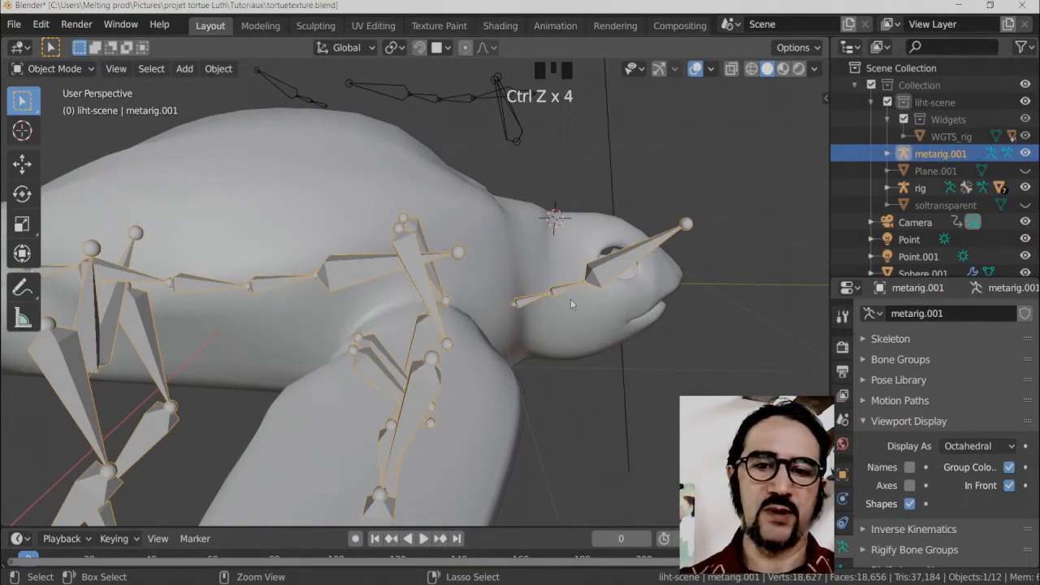
pyautogui.hotkey('ctrl', 'z')
pyautogui.hotkey('ctrl', 'z')
pyautogui.hotkey('ctrl', 'z')
pyautogui.hotkey('ctrl', 'z')
pyautogui.hotkey('ctrl', 'z')
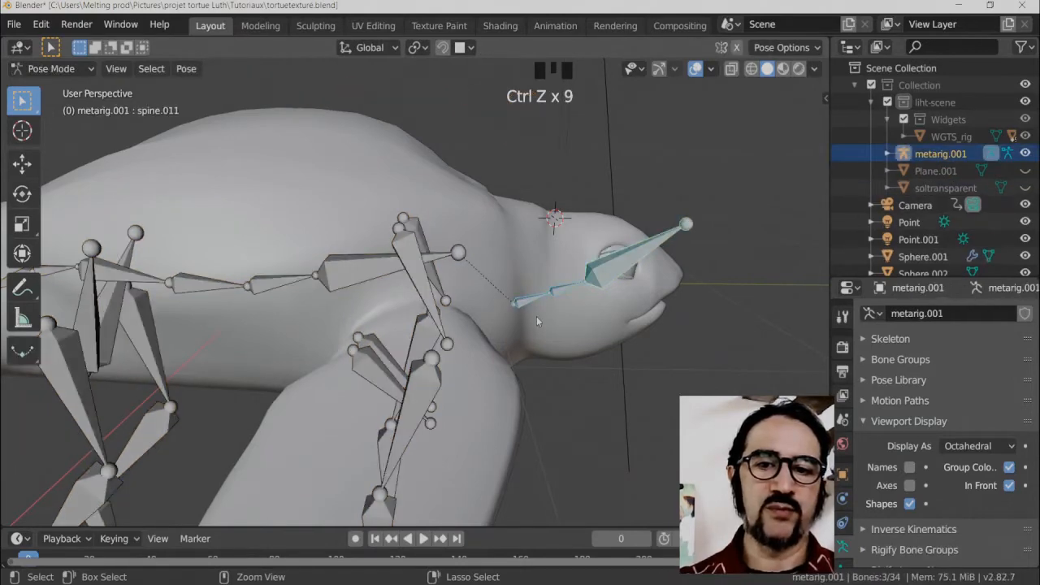
pyautogui.hotkey('ctrl', 'z')
pyautogui.hotkey('ctrl', 'z')
pyautogui.hotkey('ctrl', 'z')
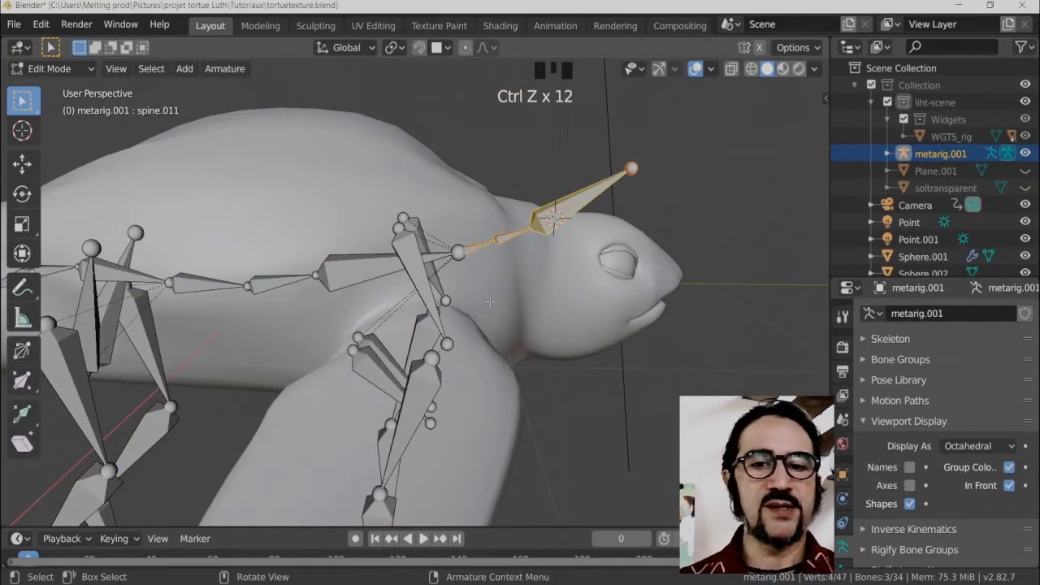
# Switch the meta-rig to Object Mode and generate the Rigify rig from it.
pyautogui.keyDown('ctrl'); pyautogui.moveTo(522, 301); pyautogui.dragTo(523, 387, button='middle'); pyautogui.keyUp('ctrl')
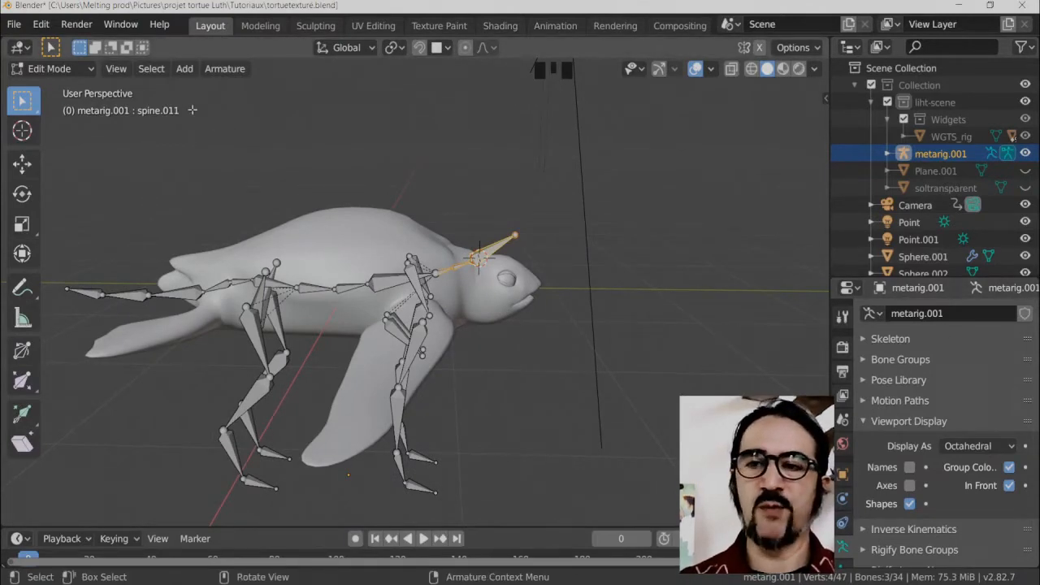
pyautogui.click(55, 69)
pyautogui.click(51, 88)
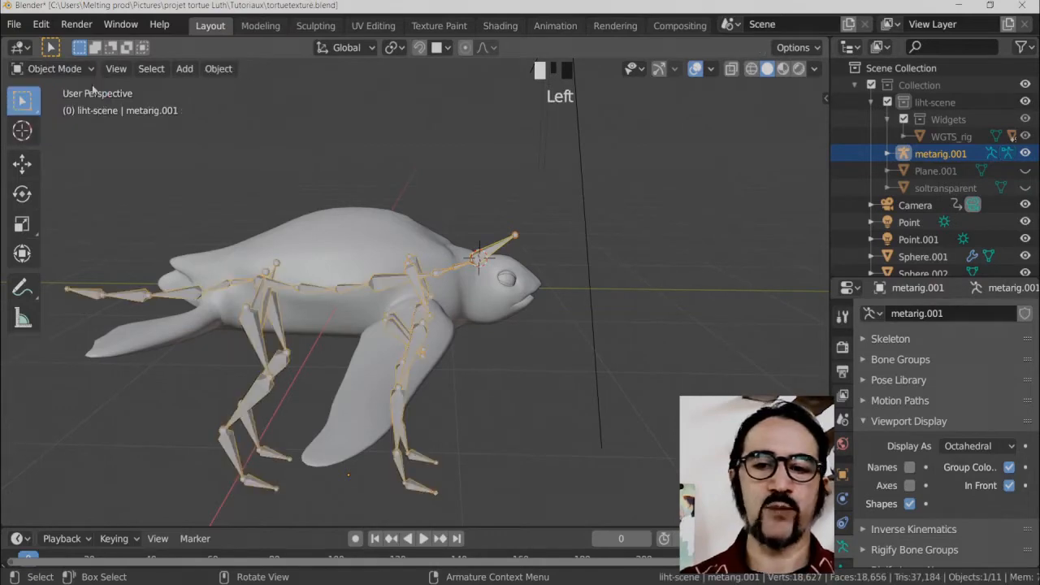
pyautogui.scroll(-6, 961, 512)
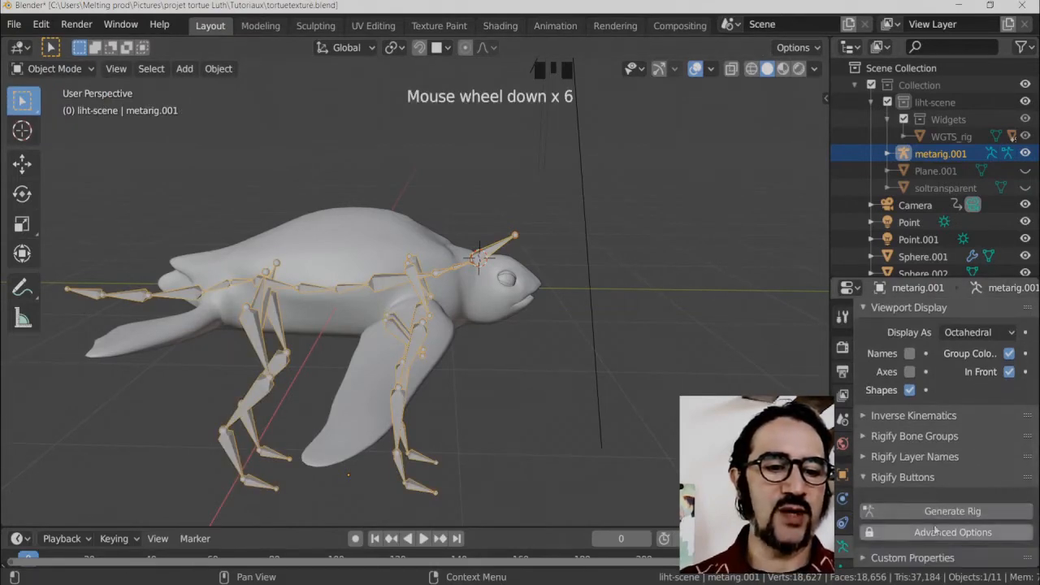
pyautogui.click(951, 512)
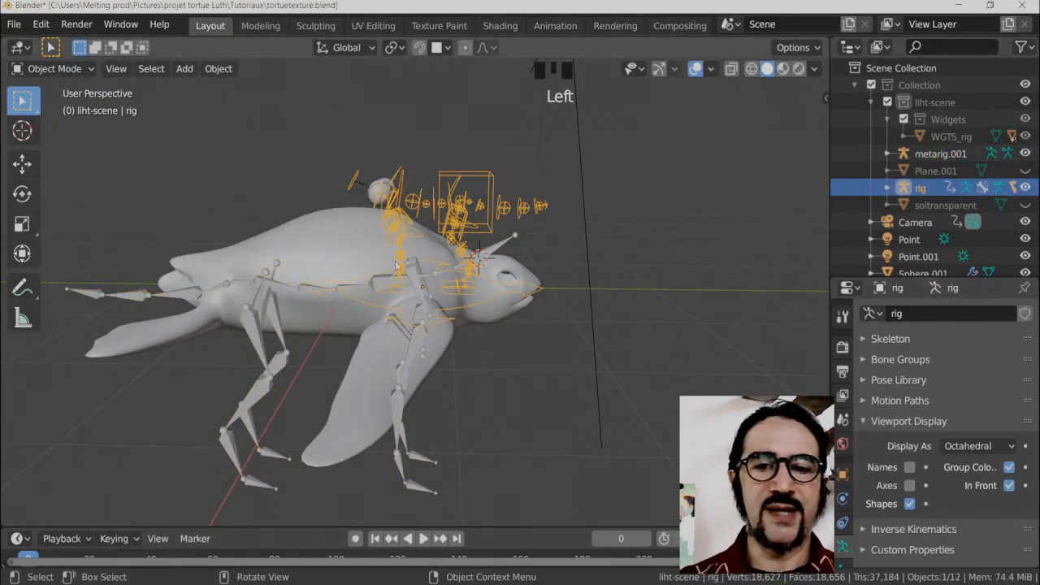
# Try moving the generated rig to test how the turtle mesh follows it.
pyautogui.moveTo(398, 266); pyautogui.dragTo(500, 326, button='middle')
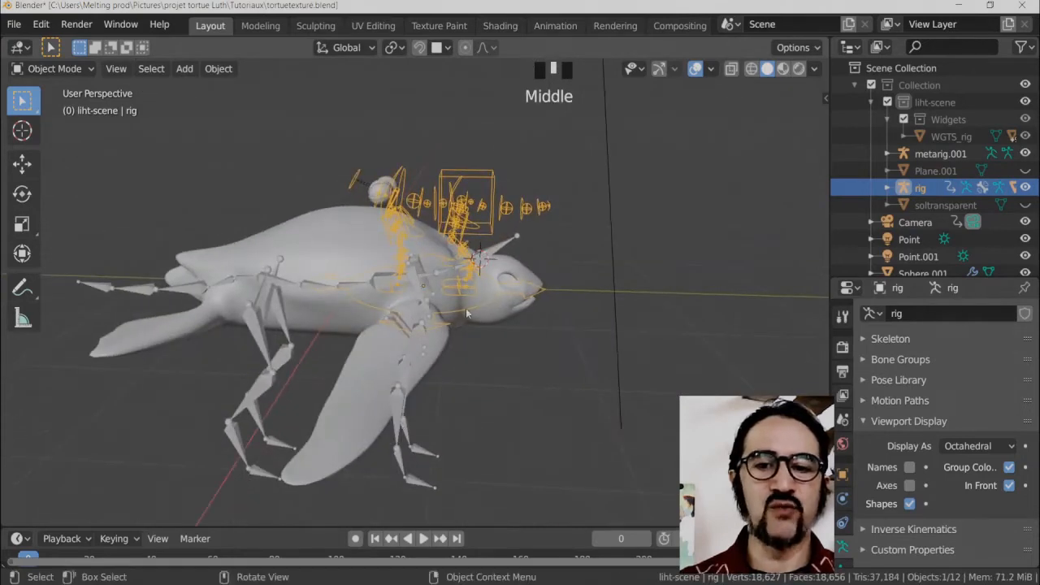
pyautogui.click(467, 313)
pyautogui.click(468, 314)
pyautogui.press('g')
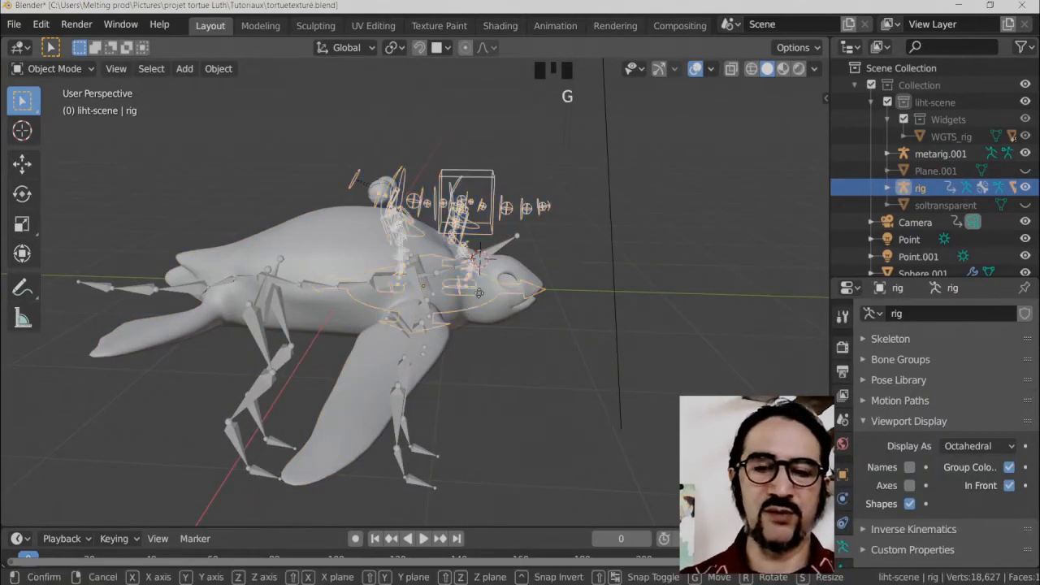
pyautogui.press('Escape')
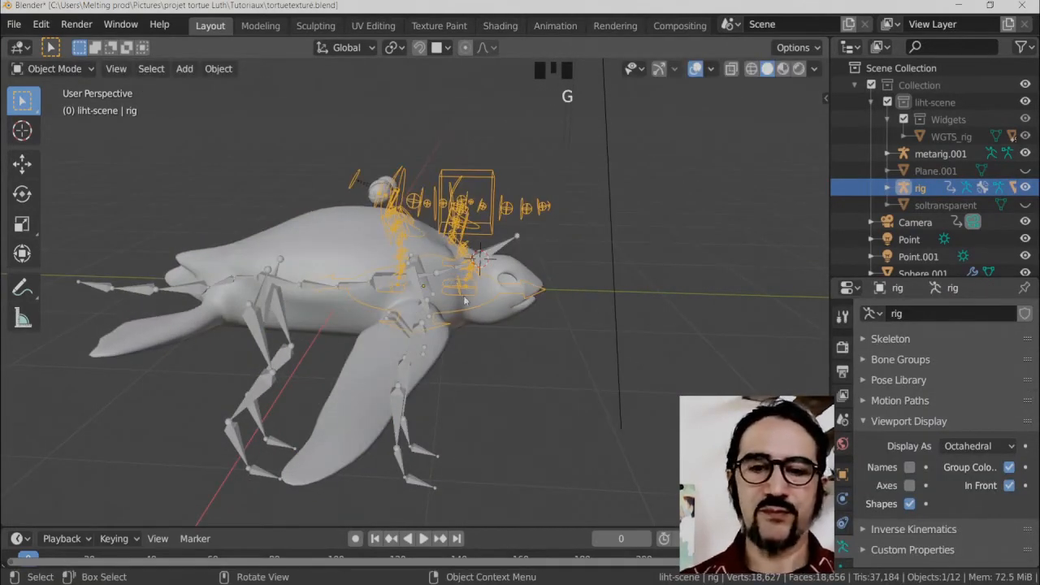
pyautogui.click(471, 312)
pyautogui.click(471, 312)
pyautogui.press('g')
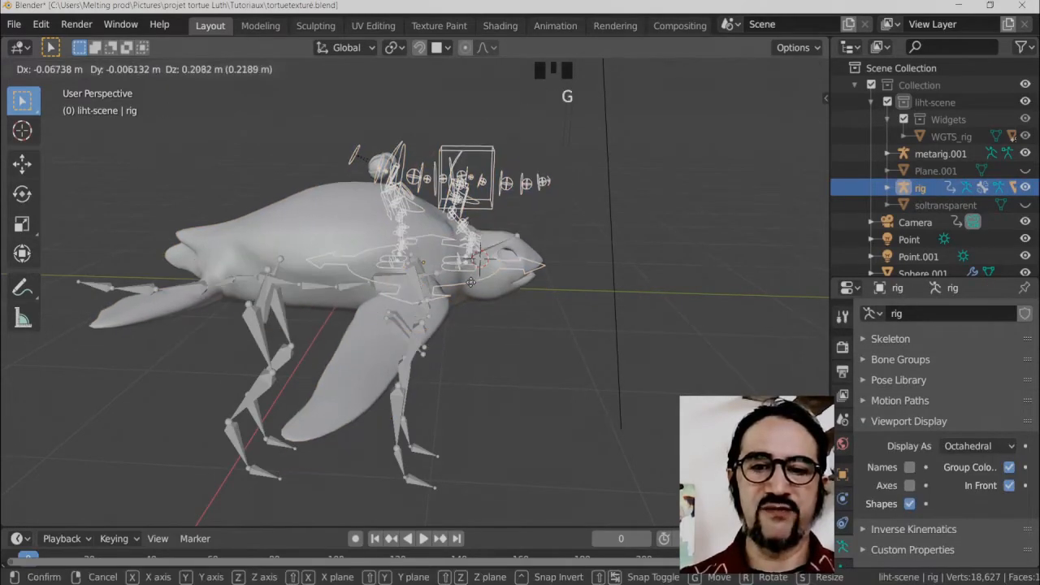
pyautogui.press('Escape')
# Inspect the meta-rig and the generated rig from several angles, and try rotating the generated rig about the Z axis.
pyautogui.keyDown('ctrl'); pyautogui.moveTo(471, 285); pyautogui.dragTo(402, 385, button='middle'); pyautogui.keyUp('ctrl')
pyautogui.click(324, 334)
pyautogui.moveTo(324, 334); pyautogui.dragTo(549, 369, button='middle')
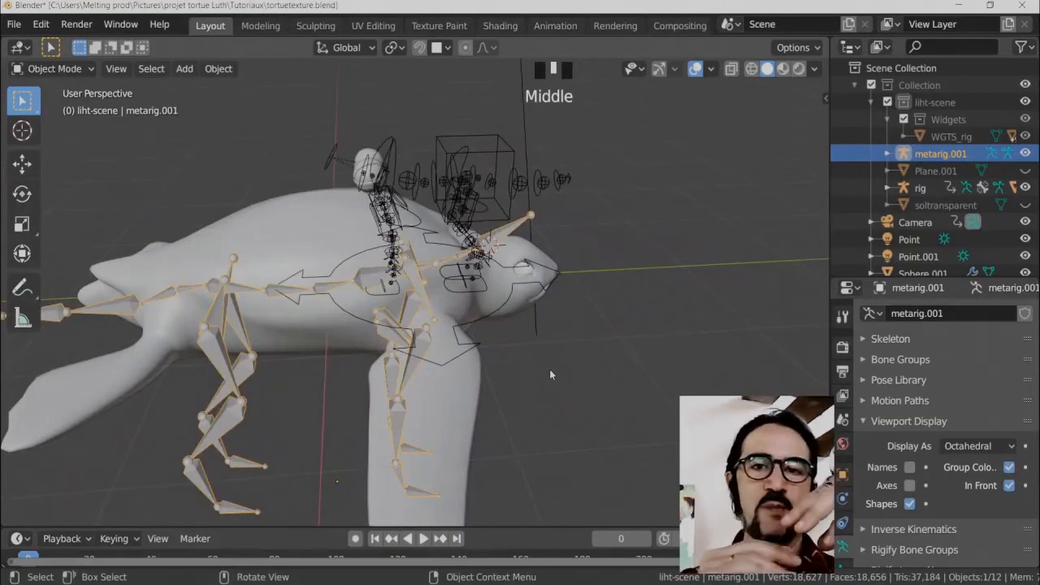
pyautogui.moveTo(549, 369); pyautogui.dragTo(389, 169, button='middle')
pyautogui.scroll(2, 436, 252)
pyautogui.click(365, 152)
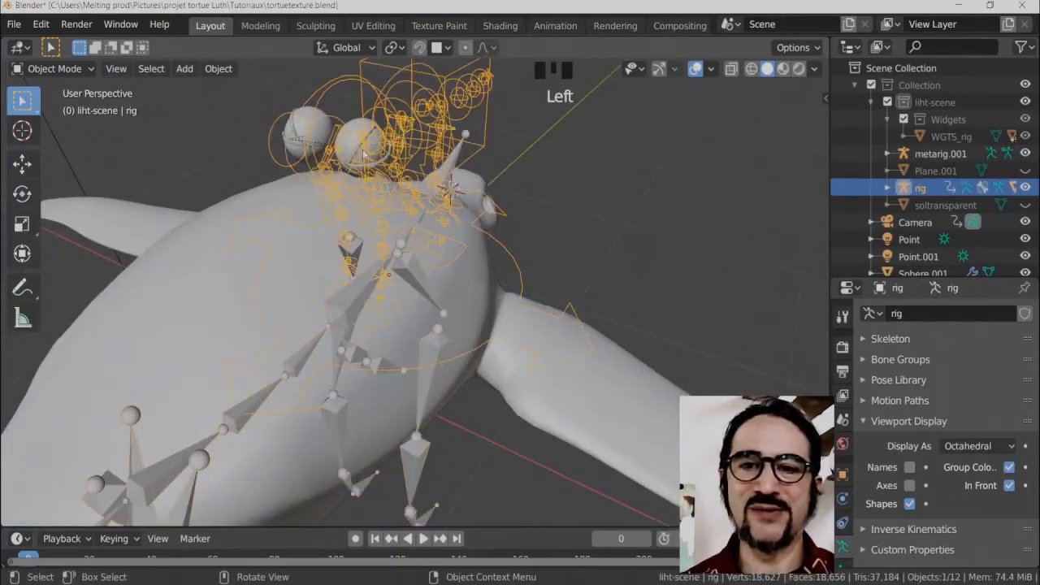
pyautogui.press('r')
pyautogui.press('z')
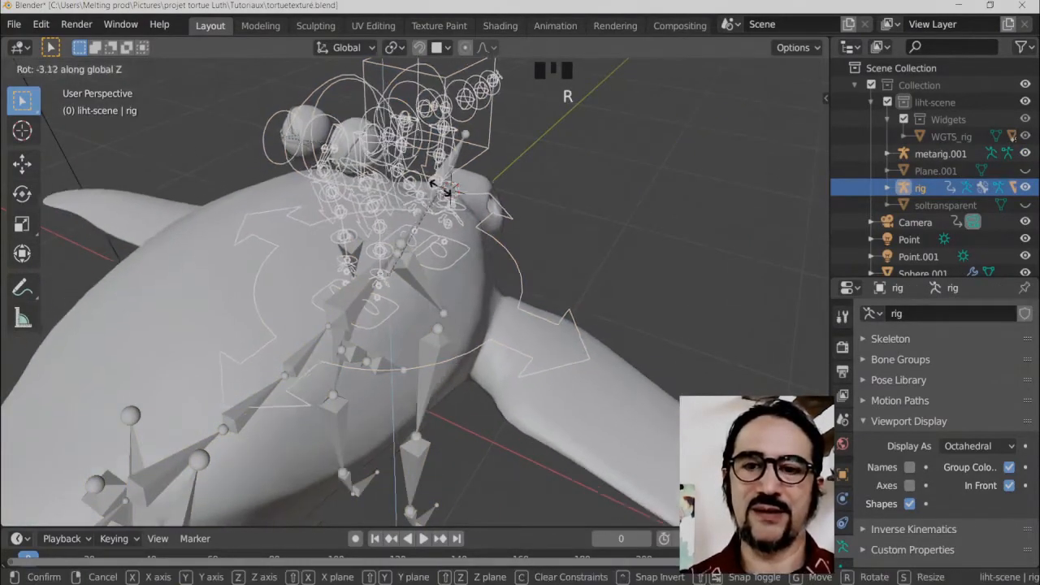
pyautogui.rightClick(583, 310)
pyautogui.moveTo(583, 310); pyautogui.dragTo(562, 304, button='middle')
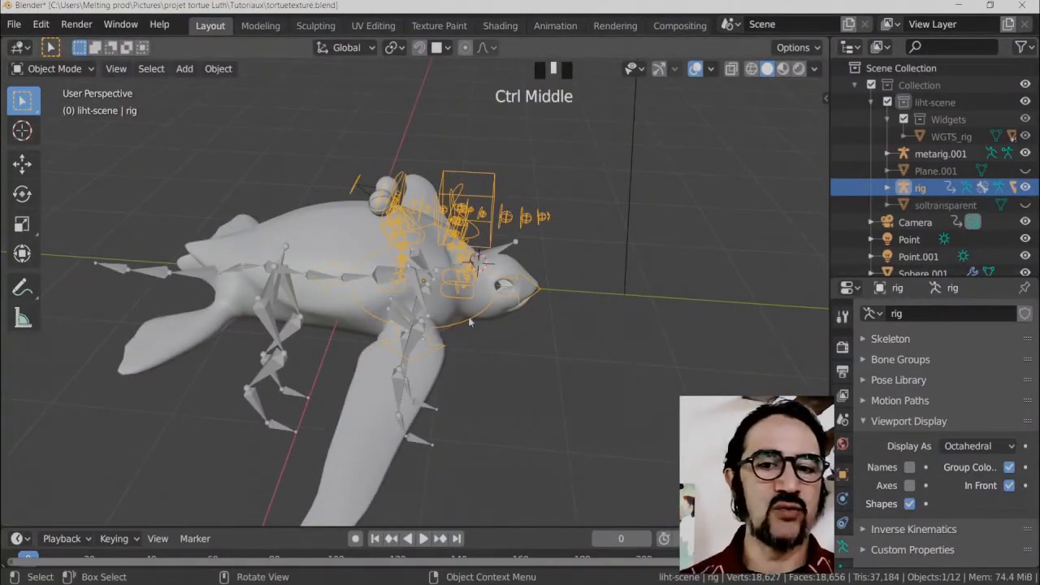
# Hide the generated rig, and undo that along with the rig generation, back to the meta-rig in Edit Mode.
pyautogui.click(1024, 188)
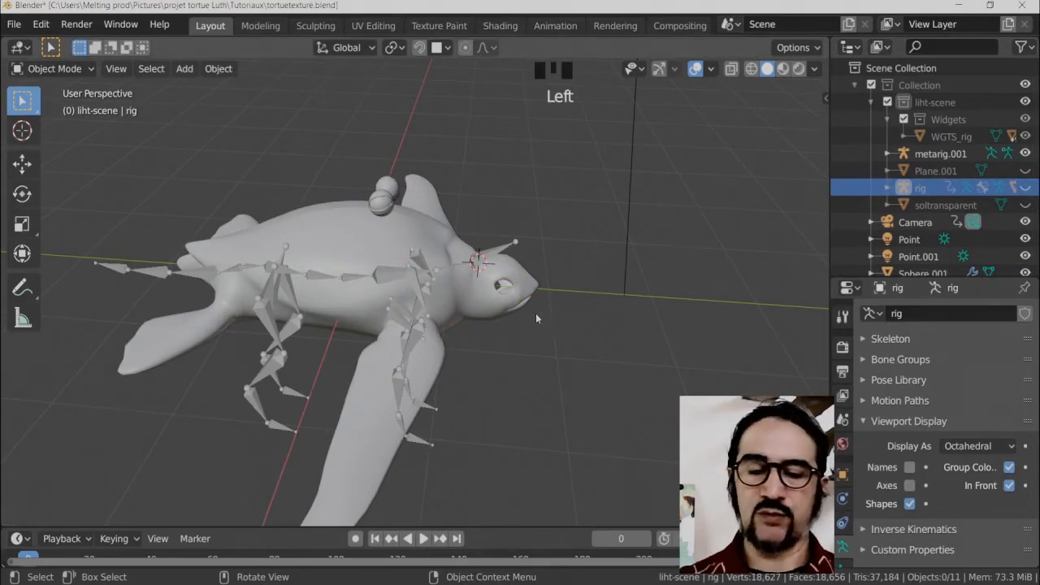
pyautogui.hotkey('ctrl', 'z')
pyautogui.hotkey('ctrl', 'z')
pyautogui.hotkey('ctrl', 'z')
pyautogui.hotkey('ctrl', 'z')
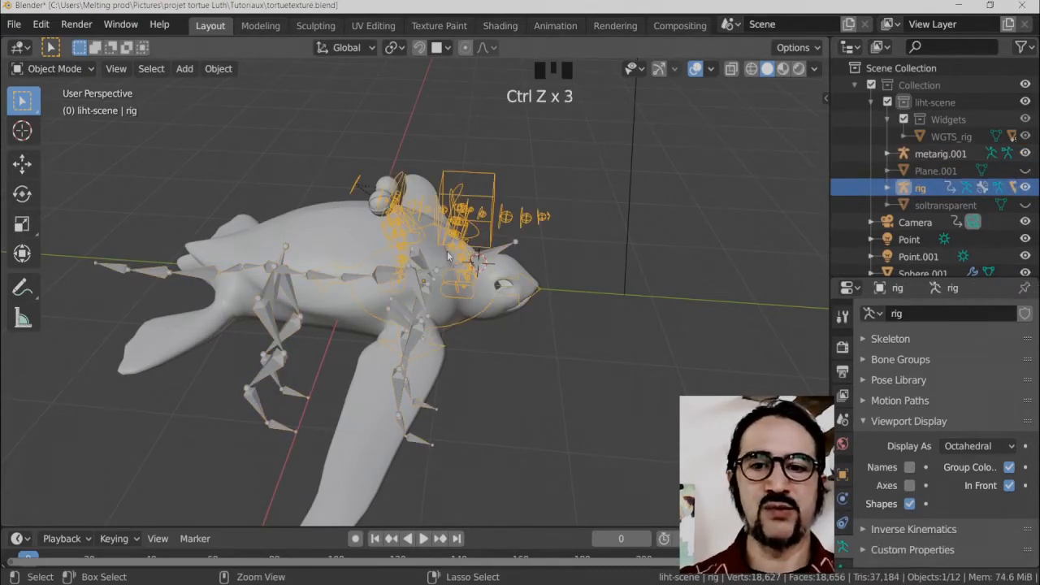
pyautogui.hotkey('ctrl', 'z')
pyautogui.hotkey('ctrl', 'z')
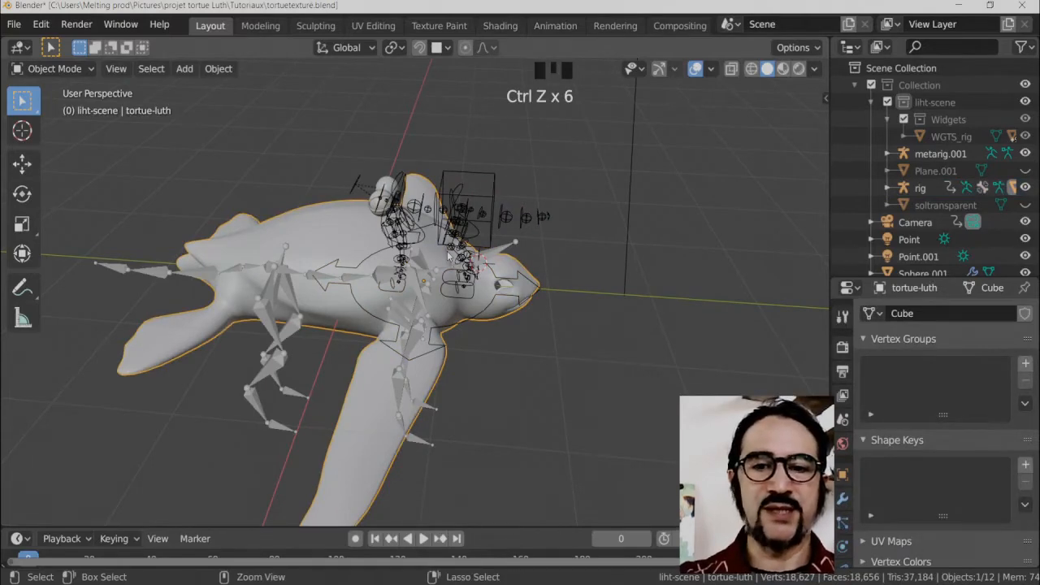
pyautogui.hotkey('ctrl', 'z')
pyautogui.hotkey('ctrl', 'z')
pyautogui.hotkey('ctrl', 'z')
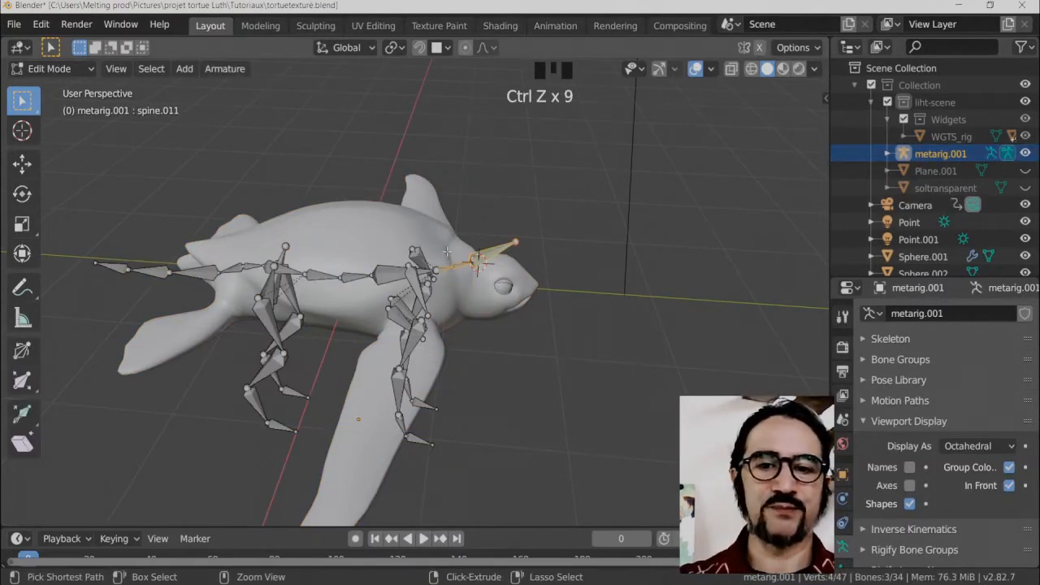
# Show the turtle's neck and head close up from the right side and try moving the selected neck and head bones.
pyautogui.moveTo(441, 350); pyautogui.dragTo(446, 317, button='middle')
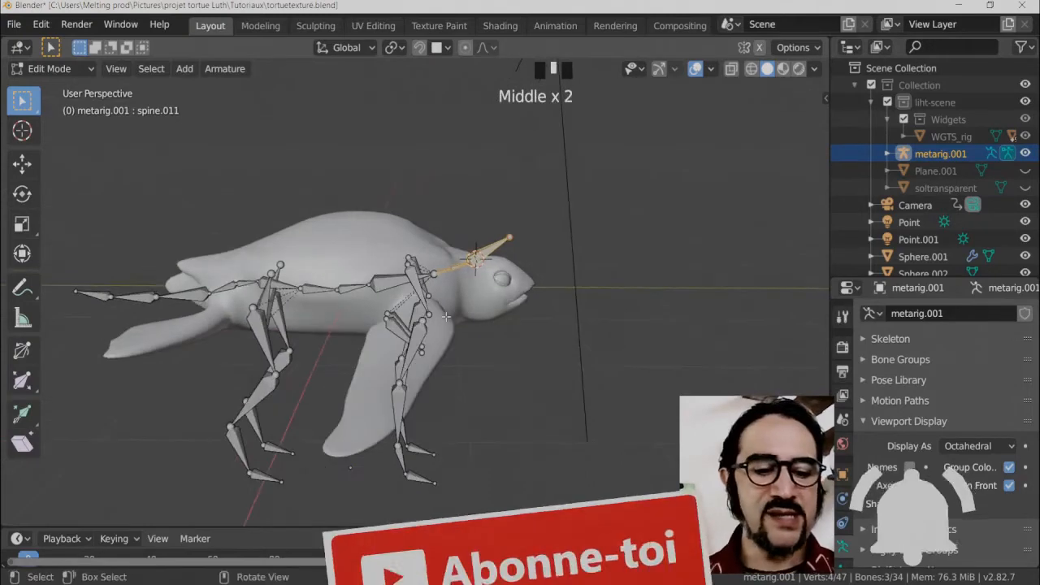
pyautogui.press('KP_1')
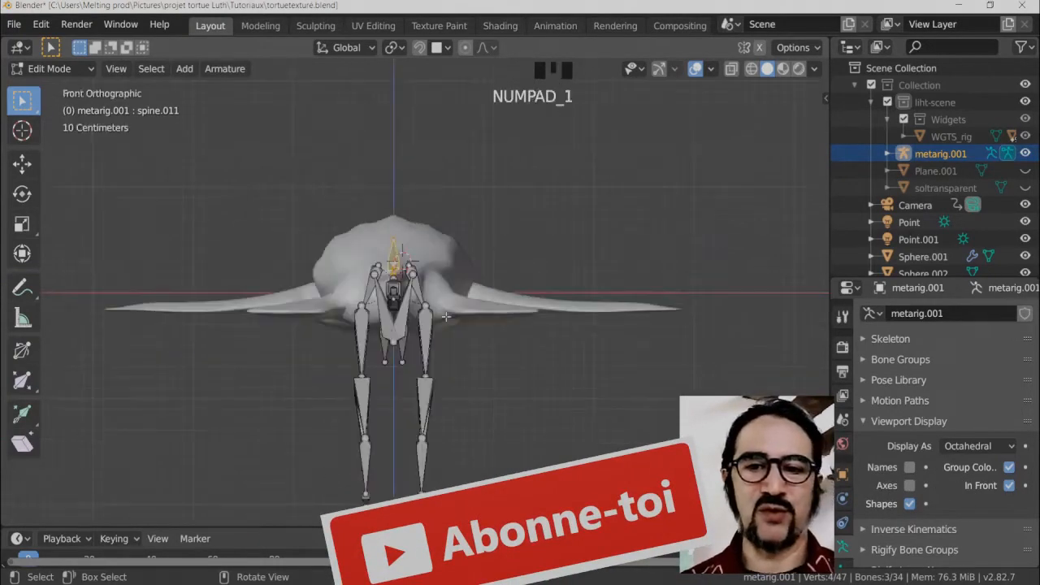
pyautogui.press('KP_3')
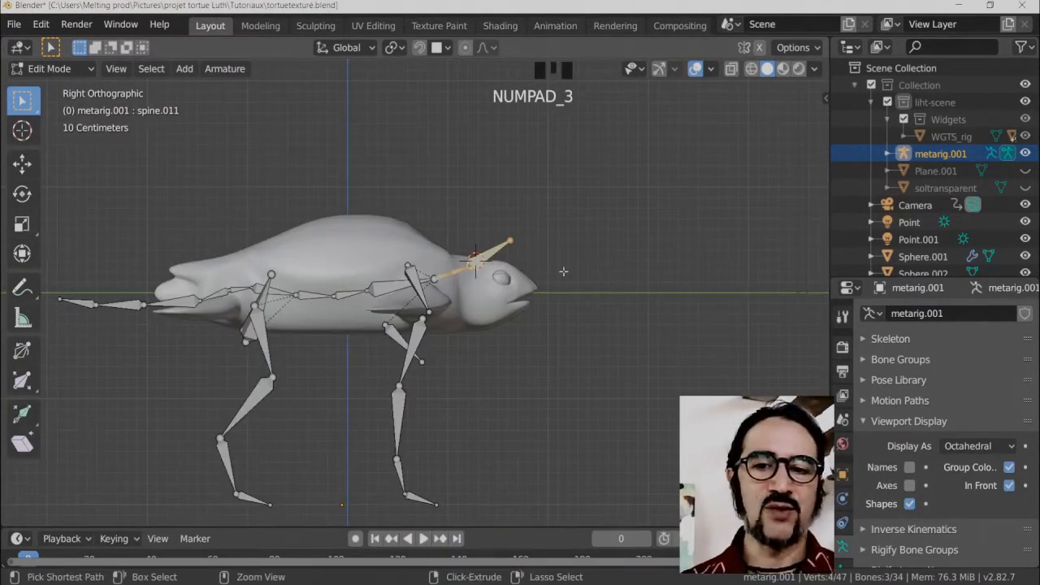
pyautogui.keyDown('ctrl'); pyautogui.moveTo(446, 316); pyautogui.dragTo(460, 310, button='middle'); pyautogui.keyUp('ctrl')
pyautogui.scroll(3, 443, 272)
pyautogui.scroll(4, 443, 270)
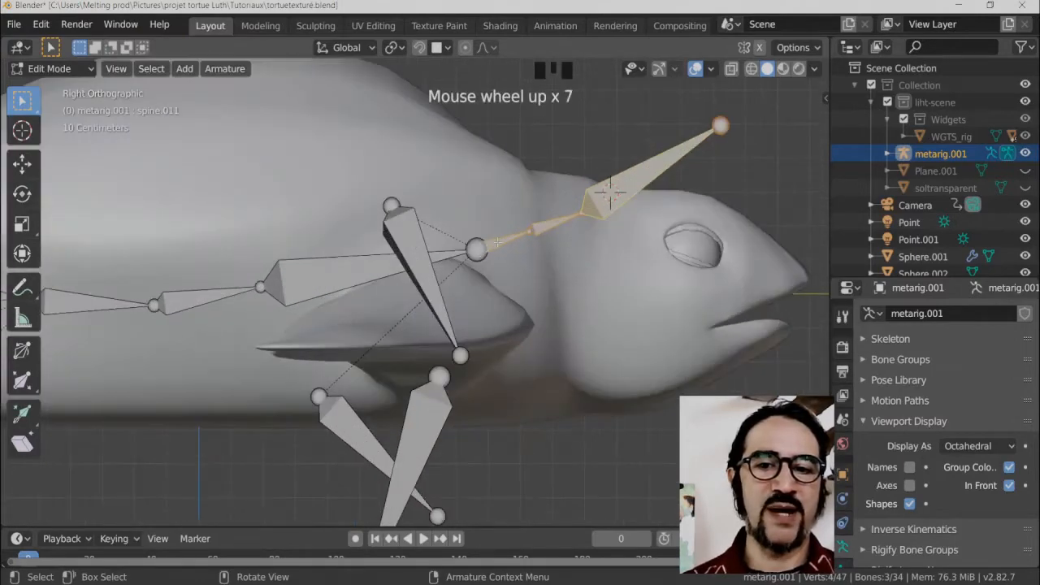
pyautogui.press('g')
pyautogui.click(496, 260)
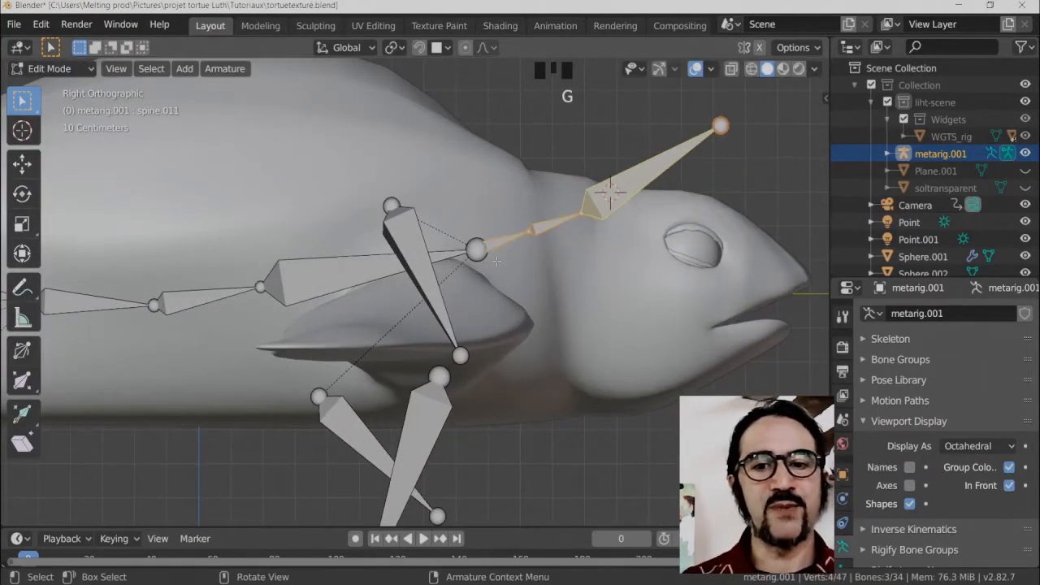
# Try moving the right front thigh bone of the meta-rig.
pyautogui.moveTo(533, 260); pyautogui.dragTo(423, 346, button='middle')
pyautogui.click(416, 265)
pyautogui.press('g')
pyautogui.rightClick(366, 313)
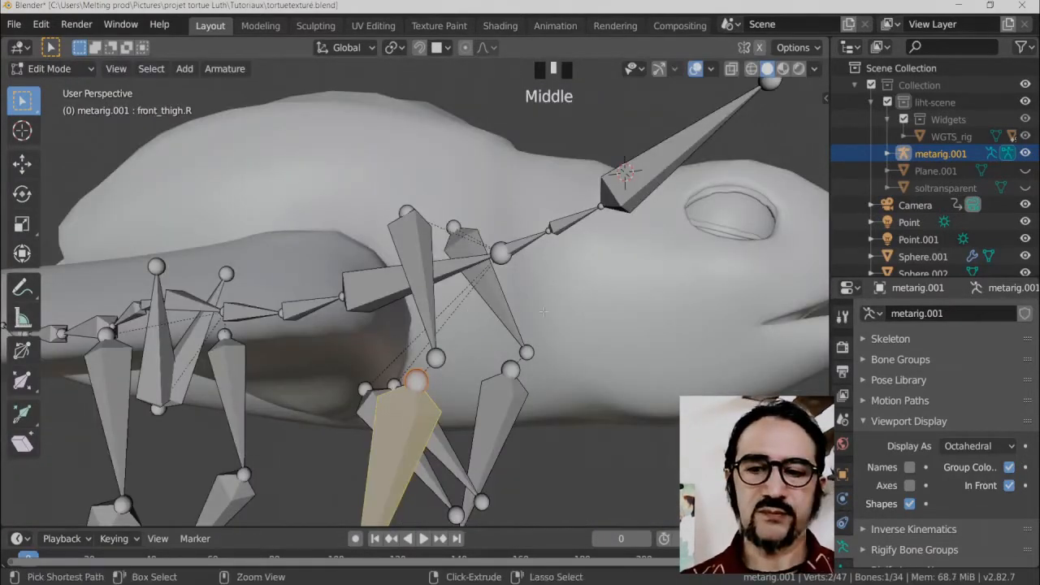
# Try moving the neighbouring spine bones spine.003 and spine.004 to test how the bones are connected.
pyautogui.keyDown('ctrl'); pyautogui.moveTo(543, 311); pyautogui.dragTo(681, 286, button='middle'); pyautogui.keyUp('ctrl')
pyautogui.scroll(9, 409, 184)
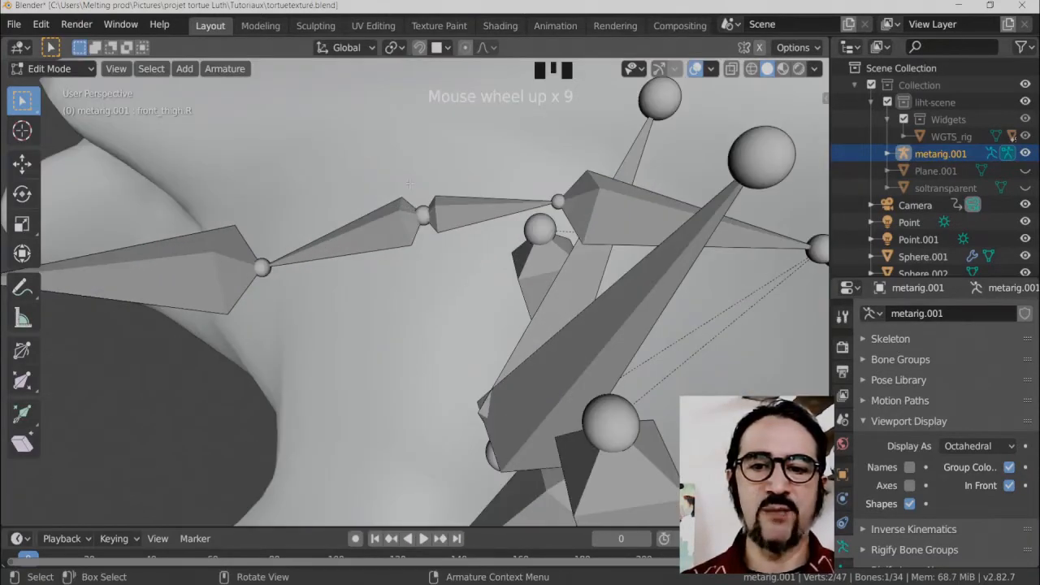
pyautogui.click(385, 230)
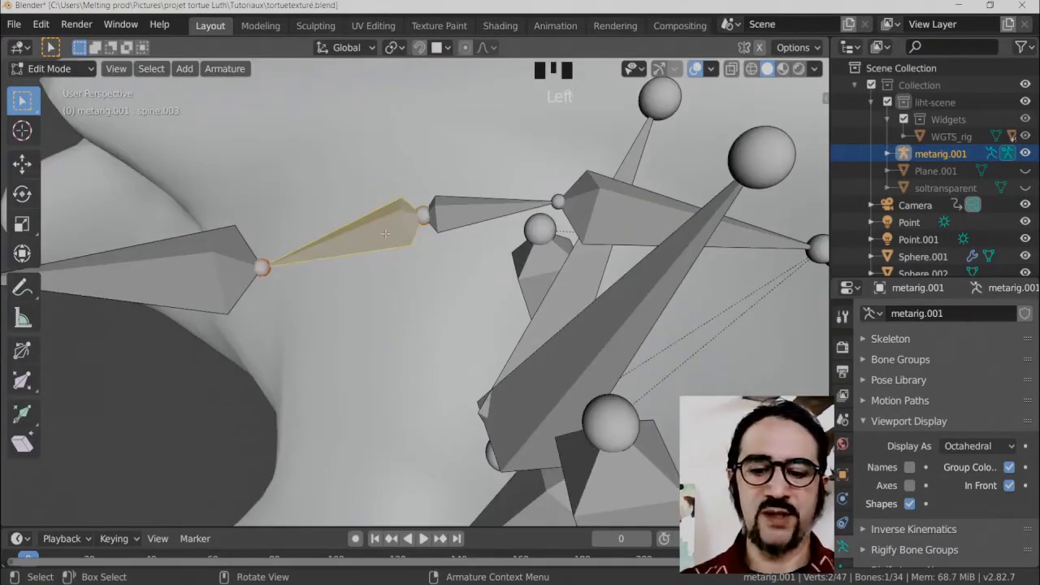
pyautogui.press('g')
pyautogui.rightClick(358, 166)
pyautogui.click(472, 210)
pyautogui.press('g')
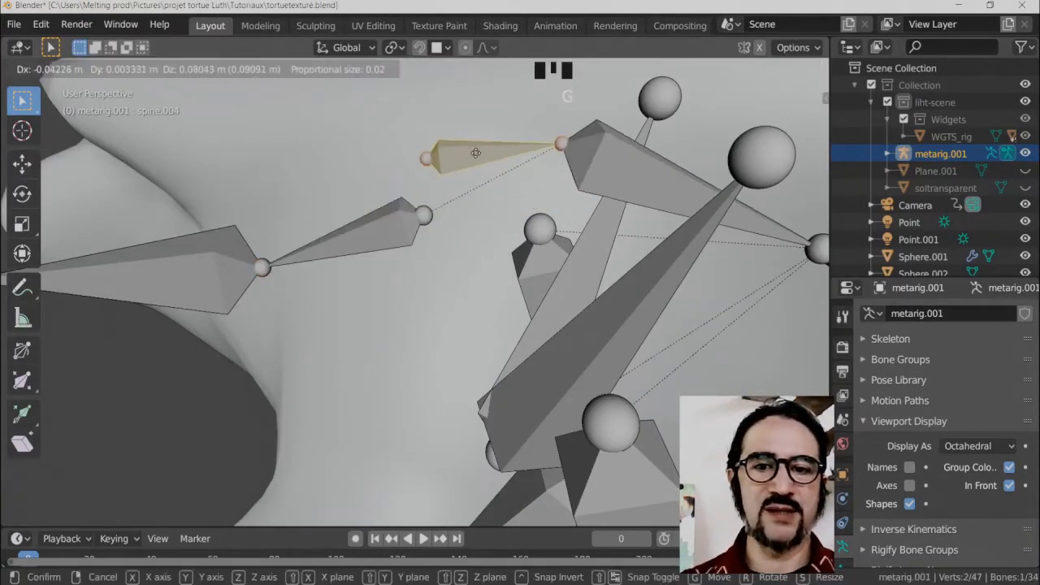
pyautogui.rightClick(411, 211)
pyautogui.rightClick(360, 220)
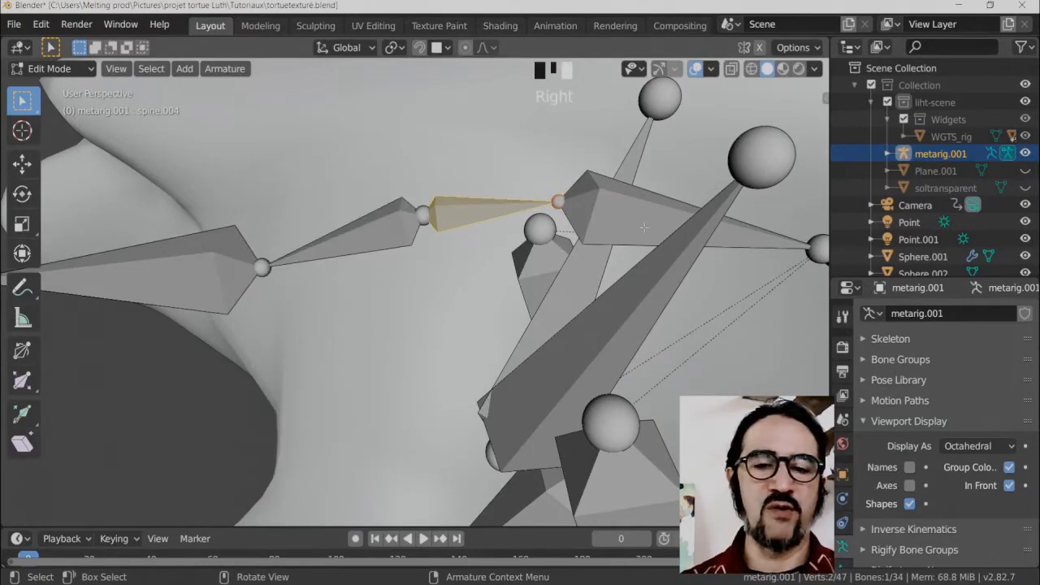
# Select the right hind thigh bone and turn on X-axis mirroring for editing the meta-rig.
pyautogui.keyDown('ctrl'); pyautogui.moveTo(644, 228); pyautogui.dragTo(528, 308, button='middle'); pyautogui.keyUp('ctrl')
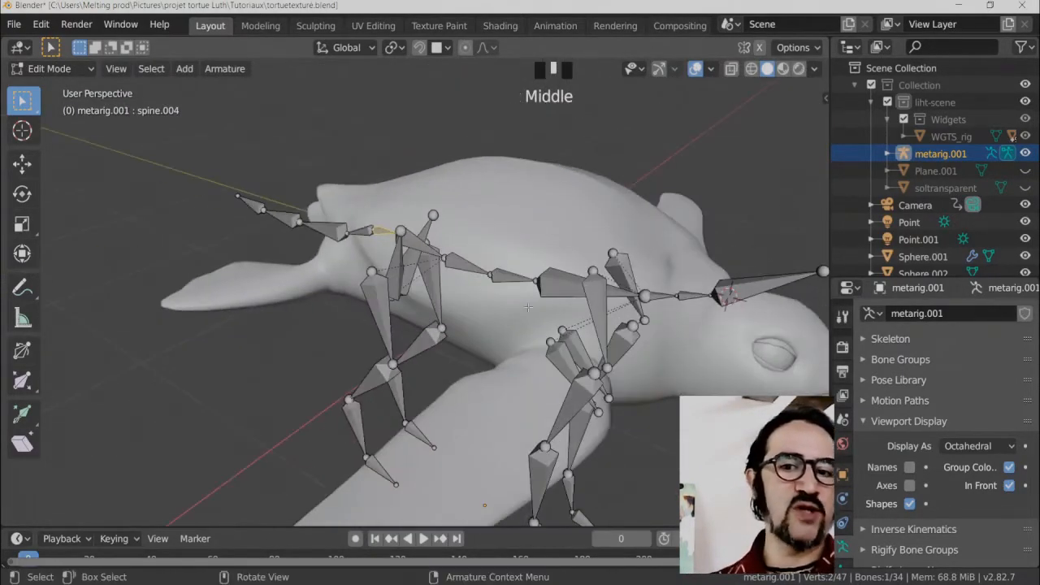
pyautogui.moveTo(325, 331); pyautogui.dragTo(463, 349, button='middle')
pyautogui.click(367, 352)
pyautogui.keyDown('shift'); pyautogui.moveTo(463, 349); pyautogui.dragTo(479, 268, button='middle'); pyautogui.keyUp('shift')
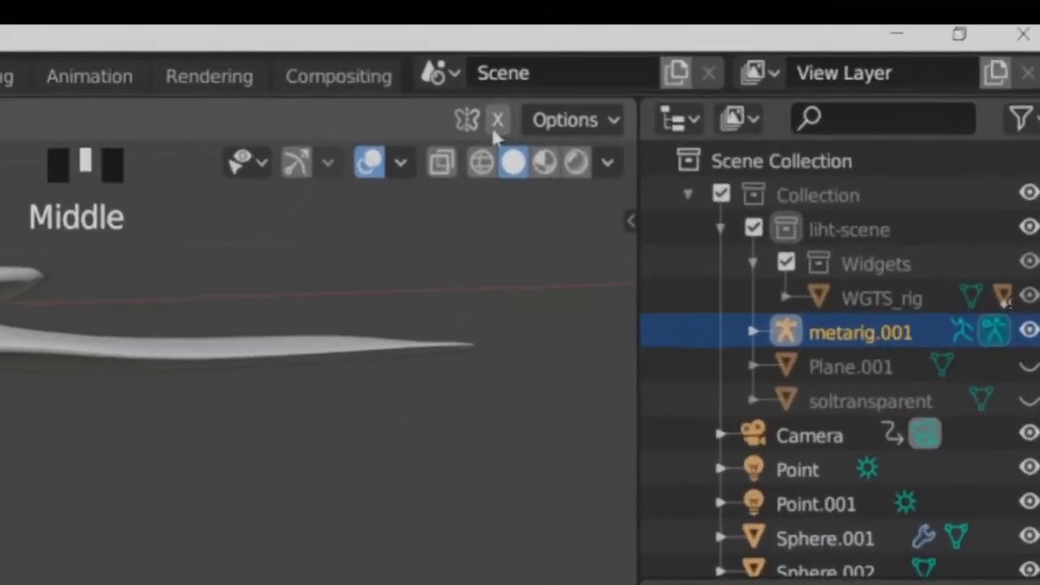
pyautogui.click(497, 122)
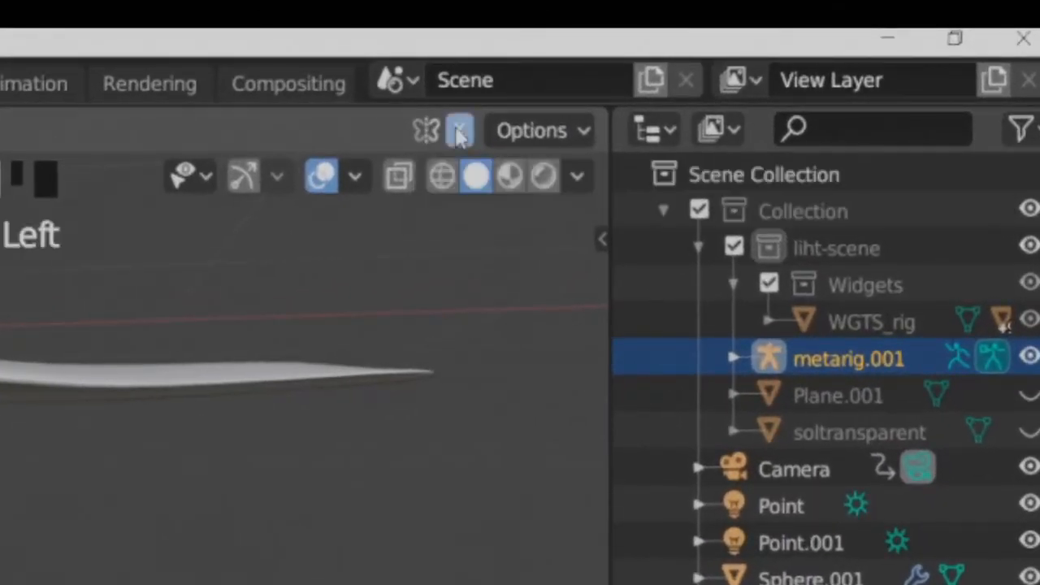
pyautogui.moveTo(32, 390); pyautogui.dragTo(8, 387, button='middle')
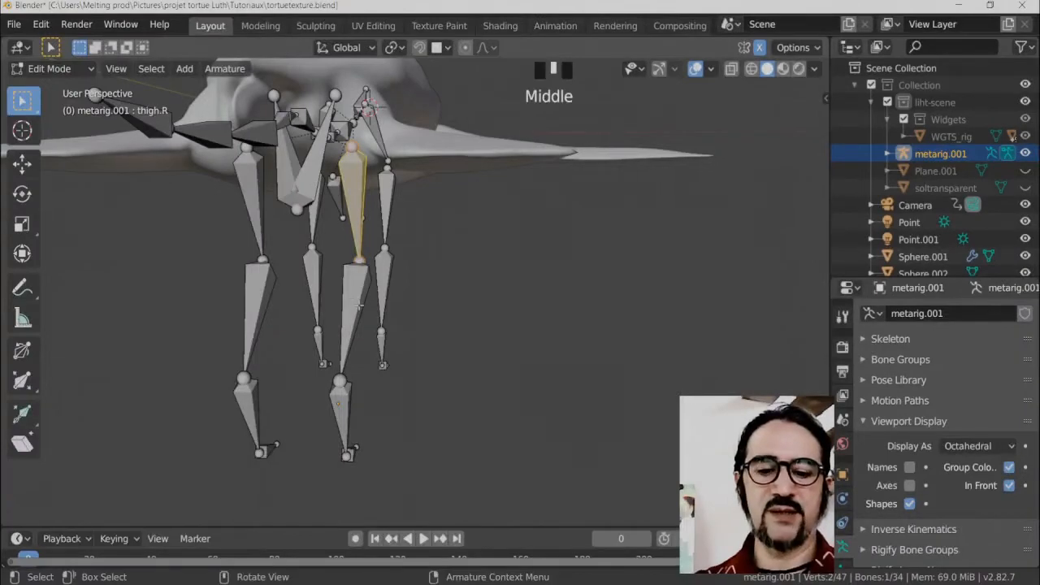
# Select the full bone chains of the right front and hind legs and rotate them roughly horizontal in the front view.
pyautogui.keyDown('shift'); pyautogui.click(360, 306); pyautogui.keyUp('shift')
pyautogui.moveTo(522, 325); pyautogui.dragTo(412, 251, button='middle')
pyautogui.press('l')
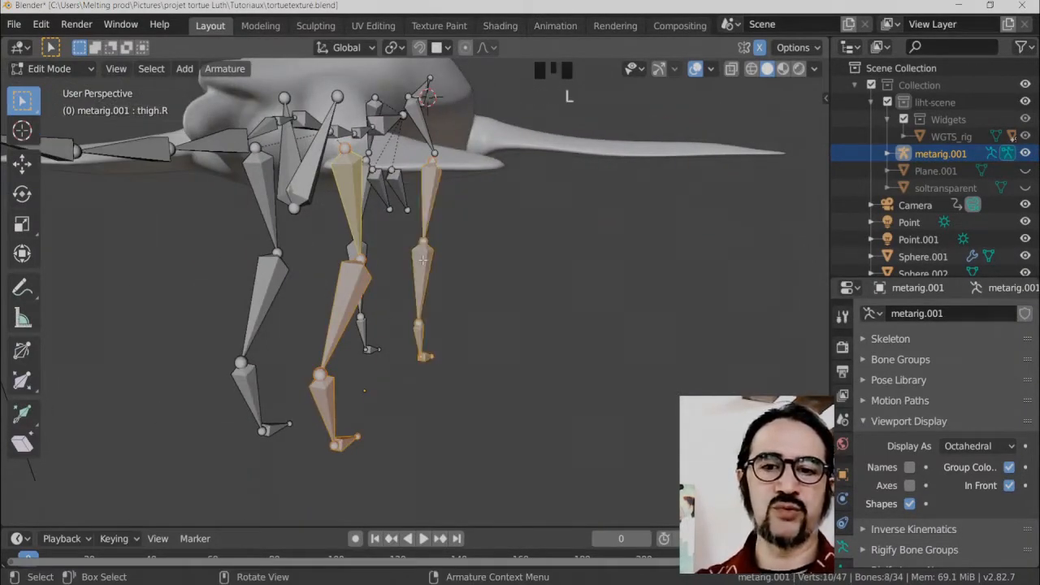
pyautogui.press('KP_1')
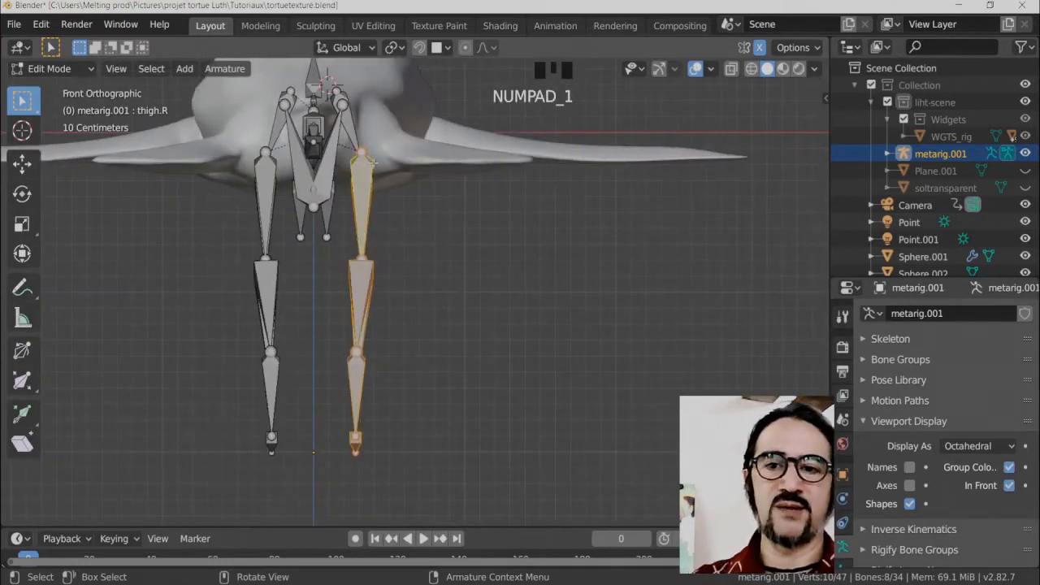
pyautogui.keyDown('shift'); pyautogui.moveTo(450, 212); pyautogui.dragTo(531, 294, button='middle'); pyautogui.keyUp('shift')
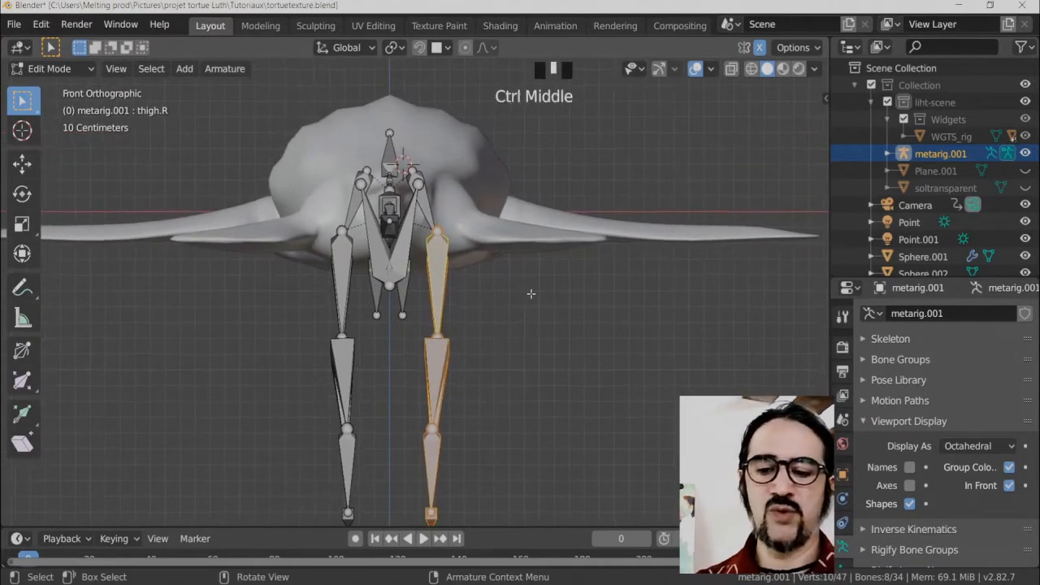
pyautogui.press('r')
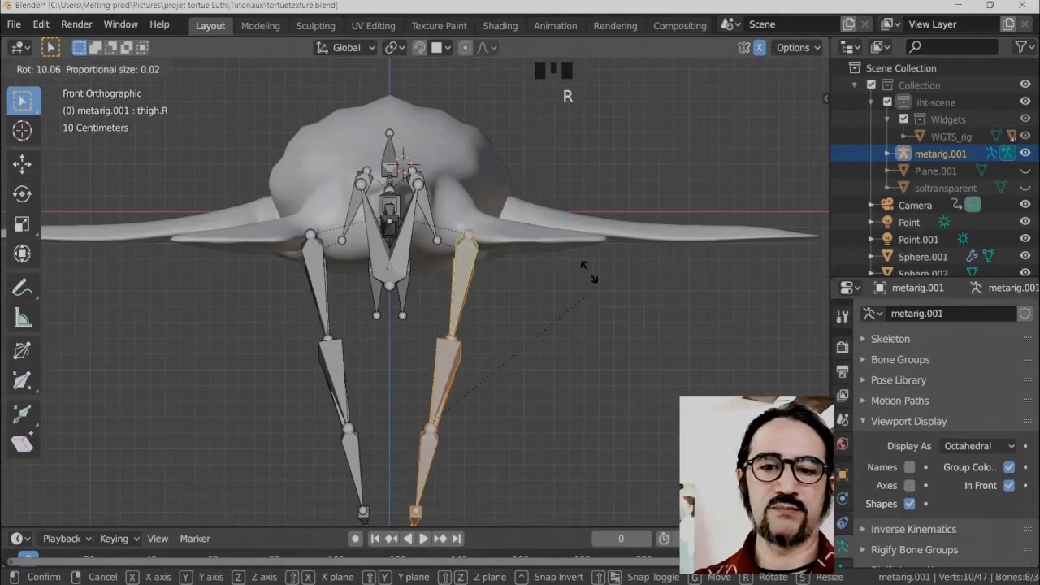
pyautogui.click(324, 274)
# Move the rotated leg chains outward and up to flipper height, and level them with a small rotation of about -11.5°.
pyautogui.press('g')
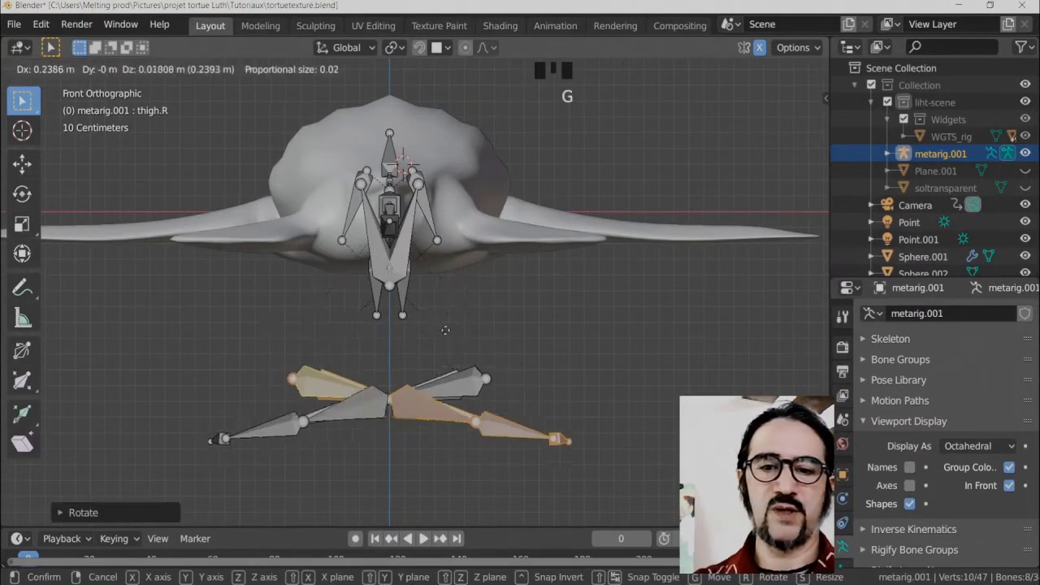
pyautogui.click(666, 334)
pyautogui.press('r')
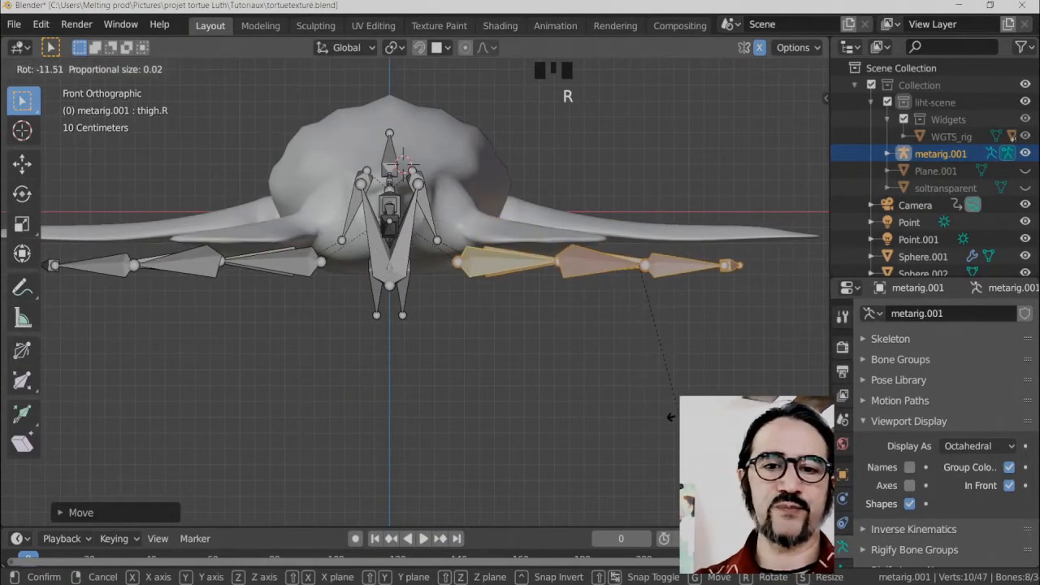
pyautogui.click(679, 394)
pyautogui.press('g')
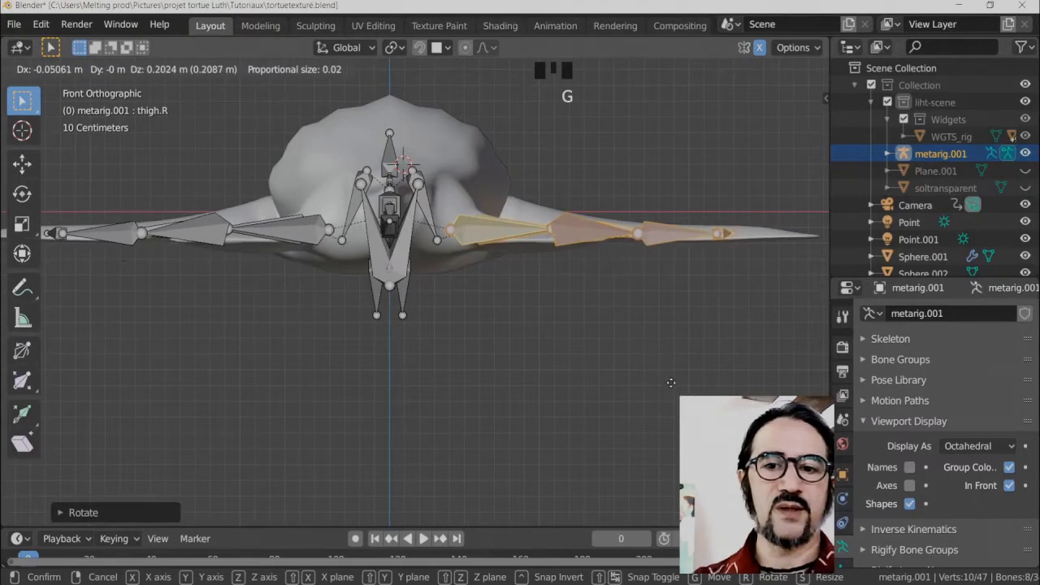
pyautogui.click(671, 384)
# Move the right hind thigh bone to the base of the rear flipper, working from above.
pyautogui.press('KP_7')
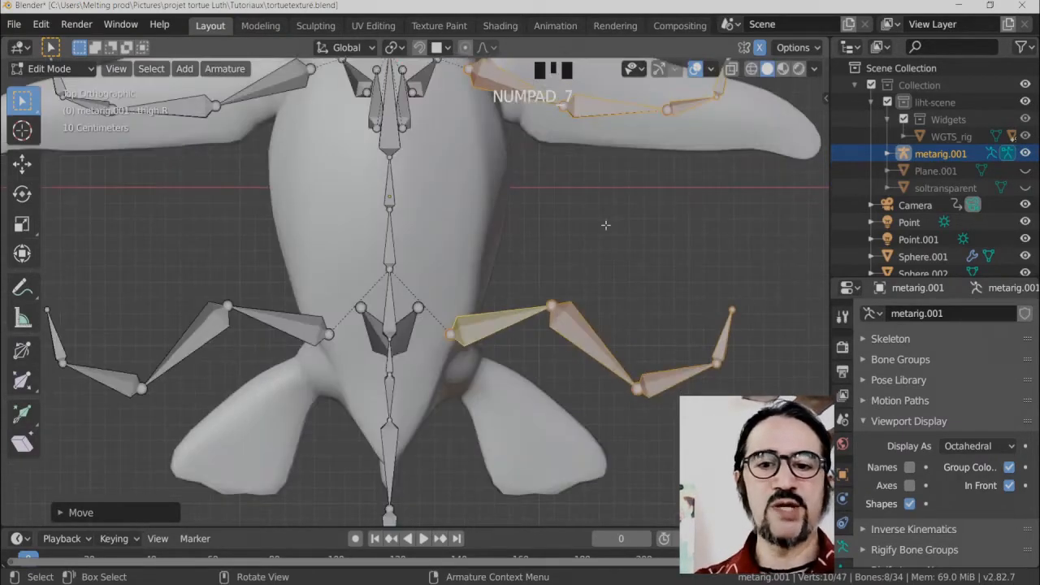
pyautogui.keyDown('ctrl'); pyautogui.moveTo(612, 277); pyautogui.dragTo(492, 313, button='middle'); pyautogui.keyUp('ctrl')
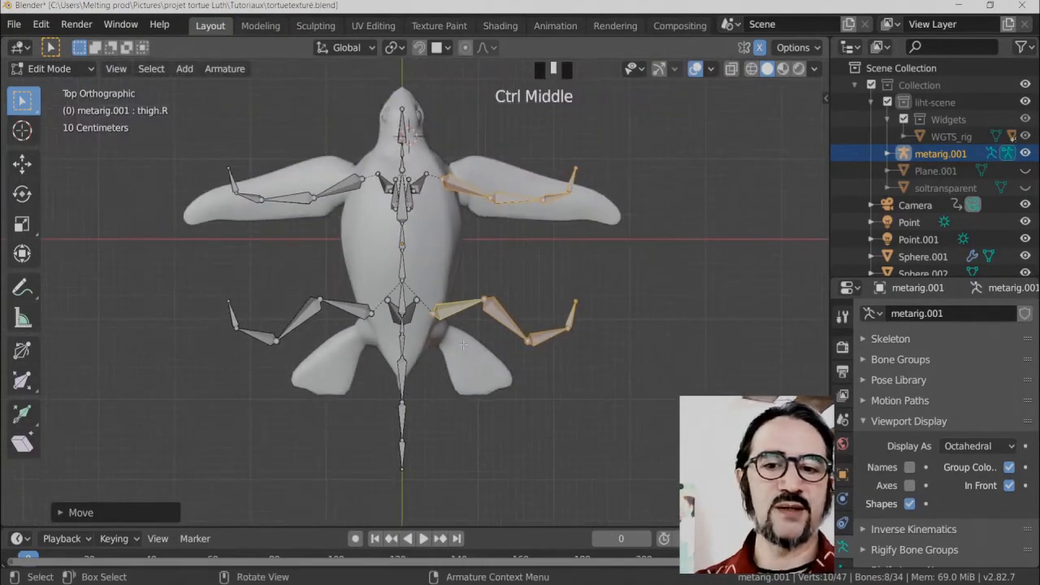
pyautogui.scroll(3, 463, 346)
pyautogui.keyDown('shift'); pyautogui.moveTo(530, 360); pyautogui.dragTo(406, 256, button='middle'); pyautogui.keyUp('shift')
pyautogui.click(587, 272)
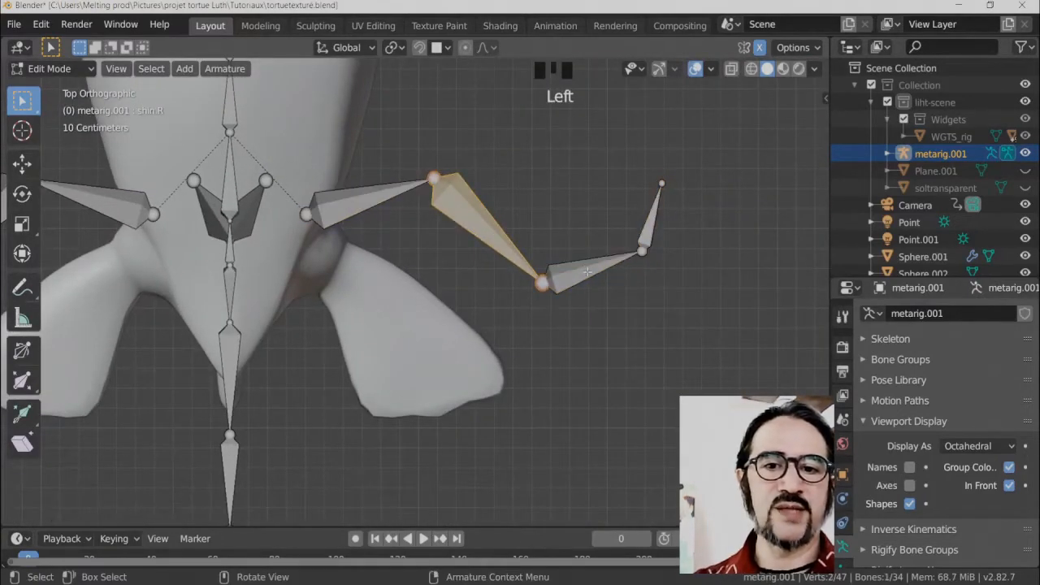
pyautogui.click(603, 269)
pyautogui.press('g')
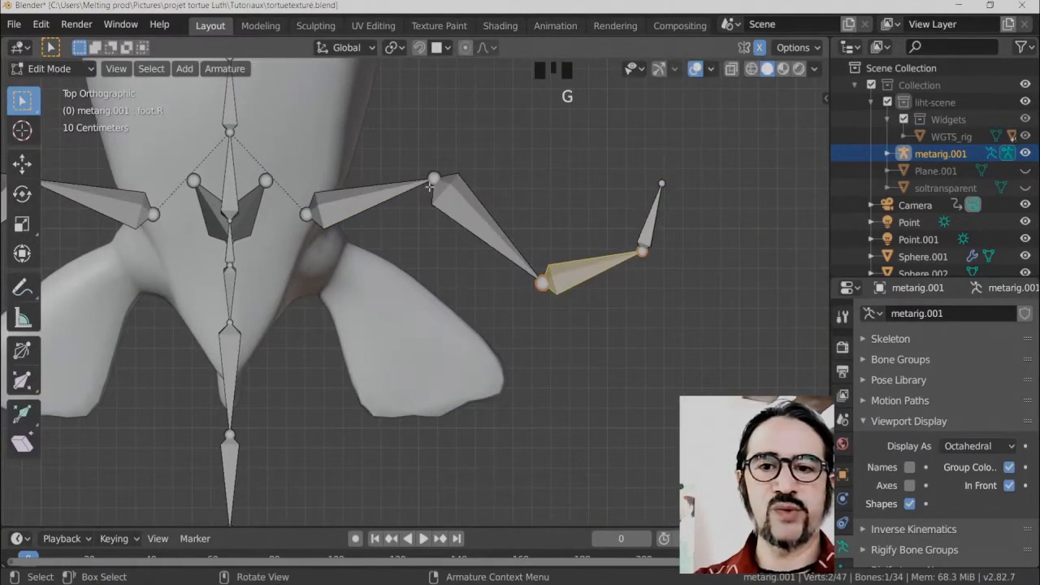
pyautogui.click(301, 212)
pyautogui.click(366, 199)
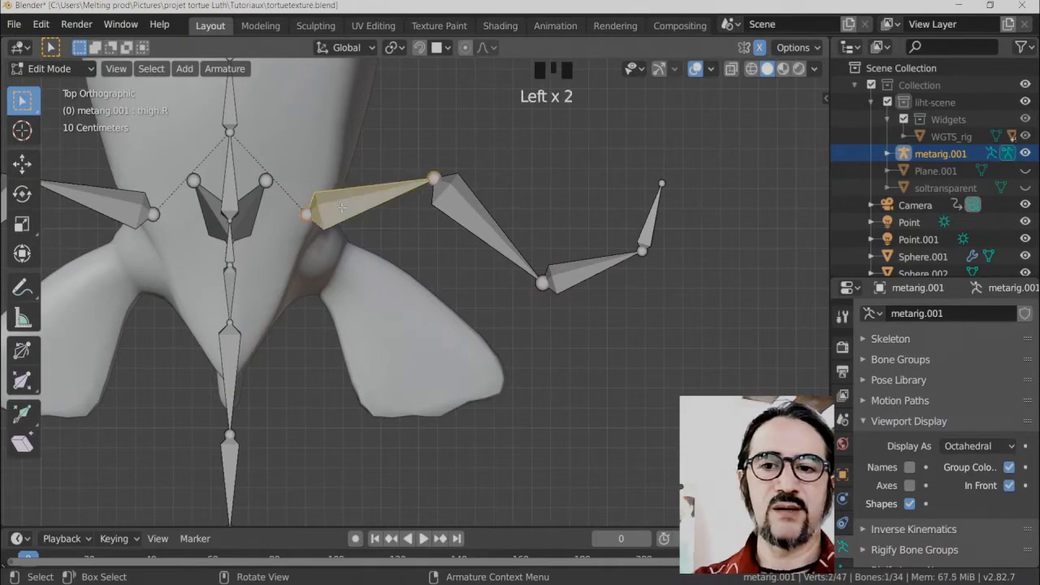
pyautogui.press('g')
pyautogui.click(423, 230)
# Move the right shin and foot bones inward so that they run along the rear flipper.
pyautogui.click(425, 225)
pyautogui.press('g')
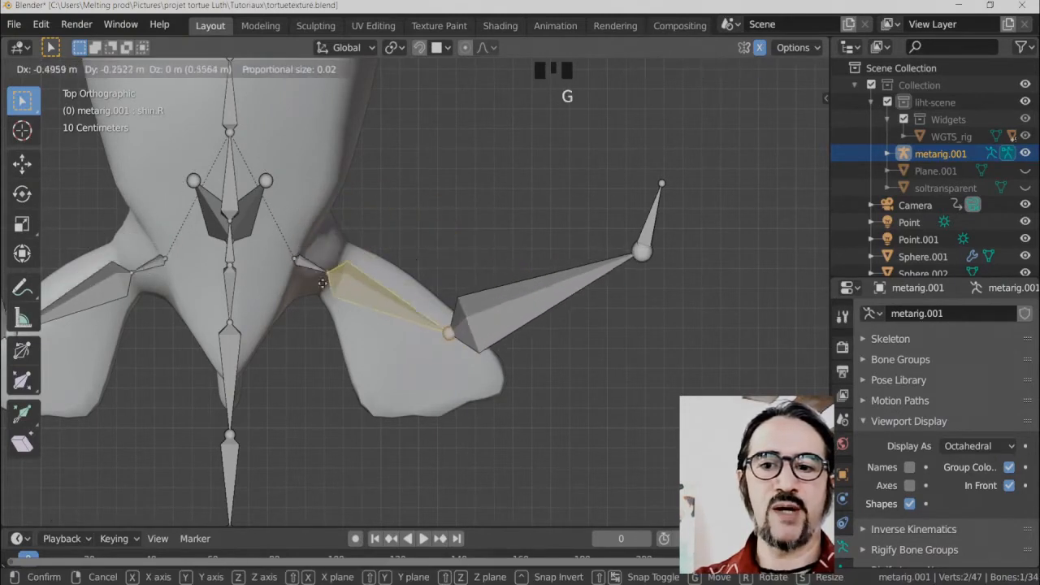
pyautogui.click(335, 281)
pyautogui.click(605, 268)
pyautogui.press('g')
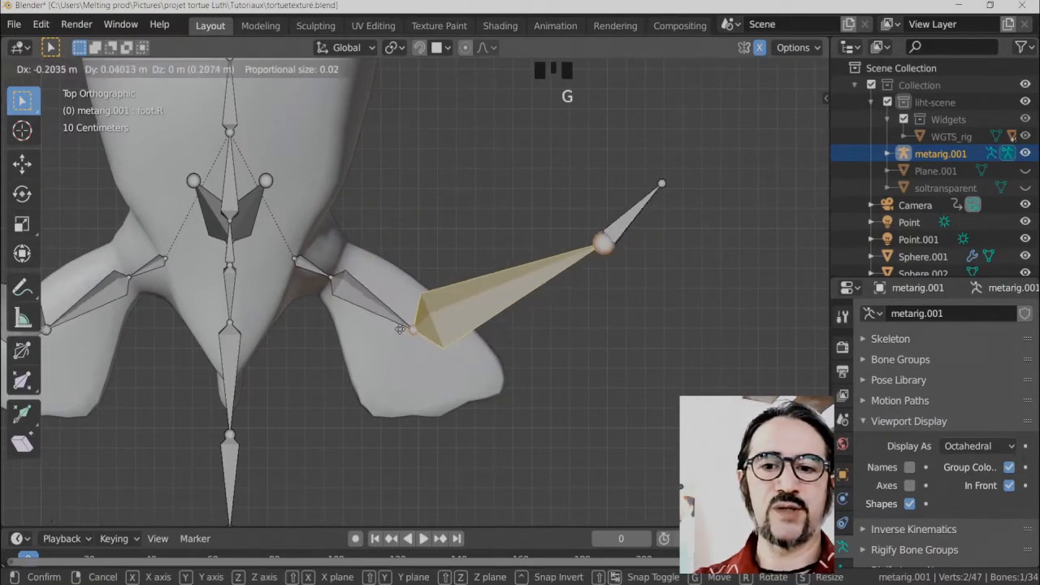
pyautogui.click(542, 259)
# Move the right hind toe bone onto the rear flipper and place its tip near the flipper's rear edge.
pyautogui.press('g')
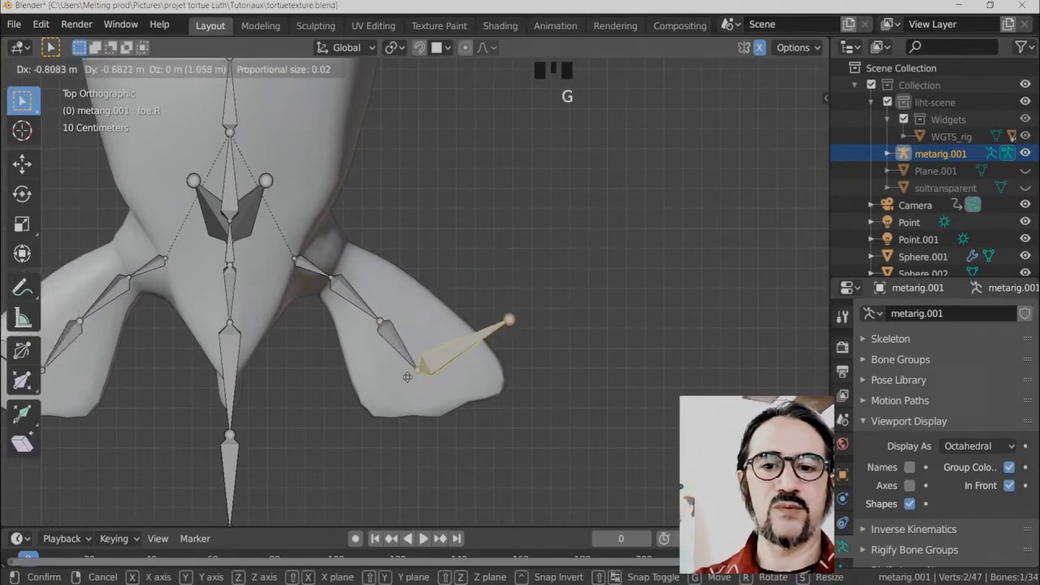
pyautogui.click(419, 378)
pyautogui.click(511, 330)
pyautogui.press('g')
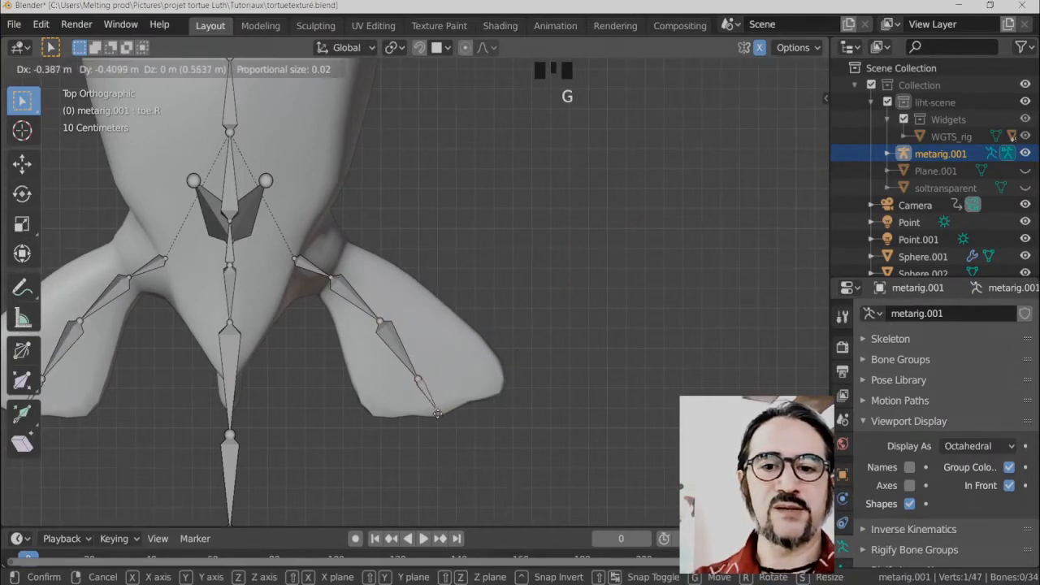
pyautogui.click(453, 392)
# Extend the right front toe bone toward the front flipper's tip and move its base joint close to the tip.
pyautogui.moveTo(464, 428); pyautogui.dragTo(467, 330, button='middle')
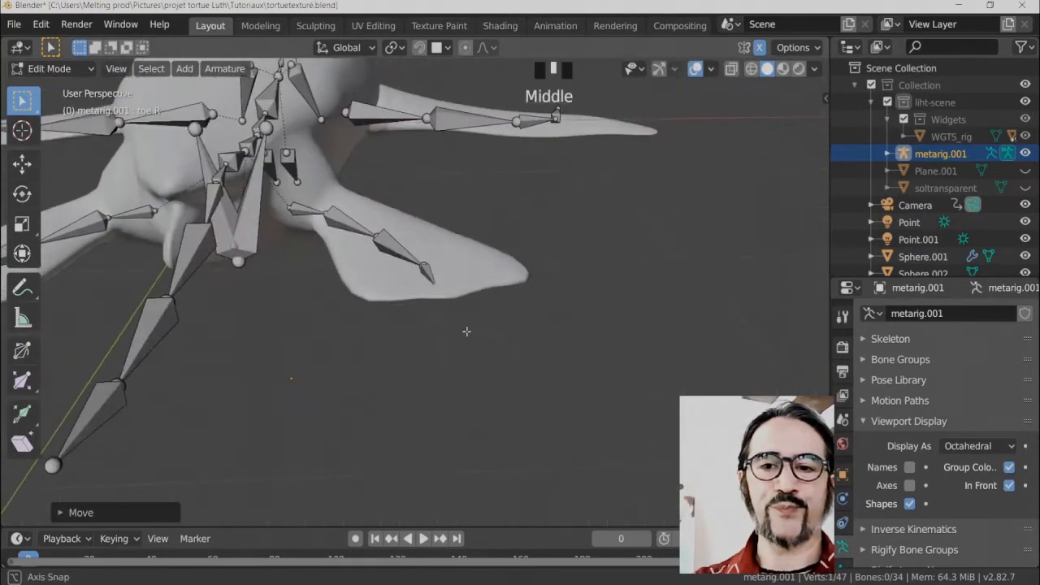
pyautogui.press('KP_3')
pyautogui.press('KP_1')
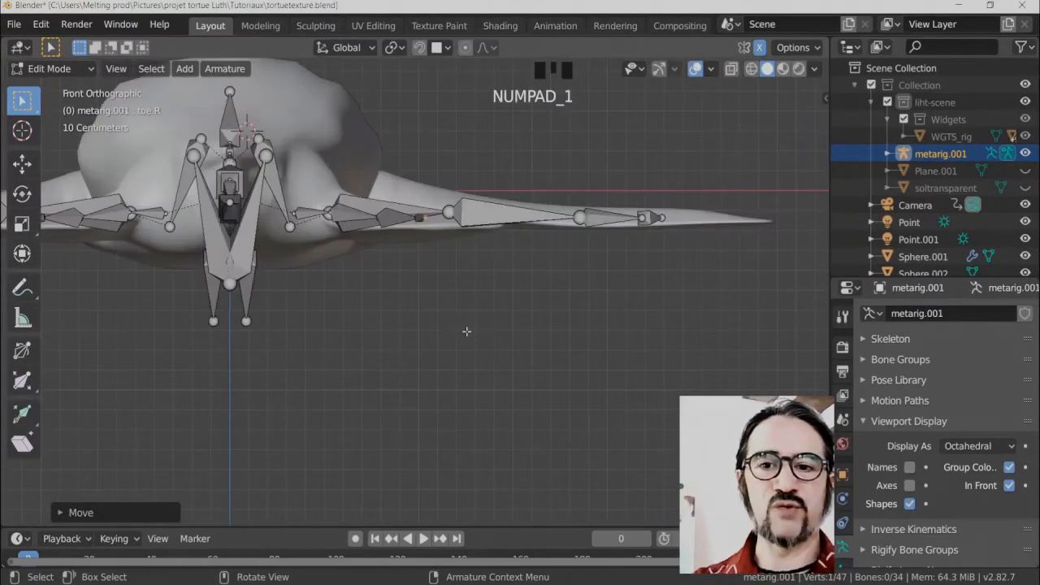
pyautogui.moveTo(464, 283); pyautogui.dragTo(495, 273, button='middle')
pyautogui.scroll(-2, 469, 242)
pyautogui.press('KP_7')
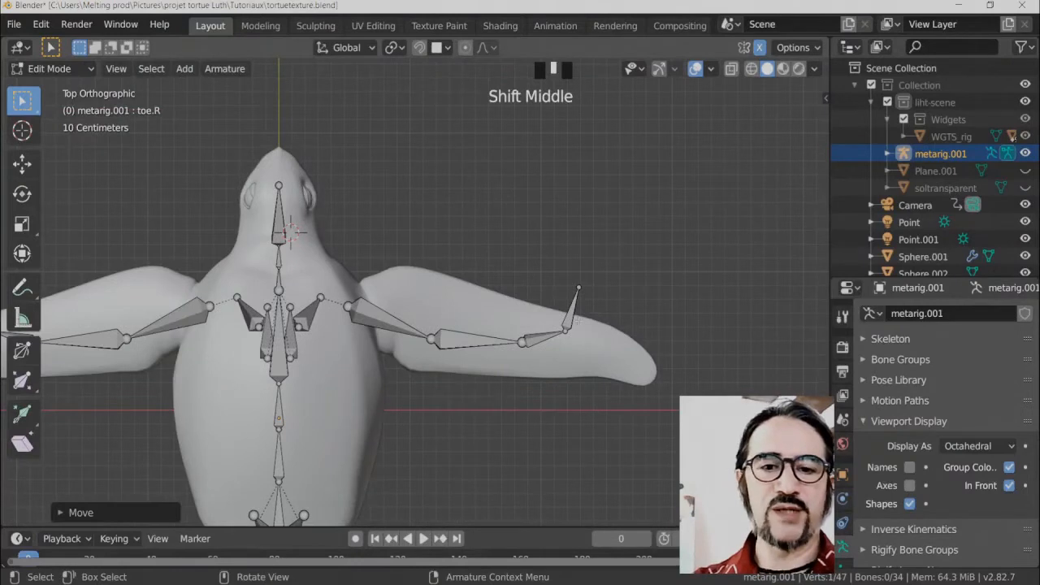
pyautogui.press('g')
pyautogui.click(549, 307)
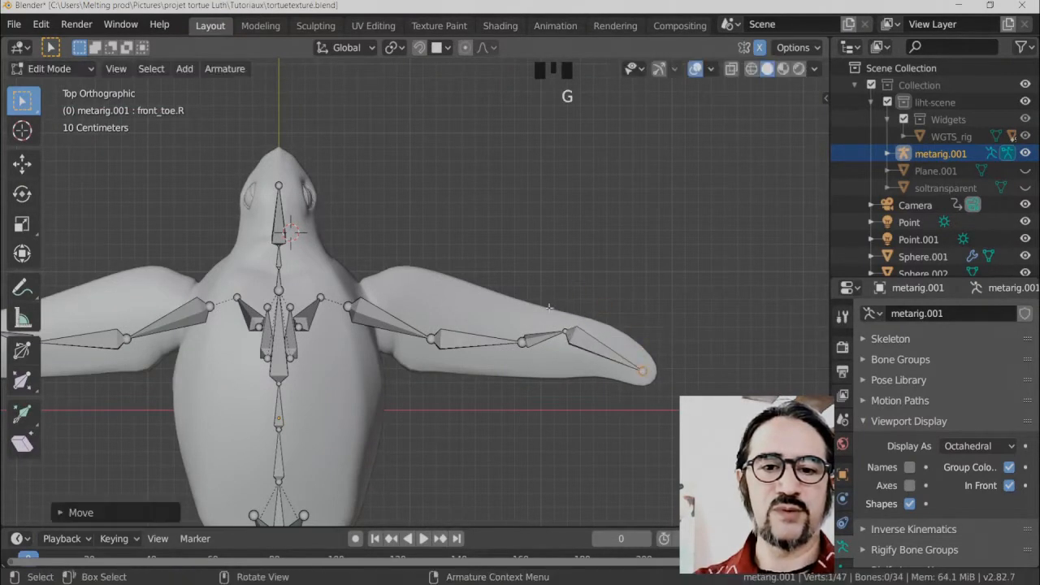
pyautogui.click(573, 330)
pyautogui.press('g')
pyautogui.click(632, 360)
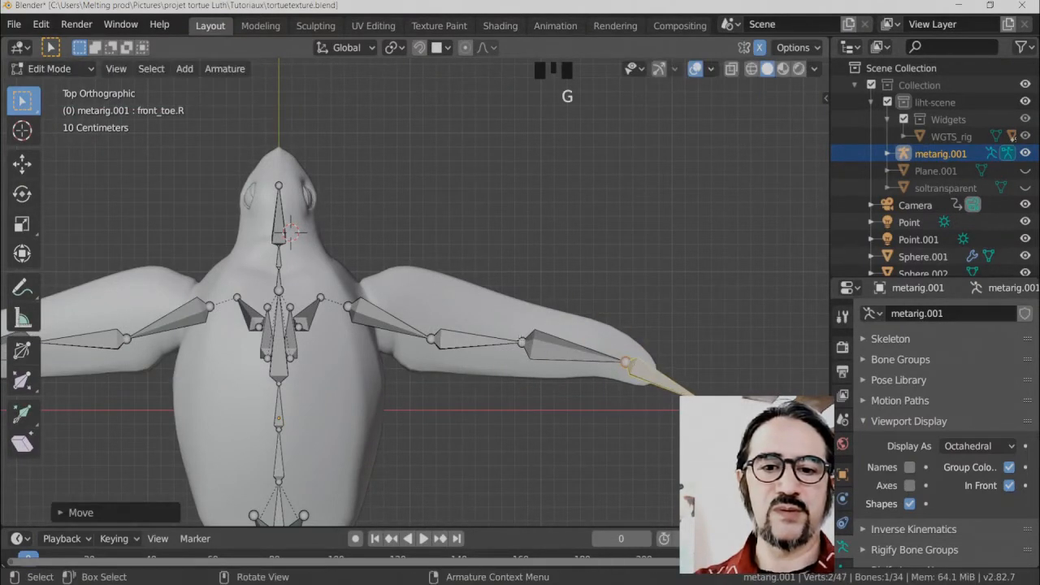
# Move the right front leg's ankle and knee joints outward to spread the bones along the front flipper.
pyautogui.click(524, 341)
pyautogui.press('g')
pyautogui.click(580, 352)
pyautogui.click(439, 341)
pyautogui.press('g')
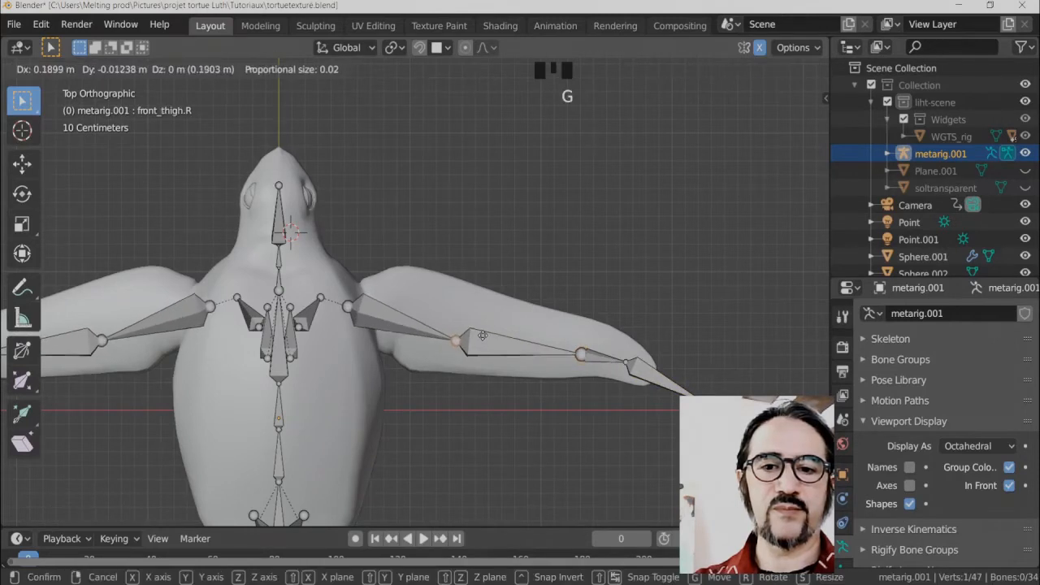
pyautogui.click(517, 336)
# Move the right front thigh's upper joint to the front flipper's base and place the shoulder bone beside it.
pyautogui.click(355, 301)
pyautogui.press('g')
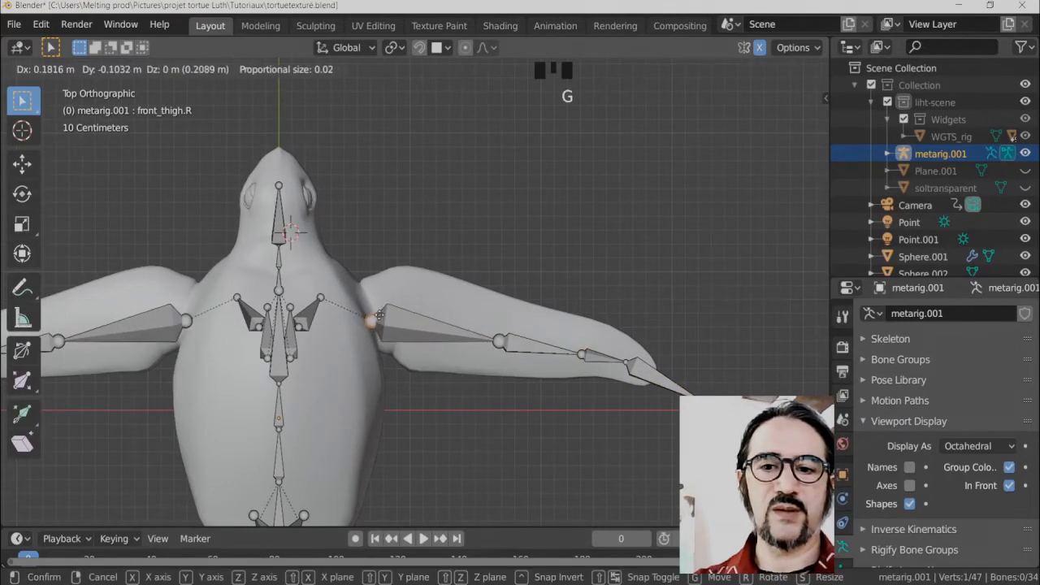
pyautogui.click(378, 308)
pyautogui.click(309, 319)
pyautogui.press('g')
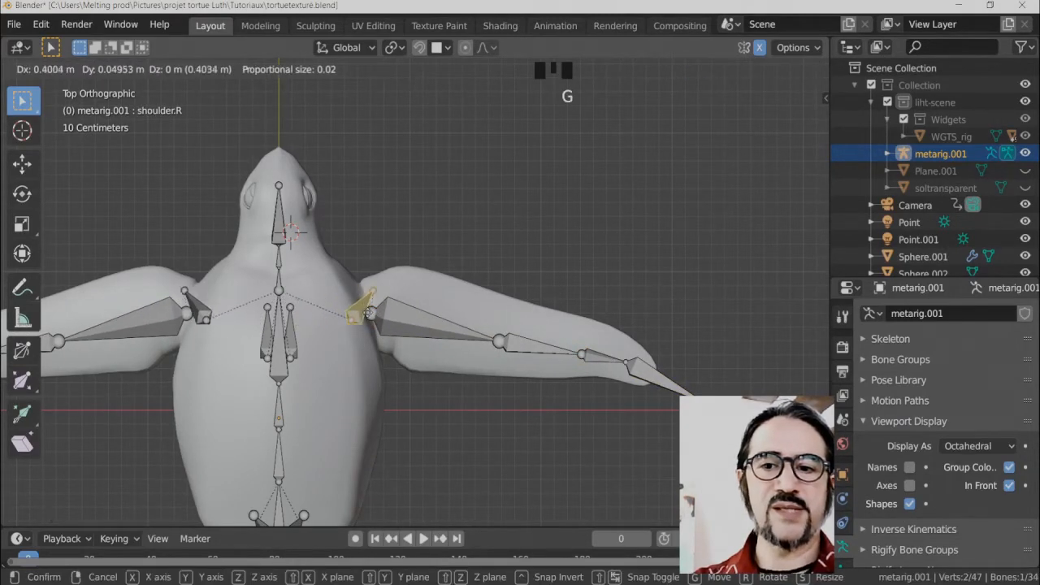
pyautogui.click(379, 321)
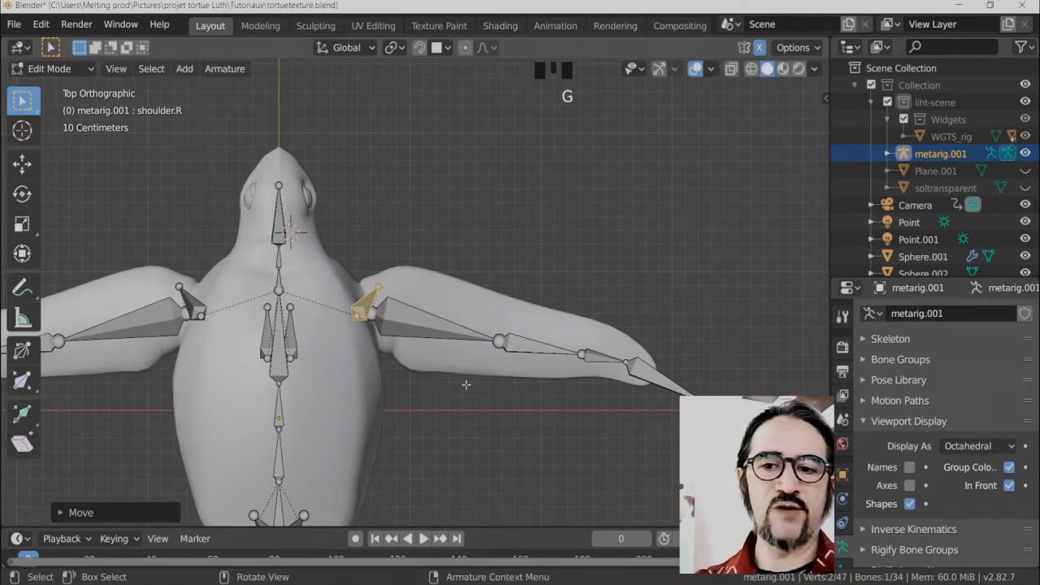
pyautogui.press('KP_3')
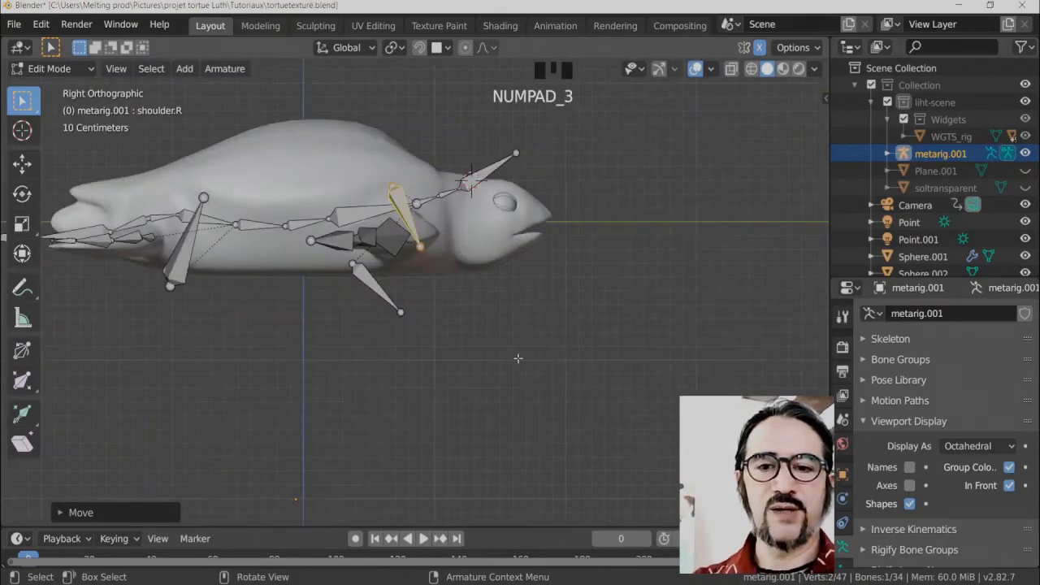
# Shrink the shoulder.R bone and move it in side view close to the front flipper's base.
pyautogui.press('s')
pyautogui.click(439, 248)
pyautogui.scroll(3, 488, 271)
pyautogui.keyDown('shift'); pyautogui.moveTo(488, 272); pyautogui.dragTo(608, 372, button='middle'); pyautogui.keyUp('shift')
pyautogui.scroll(3, 608, 373)
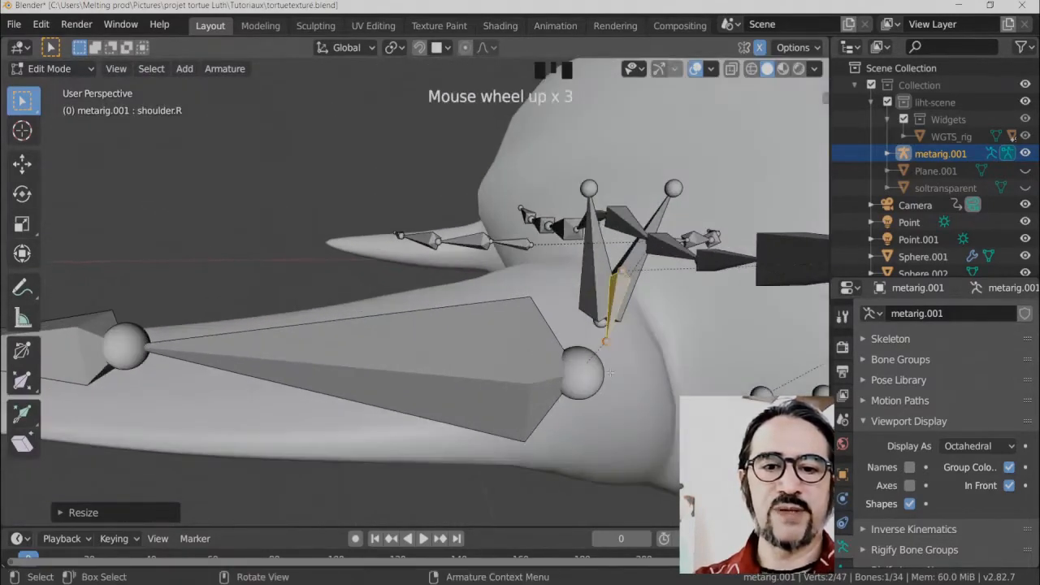
pyautogui.press('KP_3')
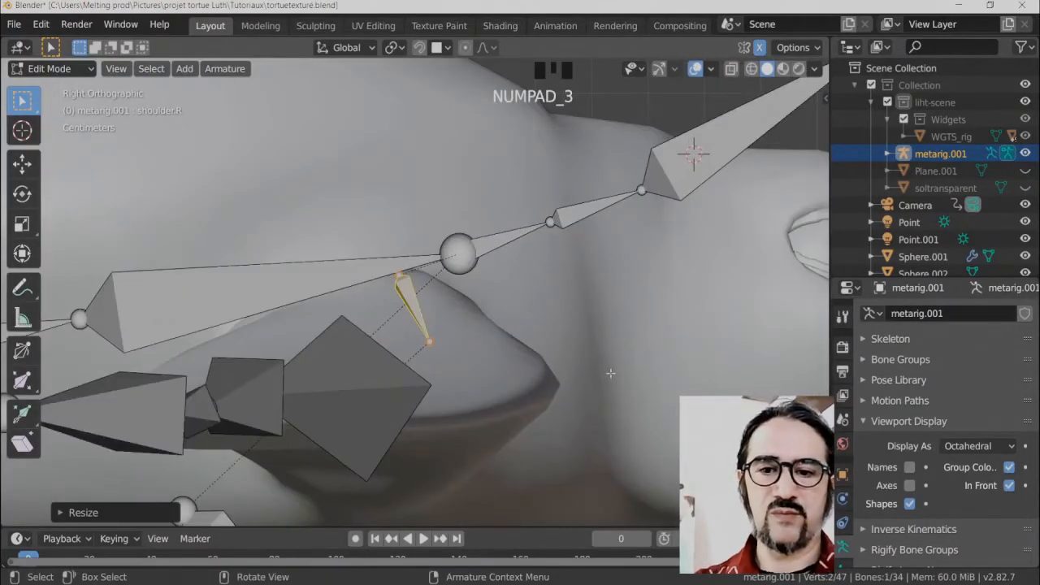
pyautogui.press('g')
pyautogui.click(574, 412)
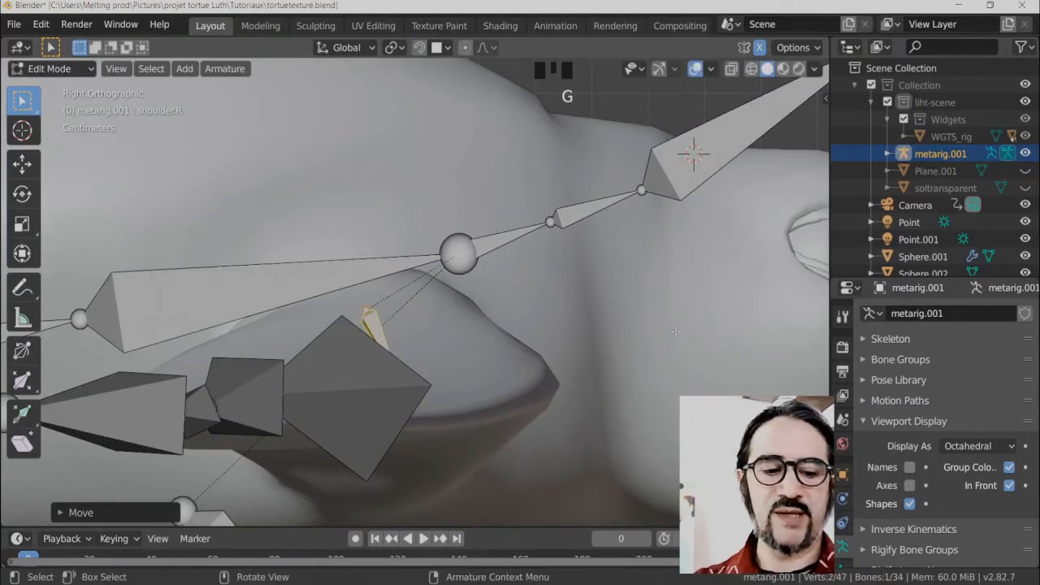
# Move the shoulder.R bone in top view to sit just inside the front thigh's upper joint.
pyautogui.press('KP_7')
pyautogui.keyDown('shift'); pyautogui.moveTo(379, 335); pyautogui.dragTo(570, 300, button='middle'); pyautogui.keyUp('shift')
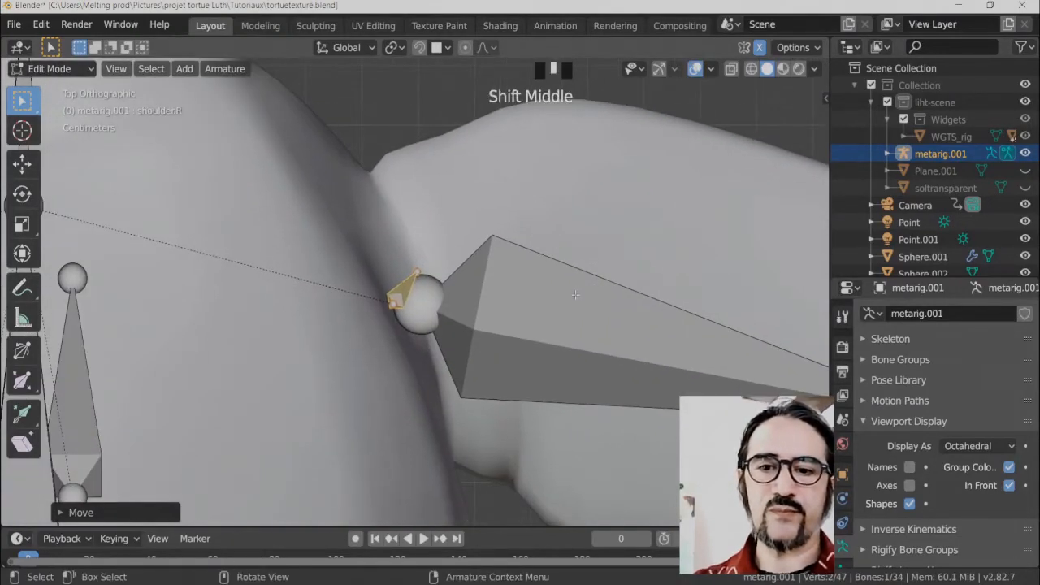
pyautogui.press('g')
pyautogui.click(516, 349)
pyautogui.scroll(-7, 536, 402)
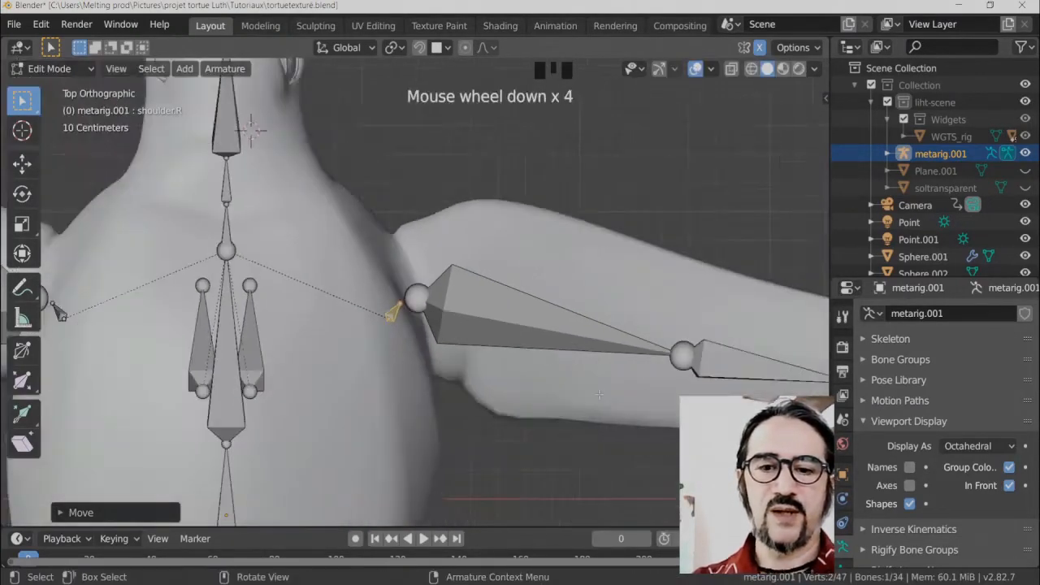
# Move the pelvis.R bone to the rear flipper's base in top view and scale it down.
pyautogui.keyDown('shift'); pyautogui.moveTo(405, 427); pyautogui.dragTo(406, 317, button='middle'); pyautogui.keyUp('shift')
pyautogui.keyDown('shift'); pyautogui.moveTo(325, 443); pyautogui.dragTo(329, 288, button='middle'); pyautogui.keyUp('shift')
pyautogui.click(323, 288)
pyautogui.press('g')
pyautogui.click(380, 319)
pyautogui.press('s')
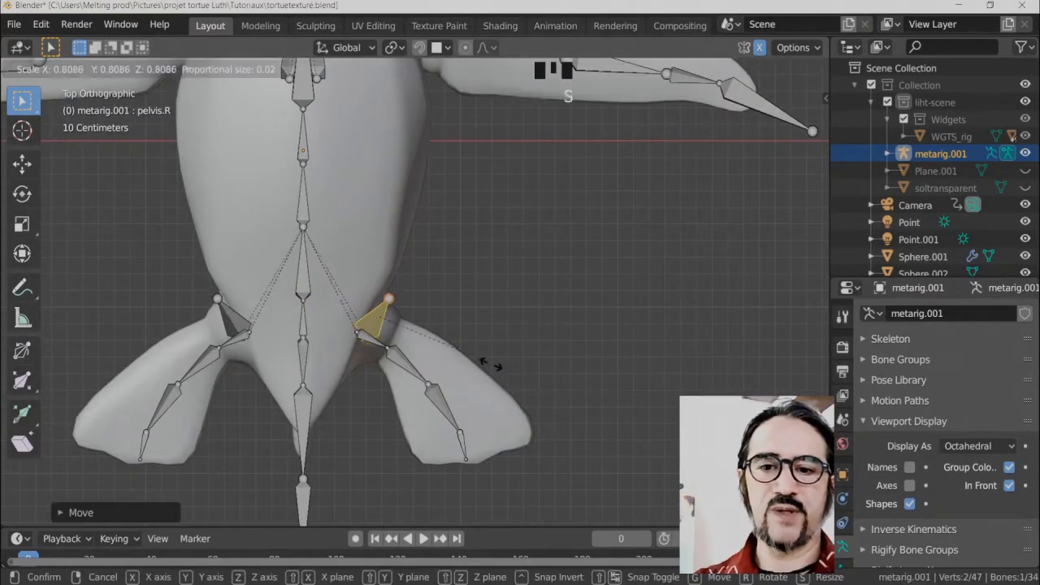
pyautogui.click(429, 341)
pyautogui.press('g')
pyautogui.click(414, 343)
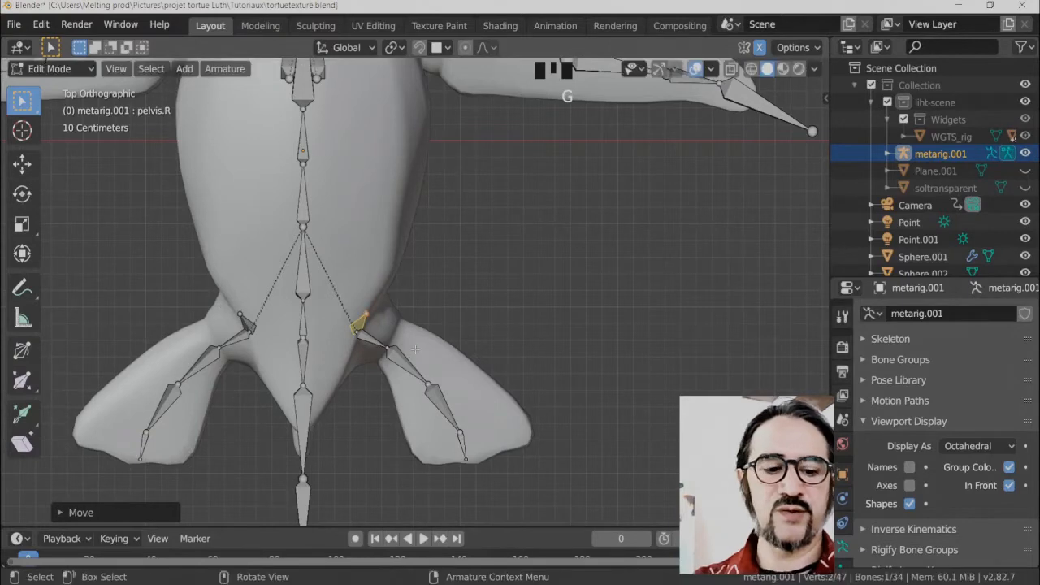
# Raise the pelvis.R bone in side view, shrink it further and place it just above the hind thigh's upper joint.
pyautogui.press('KP_3')
pyautogui.press('g')
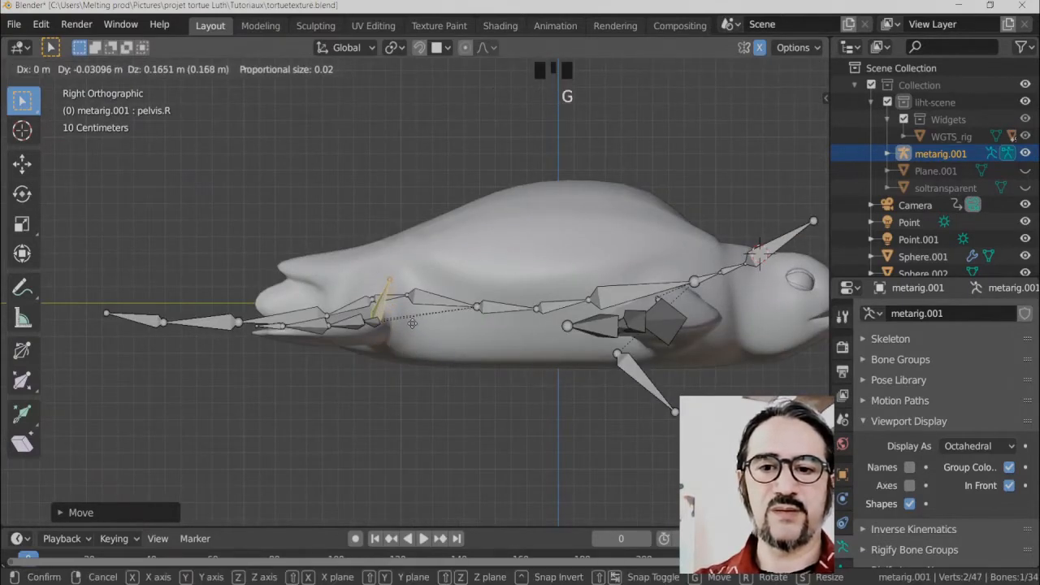
pyautogui.click(418, 329)
pyautogui.press('s')
pyautogui.click(427, 342)
pyautogui.press('g')
pyautogui.click(424, 341)
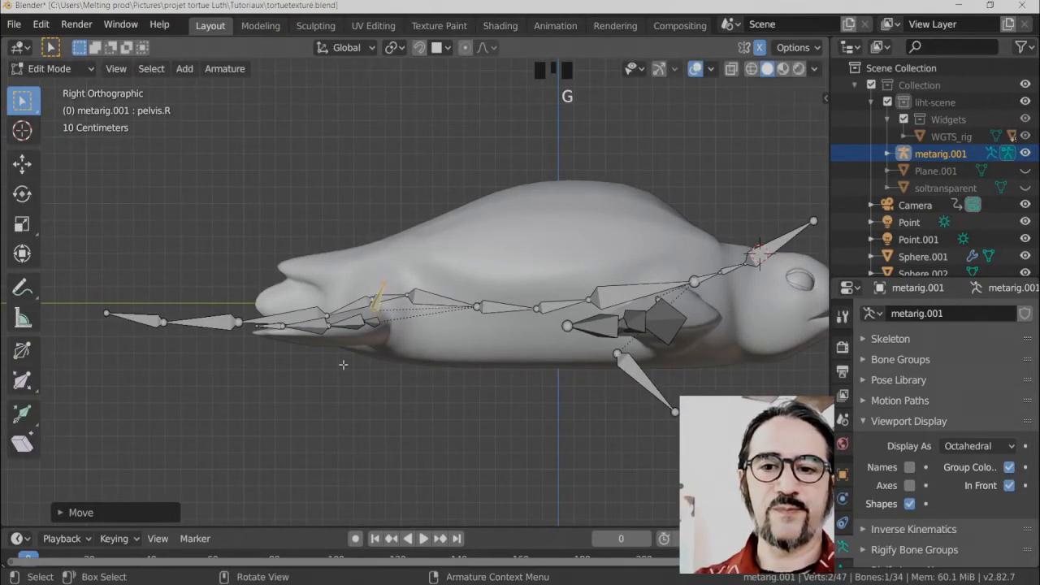
pyautogui.moveTo(424, 341); pyautogui.dragTo(422, 407, button='middle')
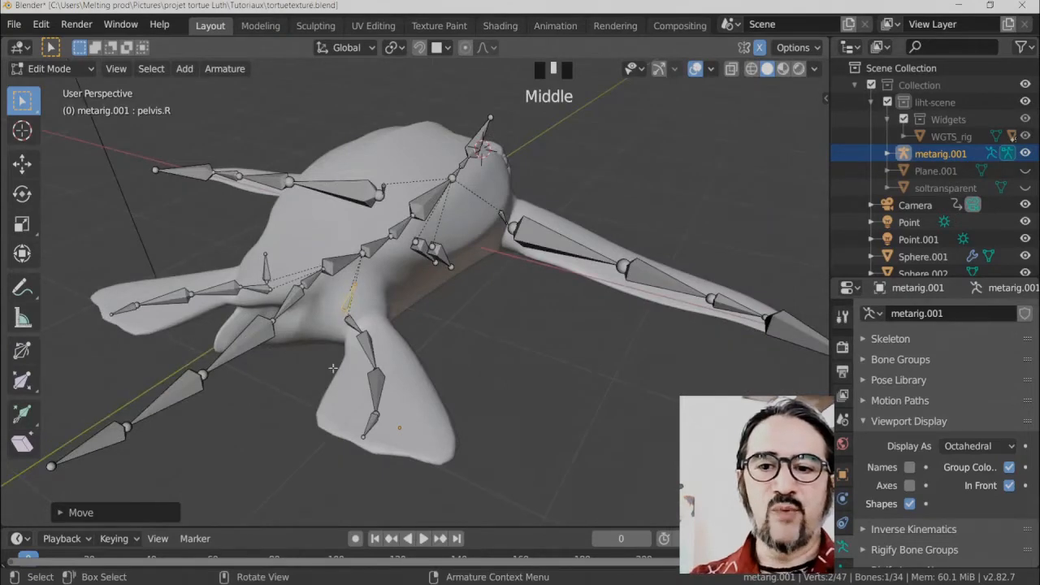
pyautogui.moveTo(332, 368); pyautogui.dragTo(358, 362, button='middle')
pyautogui.keyDown('shift'); pyautogui.moveTo(358, 362); pyautogui.dragTo(614, 288, button='middle'); pyautogui.keyUp('shift')
pyautogui.scroll(10, 398, 337)
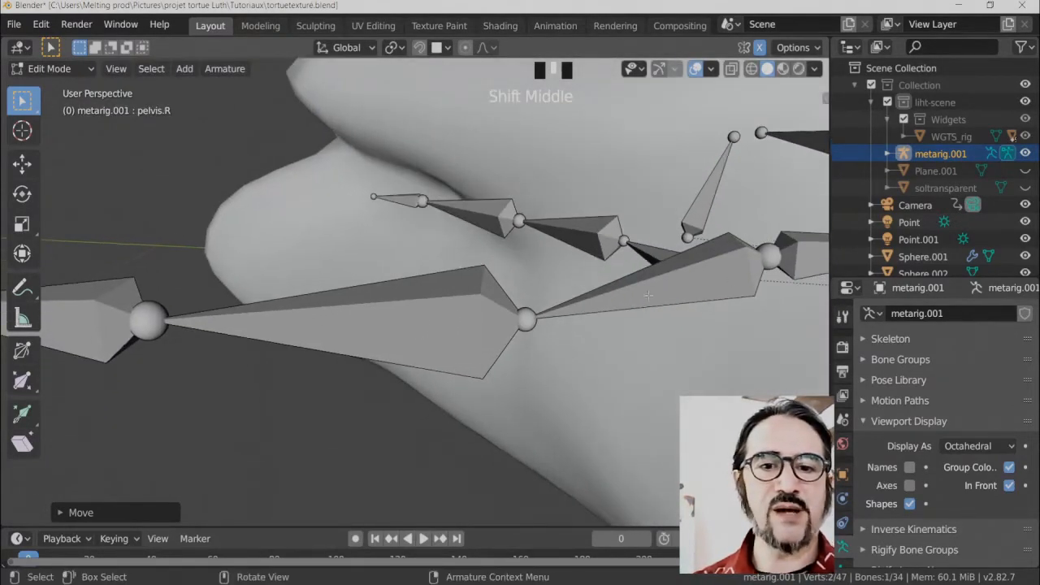
pyautogui.click(521, 321)
pyautogui.press('g')
pyautogui.rightClick(493, 422)
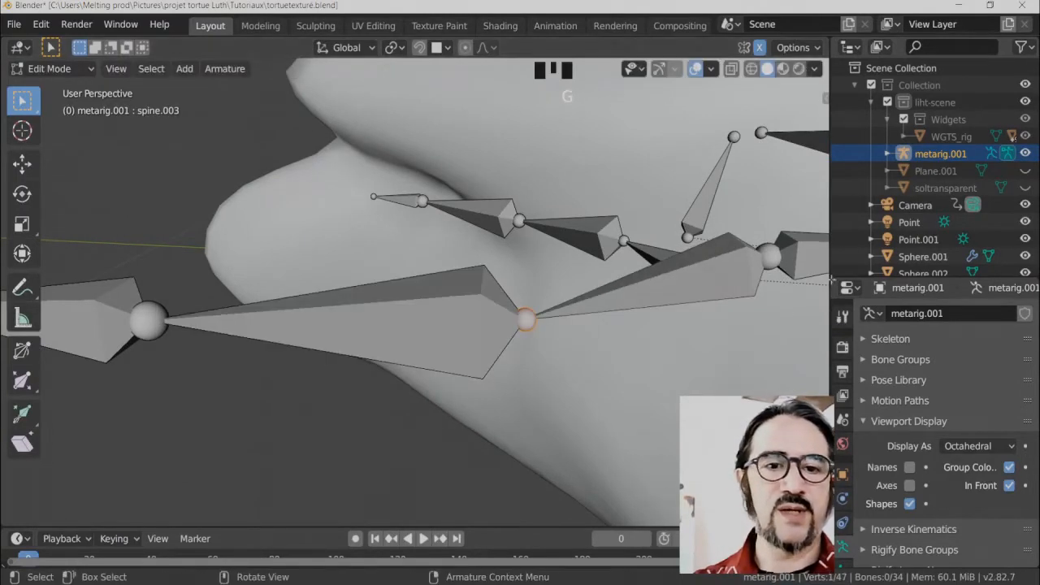
pyautogui.click(779, 261)
pyautogui.click(707, 268)
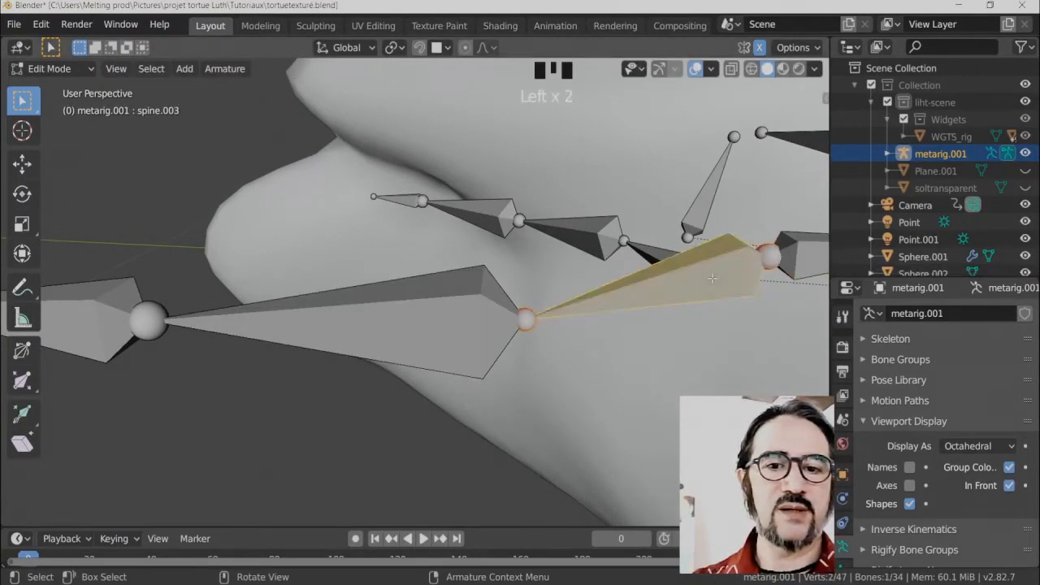
pyautogui.press('g')
pyautogui.rightClick(685, 348)
# Select the joint between spine.003 and spine.004 and snap the 3D cursor to it.
pyautogui.keyDown('shift'); pyautogui.moveTo(685, 348); pyautogui.dragTo(574, 456, button='middle'); pyautogui.keyUp('shift')
pyautogui.click(619, 269)
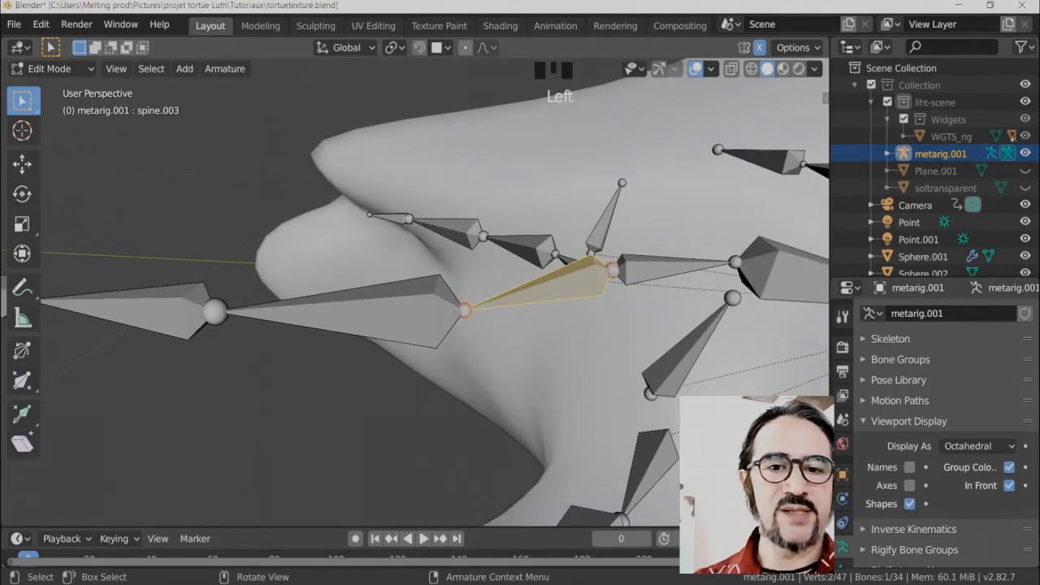
pyautogui.click(619, 270)
pyautogui.click(619, 270)
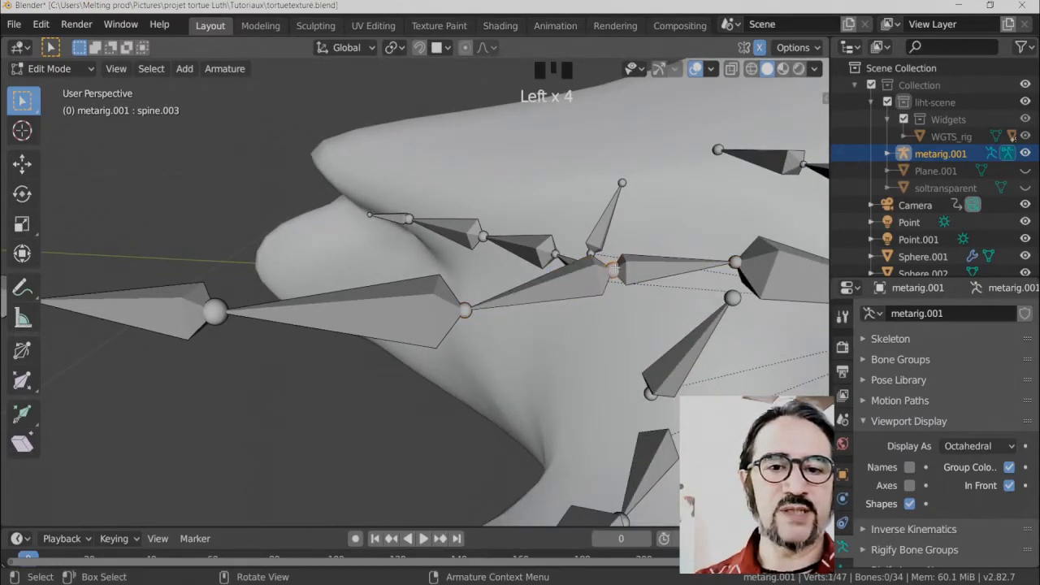
pyautogui.scroll(-5, 569, 346)
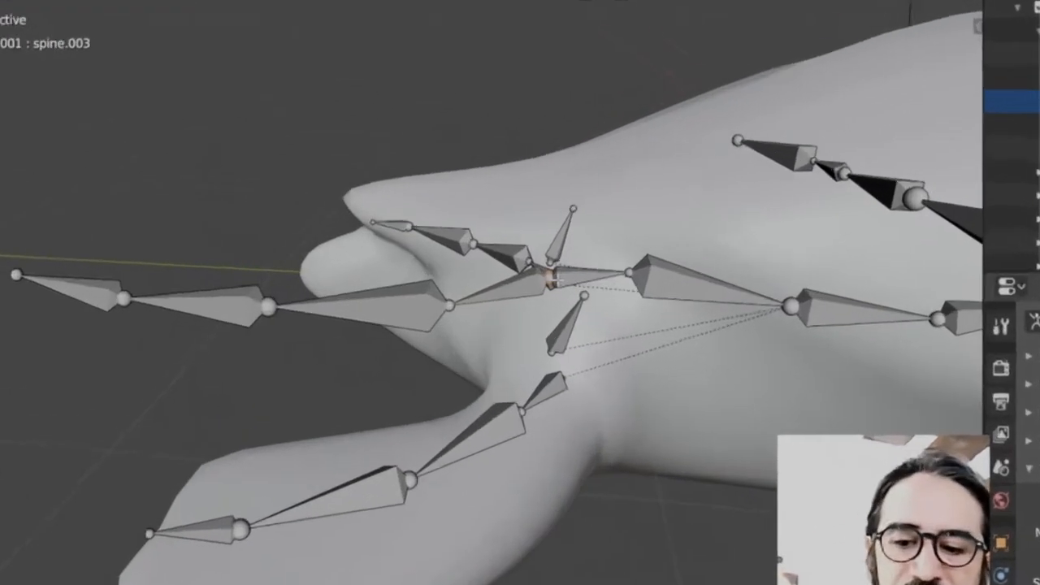
pyautogui.hotkey('shift', 's')
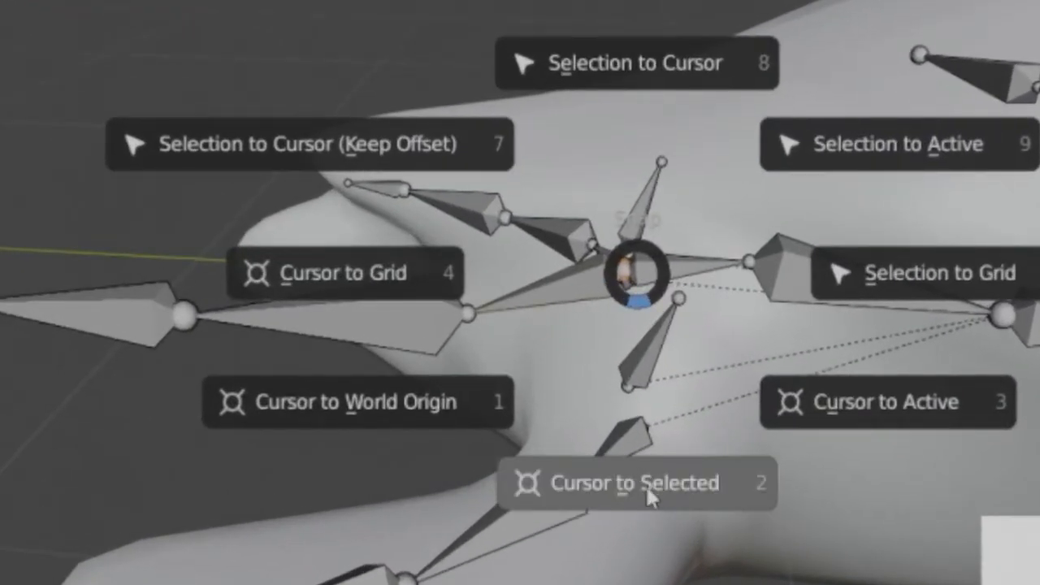
pyautogui.click(648, 486)
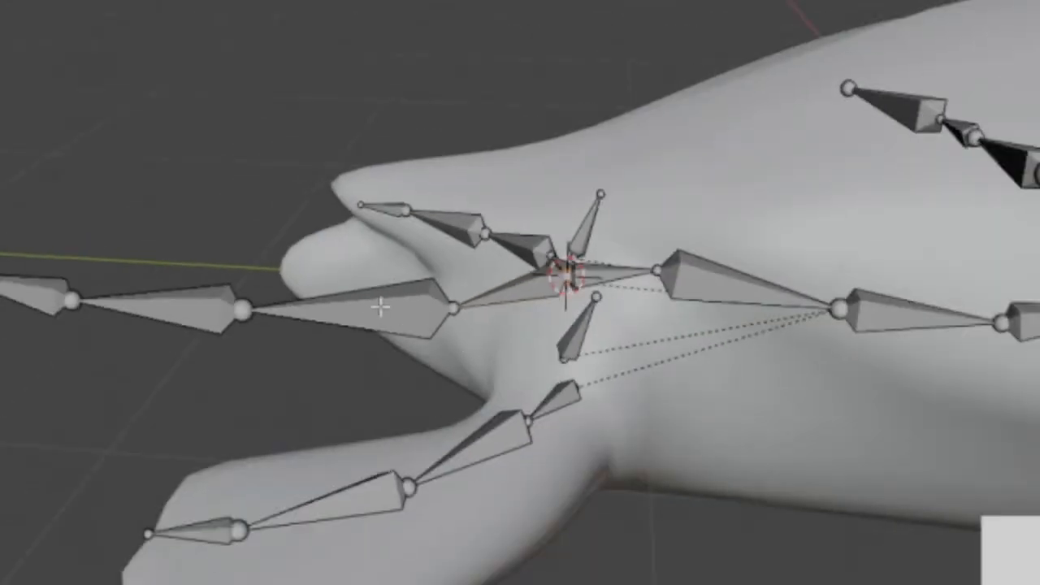
# Select the whole linked tail bone chain through spine.002 and set the transform pivot point to 3D Cursor.
pyautogui.click(344, 306)
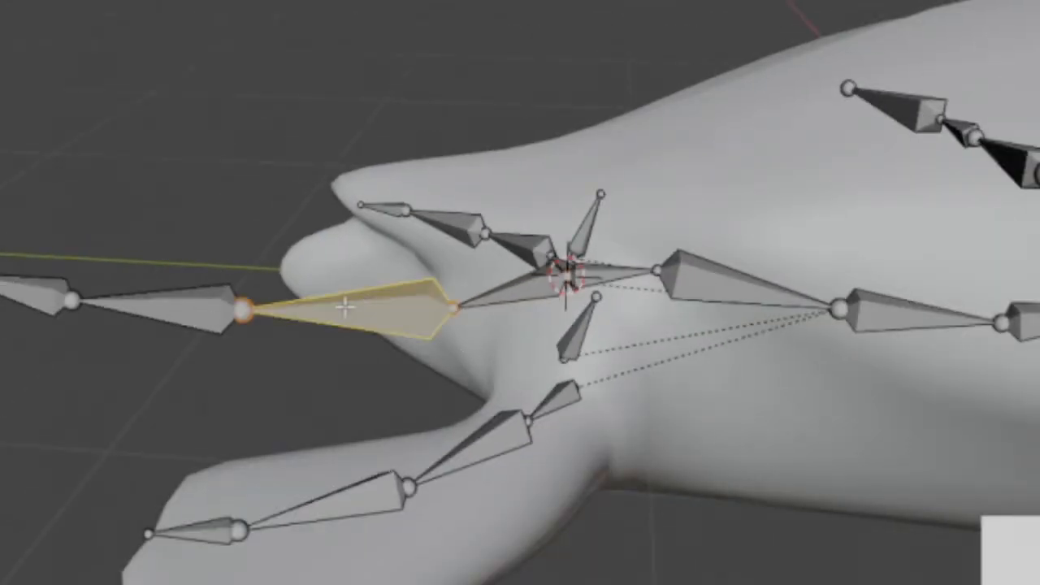
pyautogui.hotkey('ctrl', 'l')
pyautogui.scroll(3, 828, 392)
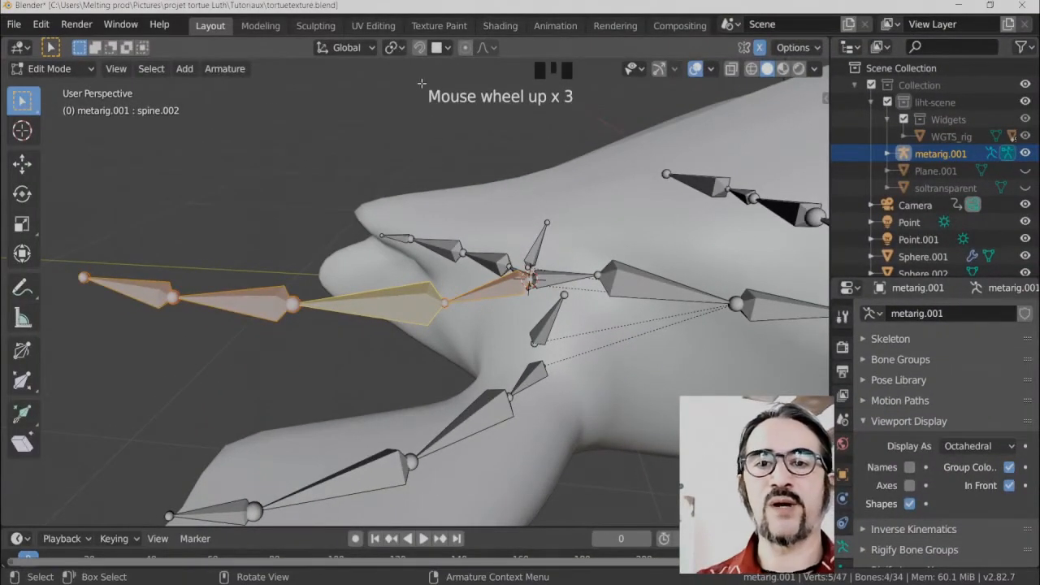
pyautogui.scroll(2, 421, 83)
pyautogui.click(396, 47)
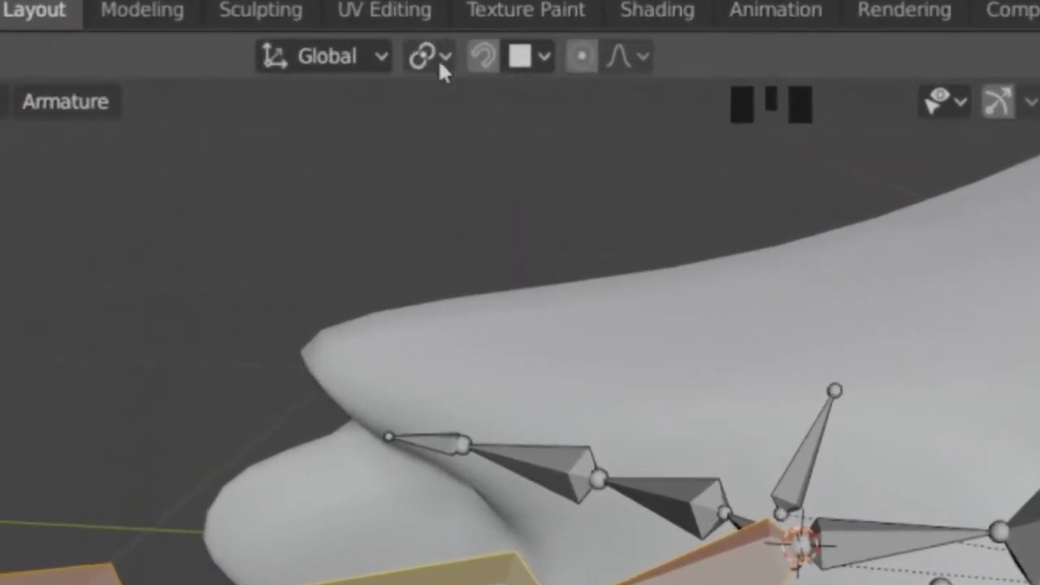
pyautogui.click(441, 65)
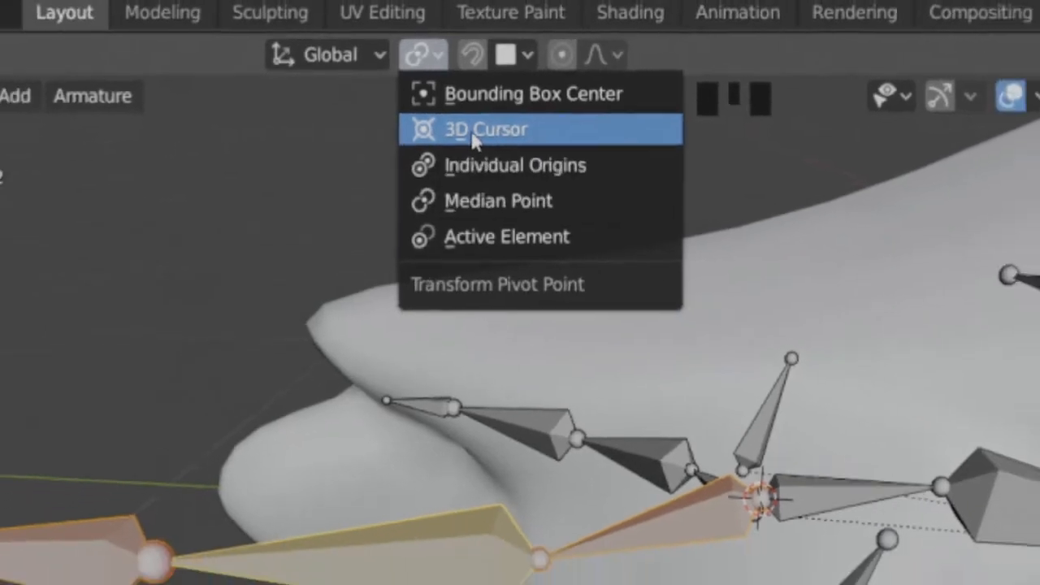
pyautogui.click(485, 142)
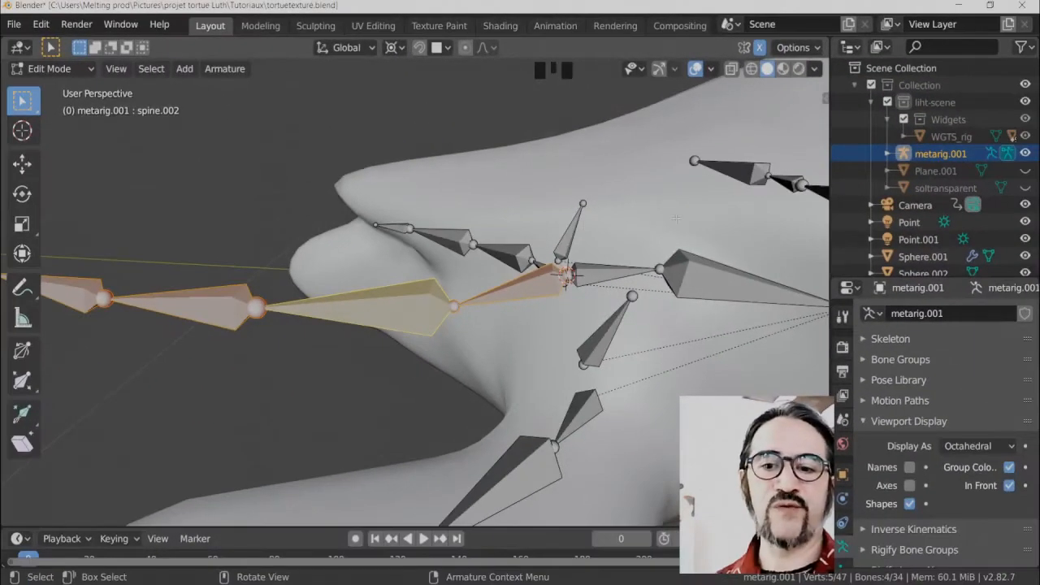
# Scale the tail bone chain to about half size toward the 3D cursor so it fits inside the turtle's tail.
pyautogui.press('s')
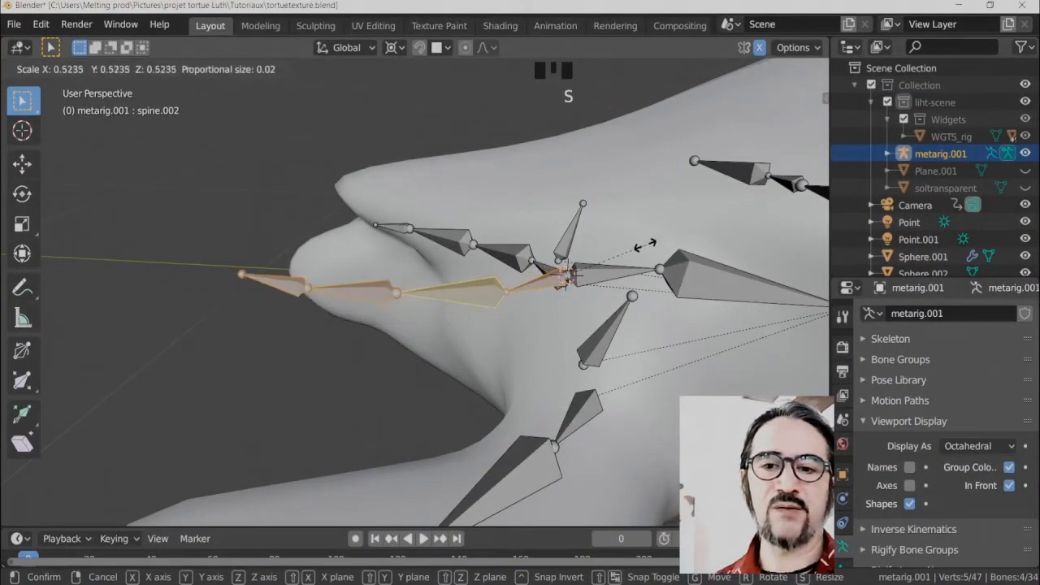
pyautogui.click(628, 246)
pyautogui.press('KP_1')
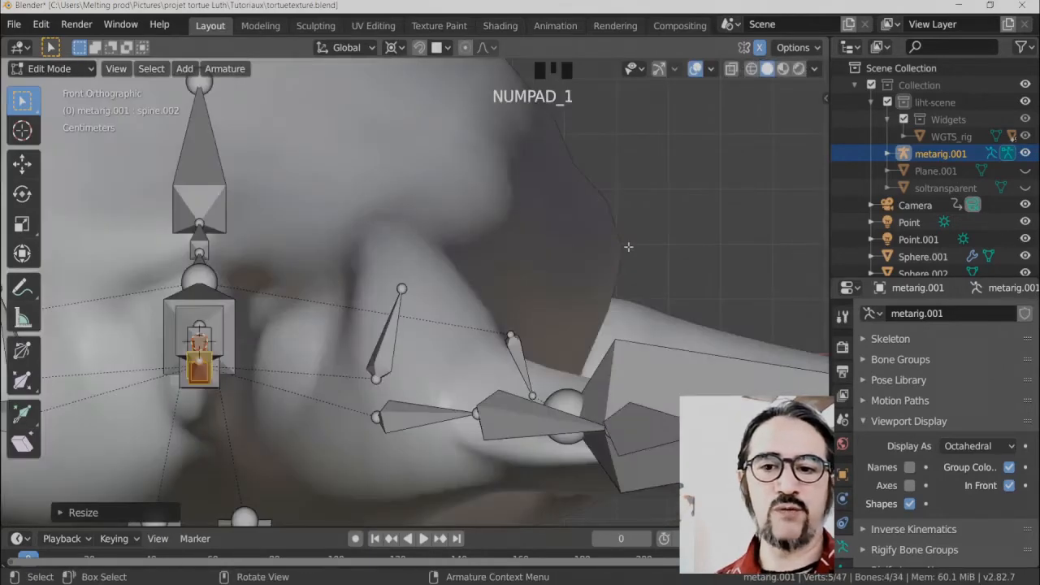
pyautogui.press('KP_3')
pyautogui.scroll(-2, 647, 262)
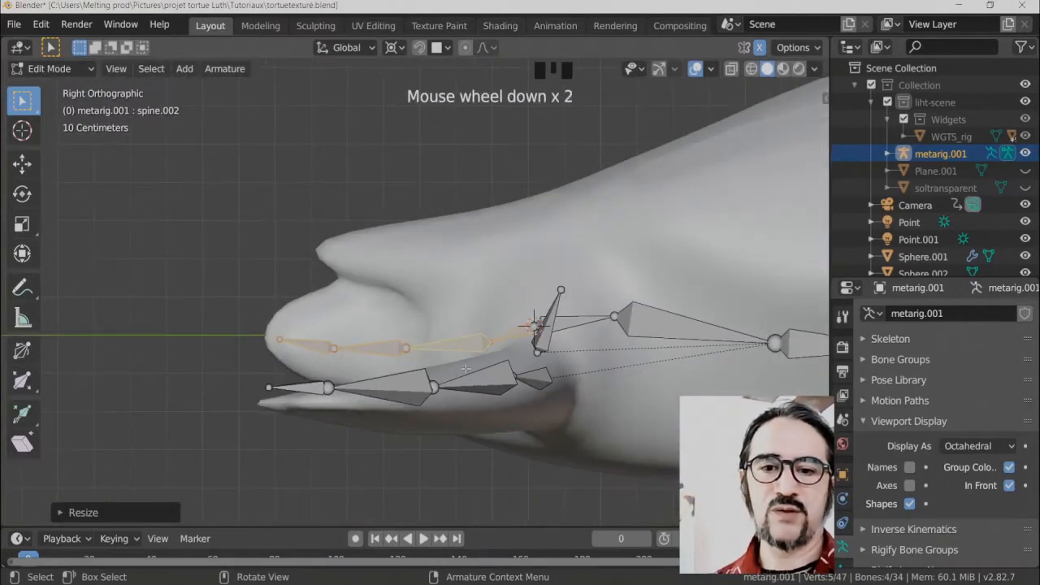
pyautogui.scroll(4, 371, 322)
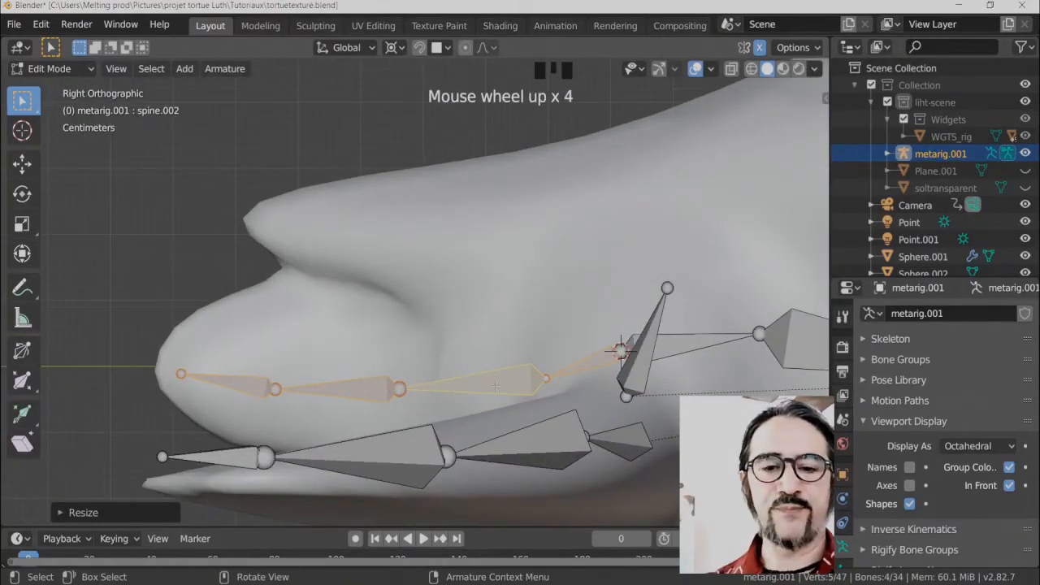
# Add the spine.004 bone to the selected tail chain and move them all rearward, with the chain's end beyond the tail.
pyautogui.keyDown('shift'); pyautogui.click(695, 339); pyautogui.keyUp('shift')
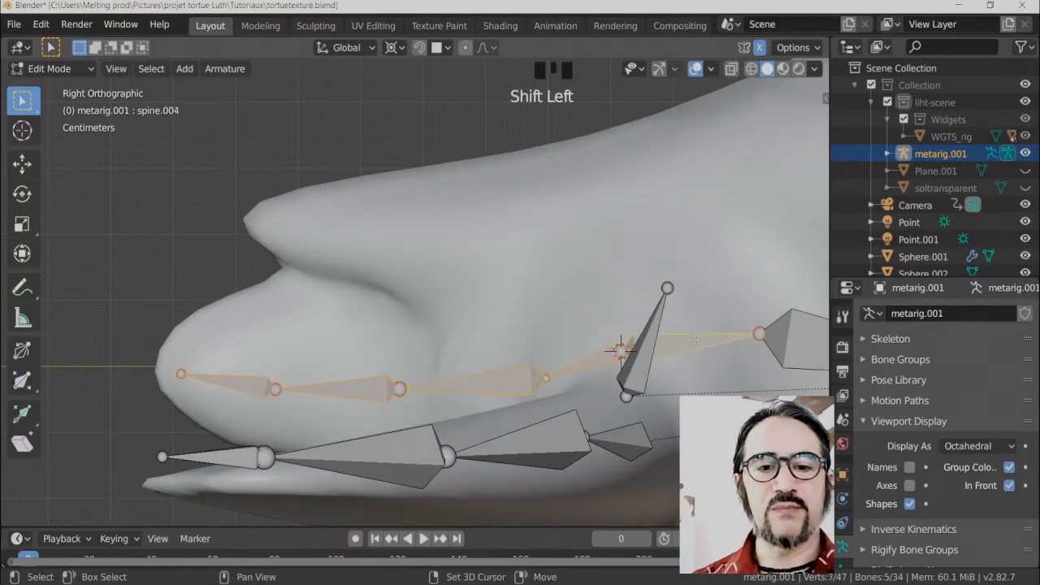
pyautogui.press('g')
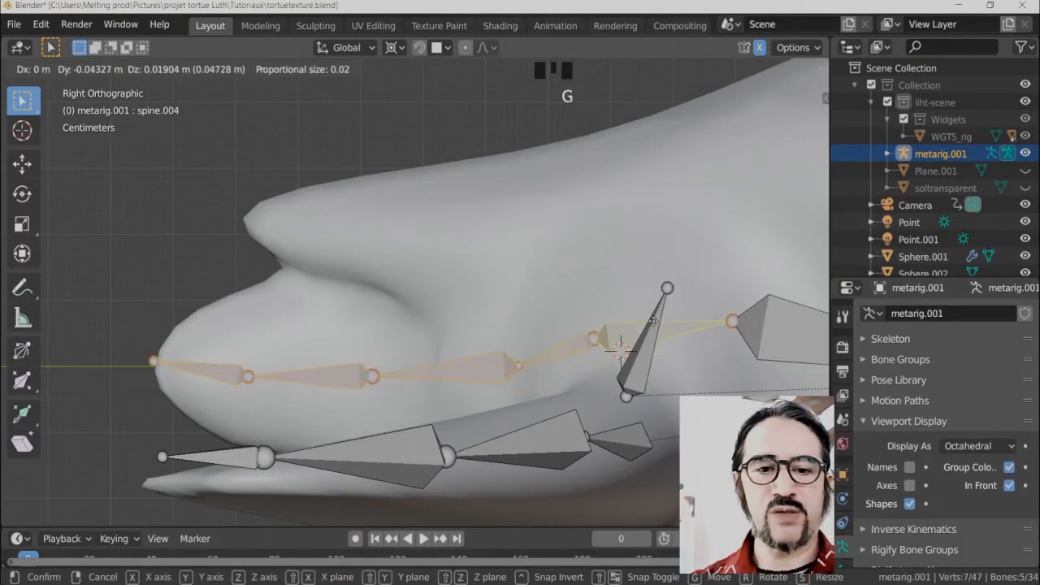
pyautogui.press('Escape')
pyautogui.scroll(-4, 598, 369)
pyautogui.press('g')
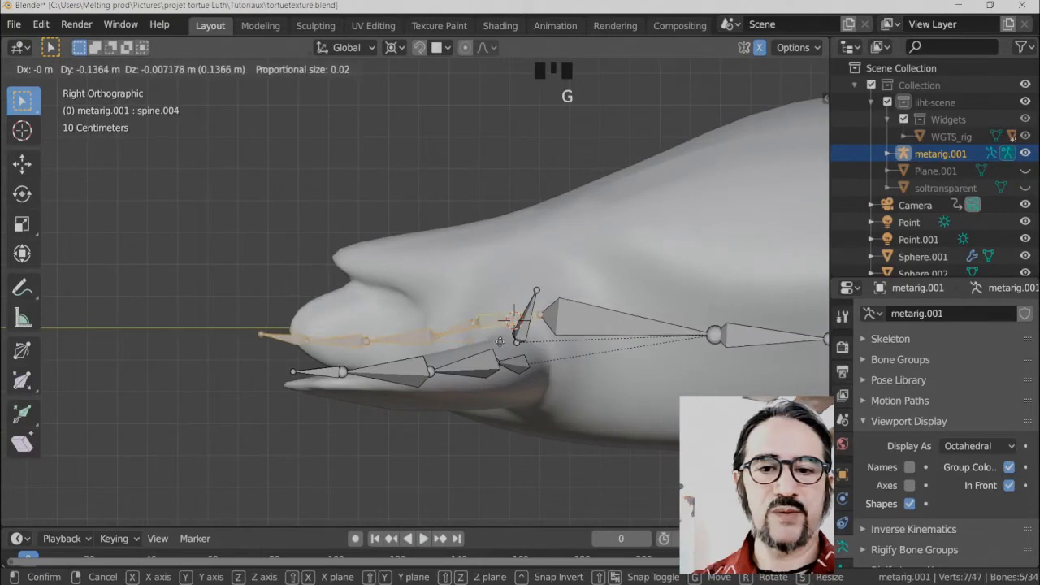
pyautogui.press('Escape')
pyautogui.press('g')
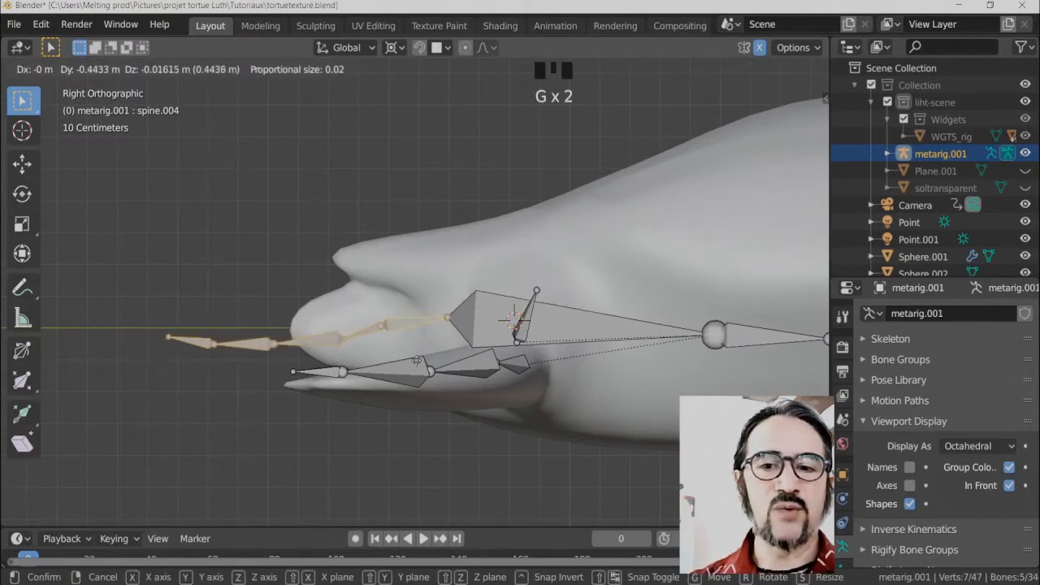
pyautogui.click(377, 320)
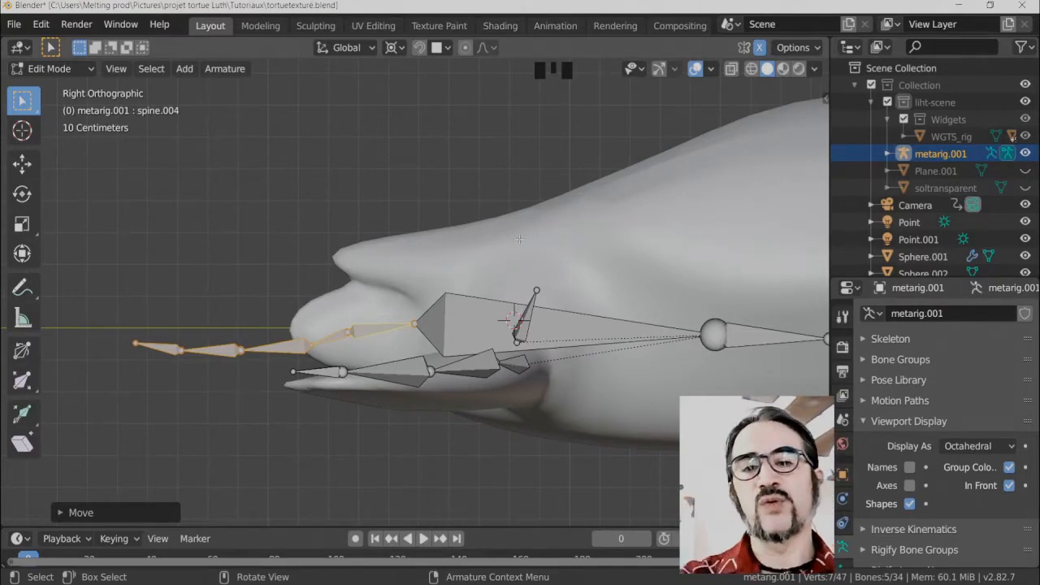
pyautogui.moveTo(519, 239); pyautogui.dragTo(447, 235, button='middle')
pyautogui.moveTo(480, 286); pyautogui.dragTo(288, 325, button='middle')
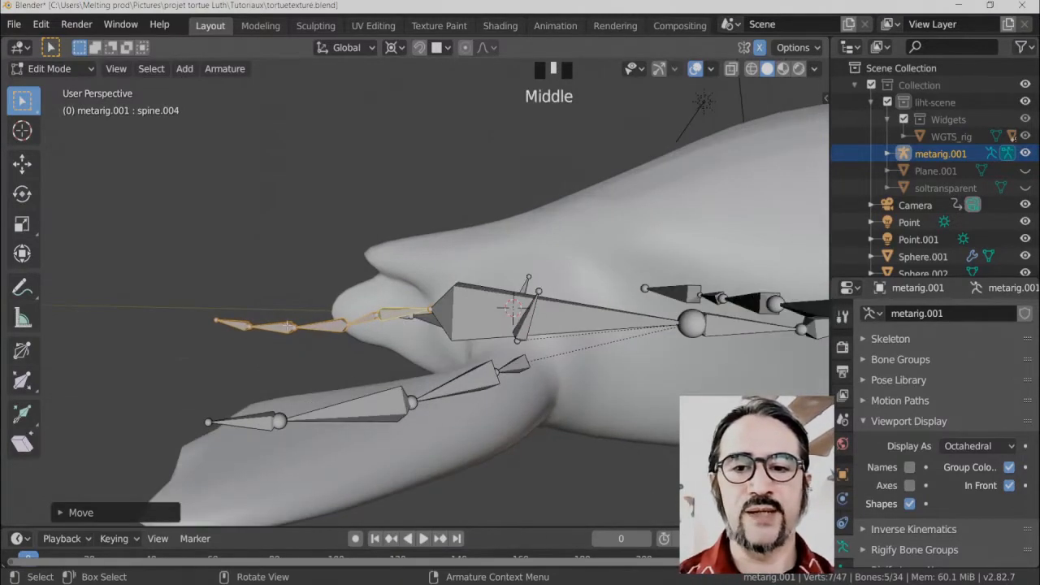
pyautogui.press('KP_3')
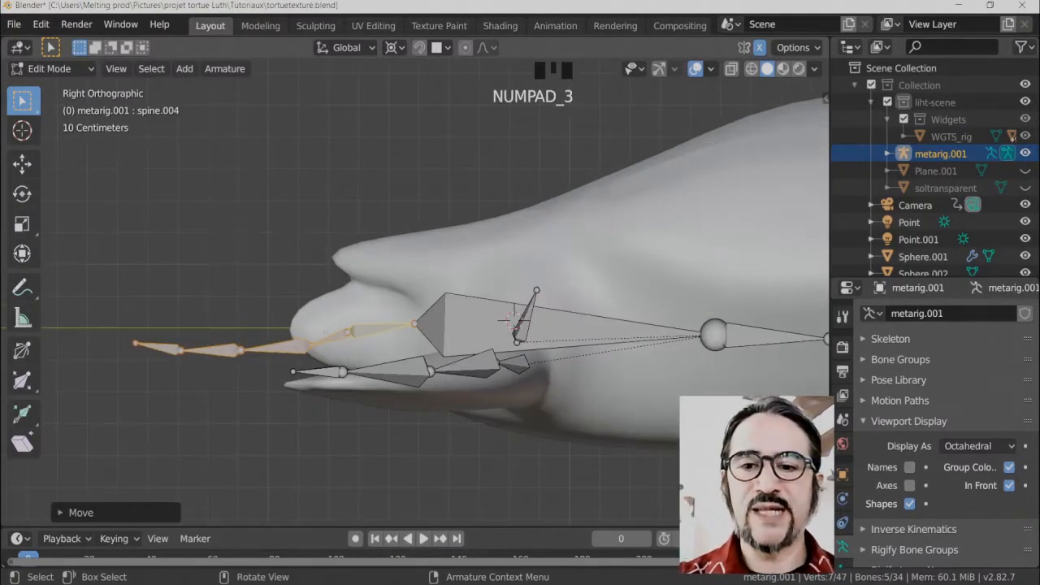
pyautogui.press('s')
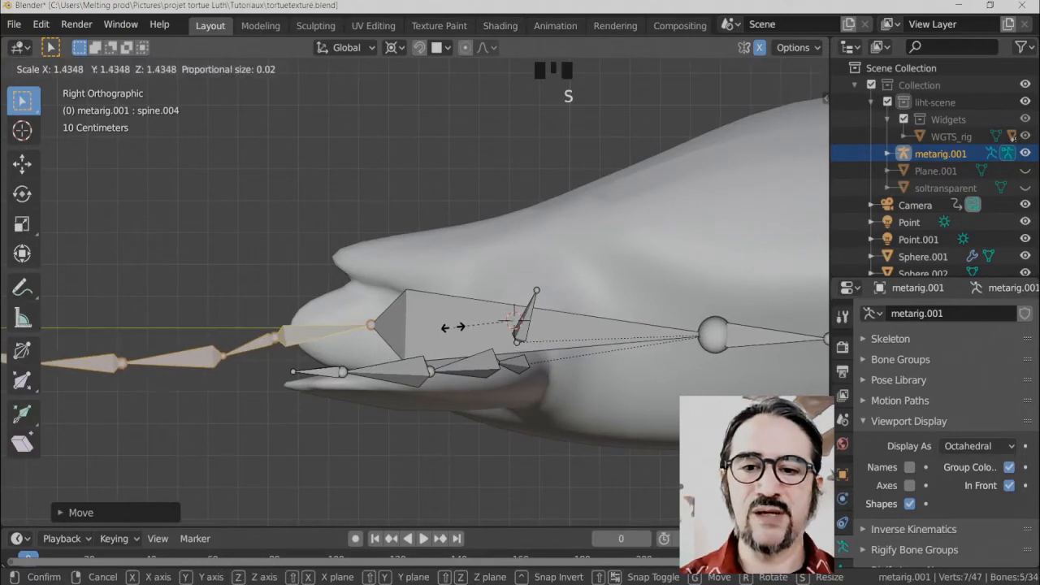
pyautogui.rightClick(375, 325)
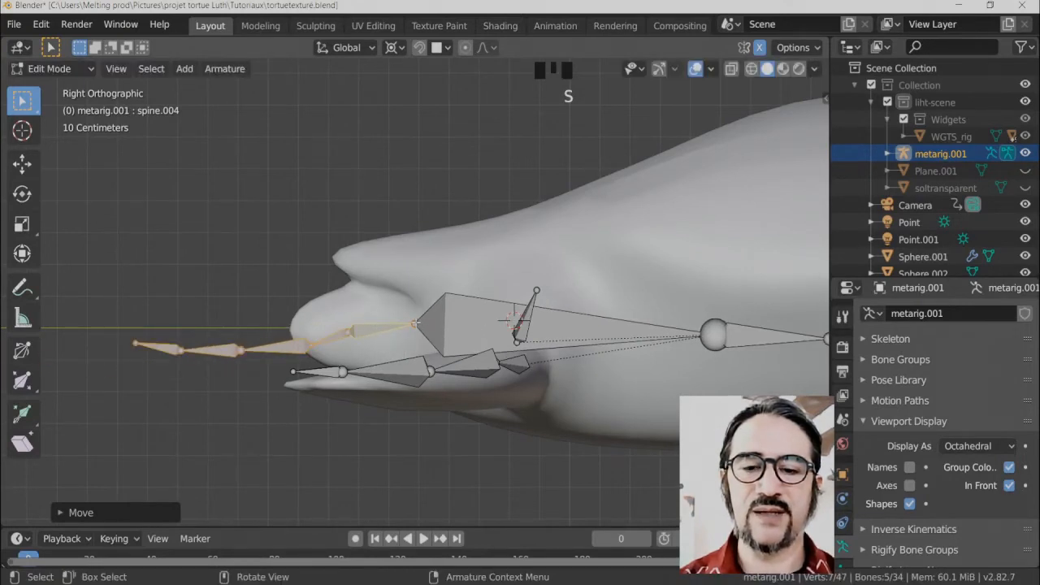
pyautogui.hotkey('shift', 'Left')
pyautogui.hotkey('shift', 'Left')
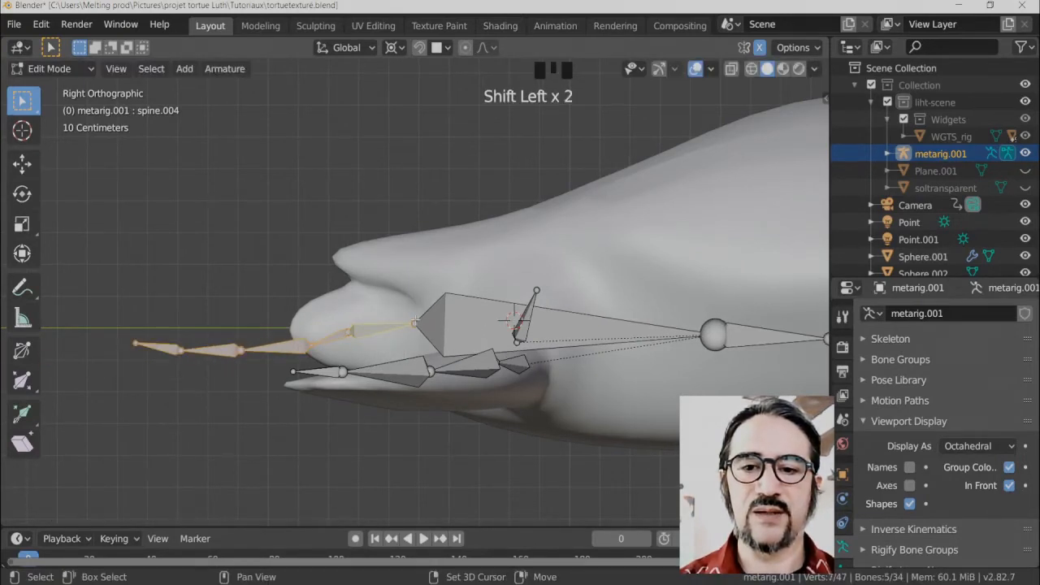
pyautogui.press('s')
pyautogui.rightClick(406, 322)
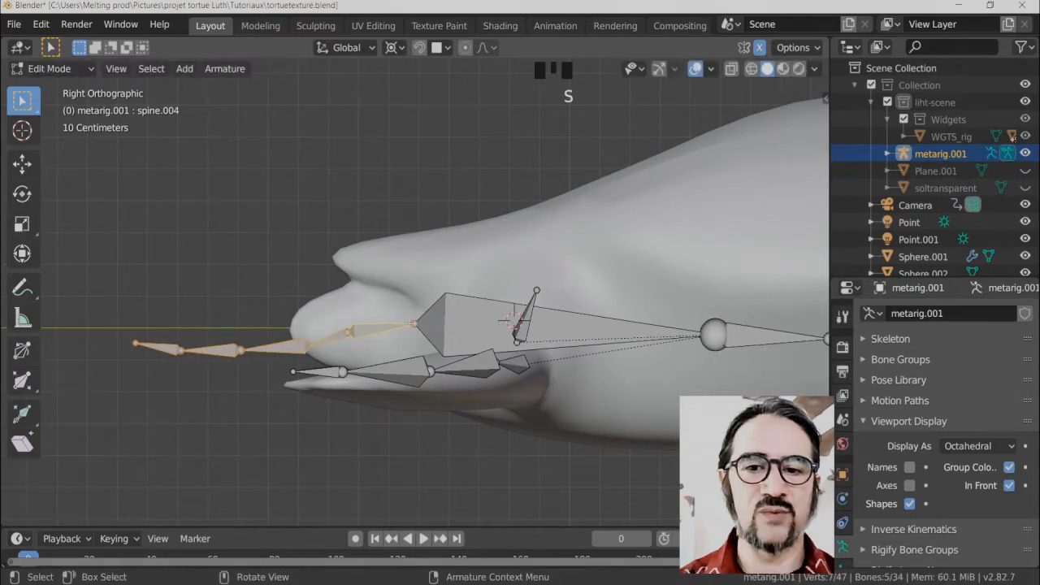
# Select the joint between spine.004 and spine.005 at the tail base and snap the 3D cursor to it.
pyautogui.click(426, 314)
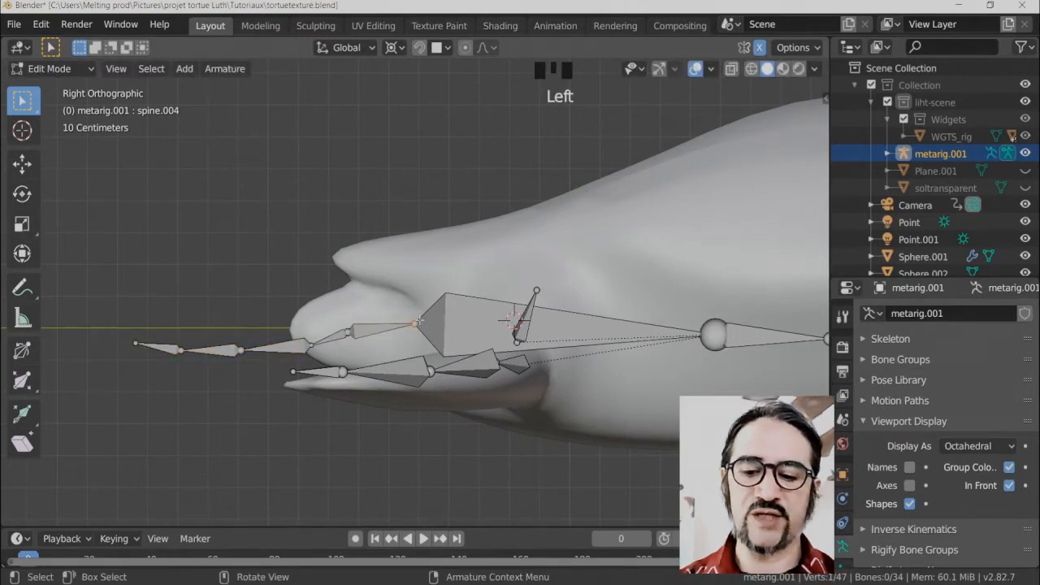
pyautogui.hotkey('shift', 's')
pyautogui.hotkey('shift', 's')
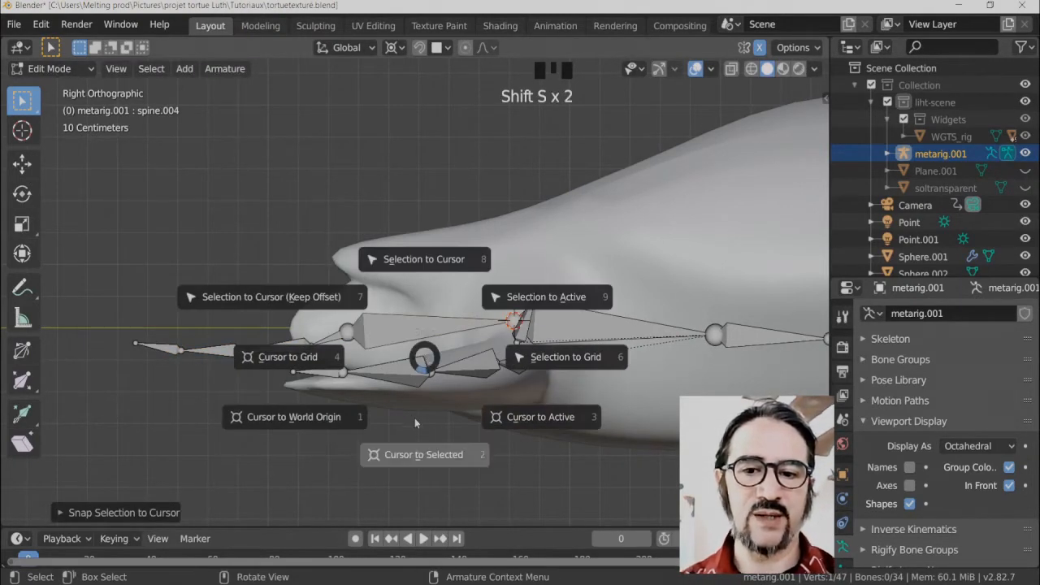
pyautogui.click(425, 456)
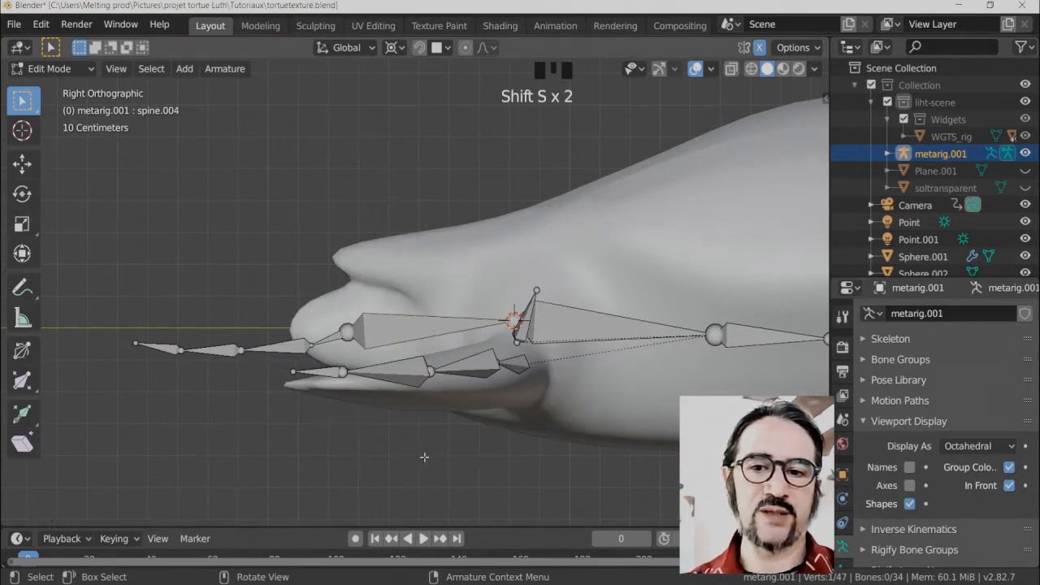
pyautogui.hotkey('ctrl', 'z')
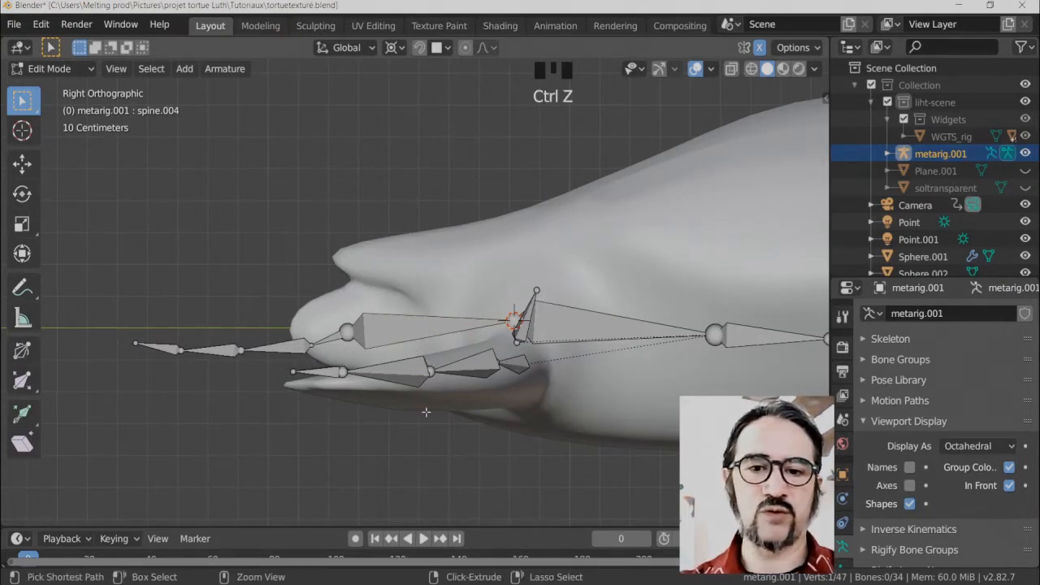
pyautogui.hotkey('ctrl', 'z')
pyautogui.hotkey('shift', 's')
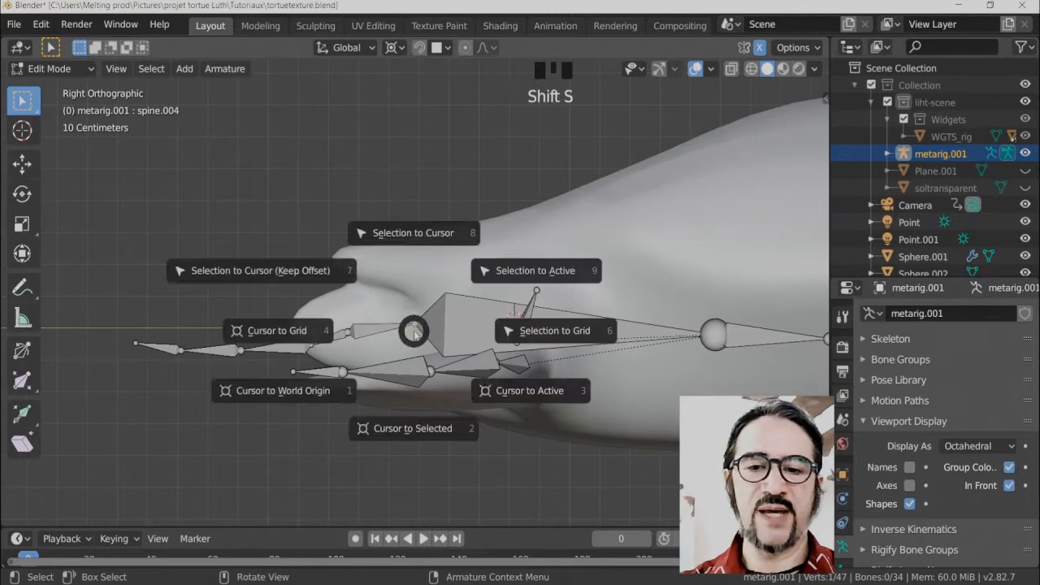
pyautogui.click(415, 430)
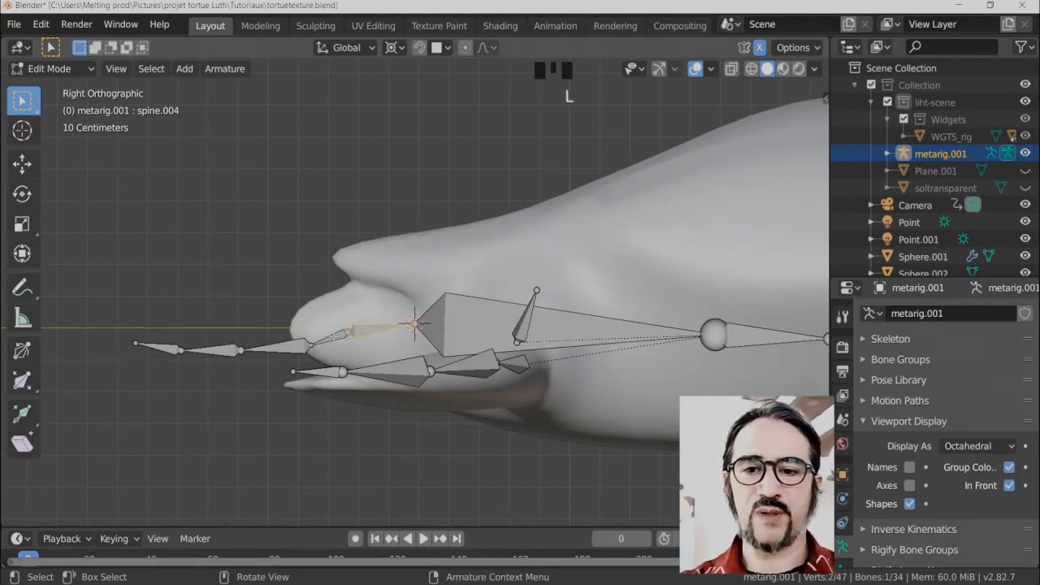
# Select the linked tail bone chain and scale it down toward the 3D cursor until its end meets the tail tip.
pyautogui.press('l')
pyautogui.press('s')
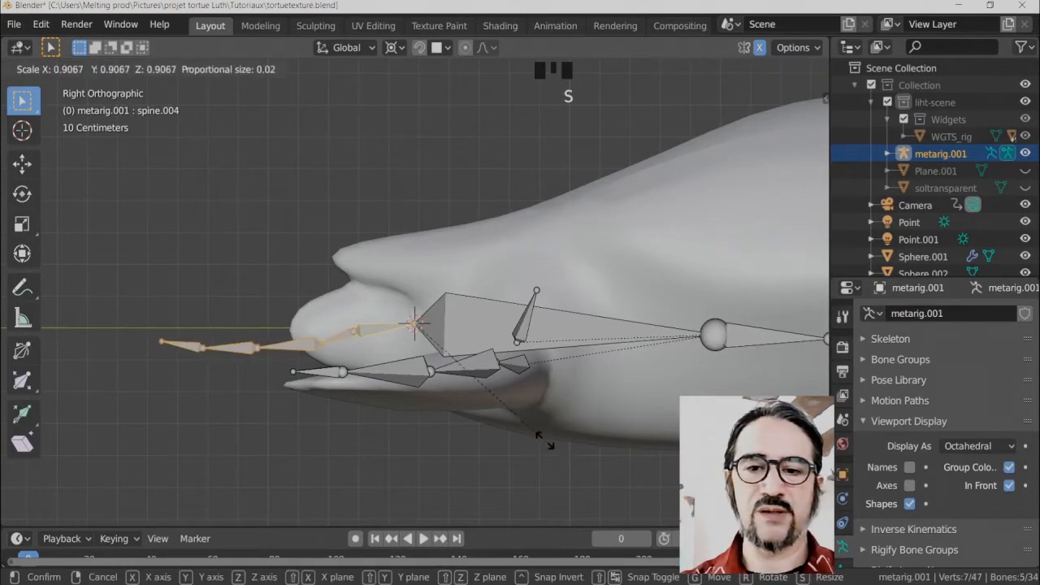
pyautogui.click(472, 382)
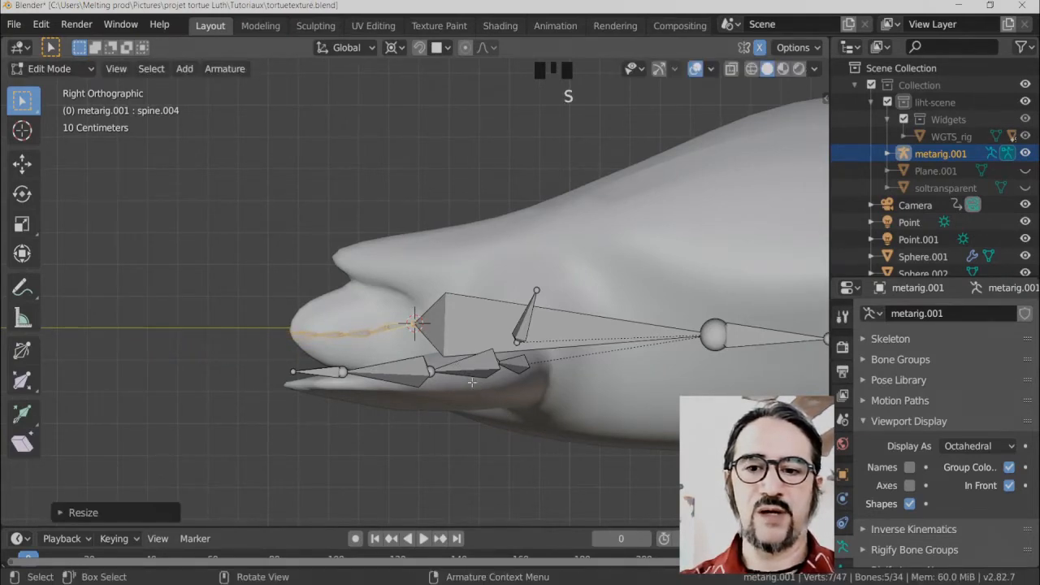
pyautogui.moveTo(422, 323); pyautogui.dragTo(373, 318, button='middle')
pyautogui.scroll(5, 389, 316)
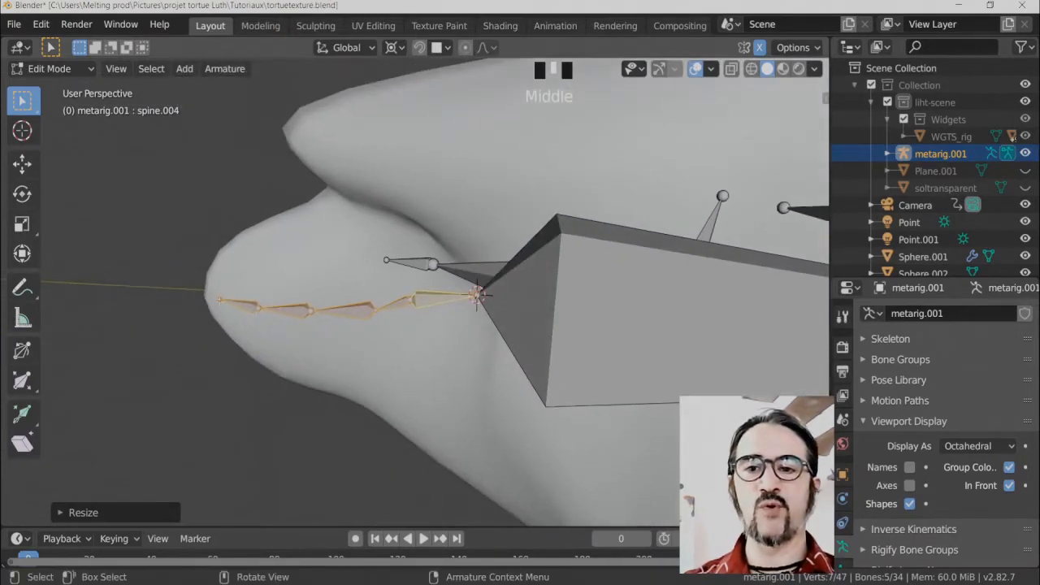
# Move the joint between spine.005 and spine.006 rearward, to just ahead of the pelvis bones.
pyautogui.scroll(-10, 244, 309)
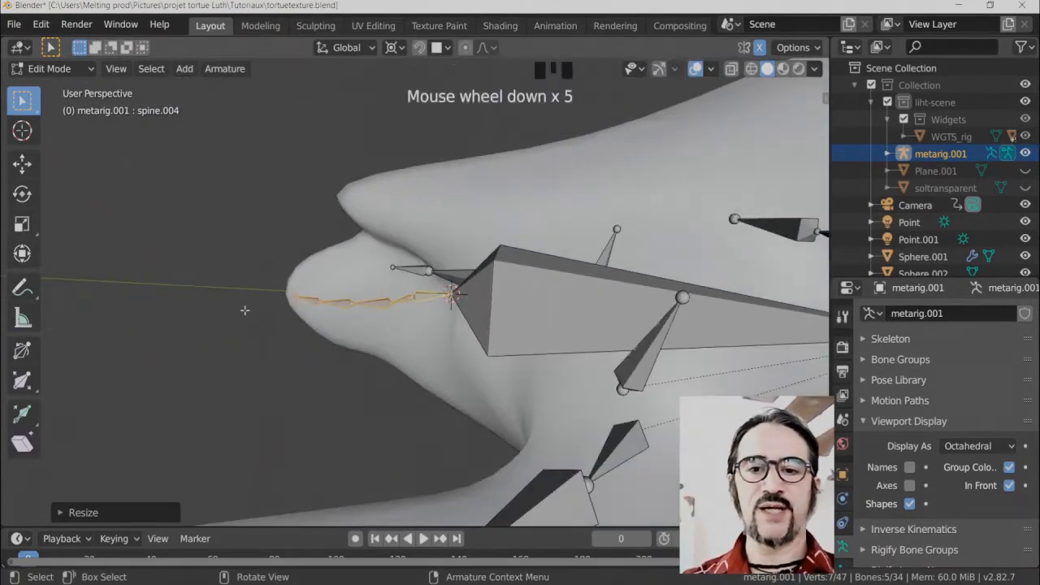
pyautogui.keyDown('shift'); pyautogui.moveTo(244, 309); pyautogui.dragTo(410, 262, button='middle'); pyautogui.keyUp('shift')
pyautogui.click(501, 235)
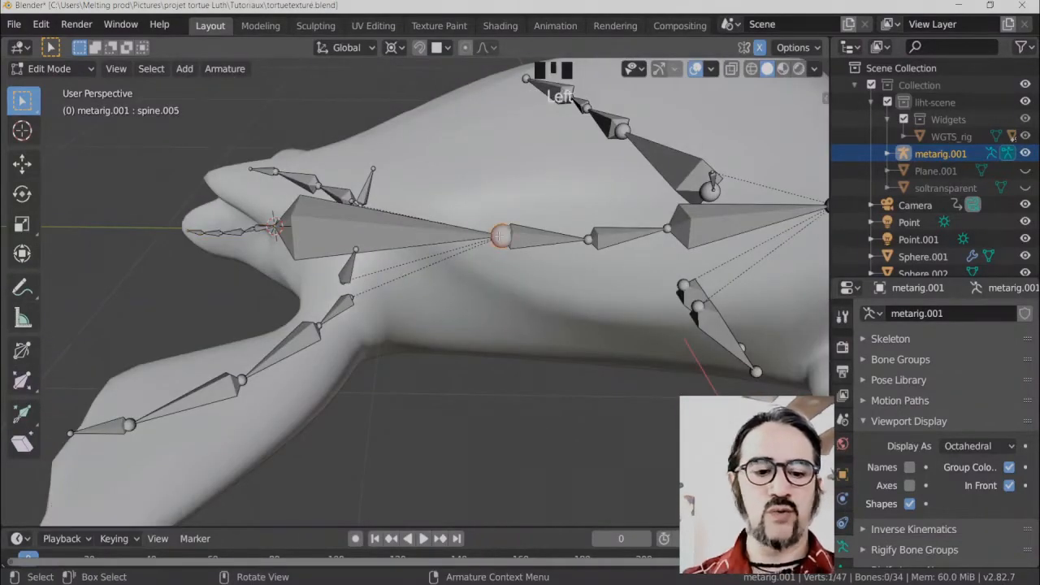
pyautogui.press('KP_3')
pyautogui.press('g')
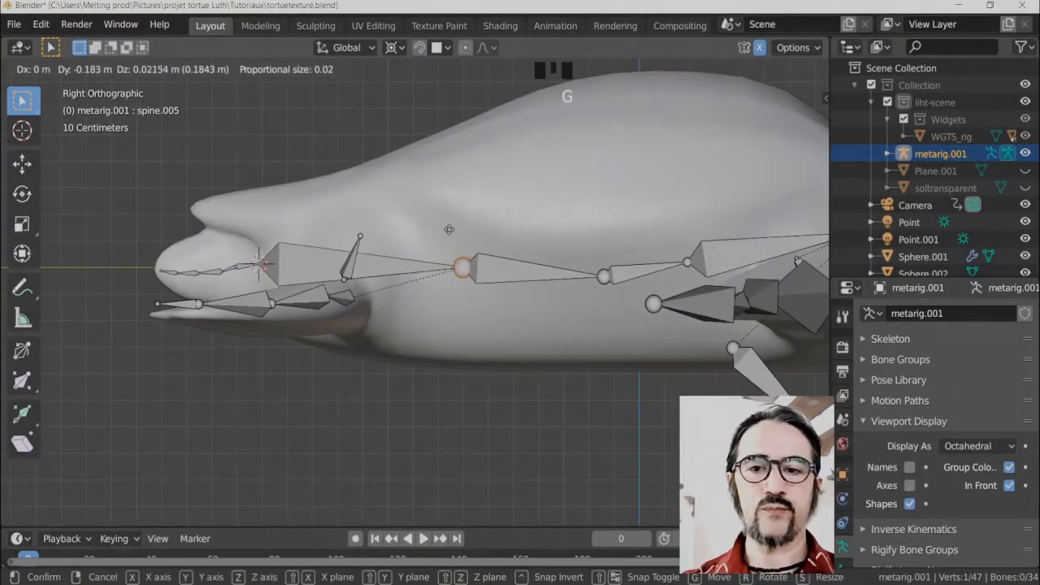
pyautogui.click(374, 231)
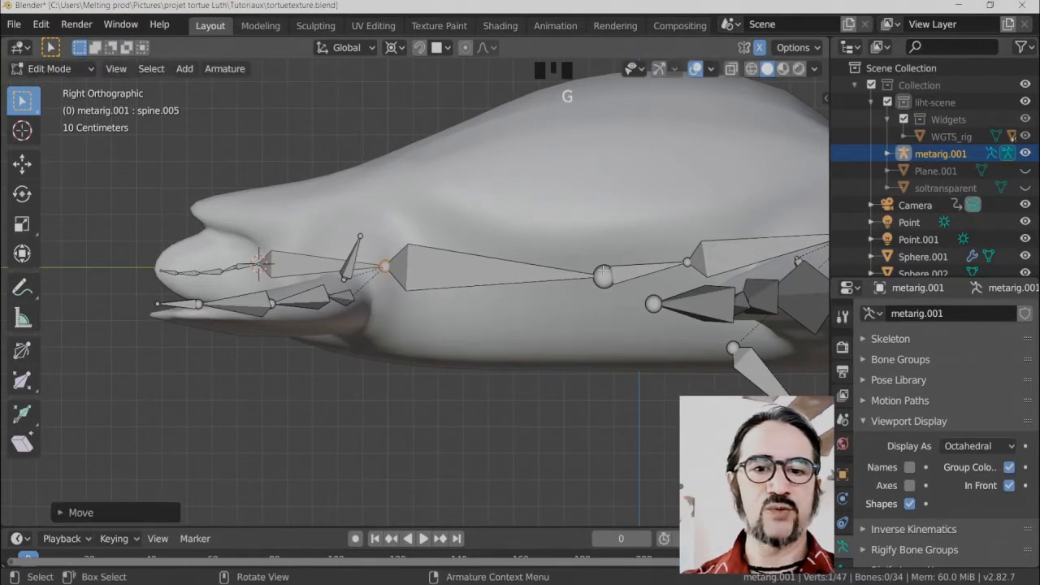
# Move the joint between spine.006 and spine.007 slightly rearward and up, and raise the joint between spine.007 and spine.008.
pyautogui.click(603, 275)
pyautogui.press('g')
pyautogui.click(654, 325)
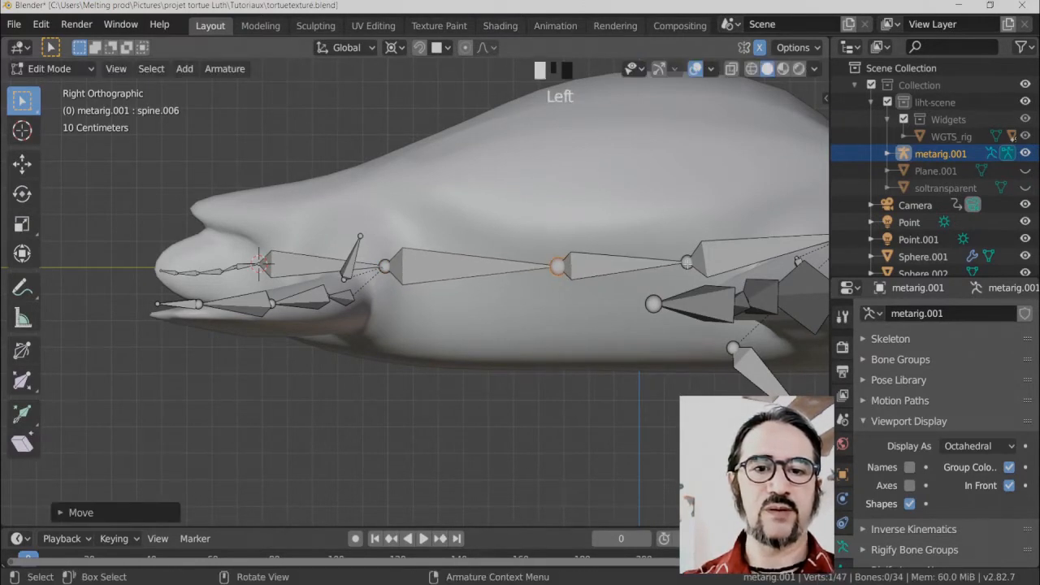
pyautogui.click(687, 263)
pyautogui.keyDown('shift'); pyautogui.moveTo(687, 263); pyautogui.dragTo(528, 321, button='middle'); pyautogui.keyUp('shift')
pyautogui.press('g')
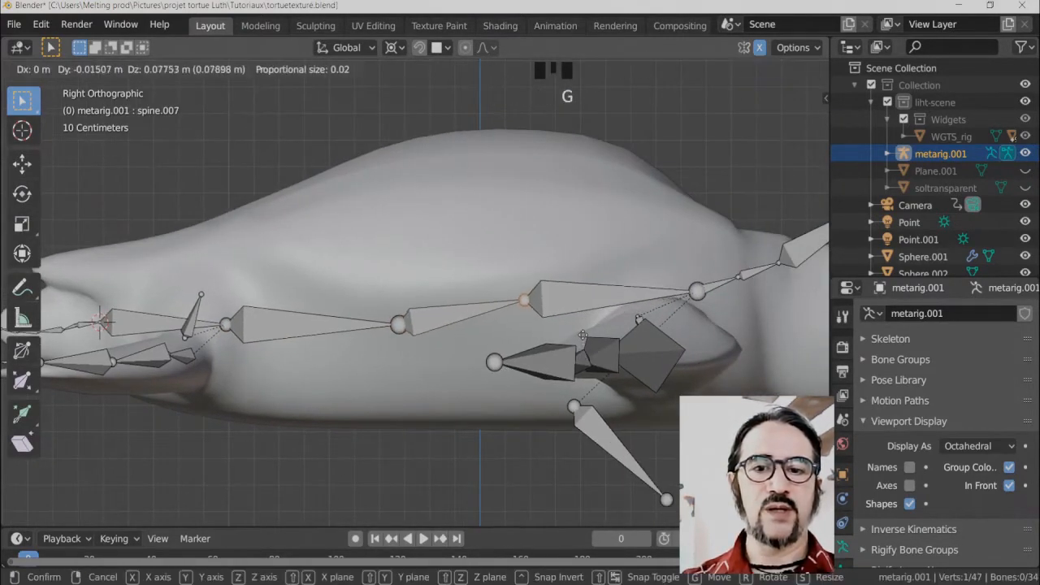
pyautogui.click(583, 334)
# Raise the spine.007 and spine.006 bones slightly so the mid-body spine runs more level.
pyautogui.click(461, 313)
pyautogui.press('g')
pyautogui.click(387, 315)
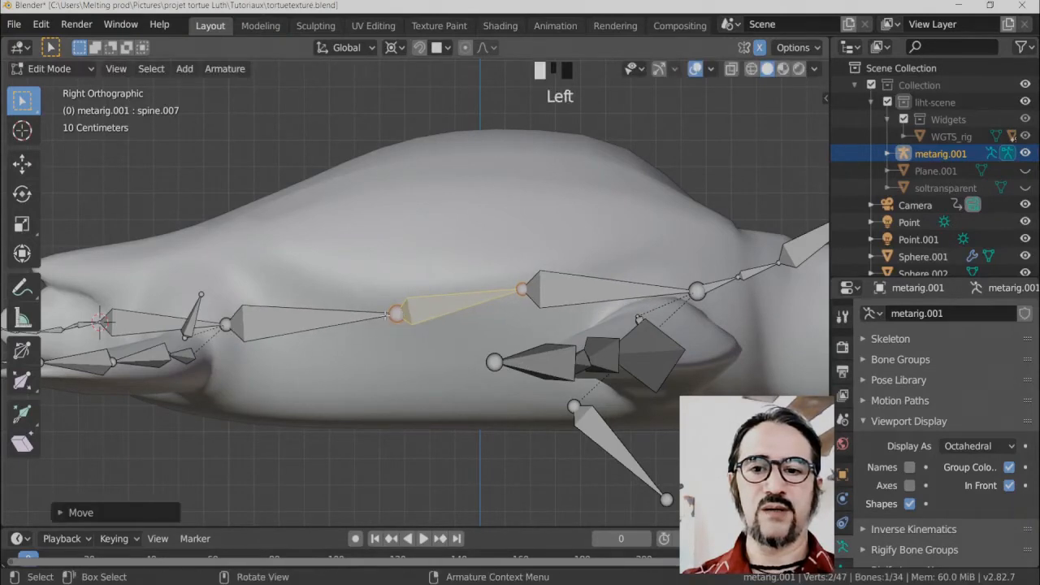
pyautogui.click(387, 315)
pyautogui.press('g')
pyautogui.click(383, 303)
pyautogui.press('g')
pyautogui.click(379, 287)
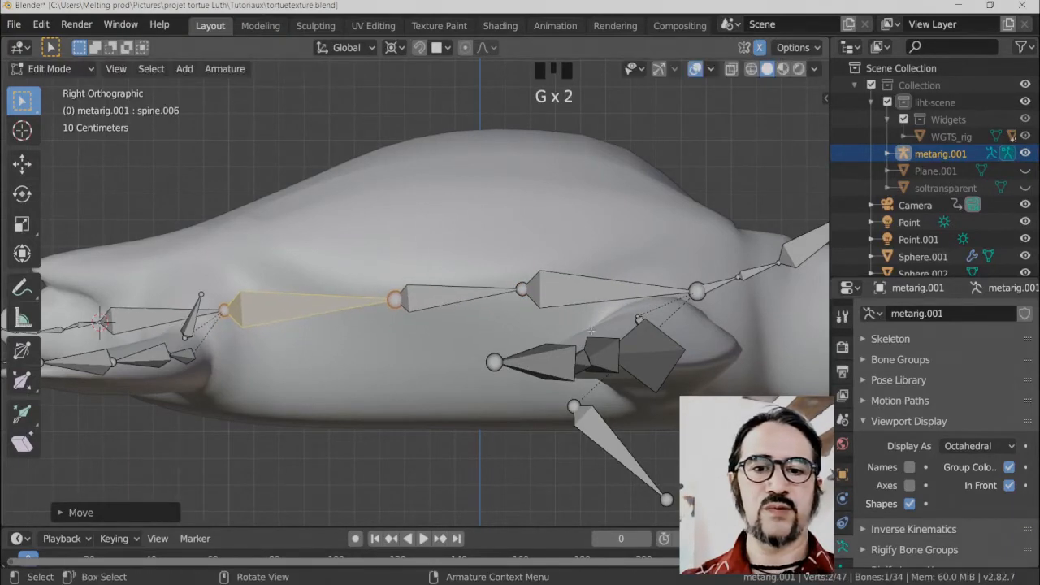
# Select the joint between spine.008 and spine.009 at the neck base and try moving it on its own.
pyautogui.scroll(-2, 590, 328)
pyautogui.keyDown('shift'); pyautogui.moveTo(590, 327); pyautogui.dragTo(376, 311, button='middle'); pyautogui.keyUp('shift')
pyautogui.scroll(5, 446, 208)
pyautogui.keyDown('shift'); pyautogui.moveTo(446, 208); pyautogui.dragTo(498, 244, button='middle'); pyautogui.keyUp('shift')
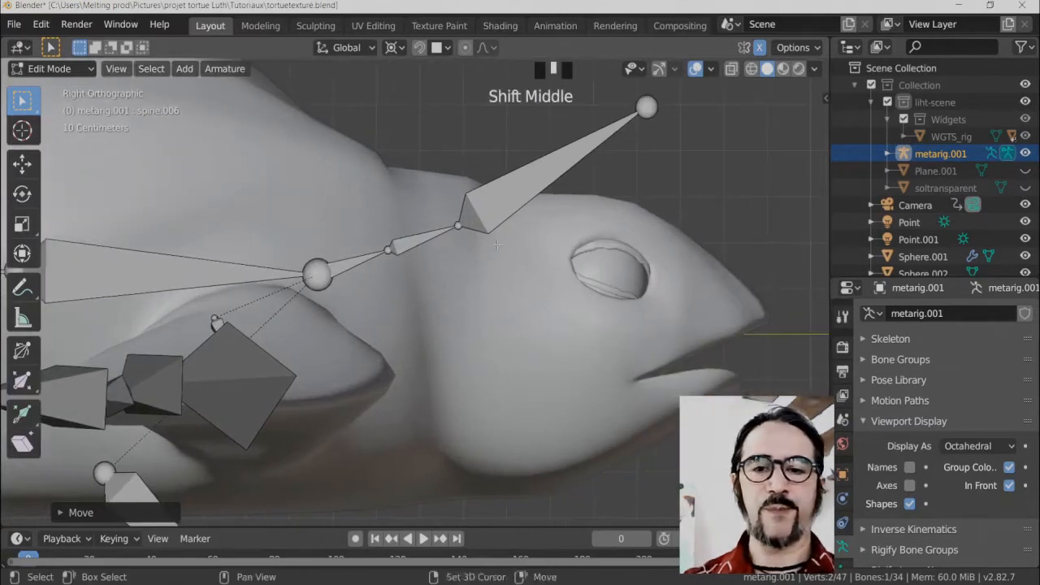
pyautogui.click(530, 216)
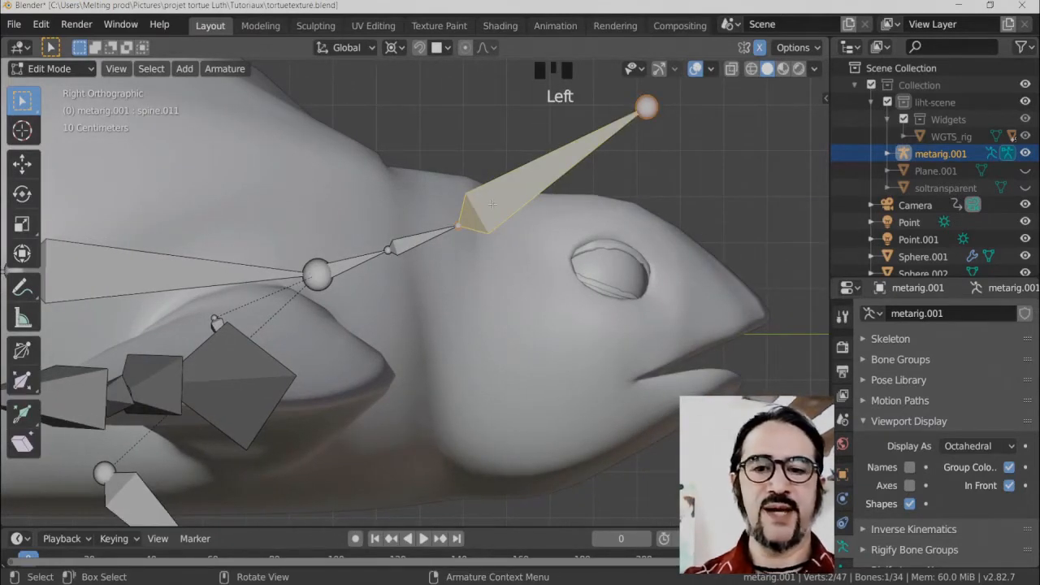
pyautogui.click(321, 272)
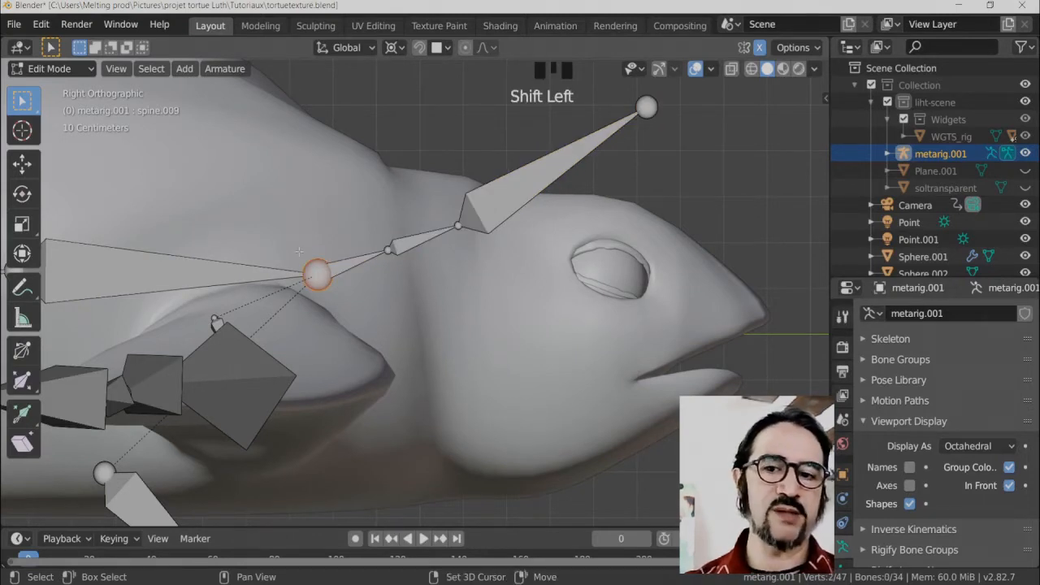
pyautogui.scroll(-3, 362, 317)
pyautogui.press('g')
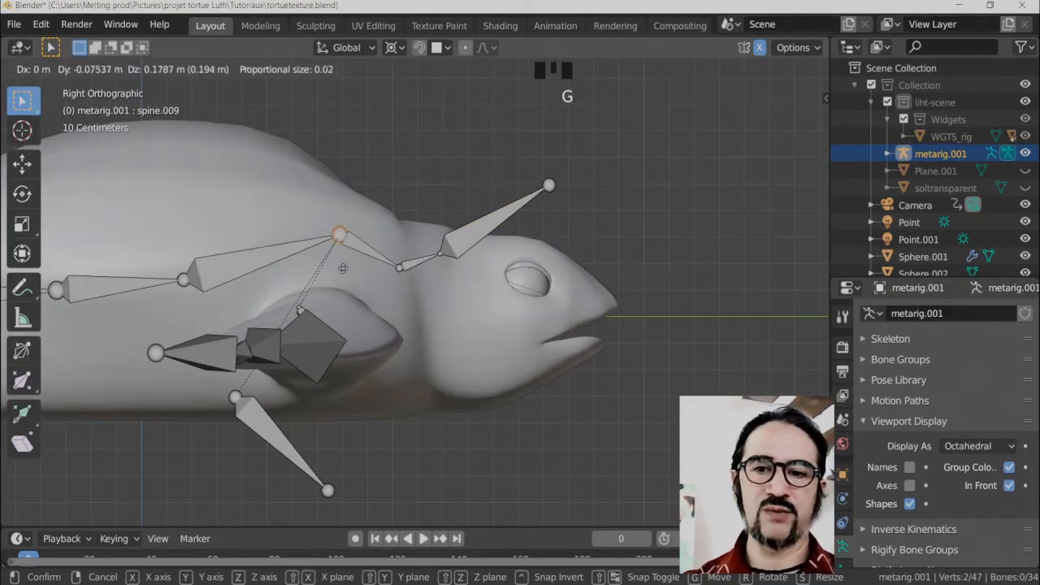
pyautogui.rightClick(343, 268)
# Add spine.009, spine.010 and spine.011 to the selection and move them forward and down to the turtle's neck and head.
pyautogui.keyDown('shift'); pyautogui.click(381, 271); pyautogui.keyUp('shift')
pyautogui.keyDown('shift'); pyautogui.click(420, 258); pyautogui.keyUp('shift')
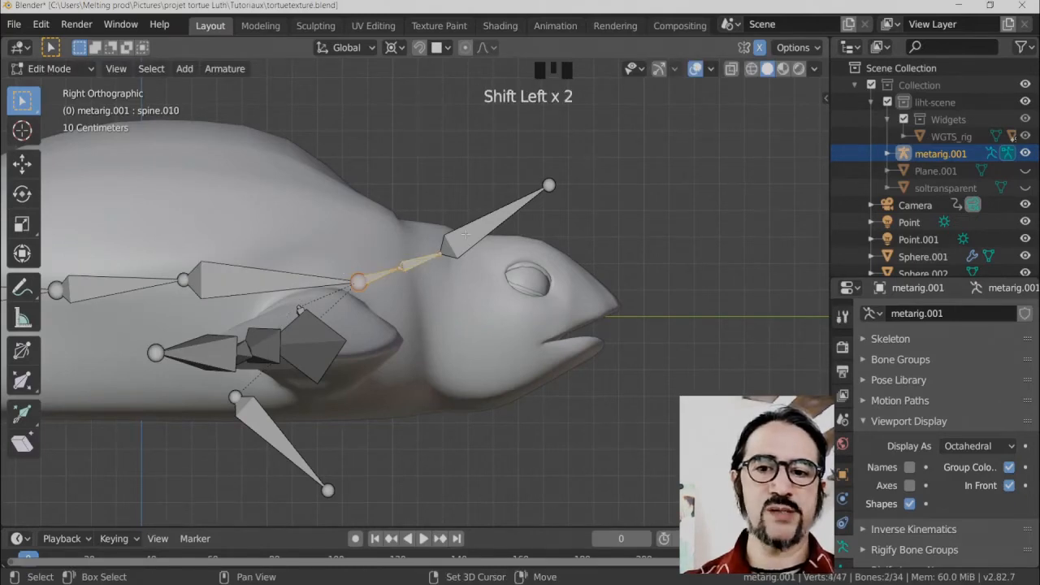
pyautogui.keyDown('shift'); pyautogui.click(495, 239); pyautogui.keyUp('shift')
pyautogui.press('g')
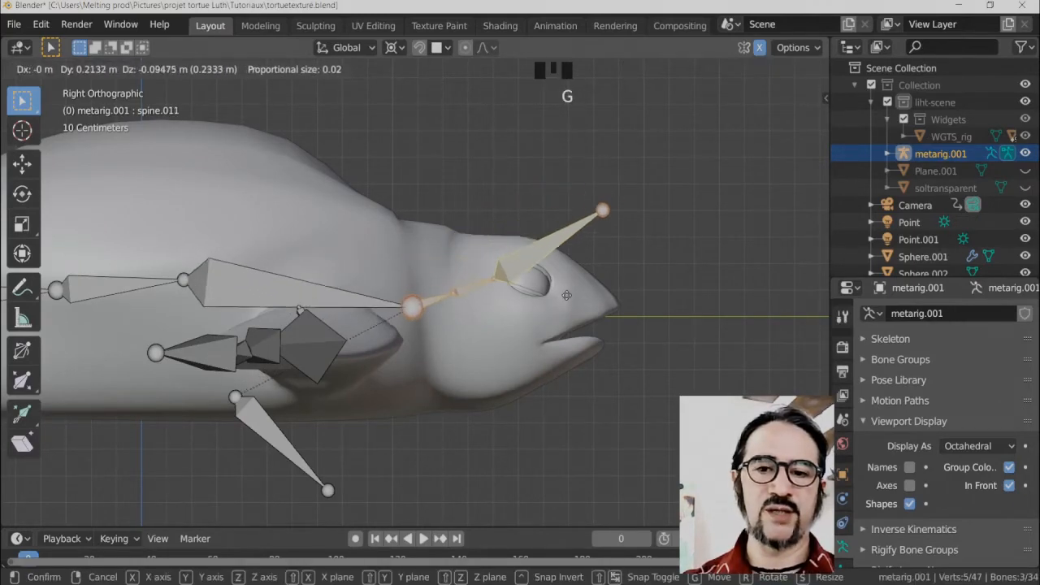
pyautogui.click(566, 308)
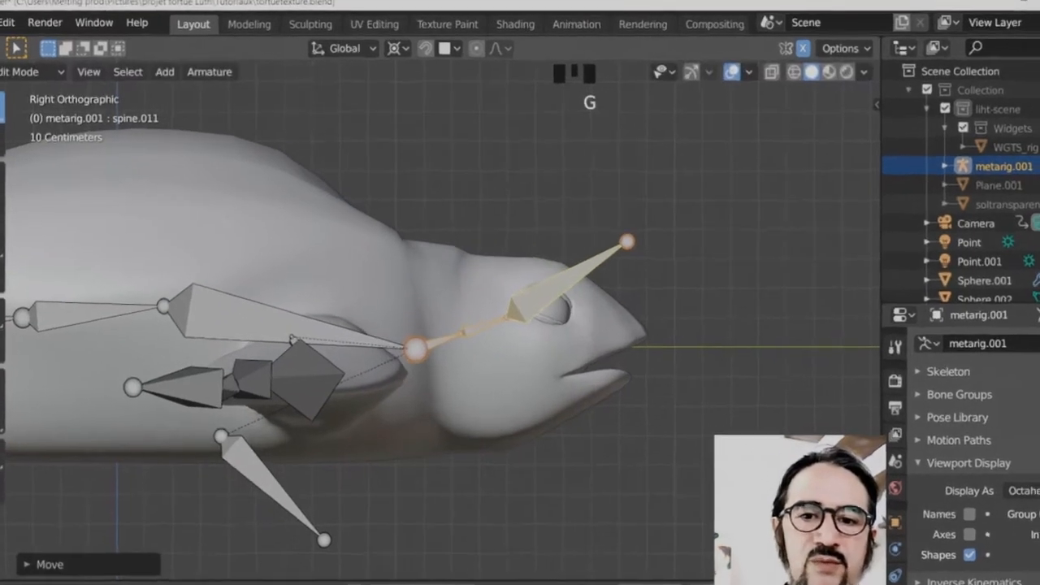
# Set the transform pivot point to Median Point and rotate the selected neck and head bones downward until the neck is nearly level.
pyautogui.press('r')
pyautogui.click(667, 396)
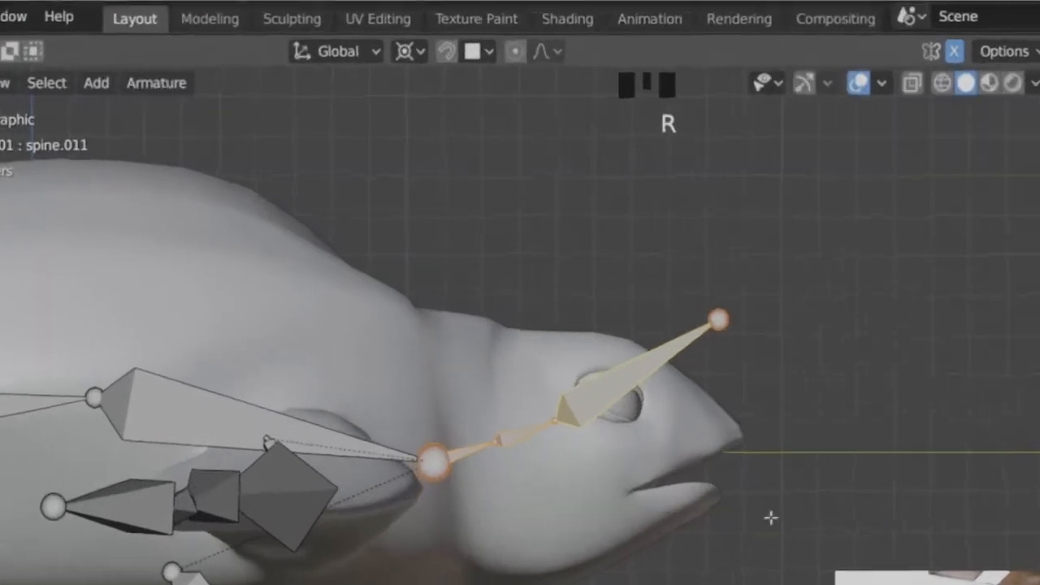
pyautogui.click(418, 54)
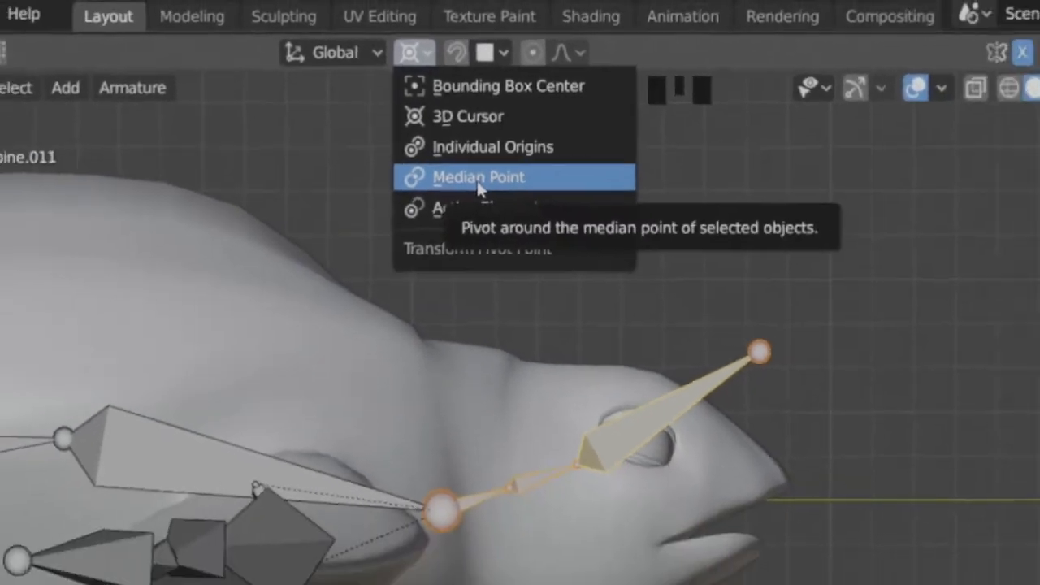
pyautogui.click(512, 217)
pyautogui.press('r')
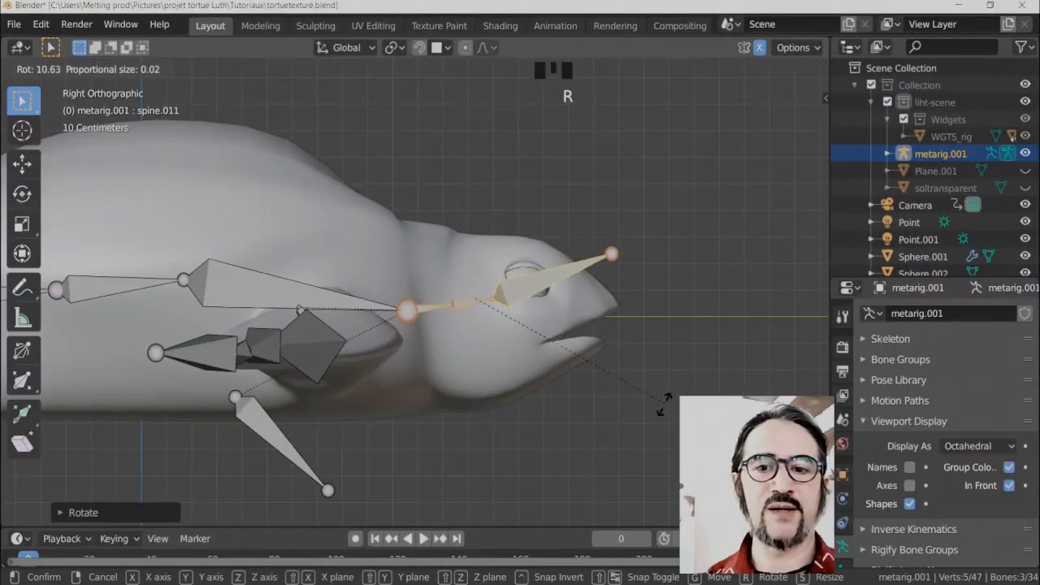
pyautogui.click(649, 432)
# Rotate the spine.011 head bone down until nearly level and move it back and down inside the turtle's head.
pyautogui.scroll(4, 629, 404)
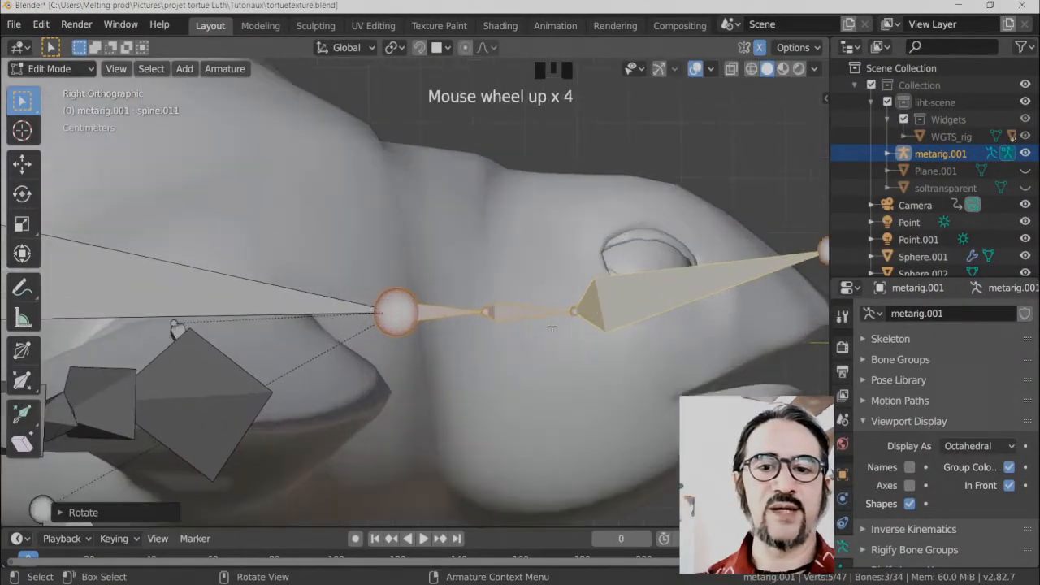
pyautogui.click(642, 297)
pyautogui.press('r')
pyautogui.click(705, 362)
pyautogui.press('g')
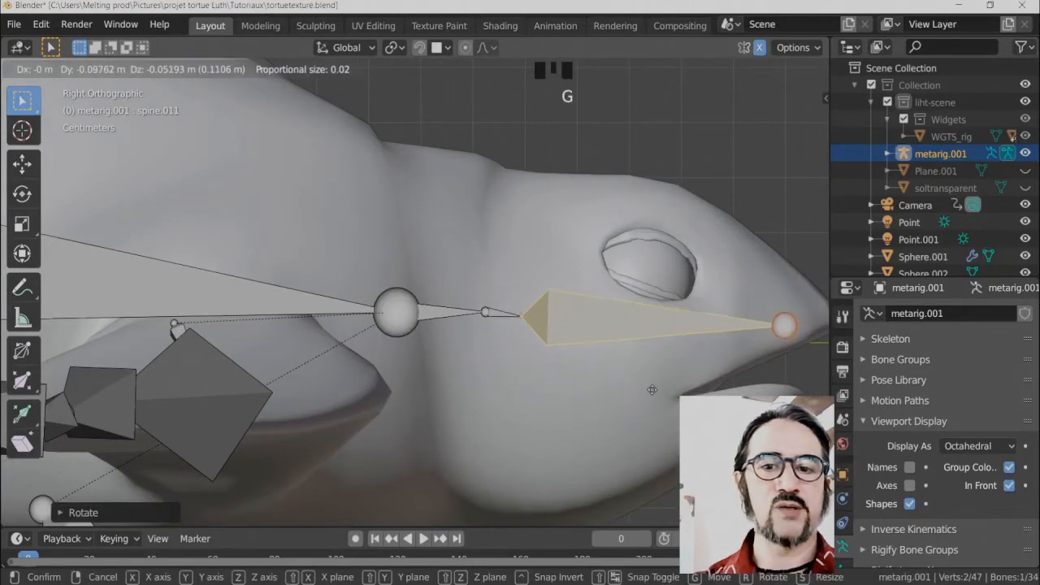
pyautogui.click(477, 330)
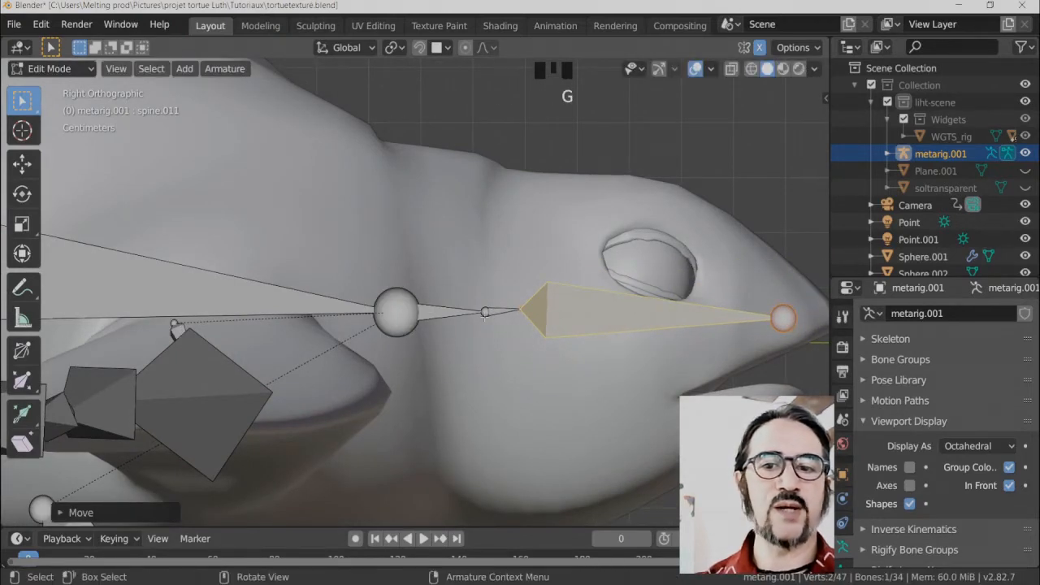
# Move the two joints at the ends of spine.010 back toward the neck base, shortening the neck bones.
pyautogui.click(485, 313)
pyautogui.press('g')
pyautogui.click(475, 325)
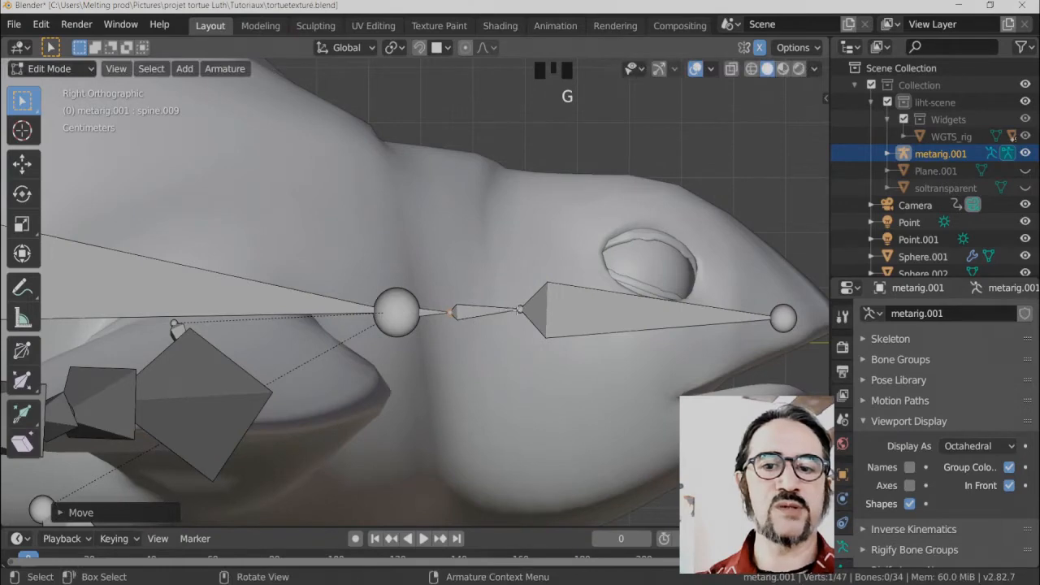
pyautogui.press('g')
pyautogui.click(446, 315)
pyautogui.press('g')
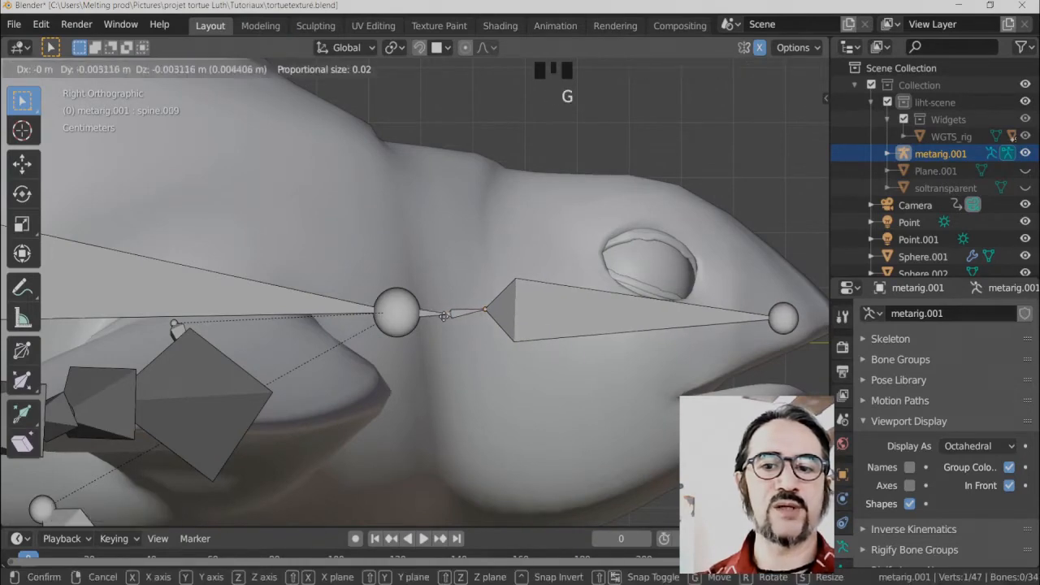
pyautogui.click(437, 314)
pyautogui.click(488, 312)
pyautogui.press('g')
pyautogui.click(481, 319)
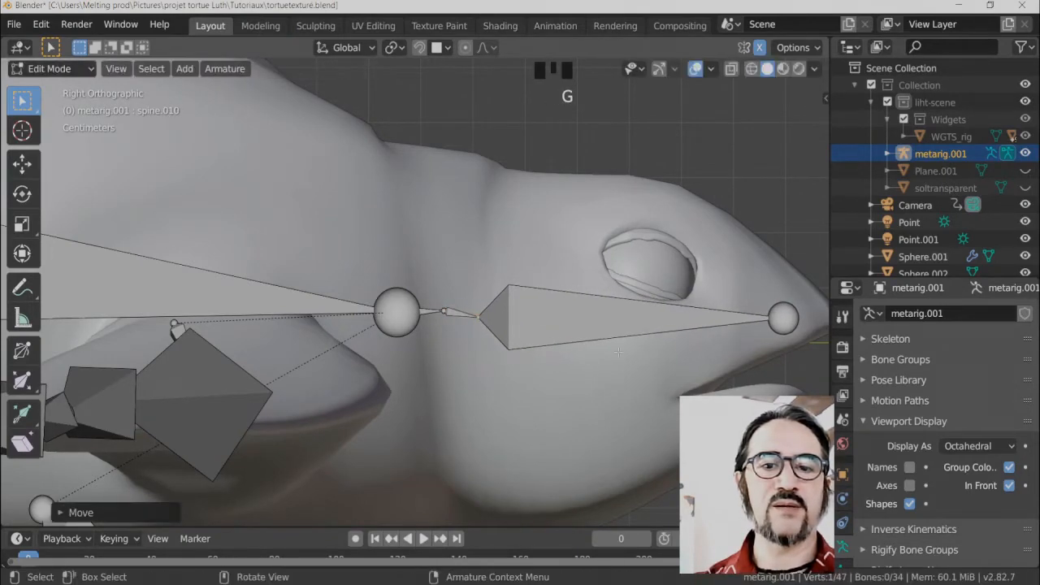
# Move the tip of the spine.011 head bone forward to the tip of the turtle's upper beak.
pyautogui.scroll(-2, 619, 351)
pyautogui.keyDown('shift'); pyautogui.moveTo(618, 352); pyautogui.dragTo(454, 343, button='middle'); pyautogui.keyUp('shift')
pyautogui.click(508, 304)
pyautogui.press('g')
pyautogui.click(528, 303)
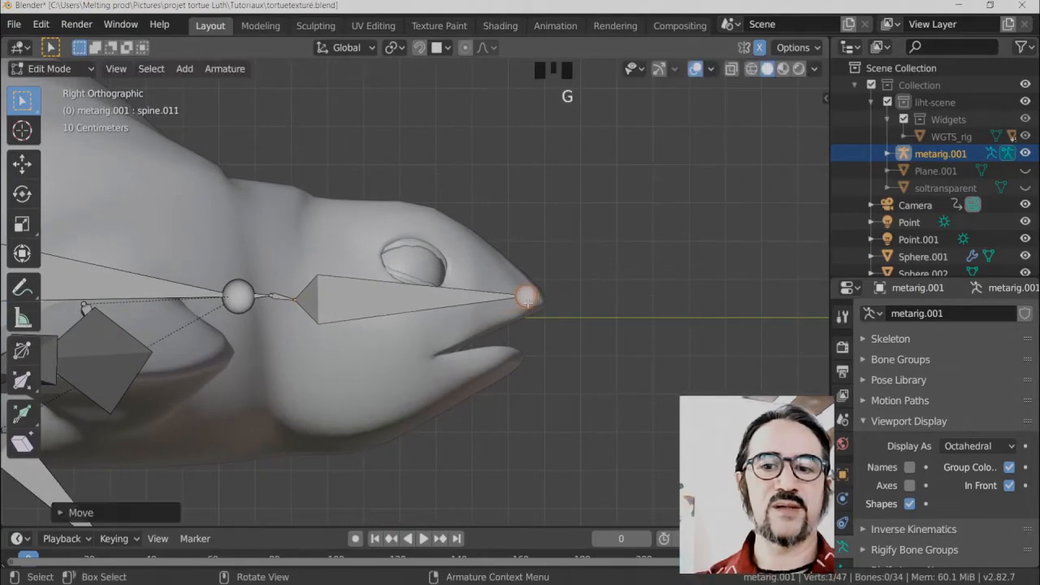
# Check the head bone placement in perspective and save the file.
pyautogui.moveTo(528, 303); pyautogui.dragTo(382, 356, button='middle')
pyautogui.scroll(-4, 364, 368)
pyautogui.scroll(7, 353, 365)
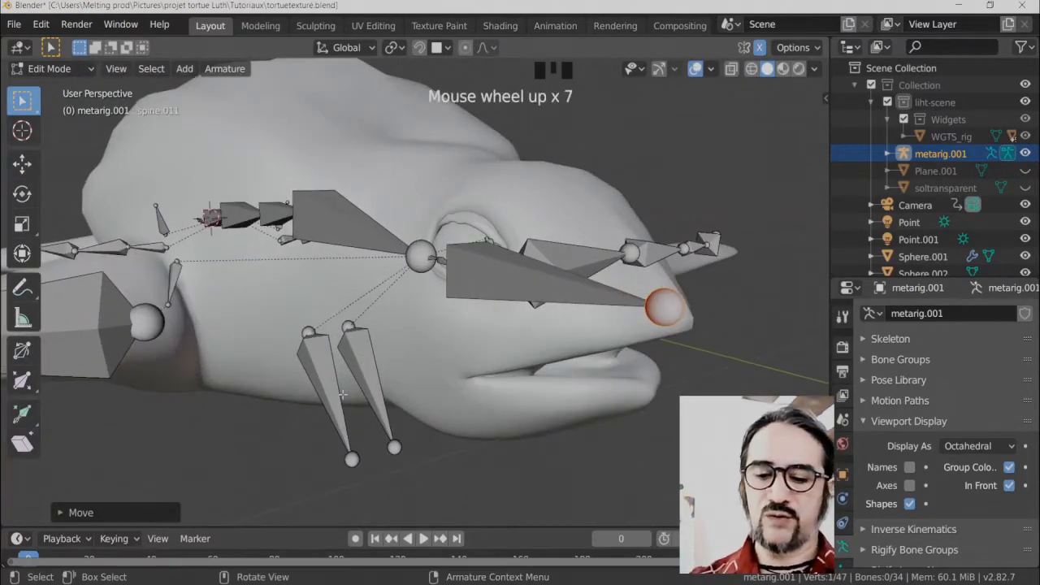
pyautogui.hotkey('ctrl', 's')
pyautogui.keyDown('ctrl'); pyautogui.scroll(-2, 388, 329); pyautogui.keyUp('ctrl')
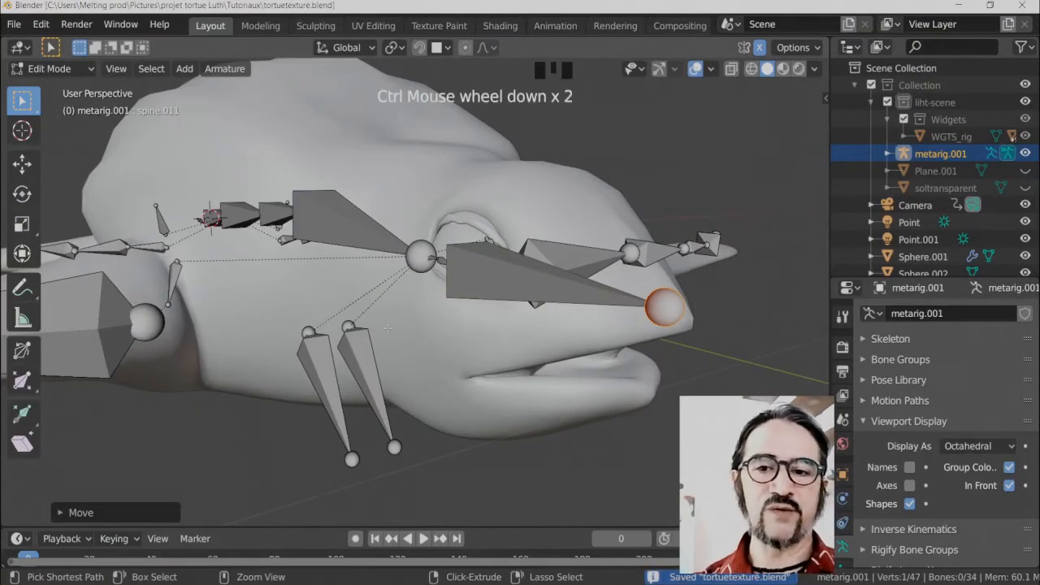
pyautogui.keyDown('ctrl'); pyautogui.scroll(-2, 388, 328); pyautogui.keyUp('ctrl')
# Examine how the meta-rig's limb bones, including front_toe.R, sit in the flippers from several angles.
pyautogui.scroll(-6, 388, 328)
pyautogui.moveTo(388, 329); pyautogui.dragTo(656, 244, button='middle')
pyautogui.moveTo(455, 342); pyautogui.dragTo(473, 352, button='middle')
pyautogui.click(129, 474)
pyautogui.scroll(-3, 278, 388)
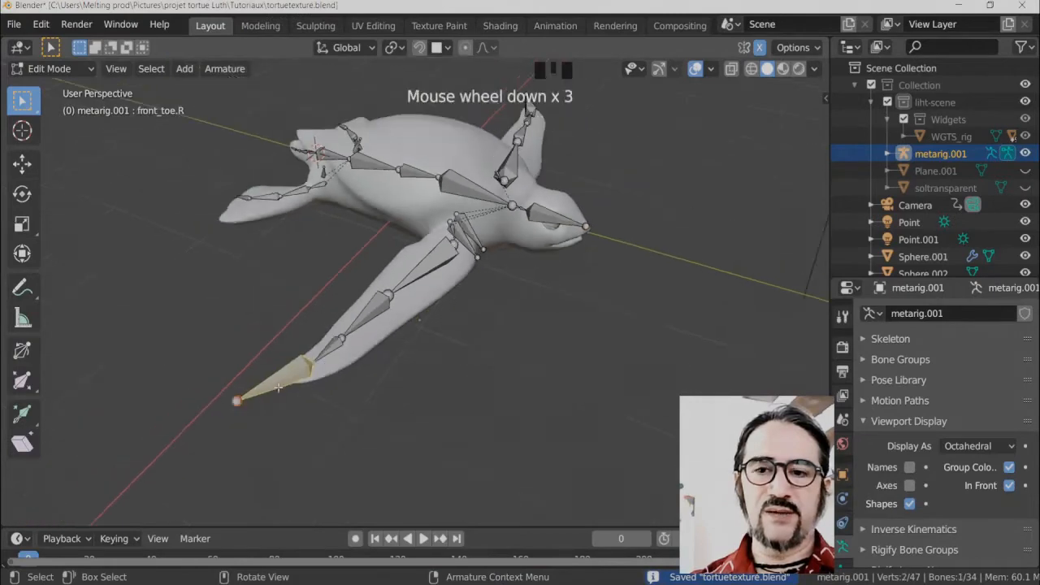
pyautogui.moveTo(278, 388); pyautogui.dragTo(498, 334, button='middle')
pyautogui.click(617, 264)
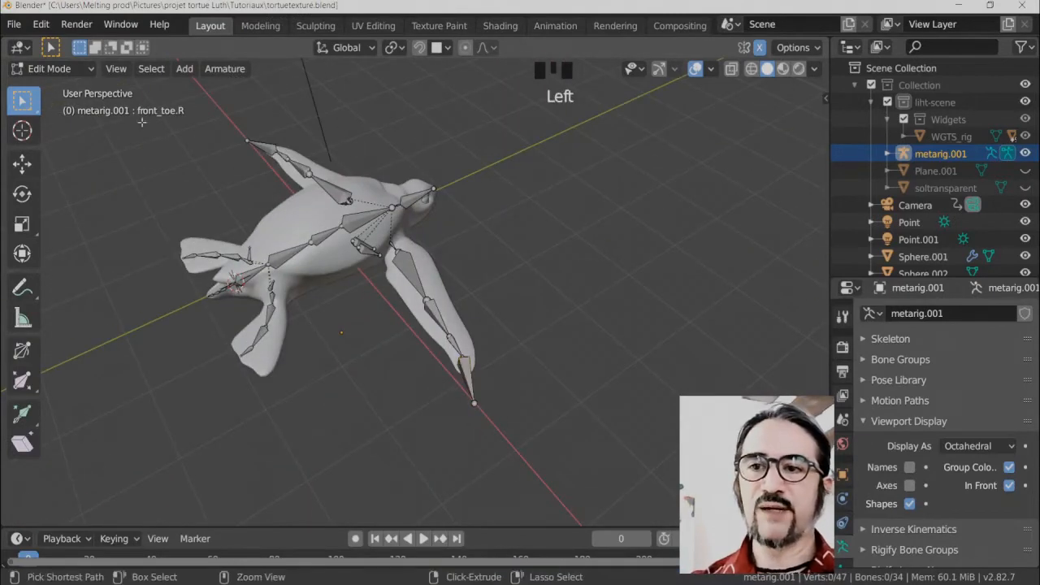
pyautogui.click(71, 72)
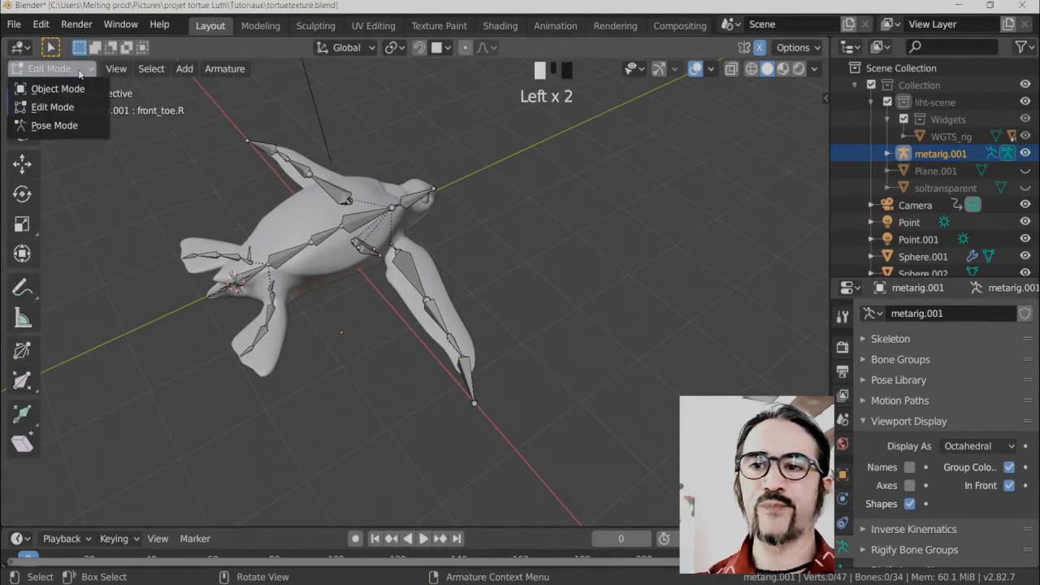
pyautogui.click(78, 70)
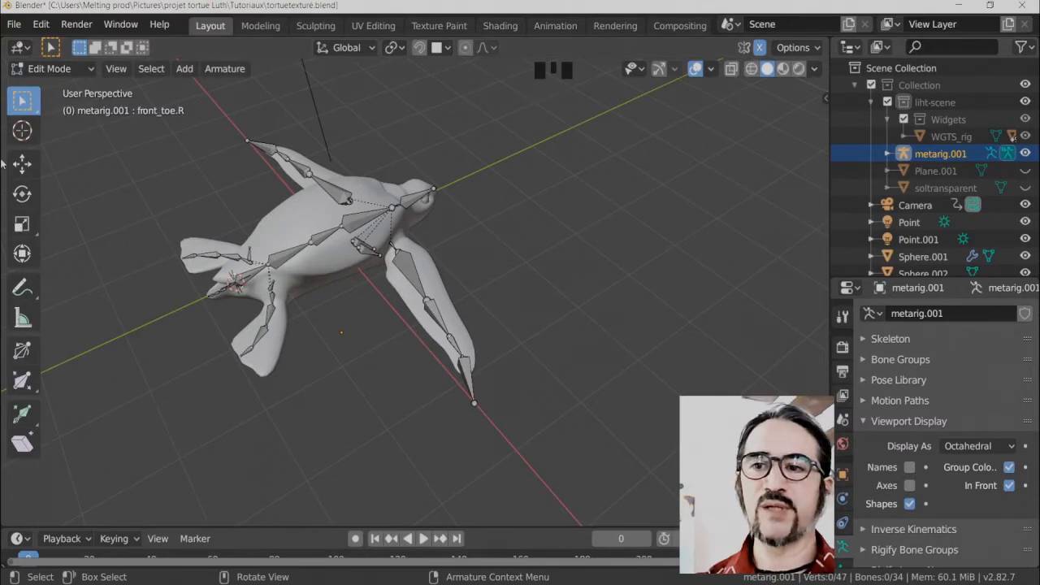
# Place the 3D cursor in empty space beside the turtle's head and try adding an armature there in Edit Mode.
pyautogui.click(22, 130)
pyautogui.click(529, 265)
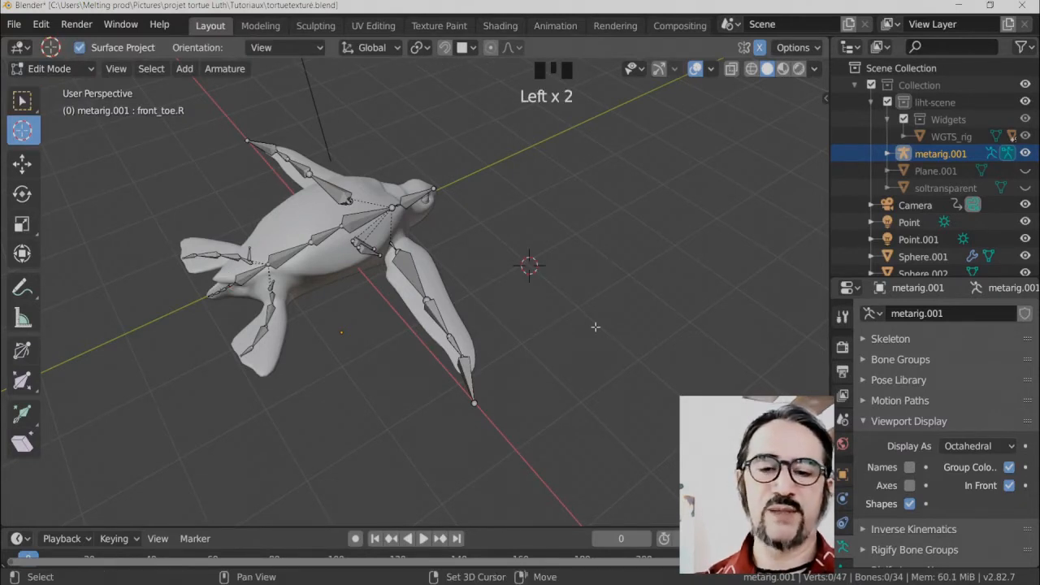
pyautogui.hotkey('shift', 'a')
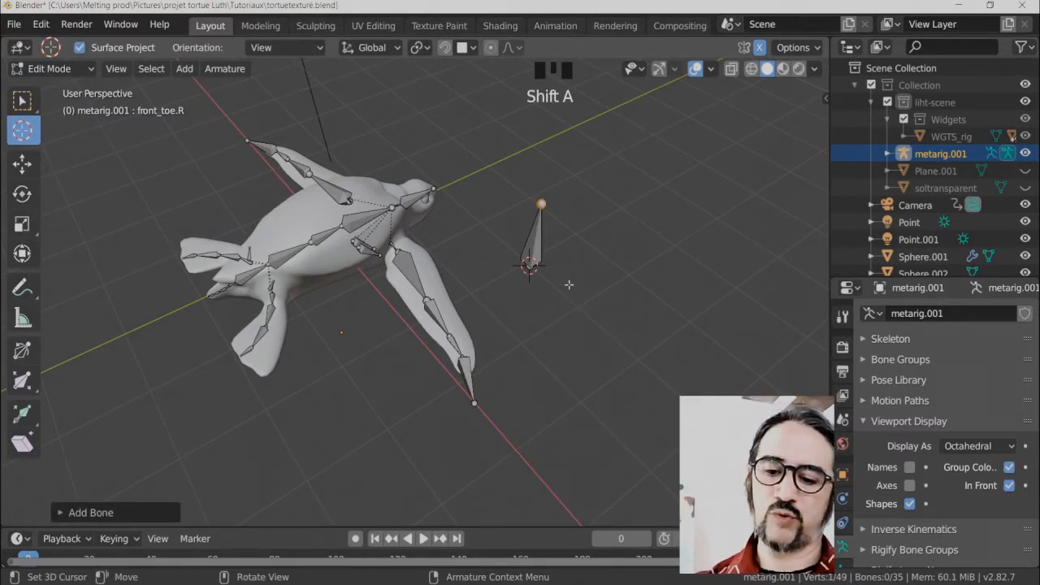
pyautogui.hotkey('ctrl', 'z')
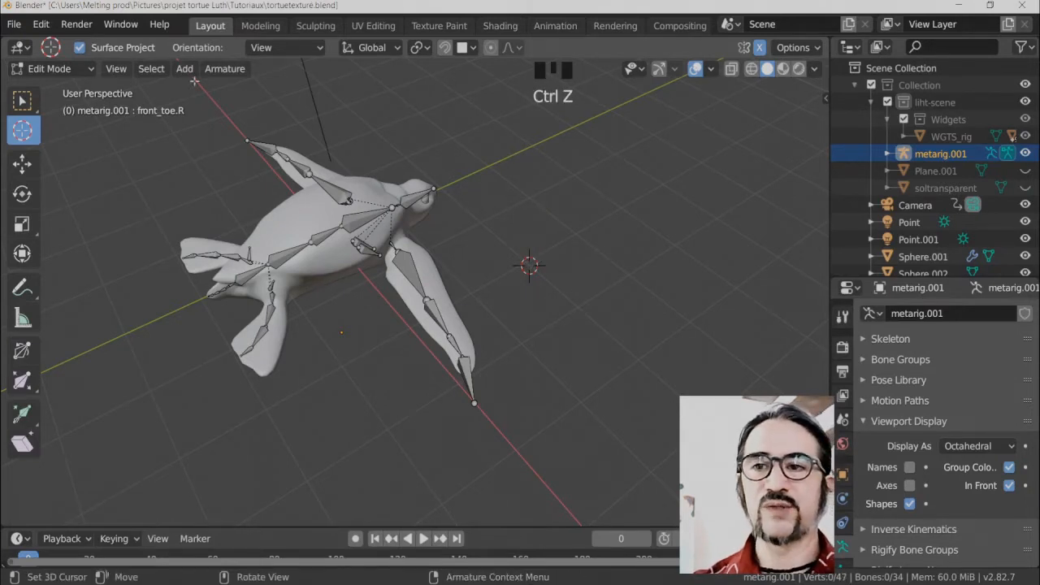
# Switch to Object Mode and add a Basic Quadruped (Meta-Rig) at the 3D cursor.
pyautogui.click(64, 68)
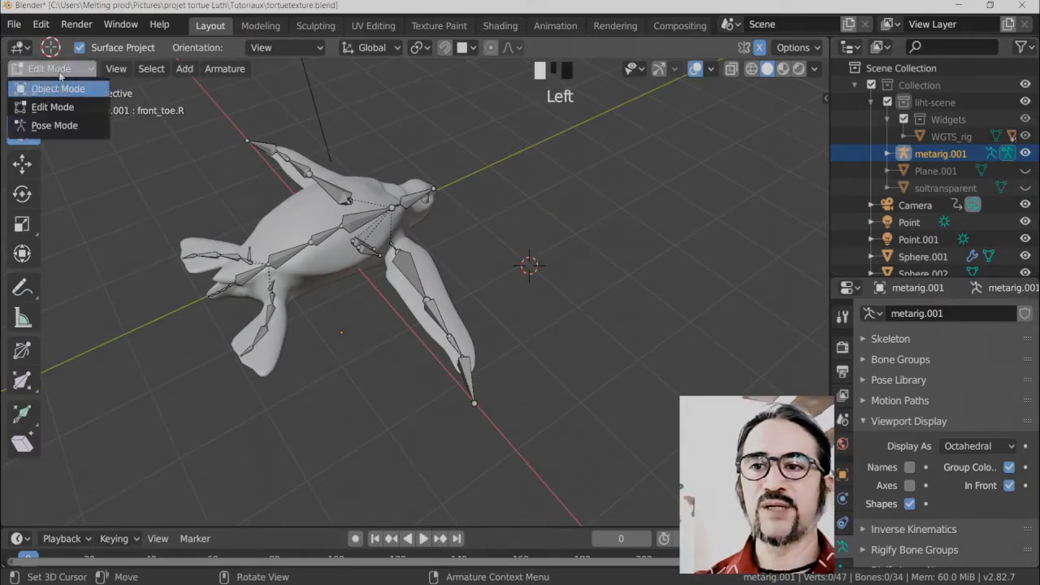
pyautogui.click(58, 89)
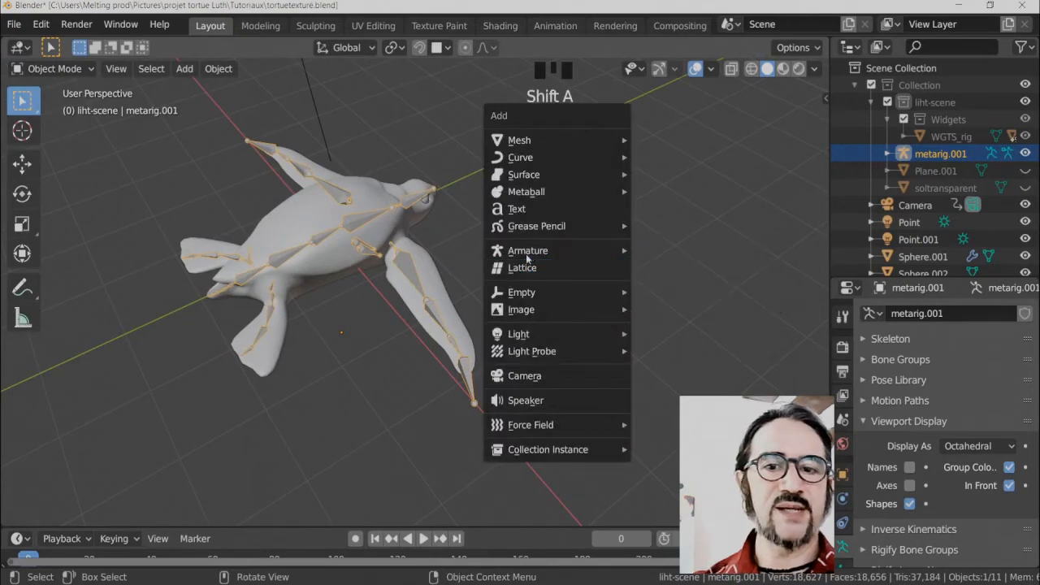
pyautogui.moveTo(574, 252)
pyautogui.moveTo(666, 301)
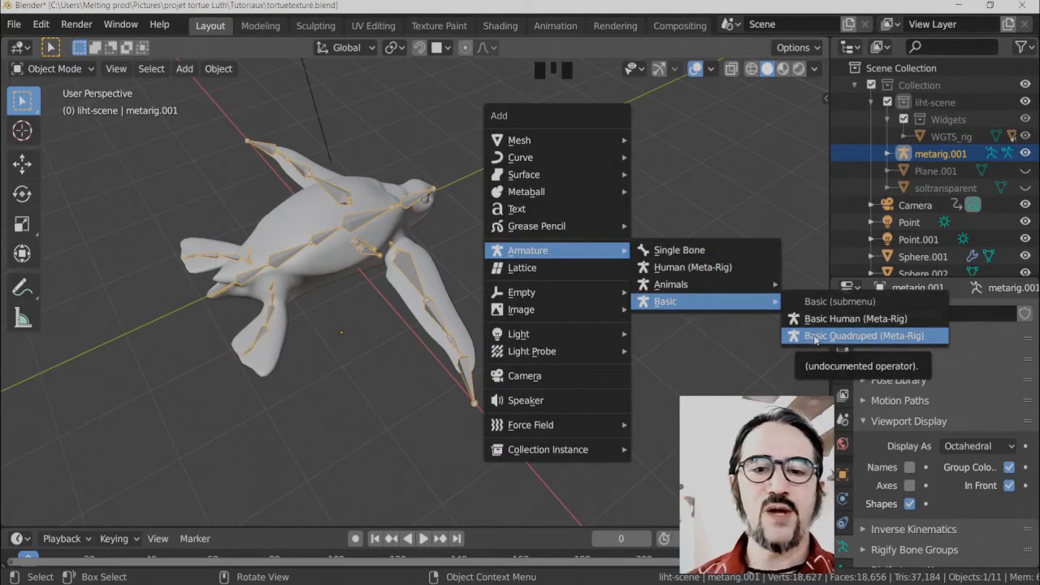
pyautogui.click(855, 340)
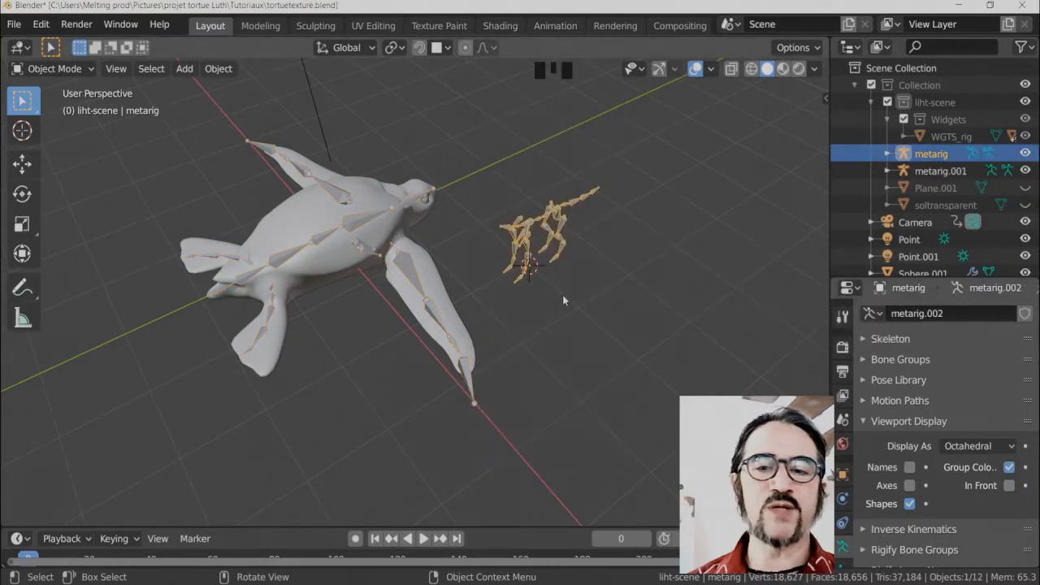
# Examine the leg bone structure of the new quadruped meta-rig up close from the right side.
pyautogui.scroll(4, 562, 297)
pyautogui.moveTo(565, 286); pyautogui.dragTo(603, 324, button='middle')
pyautogui.press('KP_3')
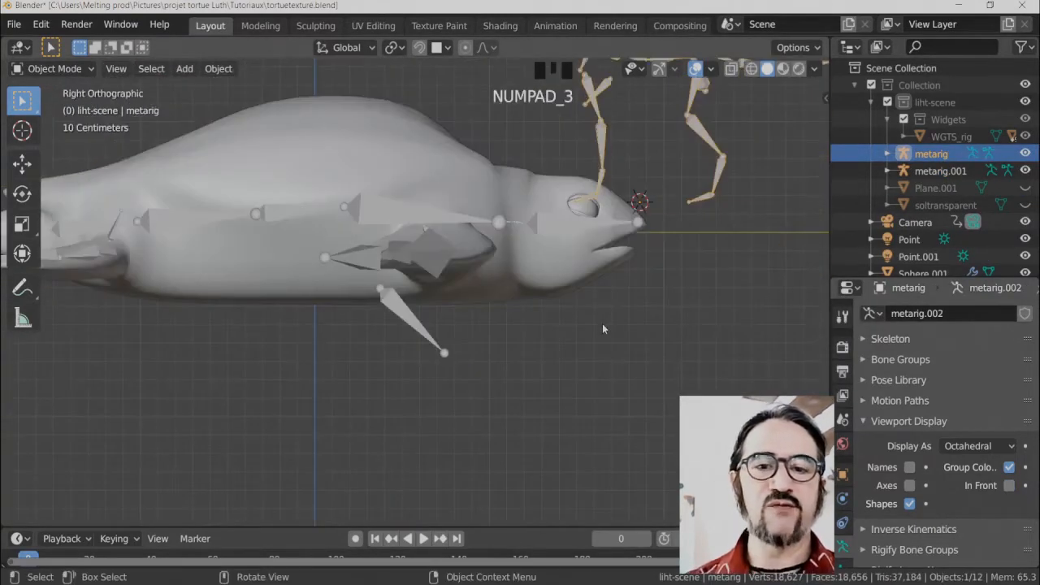
pyautogui.keyDown('ctrl'); pyautogui.moveTo(637, 290); pyautogui.dragTo(518, 344, button='middle'); pyautogui.keyUp('ctrl')
pyautogui.keyDown('ctrl'); pyautogui.scroll(3, 565, 330); pyautogui.keyUp('ctrl')
pyautogui.scroll(2, 559, 343)
pyautogui.scroll(3, 569, 398)
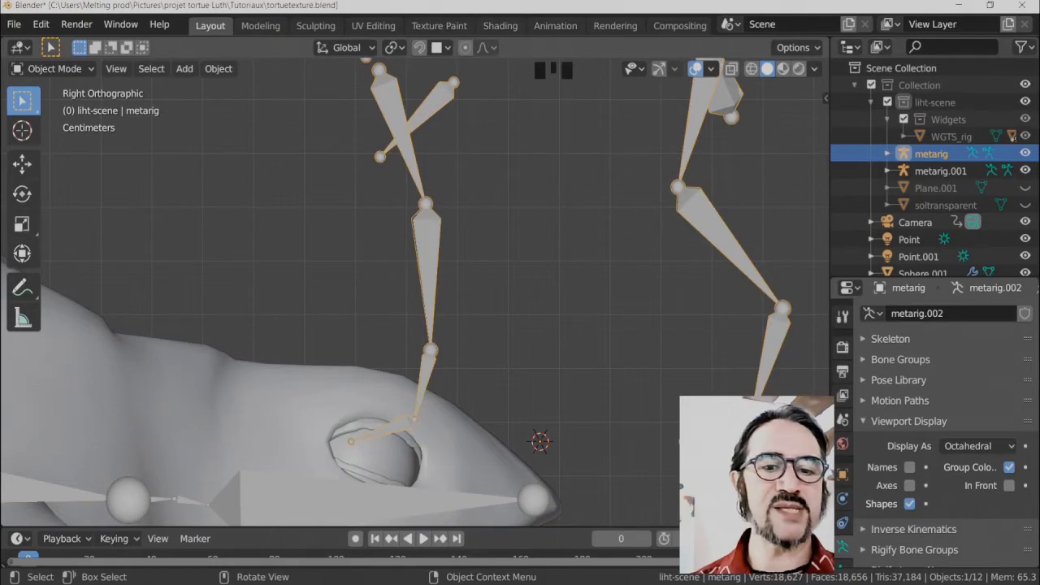
pyautogui.scroll(-7, 622, 411)
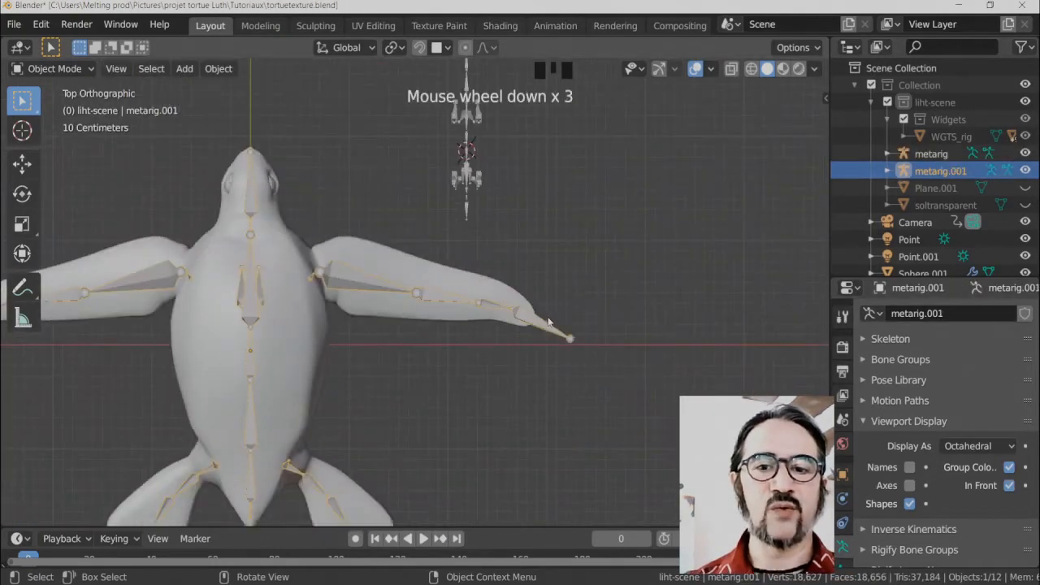
# Edit metarig.001 in top view and move the end of the front_toe.R bone inward to the tip of the front flipper.
pyautogui.click(532, 329)
pyautogui.click(558, 337)
pyautogui.scroll(3, 557, 337)
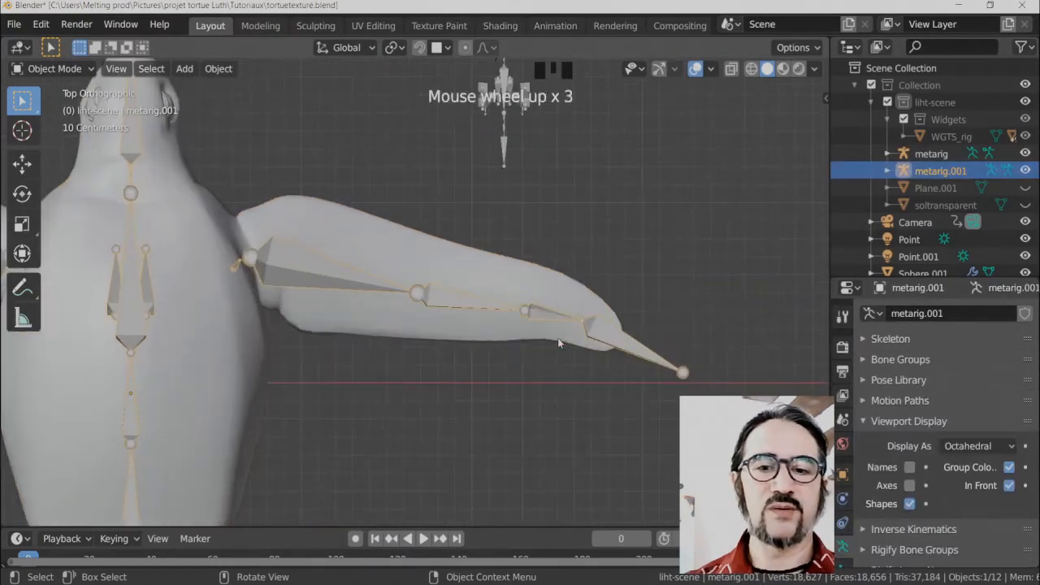
pyautogui.press('Tab')
pyautogui.click(611, 348)
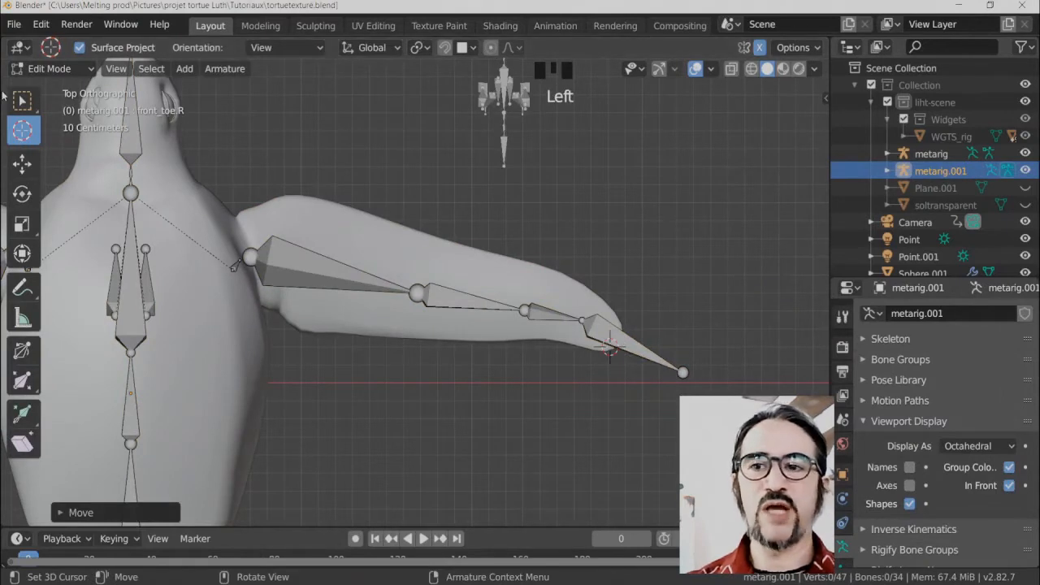
pyautogui.click(22, 100)
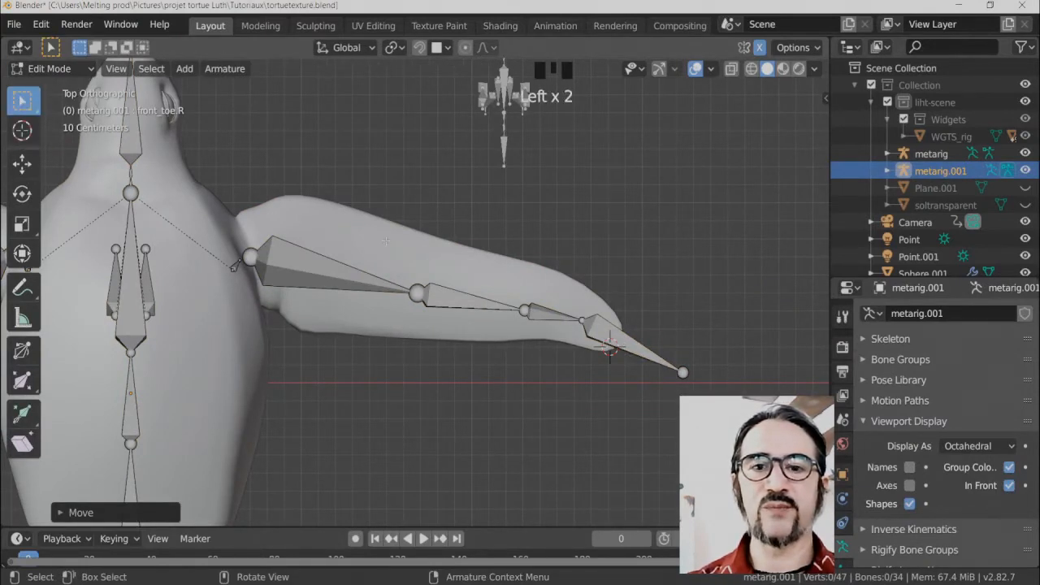
pyautogui.click(661, 372)
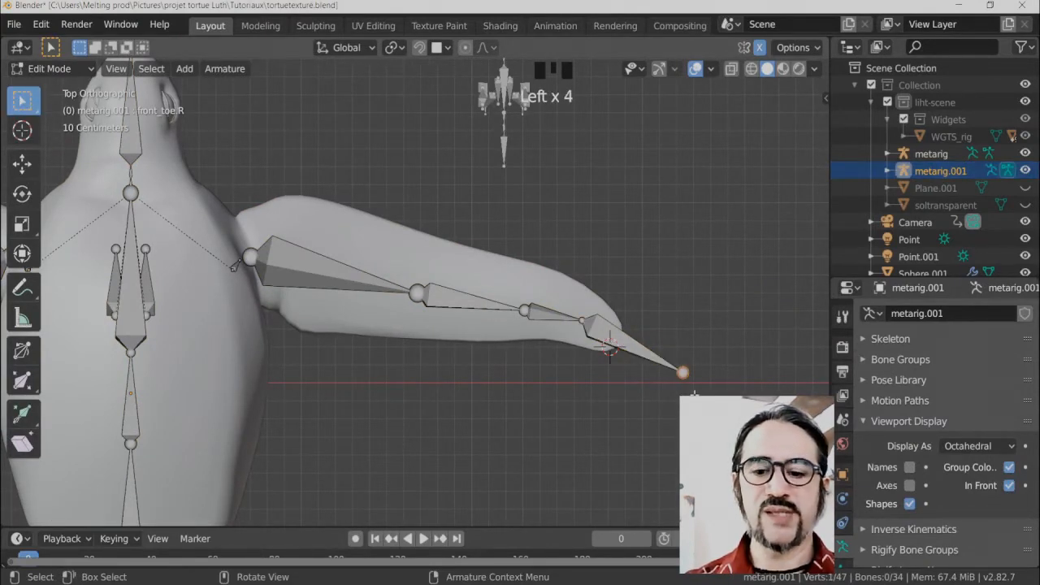
pyautogui.press('g')
pyautogui.click(632, 356)
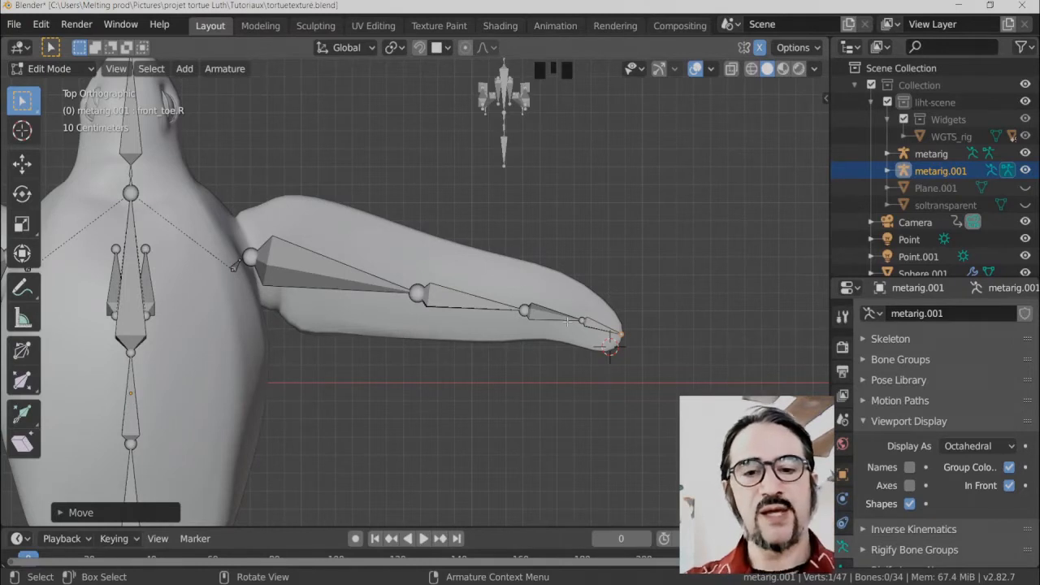
# Move the joints at both ends of front_foot.R slightly toward the body to space the front flipper bones more evenly.
pyautogui.click(583, 325)
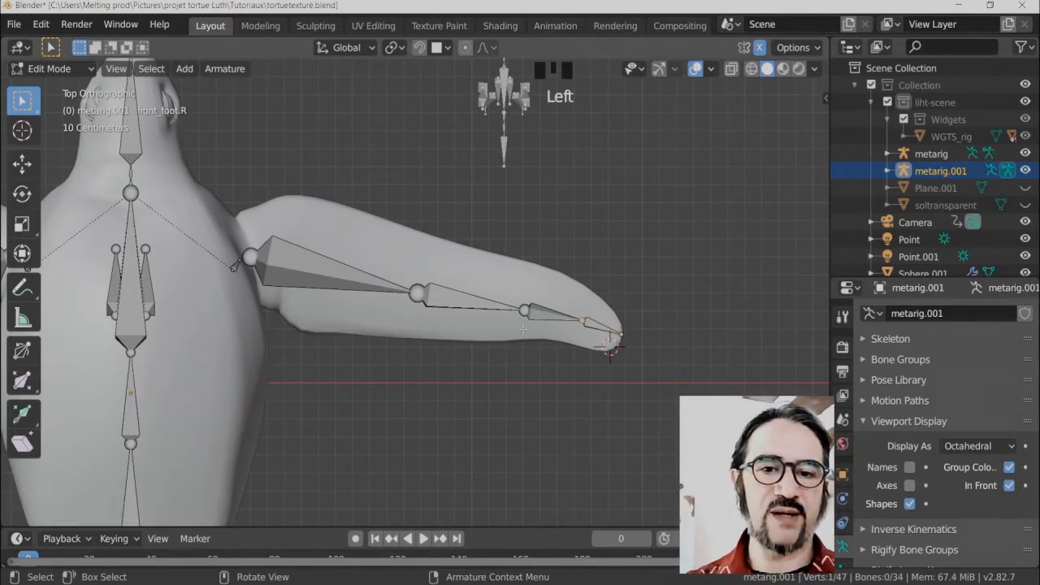
pyautogui.keyDown('shift'); pyautogui.click(530, 312); pyautogui.keyUp('shift')
pyautogui.click(551, 327)
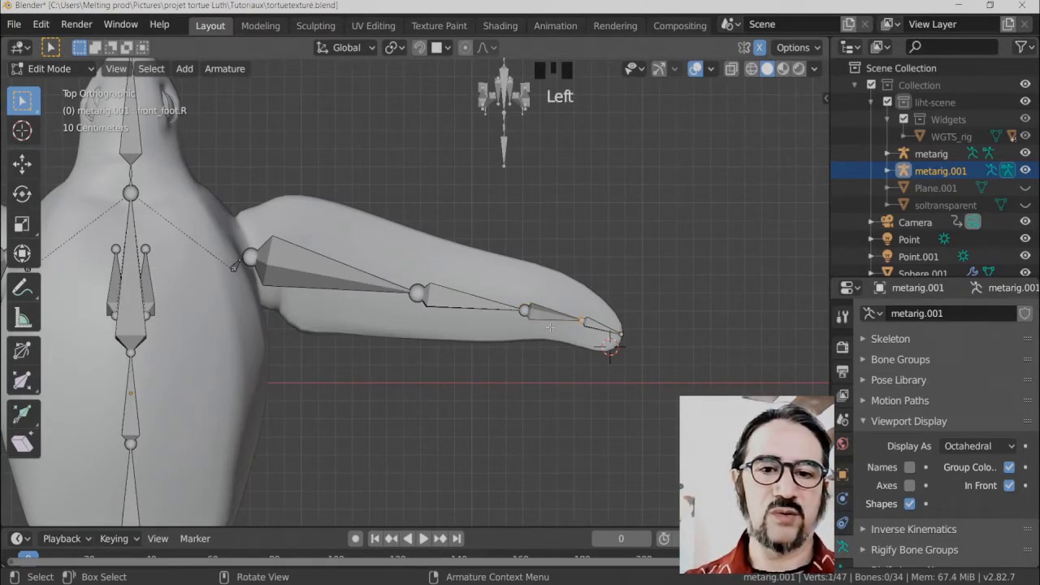
pyautogui.press('g')
pyautogui.click(535, 321)
pyautogui.click(528, 314)
pyautogui.press('g')
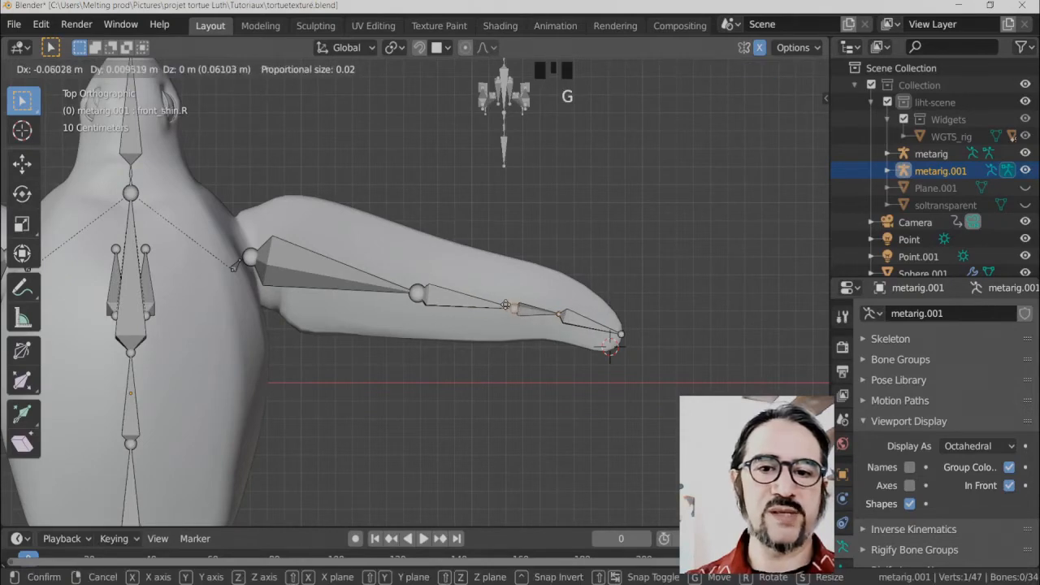
pyautogui.click(502, 310)
# Check the front flipper bones, then move the joint between foot.R and toe.R slightly inward and forward in the rear flipper.
pyautogui.moveTo(550, 409); pyautogui.dragTo(555, 310, button='middle')
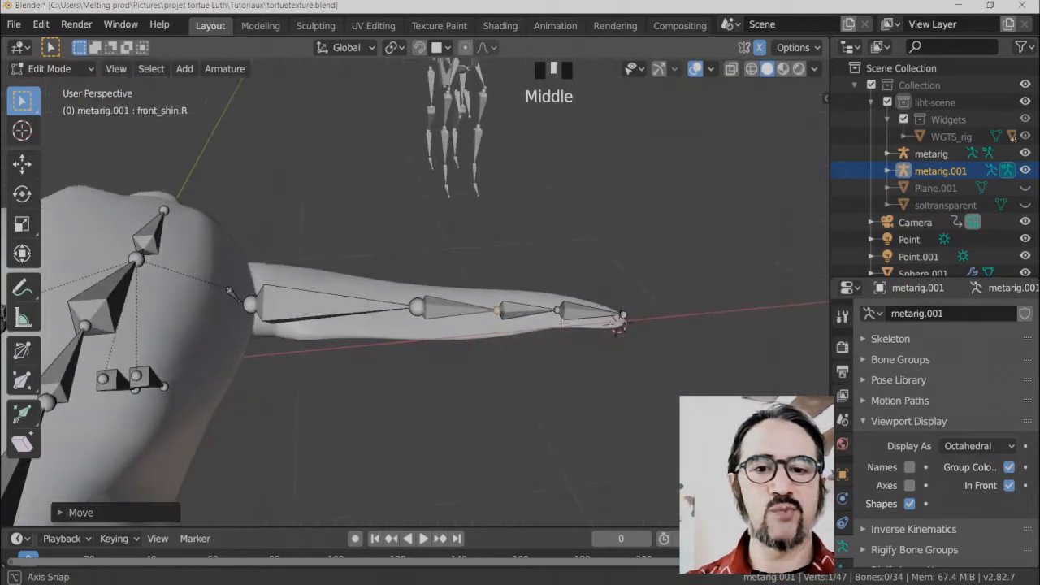
pyautogui.scroll(3, 577, 309)
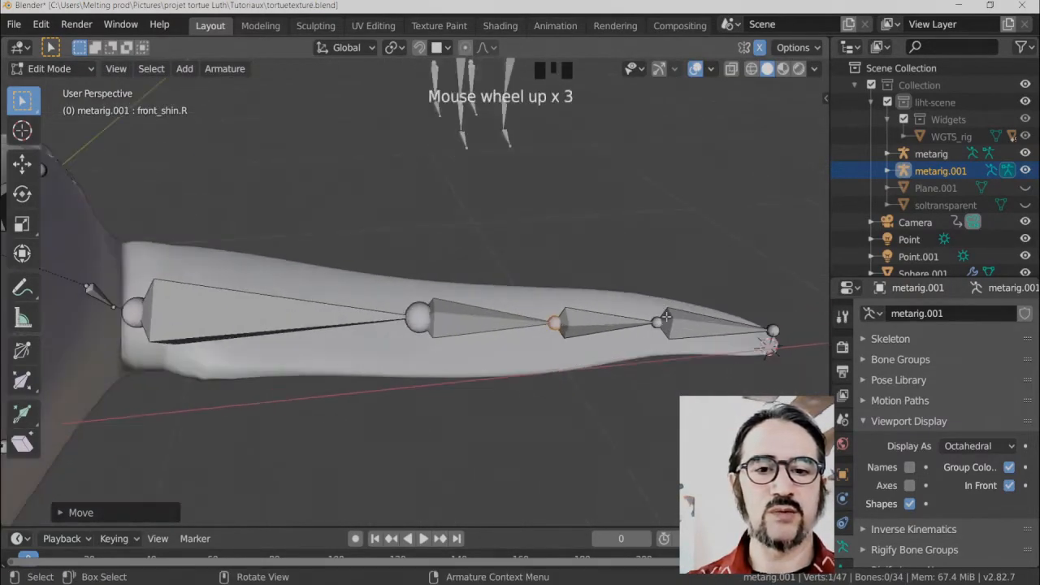
pyautogui.click(666, 317)
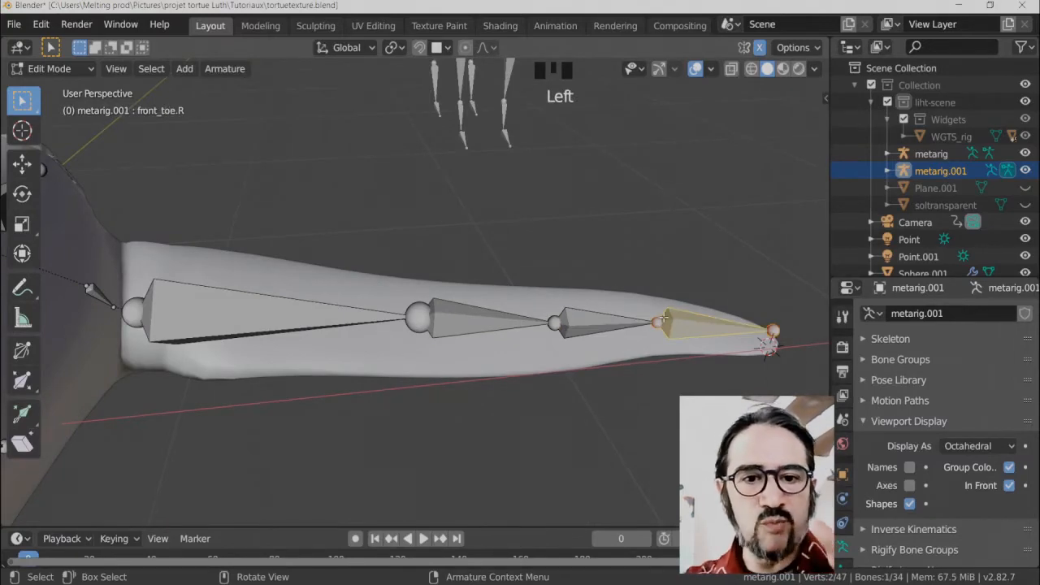
pyautogui.press('KP_7')
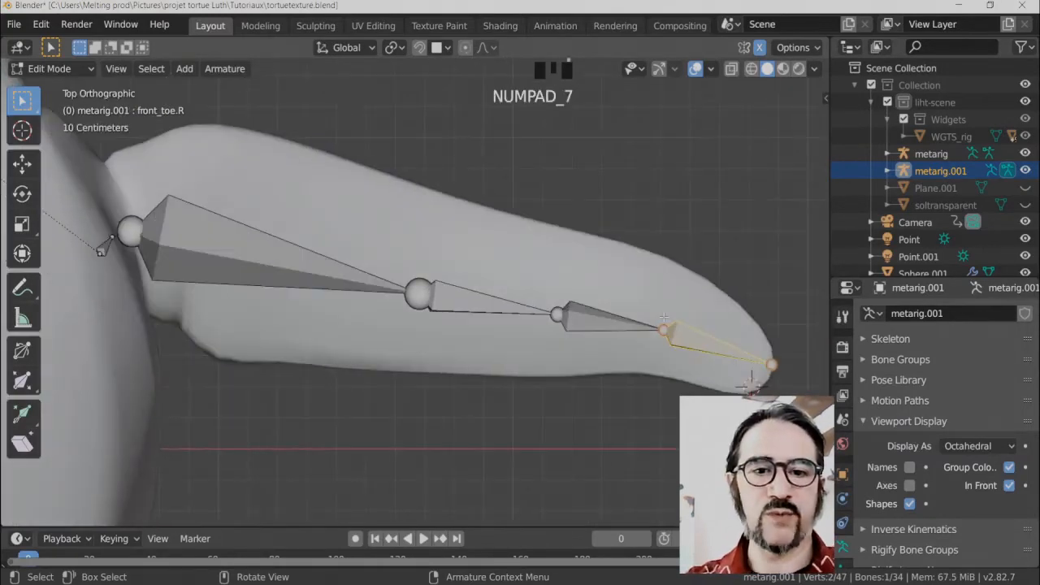
pyautogui.scroll(-3, 668, 332)
pyautogui.keyDown('shift'); pyautogui.moveTo(669, 332); pyautogui.dragTo(541, 269, button='middle'); pyautogui.keyUp('shift')
pyautogui.scroll(5, 378, 351)
pyautogui.keyDown('shift'); pyautogui.moveTo(378, 350); pyautogui.dragTo(425, 328, button='middle'); pyautogui.keyUp('shift')
pyautogui.press('g')
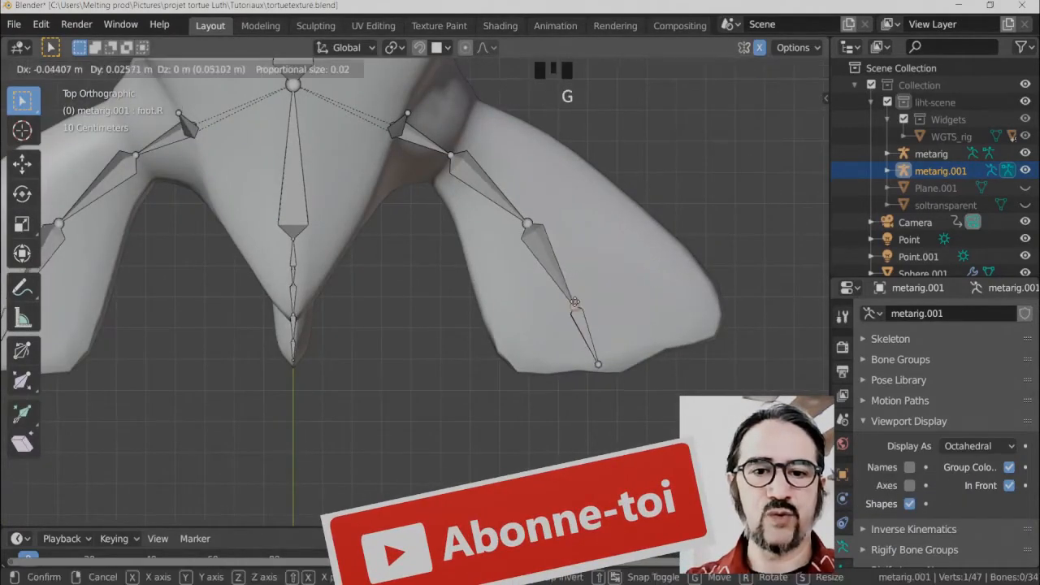
pyautogui.click(572, 297)
# Move the whole toe.R bone slightly outward and forward toward the middle of the rear flipper.
pyautogui.click(581, 326)
pyautogui.click(580, 326)
pyautogui.press('g')
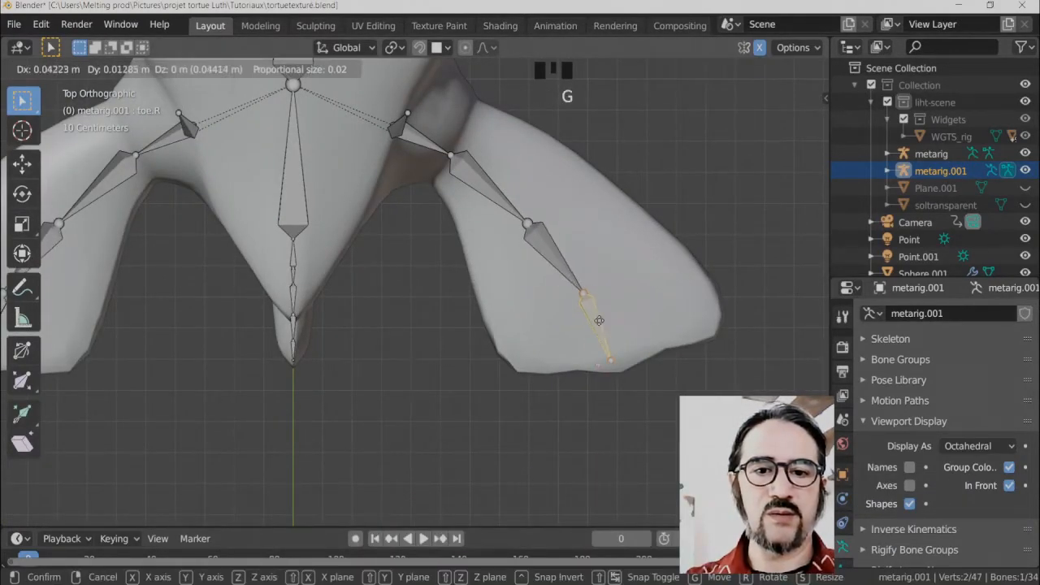
pyautogui.click(601, 317)
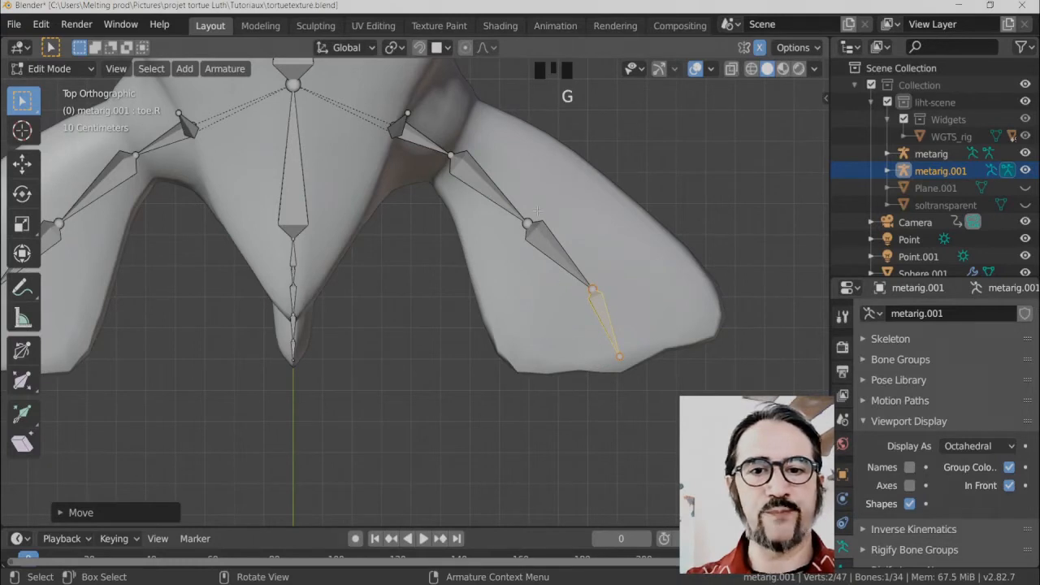
# Move the joint between shin.R and foot.R and the joint between thigh.R and shin.R slightly forward.
pyautogui.click(523, 222)
pyautogui.press('g')
pyautogui.click(542, 216)
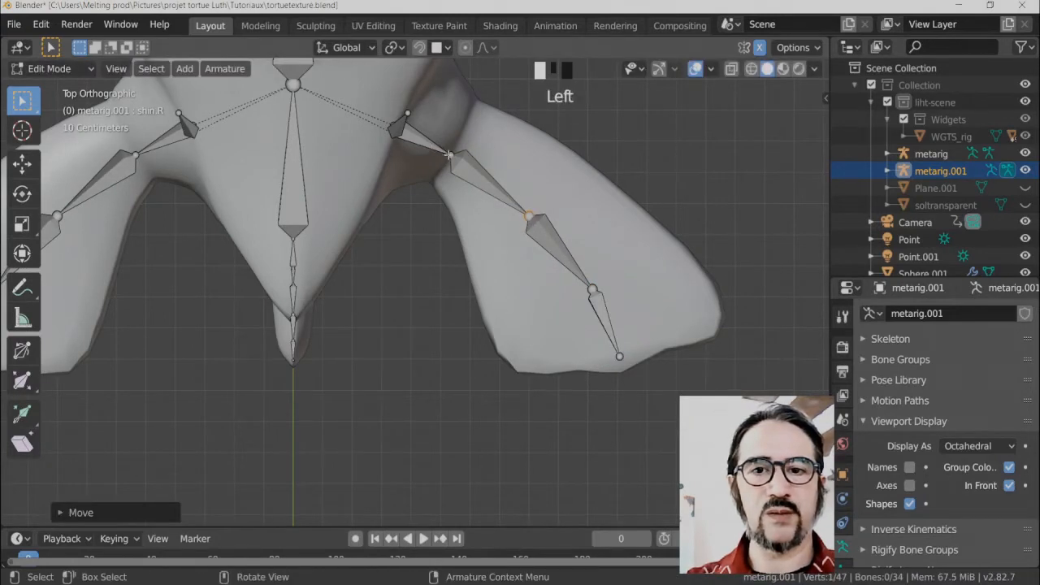
pyautogui.click(448, 154)
pyautogui.press('g')
pyautogui.click(448, 137)
# Move thigh.R outward into the base of the rear flipper, and bring its joint with shin.R back toward the body.
pyautogui.click(448, 136)
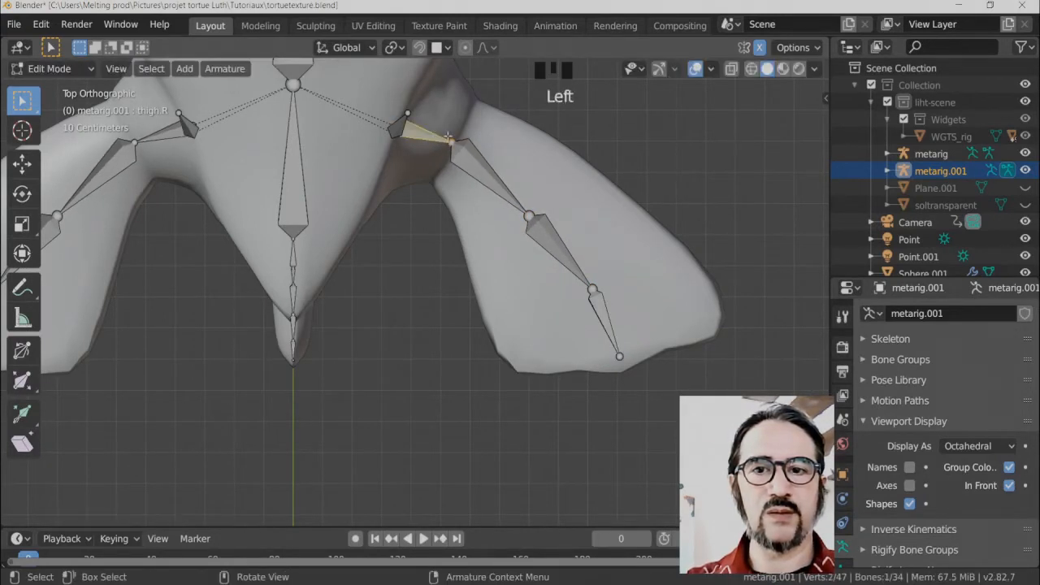
pyautogui.press('g')
pyautogui.click(507, 158)
pyautogui.click(501, 155)
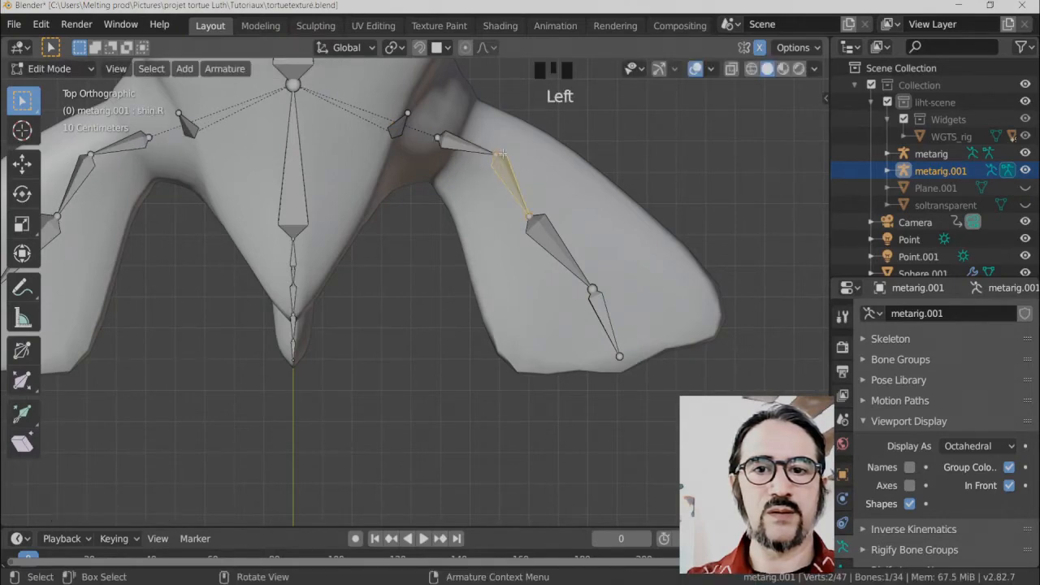
pyautogui.click(497, 150)
pyautogui.press('g')
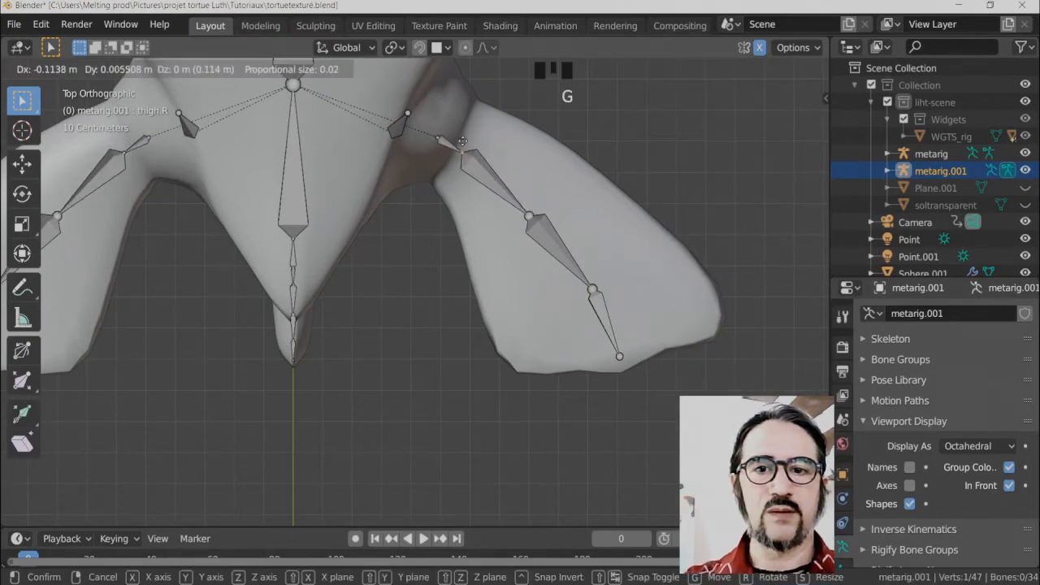
pyautogui.click(492, 312)
# Examine the placement of the front and rear flipper bones inside the turtle from several angles.
pyautogui.moveTo(492, 312); pyautogui.dragTo(508, 231, button='middle')
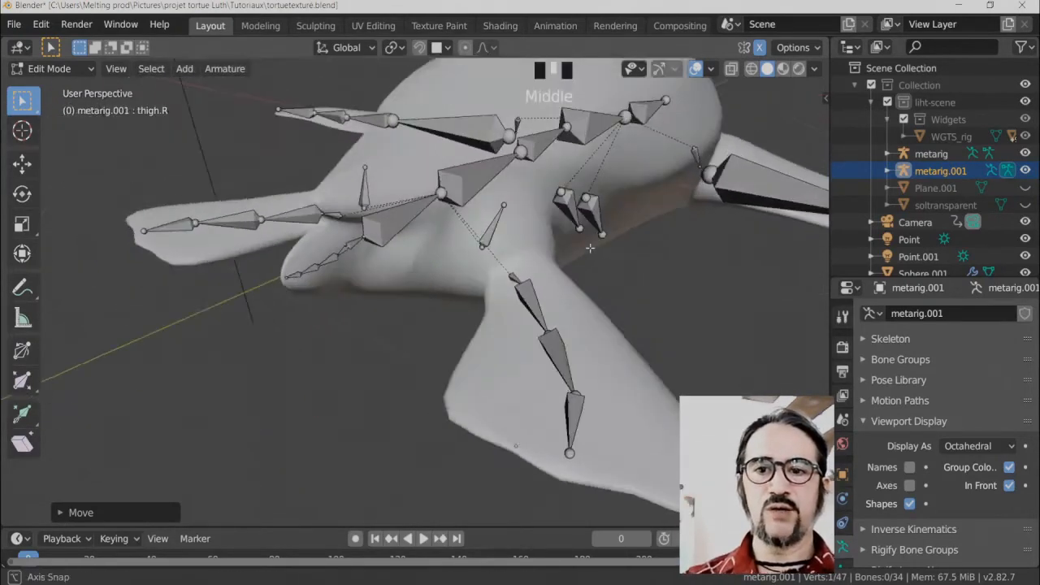
pyautogui.keyDown('ctrl'); pyautogui.scroll(-3, 589, 256); pyautogui.keyUp('ctrl')
pyautogui.scroll(-3, 590, 258)
pyautogui.moveTo(590, 258); pyautogui.dragTo(488, 382, button='middle')
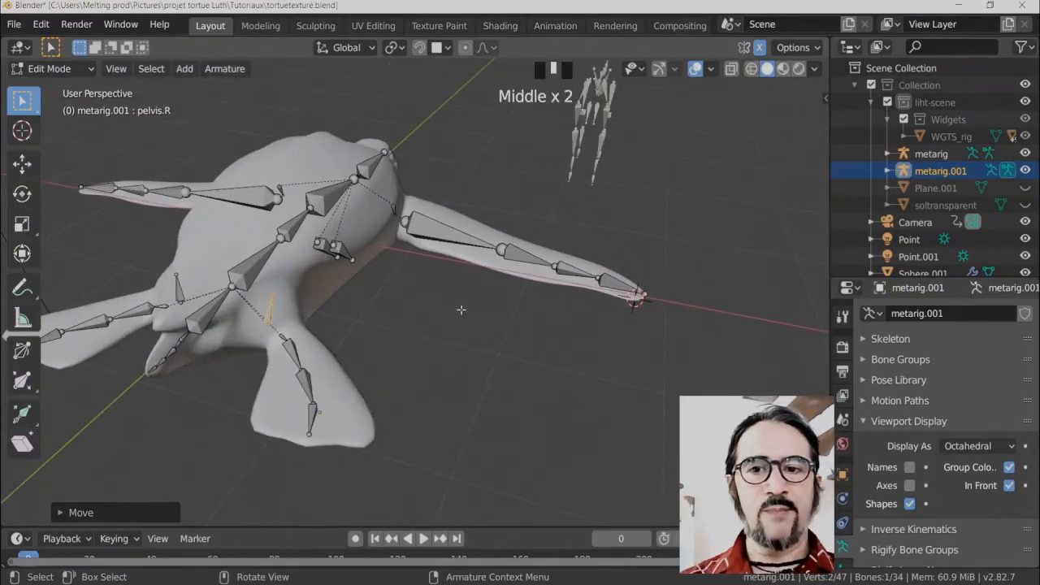
pyautogui.scroll(-1, 411, 170)
pyautogui.moveTo(411, 171); pyautogui.dragTo(475, 243, button='middle')
pyautogui.keyDown('ctrl'); pyautogui.moveTo(476, 244); pyautogui.dragTo(379, 214, button='middle'); pyautogui.keyUp('ctrl')
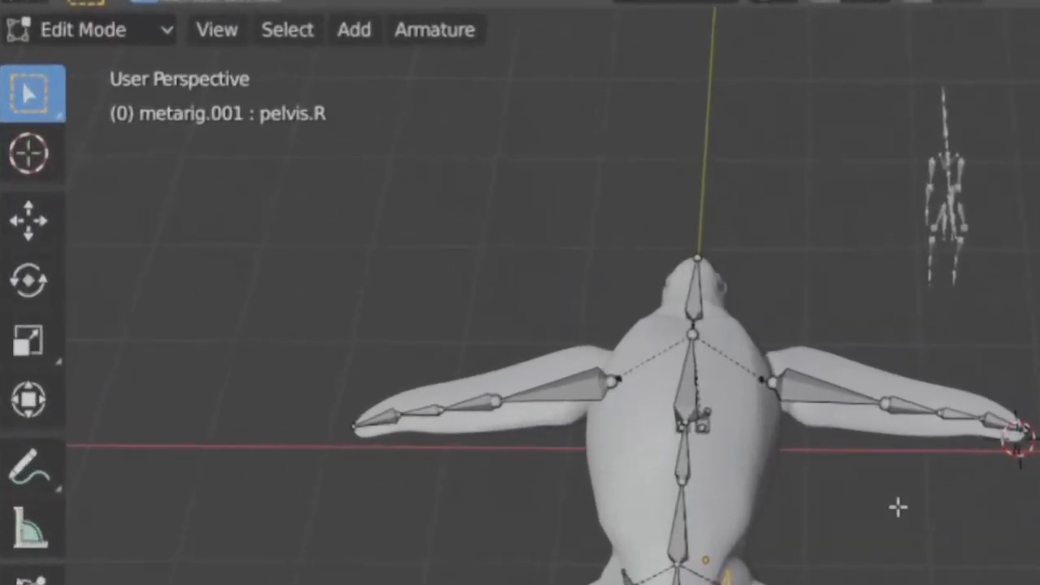
# Switch to Object Mode, apply all transforms to metarig.001 and show the operation's location, rotation and scale options.
pyautogui.click(114, 26)
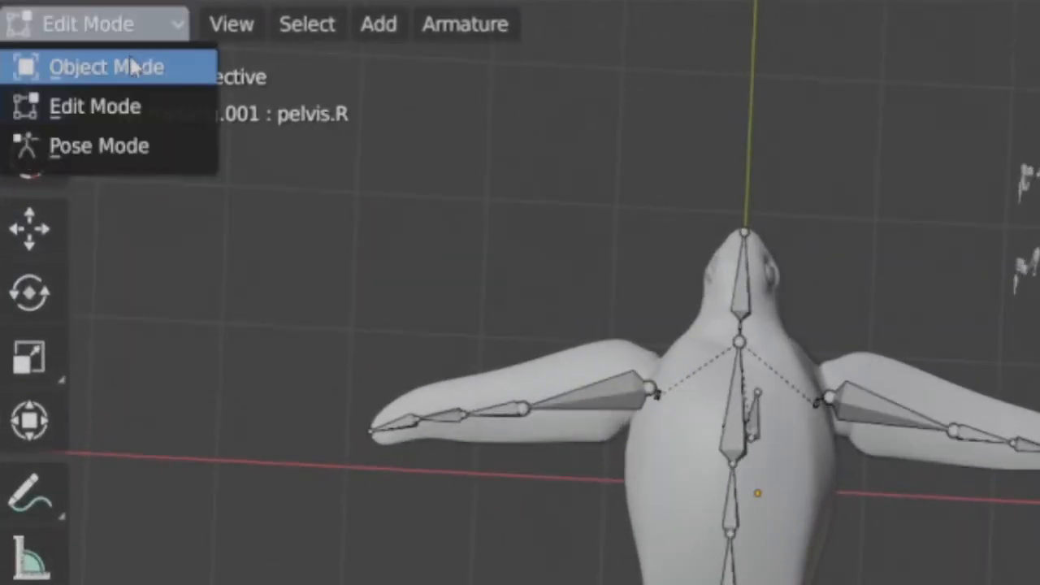
pyautogui.click(130, 65)
pyautogui.click(447, 26)
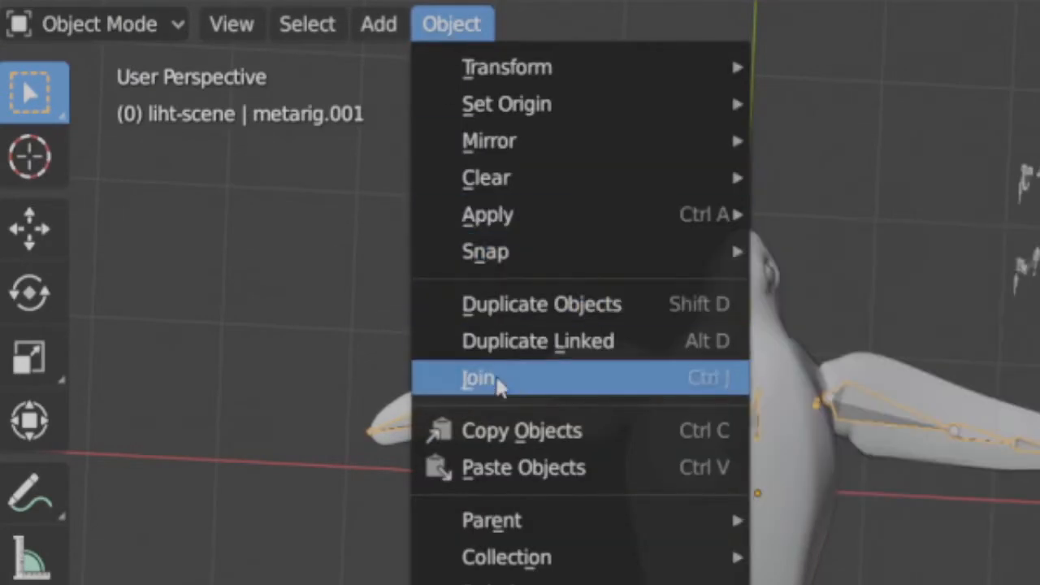
pyautogui.moveTo(559, 223)
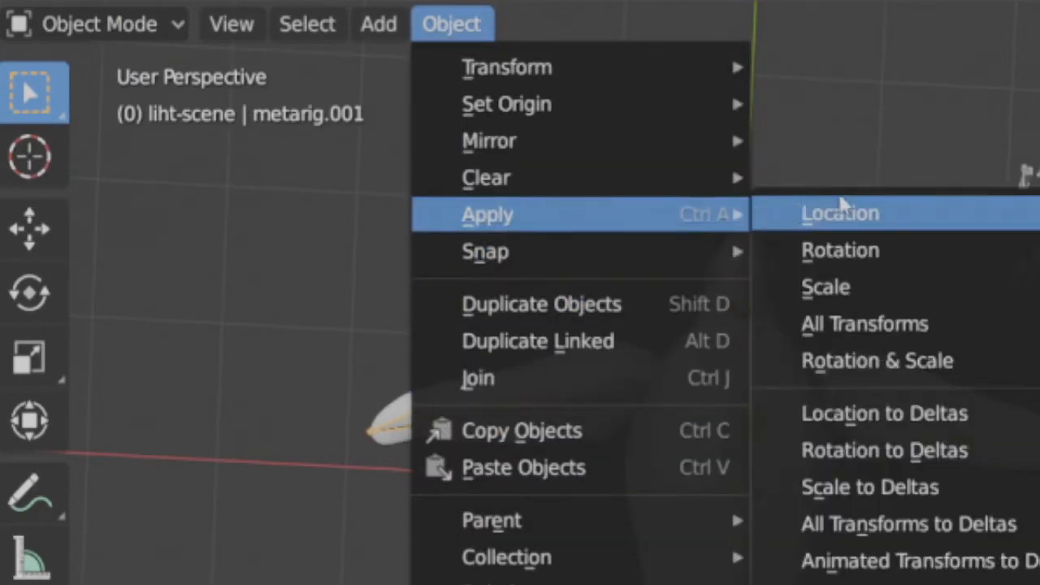
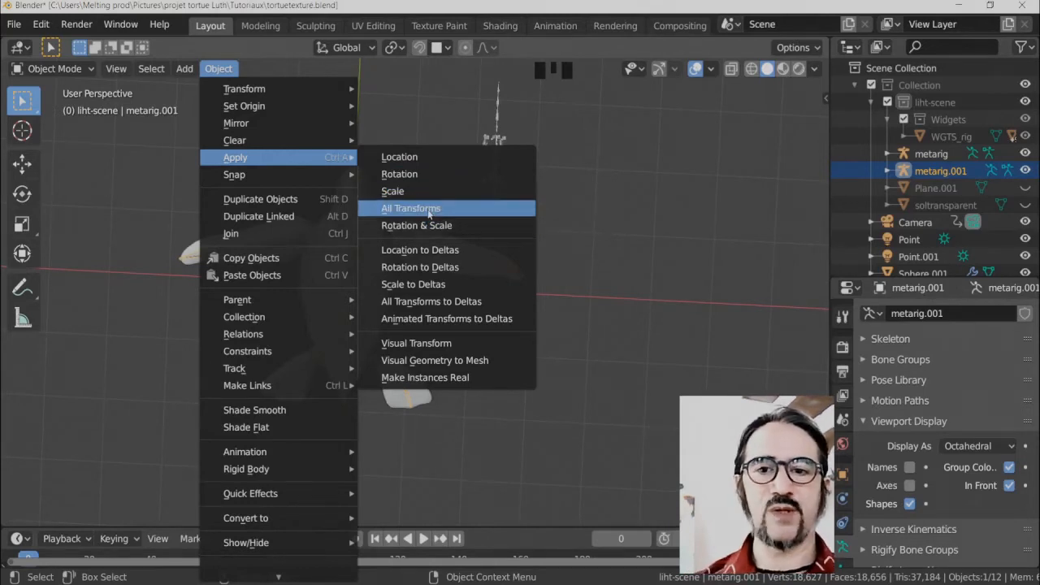
pyautogui.click(428, 208)
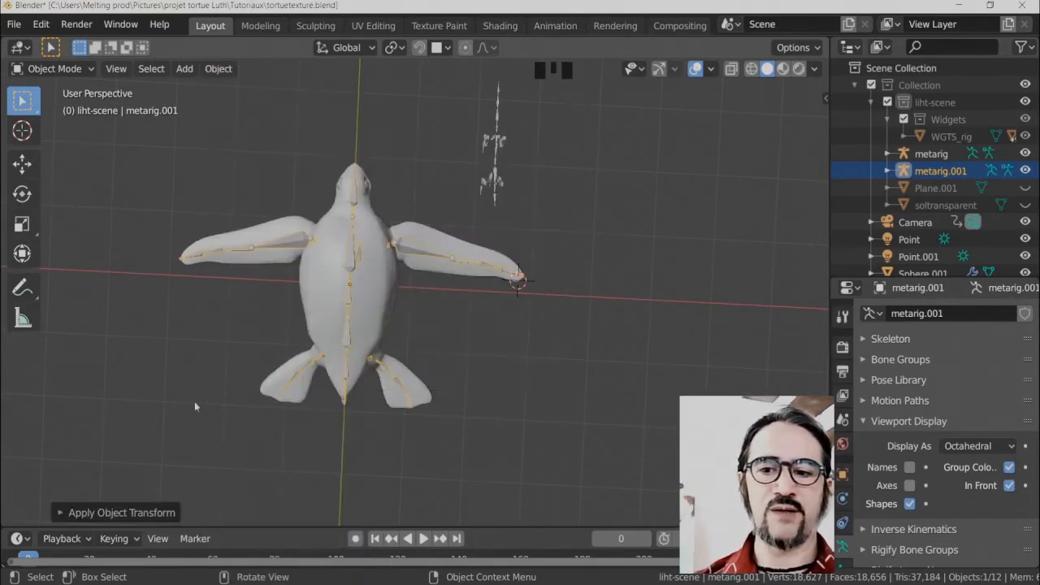
pyautogui.click(122, 513)
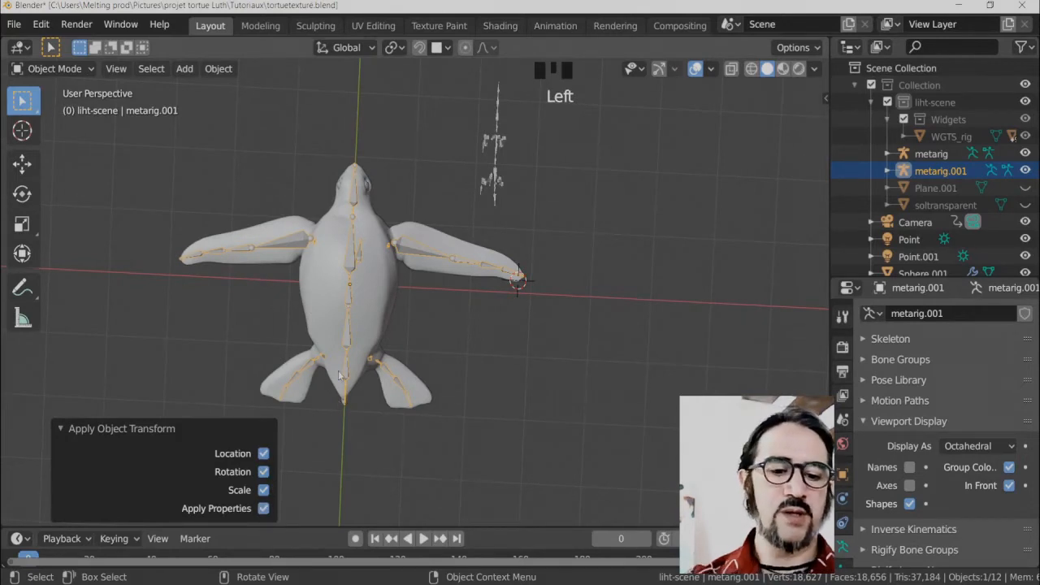
# Delete the unused metarig armature standing beside the turtle.
pyautogui.click(353, 299)
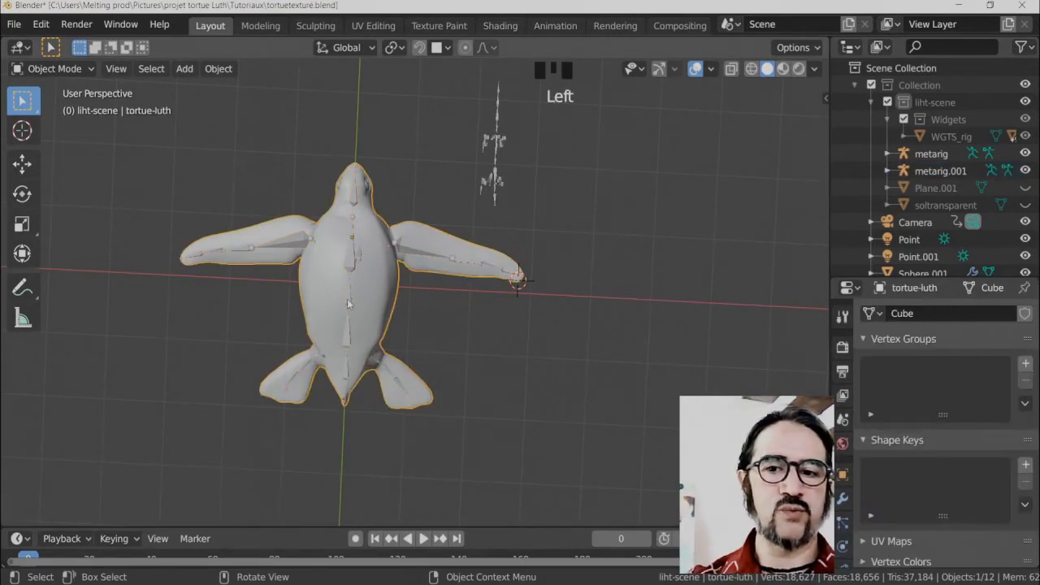
pyautogui.click(353, 299)
pyautogui.moveTo(371, 283); pyautogui.dragTo(509, 172, button='middle')
pyautogui.click(509, 172)
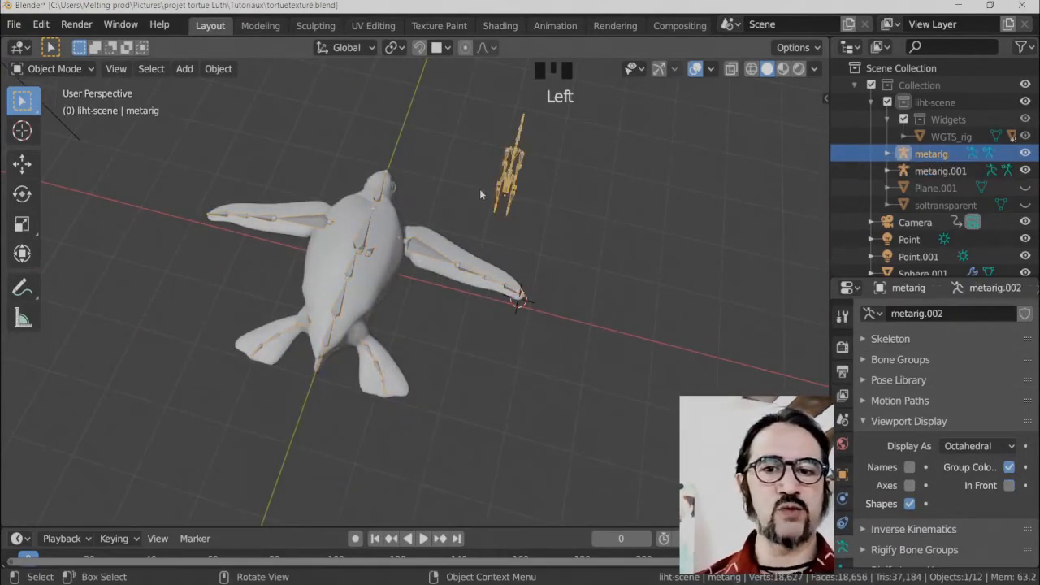
pyautogui.press('x')
pyautogui.click(537, 177)
# Select metarig.001, generate its Rigify control rig and view it from the top.
pyautogui.moveTo(516, 219); pyautogui.dragTo(390, 261, button='middle')
pyautogui.scroll(3, 486, 328)
pyautogui.click(381, 187)
pyautogui.scroll(-11, 1028, 509)
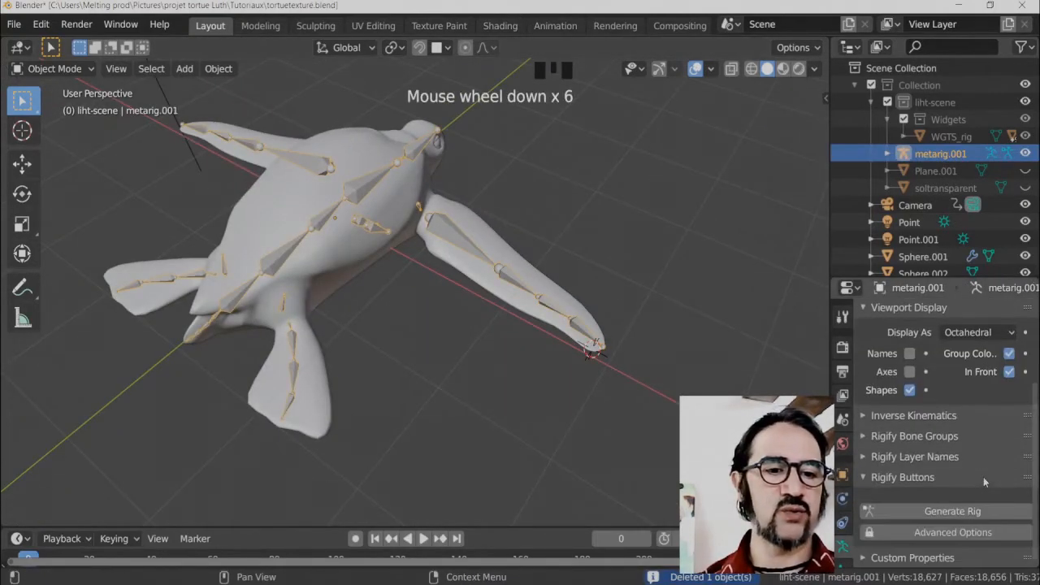
pyautogui.click(941, 512)
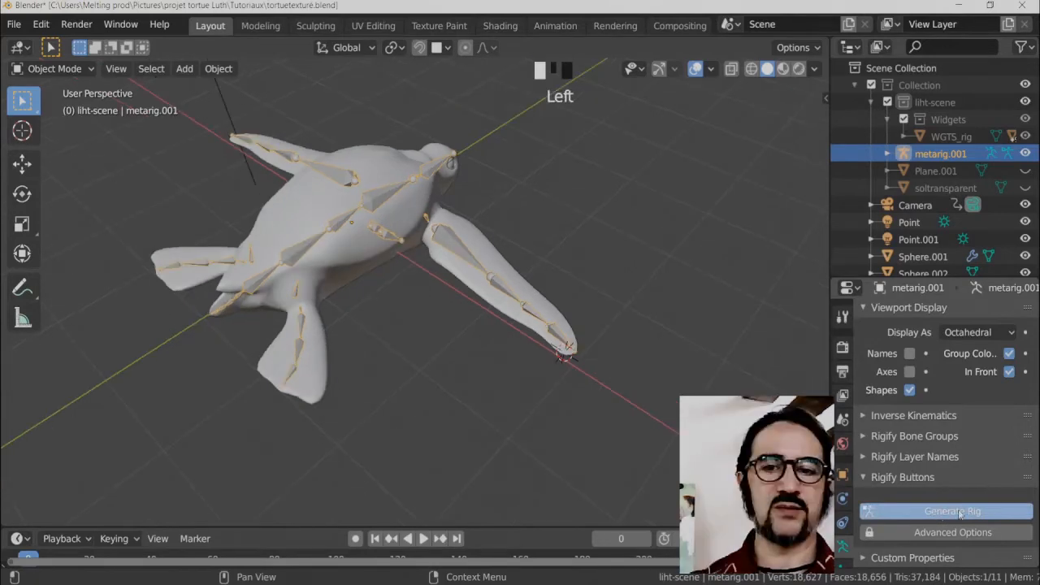
pyautogui.moveTo(595, 295); pyautogui.dragTo(636, 344, button='middle')
pyautogui.press('KP_7')
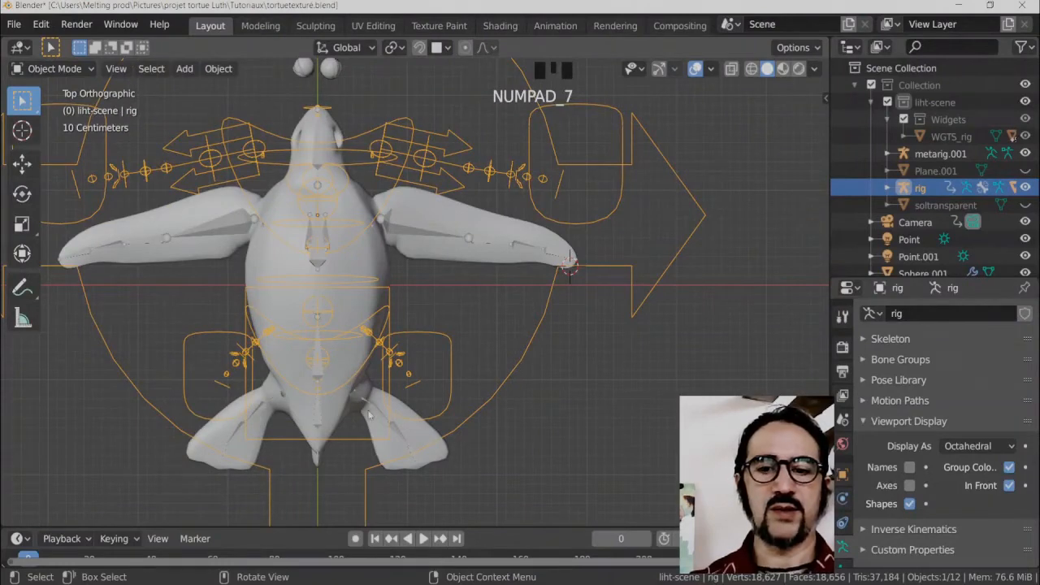
# Select metarig.001 and the generated rig in turn to compare their bones and controls on the turtle.
pyautogui.click(385, 410)
pyautogui.scroll(-1, 364, 445)
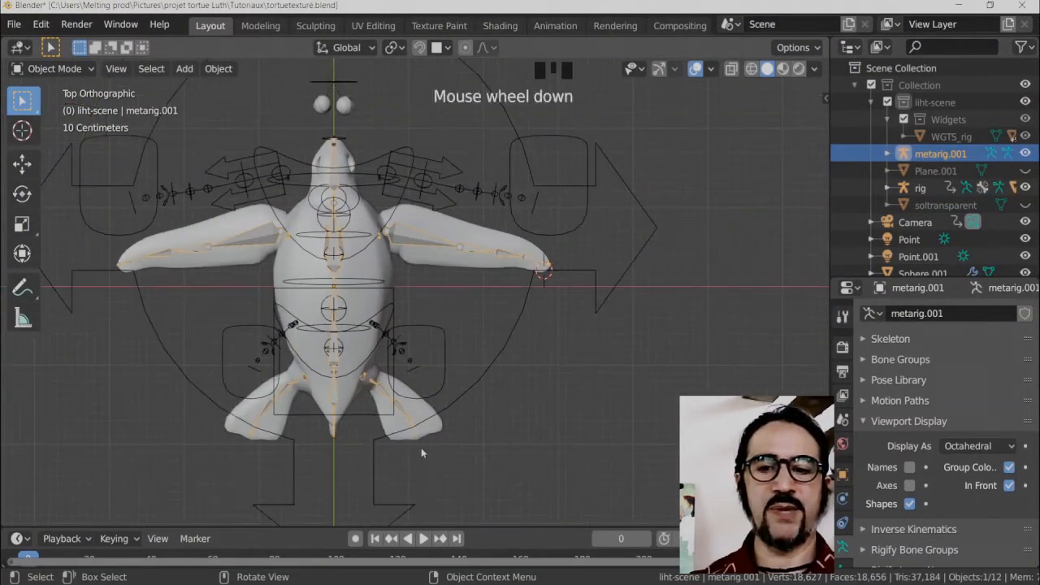
pyautogui.scroll(3, 440, 414)
pyautogui.keyDown('shift'); pyautogui.moveTo(443, 406); pyautogui.dragTo(499, 414, button='middle'); pyautogui.keyUp('shift')
pyautogui.scroll(-3, 498, 457)
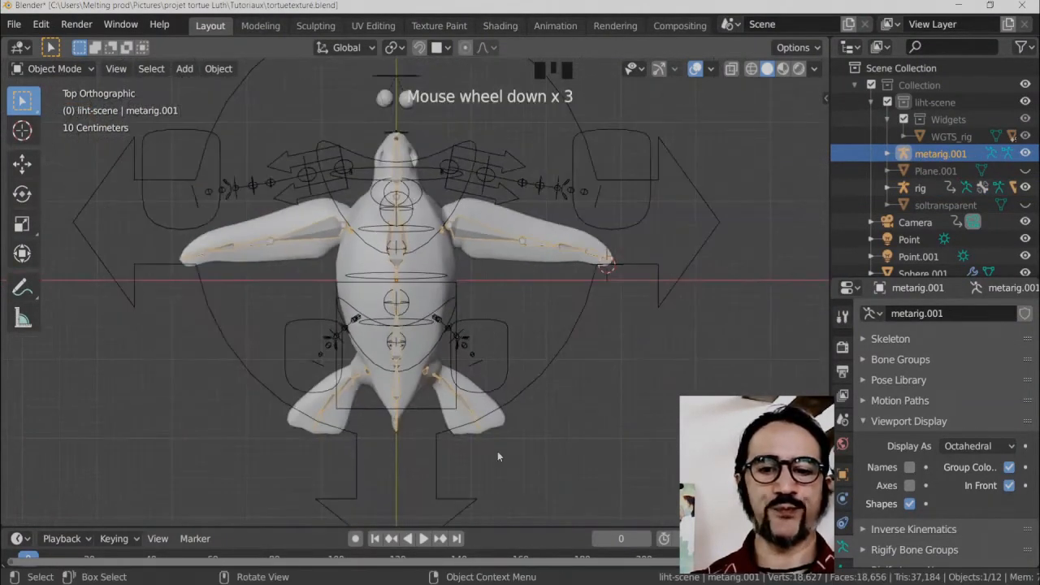
pyautogui.click(432, 158)
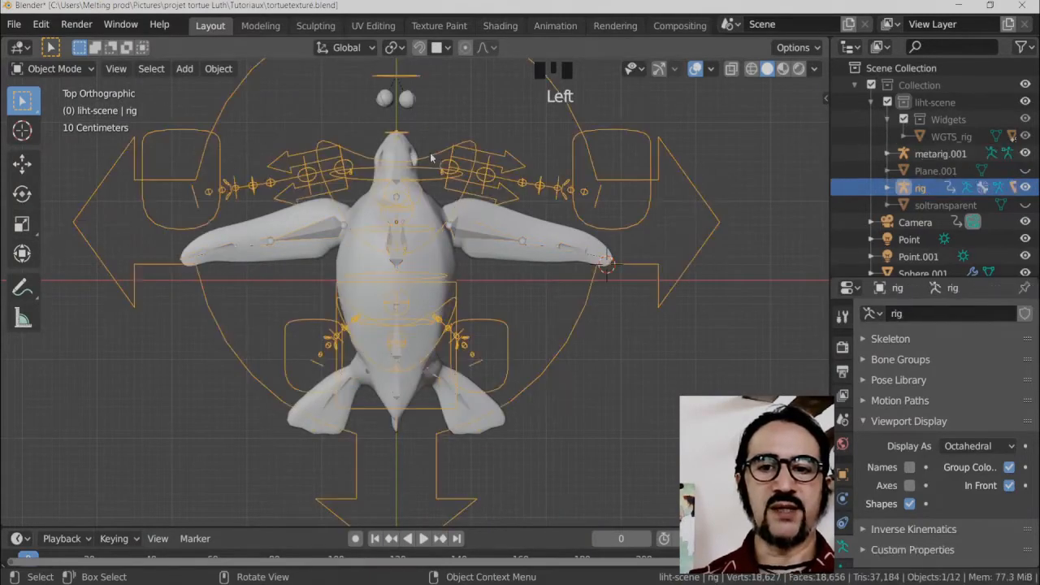
pyautogui.press('g')
pyautogui.rightClick(519, 219)
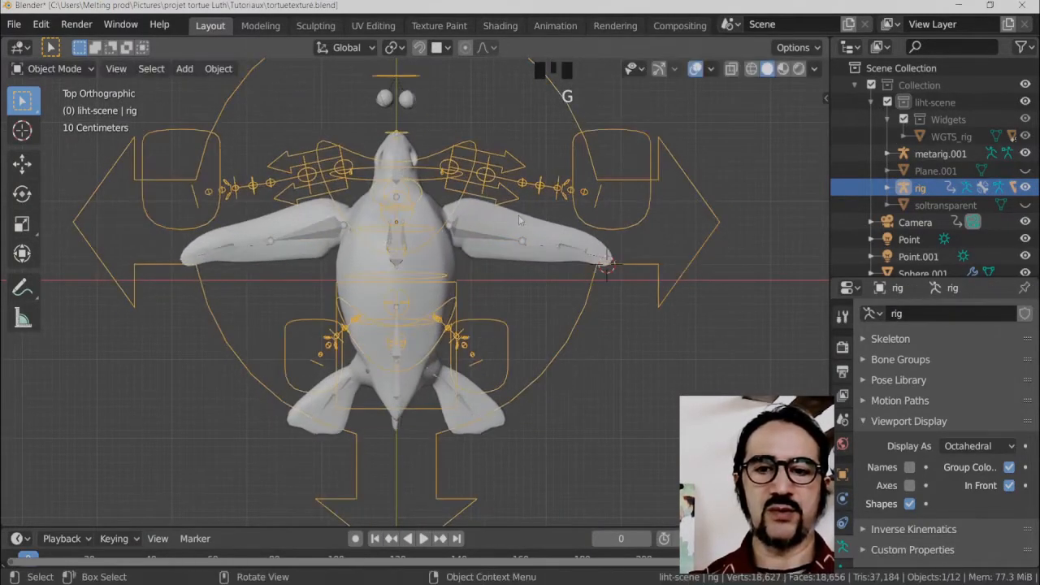
# Try to move the rig's front_foot_ik.R control in Pose Mode to test whether it drives the flipper.
pyautogui.click(495, 238)
pyautogui.click(623, 224)
pyautogui.click(630, 226)
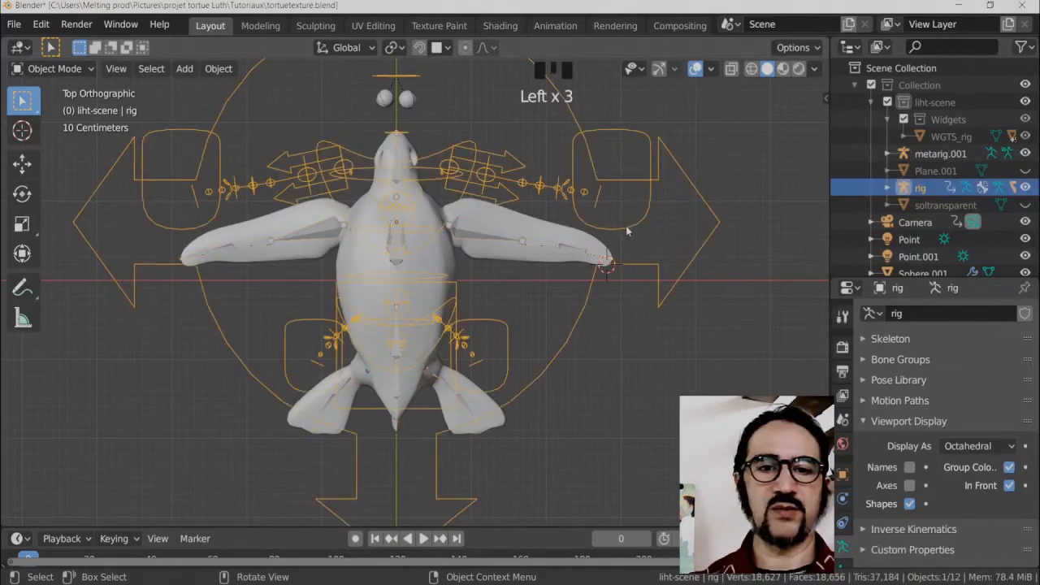
pyautogui.hotkey('ctrl', 'Tab')
pyautogui.click(635, 228)
pyautogui.press('g')
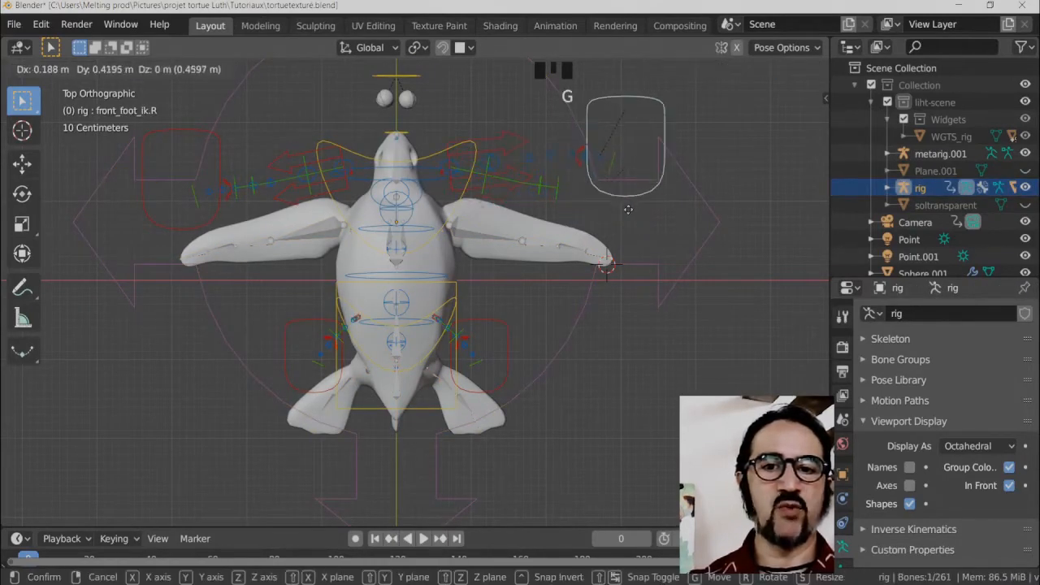
pyautogui.rightClick(537, 221)
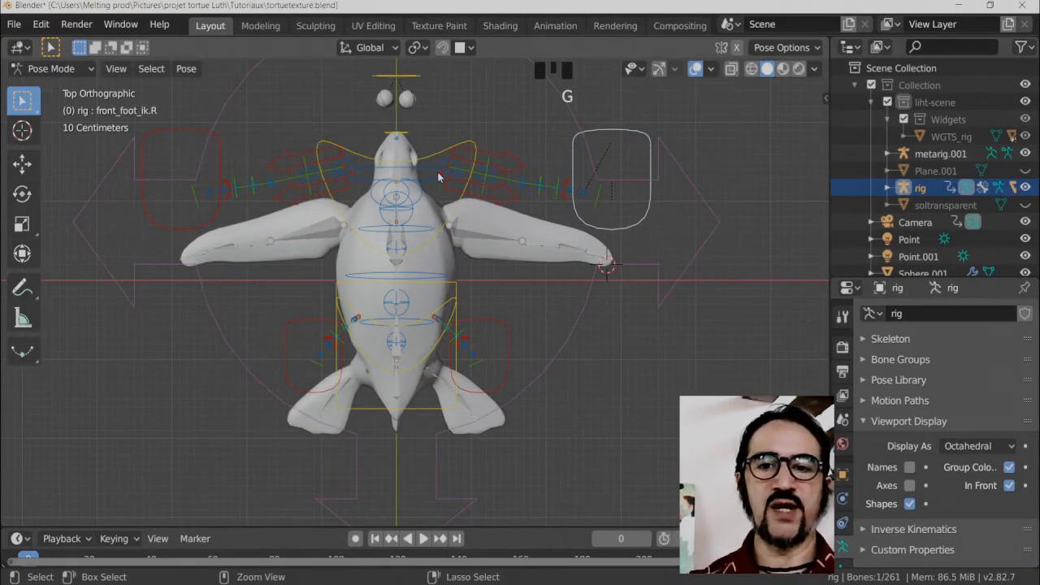
# Try to move the whole rig along a global axis in Object Mode.
pyautogui.hotkey('ctrl', 'Tab')
pyautogui.press('g')
pyautogui.press('y')
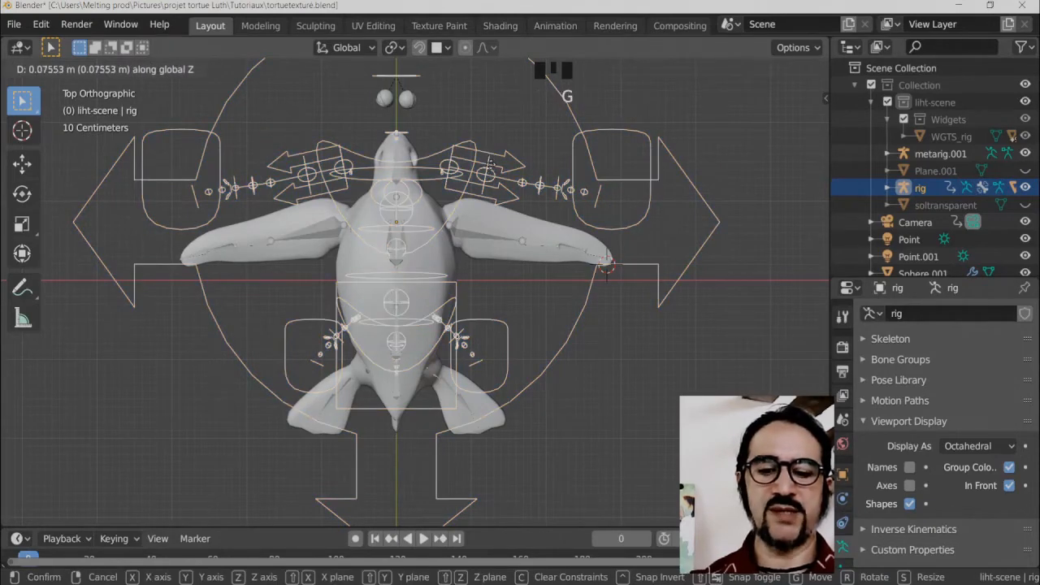
pyautogui.press('Escape')
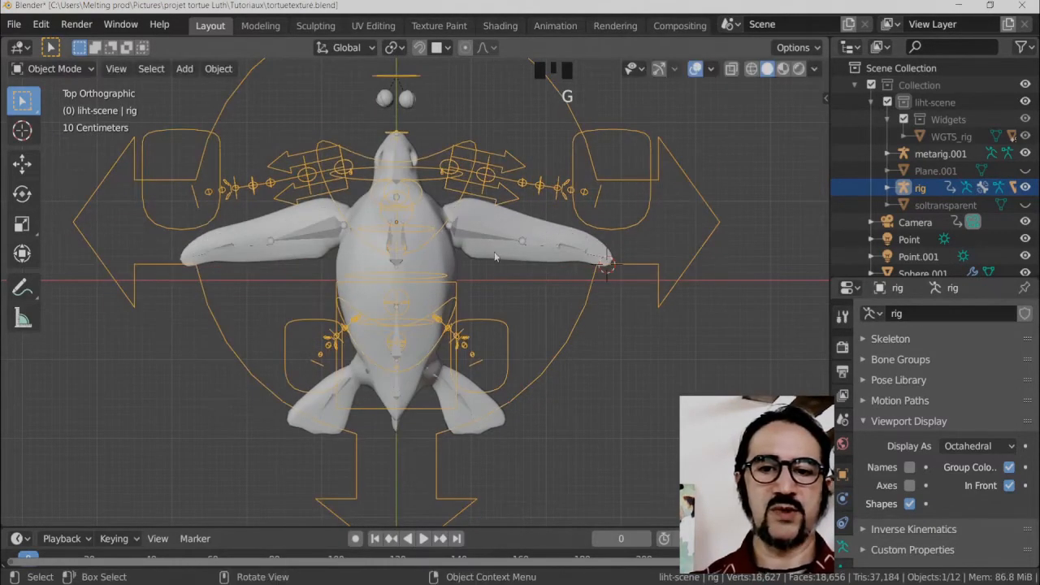
# Move the tortue-luth mesh about 0.658 m along the global Y axis.
pyautogui.click(509, 261)
pyautogui.press('g')
pyautogui.press('y')
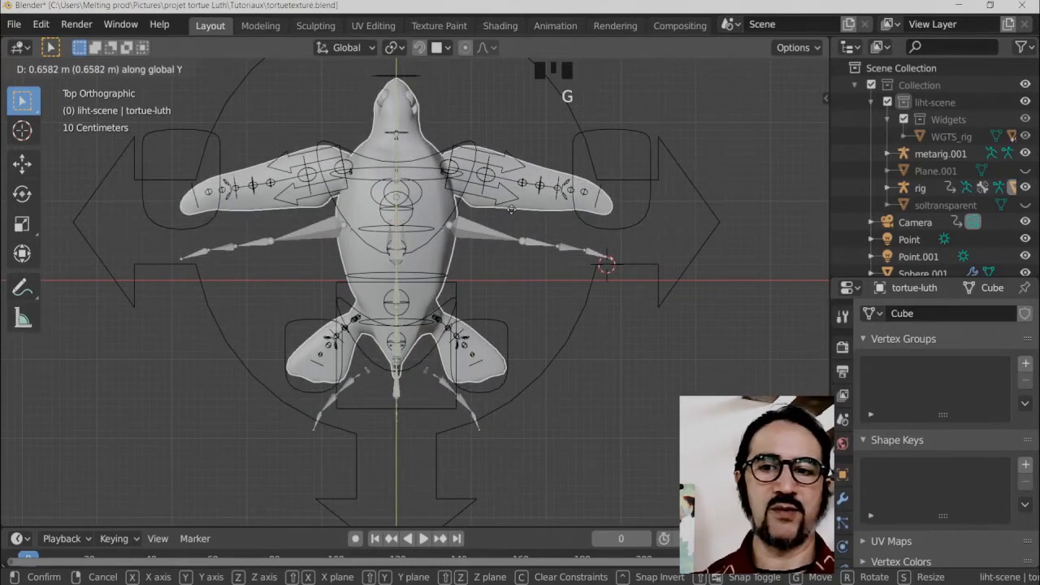
pyautogui.click(510, 210)
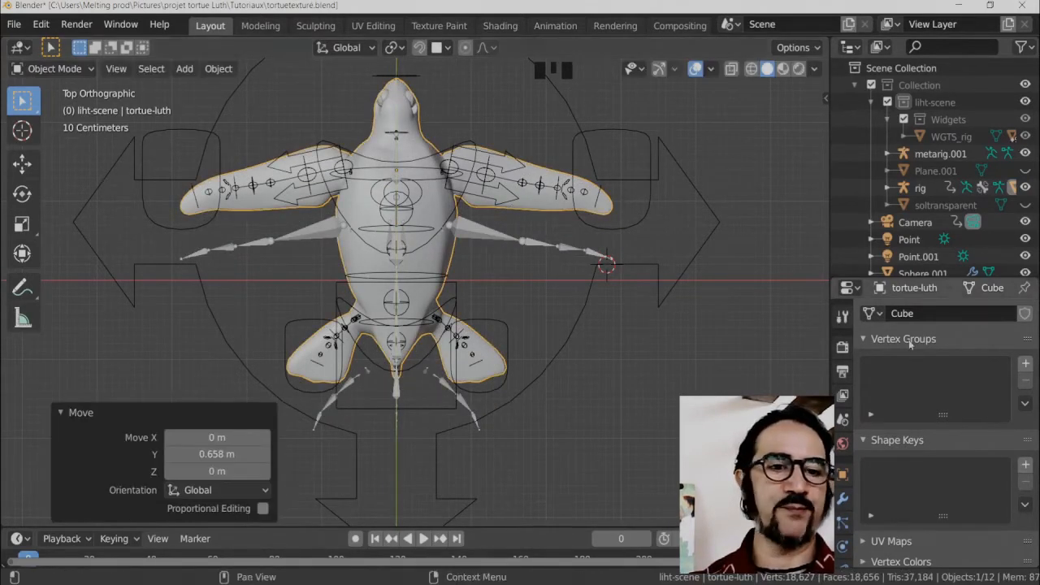
# Undo the recent edits back to the state before the control rig was generated from metarig.001.
pyautogui.hotkey('ctrl', 'z')
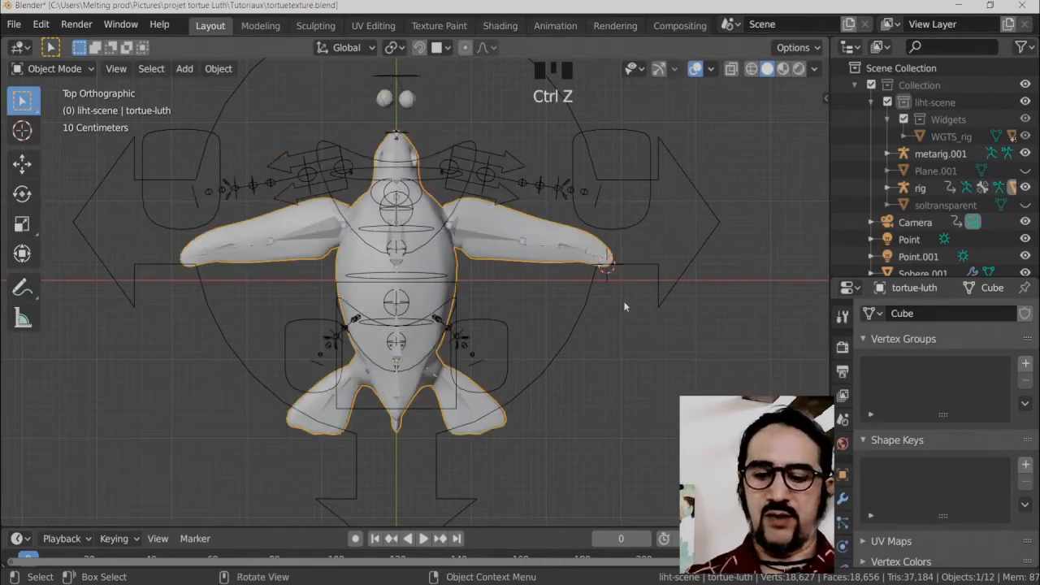
pyautogui.hotkey('ctrl', 'z')
pyautogui.hotkey('ctrl', 'z')
pyautogui.hotkey('ctrl', 'z')
pyautogui.hotkey('ctrl', 'z')
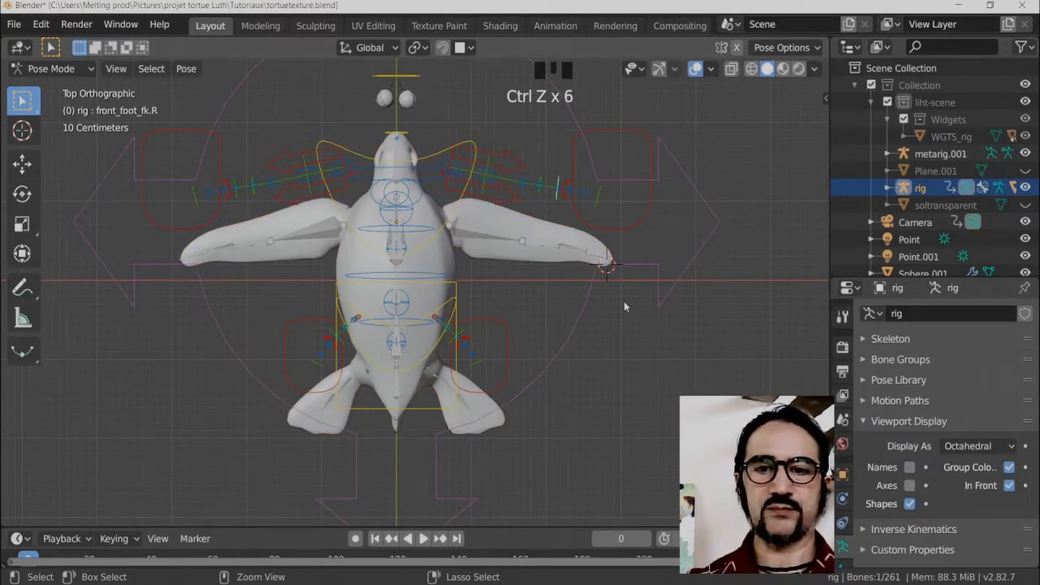
pyautogui.hotkey('ctrl', 'z')
pyautogui.hotkey('ctrl', 'z')
pyautogui.hotkey('ctrl', 'z')
pyautogui.hotkey('ctrl', 'z')
pyautogui.hotkey('ctrl', 'z')
pyautogui.hotkey('ctrl', 'z')
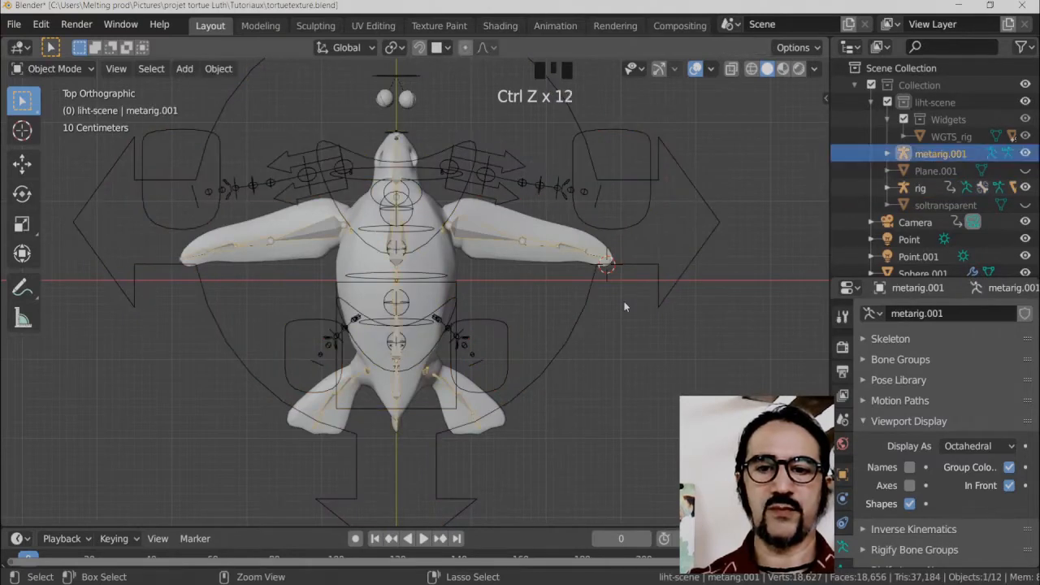
pyautogui.hotkey('ctrl', 'z')
pyautogui.hotkey('ctrl', 'z')
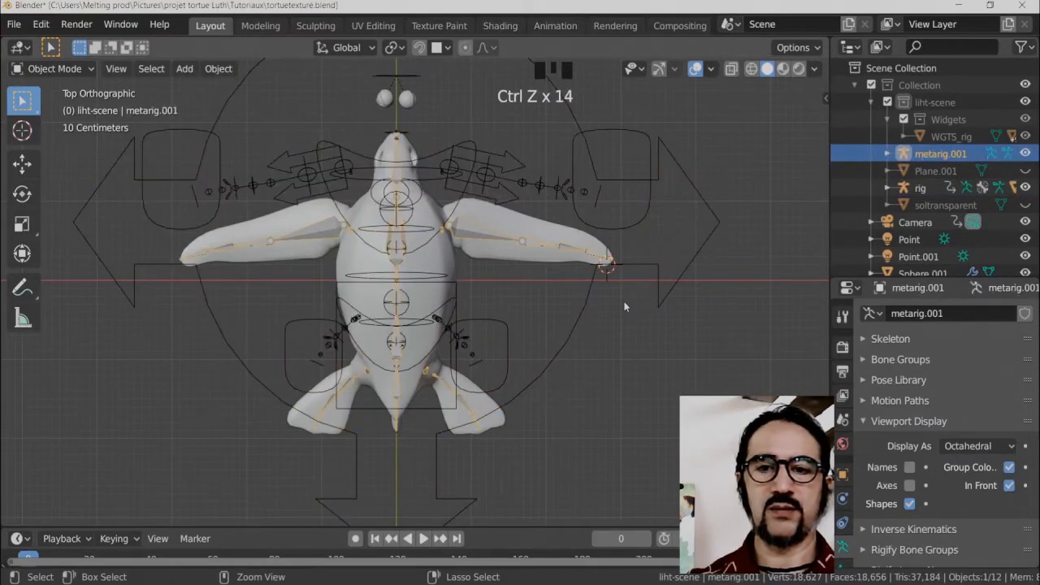
pyautogui.hotkey('ctrl', 'z')
pyautogui.hotkey('ctrl', 'z')
# Delete the two breast bones from metarig.001 in Edit Mode and return to Object Mode.
pyautogui.moveTo(748, 288); pyautogui.dragTo(528, 279, button='middle')
pyautogui.scroll(3, 512, 325)
pyautogui.scroll(1, 512, 325)
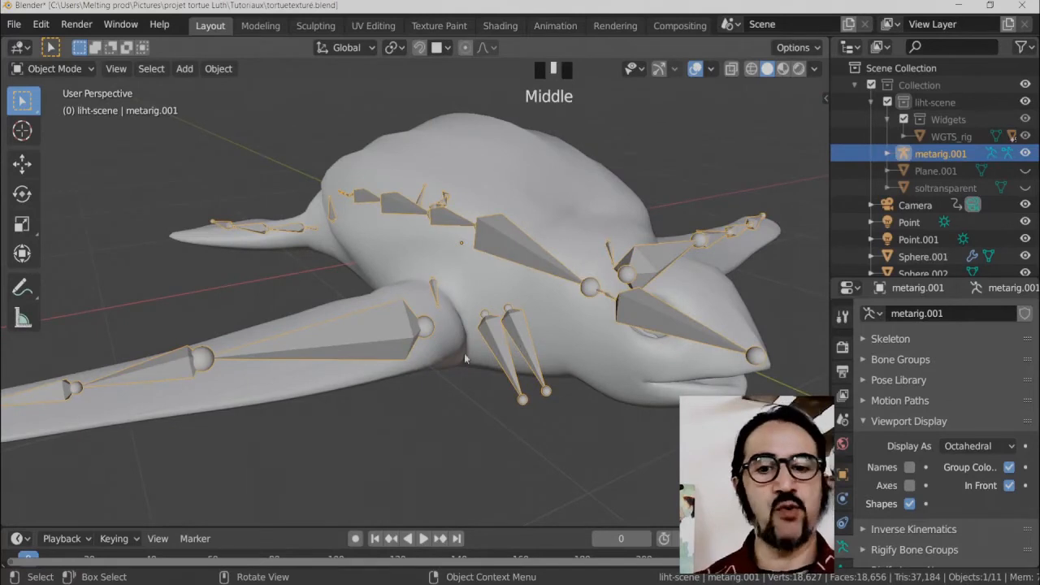
pyautogui.press('Tab')
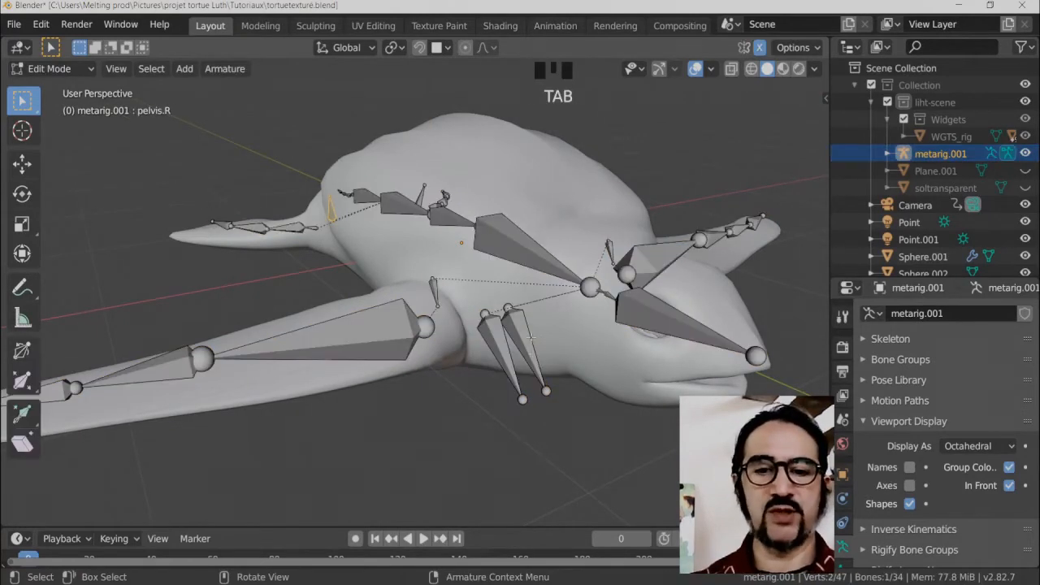
pyautogui.click(521, 332)
pyautogui.keyDown('shift'); pyautogui.click(501, 345); pyautogui.keyUp('shift')
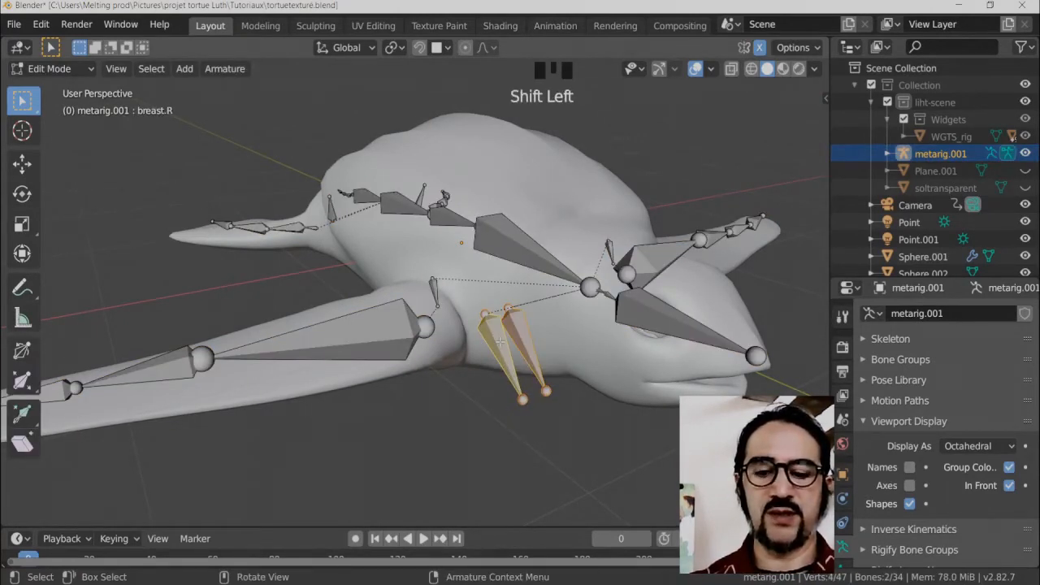
pyautogui.press('x')
pyautogui.click(481, 348)
pyautogui.scroll(-2, 383, 360)
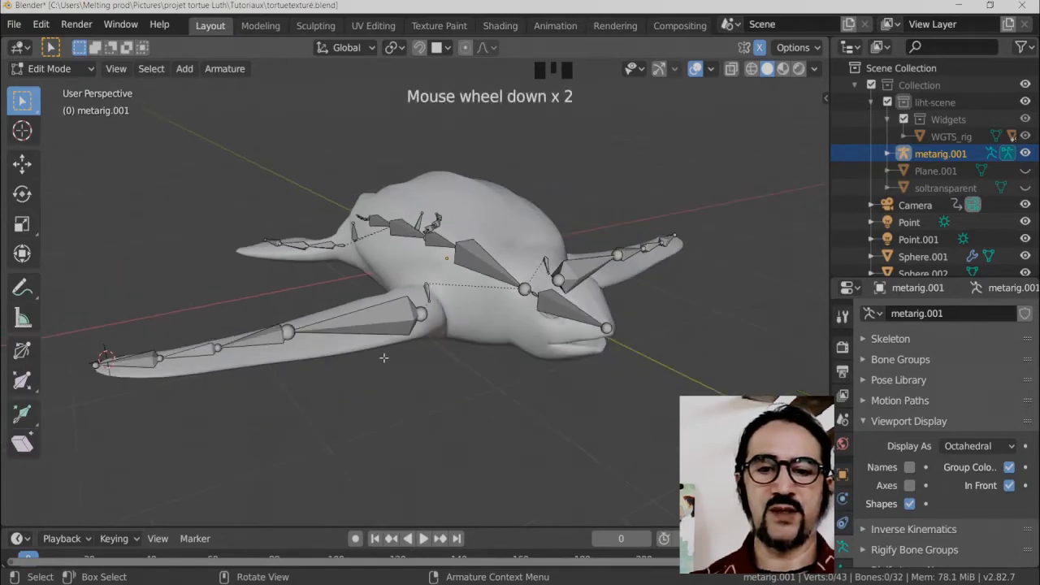
pyautogui.moveTo(383, 360); pyautogui.dragTo(419, 380, button='middle')
pyautogui.press('Tab')
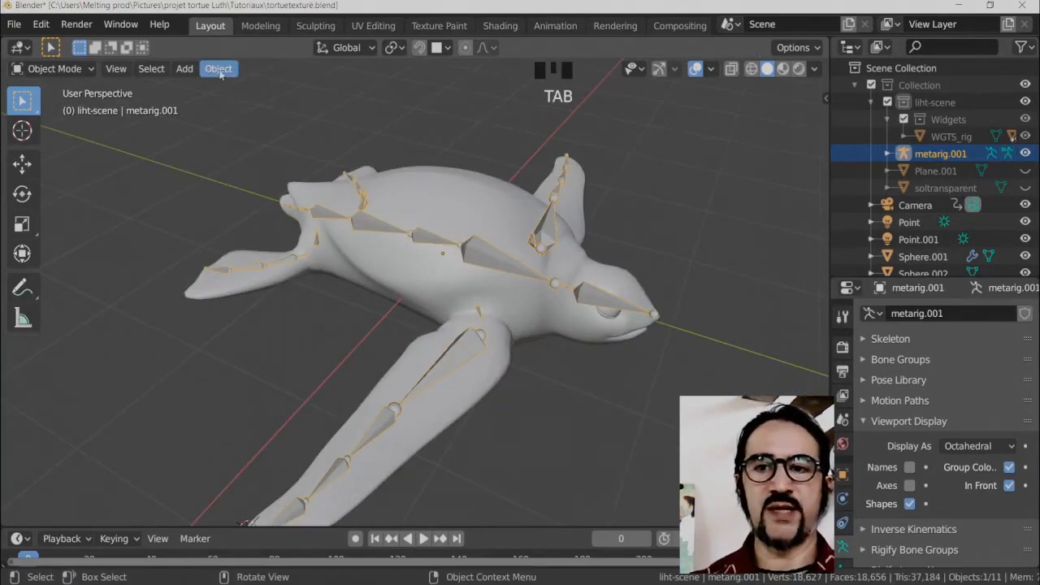
pyautogui.press('Tab')
pyautogui.press('a')
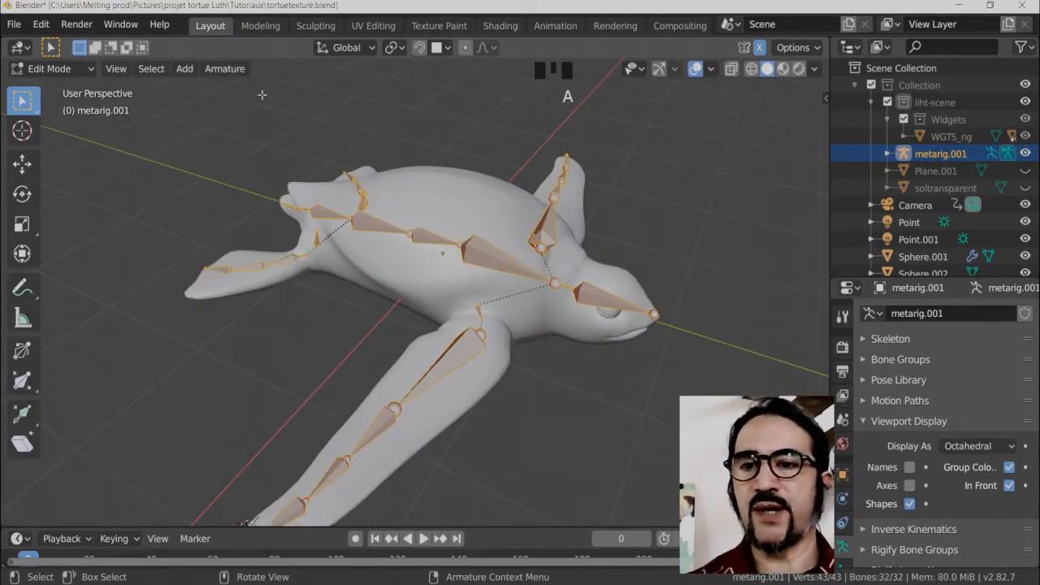
pyautogui.click(224, 69)
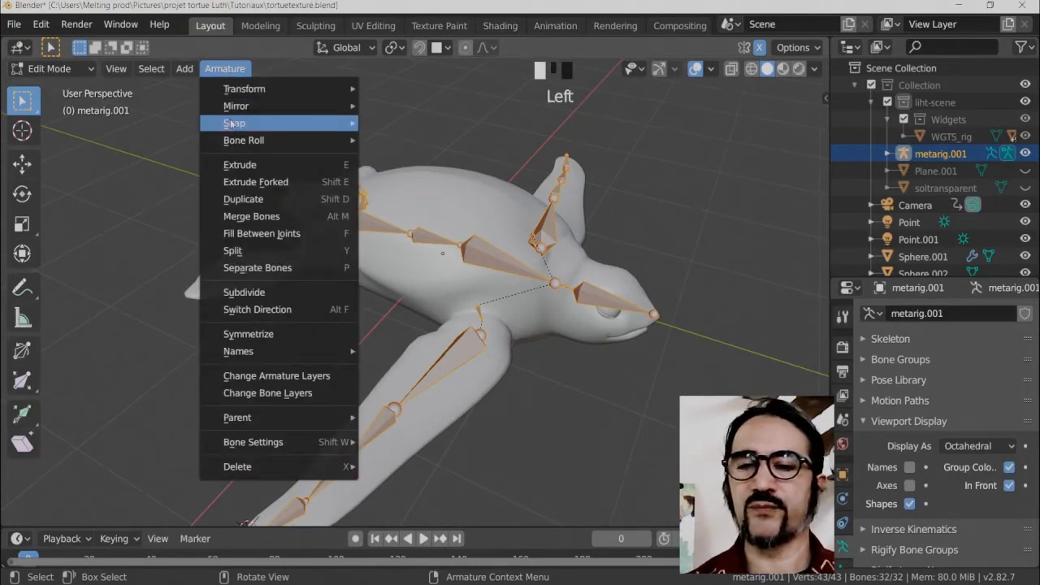
pyautogui.moveTo(276, 423)
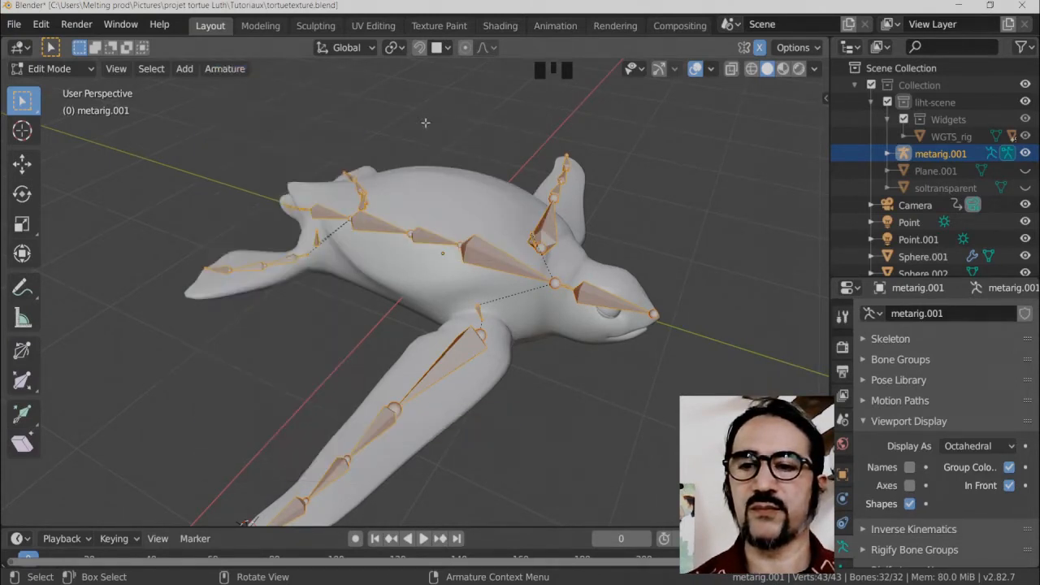
pyautogui.click(519, 268)
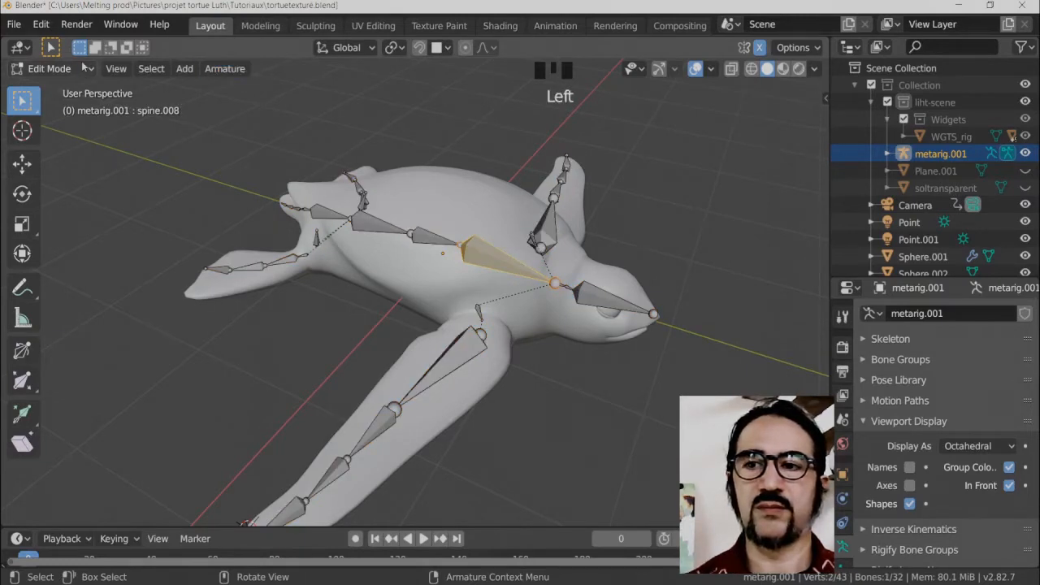
pyautogui.click(49, 68)
pyautogui.click(48, 93)
# Examine the mesh data of the turtle body and its eye spheres, including vertex groups and shape keys.
pyautogui.click(479, 181)
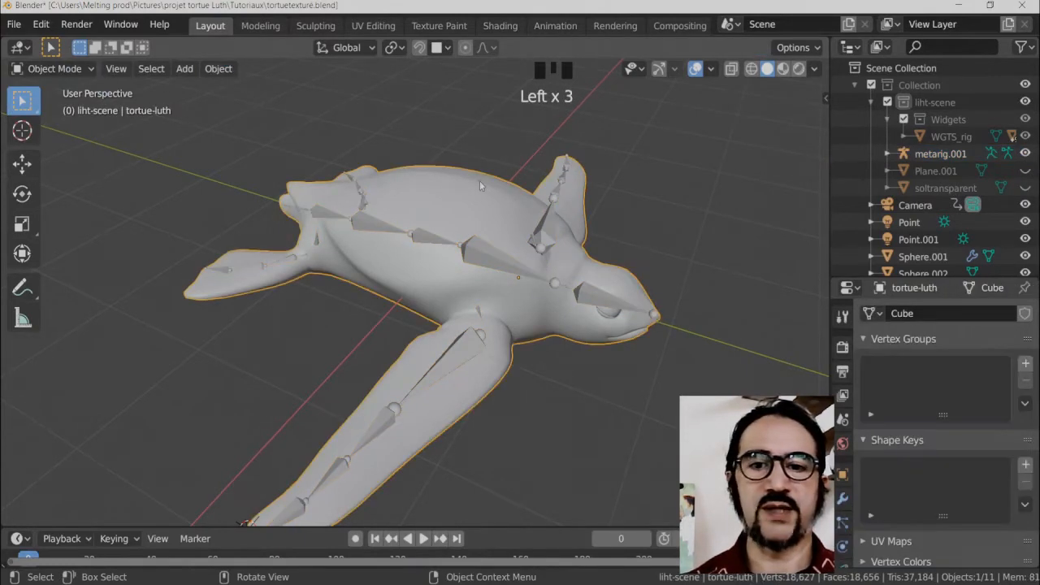
pyautogui.scroll(-5, 951, 436)
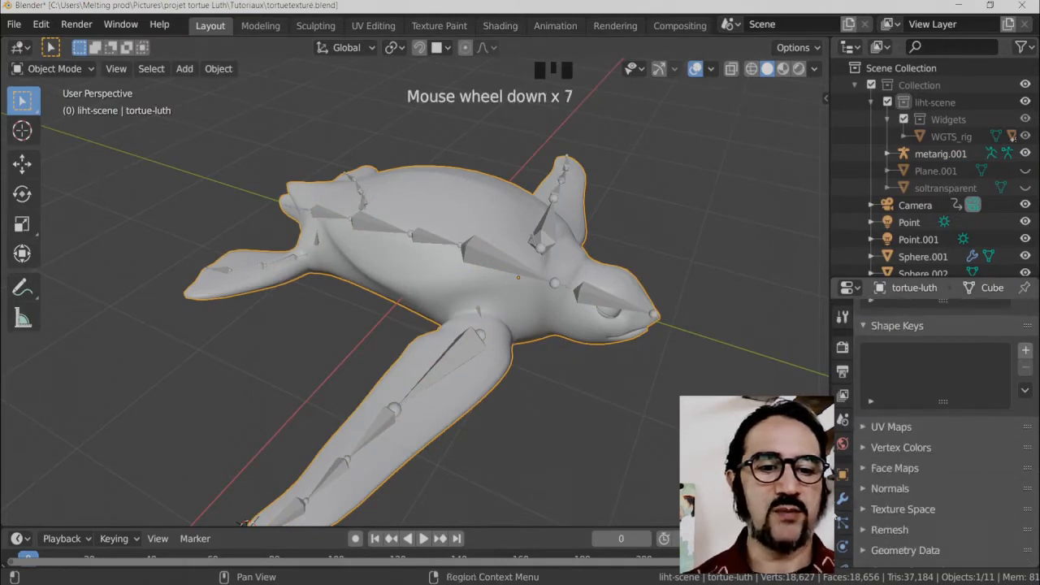
pyautogui.scroll(-5, 845, 495)
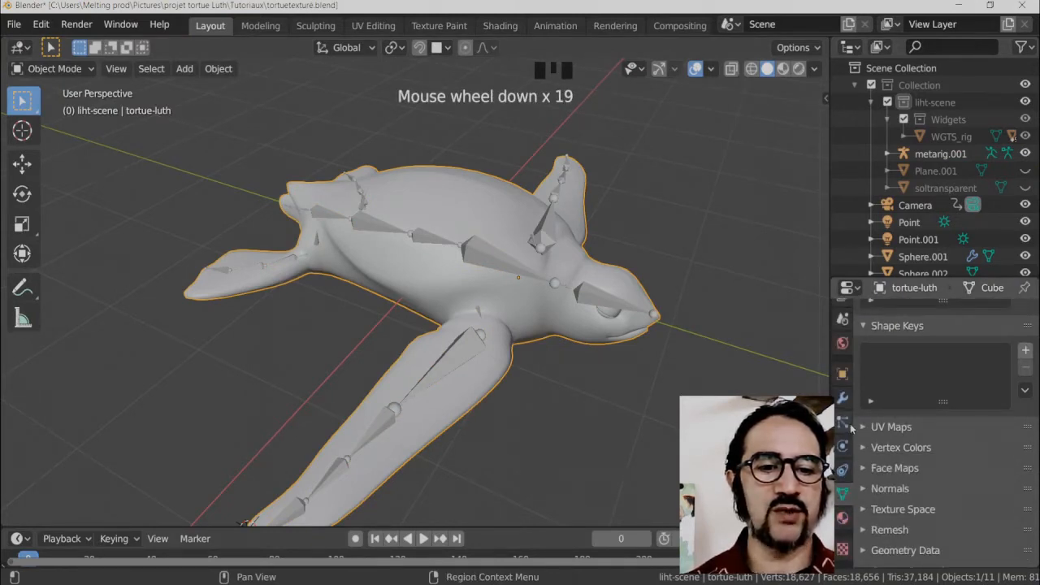
pyautogui.scroll(4, 845, 430)
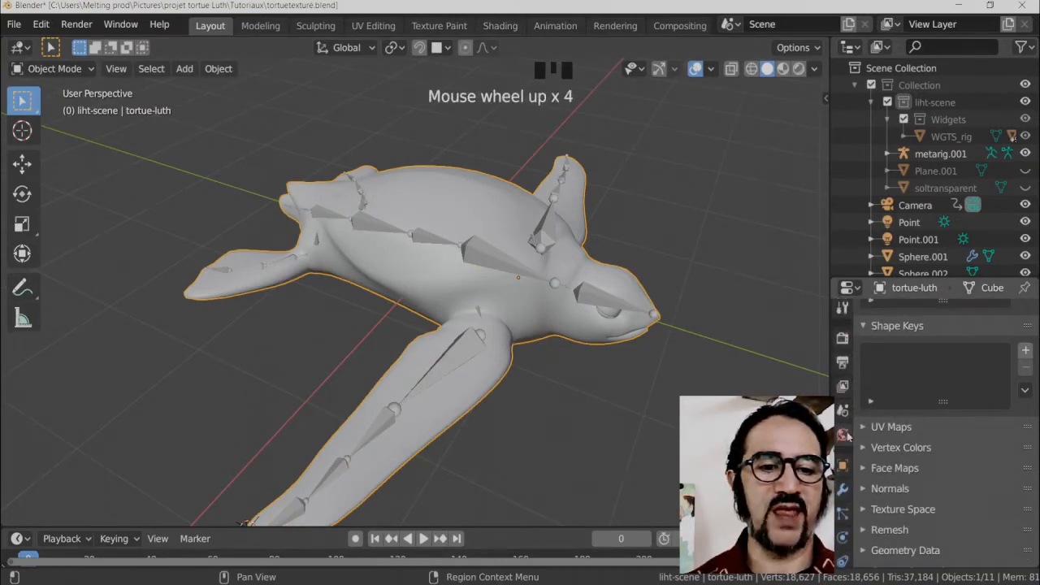
pyautogui.scroll(-2, 844, 517)
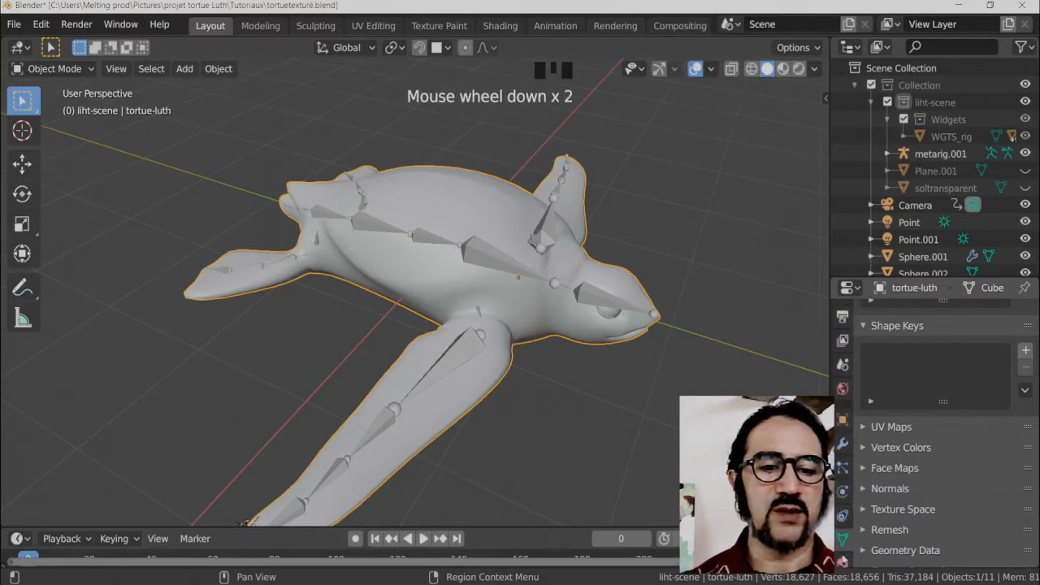
pyautogui.click(842, 543)
pyautogui.scroll(7, 977, 395)
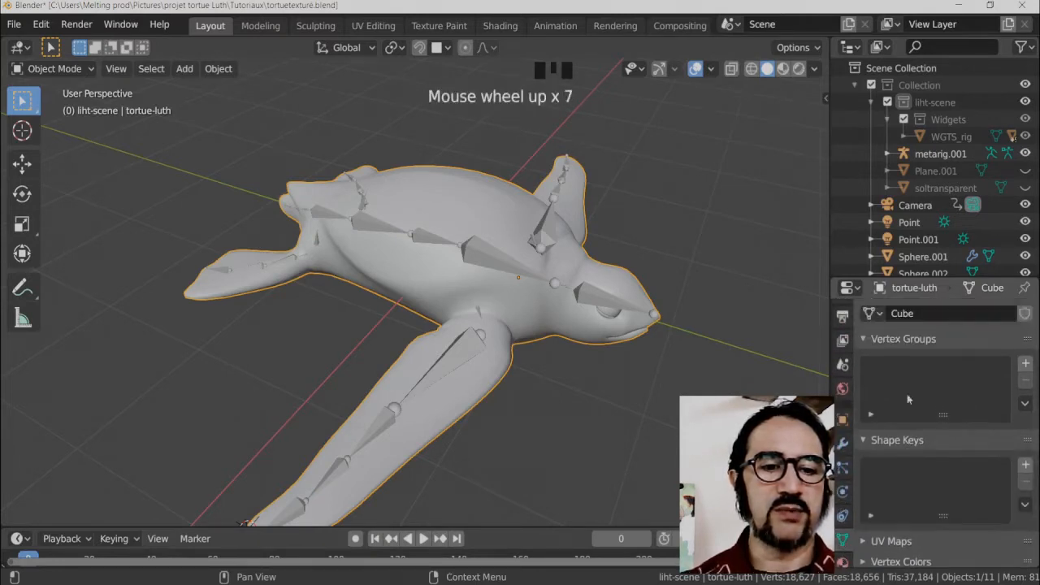
pyautogui.click(616, 321)
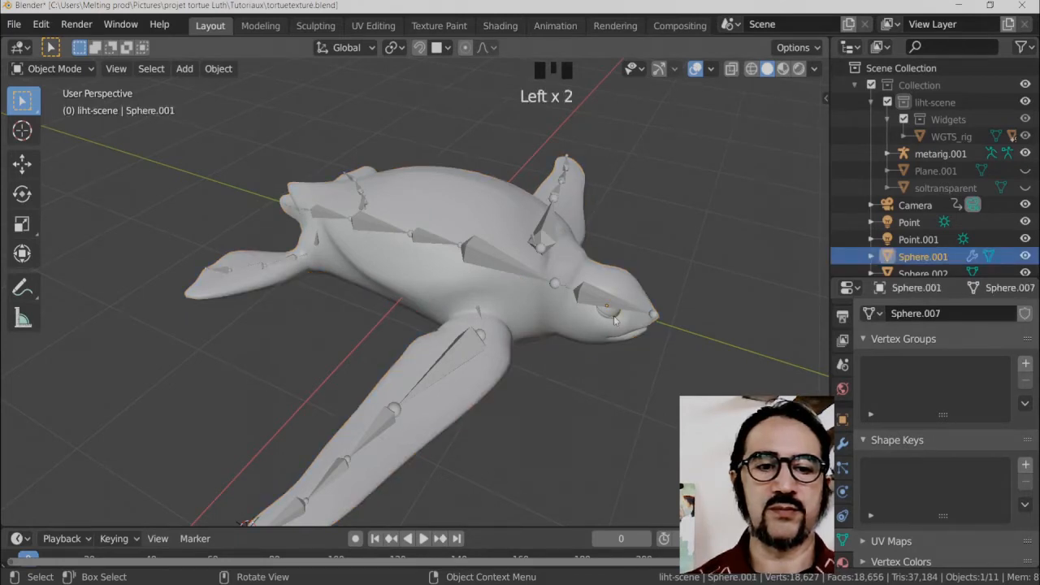
pyautogui.click(614, 315)
pyautogui.click(614, 315)
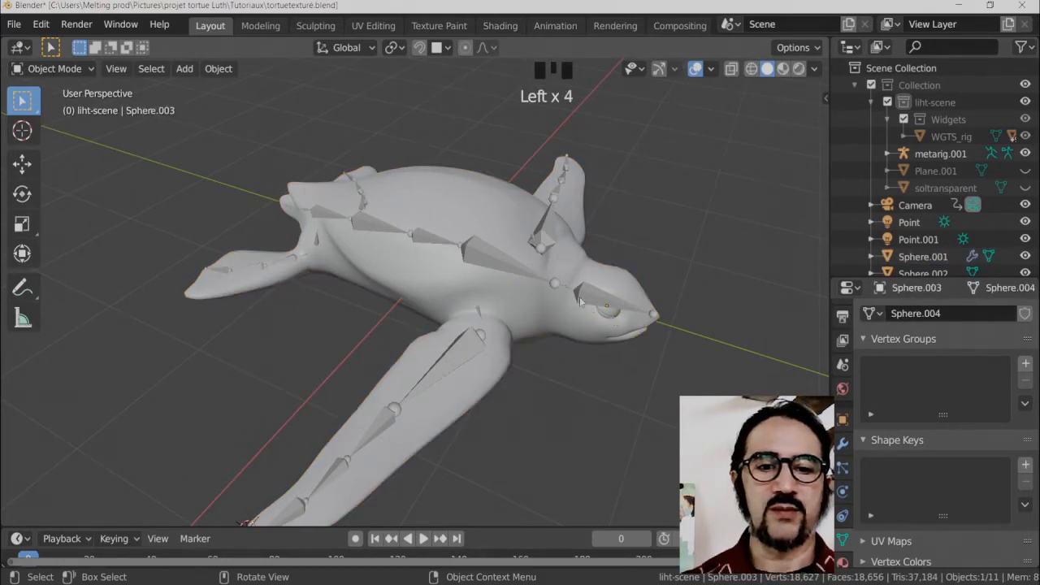
pyautogui.scroll(-3, 934, 238)
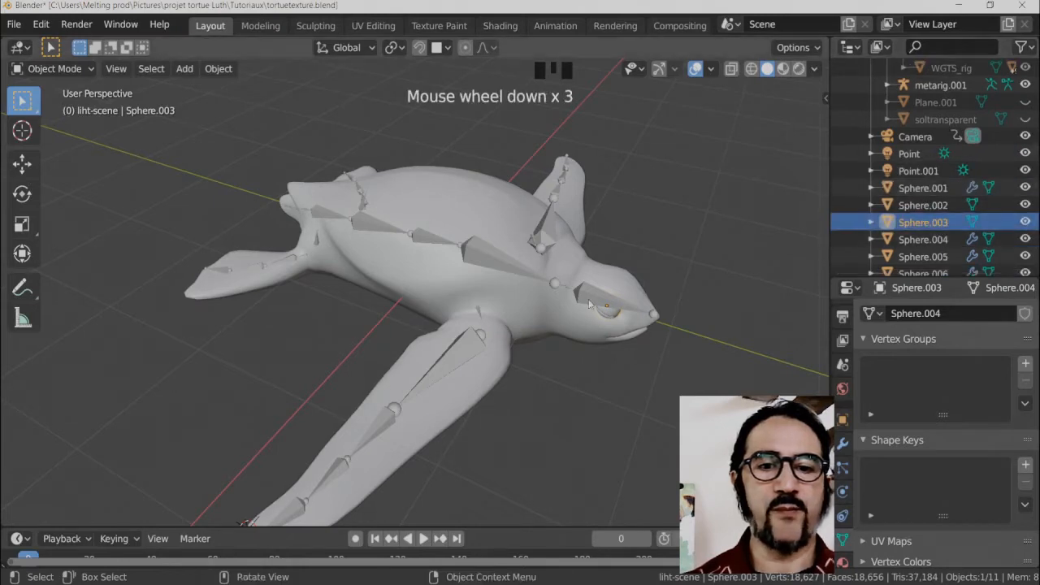
# Apply the location transform to metarig.001 in Object Mode.
pyautogui.click(585, 299)
pyautogui.moveTo(470, 311); pyautogui.dragTo(158, 106, button='middle')
pyautogui.click(226, 64)
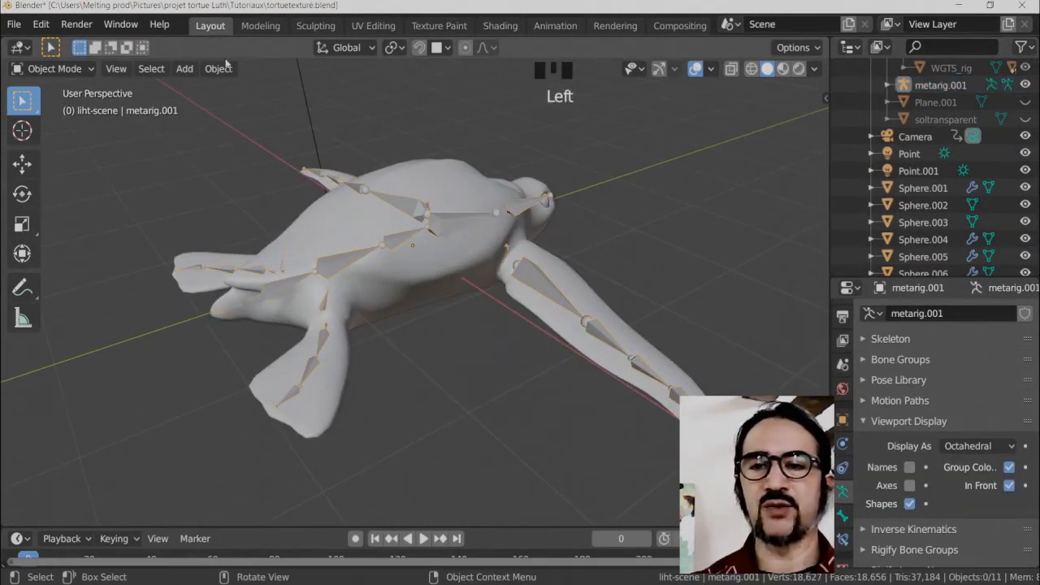
pyautogui.click(227, 63)
pyautogui.click(221, 70)
pyautogui.click(436, 236)
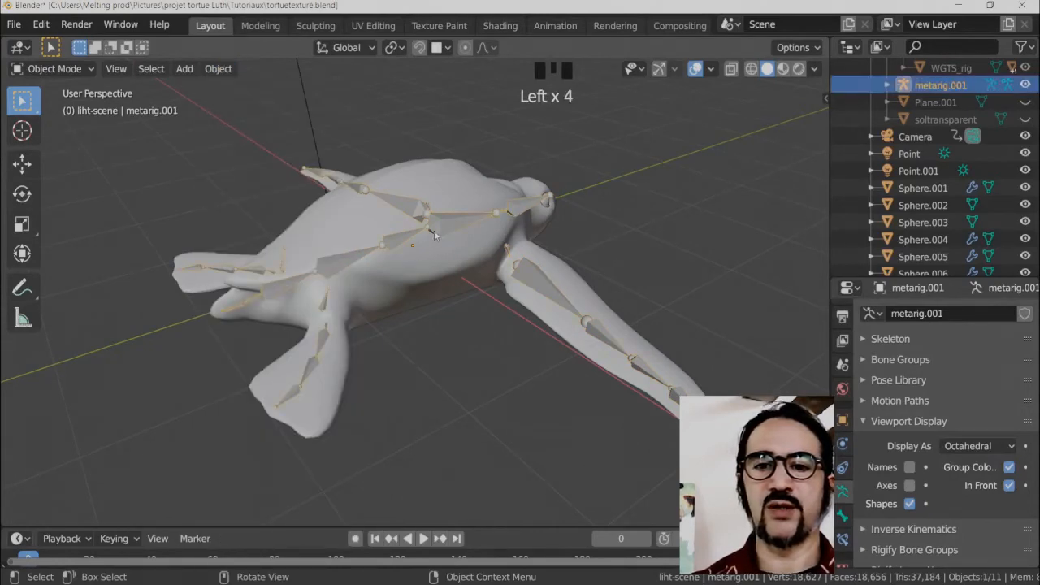
pyautogui.click(218, 68)
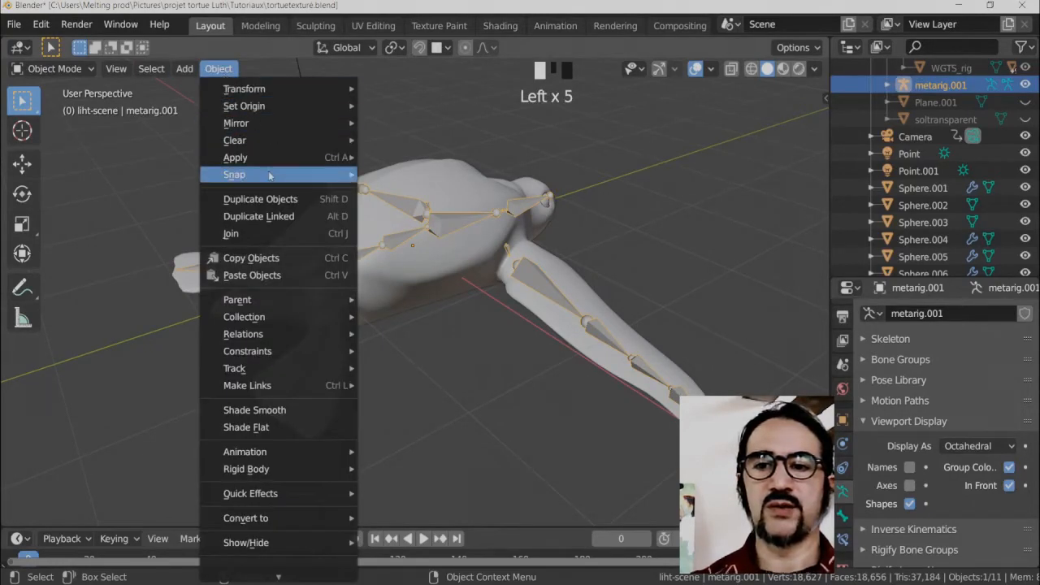
pyautogui.moveTo(279, 158)
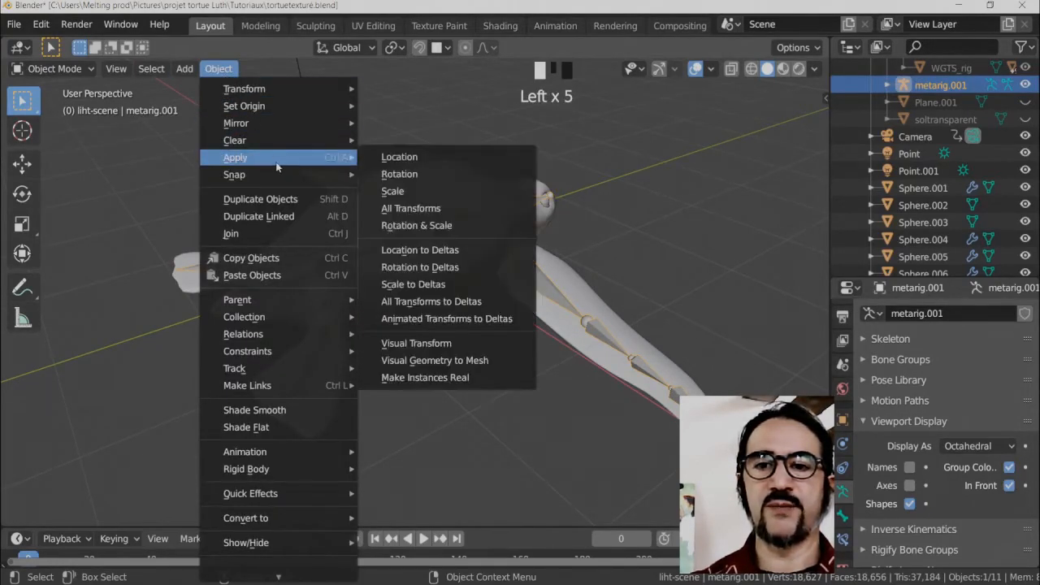
pyautogui.click(399, 159)
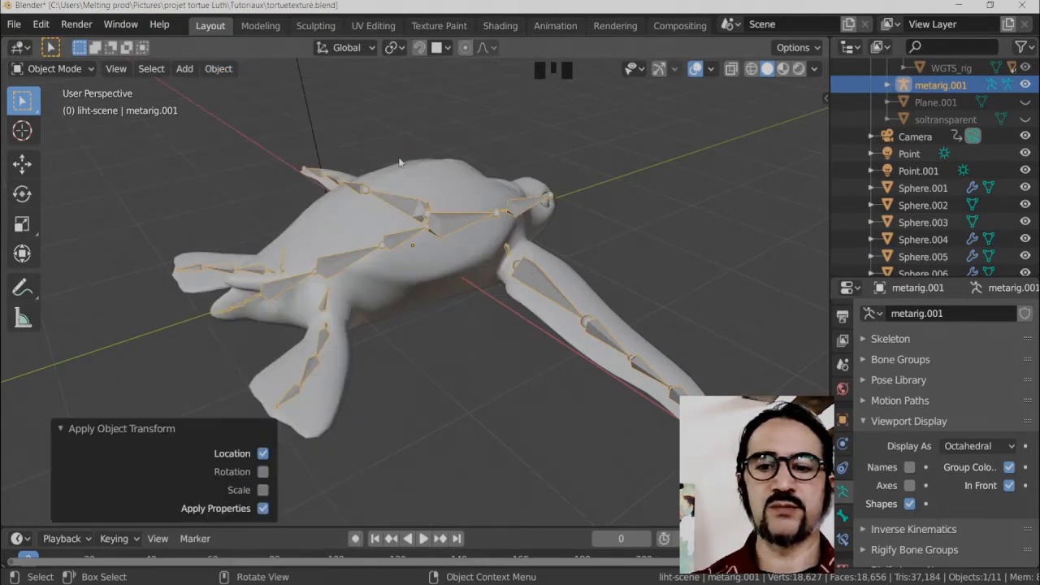
pyautogui.click(232, 454)
pyautogui.press('Return')
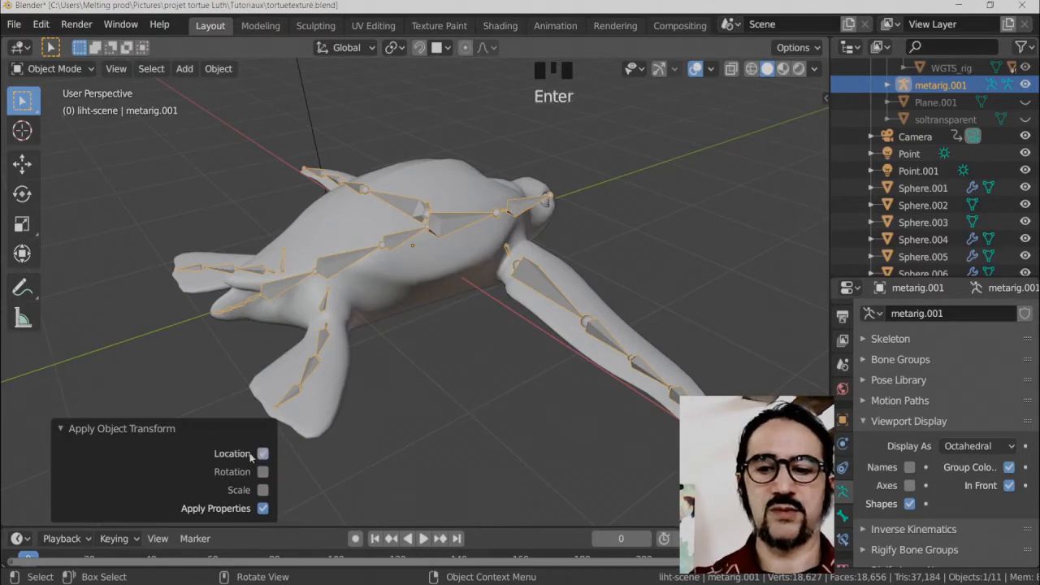
# Generate the Rigify control rig from metarig.001.
pyautogui.press('Return')
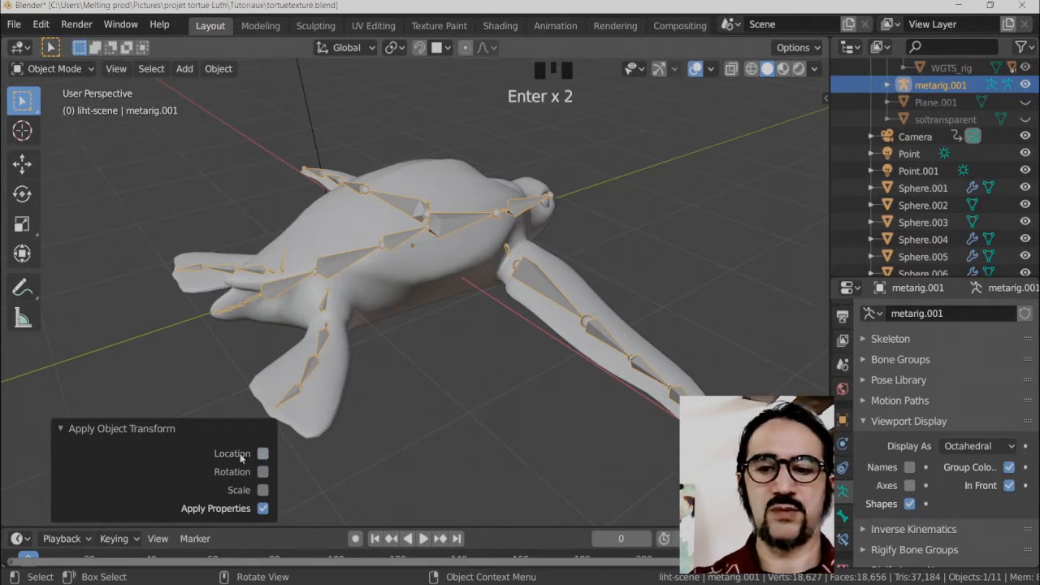
pyautogui.click(452, 224)
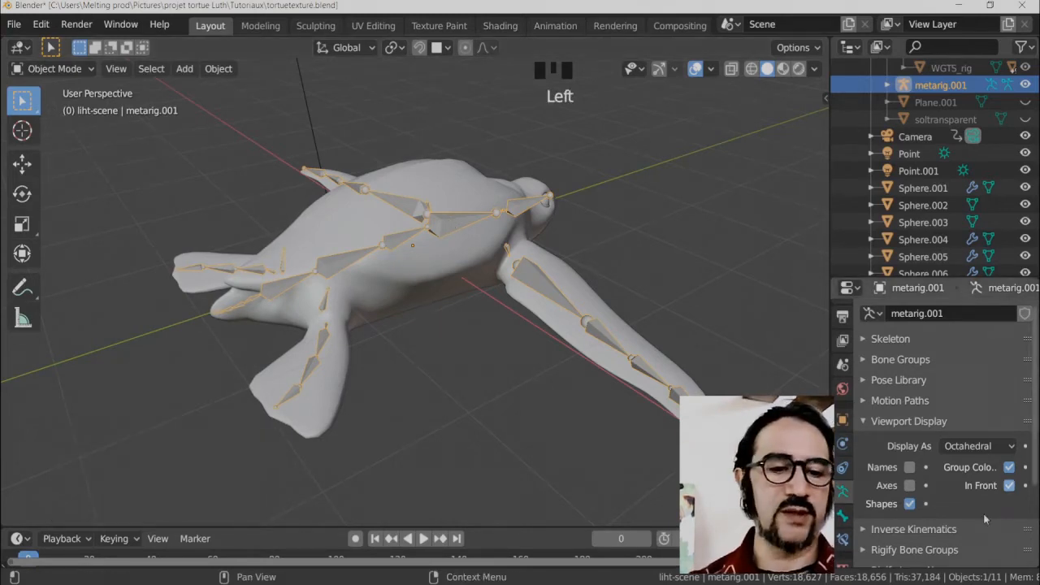
pyautogui.scroll(-7, 950, 495)
pyautogui.click(953, 512)
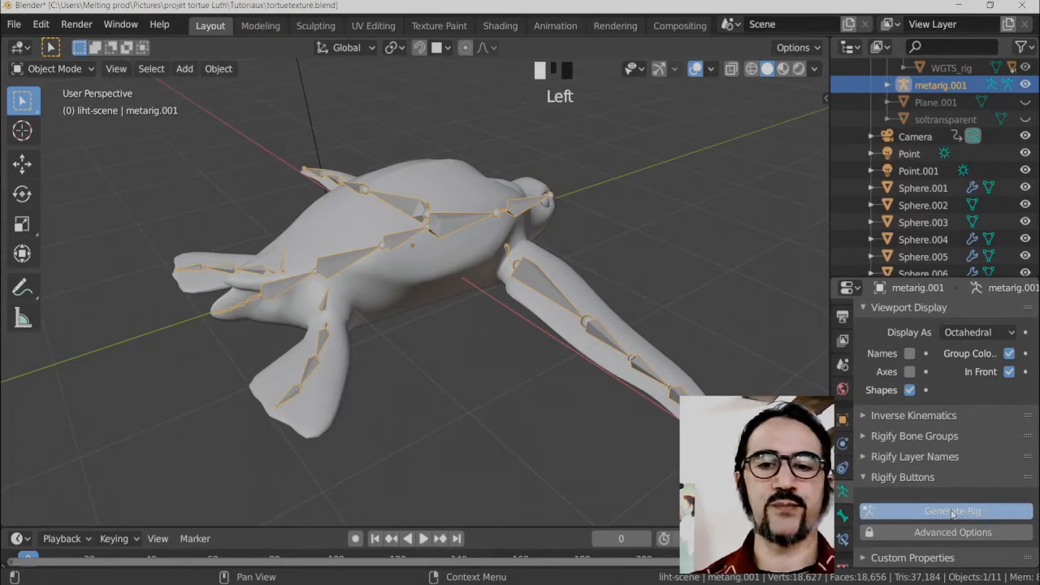
pyautogui.moveTo(618, 244); pyautogui.dragTo(629, 313, button='middle')
pyautogui.press('KP_7')
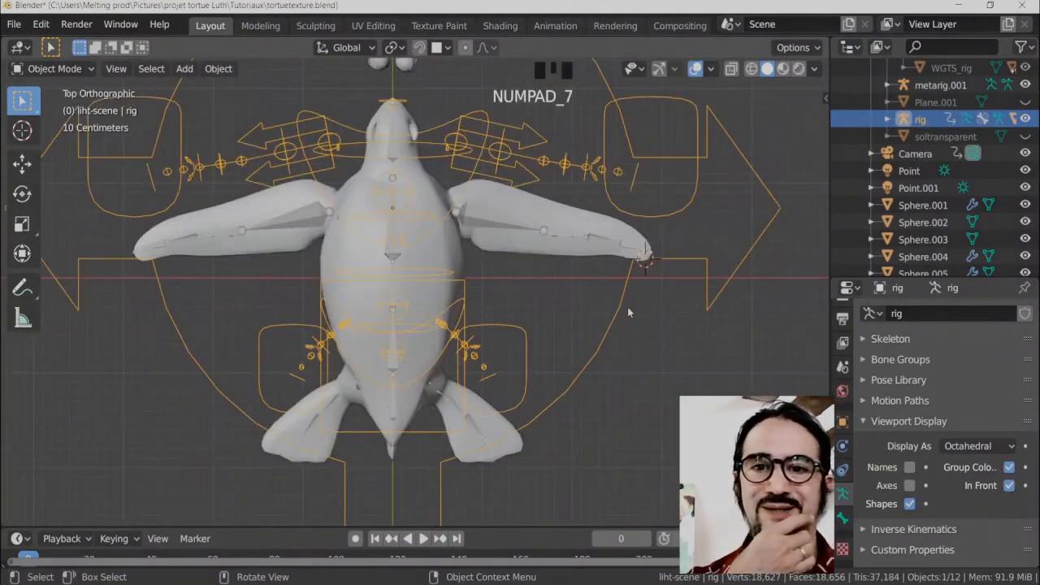
# Hide metarig.001 in the viewport so only the generated rig and the turtle mesh are shown.
pyautogui.click(513, 250)
pyautogui.keyDown('shift'); pyautogui.moveTo(513, 251); pyautogui.dragTo(522, 336, button='middle'); pyautogui.keyUp('shift')
pyautogui.click(522, 336)
pyautogui.scroll(-2, 503, 311)
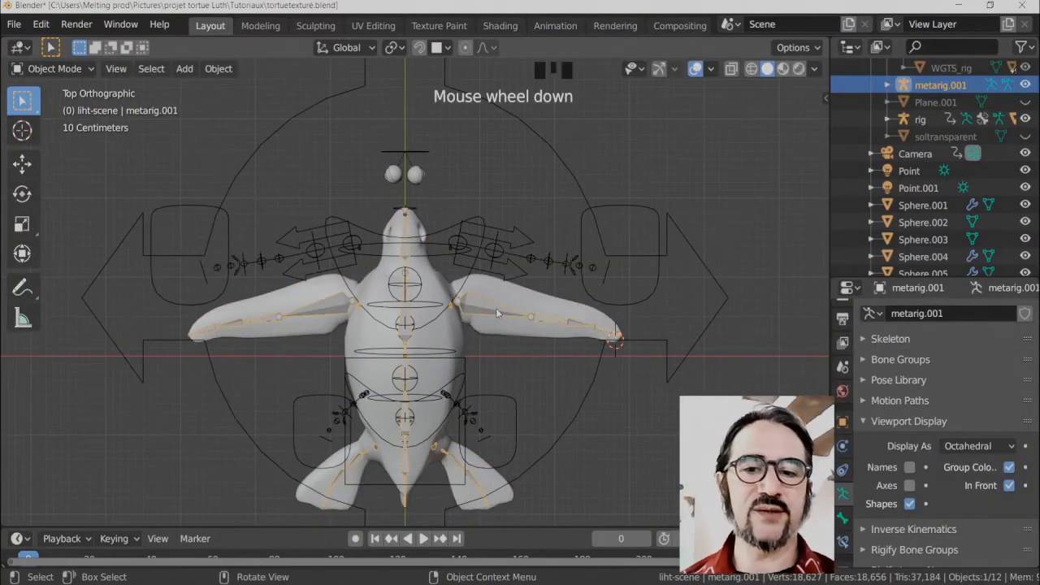
pyautogui.click(480, 310)
pyautogui.click(480, 310)
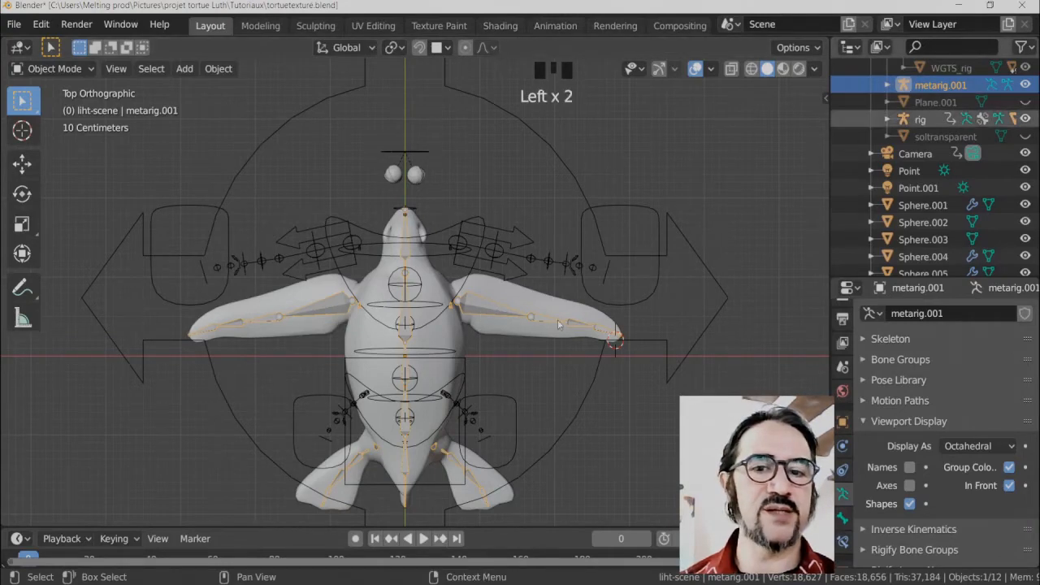
pyautogui.press('g')
pyautogui.press('Escape')
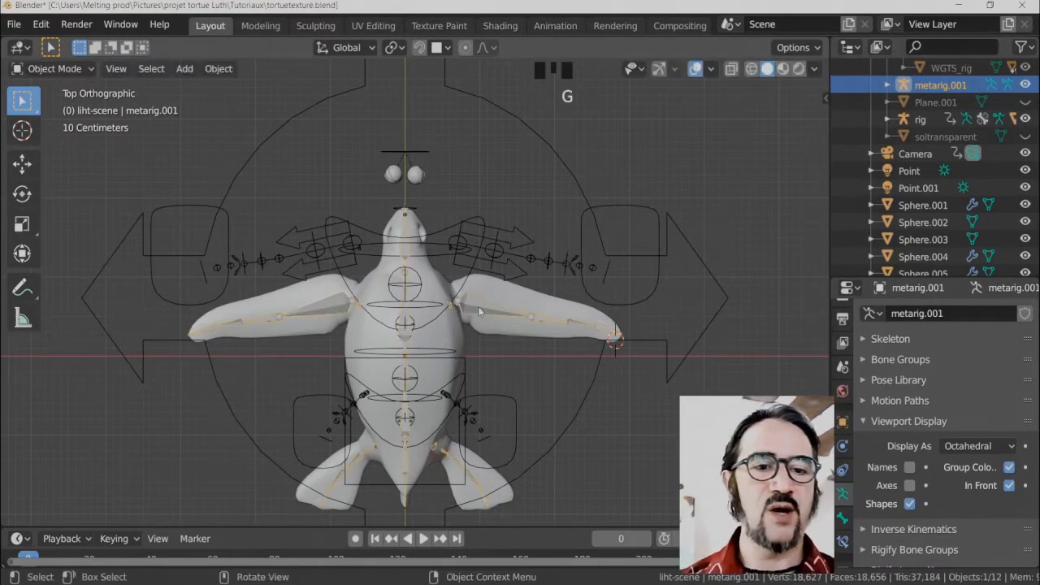
pyautogui.click(1026, 84)
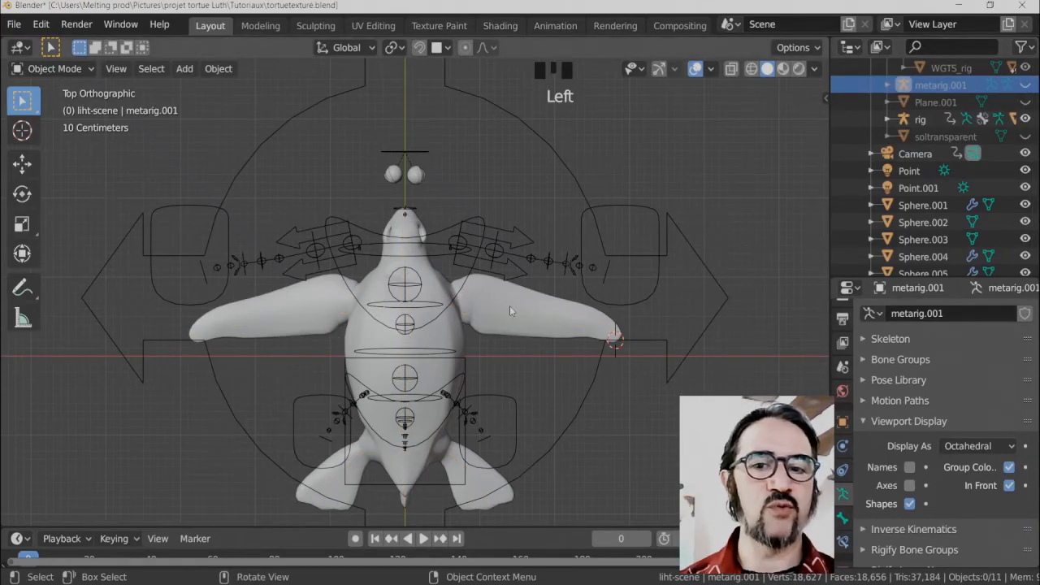
# Select the generated rig and show only its deform-bone layer in the Skeleton settings.
pyautogui.scroll(2, 510, 305)
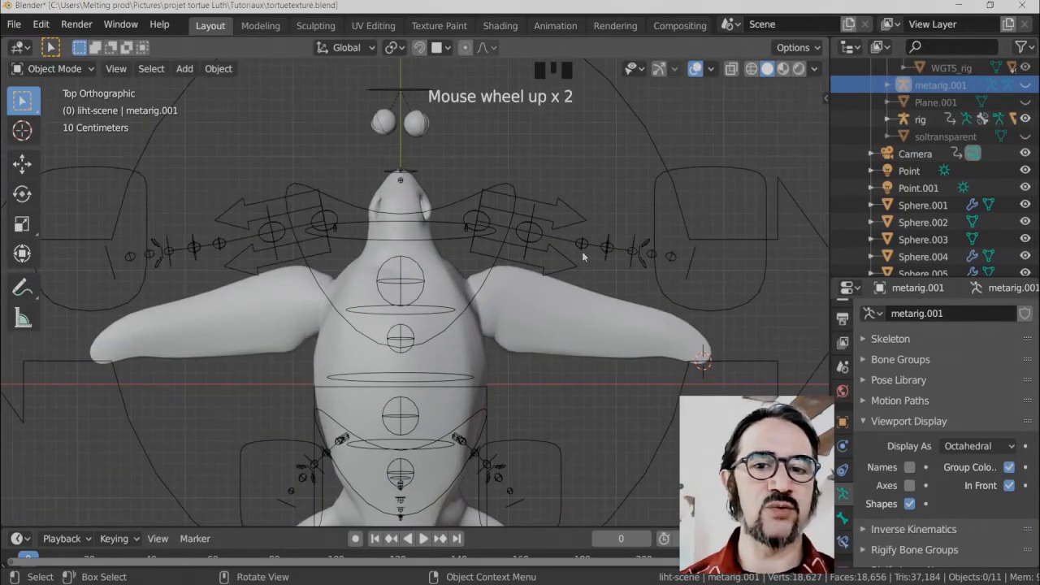
pyautogui.click(842, 497)
pyautogui.click(866, 421)
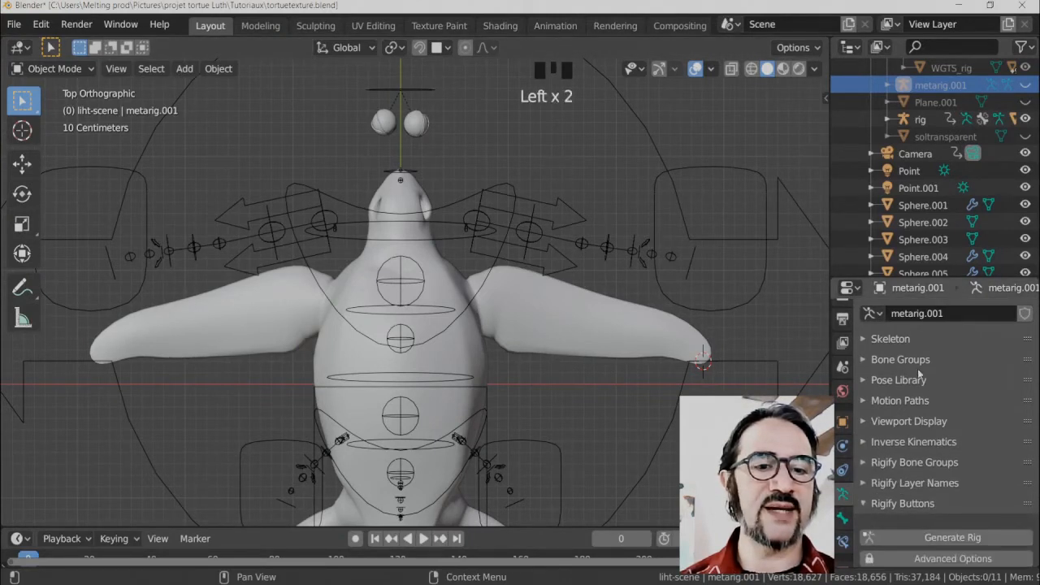
pyautogui.scroll(2, 917, 369)
pyautogui.click(890, 339)
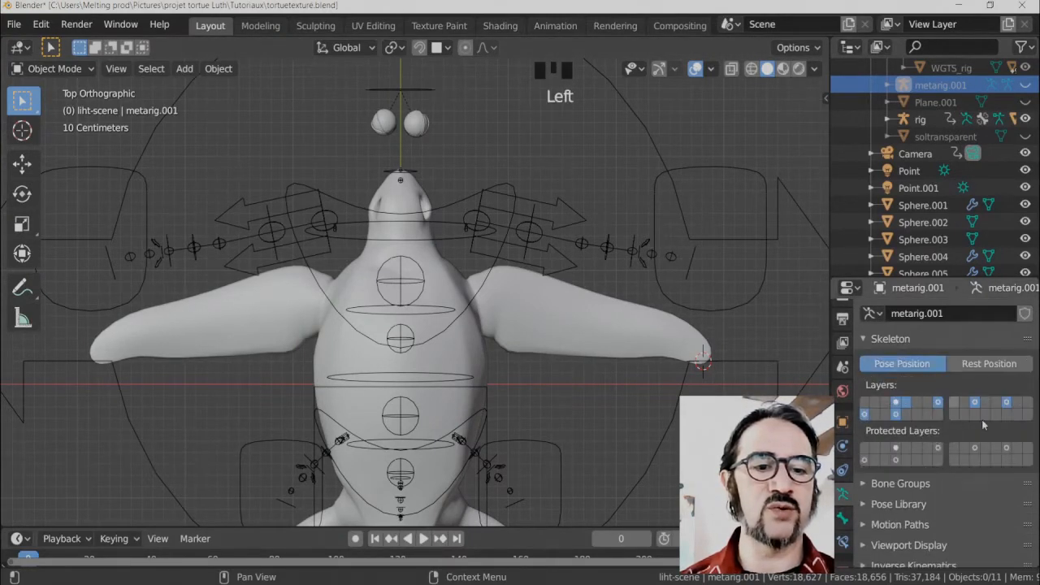
pyautogui.click(460, 301)
pyautogui.click(520, 224)
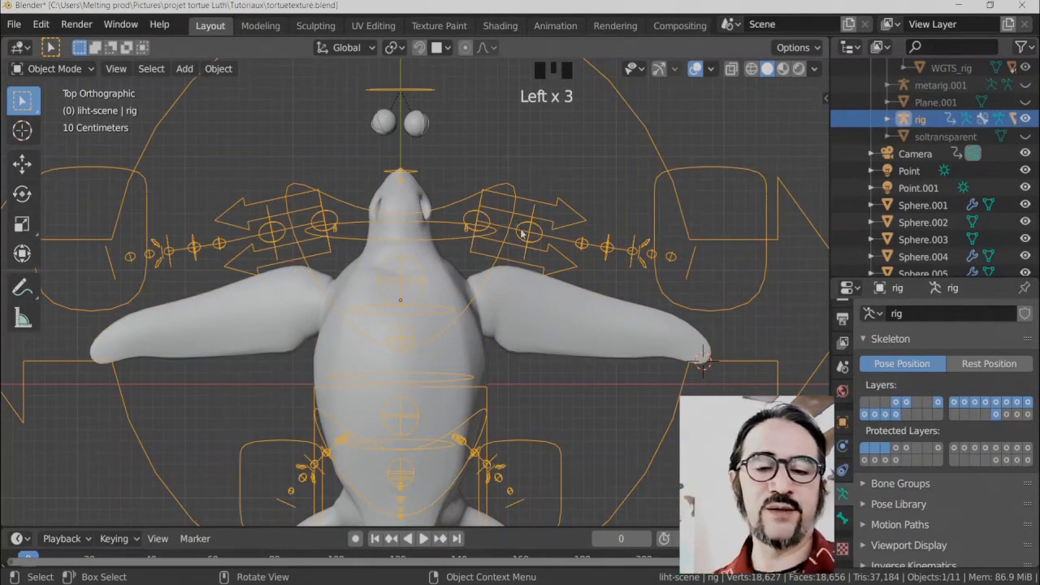
pyautogui.scroll(-2, 544, 289)
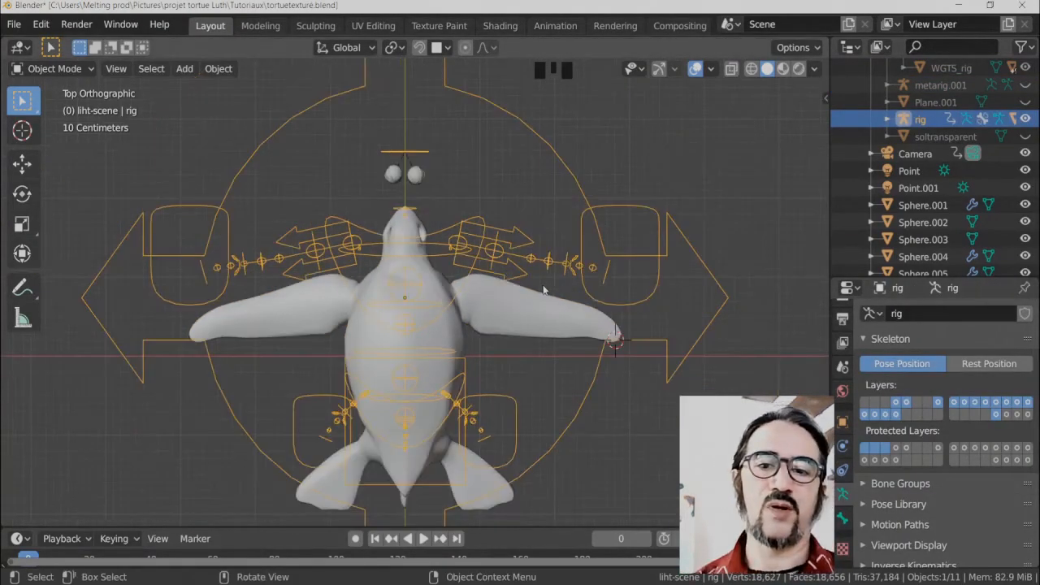
pyautogui.click(1006, 415)
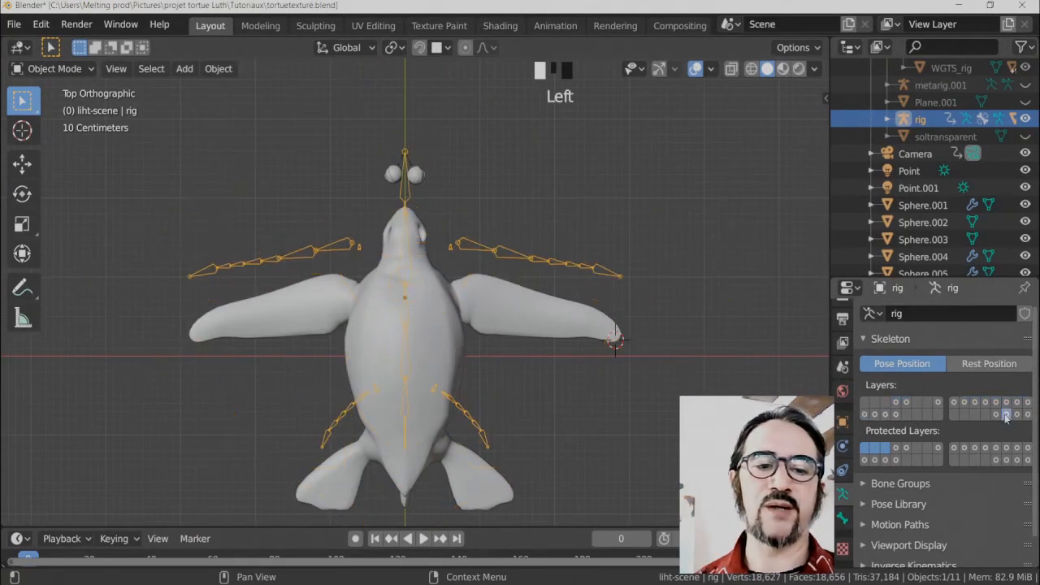
# Select the tortue-luth mesh and move it 0.748 m along the global Y axis onto the rig's bones.
pyautogui.click(502, 318)
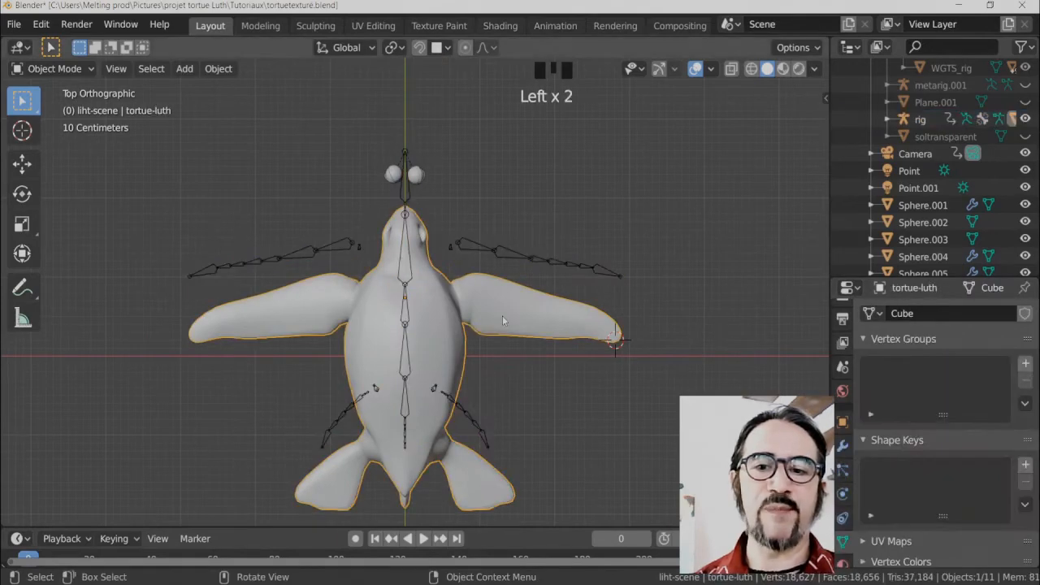
pyautogui.click(478, 258)
pyautogui.moveTo(478, 258); pyautogui.dragTo(526, 339, button='middle')
pyautogui.scroll(4, 398, 302)
pyautogui.scroll(-3, 507, 337)
pyautogui.click(526, 339)
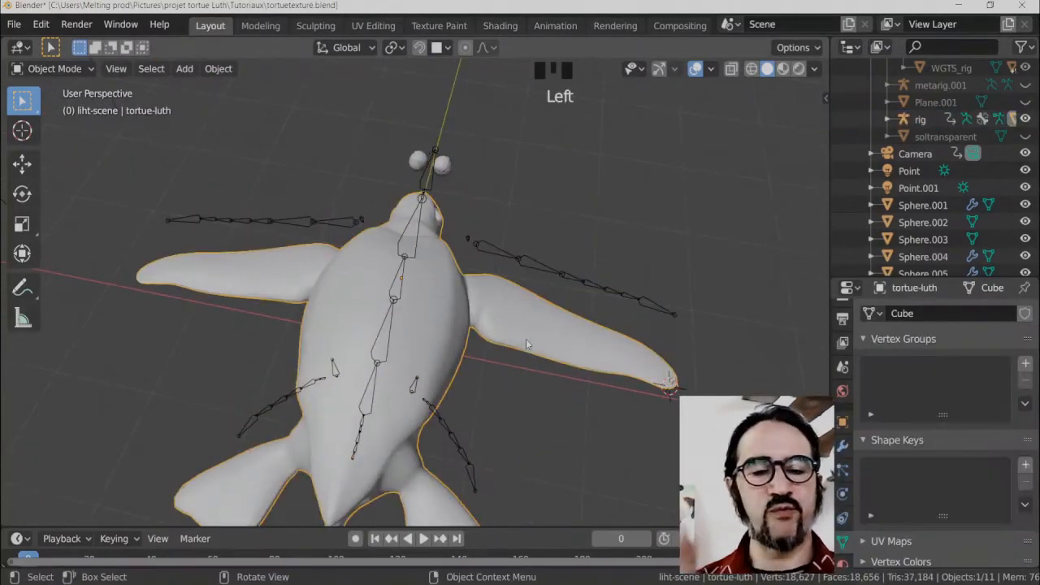
pyautogui.press('KP_7')
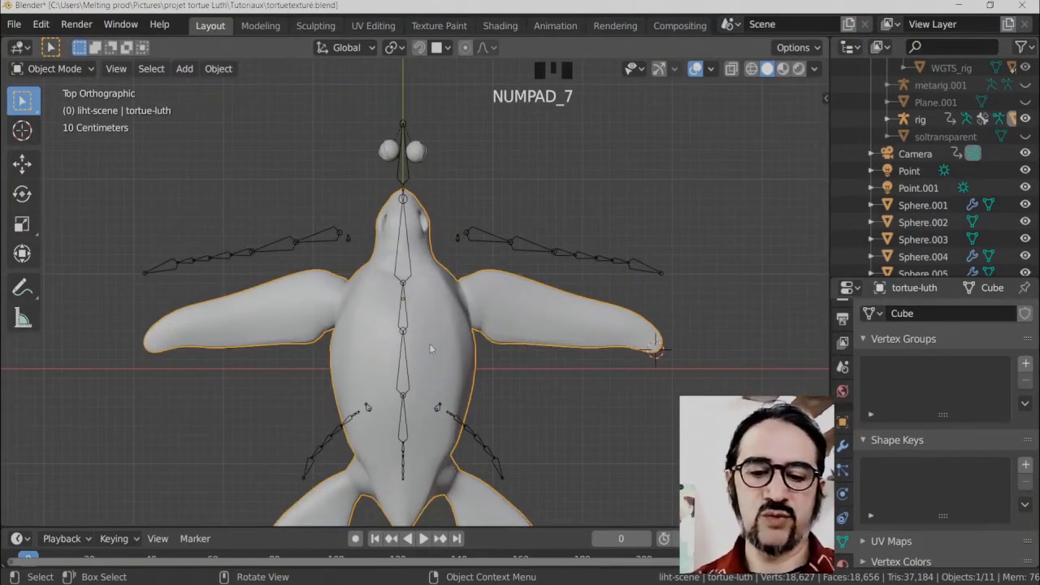
pyautogui.press('g')
pyautogui.press('y')
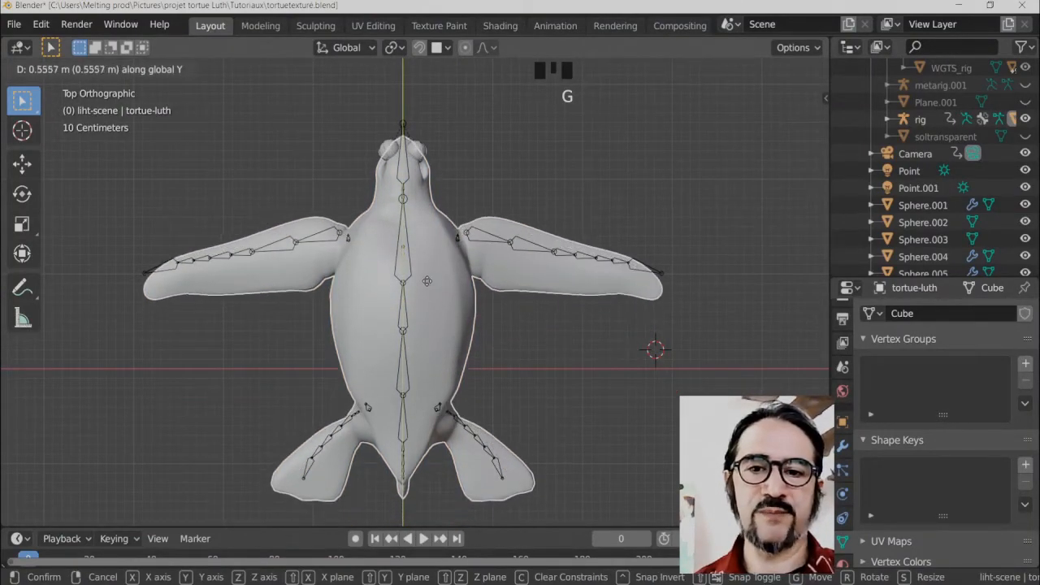
pyautogui.click(573, 279)
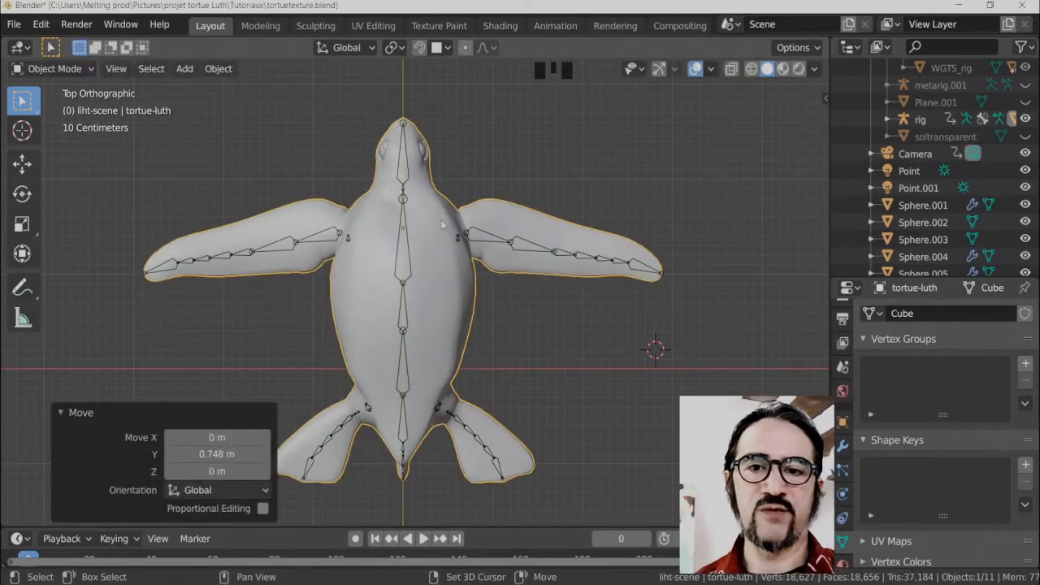
# Fine-tune the turtle mesh's alignment with the head bone by moving it 0.0251 m along global Y in side view.
pyautogui.moveTo(573, 278); pyautogui.dragTo(597, 263, button='middle')
pyautogui.scroll(3, 641, 305)
pyautogui.keyDown('shift'); pyautogui.moveTo(642, 305); pyautogui.dragTo(413, 260, button='middle'); pyautogui.keyUp('shift')
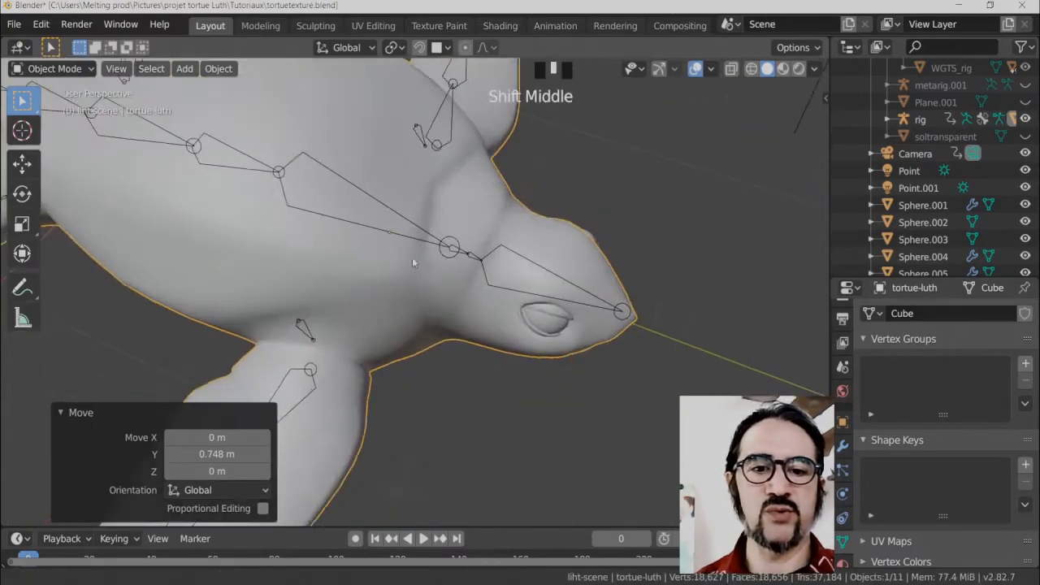
pyautogui.scroll(2, 442, 348)
pyautogui.moveTo(442, 348); pyautogui.dragTo(494, 317, button='middle')
pyautogui.press('KP_3')
pyautogui.press('g')
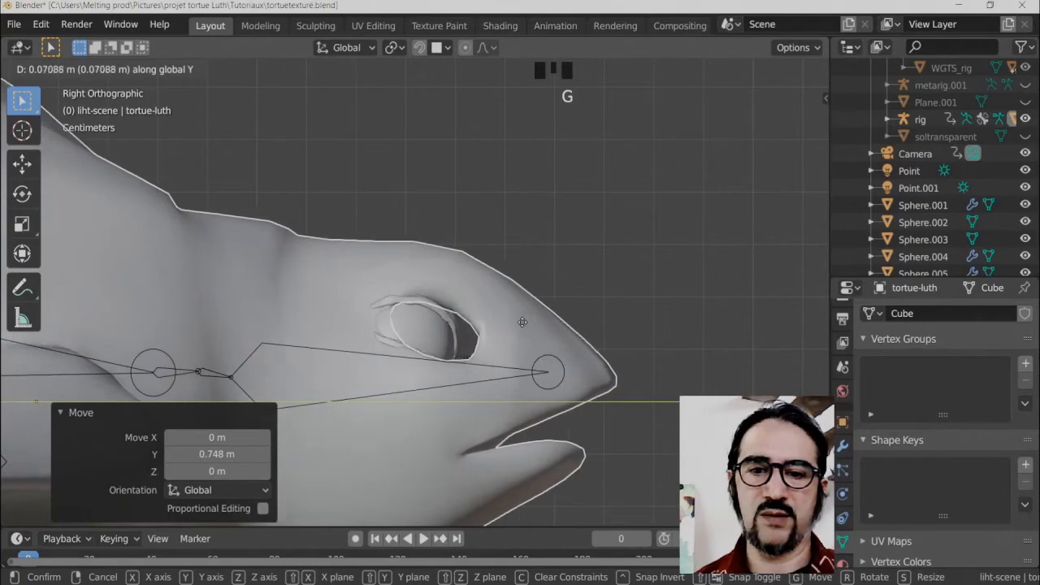
pyautogui.click(484, 317)
# Examine how the deform bones sit inside the turtle's head, body and flippers from above and in perspective.
pyautogui.press('KP_7')
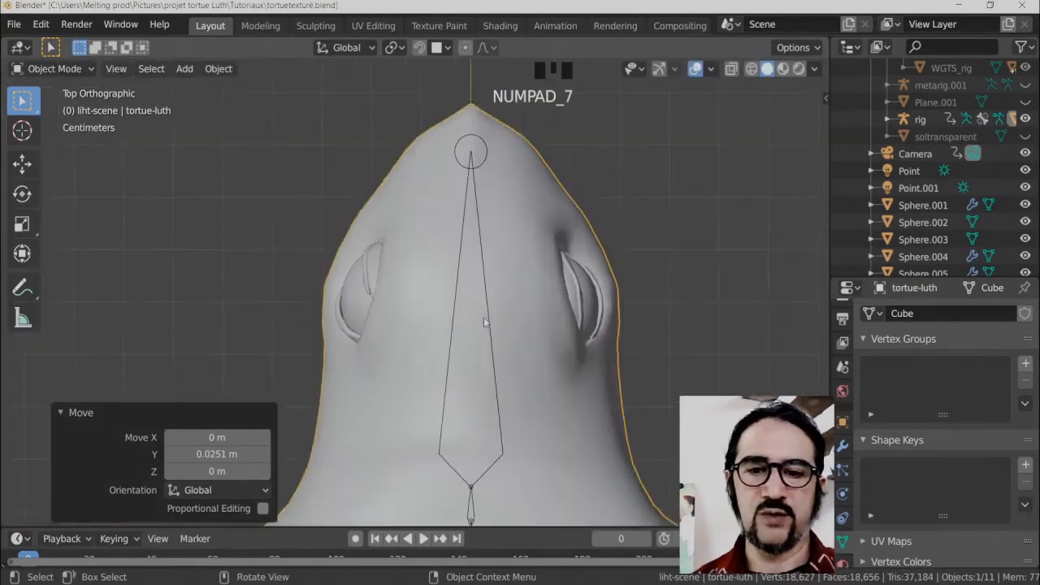
pyautogui.scroll(-7, 480, 322)
pyautogui.keyDown('shift'); pyautogui.moveTo(488, 455); pyautogui.dragTo(444, 274, button='middle'); pyautogui.keyUp('shift')
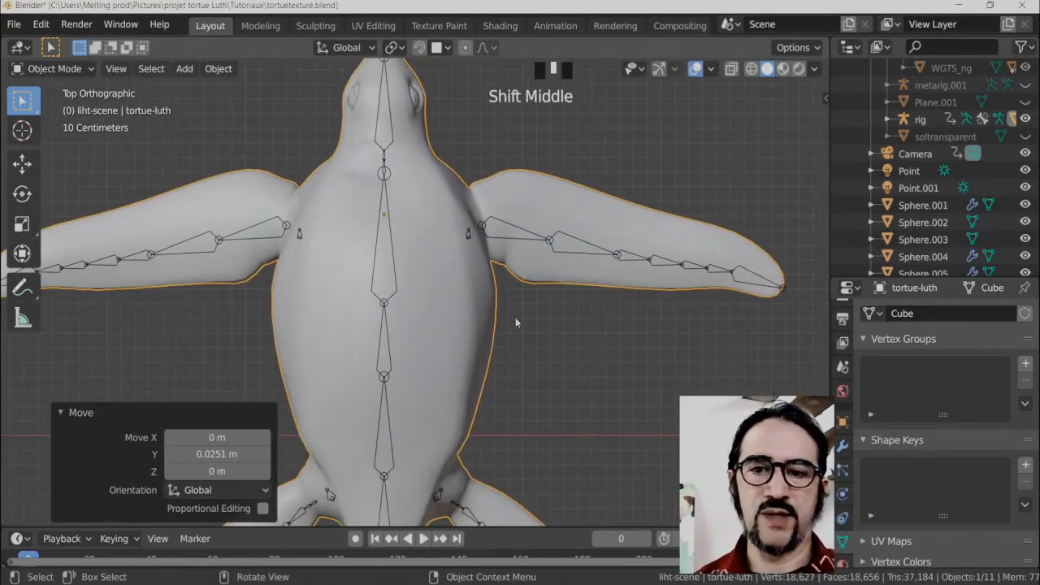
pyautogui.moveTo(516, 317); pyautogui.dragTo(484, 339, button='middle')
pyautogui.scroll(-3, 548, 332)
pyautogui.scroll(4, 479, 341)
pyautogui.click(478, 336)
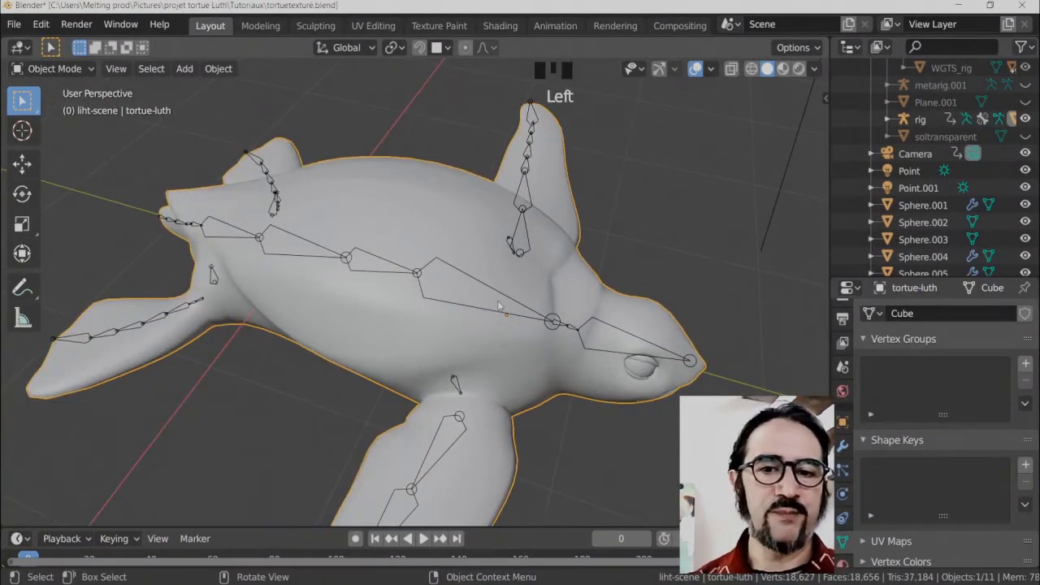
pyautogui.click(500, 289)
pyautogui.click(591, 269)
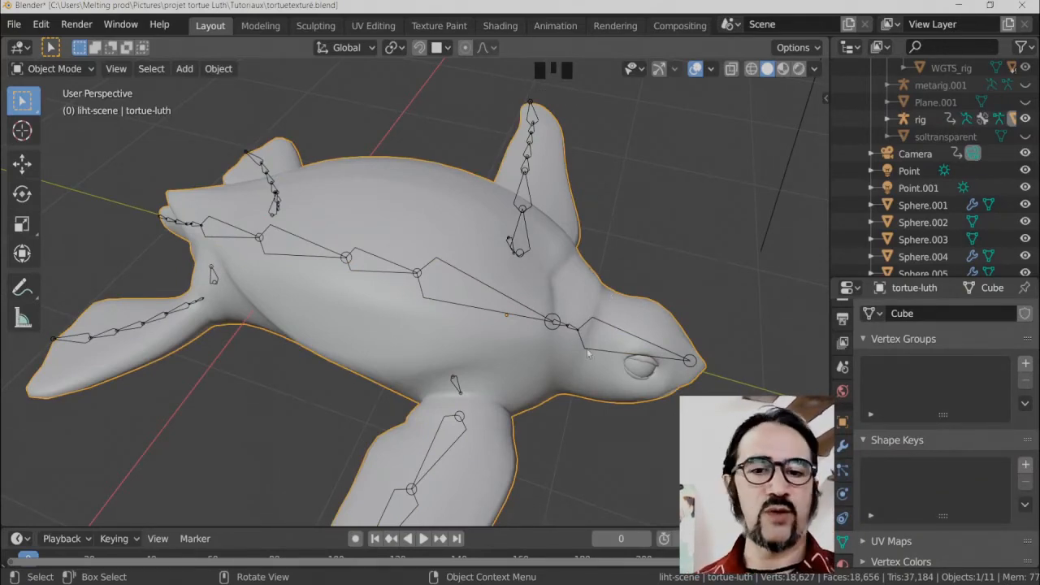
pyautogui.moveTo(587, 351); pyautogui.dragTo(550, 329, button='middle')
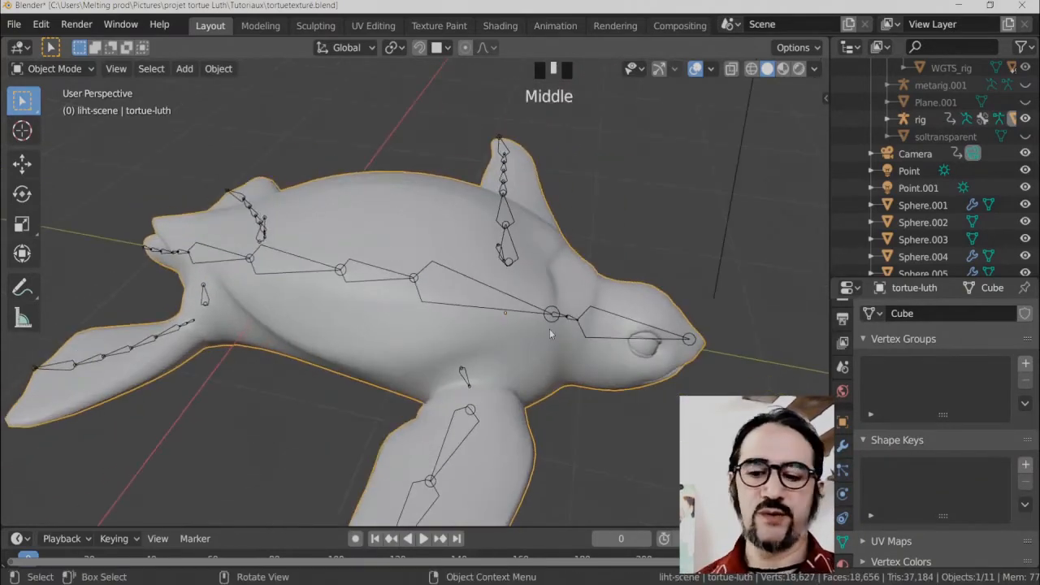
# Parent the turtle mesh to the rig using Armature Deform With Automatic Weights and enable X Mirror.
pyautogui.keyDown('shift'); pyautogui.click(490, 311); pyautogui.keyUp('shift')
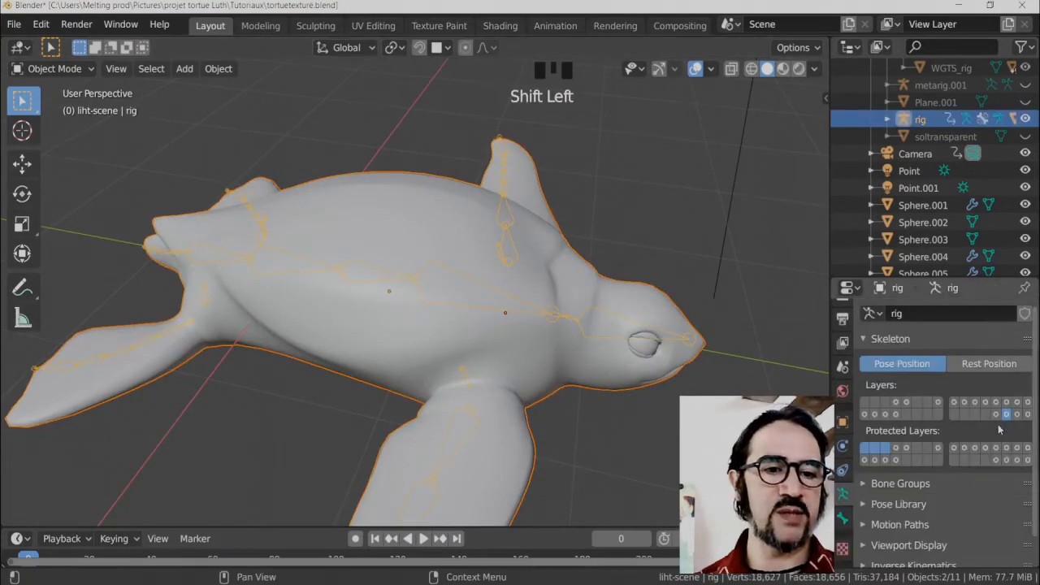
pyautogui.click(1007, 416)
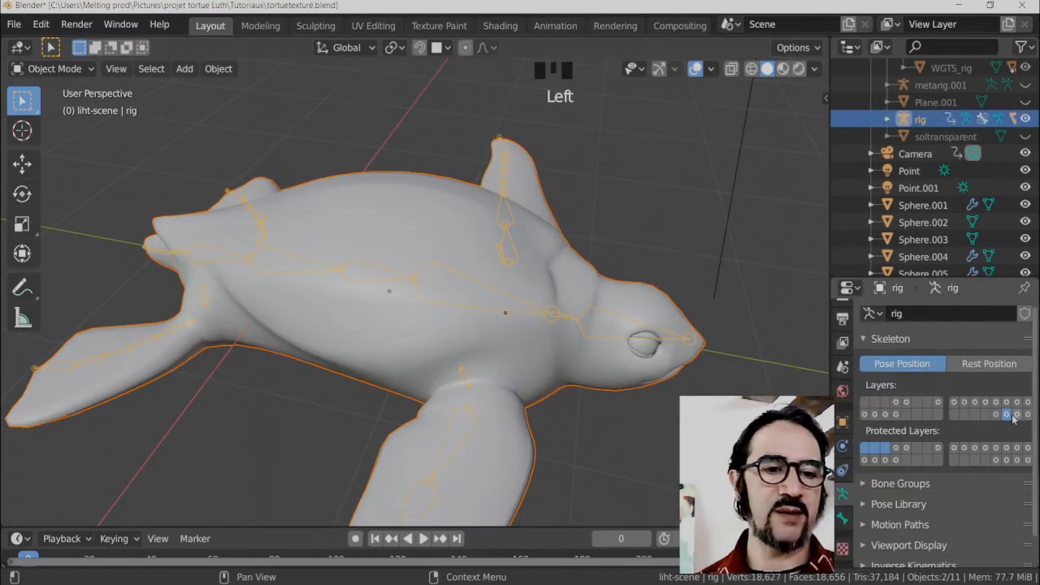
pyautogui.moveTo(407, 342); pyautogui.dragTo(558, 372, button='middle')
pyautogui.scroll(-4, 552, 398)
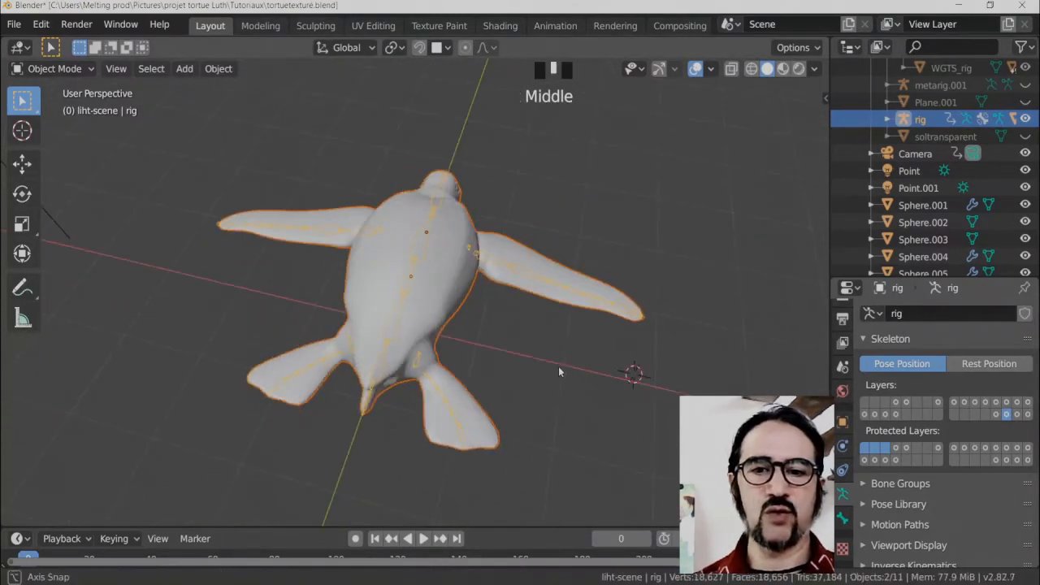
pyautogui.hotkey('ctrl', 'p')
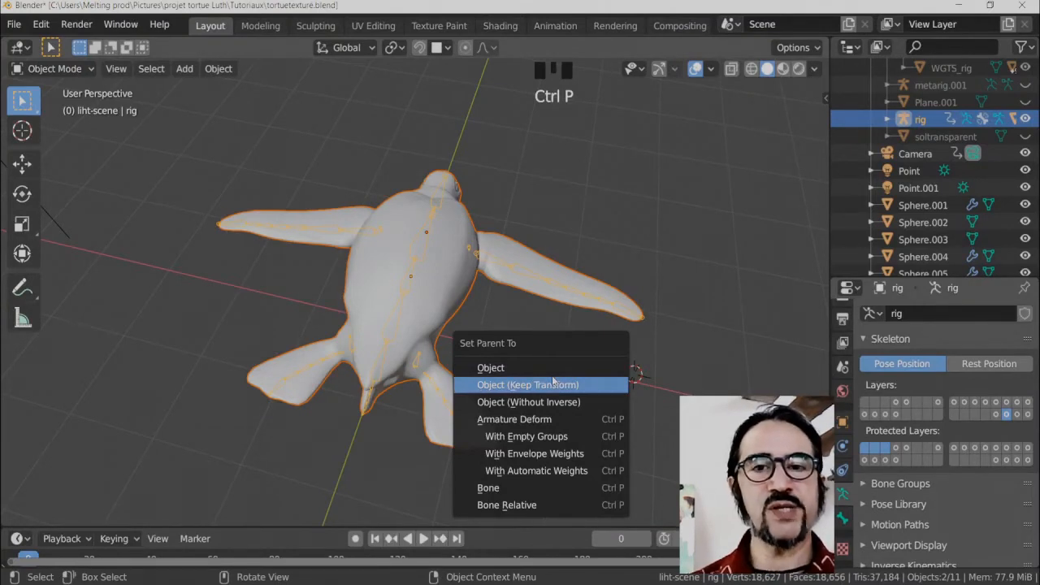
pyautogui.click(542, 472)
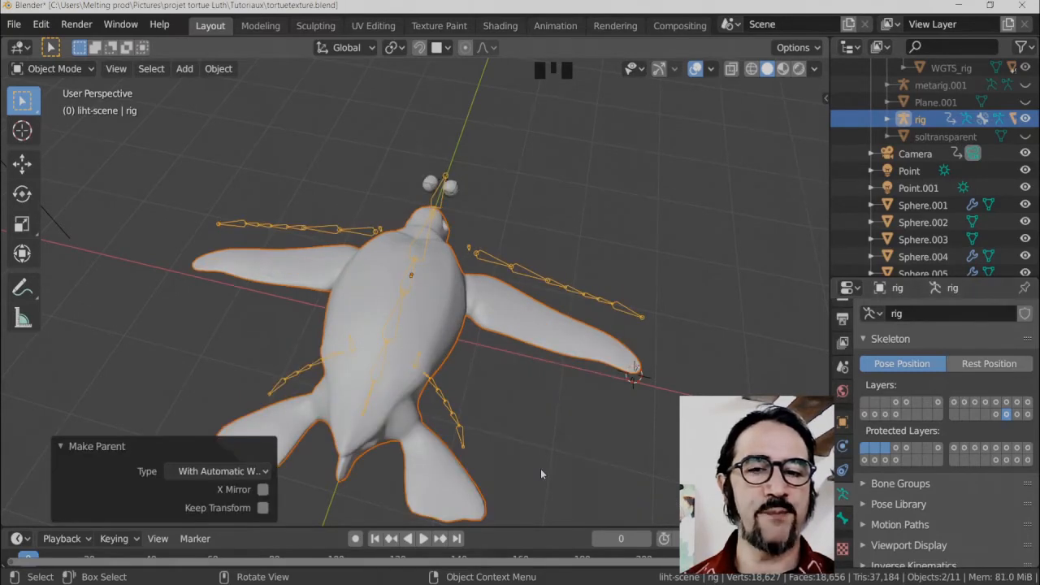
pyautogui.moveTo(630, 430); pyautogui.dragTo(725, 372, button='middle')
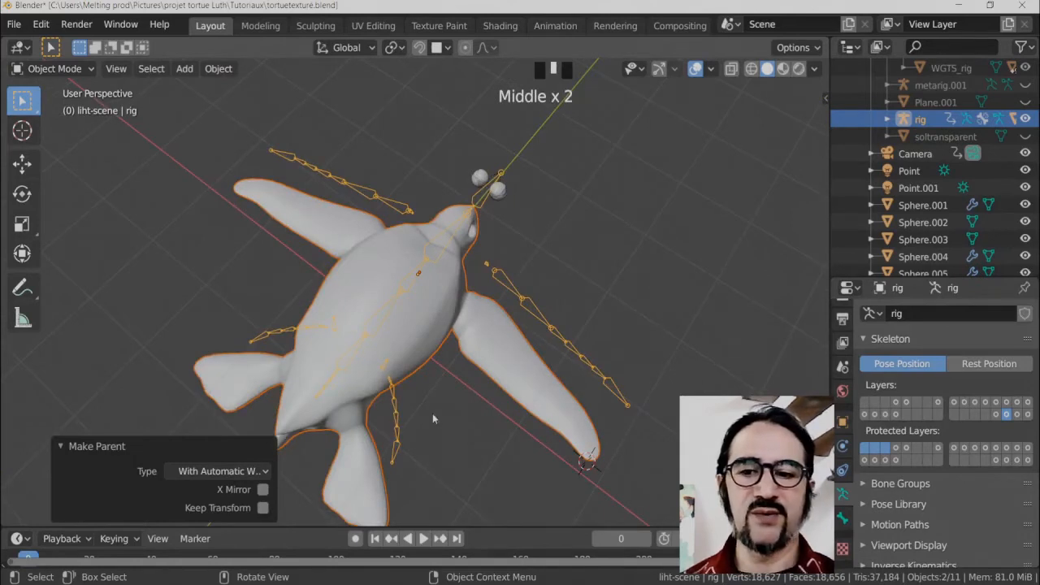
pyautogui.click(264, 489)
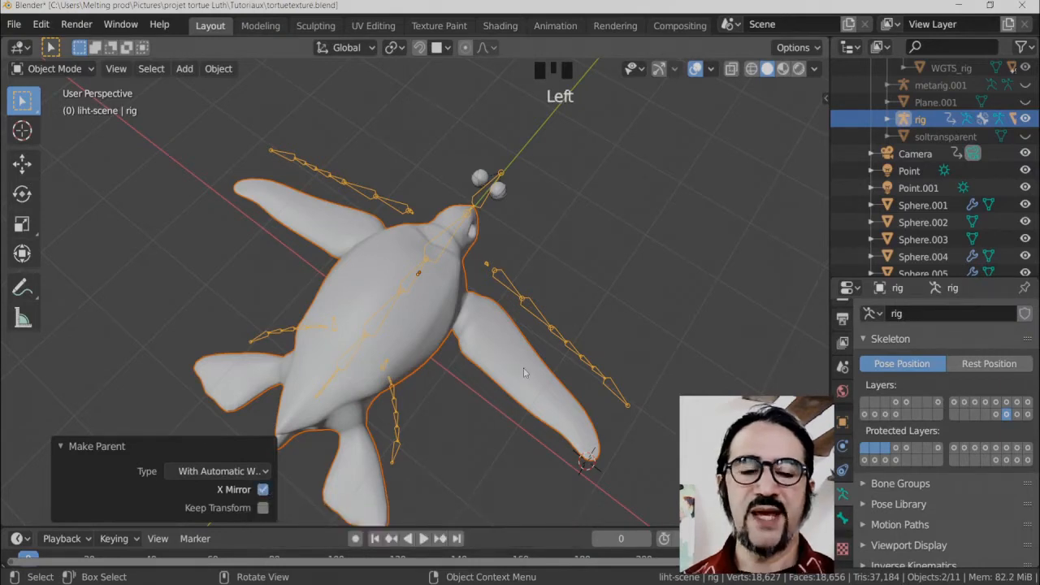
# Show the rig's Spine control layer in the viewport.
pyautogui.click(825, 98)
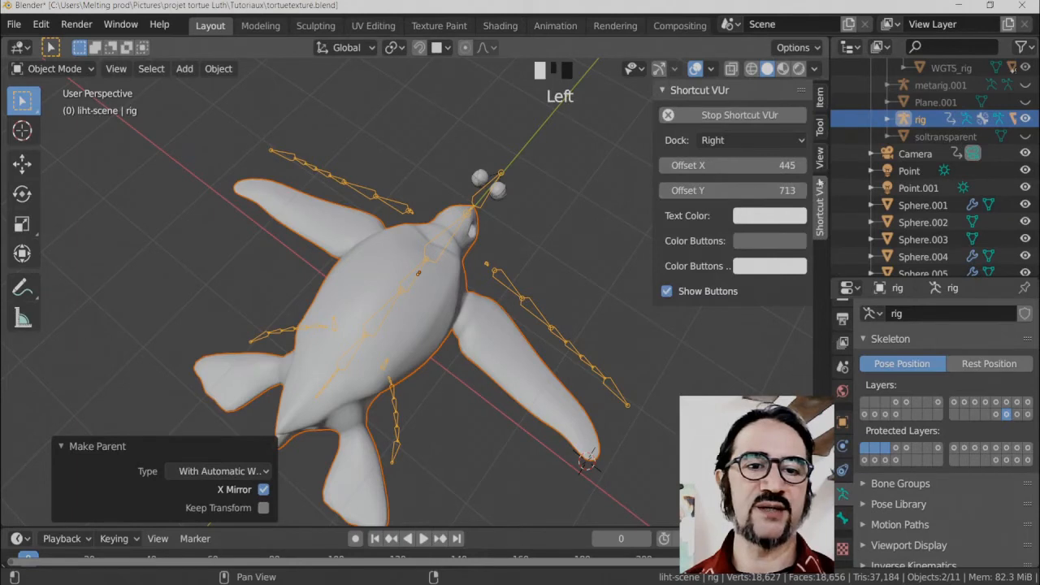
pyautogui.click(819, 127)
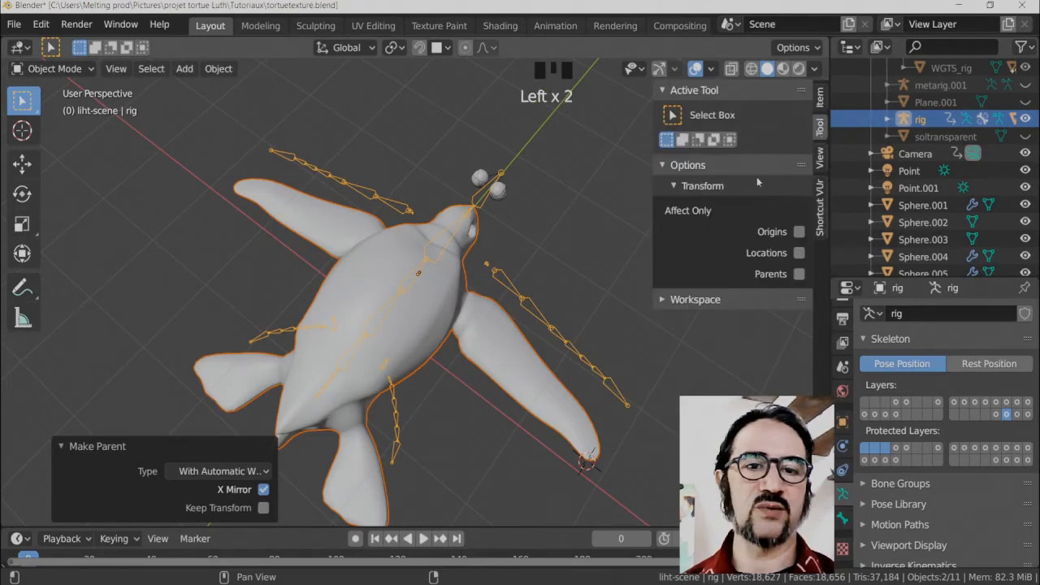
pyautogui.click(820, 157)
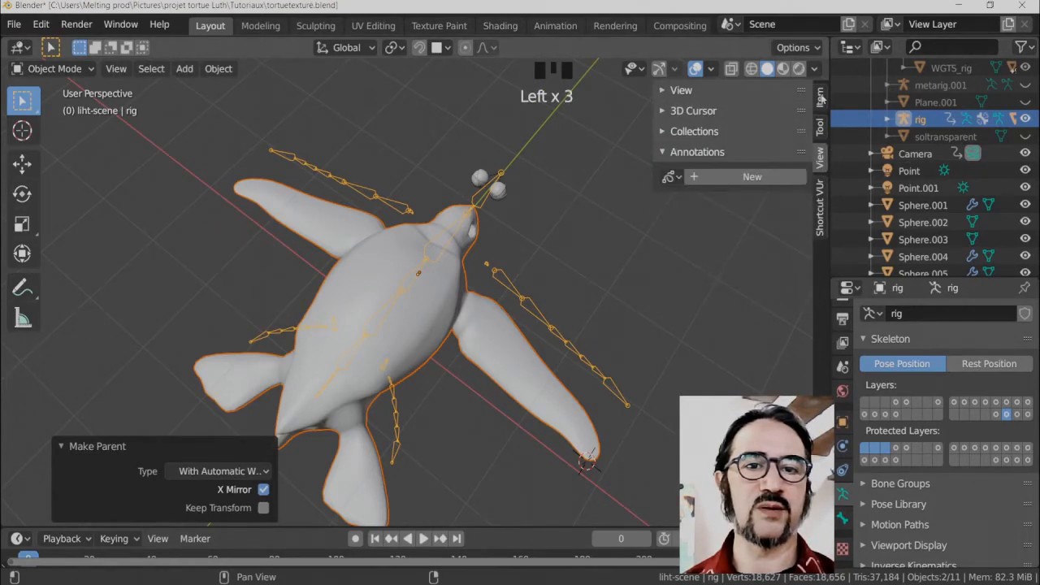
pyautogui.click(820, 97)
pyautogui.click(719, 135)
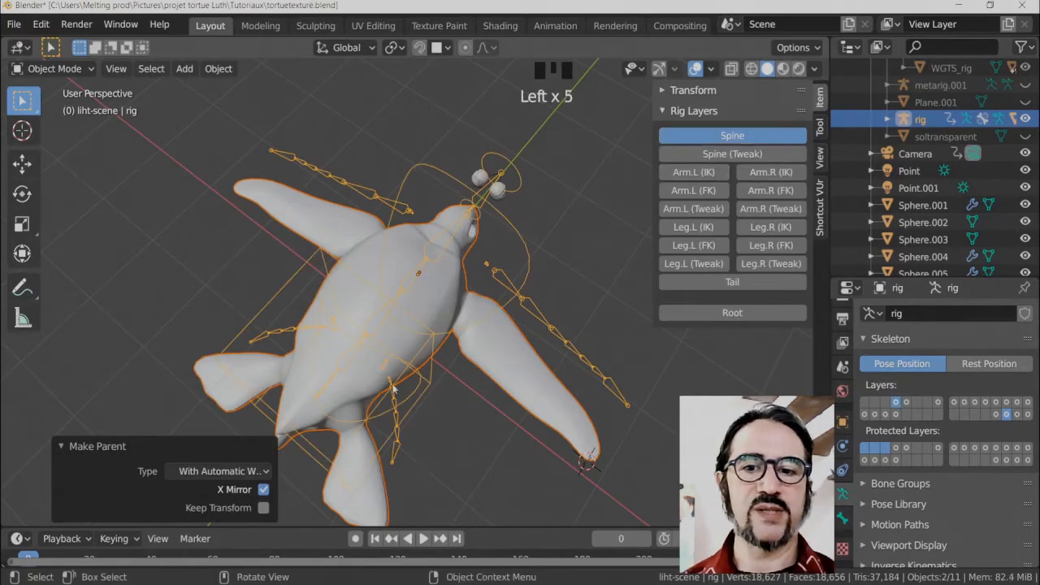
# Try moving the torso control in Pose Mode to test how the turtle mesh follows the rig.
pyautogui.moveTo(411, 390); pyautogui.dragTo(427, 401, button='middle')
pyautogui.hotkey('ctrl', 'Tab')
pyautogui.click(445, 437)
pyautogui.moveTo(445, 437); pyautogui.dragTo(404, 375, button='middle')
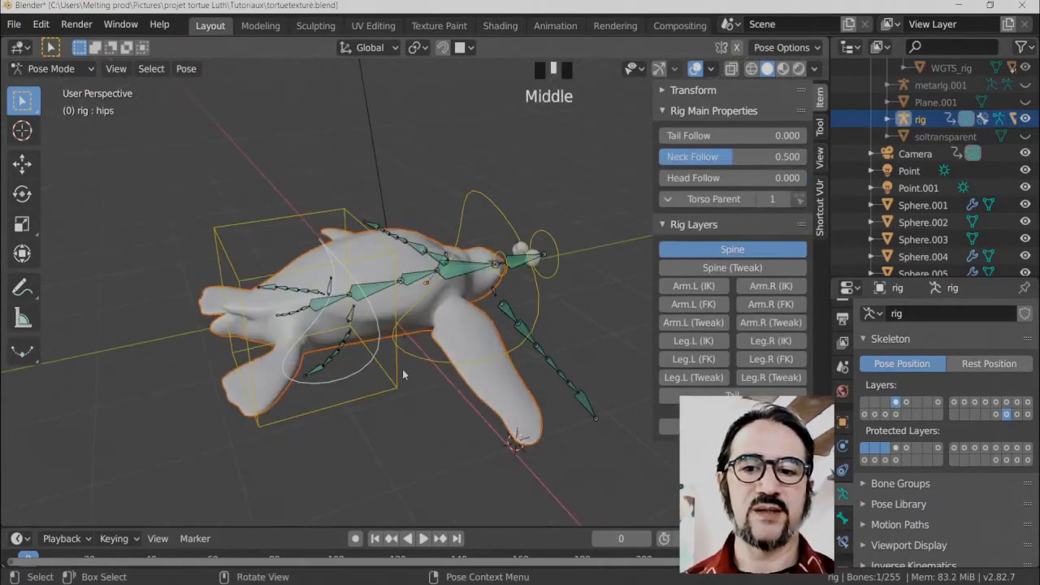
pyautogui.click(427, 416)
pyautogui.press('g')
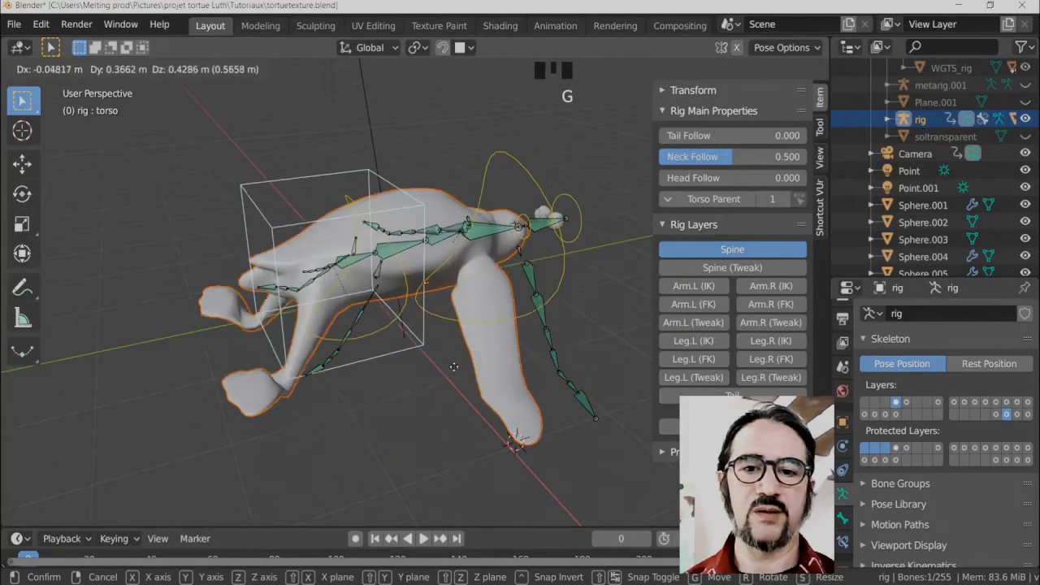
pyautogui.rightClick(425, 353)
pyautogui.moveTo(425, 353); pyautogui.dragTo(440, 370, button='middle')
pyautogui.scroll(-2, 486, 423)
pyautogui.press('g')
pyautogui.rightClick(476, 426)
# Return to Object Mode, select the tortue-luth mesh and move it 0.72 m along global Y back onto the bones.
pyautogui.scroll(3, 441, 384)
pyautogui.click(515, 285)
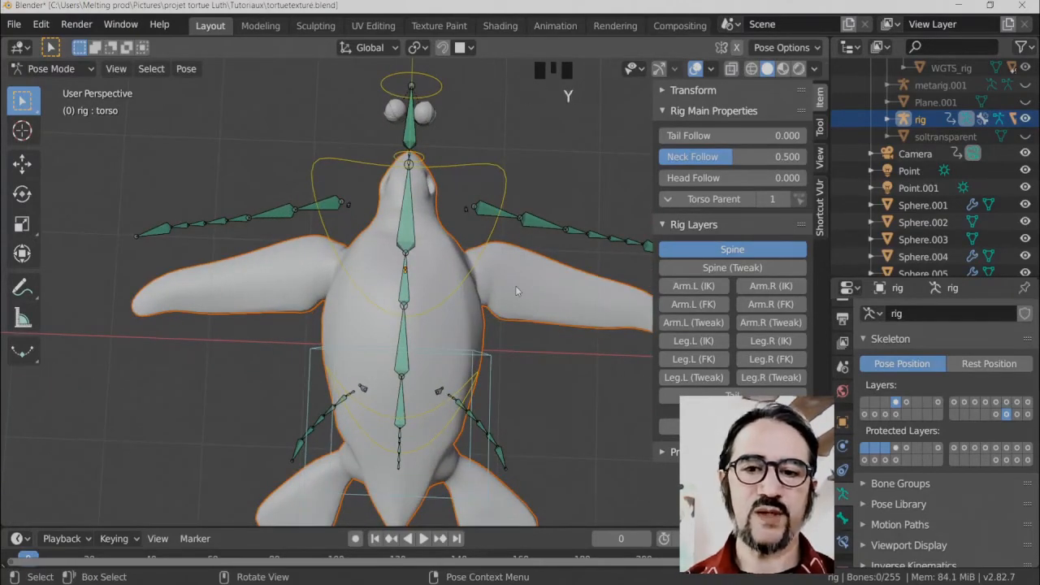
pyautogui.click(516, 270)
pyautogui.scroll(-3, 498, 279)
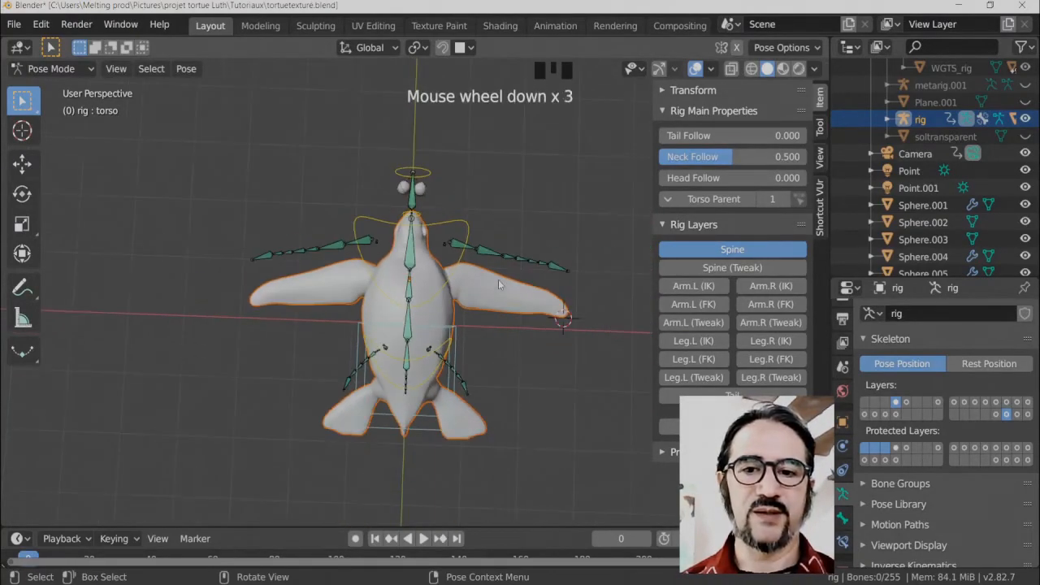
pyautogui.click(491, 282)
pyautogui.hotkey('ctrl', 'Tab')
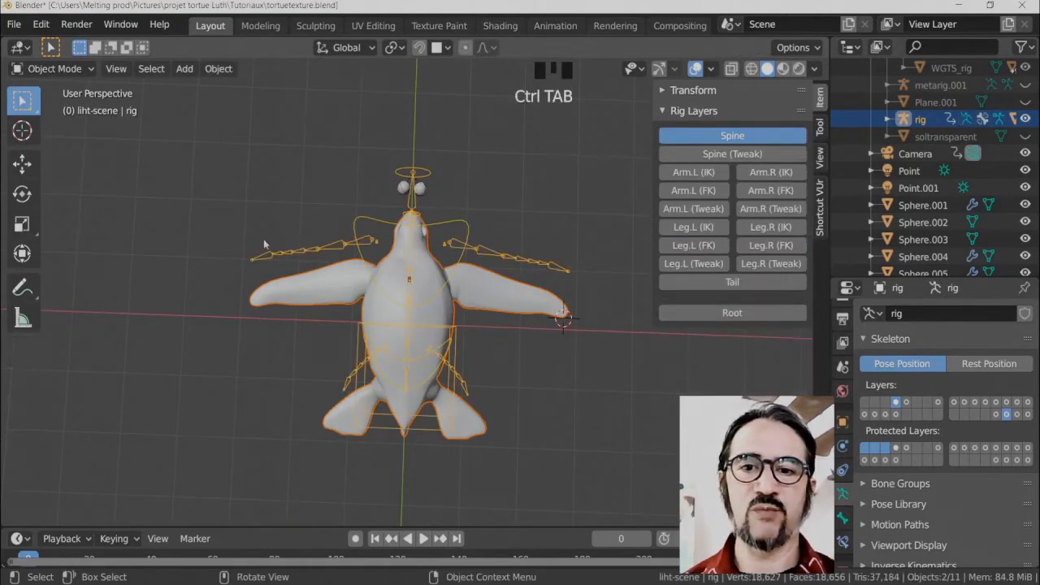
pyautogui.click(287, 281)
pyautogui.scroll(3, 284, 278)
pyautogui.click(261, 272)
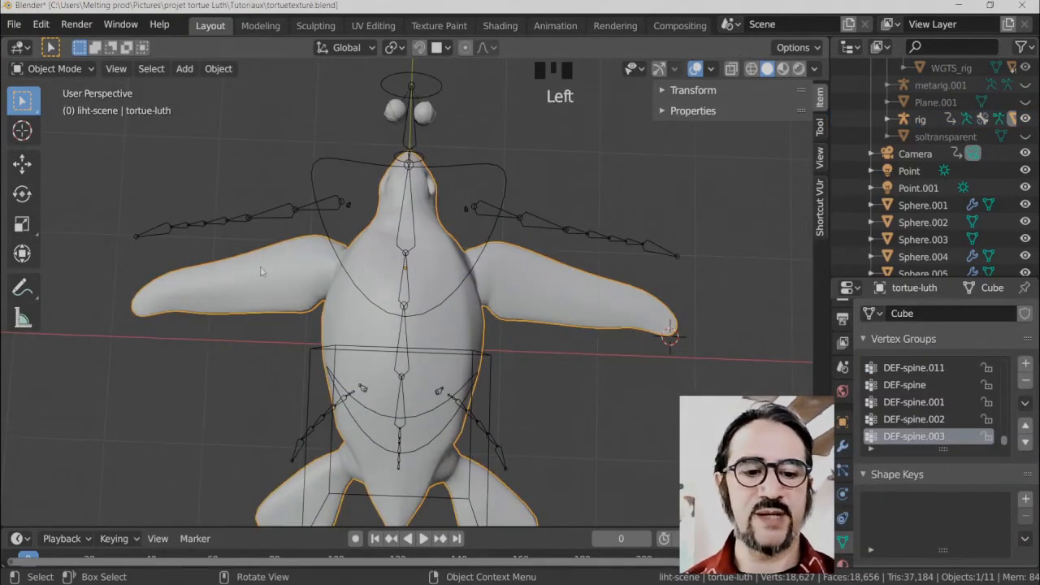
pyautogui.press('KP_7')
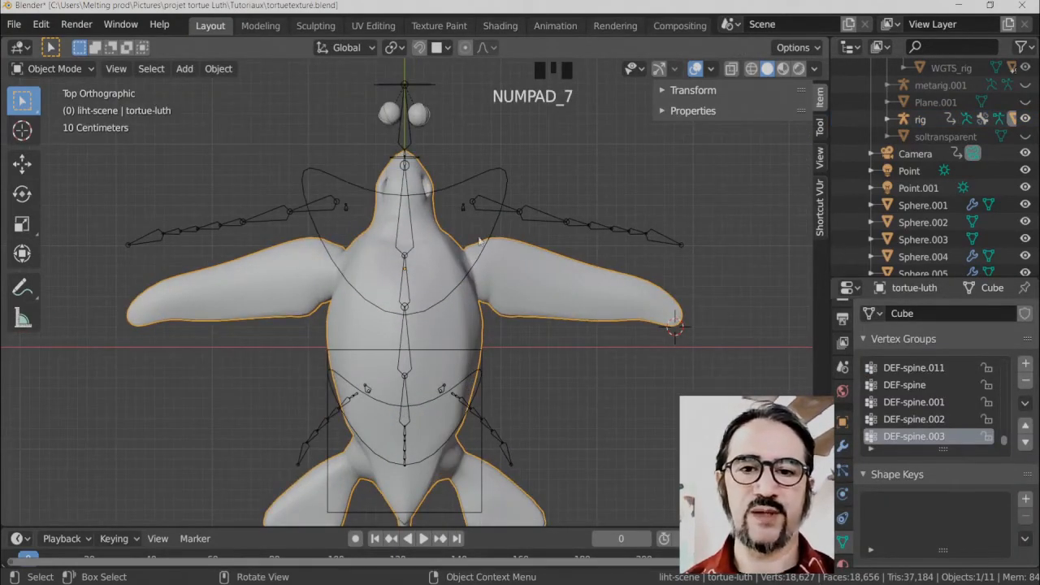
pyautogui.press('g')
pyautogui.press('y')
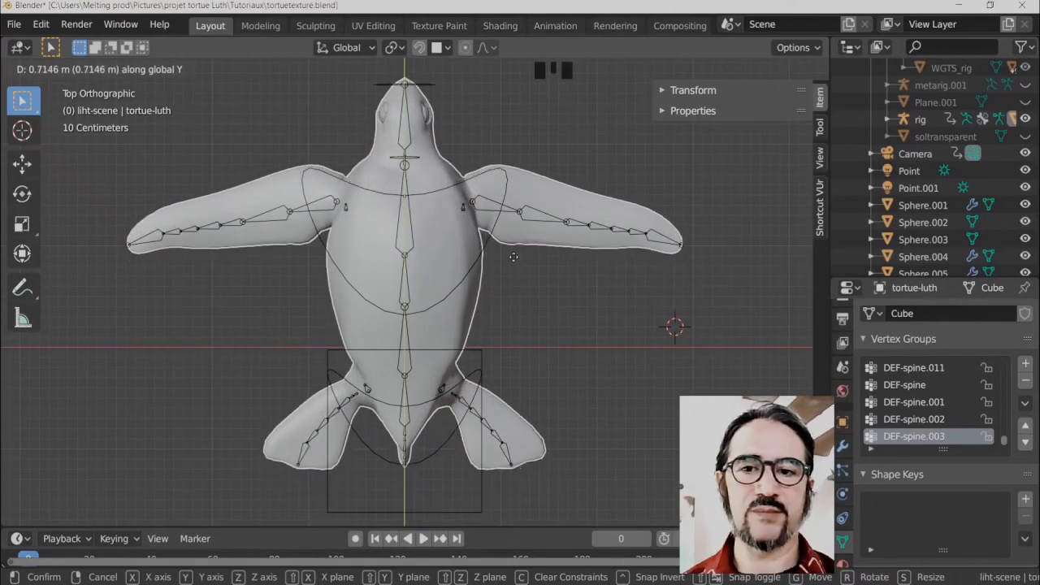
pyautogui.click(513, 260)
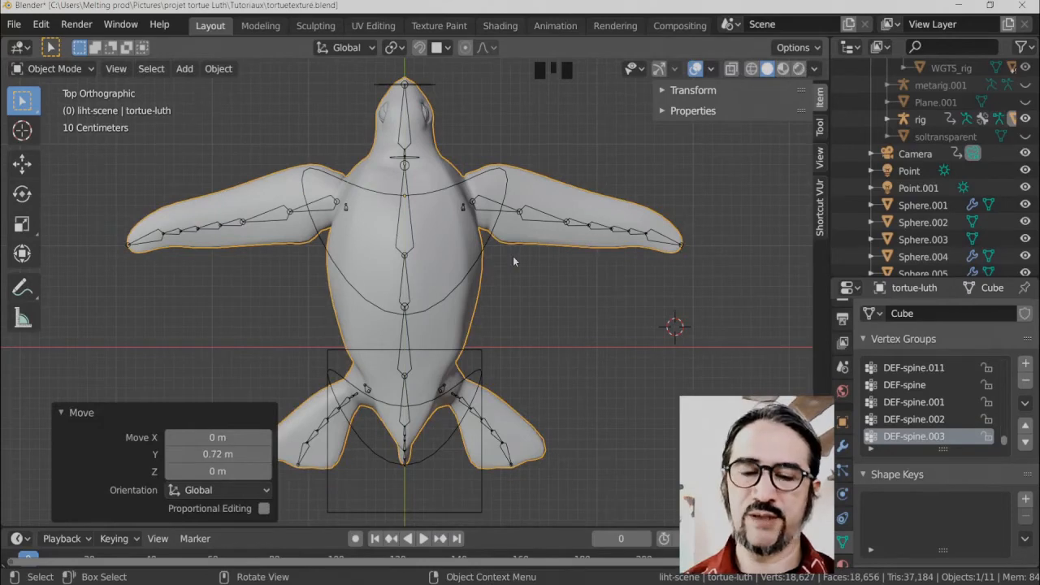
# Apply all transforms to the tortue-luth mesh.
pyautogui.click(218, 68)
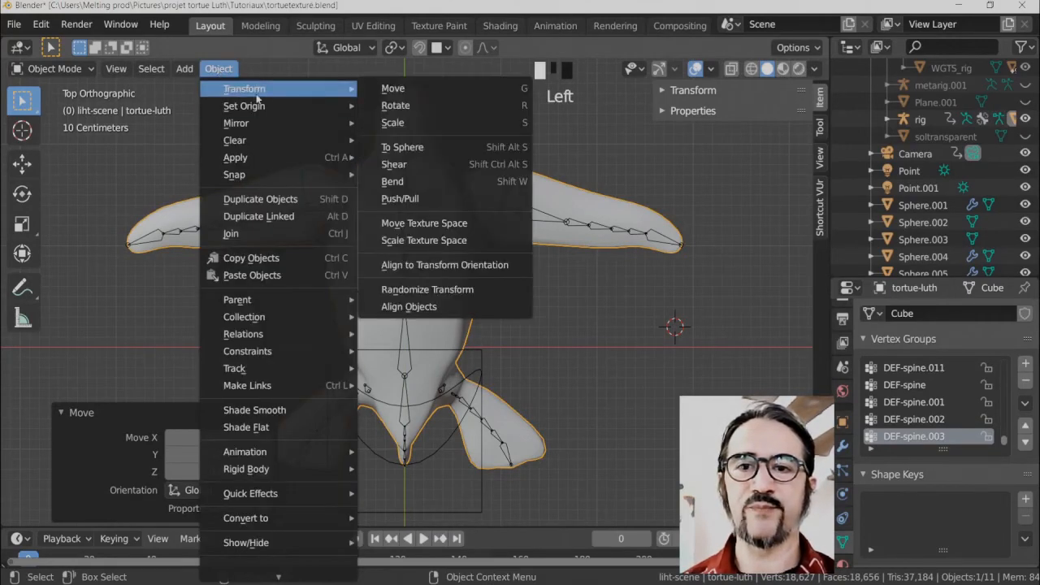
pyautogui.moveTo(281, 158)
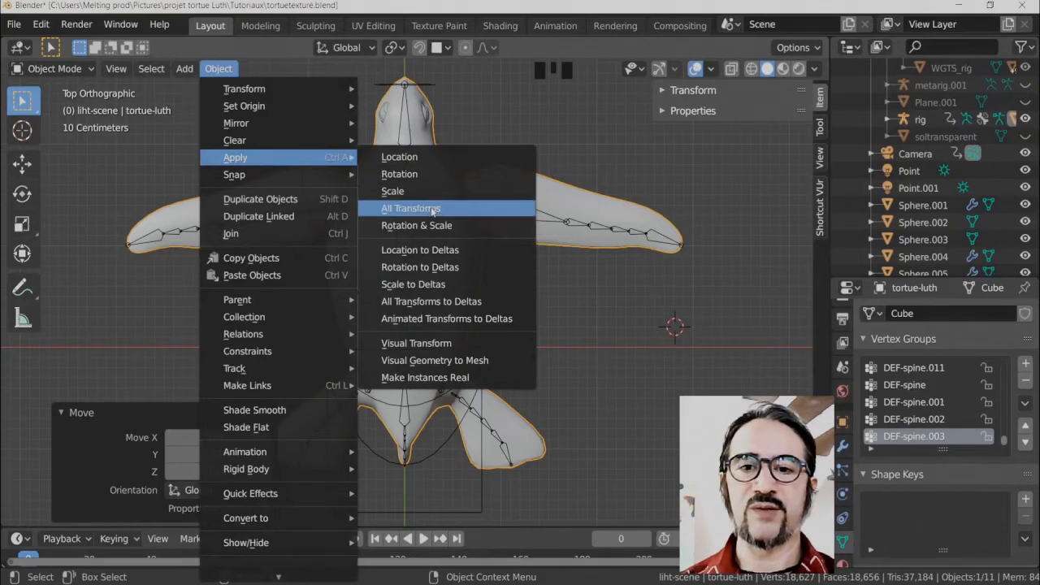
pyautogui.click(424, 209)
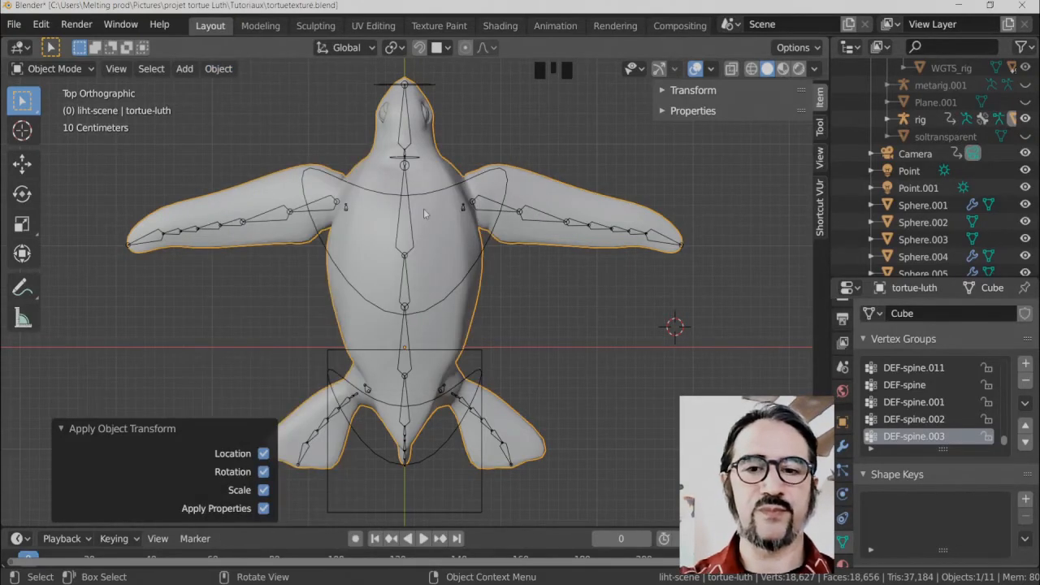
pyautogui.press('Return')
# Put the rig in Pose Mode and try raising the torso control along global Z to test the mesh deformation.
pyautogui.click(405, 254)
pyautogui.moveTo(404, 254); pyautogui.dragTo(479, 265, button='middle')
pyautogui.scroll(-1, 479, 265)
pyautogui.click(503, 315)
pyautogui.moveTo(502, 315); pyautogui.dragTo(390, 384, button='middle')
pyautogui.click(390, 388)
pyautogui.hotkey('ctrl', 'Tab')
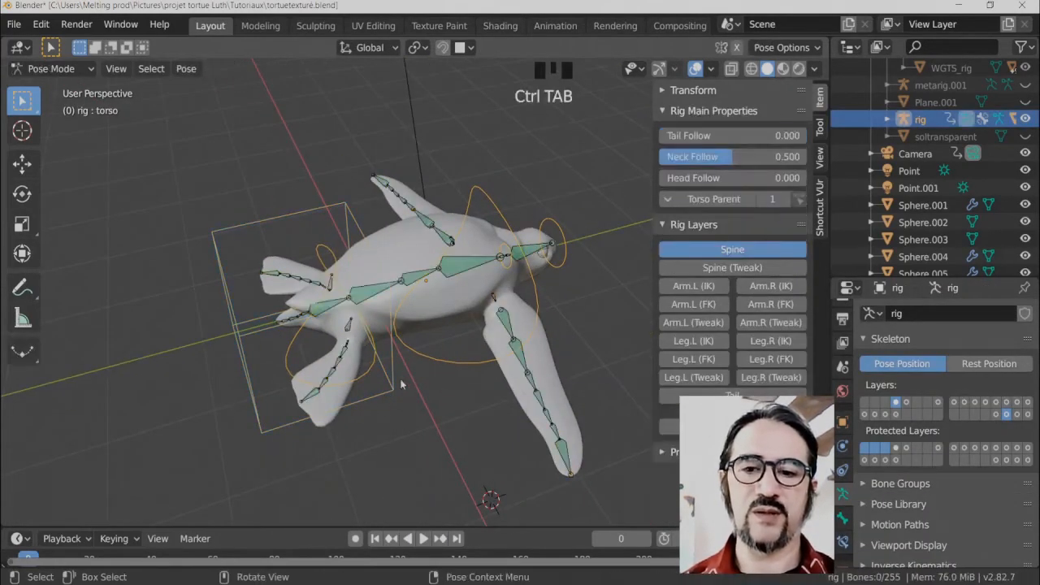
pyautogui.click(384, 398)
pyautogui.click(384, 398)
pyautogui.press('g')
pyautogui.press('z')
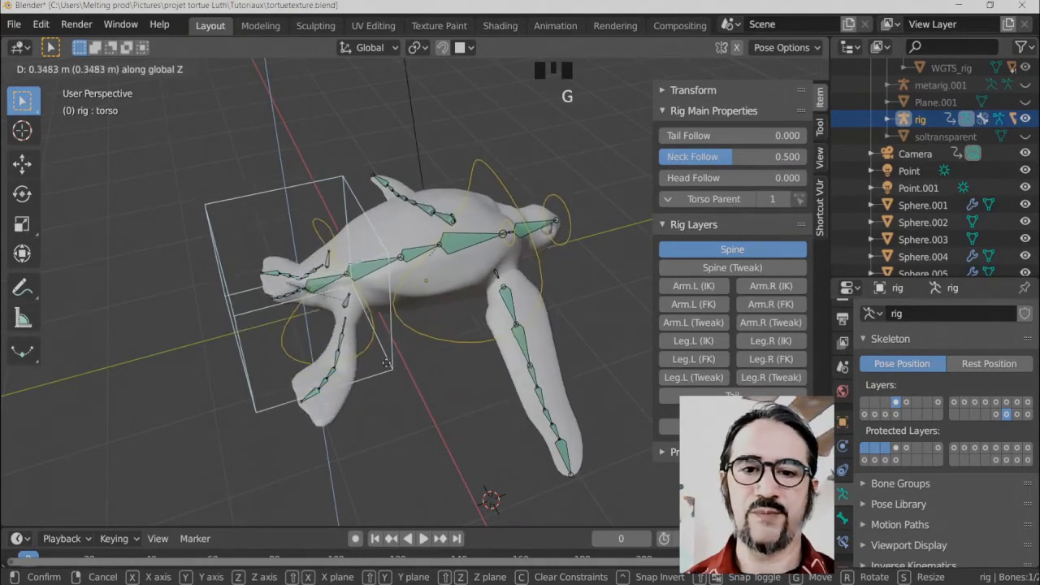
pyautogui.click(388, 380)
# Try a trackball rotation of the chest control to test how the front flippers and body bend.
pyautogui.click(538, 294)
pyautogui.moveTo(621, 405); pyautogui.dragTo(561, 381, button='middle')
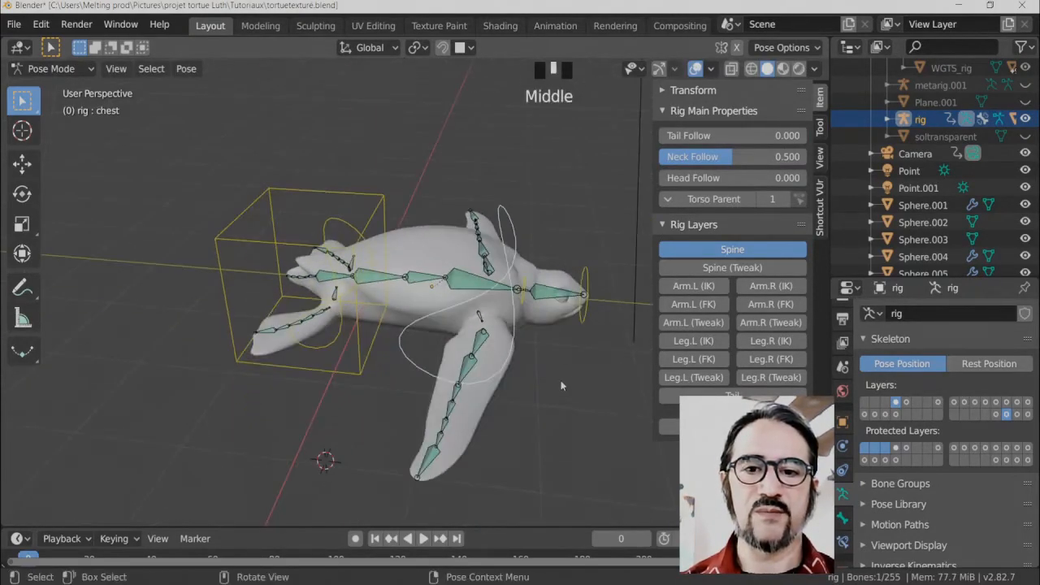
pyautogui.press('r')
pyautogui.press('r')
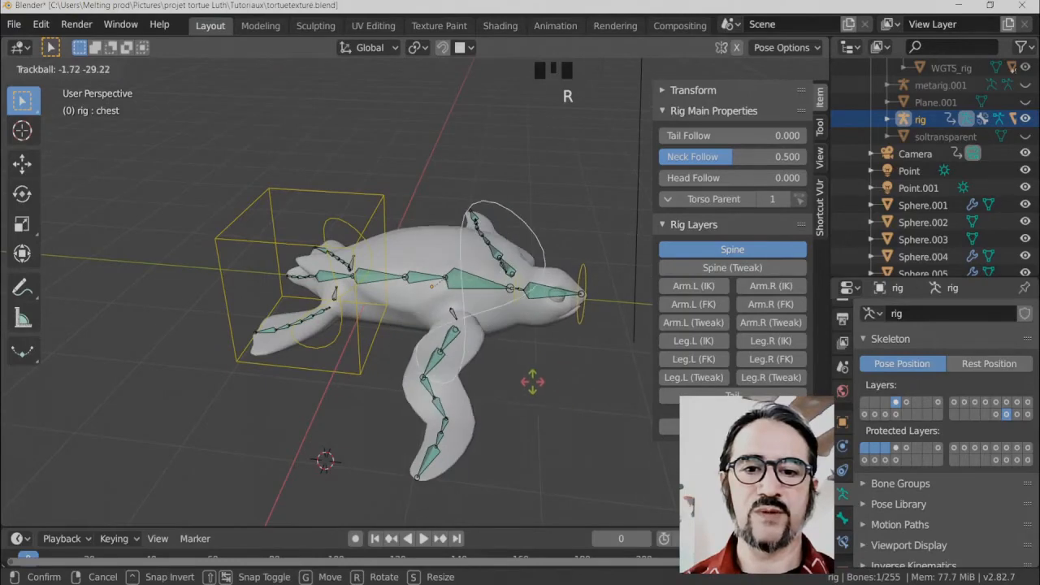
pyautogui.click(560, 357)
# Try a trackball rotation of the head control to test how the turtle's head deforms.
pyautogui.click(585, 321)
pyautogui.moveTo(585, 321); pyautogui.dragTo(473, 297, button='middle')
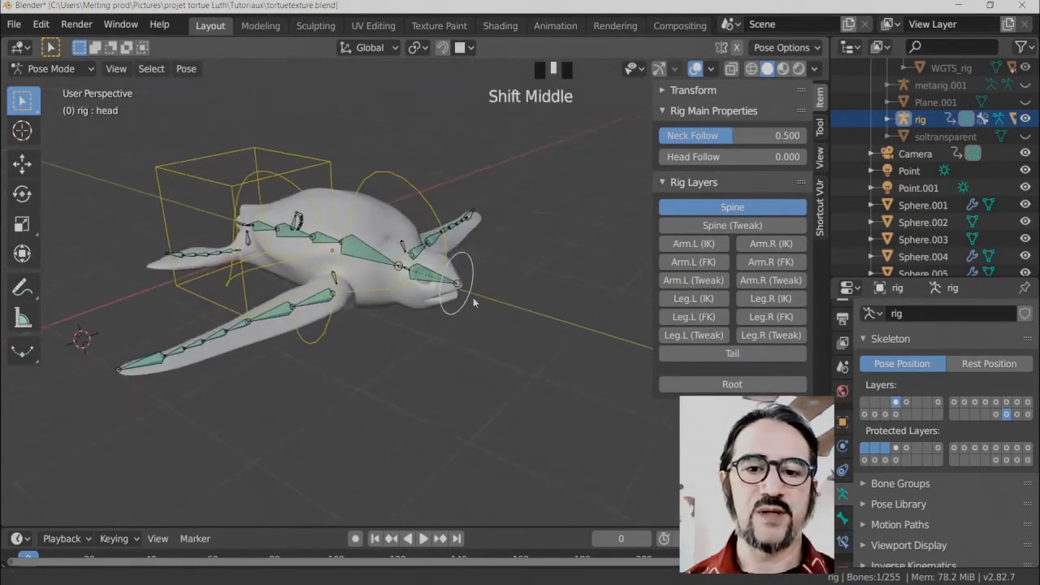
pyautogui.scroll(2, 445, 345)
pyautogui.press('r')
pyautogui.press('r')
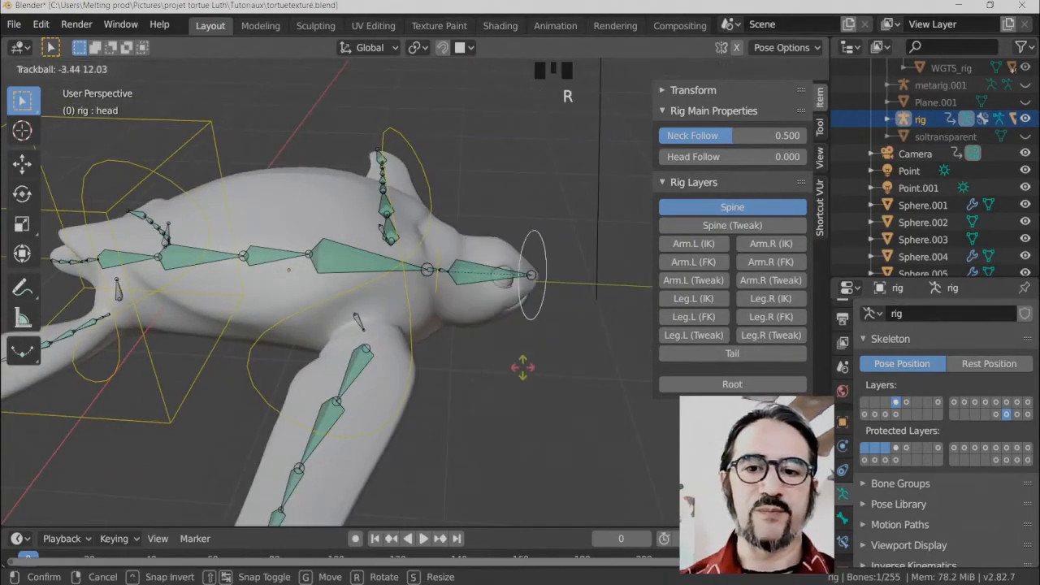
pyautogui.rightClick(500, 394)
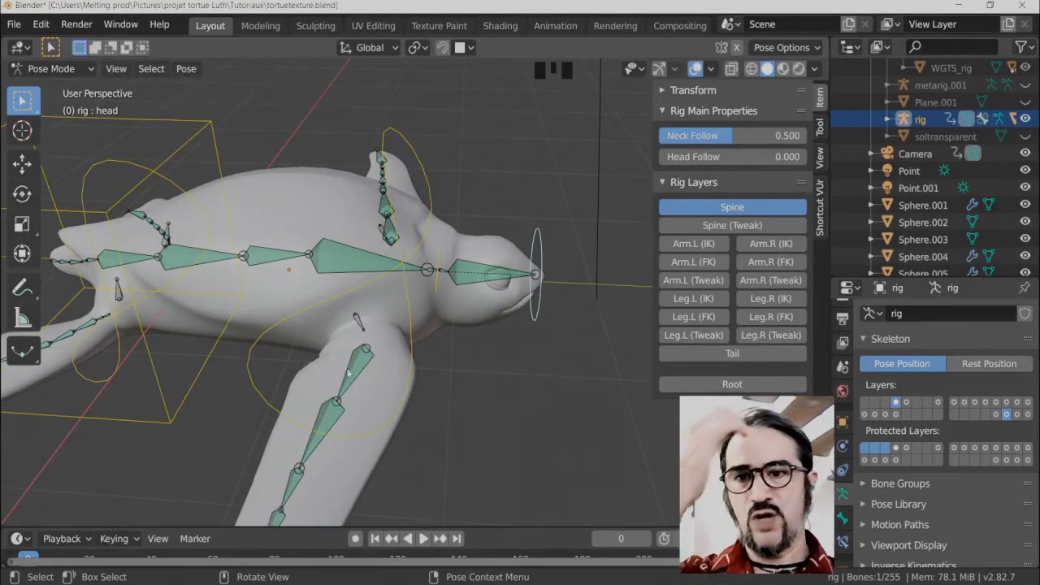
# Leave Pose Mode and examine from top view how the rig's bones line up with the turtle mesh.
pyautogui.moveTo(347, 372); pyautogui.dragTo(292, 208, button='middle')
pyautogui.click(292, 208)
pyautogui.scroll(-2, 287, 214)
pyautogui.click(334, 234)
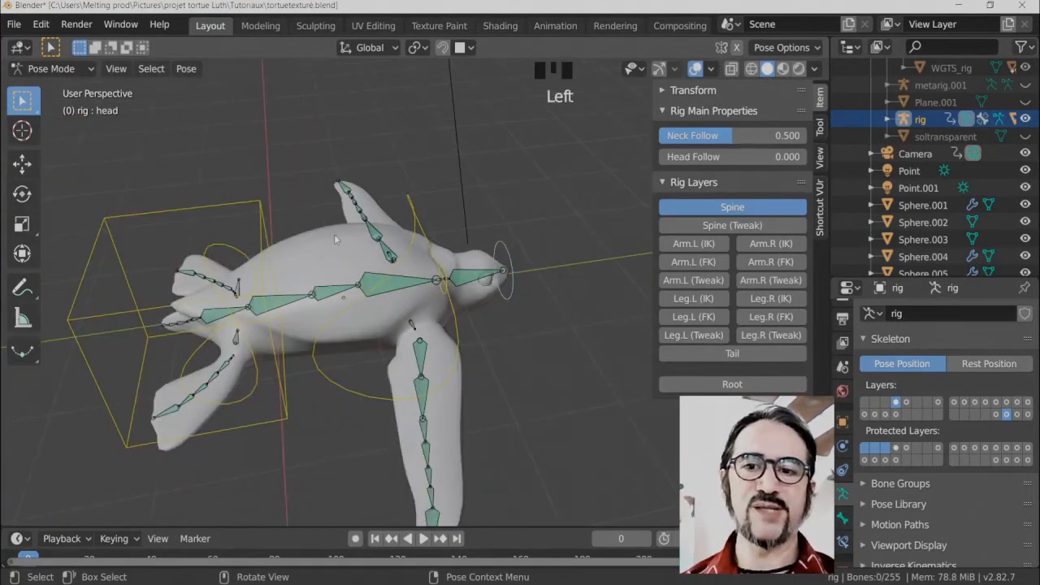
pyautogui.hotkey('ctrl', 'Tab')
pyautogui.moveTo(369, 285); pyautogui.dragTo(431, 248, button='middle')
pyautogui.moveTo(398, 300); pyautogui.dragTo(470, 235, button='middle')
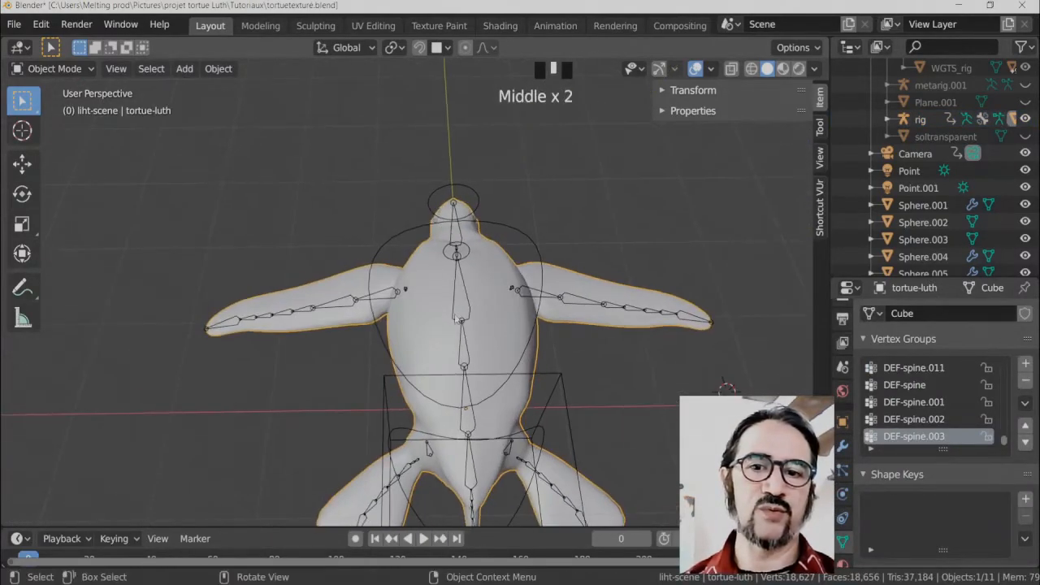
pyautogui.press('KP_7')
pyautogui.scroll(-2, 492, 343)
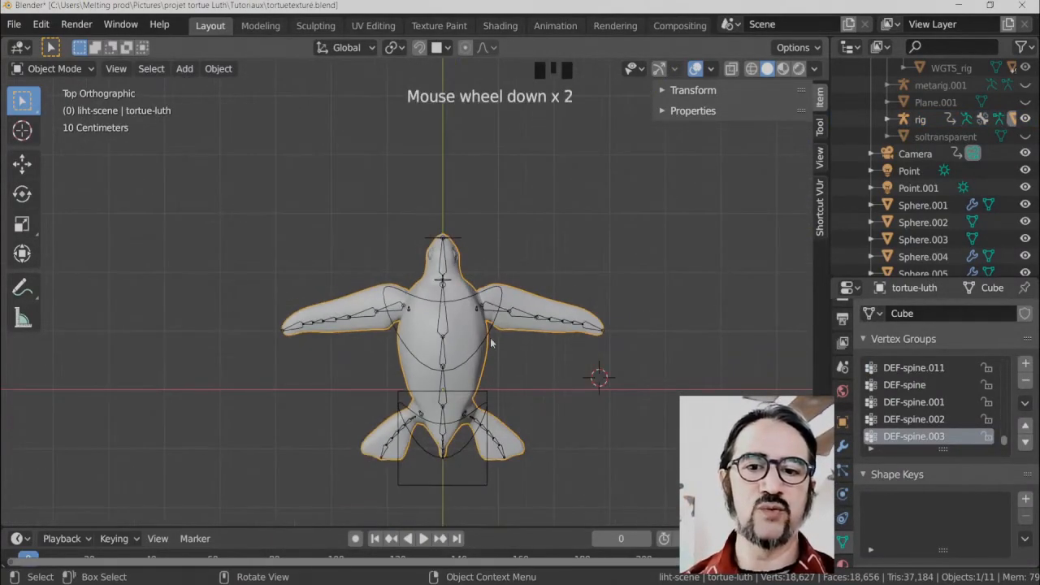
pyautogui.keyDown('shift'); pyautogui.moveTo(493, 344); pyautogui.dragTo(497, 345, button='middle'); pyautogui.keyUp('shift')
pyautogui.scroll(3, 497, 345)
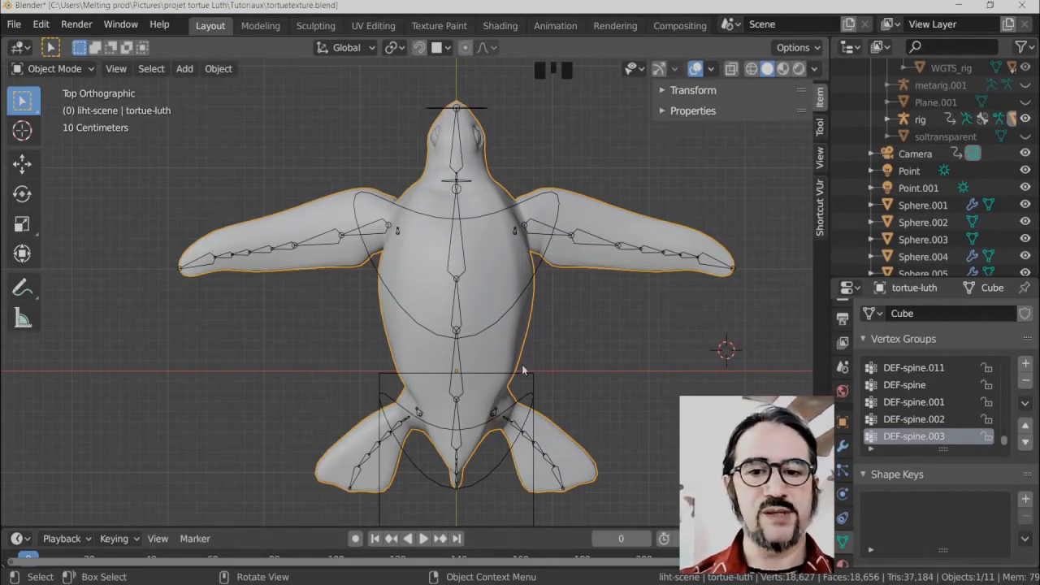
# Select the rig and switch it to Pose Mode.
pyautogui.click(454, 318)
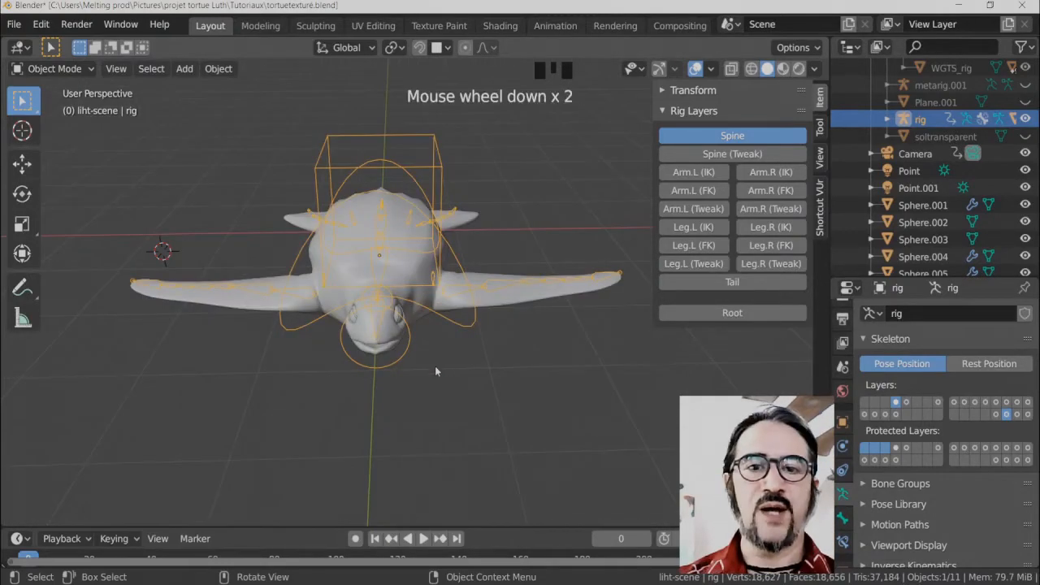
pyautogui.moveTo(436, 367); pyautogui.dragTo(481, 387, button='middle')
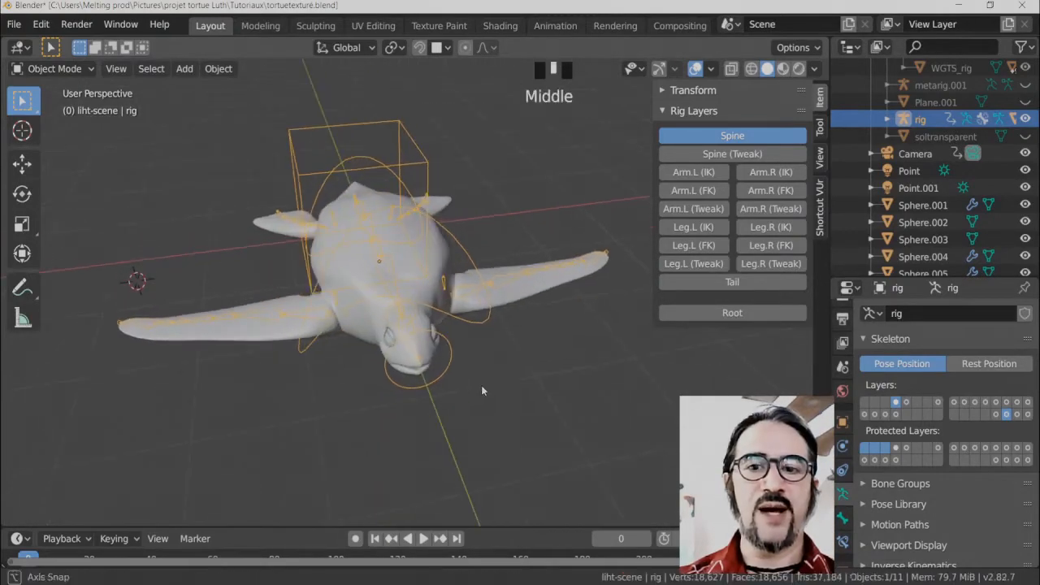
pyautogui.click(404, 169)
pyautogui.moveTo(404, 169); pyautogui.dragTo(426, 359, button='middle')
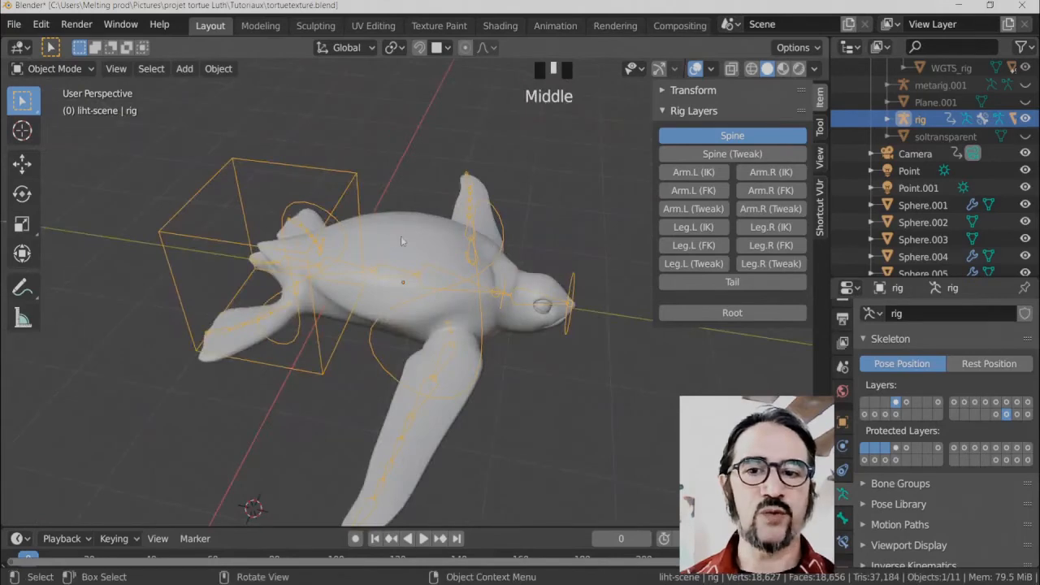
pyautogui.click(401, 226)
pyautogui.click(340, 186)
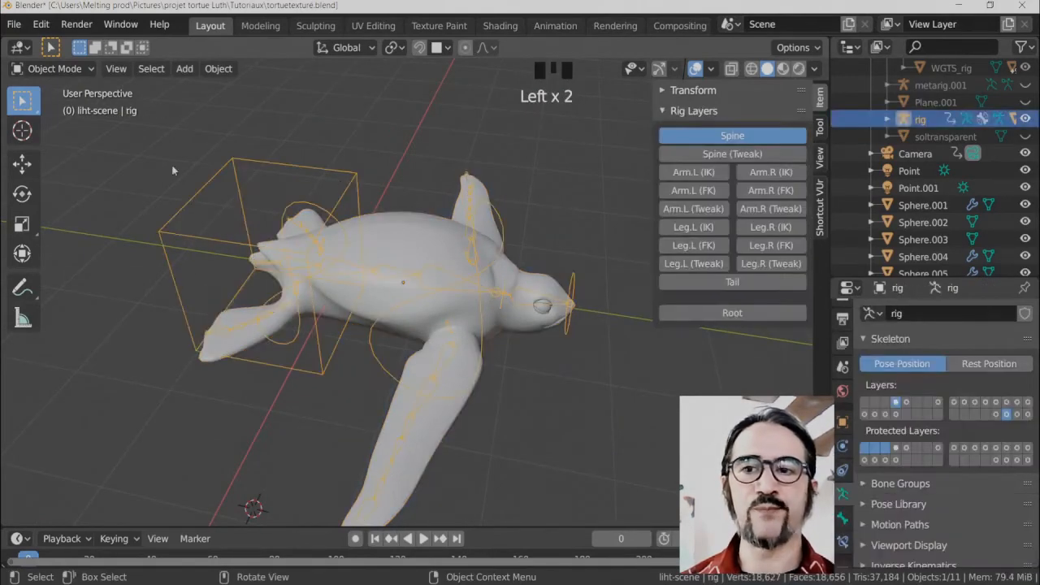
pyautogui.click(55, 69)
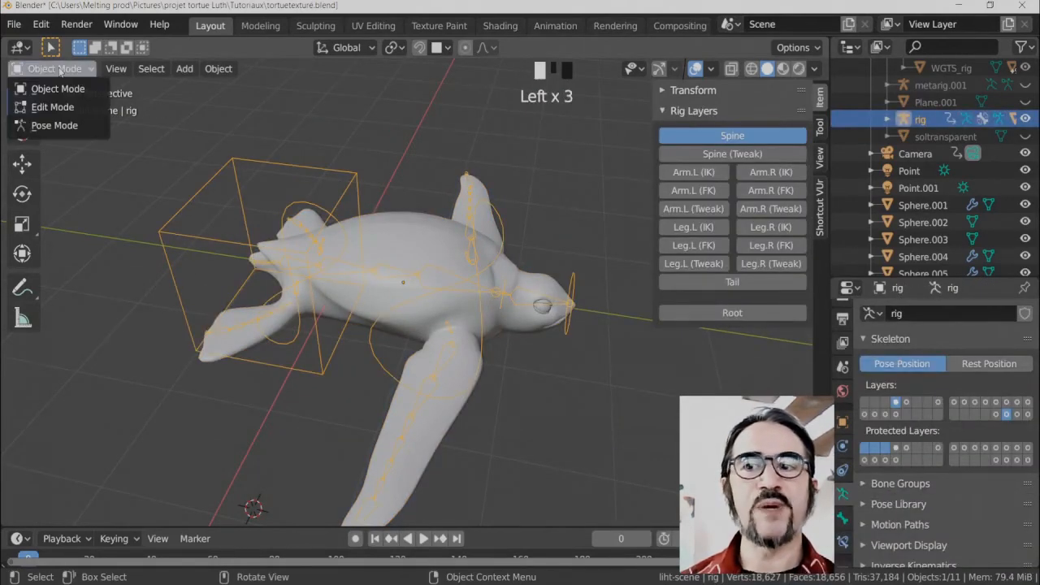
pyautogui.click(68, 127)
# Try moving the torso control freely to check that the whole body follows it.
pyautogui.click(348, 183)
pyautogui.moveTo(380, 218); pyautogui.dragTo(362, 304, button='middle')
pyautogui.press('g')
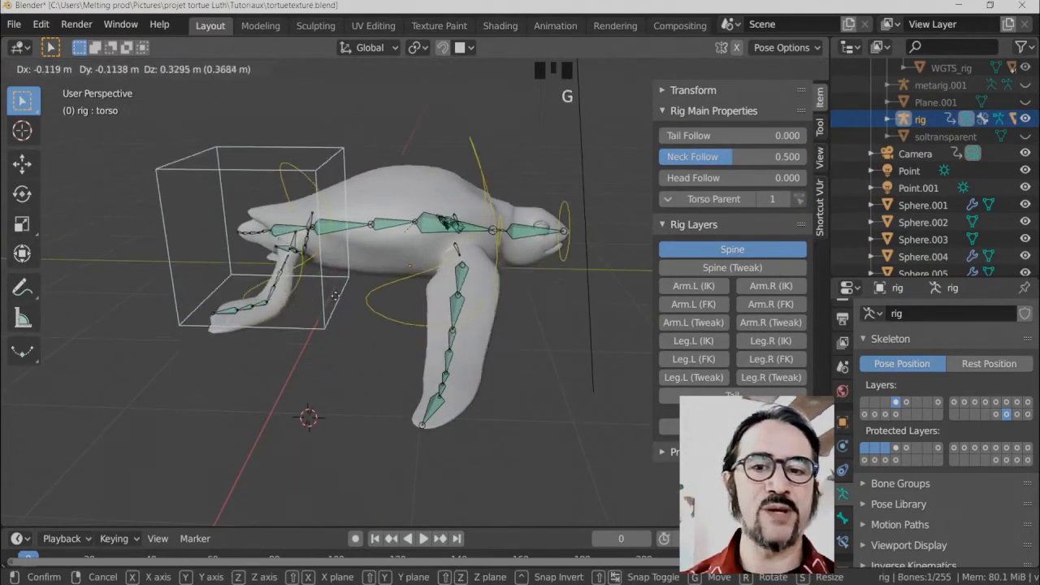
pyautogui.rightClick(359, 278)
# Select the hips control and try moving it freely to test how the turtle's rear deforms.
pyautogui.scroll(2, 297, 304)
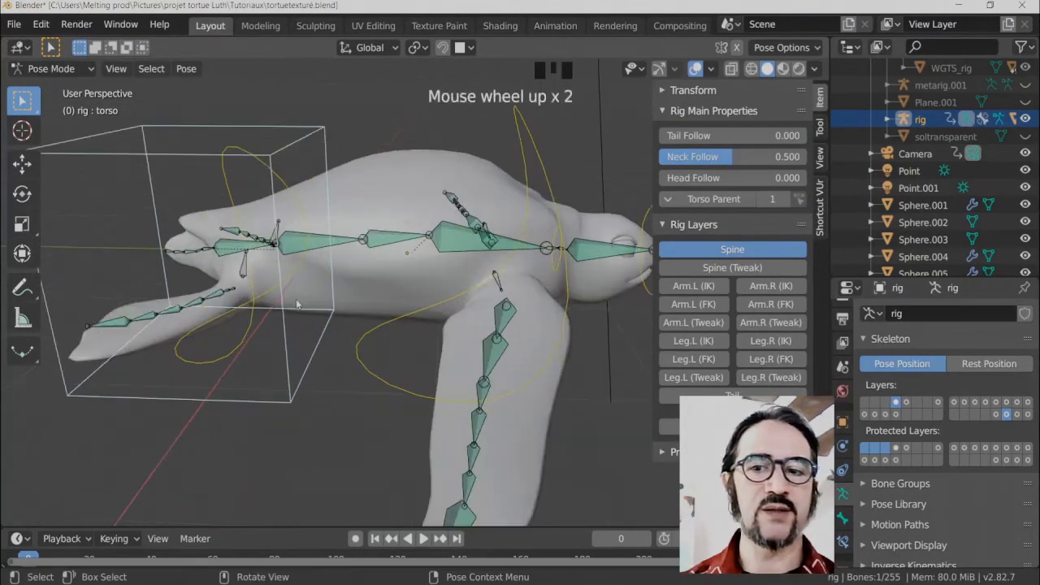
pyautogui.click(239, 190)
pyautogui.moveTo(268, 244); pyautogui.dragTo(405, 337, button='middle')
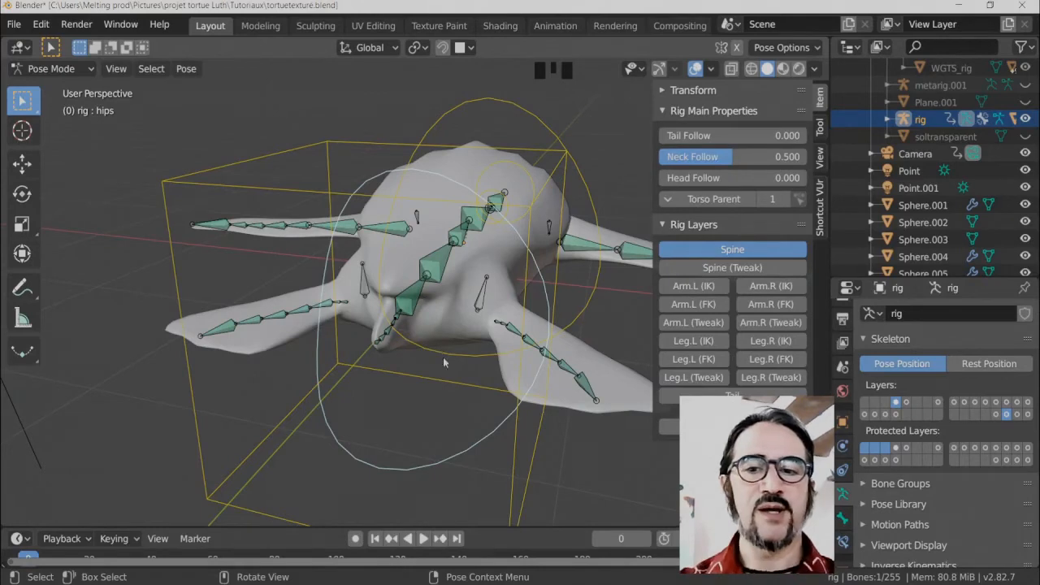
pyautogui.moveTo(443, 363); pyautogui.dragTo(483, 370, button='middle')
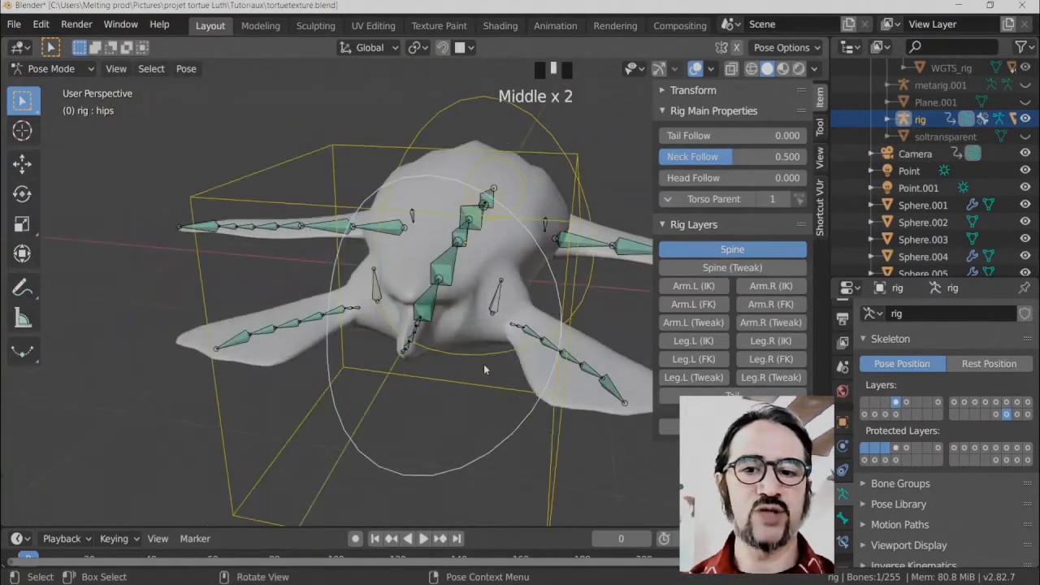
pyautogui.press('g')
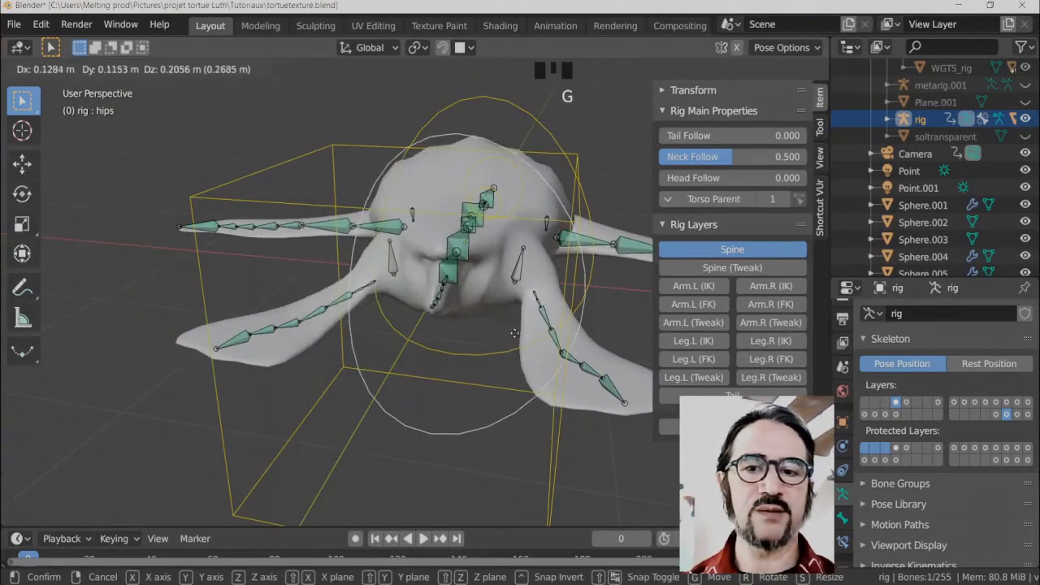
pyautogui.click(492, 354)
pyautogui.scroll(2, 439, 358)
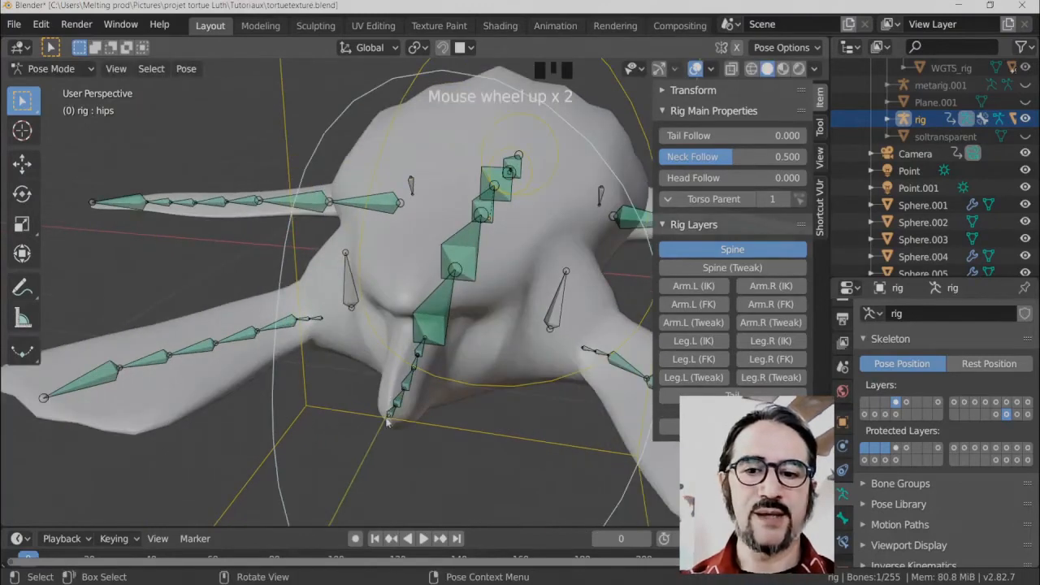
pyautogui.moveTo(387, 422); pyautogui.dragTo(431, 273, button='middle')
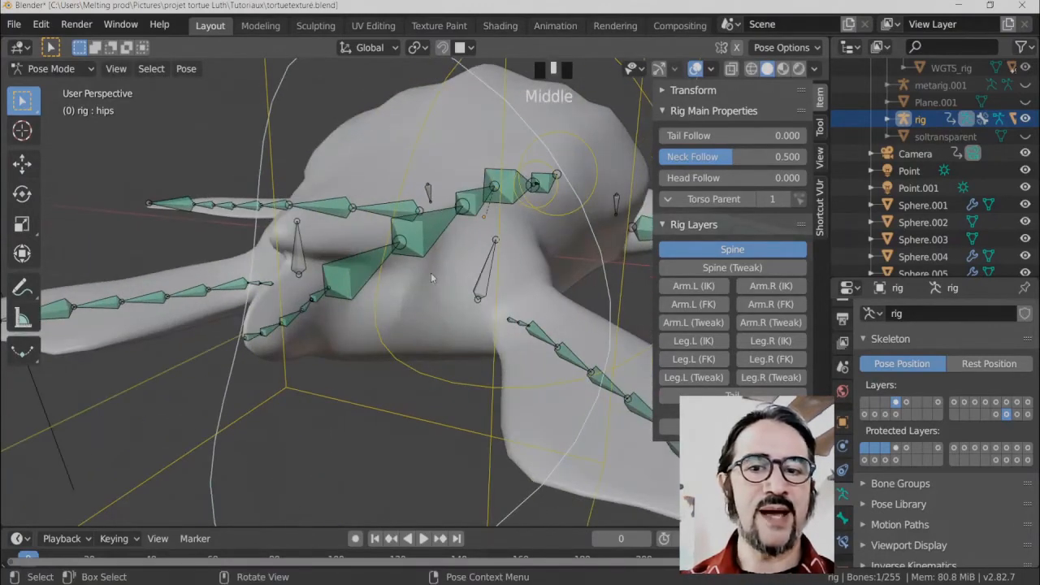
# Hide the rig's deform bones layer so that only the spine controls are displayed.
pyautogui.click(1007, 415)
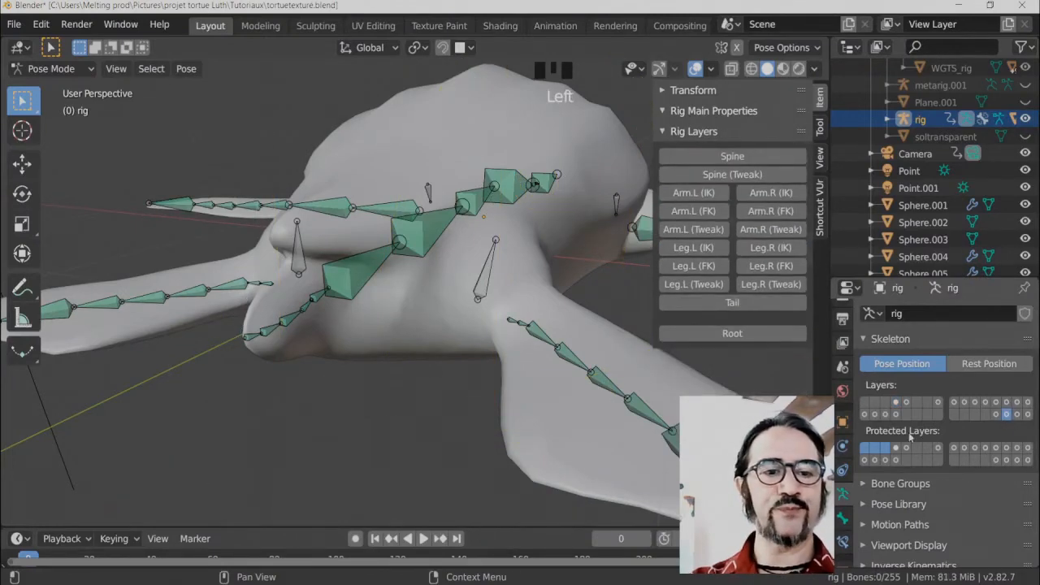
pyautogui.click(1007, 415)
pyautogui.click(895, 403)
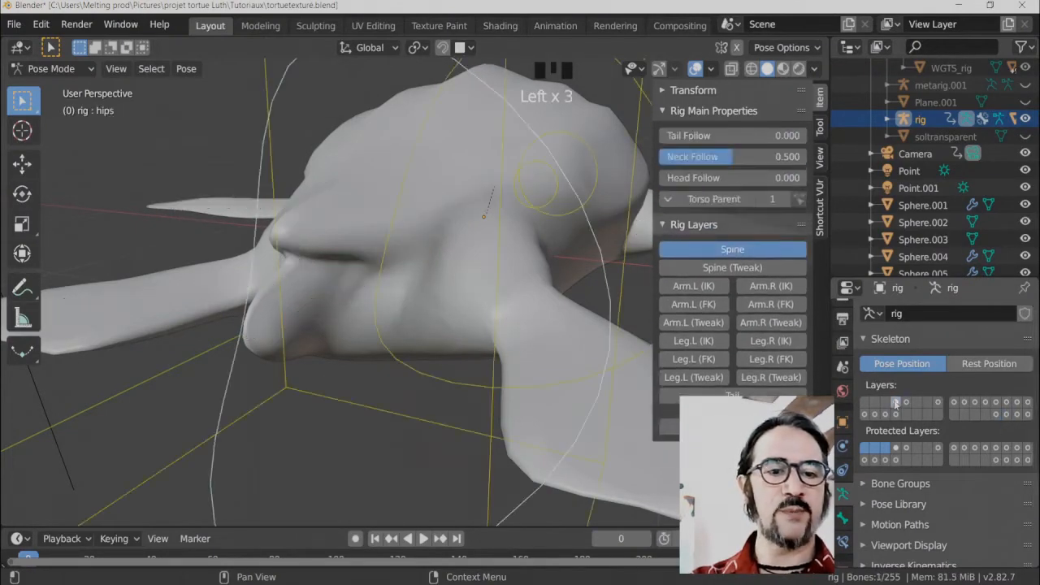
pyautogui.scroll(-3, 556, 317)
pyautogui.moveTo(556, 317); pyautogui.dragTo(403, 293, button='middle')
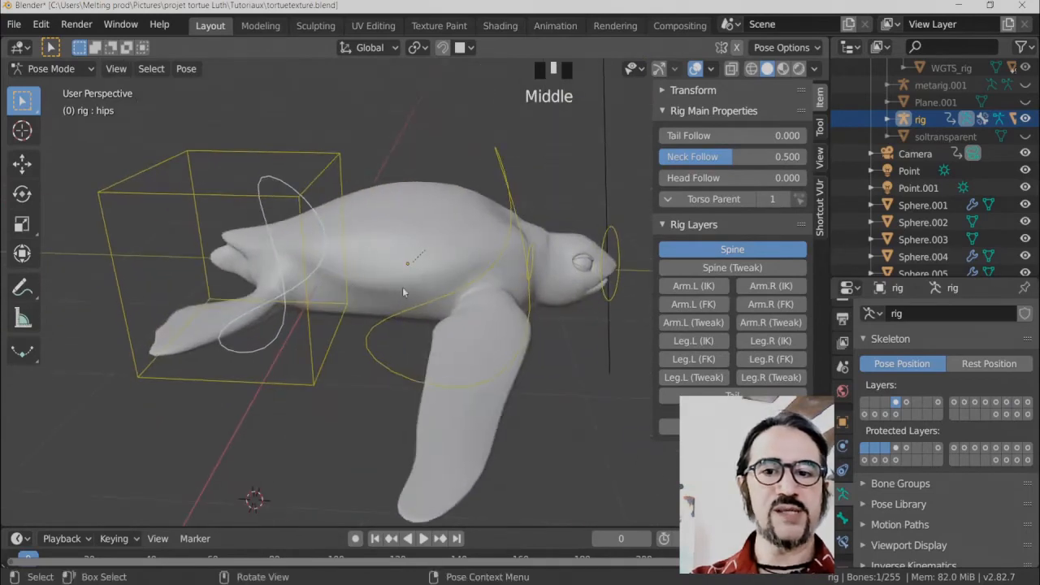
# Display the Arm.L (IK) and Arm.R (IK) control layers of the rig.
pyautogui.click(695, 286)
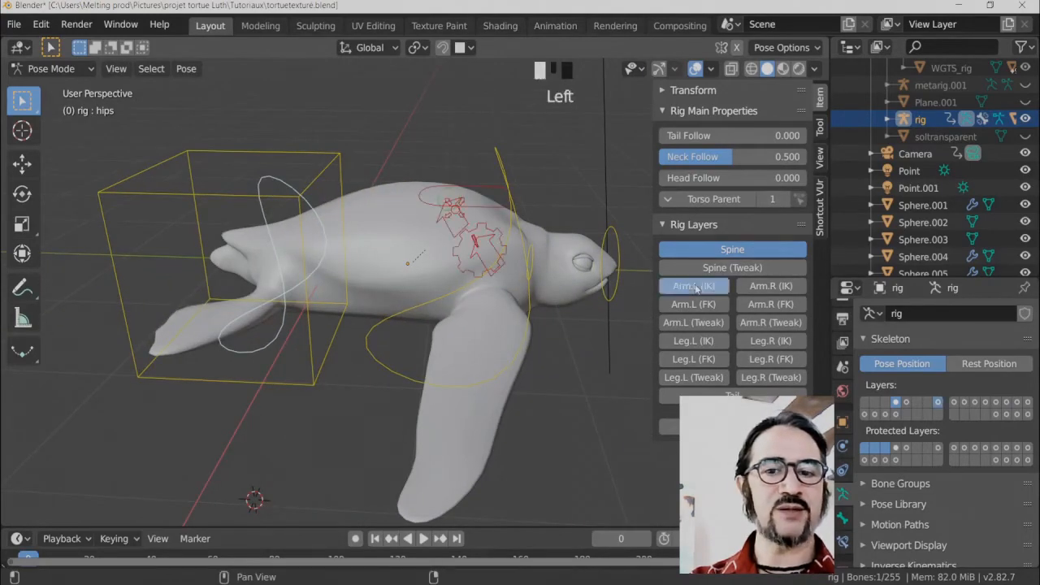
pyautogui.click(771, 286)
pyautogui.scroll(-1, 480, 455)
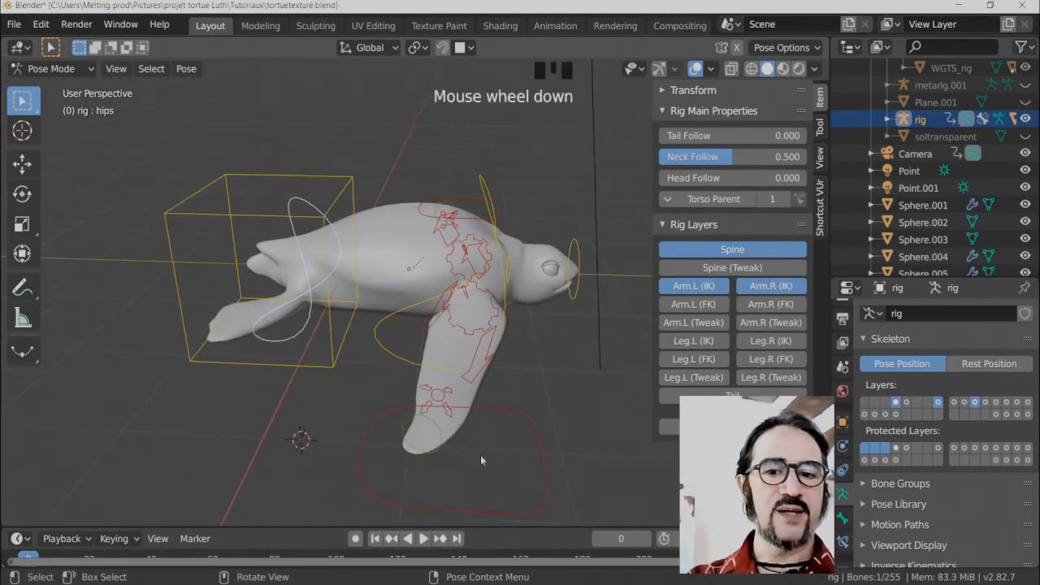
# Select the right front foot IK control and try moving it and rotating it with the trackball to test the flipper.
pyautogui.click(437, 459)
pyautogui.click(452, 475)
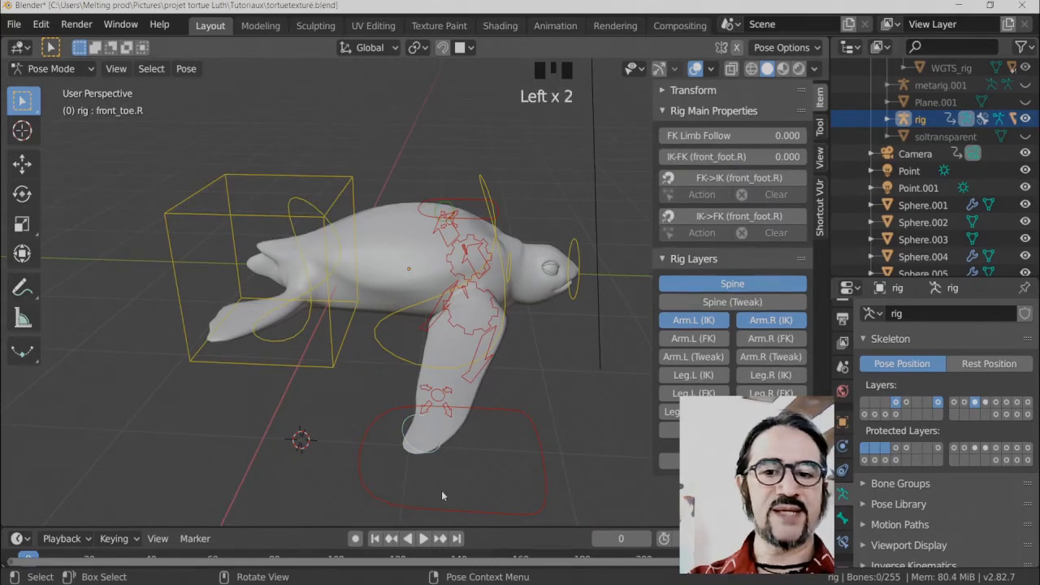
pyautogui.click(436, 507)
pyautogui.moveTo(437, 507); pyautogui.dragTo(498, 403, button='middle')
pyautogui.press('g')
pyautogui.click(490, 384)
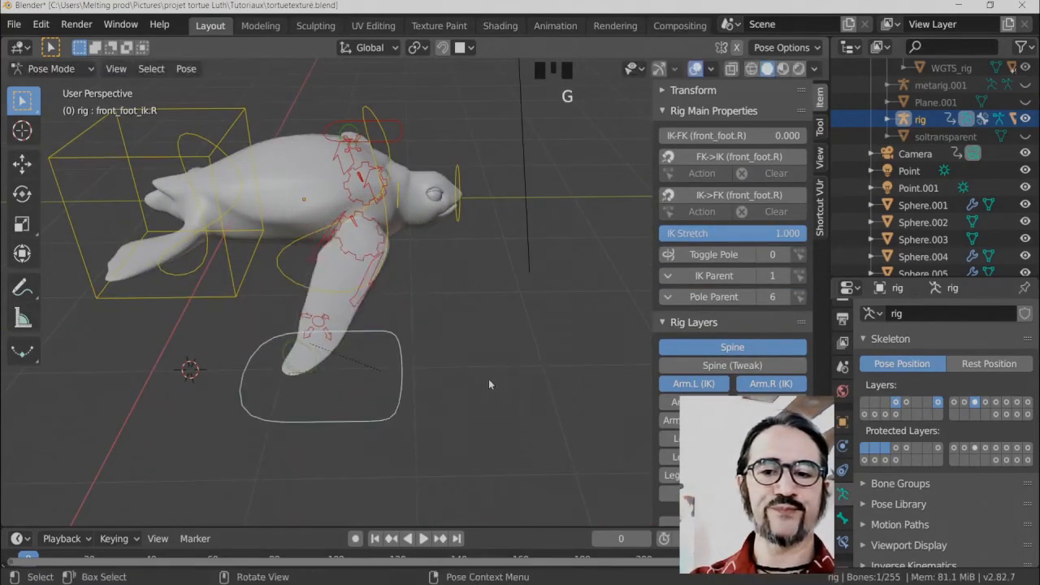
pyautogui.press('r')
pyautogui.press('r')
pyautogui.rightClick(344, 403)
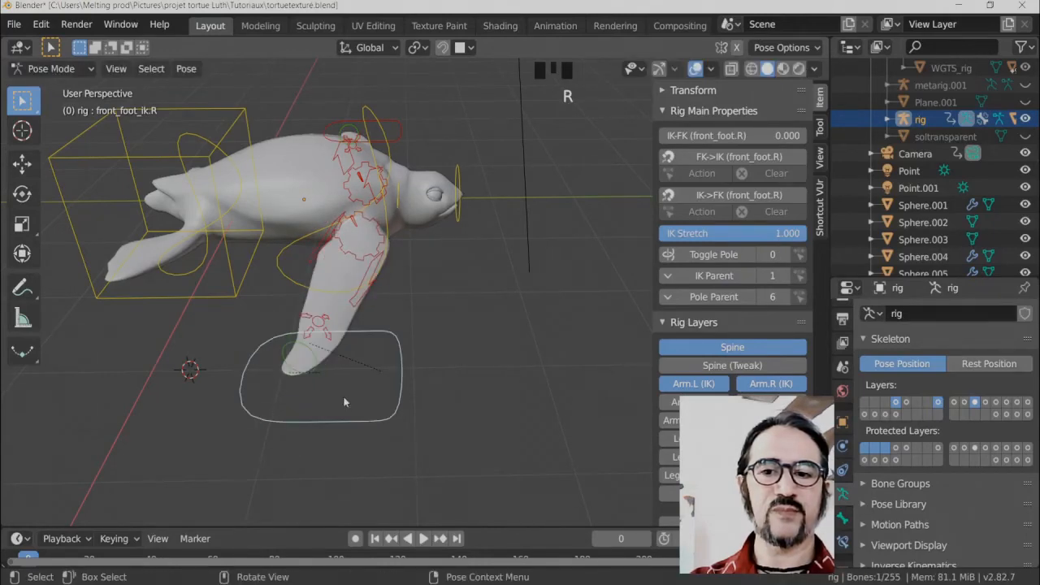
# Try rotating the right front foot's heel IK control to test how the flipper bends.
pyautogui.scroll(2, 344, 403)
pyautogui.moveTo(324, 391); pyautogui.dragTo(562, 446, button='middle')
pyautogui.press('r')
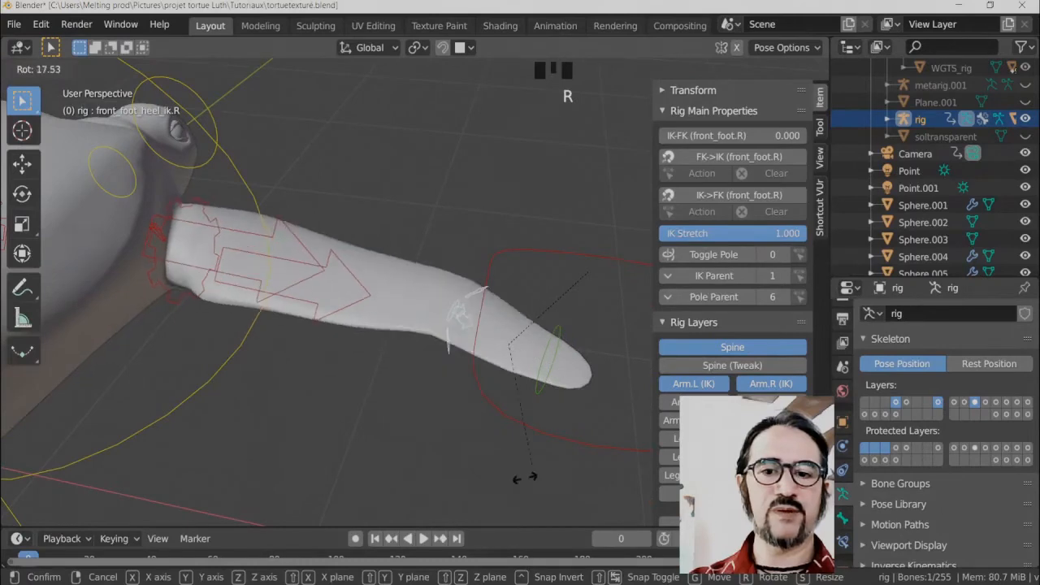
pyautogui.rightClick(542, 380)
pyautogui.moveTo(543, 381)
pyautogui.mouseDown(button='middle')
pyautogui.moveTo(544, 399)
pyautogui.moveTo(525, 386)
pyautogui.moveTo(532, 393)
pyautogui.mouseUp(button='middle')
pyautogui.press('r')
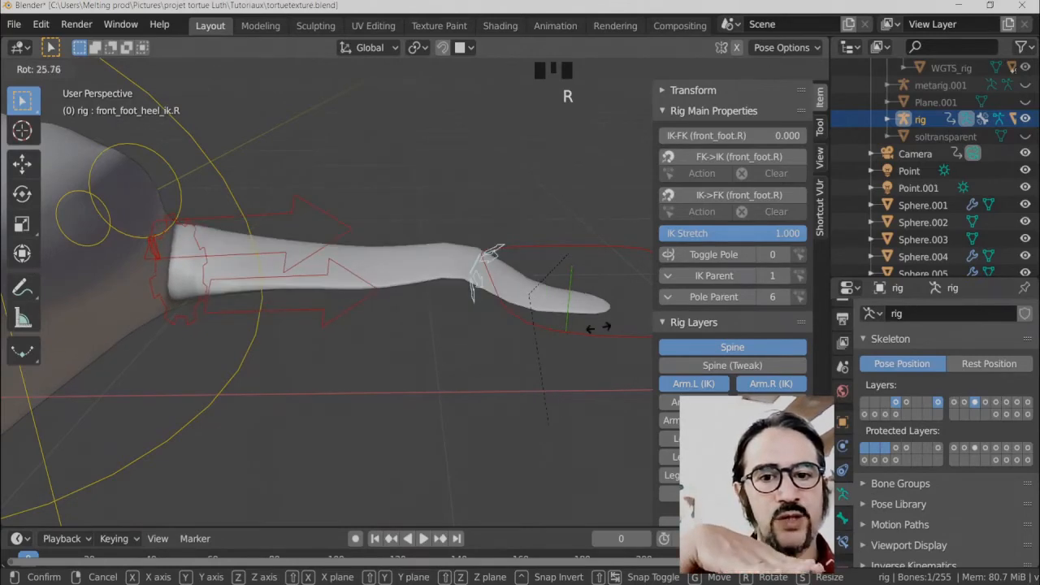
pyautogui.rightClick(572, 369)
# Try moving the right front toe control freely, and reselect the right front foot IK control.
pyautogui.click(572, 299)
pyautogui.press('g')
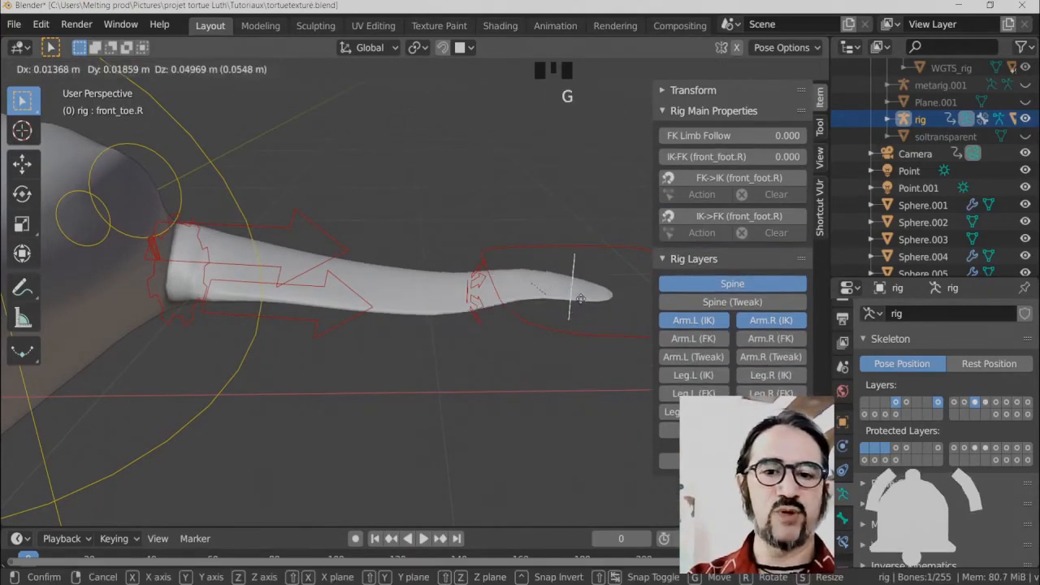
pyautogui.rightClick(569, 297)
pyautogui.scroll(-2, 524, 309)
pyautogui.click(500, 315)
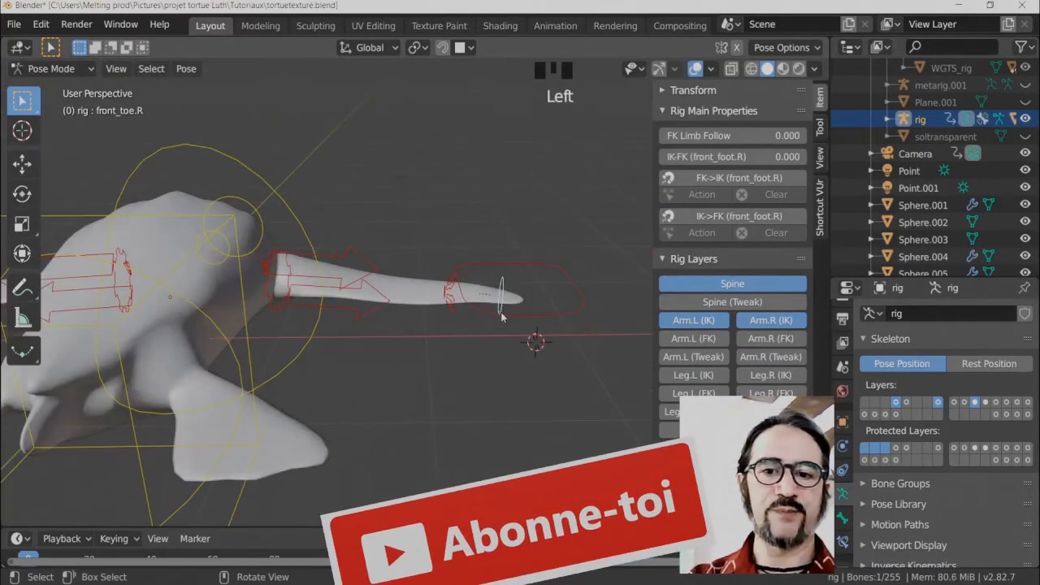
pyautogui.click(521, 314)
pyautogui.moveTo(521, 314); pyautogui.dragTo(435, 284, button='middle')
pyautogui.scroll(1, 525, 354)
pyautogui.scroll(3, 439, 218)
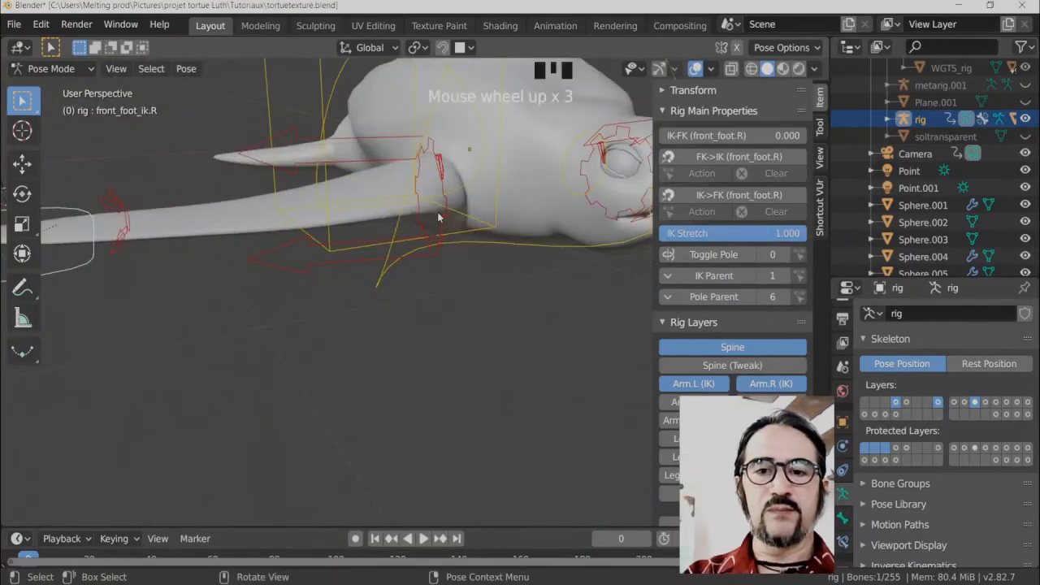
# Select the chest control and try rotating it.
pyautogui.click(447, 181)
pyautogui.click(395, 256)
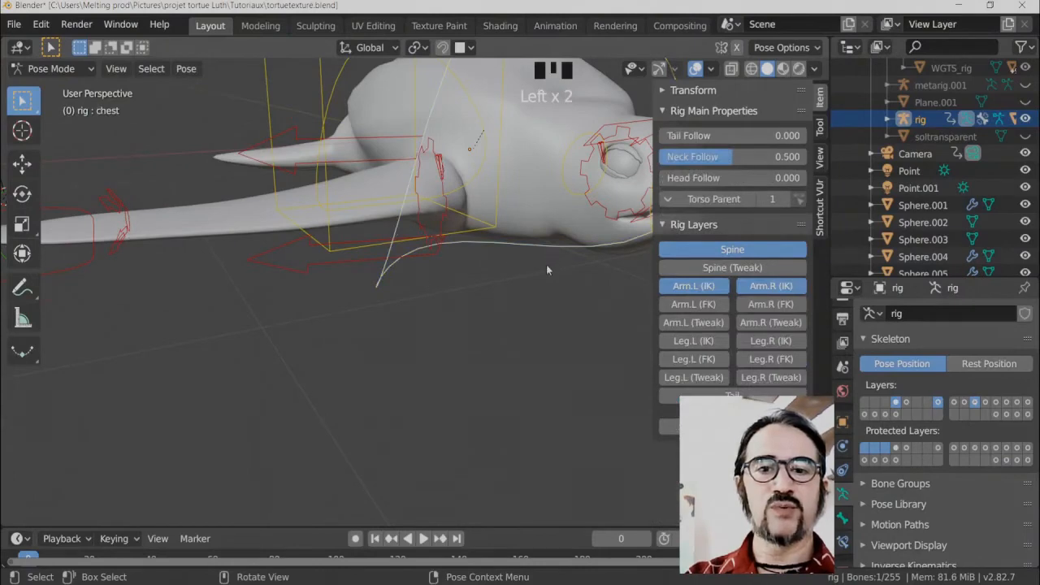
pyautogui.moveTo(547, 270); pyautogui.dragTo(488, 288, button='middle')
pyautogui.press('r')
pyautogui.click(554, 335)
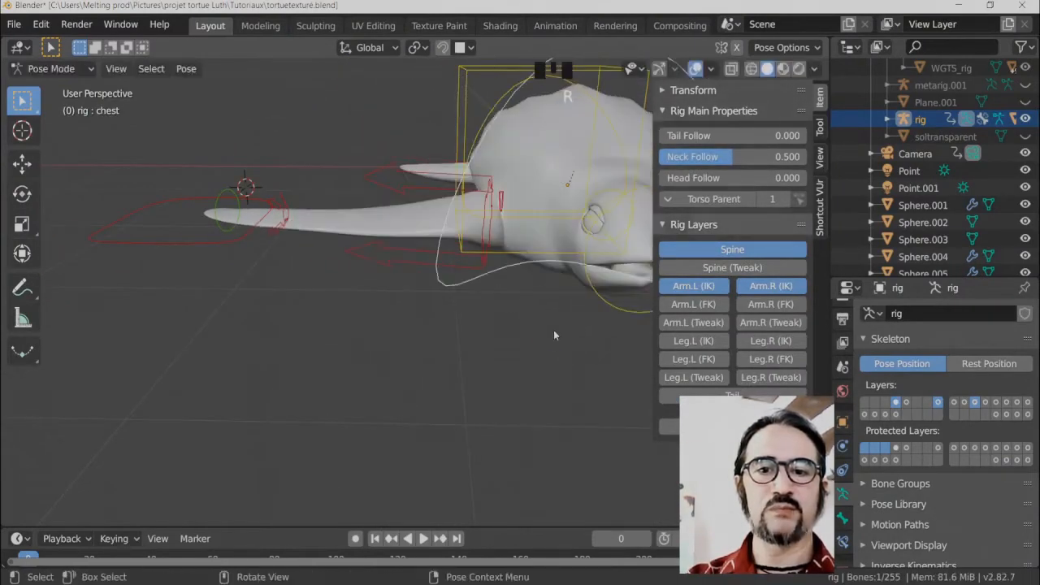
# Select the head control and try a trackball rotation of it from the front.
pyautogui.keyDown('shift'); pyautogui.moveTo(554, 332); pyautogui.dragTo(429, 356); pyautogui.keyUp('shift')
pyautogui.moveTo(428, 356); pyautogui.dragTo(462, 386, button='middle')
pyautogui.click(481, 365)
pyautogui.press('r')
pyautogui.press('r')
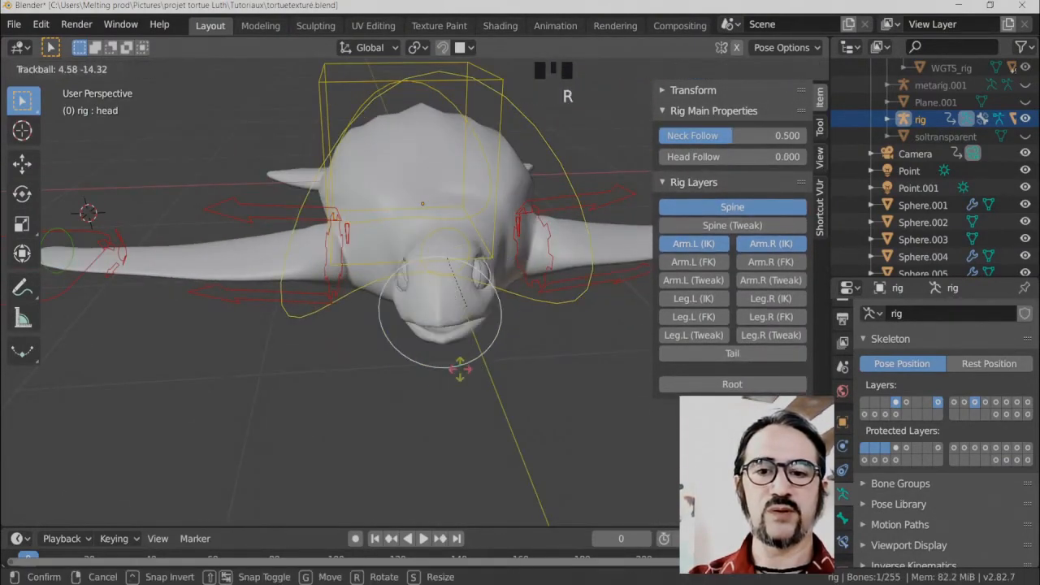
pyautogui.click(473, 355)
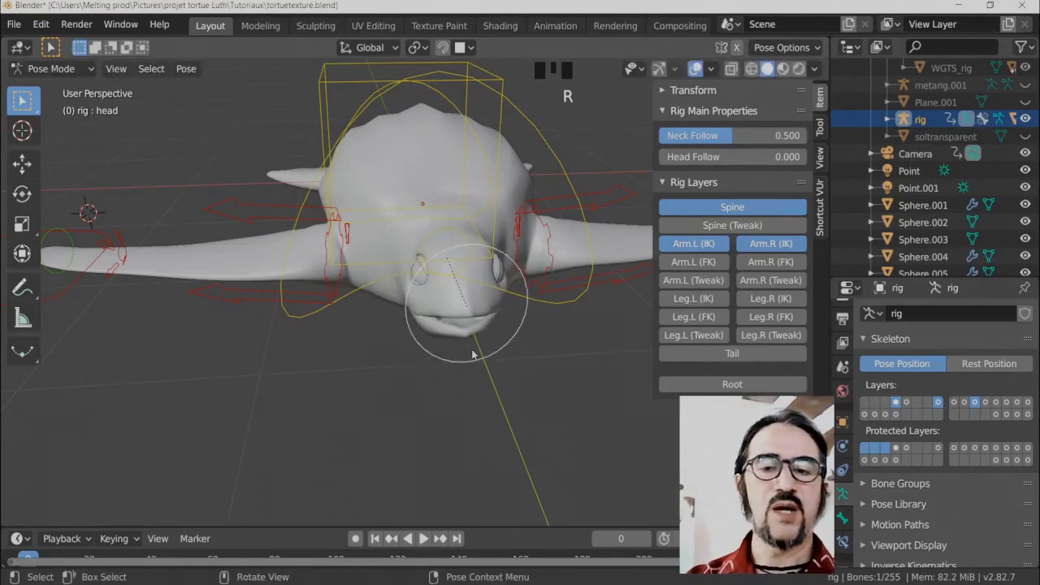
# Try another trackball rotation of the head control, checking the eye and eyelids up close, and deselect the control.
pyautogui.scroll(5, 472, 350)
pyautogui.keyDown('shift'); pyautogui.moveTo(516, 326); pyautogui.dragTo(475, 310, button='middle'); pyautogui.keyUp('shift')
pyautogui.keyDown('ctrl'); pyautogui.scroll(-2, 429, 329); pyautogui.keyUp('ctrl')
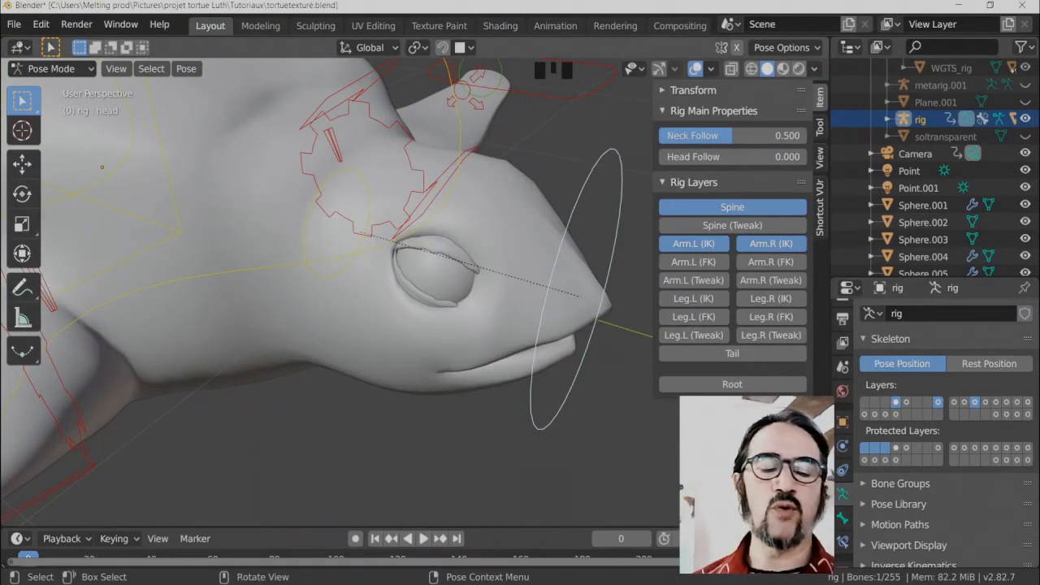
pyautogui.moveTo(425, 316); pyautogui.dragTo(434, 321, button='middle')
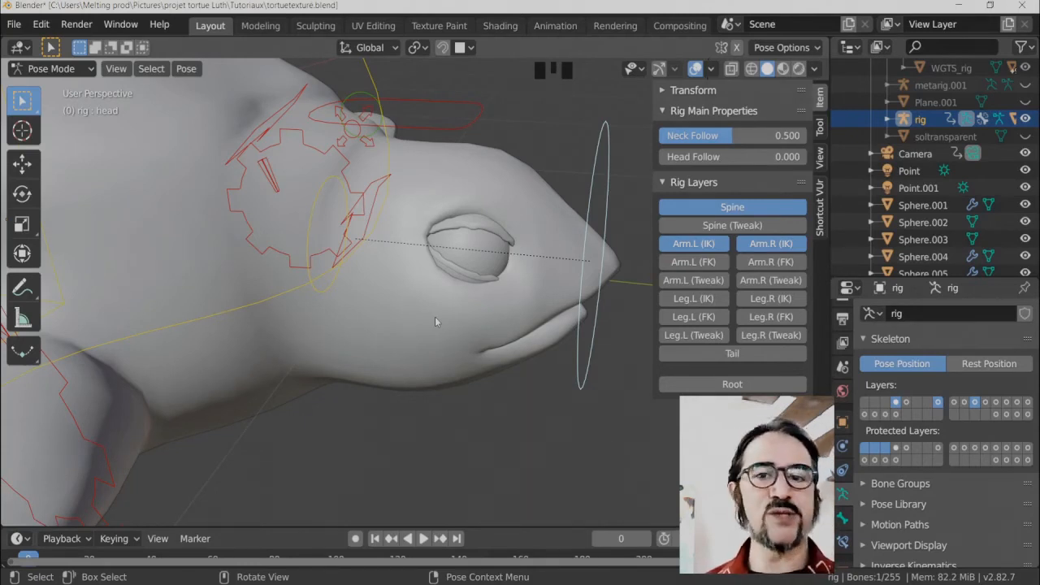
pyautogui.press('r')
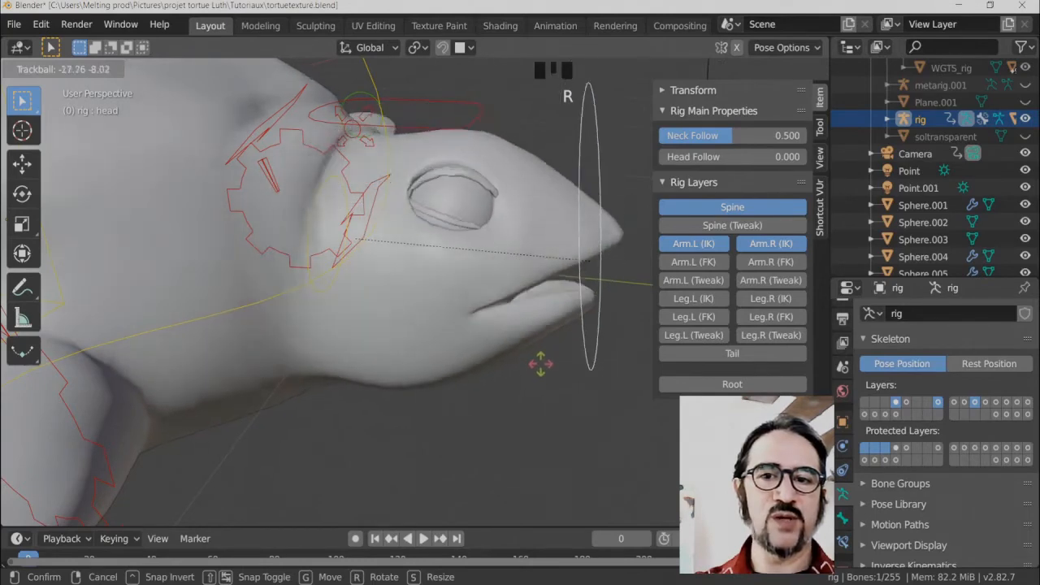
pyautogui.rightClick(523, 369)
pyautogui.click(493, 256)
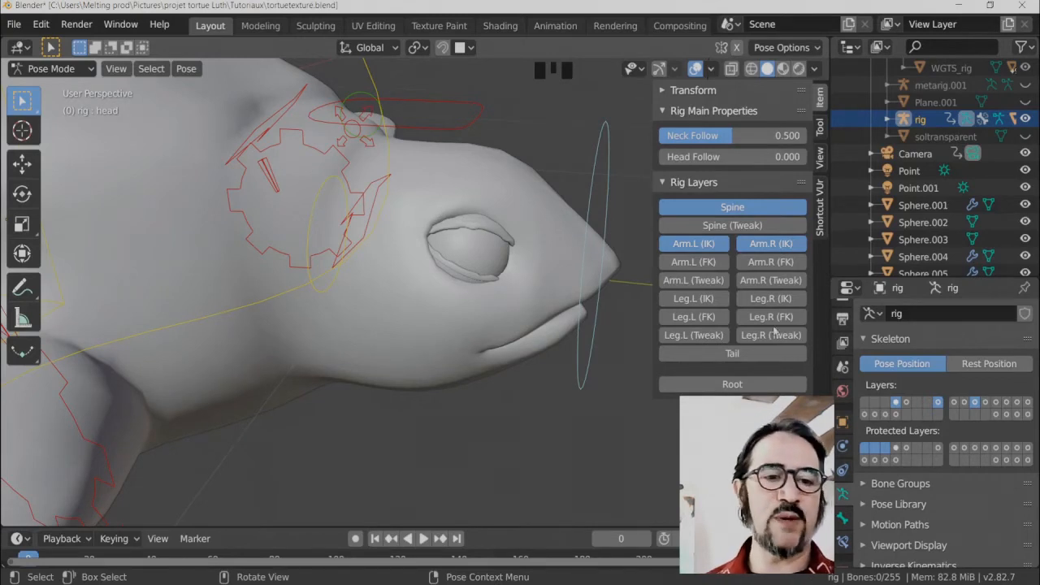
# Show only the rig's deform bones layer and select the head's deform bone DEF-spine.011.
pyautogui.click(1007, 415)
pyautogui.click(394, 229)
pyautogui.moveTo(394, 229); pyautogui.dragTo(400, 265, button='middle')
pyautogui.scroll(3, 934, 158)
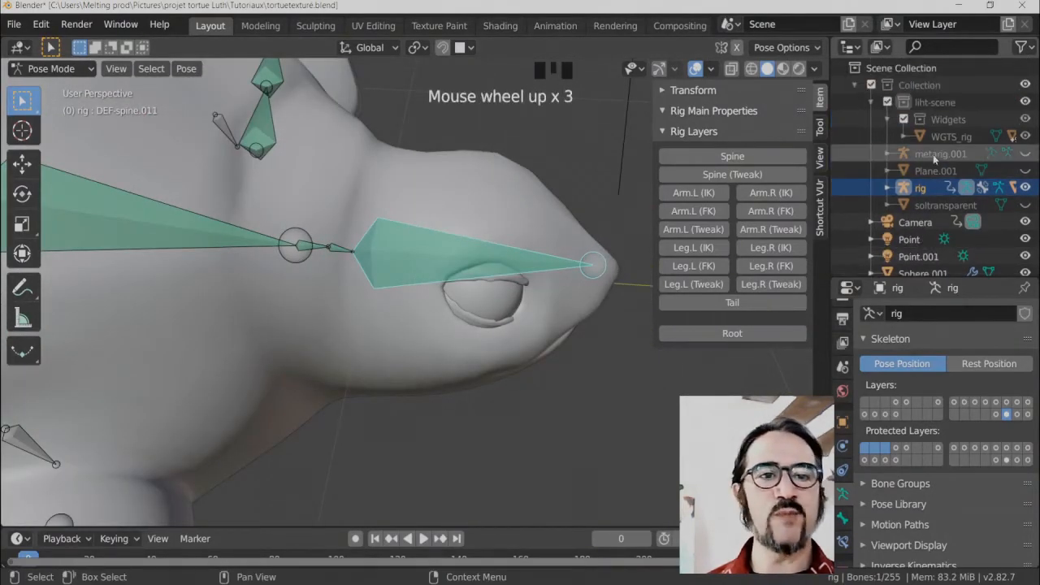
# Select metarig.001 and toggle its visibility on and back off.
pyautogui.click(935, 155)
pyautogui.click(937, 155)
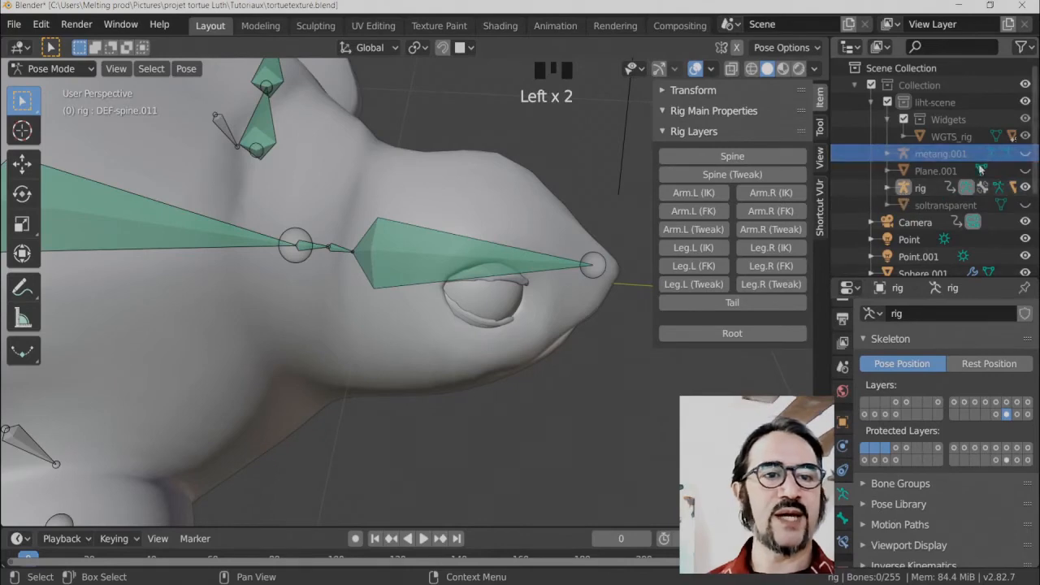
pyautogui.click(1026, 155)
pyautogui.click(1026, 154)
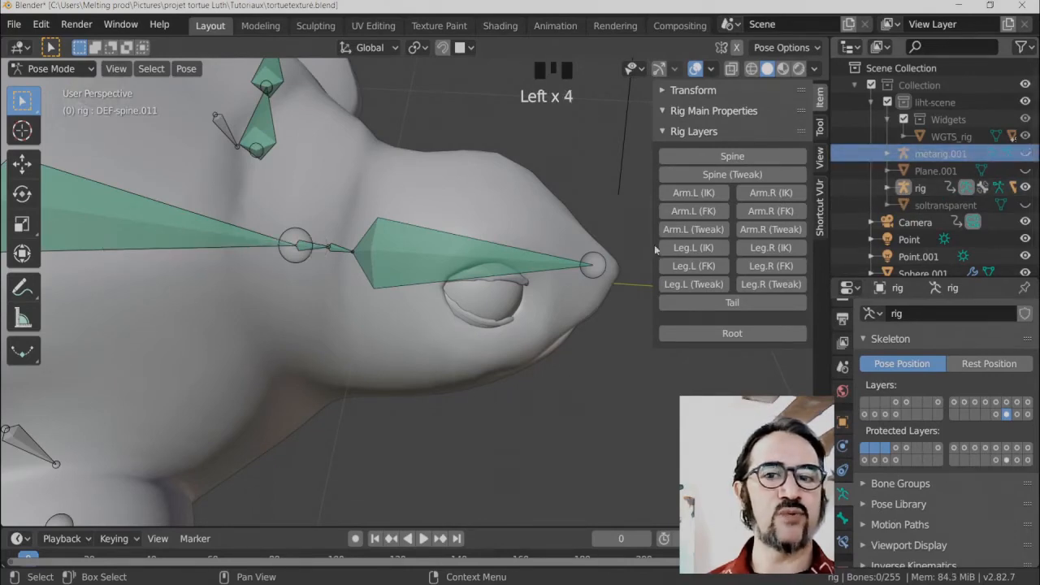
# Switch to Object Mode and select the eye object Sphere.001 on the turtle's head.
pyautogui.moveTo(654, 244); pyautogui.dragTo(430, 224, button='middle')
pyautogui.click(463, 265)
pyautogui.click(479, 301)
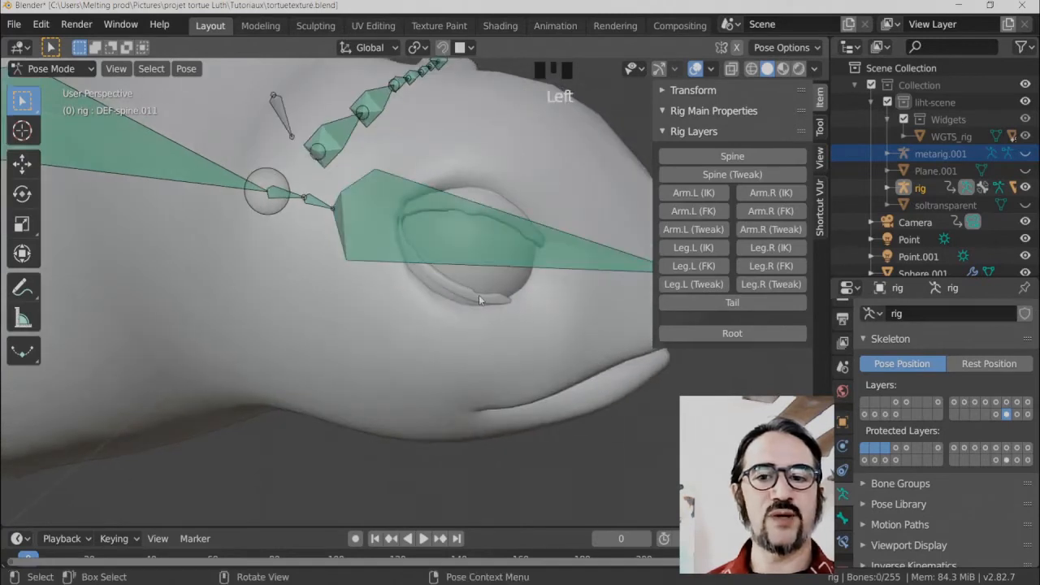
pyautogui.click(50, 68)
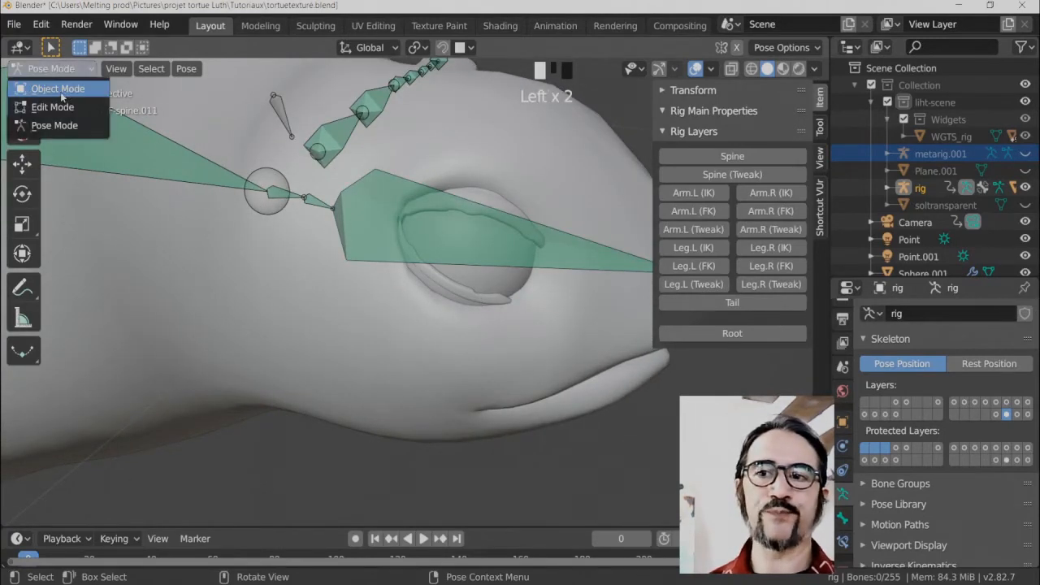
pyautogui.click(61, 93)
pyautogui.click(497, 294)
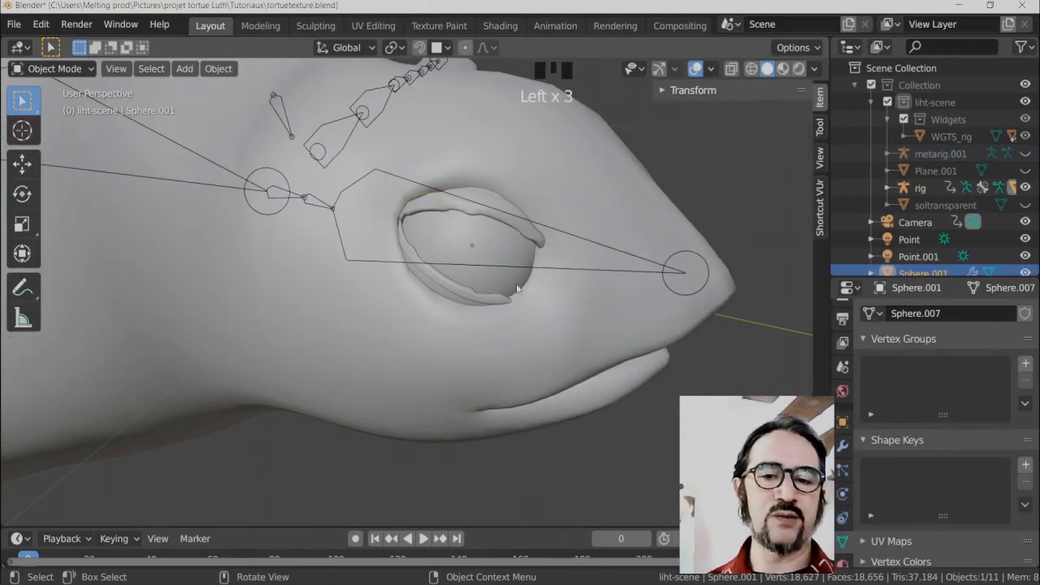
pyautogui.click(520, 300)
# Select the turtle body mesh tortue-luth and examine the eye area against the head bone.
pyautogui.scroll(2, 526, 306)
pyautogui.moveTo(527, 302); pyautogui.dragTo(486, 341, button='middle')
pyautogui.click(196, 185)
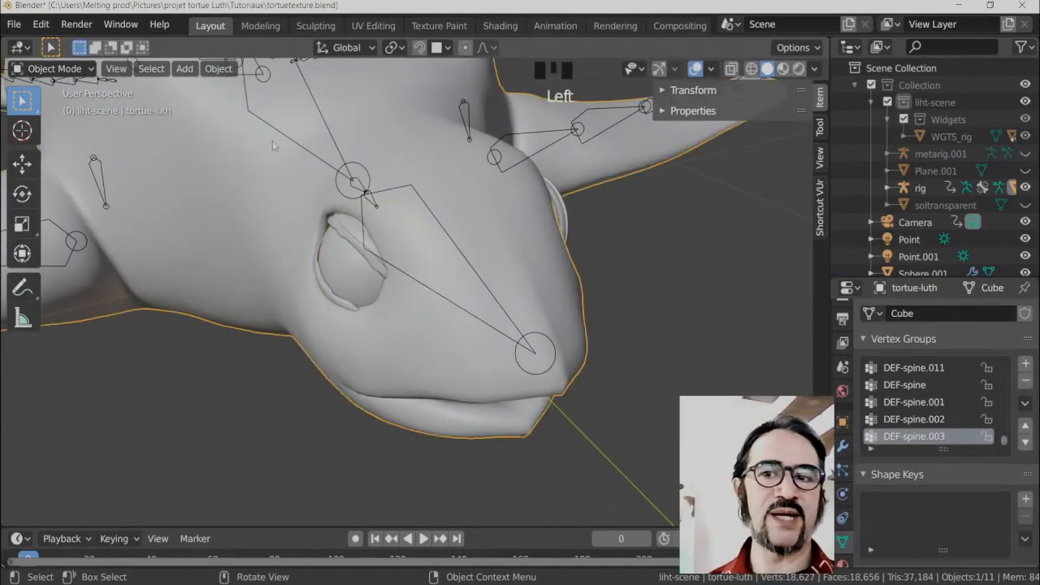
pyautogui.moveTo(169, 278); pyautogui.dragTo(298, 295, button='middle')
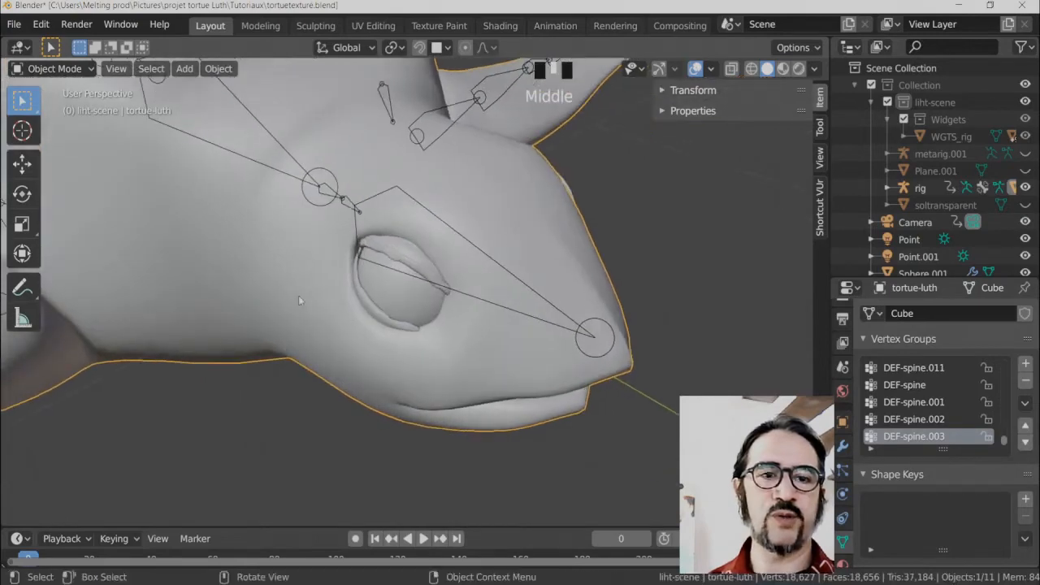
# Hide the turtle body mesh tortue-luth so that the eyes and the head bone are exposed.
pyautogui.scroll(-5, 959, 221)
pyautogui.scroll(-3, 959, 221)
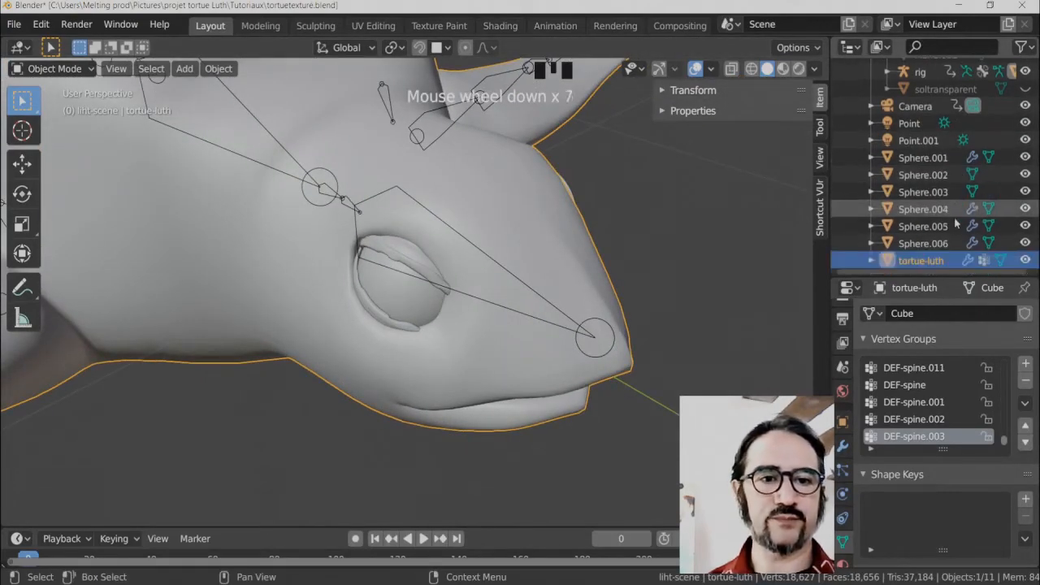
pyautogui.click(1025, 261)
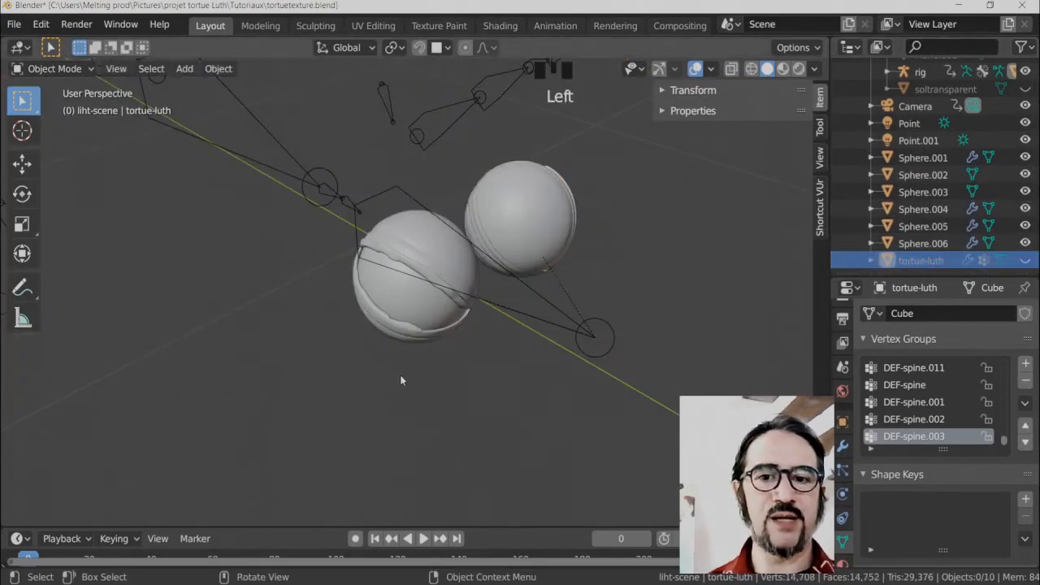
# Select one eye with its two eyelids: Sphere.003, Sphere.004 and Sphere.001.
pyautogui.moveTo(400, 375); pyautogui.dragTo(582, 364, button='middle')
pyautogui.click(442, 316)
pyautogui.scroll(2, 491, 351)
pyautogui.keyDown('shift'); pyautogui.click(434, 402); pyautogui.keyUp('shift')
pyautogui.keyDown('shift'); pyautogui.click(536, 343); pyautogui.keyUp('shift')
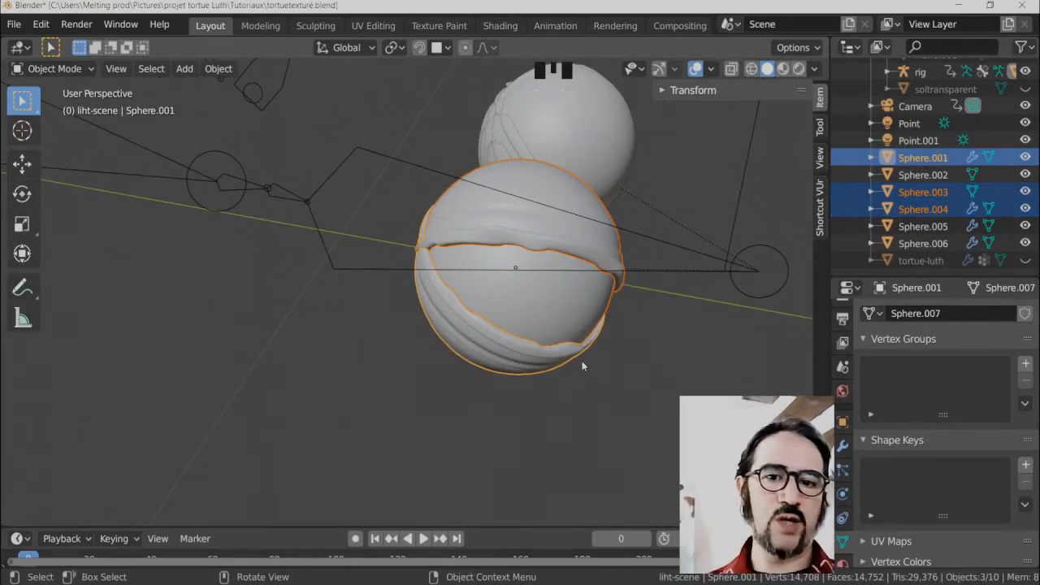
# Add the rig to the selection, switch to Pose Mode and select the head deform bone DEF-spine.011.
pyautogui.moveTo(582, 365); pyautogui.dragTo(596, 319, button='middle')
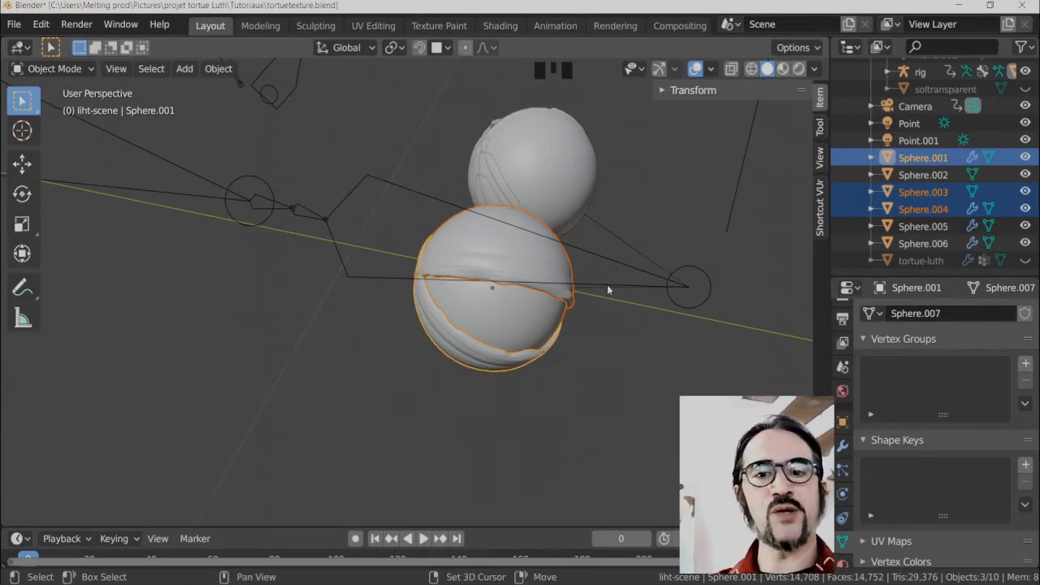
pyautogui.keyDown('shift'); pyautogui.click(606, 284); pyautogui.keyUp('shift')
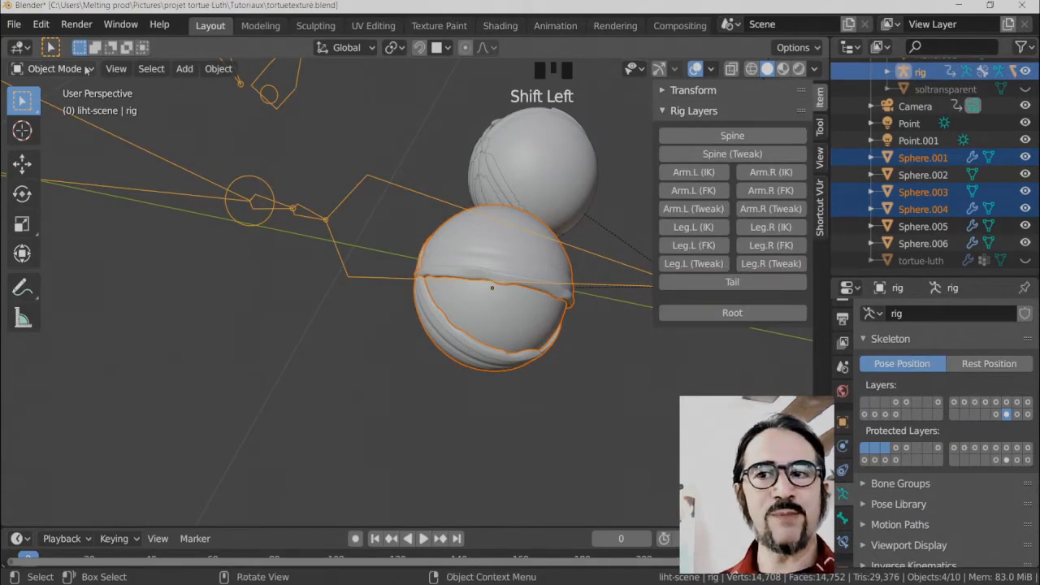
pyautogui.click(57, 68)
pyautogui.click(53, 126)
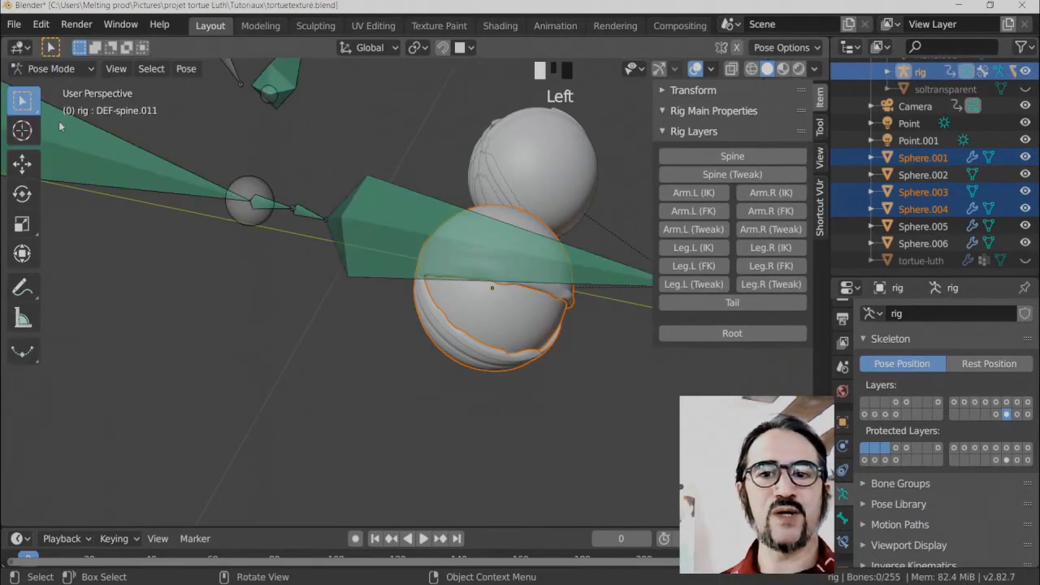
pyautogui.click(379, 229)
# Parent the selected eye and eyelids to the head bone with type Bone and Keep Transform enabled.
pyautogui.scroll(-3, 379, 229)
pyautogui.moveTo(499, 311); pyautogui.dragTo(443, 387, button='middle')
pyautogui.hotkey('ctrl', 'p')
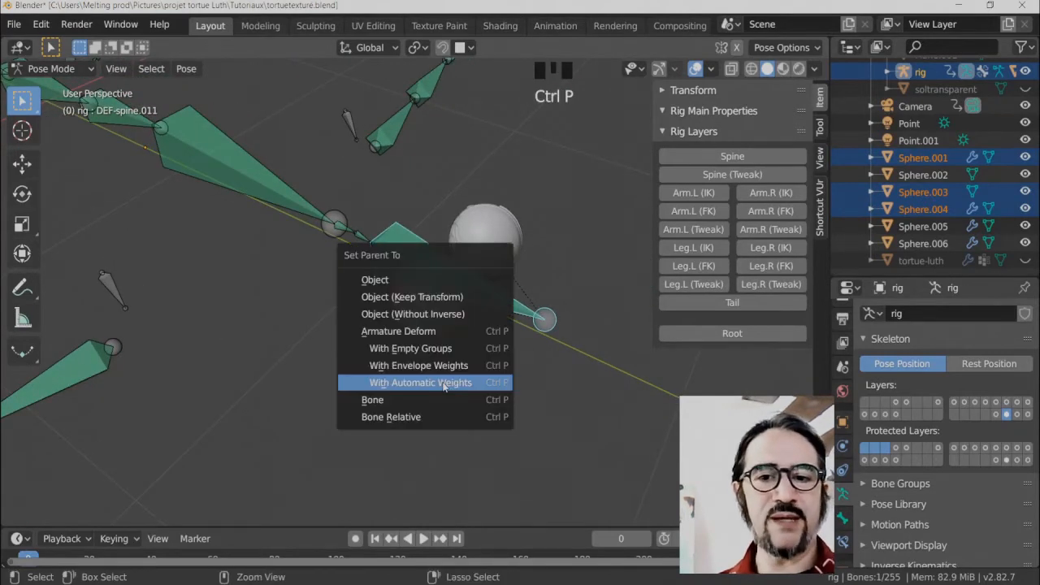
pyautogui.click(377, 400)
pyautogui.moveTo(565, 355); pyautogui.dragTo(541, 359, button='middle')
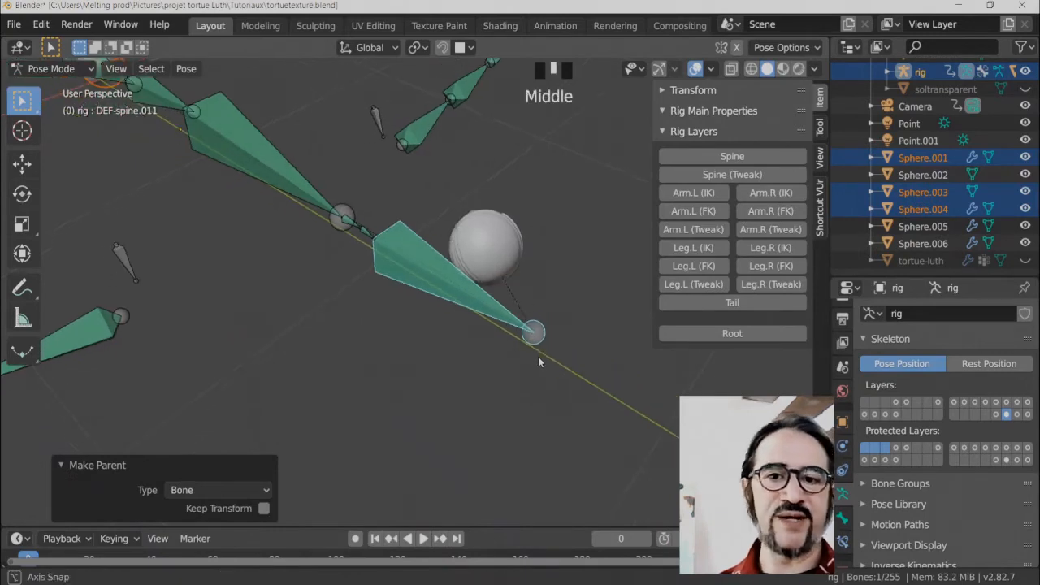
pyautogui.click(264, 509)
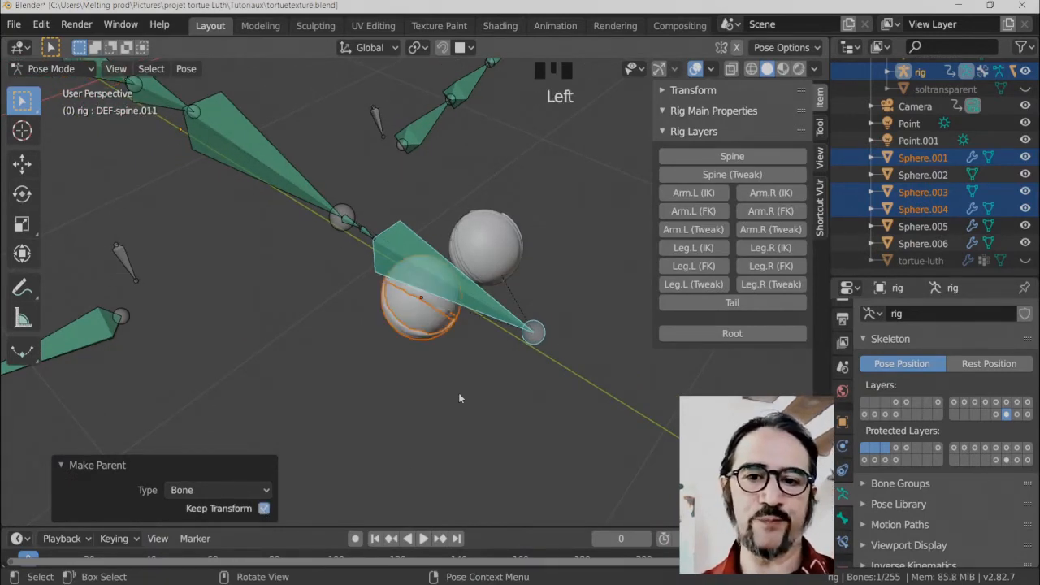
# Return to Object Mode and select the opposite eye, Sphere.002.
pyautogui.moveTo(458, 393); pyautogui.dragTo(481, 363, button='middle')
pyautogui.scroll(3, 552, 319)
pyautogui.moveTo(552, 320); pyautogui.dragTo(528, 316, button='middle')
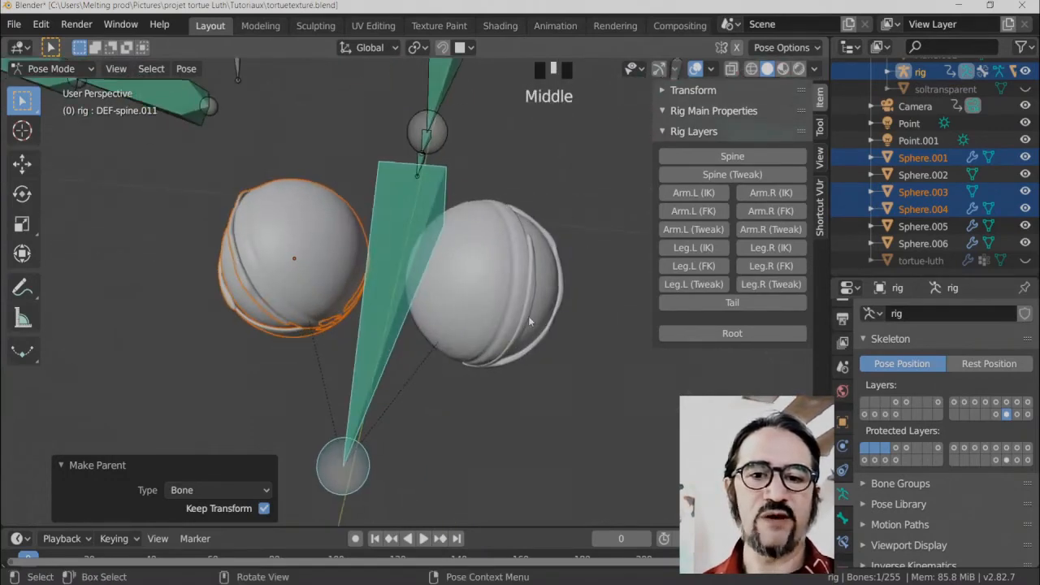
pyautogui.click(544, 304)
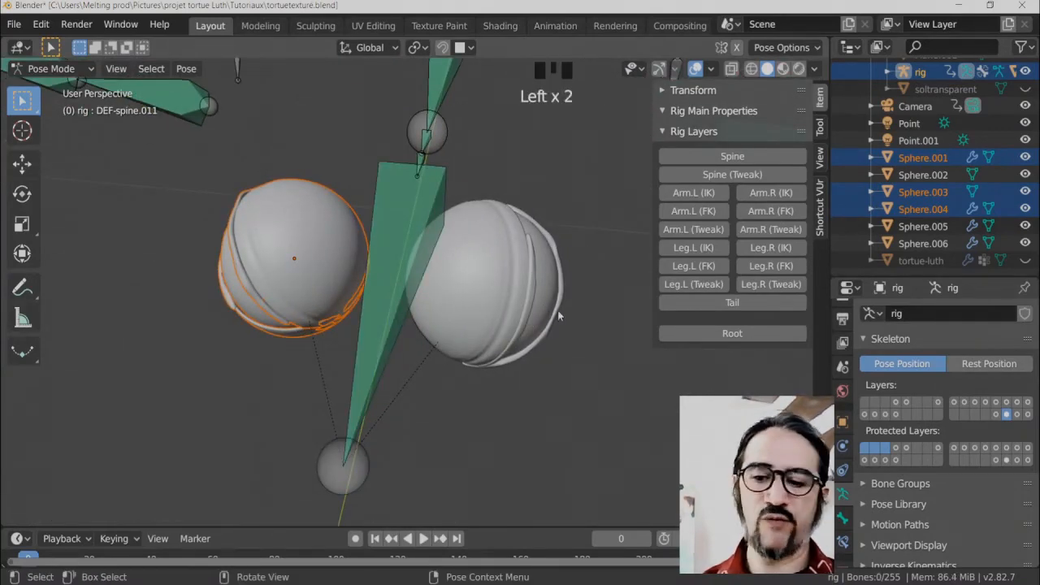
pyautogui.hotkey('ctrl', 'Tab')
pyautogui.click(559, 304)
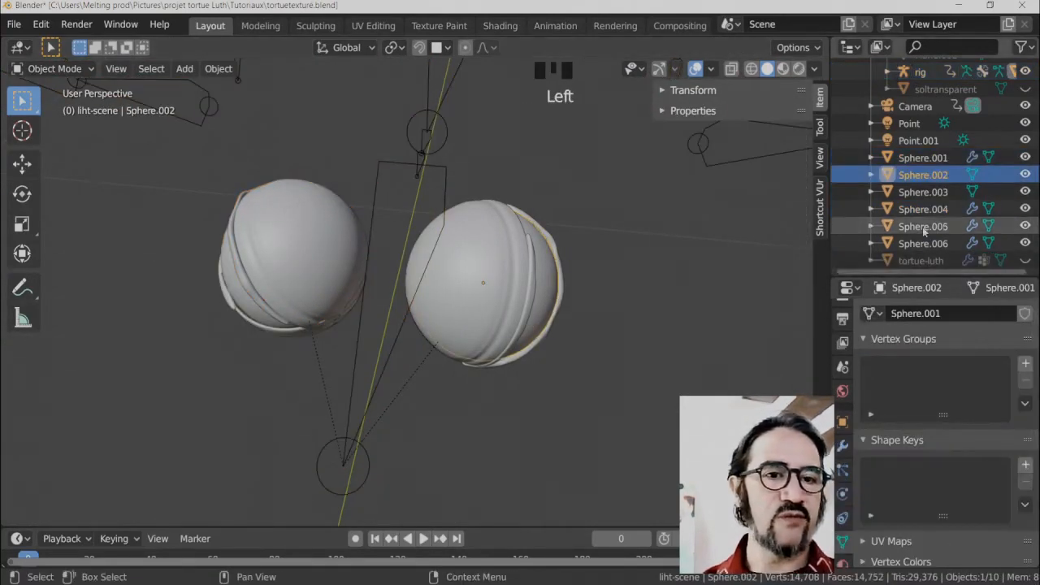
# Examine the Relations properties of Sphere.002 to check its parent, parent type and parent bone.
pyautogui.scroll(3, 917, 383)
pyautogui.scroll(-3, 917, 384)
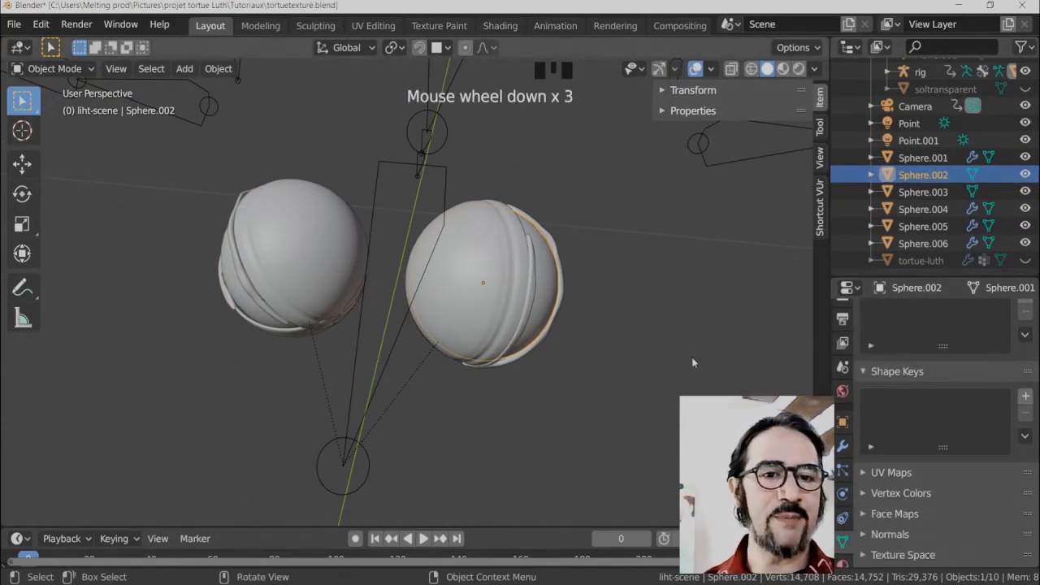
pyautogui.scroll(-4, 861, 428)
pyautogui.scroll(-2, 945, 439)
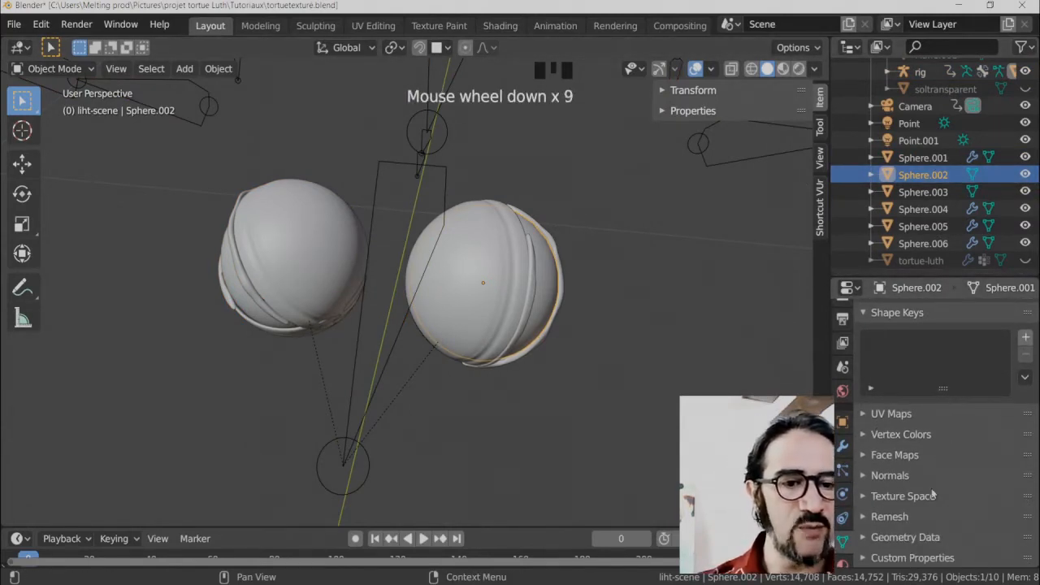
pyautogui.click(842, 445)
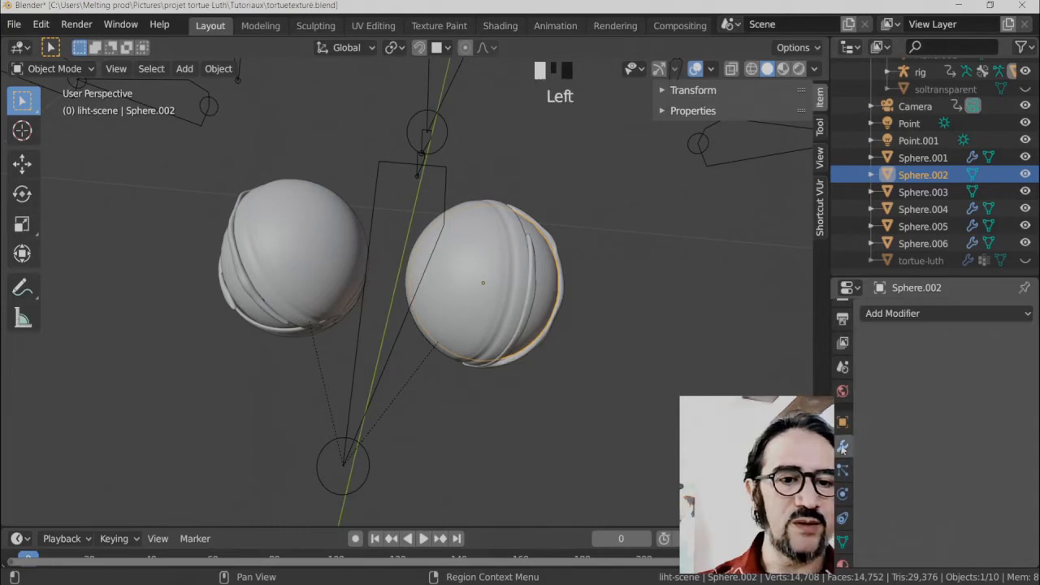
pyautogui.click(843, 422)
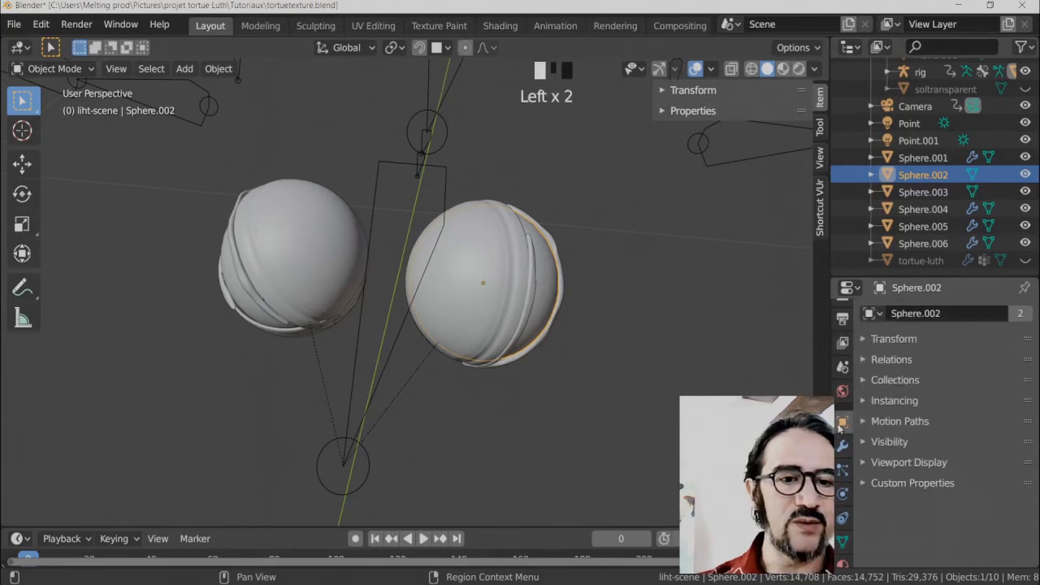
pyautogui.click(918, 361)
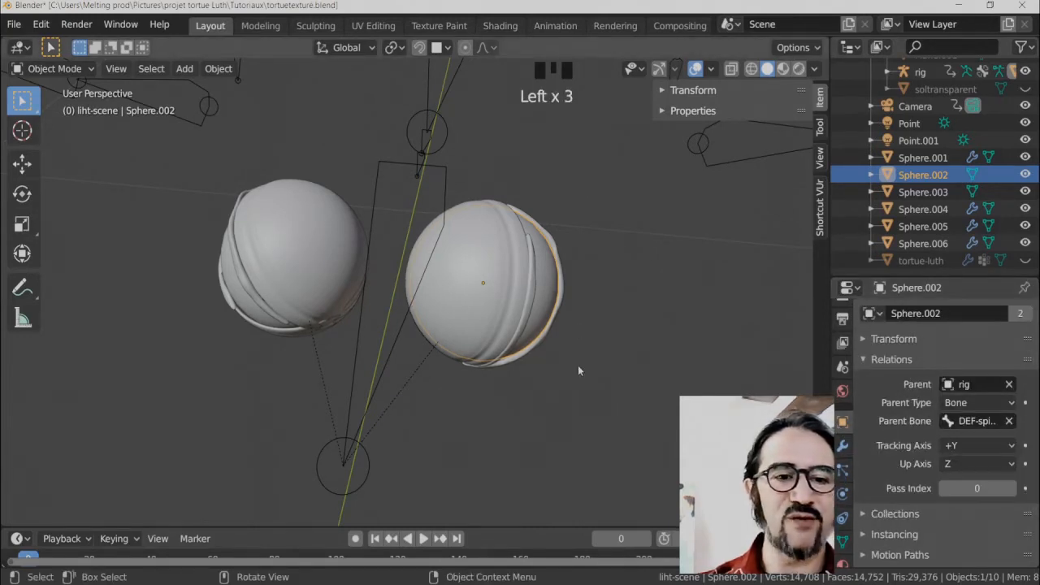
# Select the rig, unhide the turtle body mesh tortue-luth and switch to Pose Mode.
pyautogui.click(379, 330)
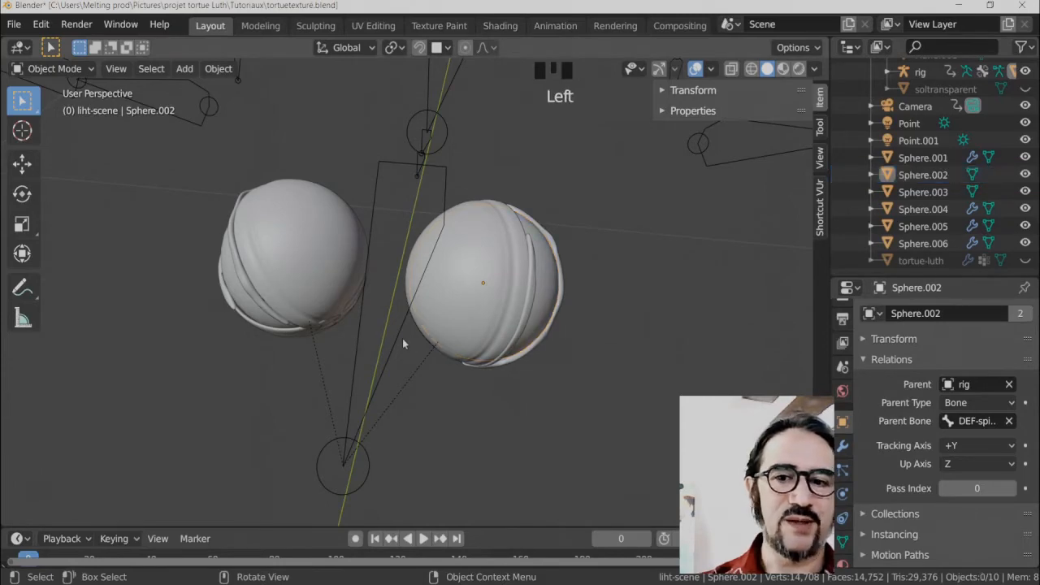
pyautogui.click(401, 337)
pyautogui.moveTo(352, 369); pyautogui.dragTo(370, 283, button='middle')
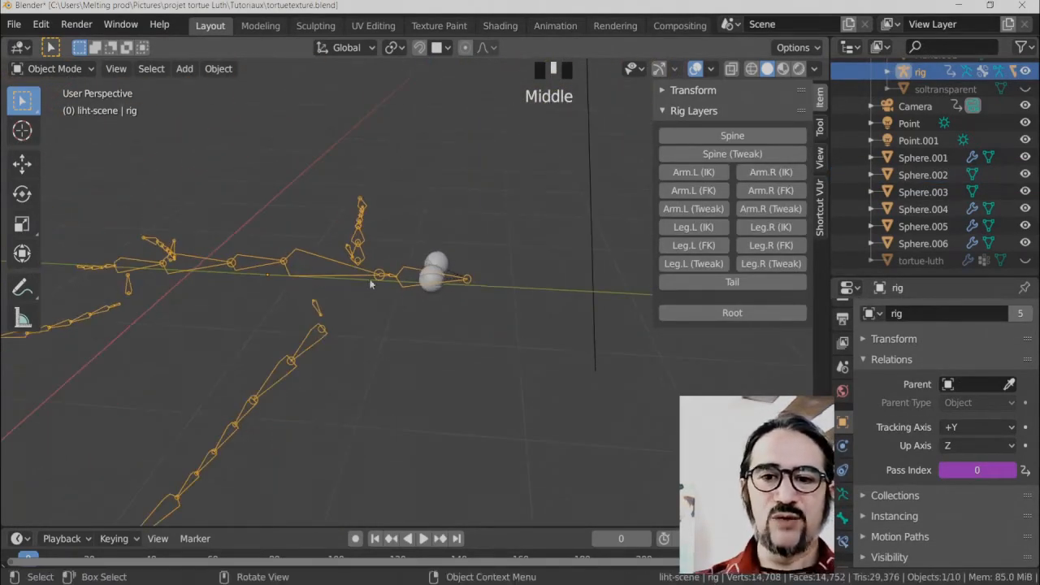
pyautogui.scroll(-4, 975, 203)
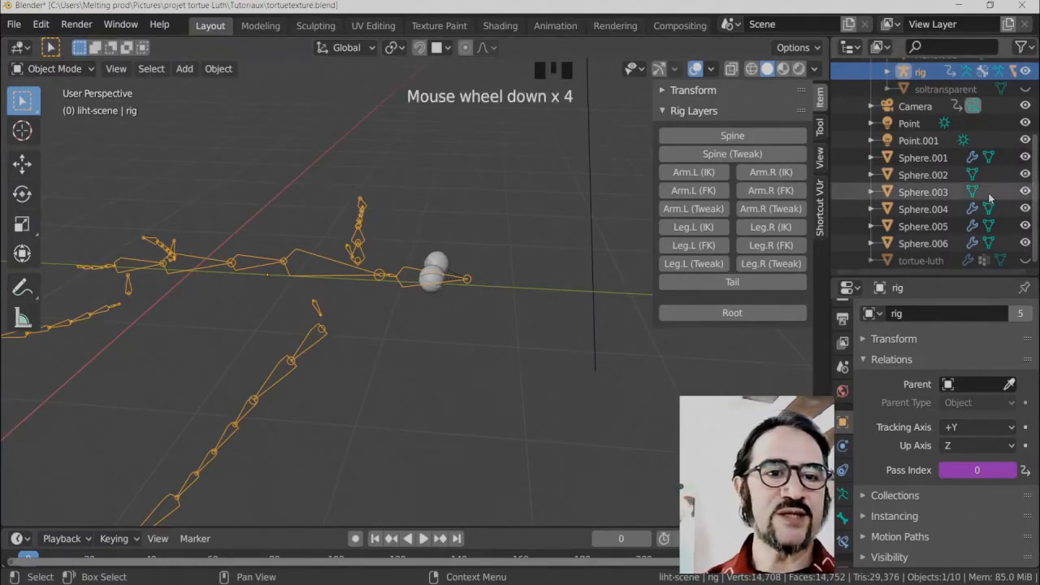
pyautogui.click(1026, 261)
pyautogui.moveTo(349, 357); pyautogui.dragTo(363, 347, button='middle')
pyautogui.hotkey('ctrl', 'Tab')
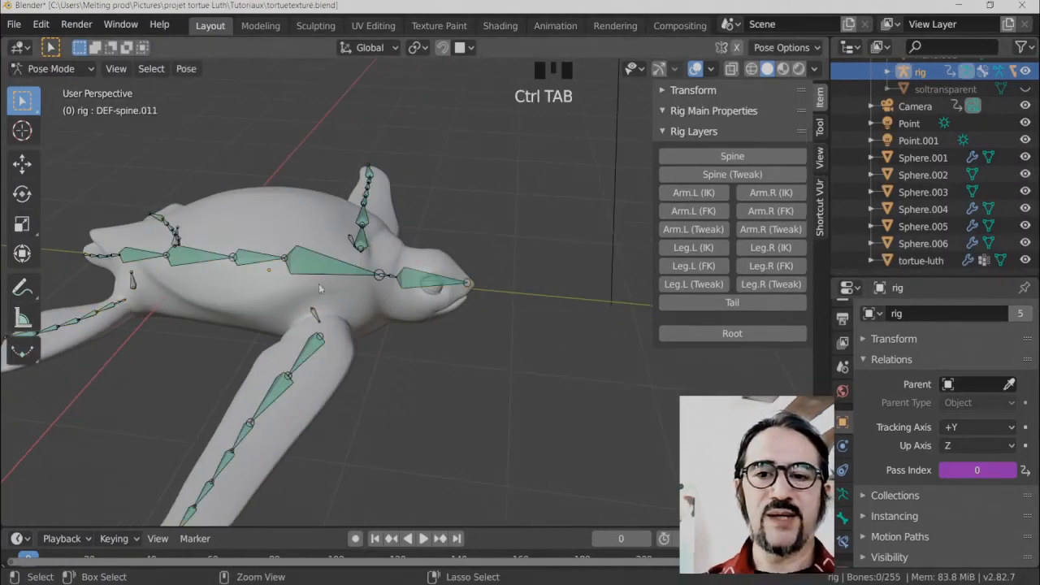
# Replace the visible deform bones layer with the rig's Spine (Tweak) and Spine control layers.
pyautogui.click(325, 276)
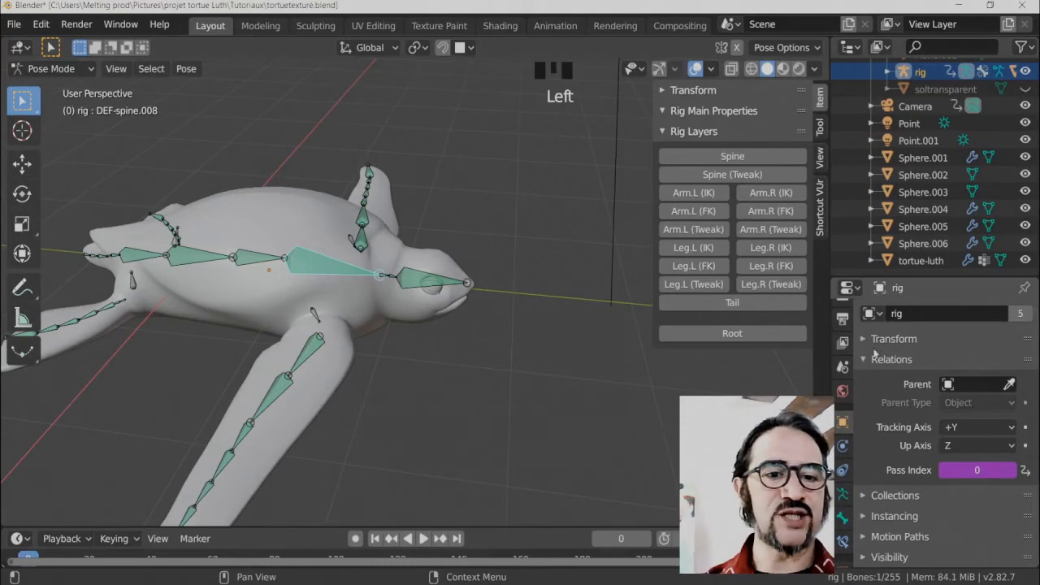
pyautogui.click(843, 495)
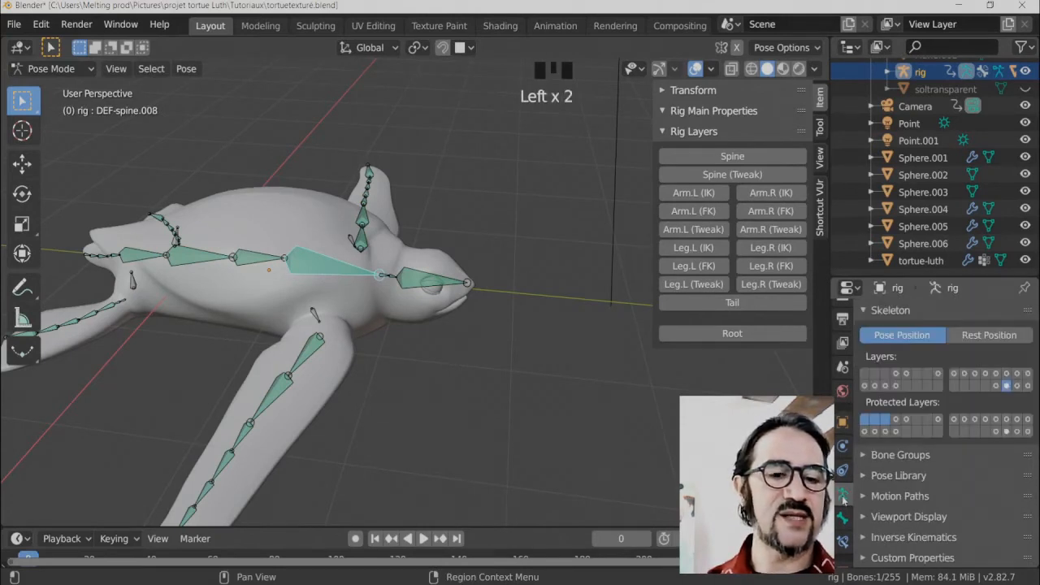
pyautogui.click(906, 373)
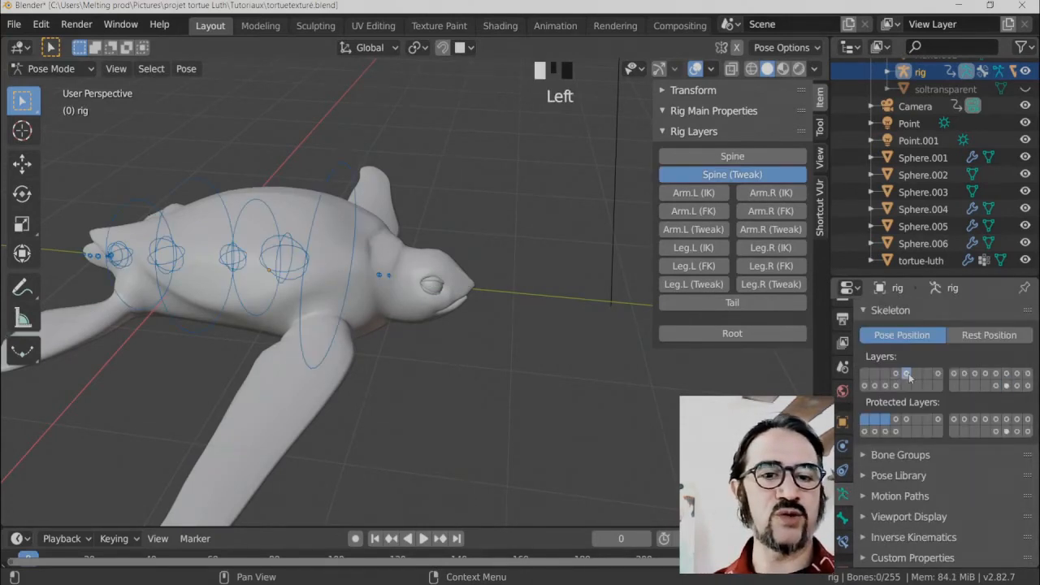
pyautogui.moveTo(507, 314); pyautogui.dragTo(524, 297, button='middle')
pyautogui.click(732, 155)
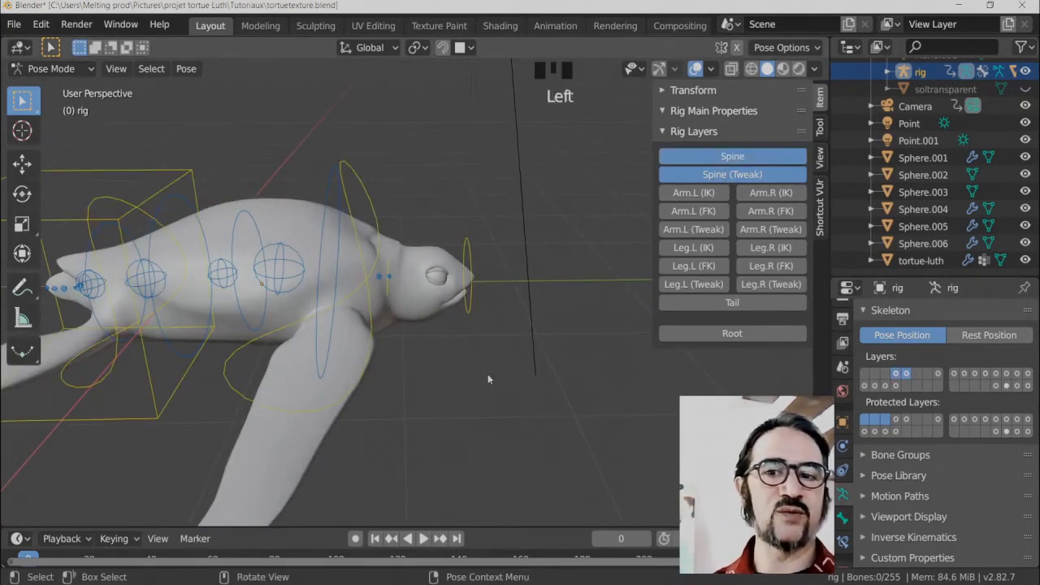
# Show the rig's Root control layer together with the spine controls.
pyautogui.moveTo(488, 373); pyautogui.dragTo(484, 415, button='middle')
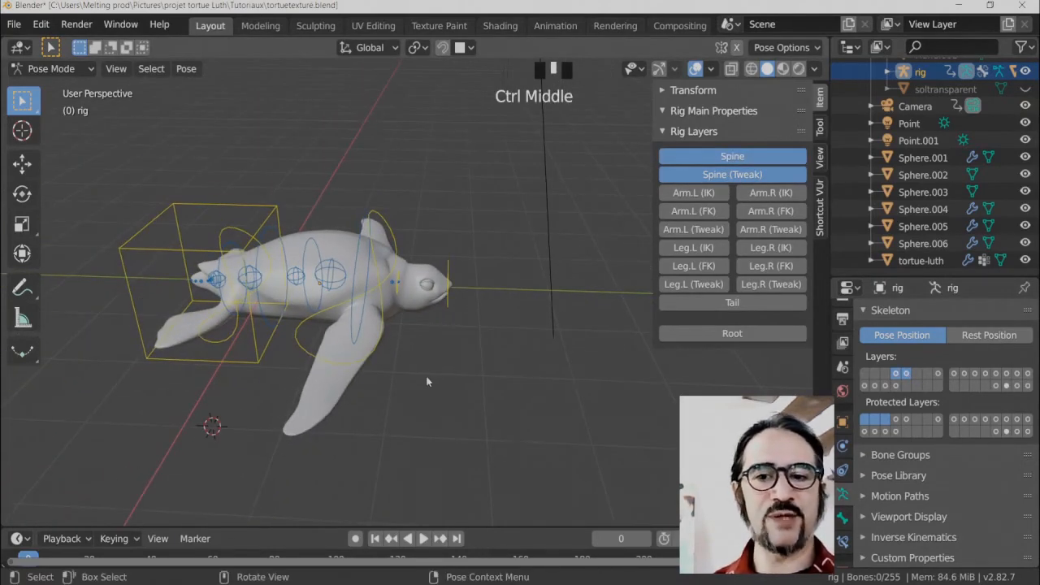
pyautogui.click(462, 382)
pyautogui.moveTo(462, 382); pyautogui.dragTo(455, 425, button='middle')
pyautogui.keyDown('ctrl'); pyautogui.moveTo(502, 340); pyautogui.dragTo(473, 423, button='middle'); pyautogui.keyUp('ctrl')
pyautogui.moveTo(471, 421); pyautogui.dragTo(522, 363, button='middle')
pyautogui.click(732, 333)
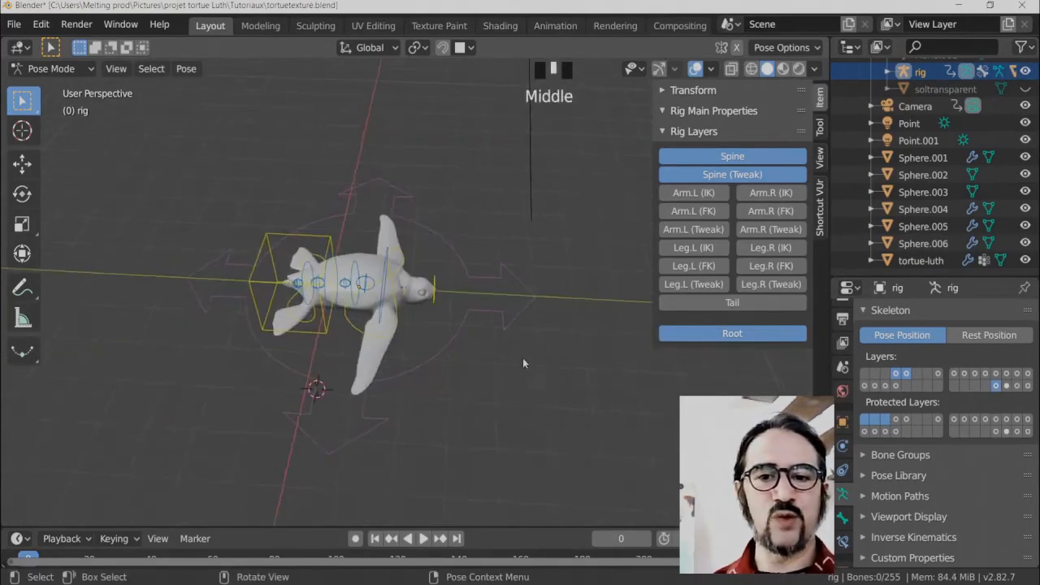
# Select the turtle's head control, followed by the chest control spine_fk.008.
pyautogui.click(444, 342)
pyautogui.scroll(3, 463, 357)
pyautogui.click(445, 294)
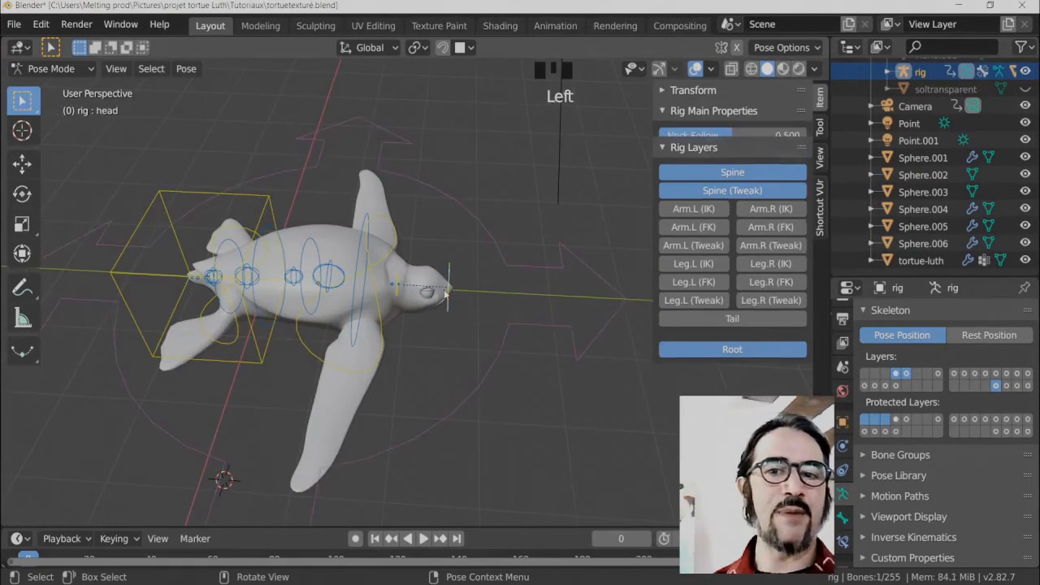
pyautogui.click(354, 344)
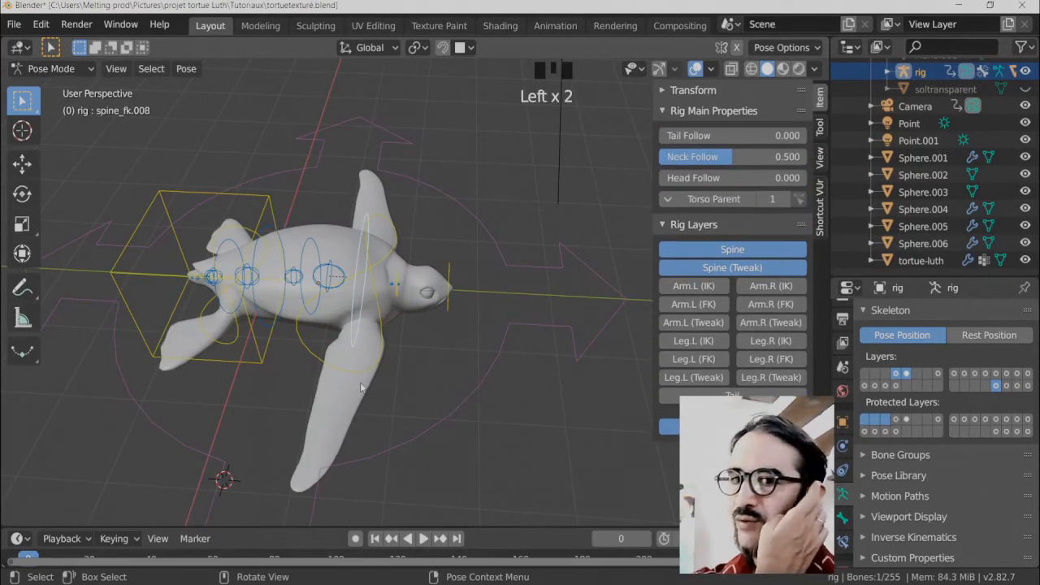
# Switch the interface theme to the Blender Light preset and close the preferences.
pyautogui.click(41, 24)
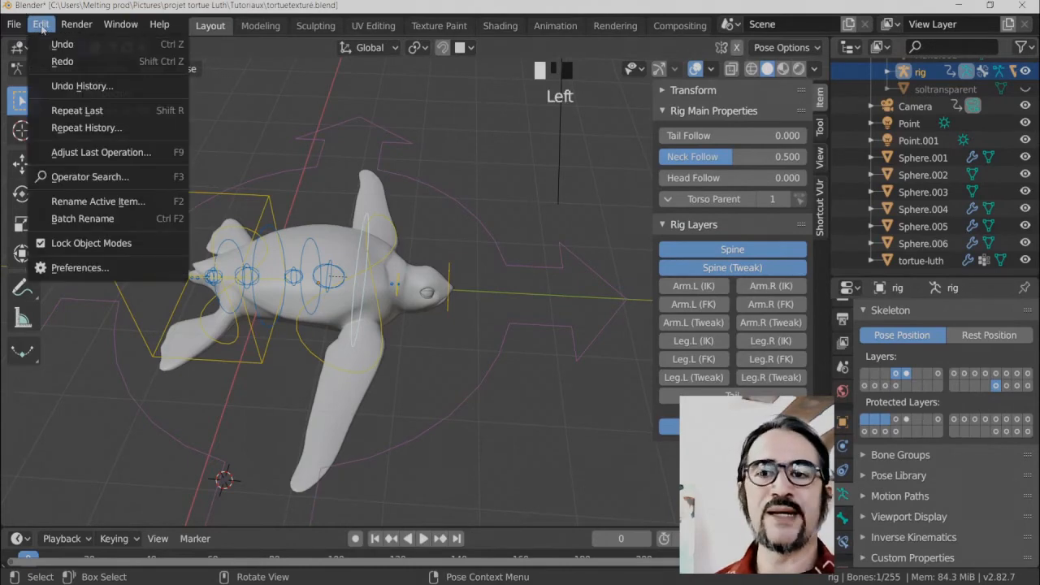
pyautogui.click(86, 271)
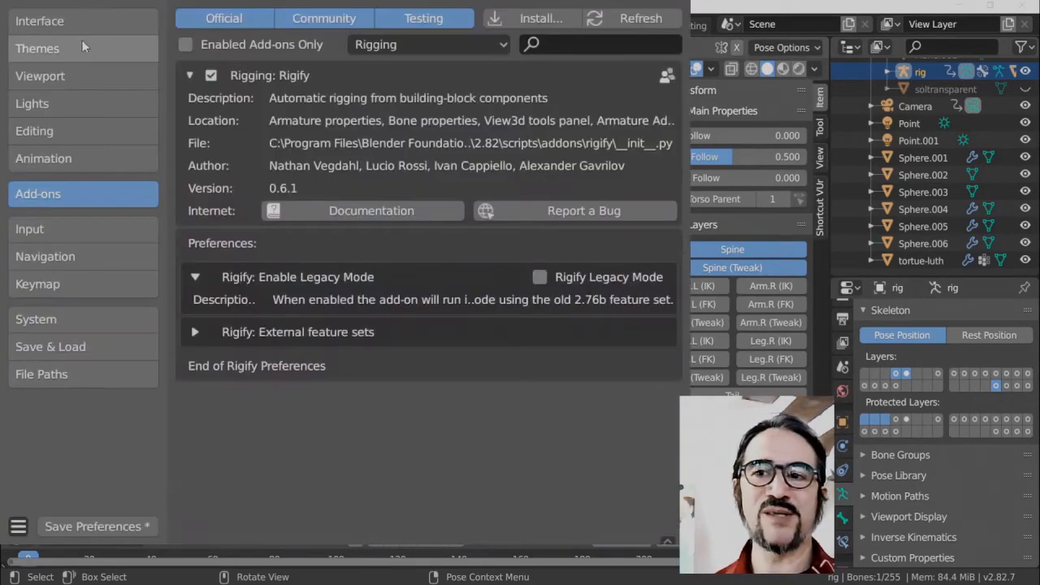
pyautogui.click(82, 44)
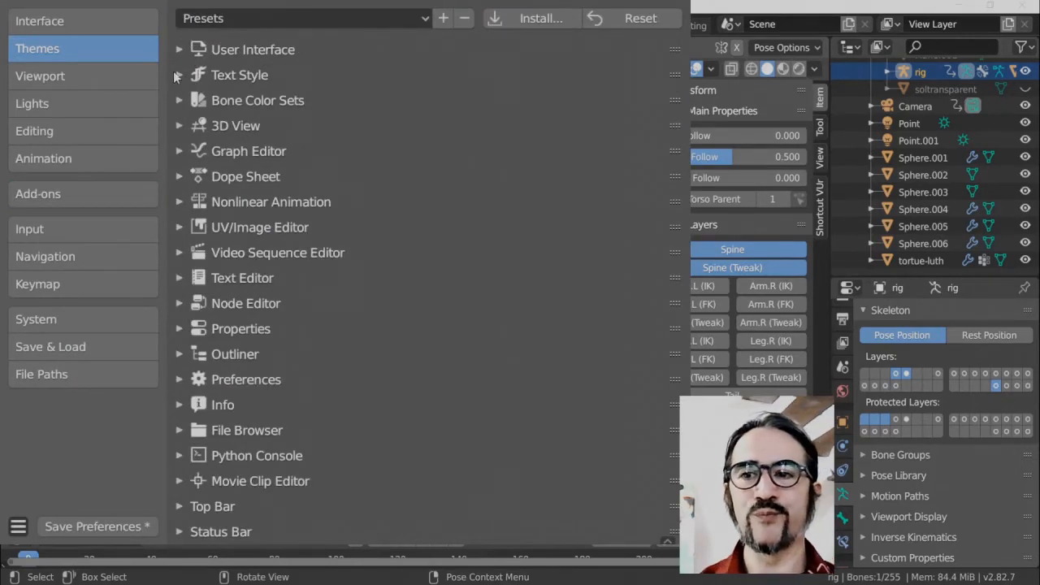
pyautogui.click(99, 21)
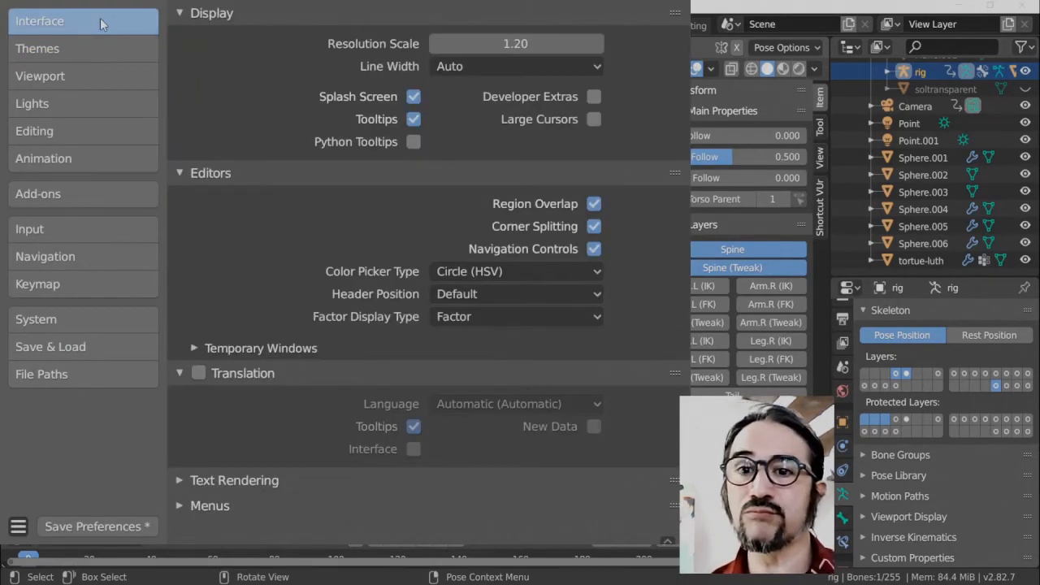
pyautogui.click(97, 52)
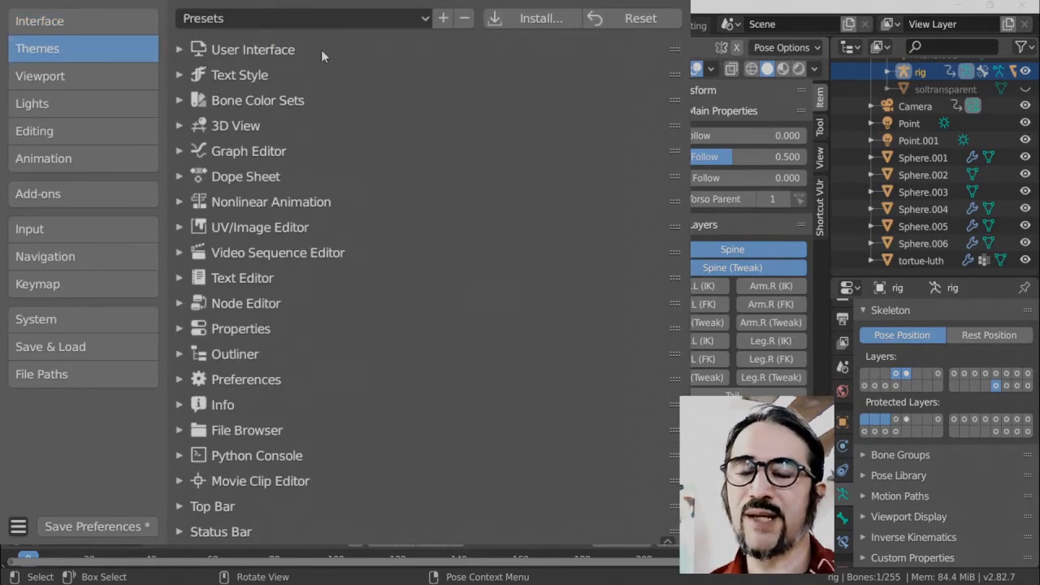
pyautogui.click(280, 49)
pyautogui.click(182, 48)
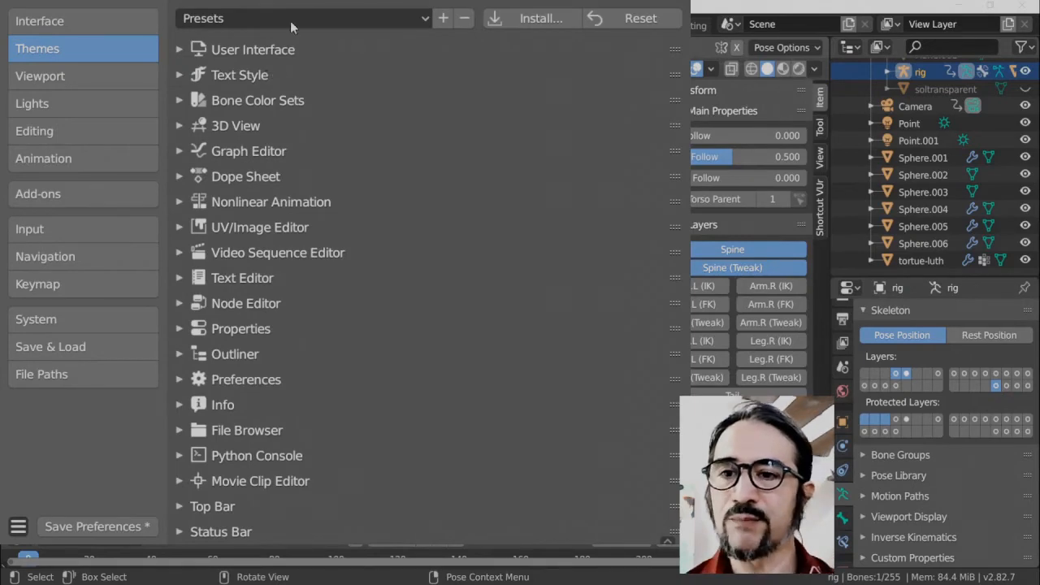
pyautogui.click(313, 20)
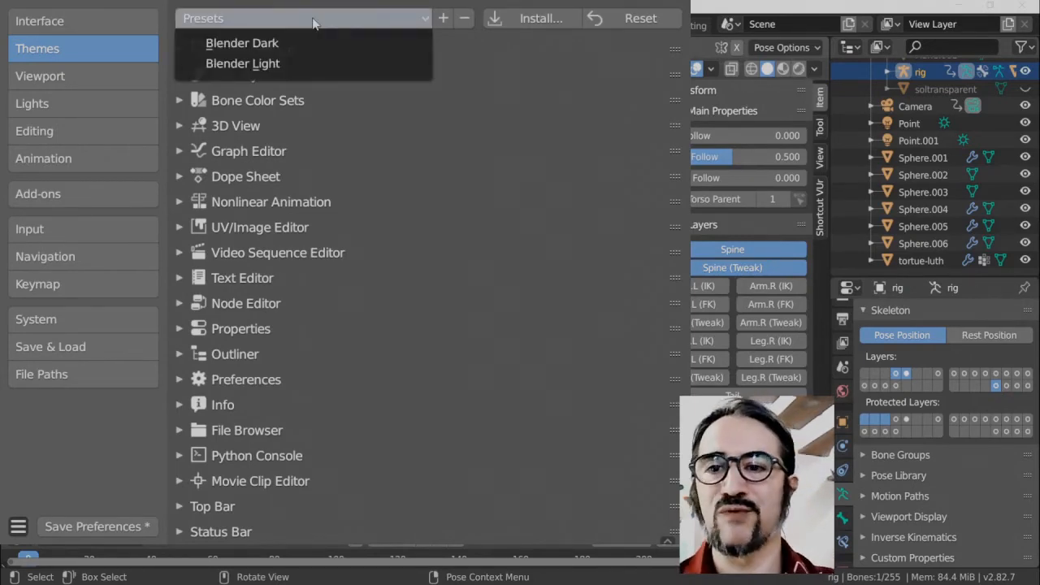
pyautogui.click(271, 65)
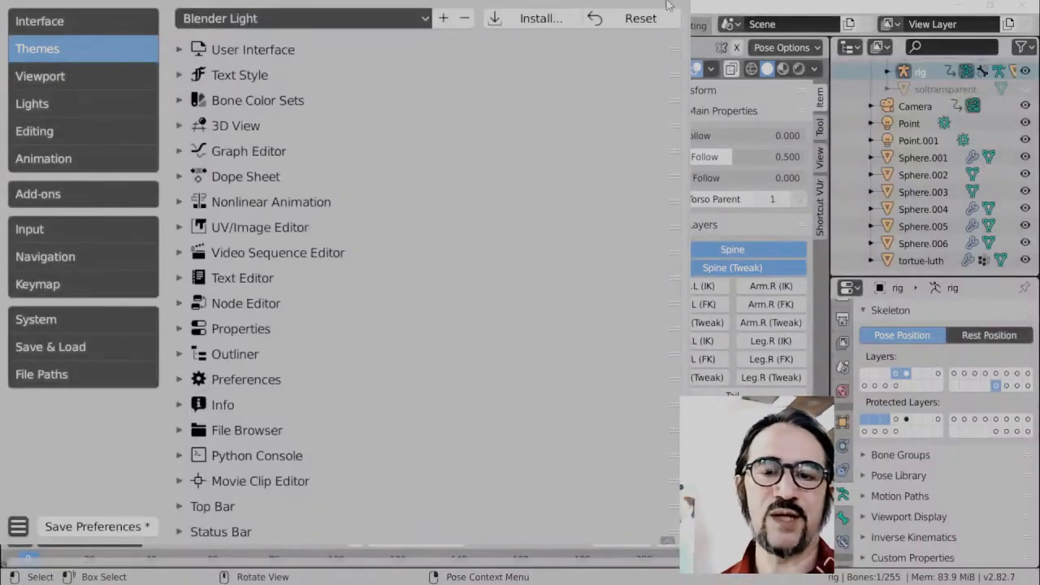
pyautogui.moveTo(663, 2); pyautogui.dragTo(665, 22)
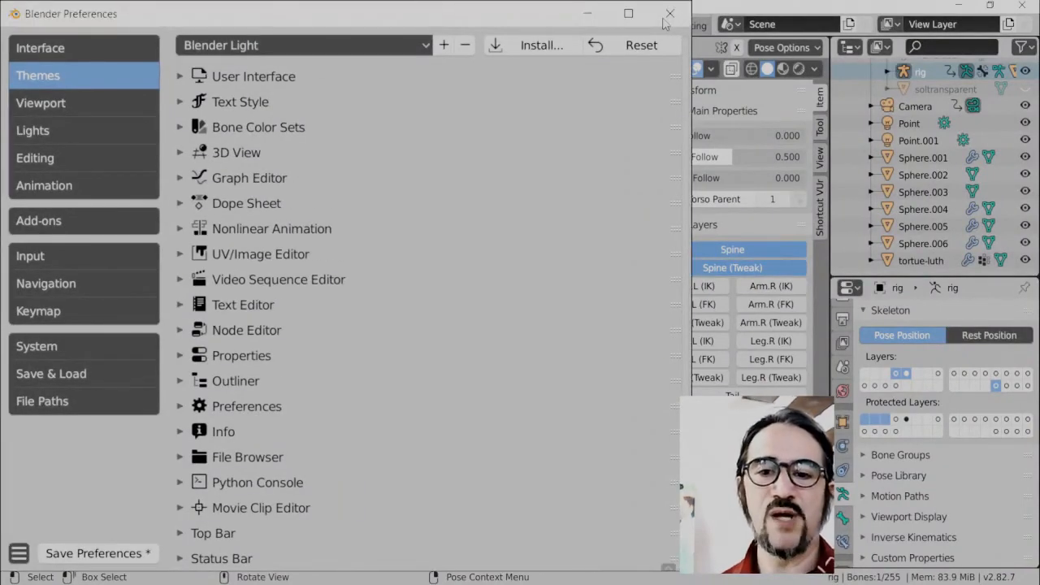
pyautogui.click(670, 14)
# Select the rig's root and head controls in turn to examine their readability with the light theme, and deselect them.
pyautogui.moveTo(390, 382); pyautogui.dragTo(489, 369, button='middle')
pyautogui.scroll(-2, 429, 382)
pyautogui.click(456, 399)
pyautogui.click(500, 406)
pyautogui.scroll(3, 446, 351)
pyautogui.click(449, 278)
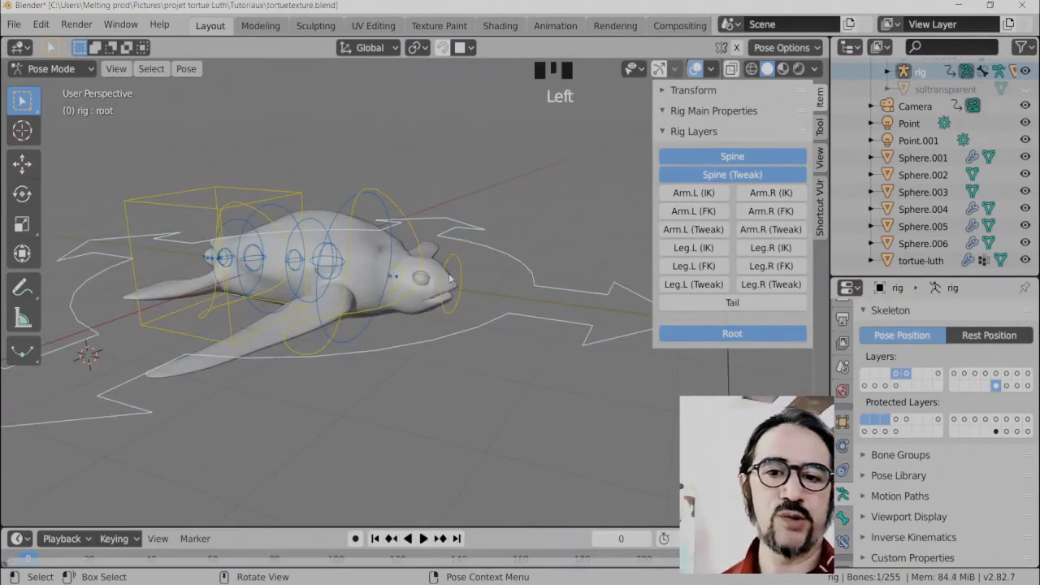
pyautogui.click(449, 278)
pyautogui.moveTo(449, 279); pyautogui.dragTo(577, 277, button='middle')
pyautogui.click(509, 275)
pyautogui.click(530, 279)
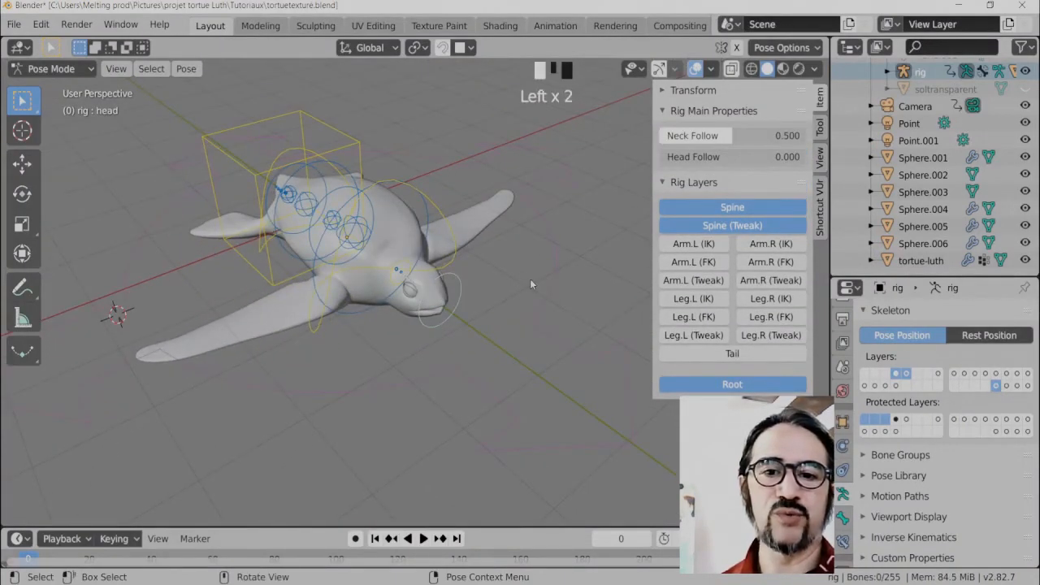
pyautogui.scroll(-2, 535, 280)
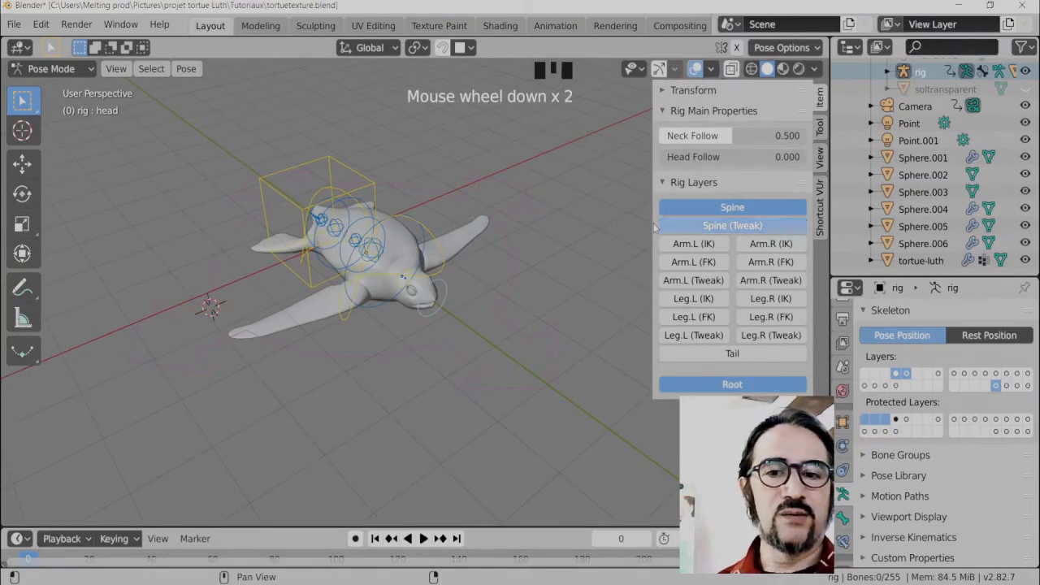
# Apply the Blender Dark theme preset and close the preferences.
pyautogui.click(44, 23)
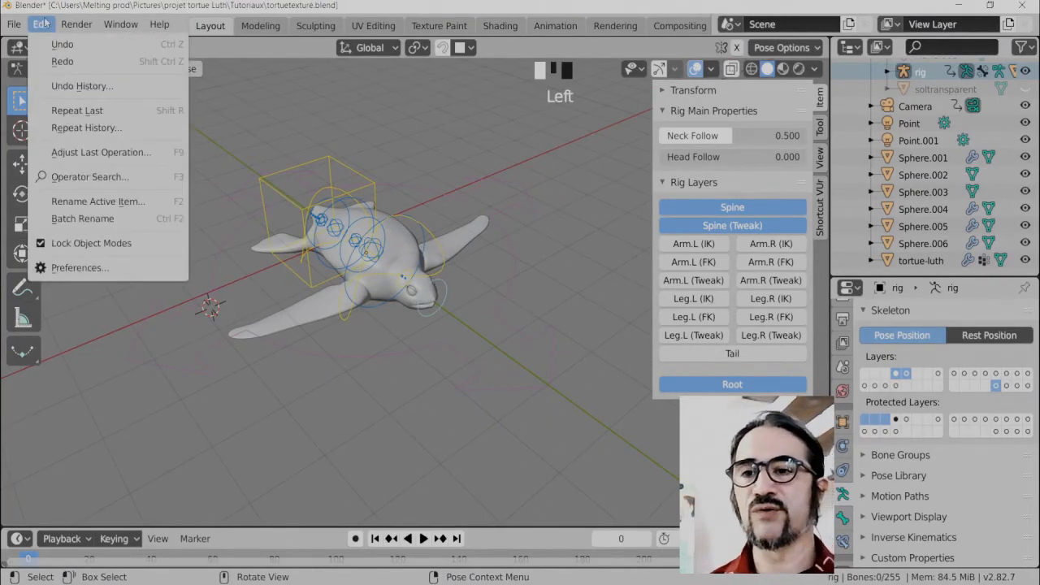
pyautogui.click(92, 270)
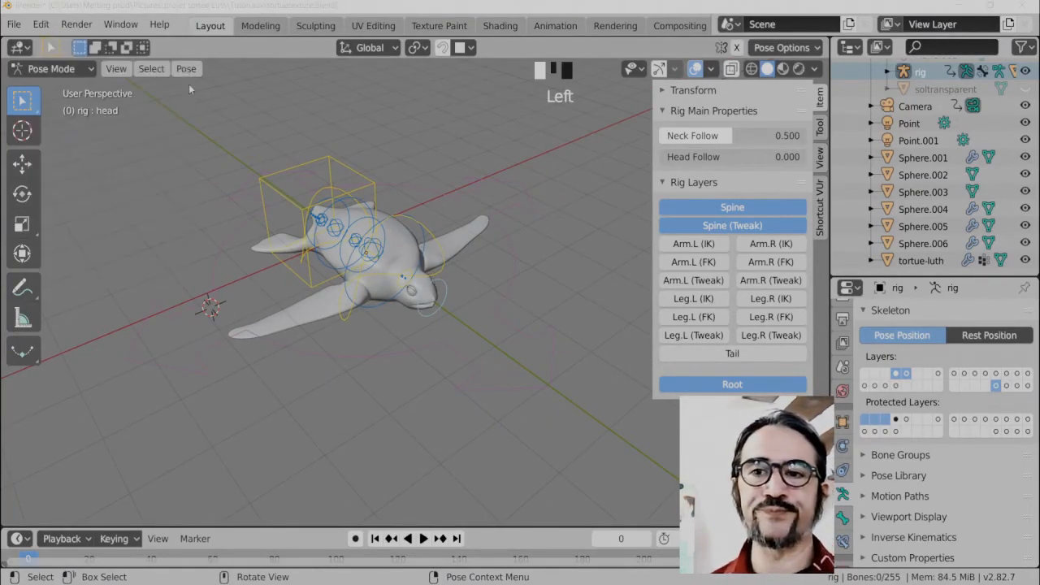
pyautogui.click(219, 18)
pyautogui.click(209, 40)
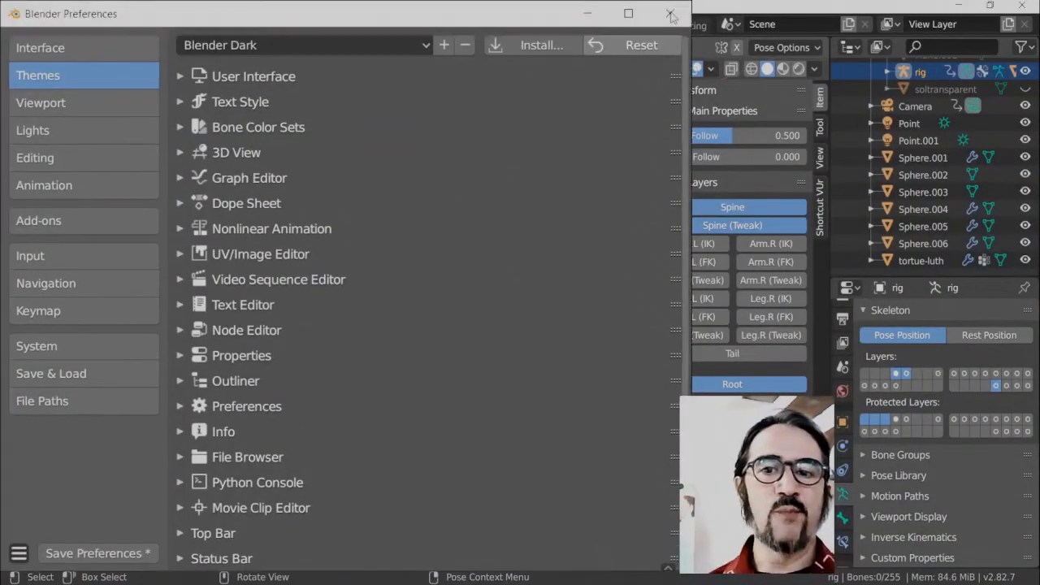
pyautogui.click(671, 14)
# Select the root control and expand the armature's Viewport Display, Motion Paths, Pose Library and Bone Groups settings.
pyautogui.moveTo(471, 292); pyautogui.dragTo(452, 353, button='middle')
pyautogui.click(452, 352)
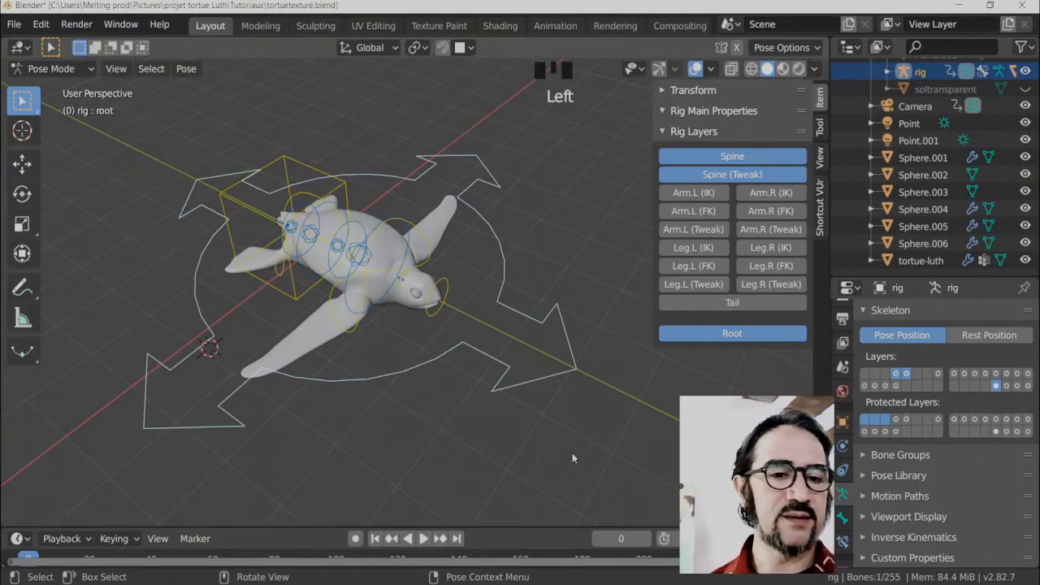
pyautogui.scroll(-2, 845, 469)
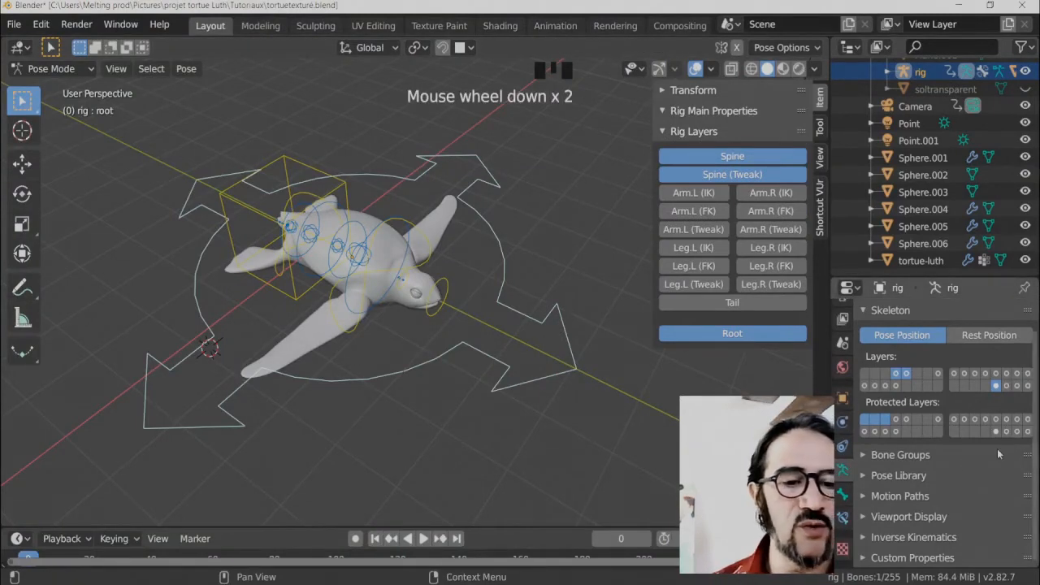
pyautogui.click(929, 520)
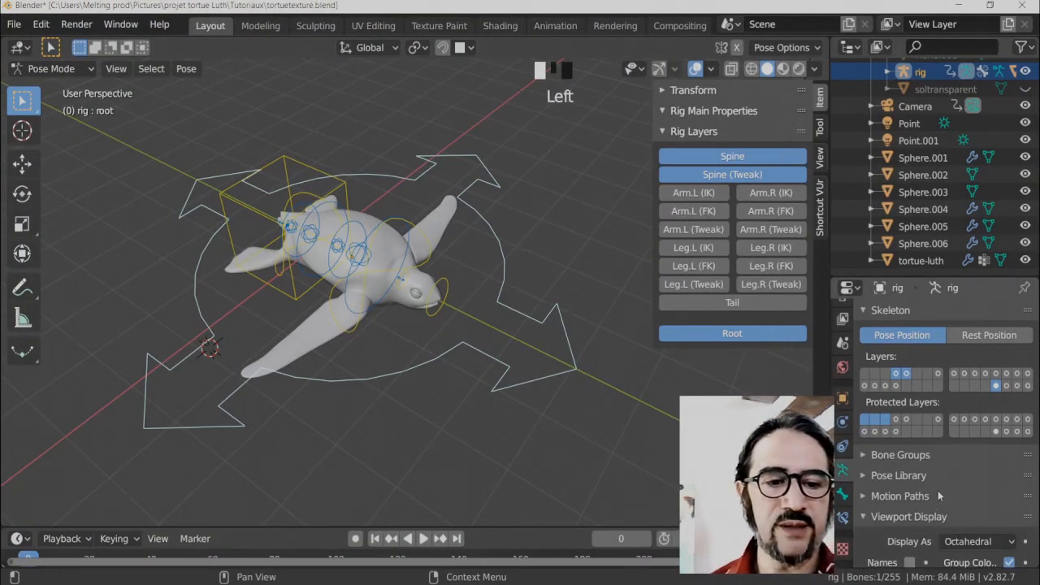
pyautogui.scroll(-5, 872, 460)
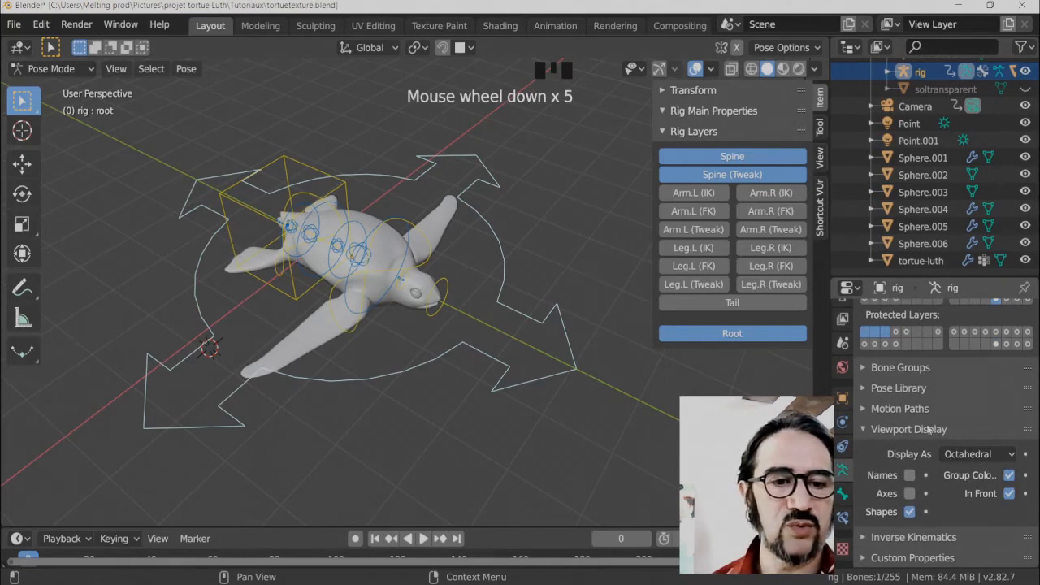
pyautogui.click(929, 410)
pyautogui.click(927, 390)
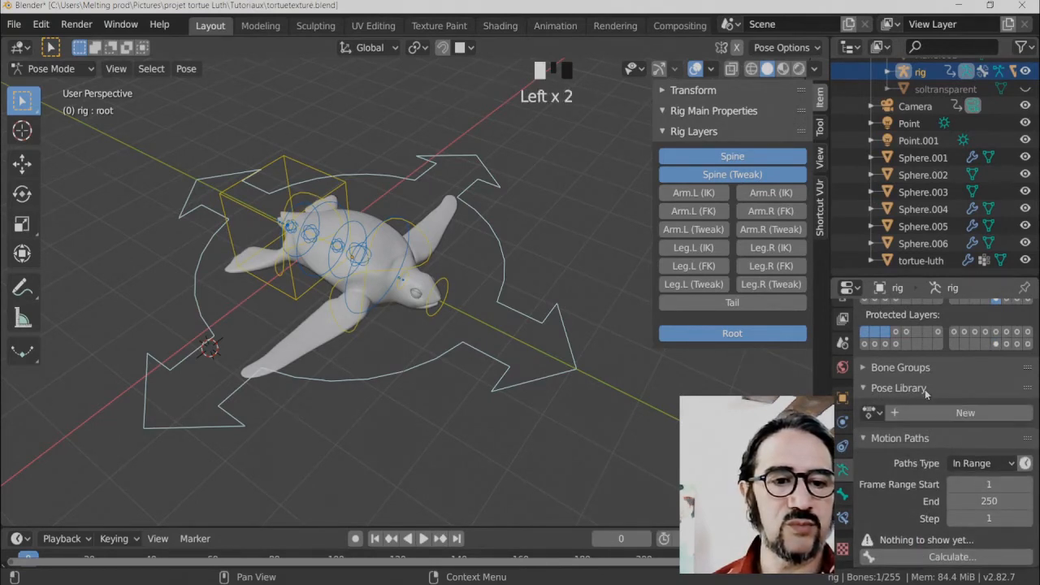
pyautogui.click(920, 372)
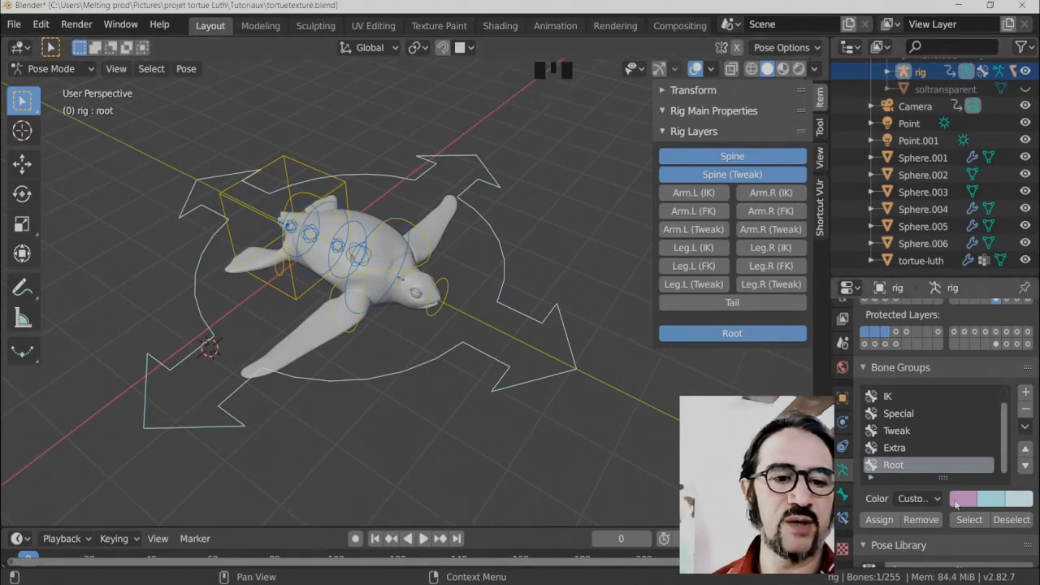
# Try the 03 and 02 theme color sets on the rig's Root bone group.
pyautogui.click(910, 499)
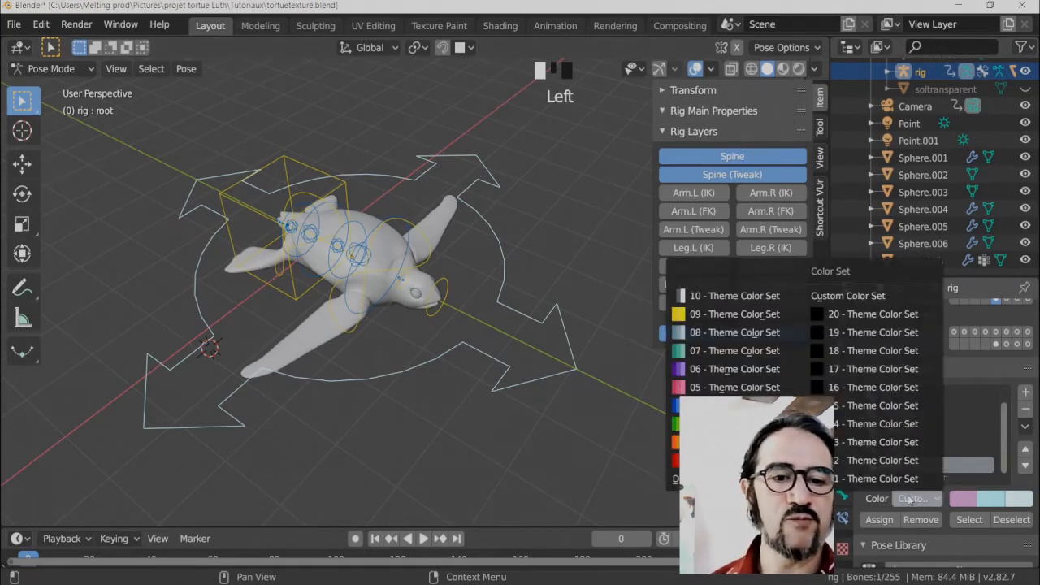
pyautogui.click(874, 442)
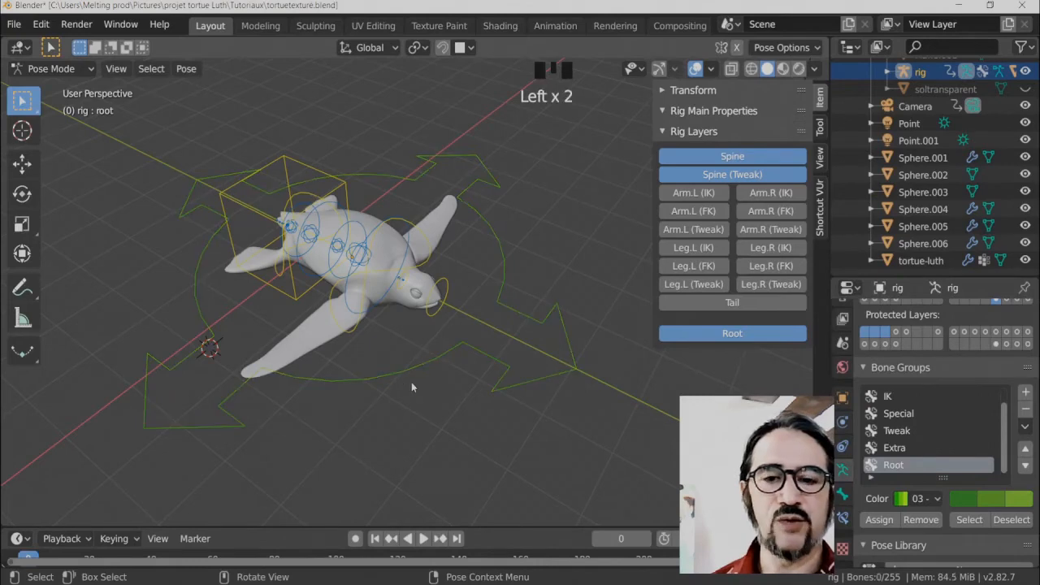
pyautogui.moveTo(568, 440); pyautogui.dragTo(406, 449, button='middle')
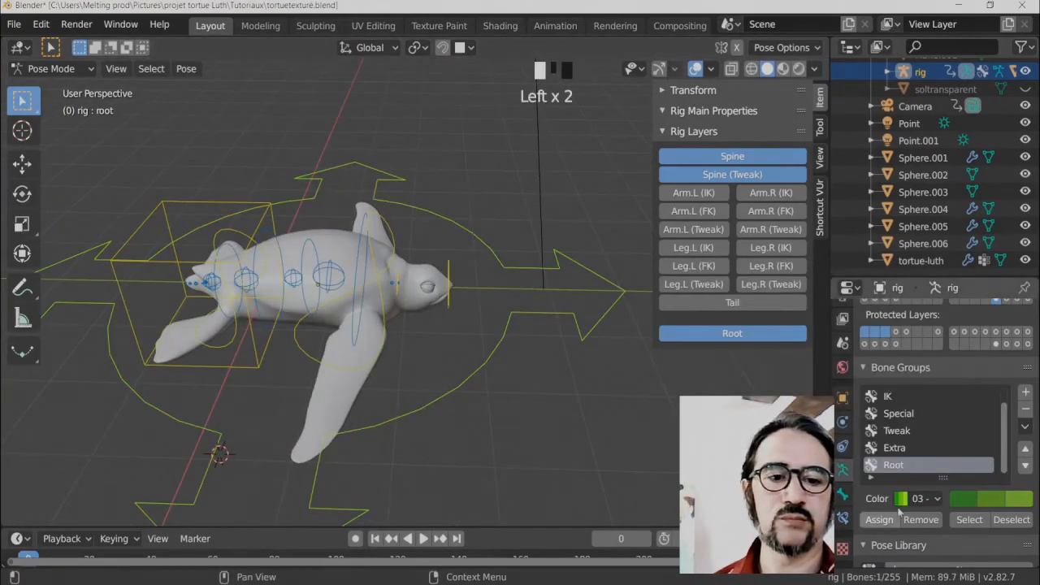
pyautogui.click(899, 499)
pyautogui.click(731, 442)
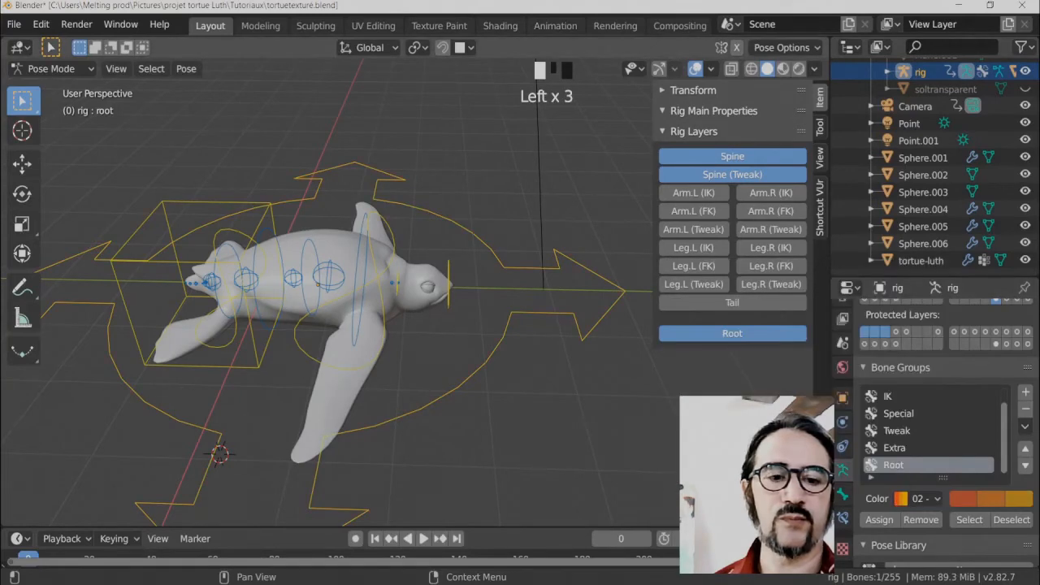
# Set the Root bone group's color to 09 - Theme Color Set and inspect the root control around the turtle.
pyautogui.click(896, 501)
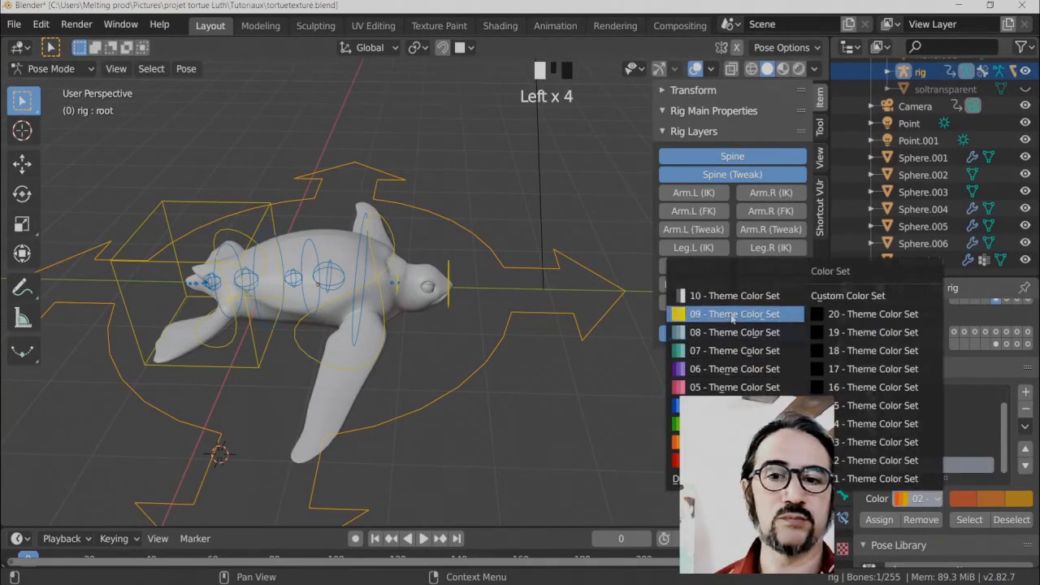
pyautogui.click(734, 314)
pyautogui.moveTo(568, 412); pyautogui.dragTo(476, 405, button='middle')
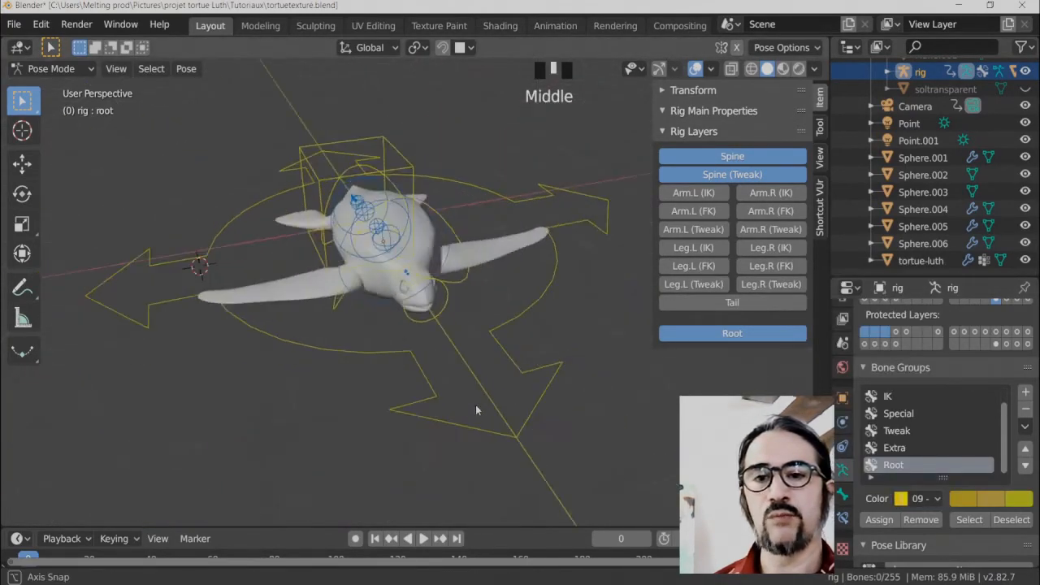
pyautogui.scroll(-2, 367, 365)
pyautogui.moveTo(367, 365); pyautogui.dragTo(480, 346, button='middle')
pyautogui.scroll(3, 461, 322)
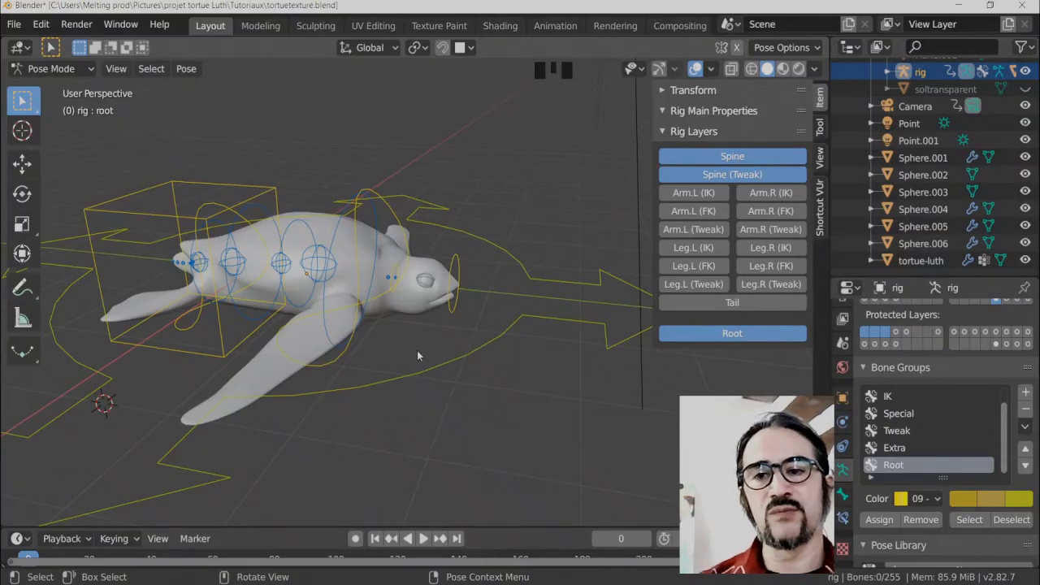
# Select the chest control and try rotating it in the right side view.
pyautogui.moveTo(373, 333); pyautogui.dragTo(408, 314, button='middle')
pyautogui.click(414, 321)
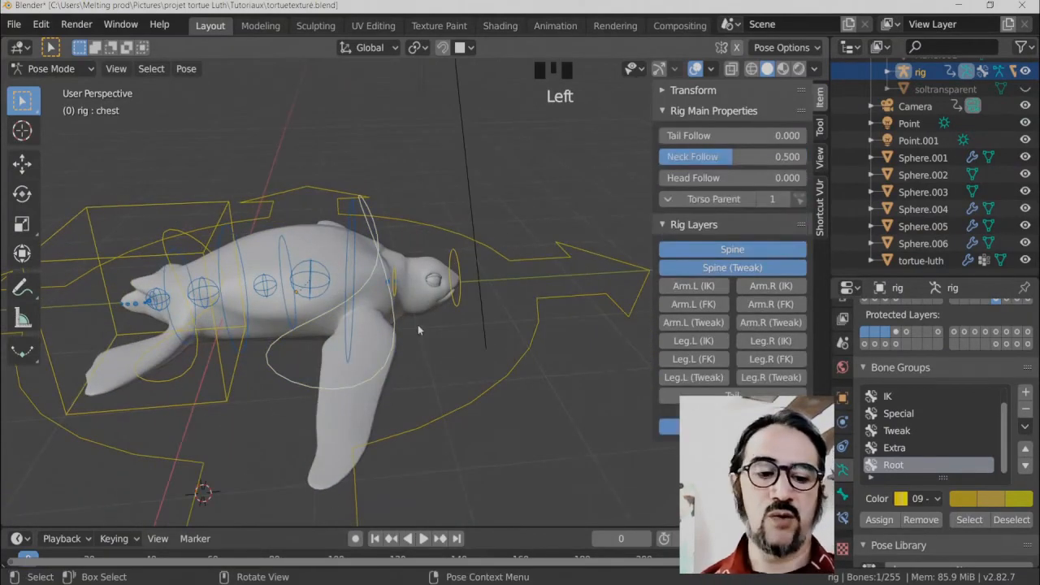
pyautogui.press('KP_3')
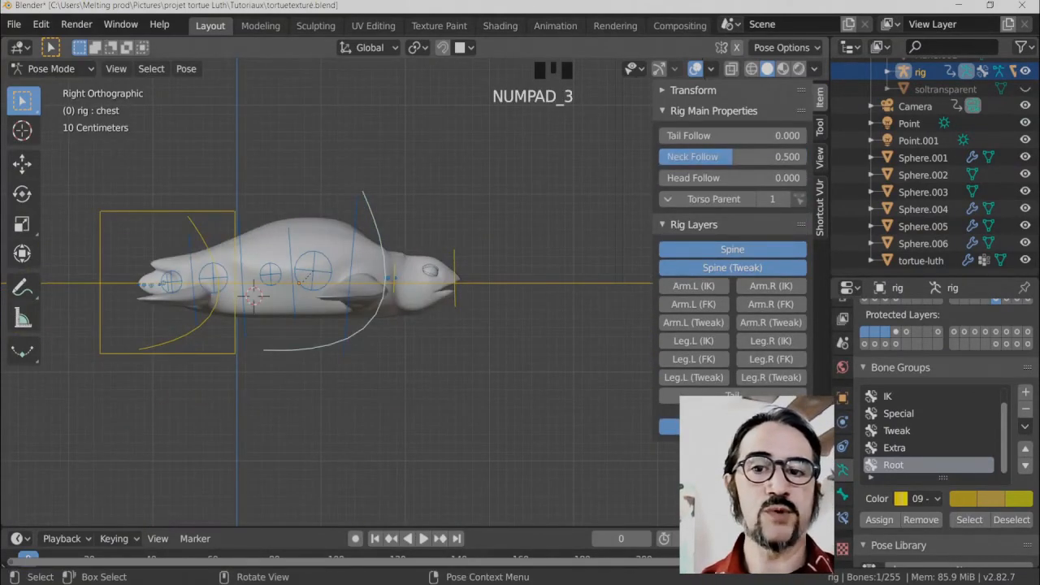
pyautogui.press('r')
pyautogui.click(438, 367)
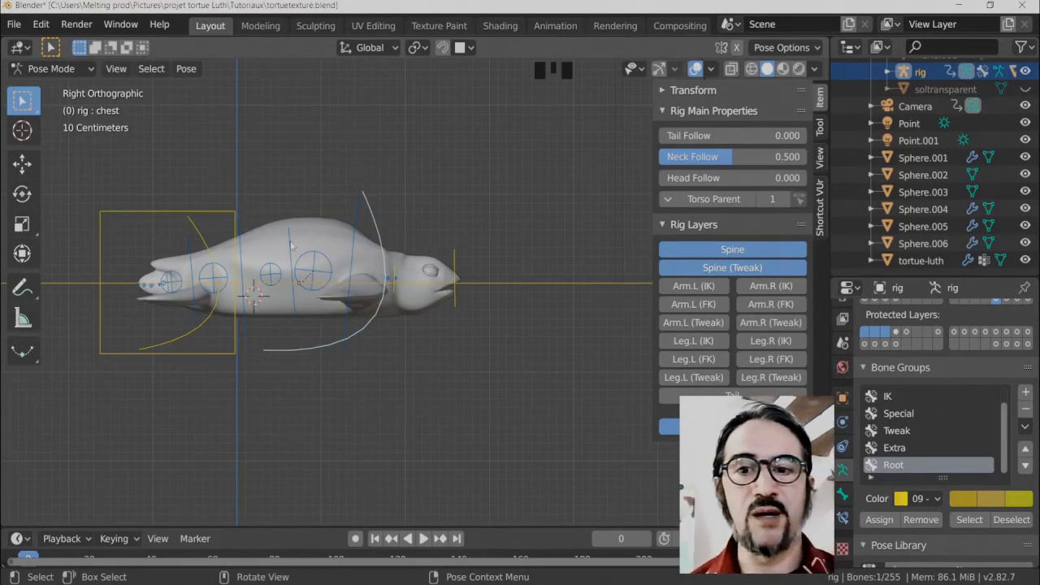
# Try rotating the tweak_spine.008 control and moving the spine_fk.007 control in the right side view.
pyautogui.click(331, 277)
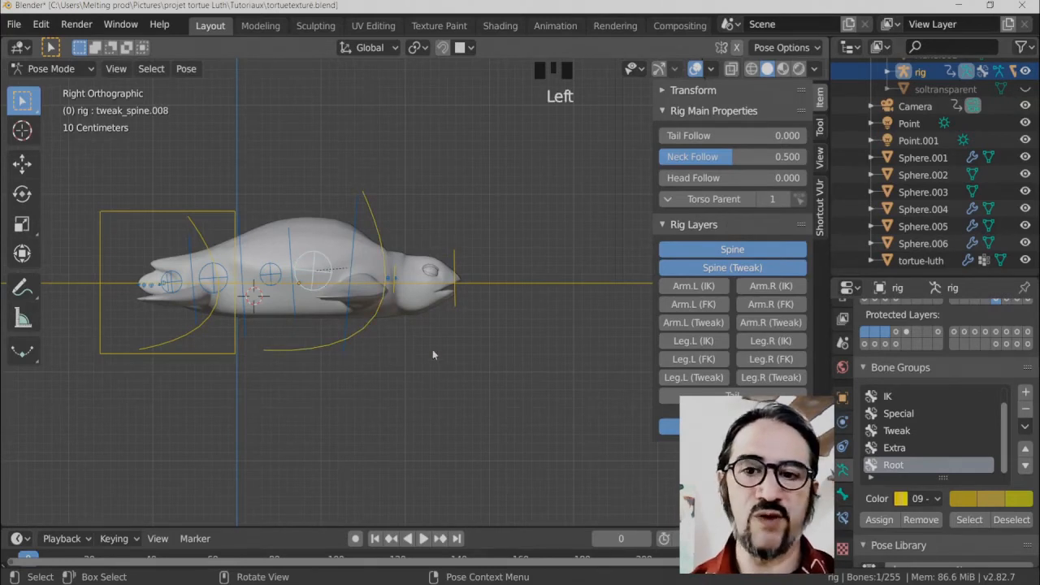
pyautogui.press('r')
pyautogui.click(390, 366)
pyautogui.click(329, 298)
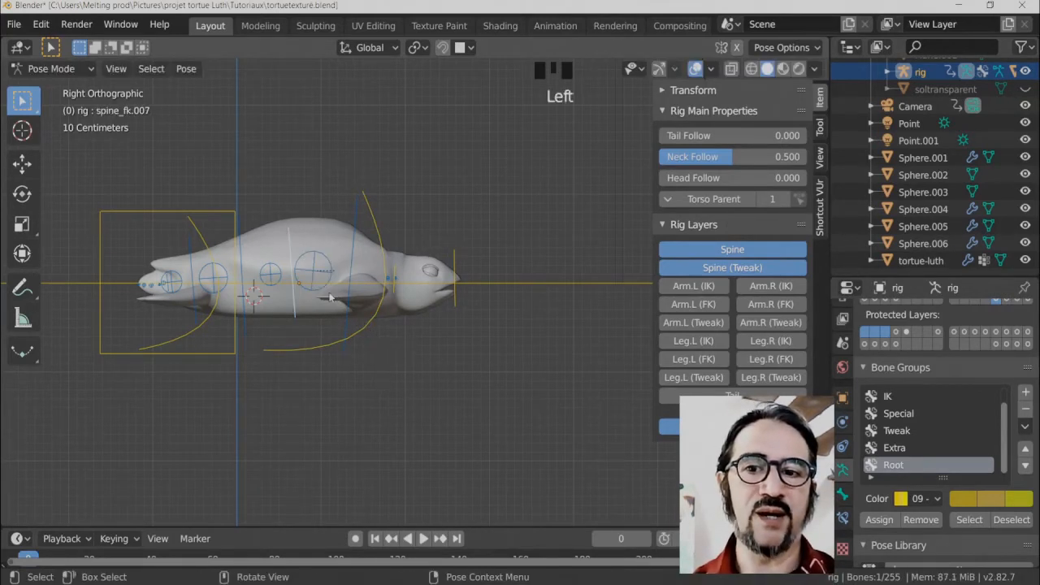
pyautogui.press('g')
pyautogui.rightClick(383, 380)
# Try rotating the spine_fk.008 control in the right side view.
pyautogui.click(354, 235)
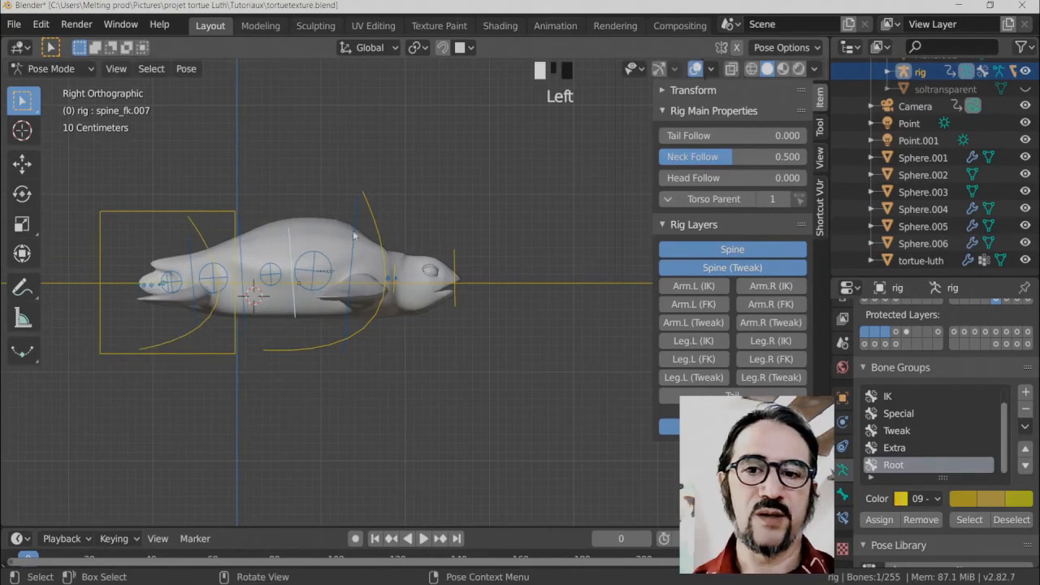
pyautogui.press('r')
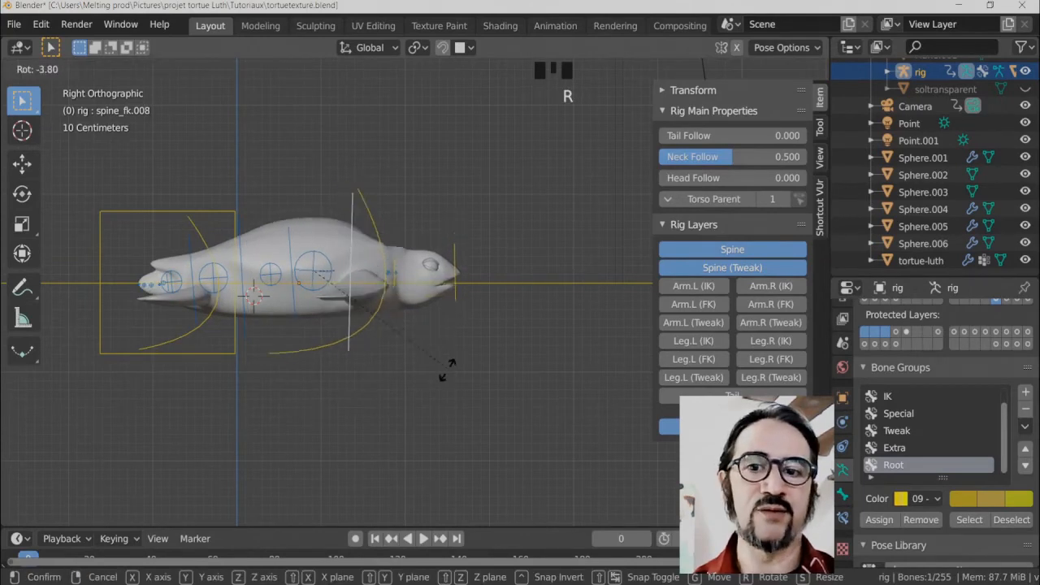
pyautogui.rightClick(442, 375)
# Select the torso control and raise it about 0.337 m along the global Z axis.
pyautogui.moveTo(443, 374); pyautogui.dragTo(415, 393, button='middle')
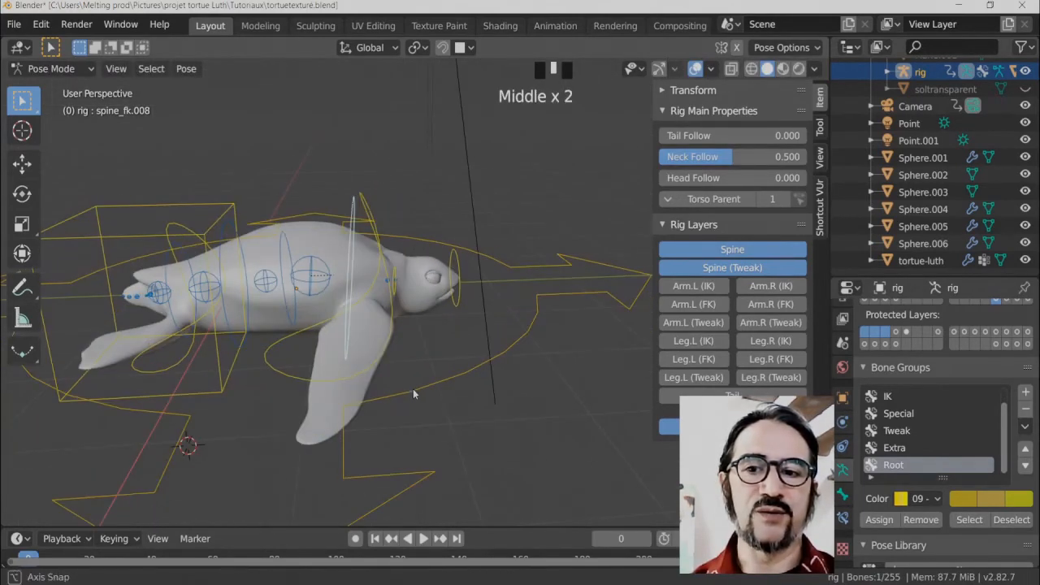
pyautogui.click(202, 225)
pyautogui.moveTo(257, 293); pyautogui.dragTo(391, 301, button='middle')
pyautogui.press('g')
pyautogui.press('z')
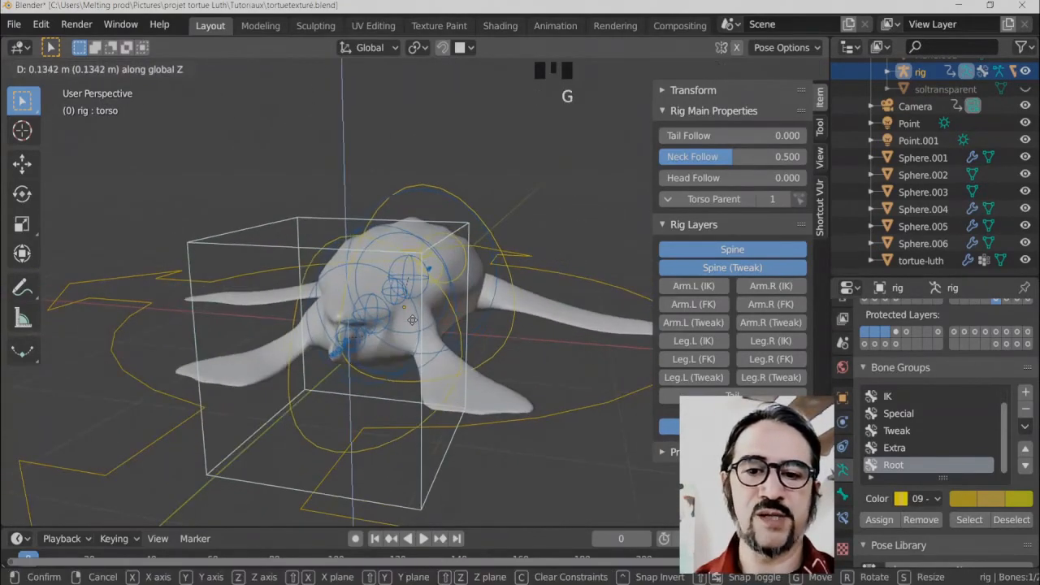
pyautogui.click(489, 434)
pyautogui.moveTo(489, 433); pyautogui.dragTo(520, 341, button='middle')
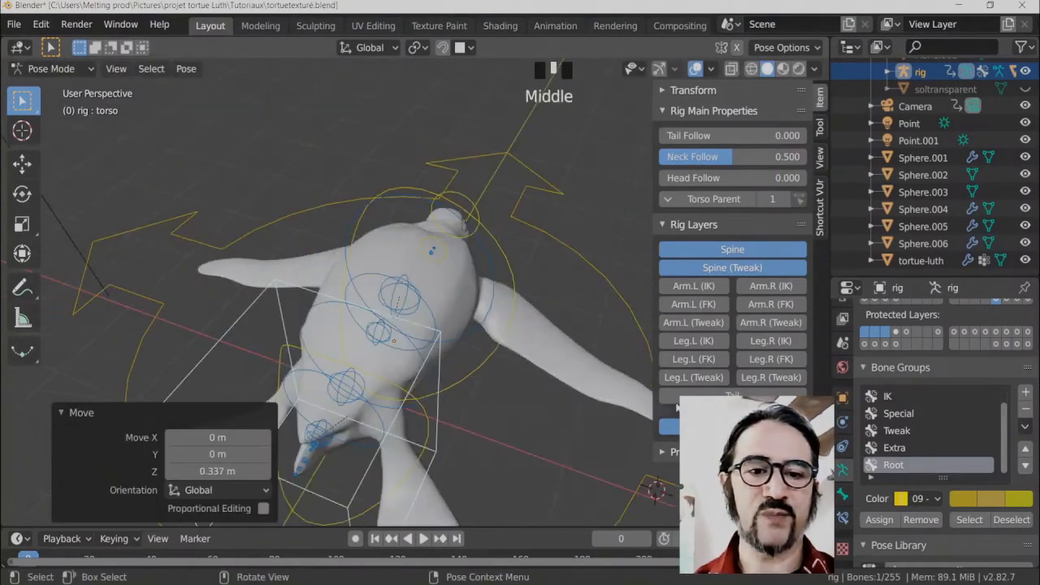
# Preview the tweak layers of both legs, then replace them with Leg.L (FK) and Leg.R (FK).
pyautogui.click(693, 377)
pyautogui.click(755, 378)
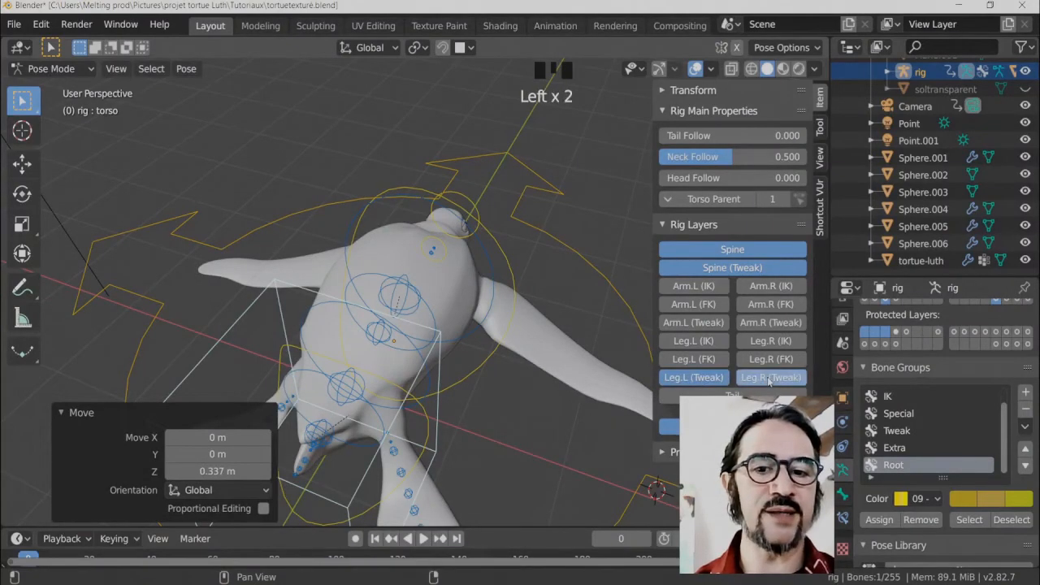
pyautogui.keyDown('shift'); pyautogui.moveTo(496, 464); pyautogui.dragTo(567, 369, button='middle'); pyautogui.keyUp('shift')
pyautogui.click(693, 358)
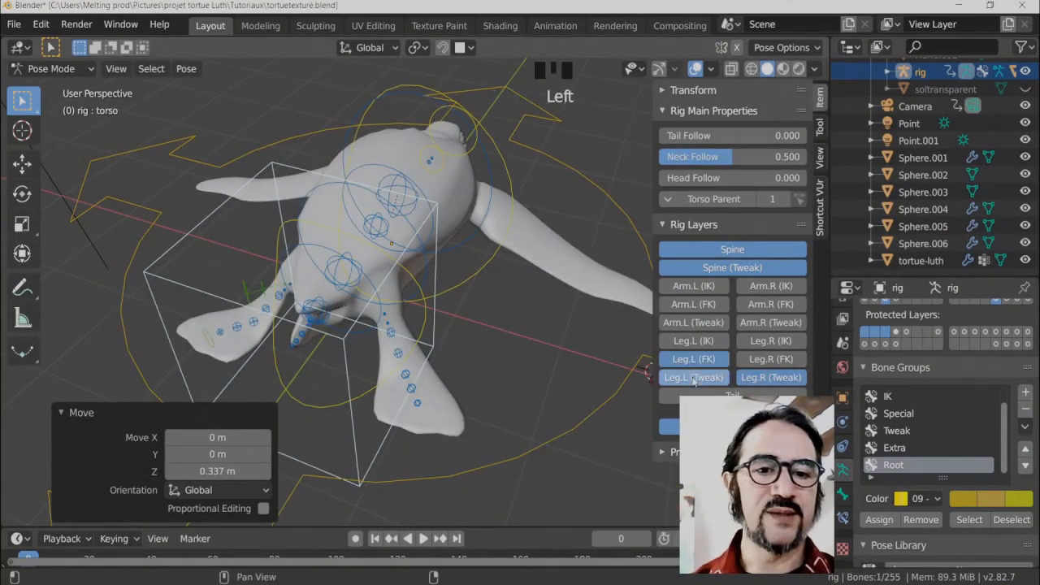
pyautogui.click(693, 377)
pyautogui.click(770, 359)
pyautogui.click(770, 377)
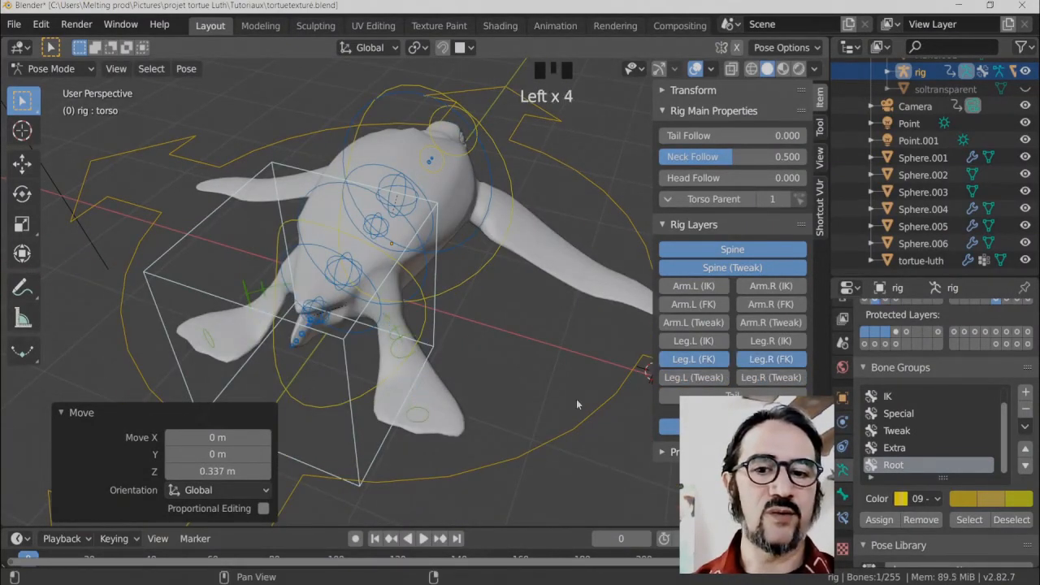
# Switch both legs' visible controls from FK to IK and show the Arm.L (IK) and Arm.R (IK) layers.
pyautogui.click(709, 328)
pyautogui.click(708, 340)
pyautogui.click(715, 356)
pyautogui.click(748, 345)
pyautogui.click(752, 357)
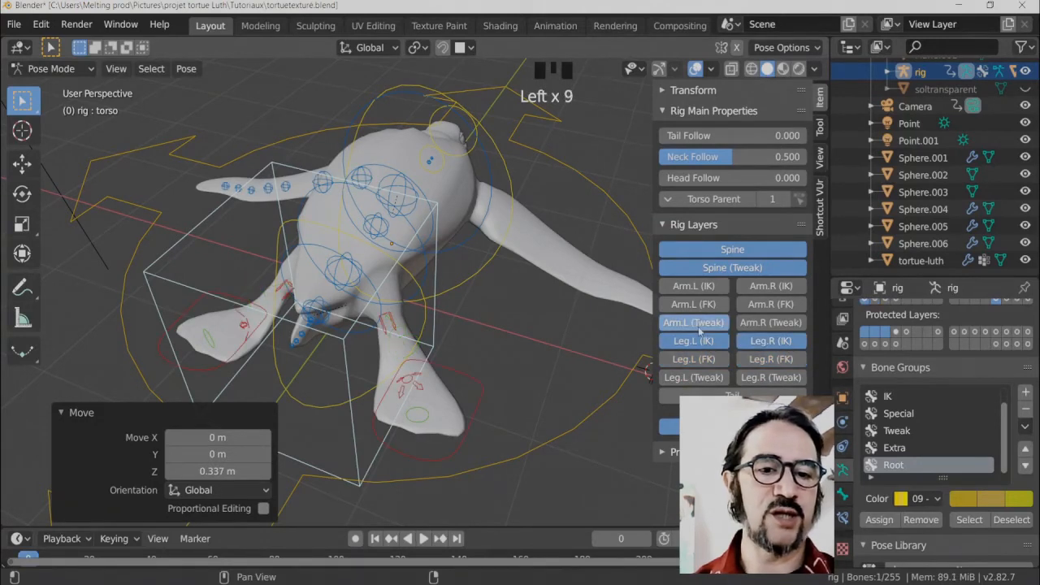
pyautogui.click(698, 322)
pyautogui.click(704, 289)
pyautogui.click(770, 286)
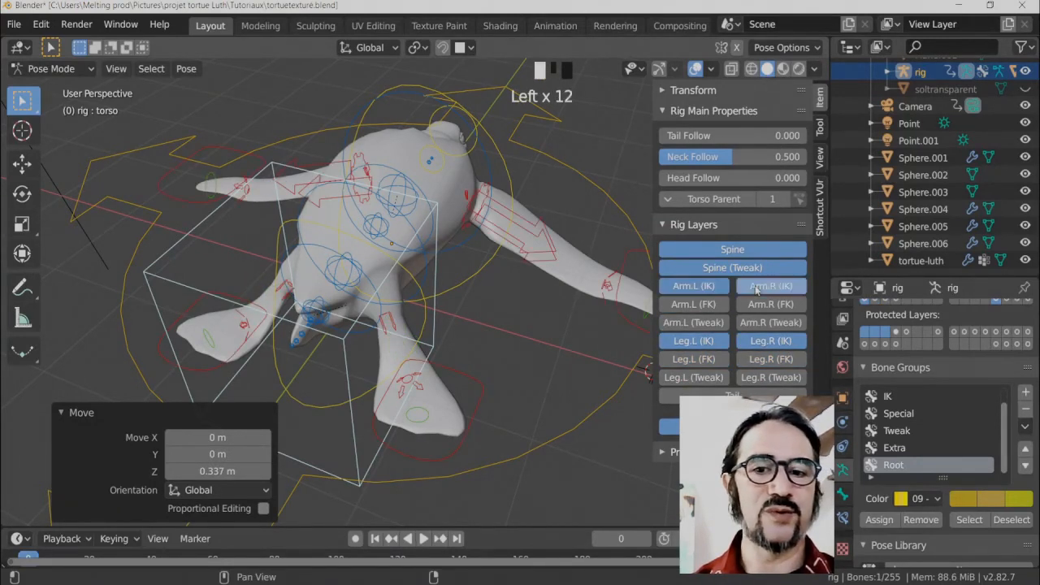
# Reposition the foot_ik.R control in top view and rotate it about -23.9° around the view's Z axis.
pyautogui.moveTo(523, 379); pyautogui.dragTo(465, 388, button='middle')
pyautogui.click(462, 385)
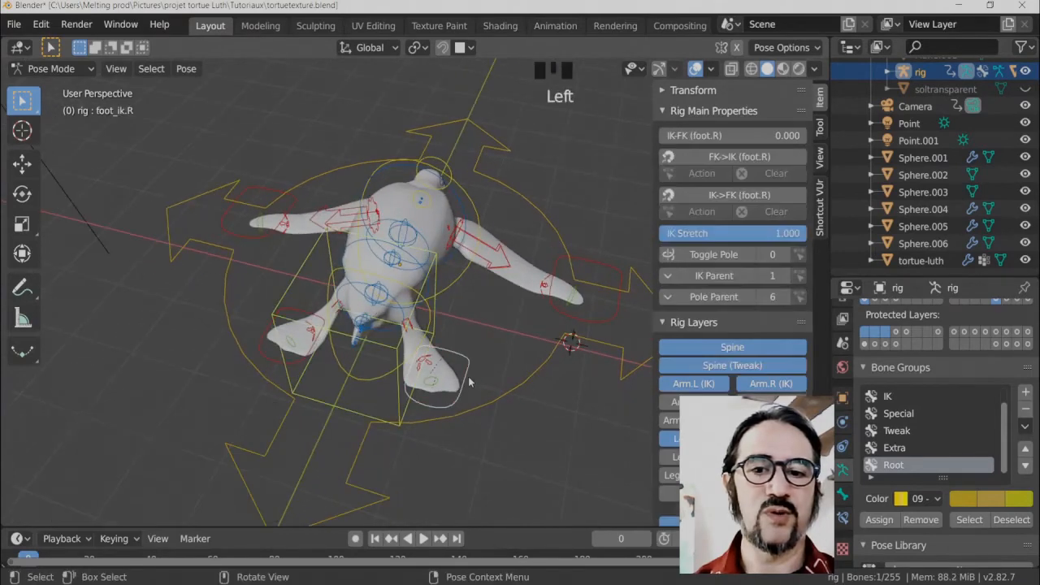
pyautogui.press('g')
pyautogui.rightClick(481, 351)
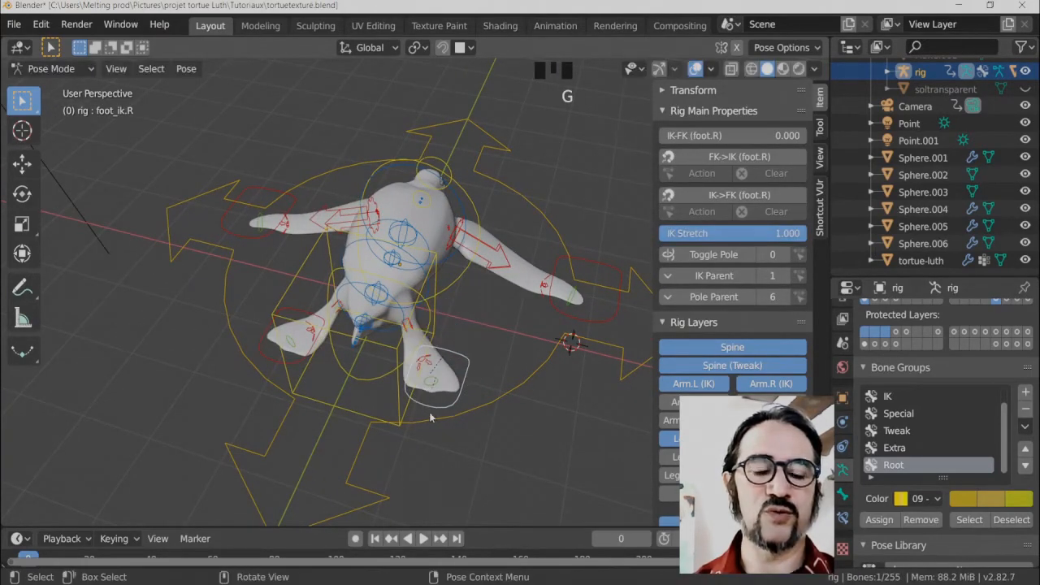
pyautogui.press('KP_7')
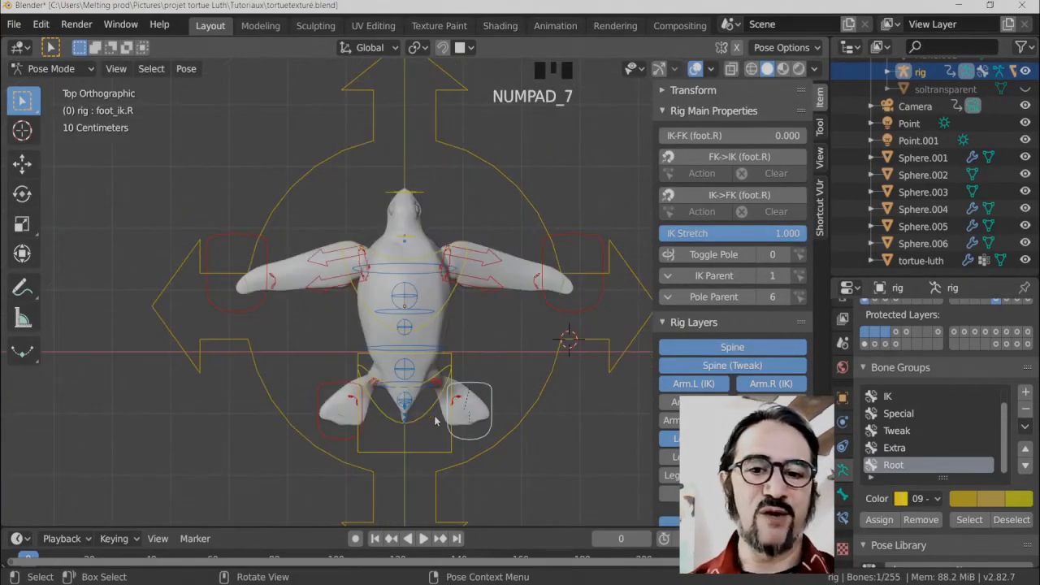
pyautogui.press('g')
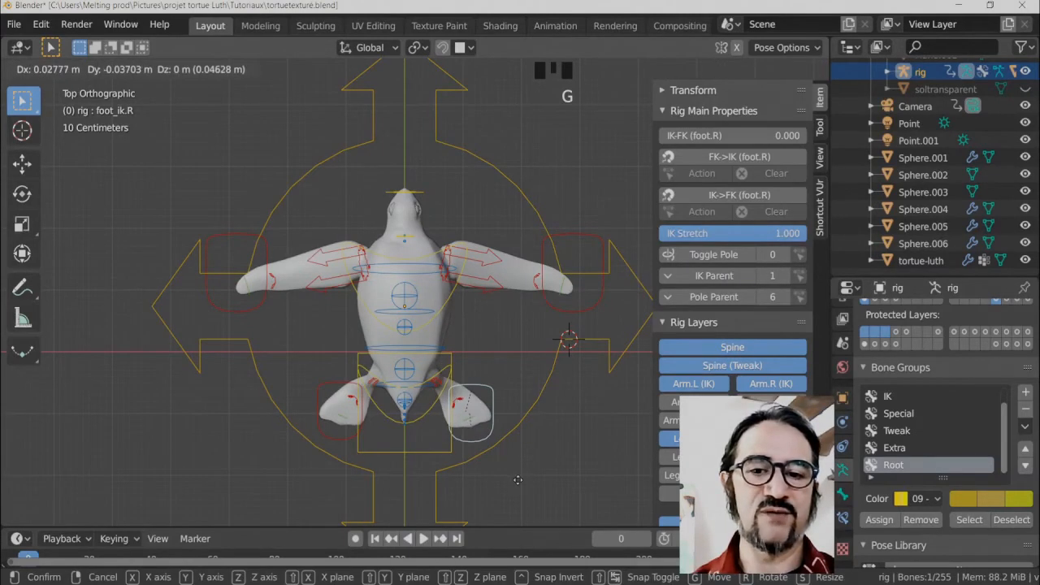
pyautogui.click(519, 472)
pyautogui.press('r')
pyautogui.click(521, 469)
pyautogui.press('g')
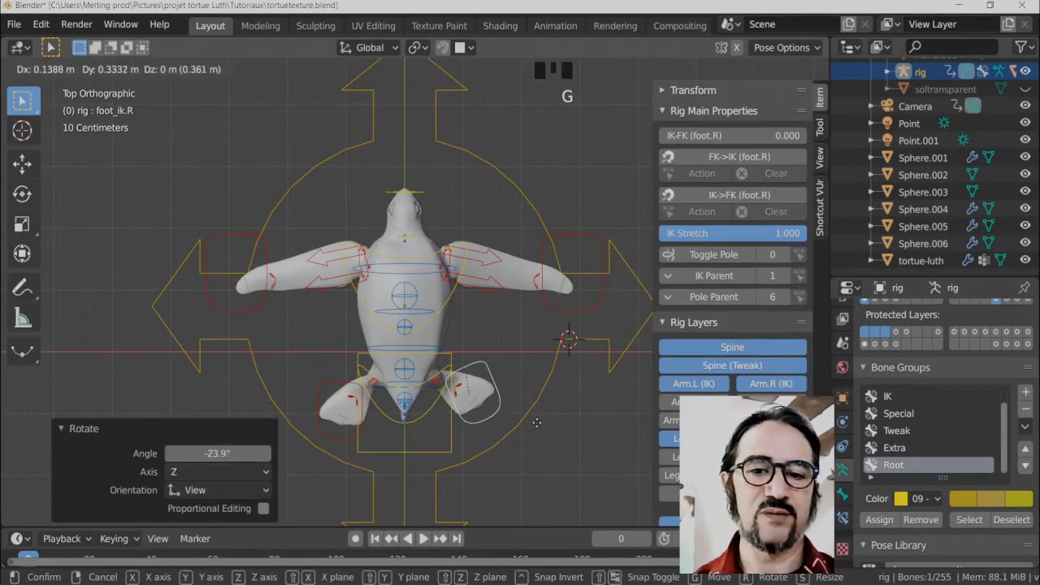
pyautogui.click(367, 418)
# Select the foot_ik.L control and reposition it in top view with two moves.
pyautogui.click(335, 418)
pyautogui.press('g')
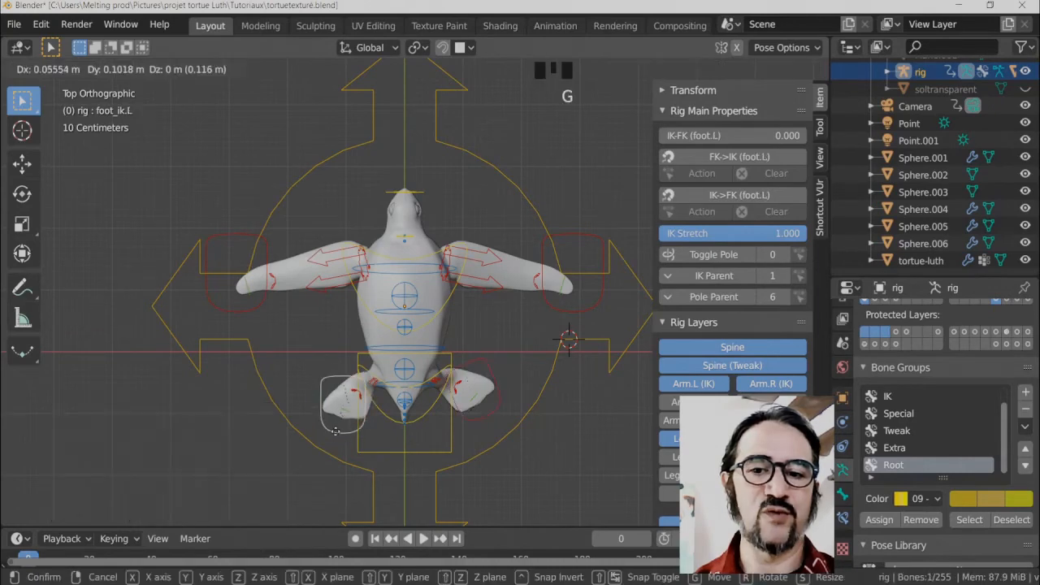
pyautogui.click(337, 427)
pyautogui.press('g')
pyautogui.click(378, 469)
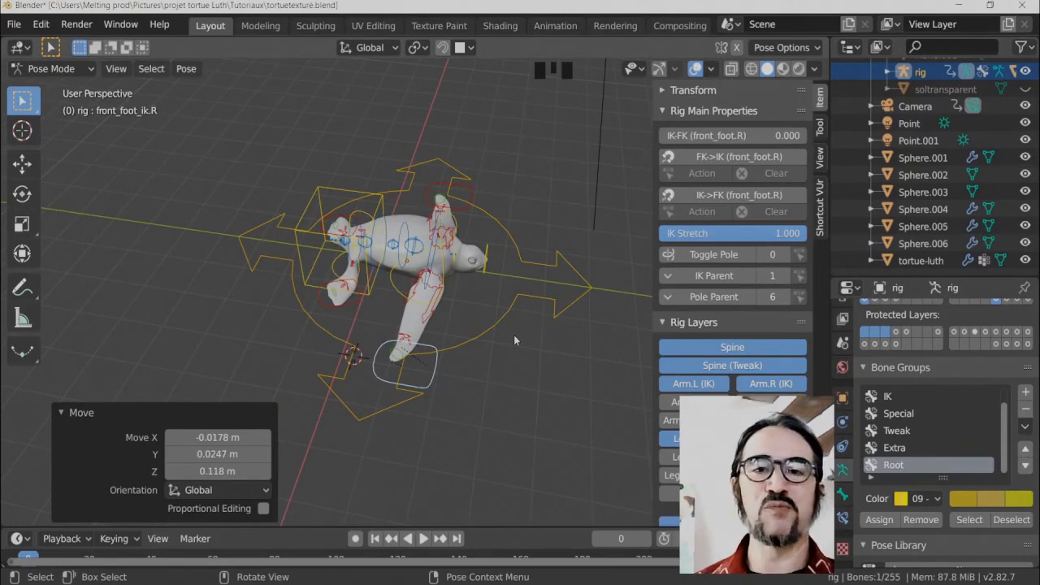
# Select the root control and examine the posed rig from the front.
pyautogui.moveTo(544, 334); pyautogui.dragTo(526, 330, button='middle')
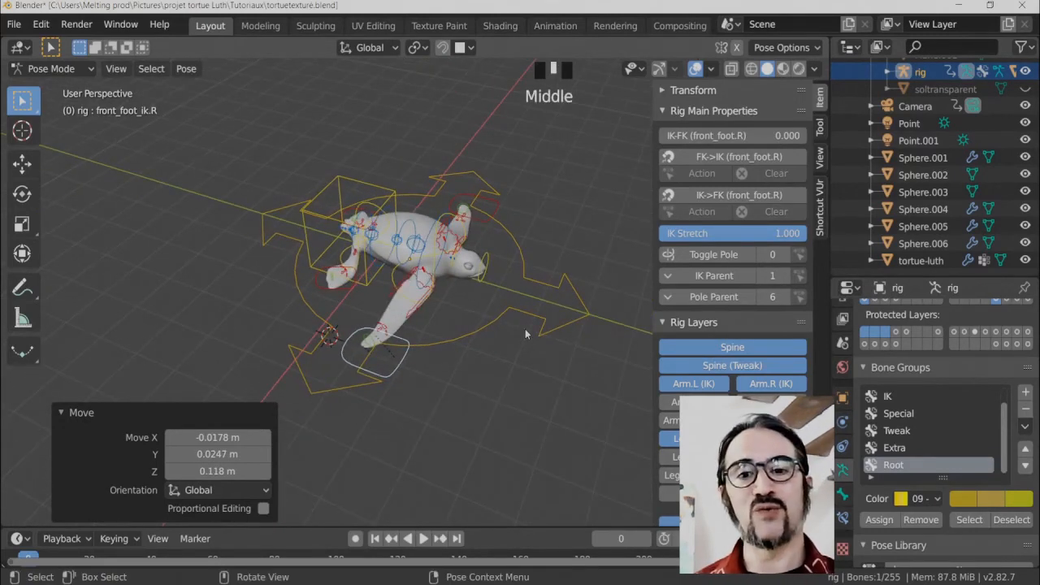
pyautogui.click(497, 314)
pyautogui.click(502, 314)
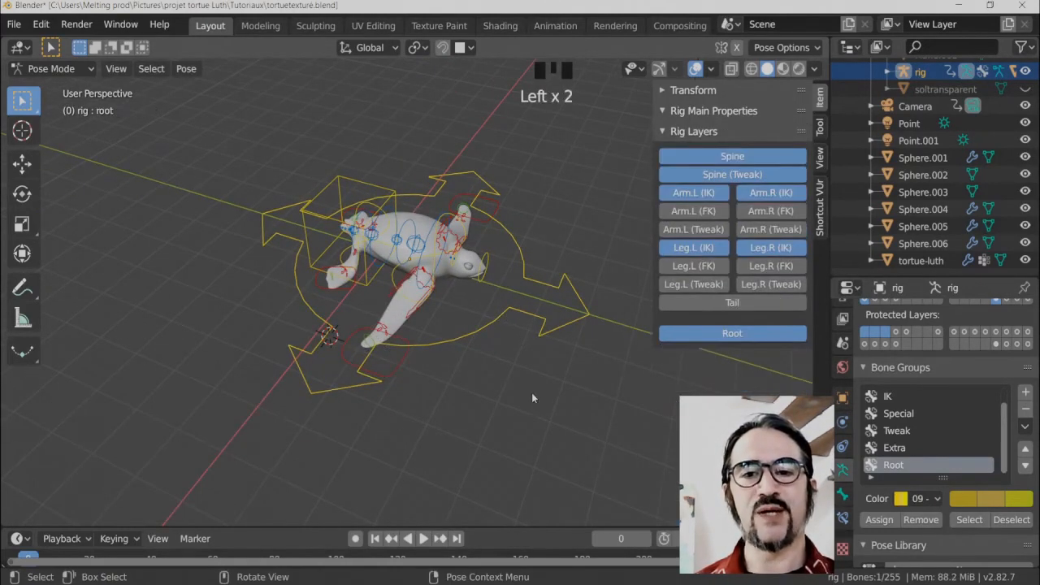
pyautogui.moveTo(532, 392); pyautogui.dragTo(444, 383, button='middle')
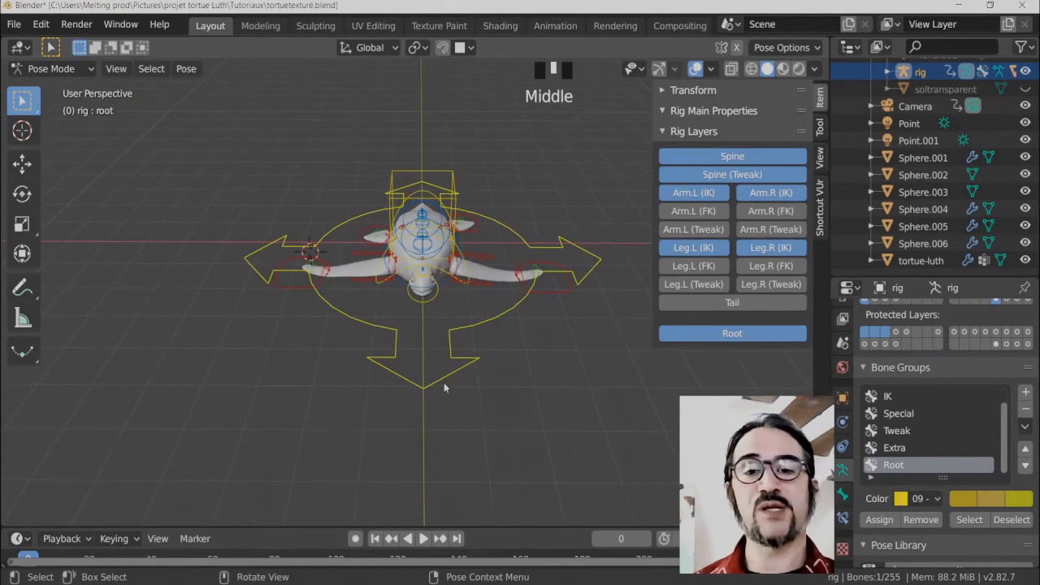
# Trackball-rotate the head control by about -47.6° and 26.4°, then by about 33.8° and -18.9°, to test the neck deformation.
pyautogui.moveTo(534, 355); pyautogui.dragTo(452, 344, button='middle')
pyautogui.scroll(2, 544, 349)
pyautogui.scroll(2, 458, 345)
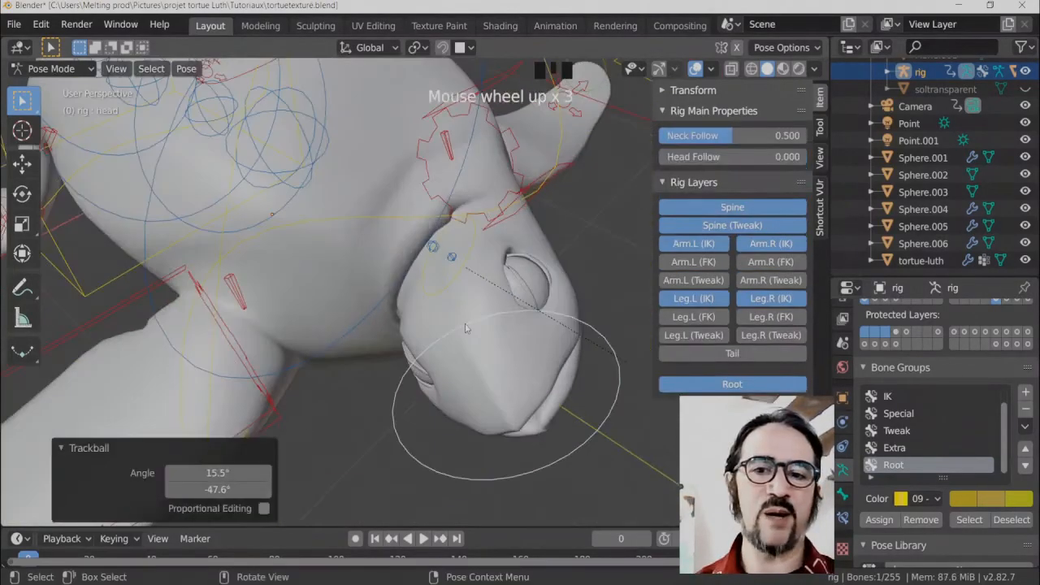
pyautogui.moveTo(479, 366); pyautogui.dragTo(489, 379, button='middle')
pyautogui.press('r')
pyautogui.press('r')
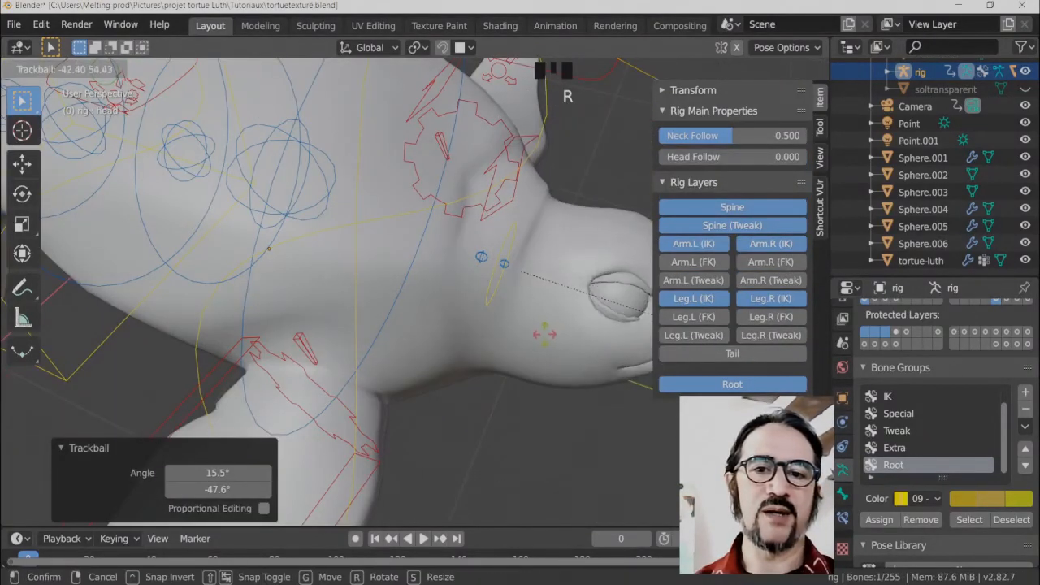
pyautogui.click(514, 336)
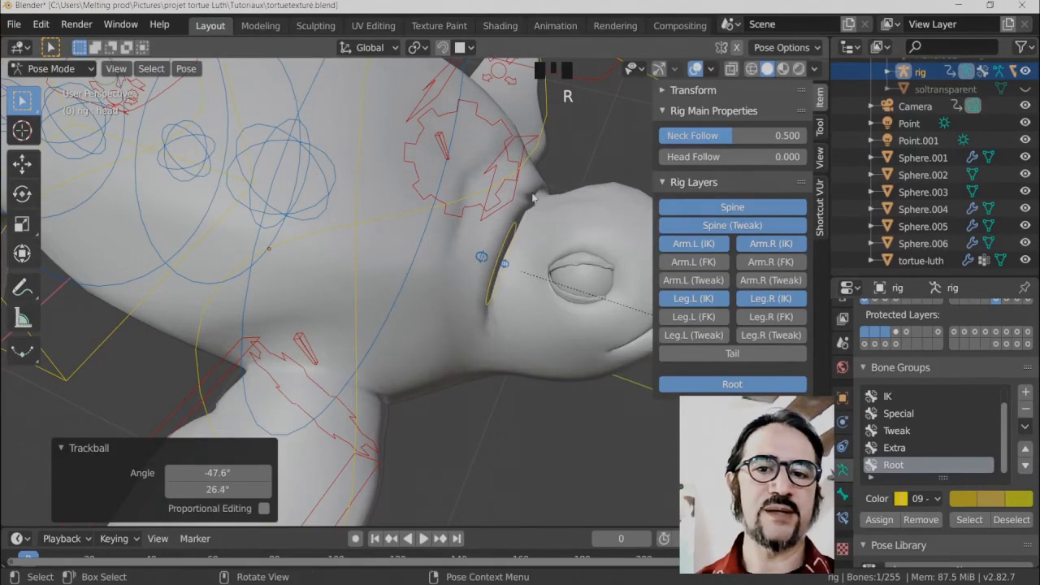
pyautogui.press('r')
pyautogui.press('r')
pyautogui.click(471, 370)
# Trackball-rotate the head control again by about -28.6° and 16° and inspect the neck from the side.
pyautogui.scroll(-2, 463, 388)
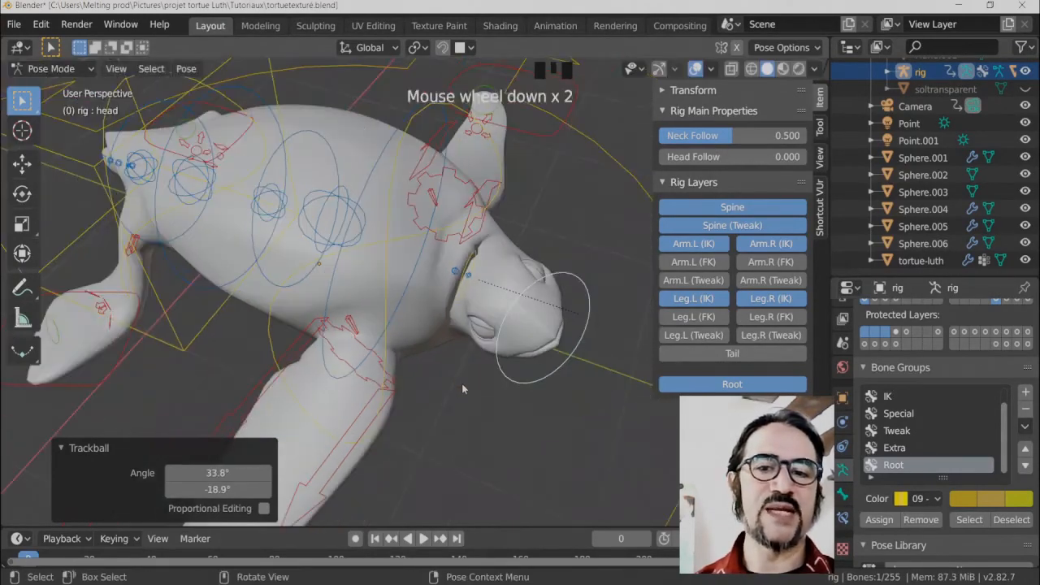
pyautogui.moveTo(462, 388); pyautogui.dragTo(477, 376, button='middle')
pyautogui.scroll(1, 477, 376)
pyautogui.press('r')
pyautogui.press('r')
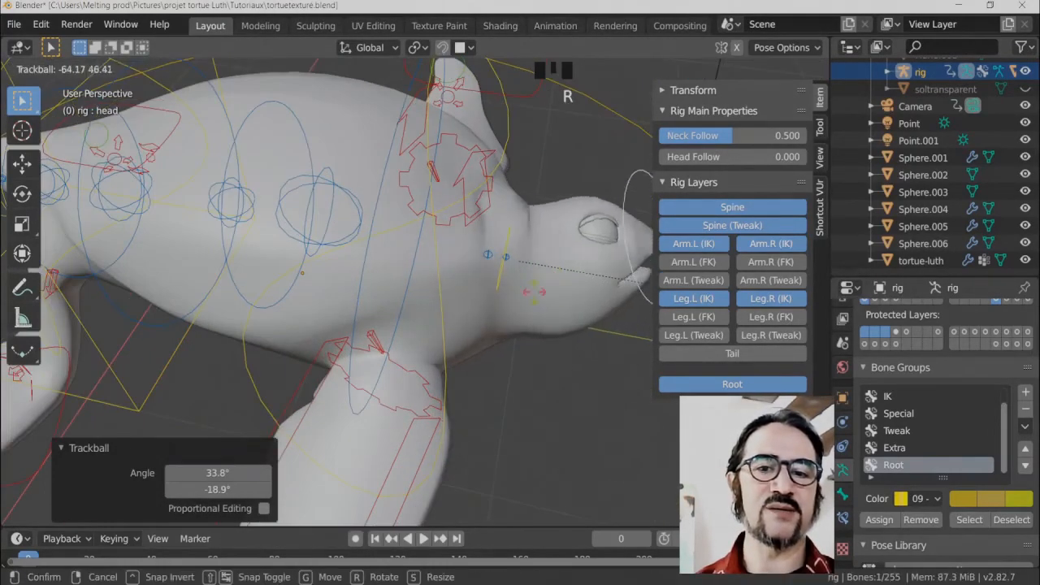
pyautogui.click(523, 328)
pyautogui.moveTo(523, 328); pyautogui.dragTo(499, 314, button='middle')
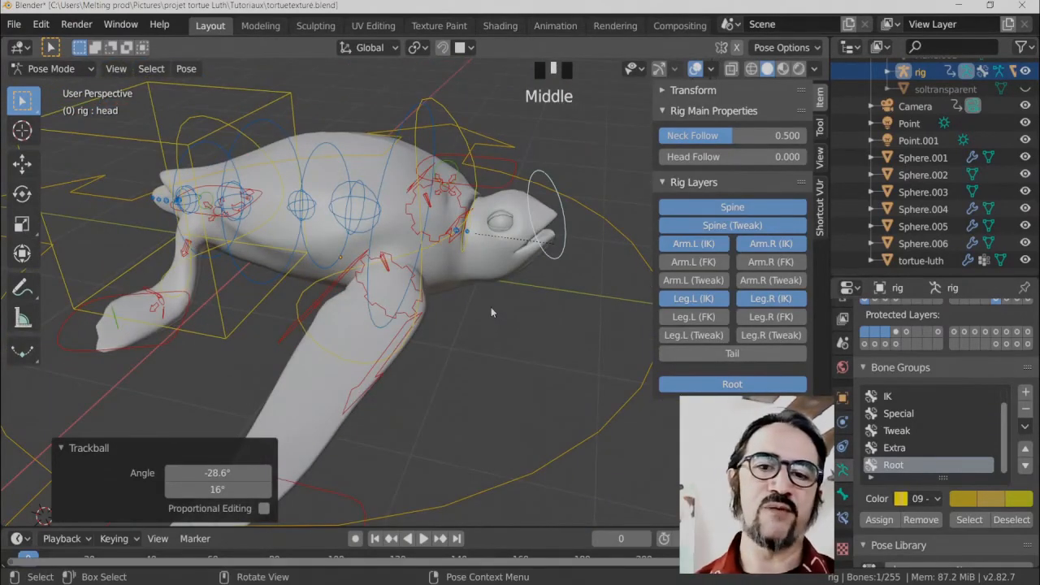
# Switch to Object Mode and select the tortue-luth mesh, adding the rig to the selection as the active object.
pyautogui.click(50, 70)
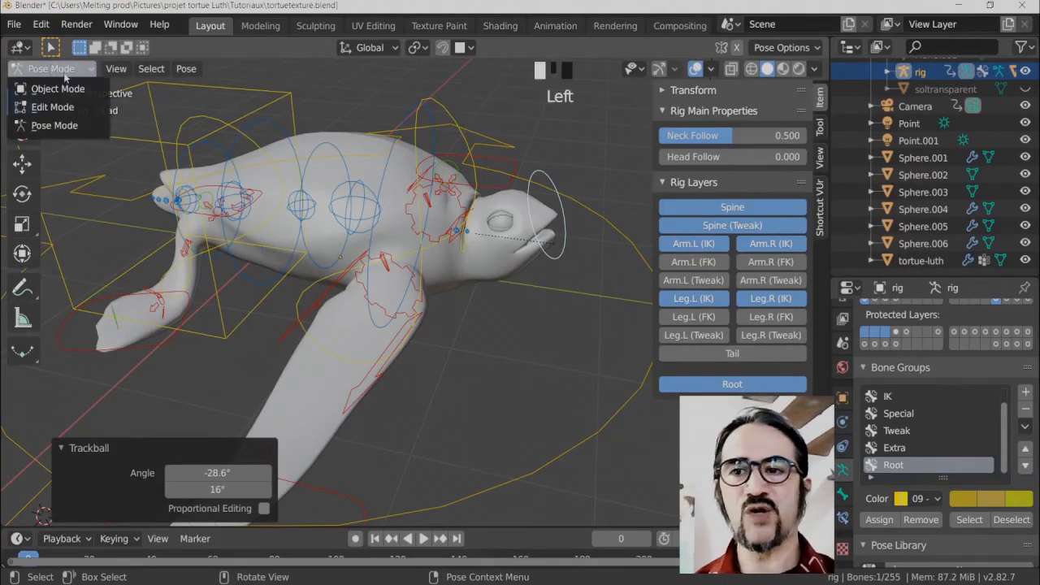
pyautogui.click(73, 71)
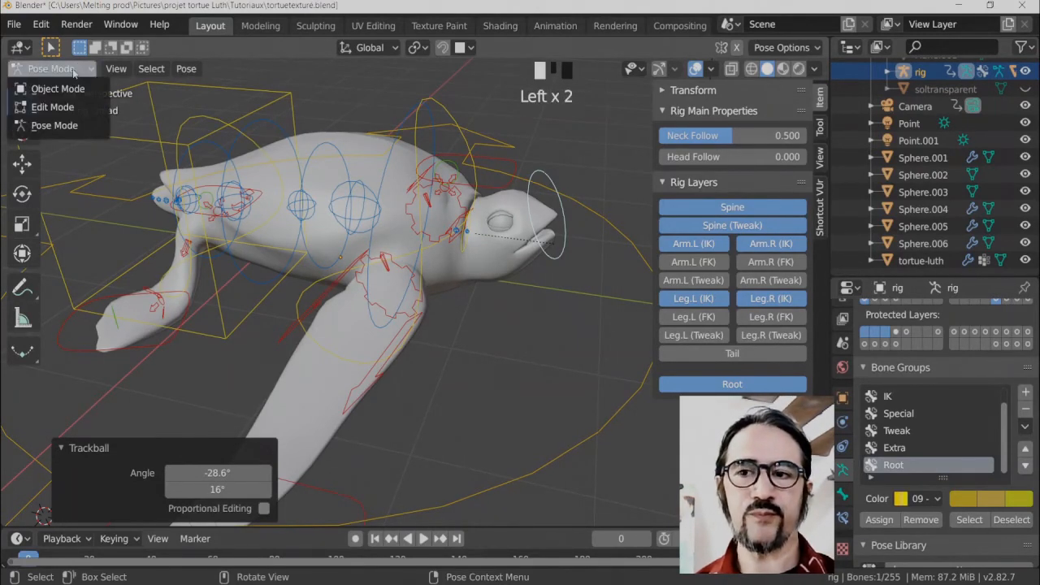
pyautogui.click(57, 88)
pyautogui.click(506, 274)
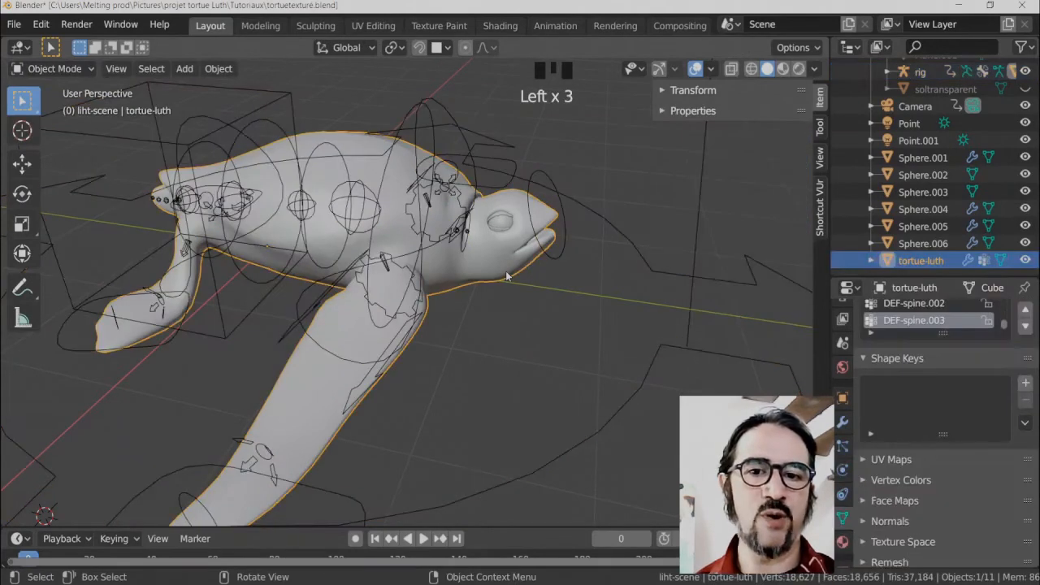
pyautogui.moveTo(588, 295); pyautogui.dragTo(551, 297, button='middle')
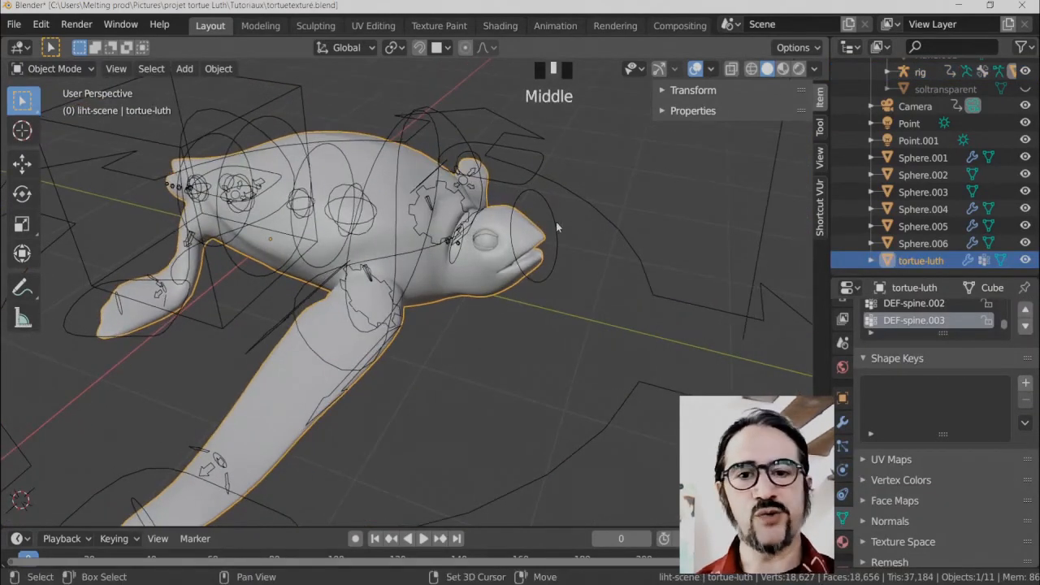
pyautogui.keyDown('shift'); pyautogui.click(554, 219); pyautogui.keyUp('shift')
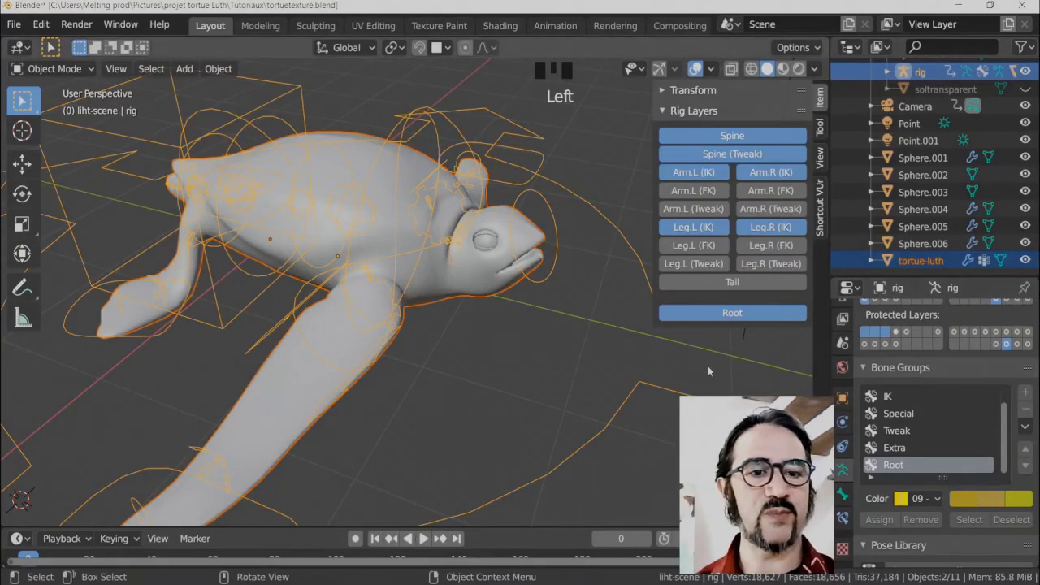
# Hide the Rigify spine, arm, leg and root control layers and display only the layer containing the rig's deformation bones.
pyautogui.click(740, 136)
pyautogui.click(745, 154)
pyautogui.click(695, 173)
pyautogui.click(771, 172)
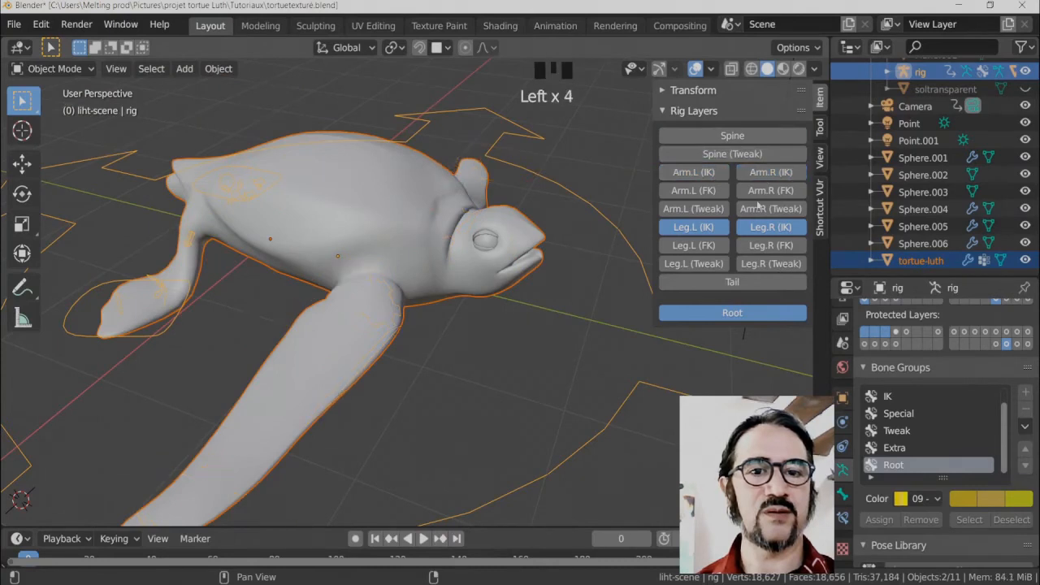
pyautogui.click(740, 314)
pyautogui.click(735, 314)
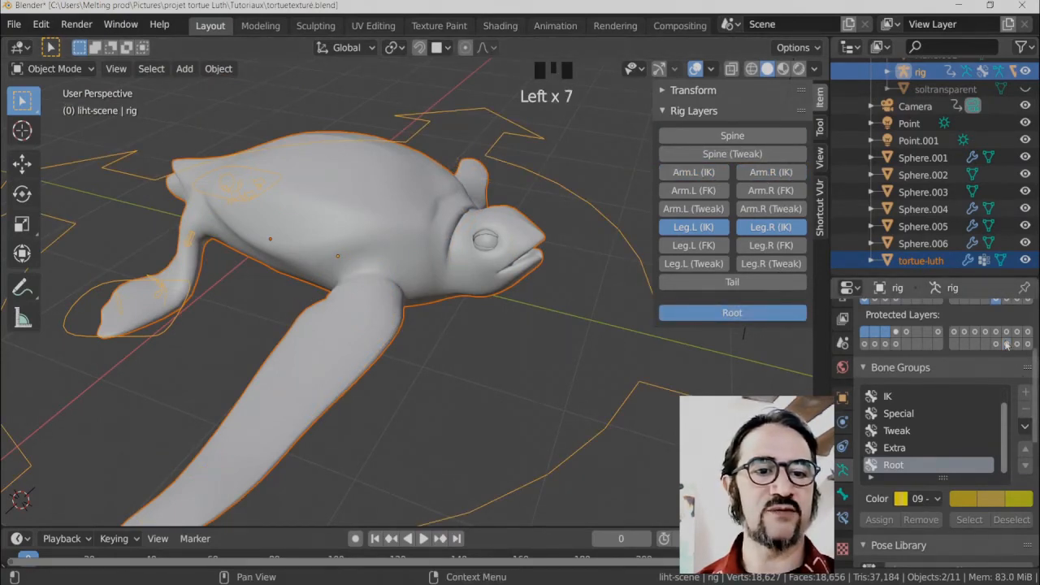
pyautogui.moveTo(680, 391); pyautogui.dragTo(487, 382, button='middle')
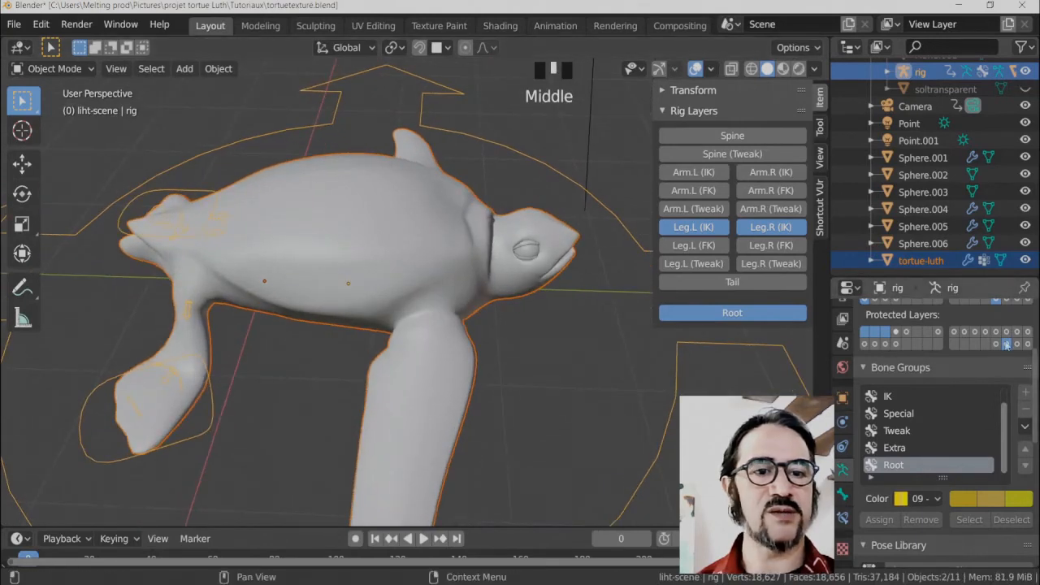
pyautogui.scroll(2, 998, 388)
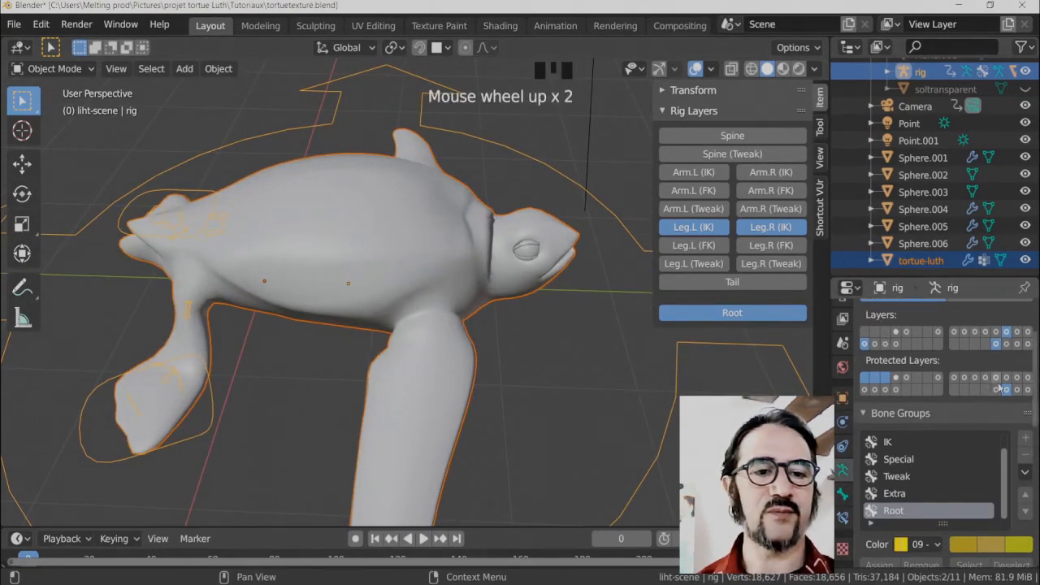
pyautogui.click(1005, 344)
pyautogui.click(1008, 344)
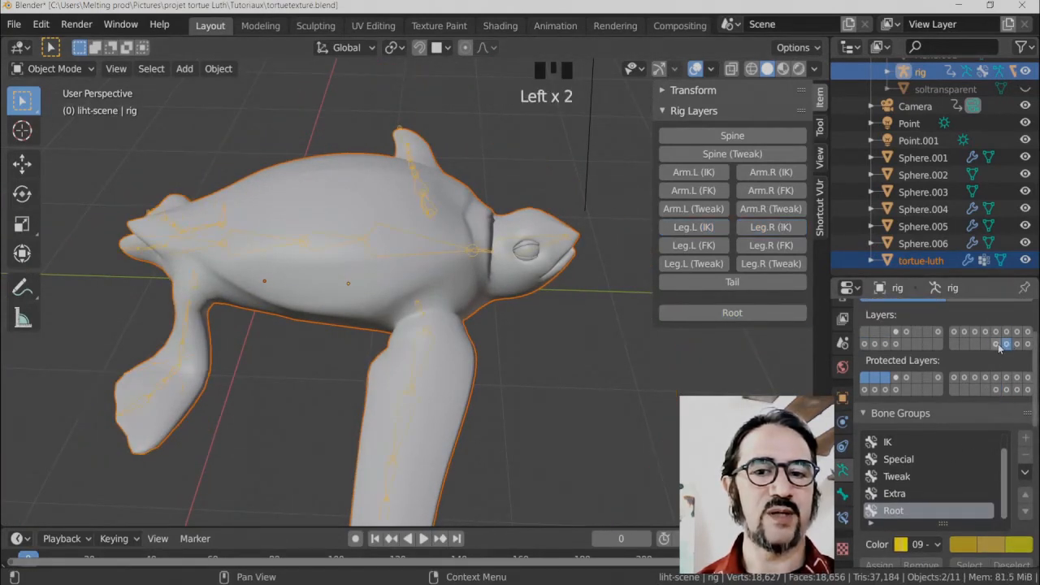
# Try selecting the tortue-luth mesh first and adding the rig as the active object to reach the weight painting mode.
pyautogui.moveTo(527, 300); pyautogui.dragTo(510, 290, button='middle')
pyautogui.scroll(2, 520, 220)
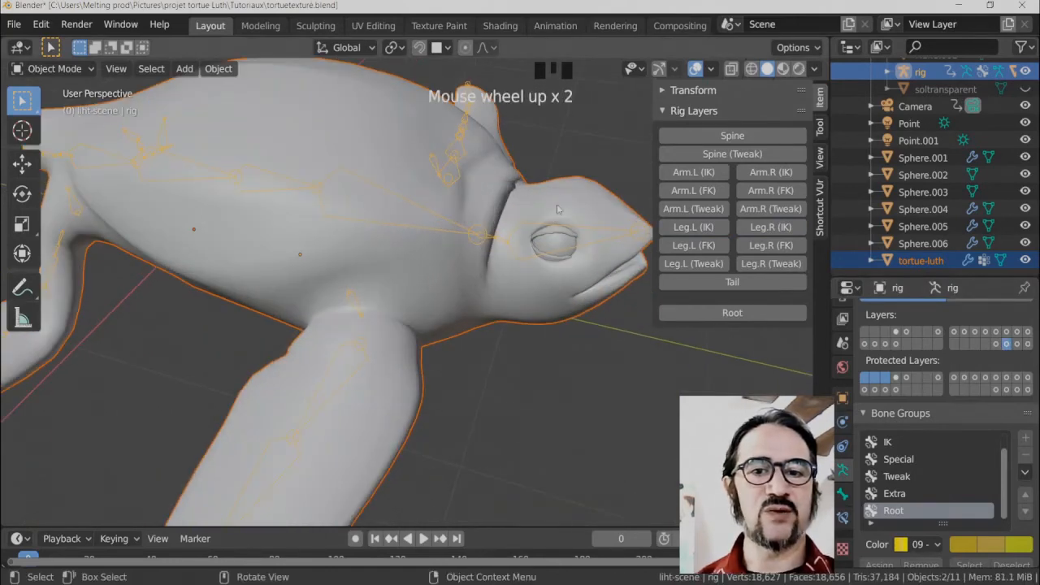
pyautogui.click(553, 180)
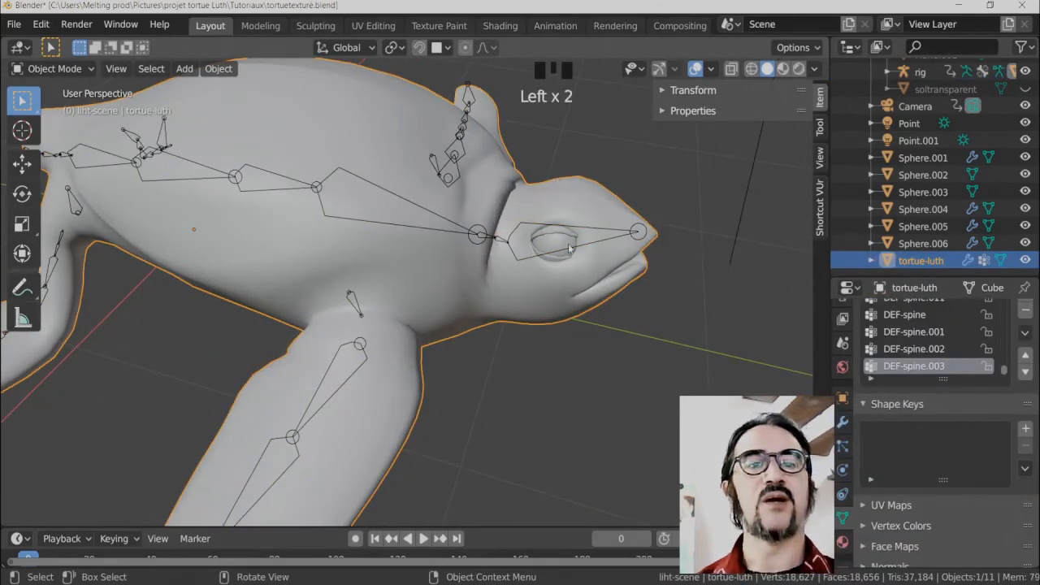
pyautogui.keyDown('shift'); pyautogui.click(591, 241); pyautogui.keyUp('shift')
pyautogui.click(576, 183)
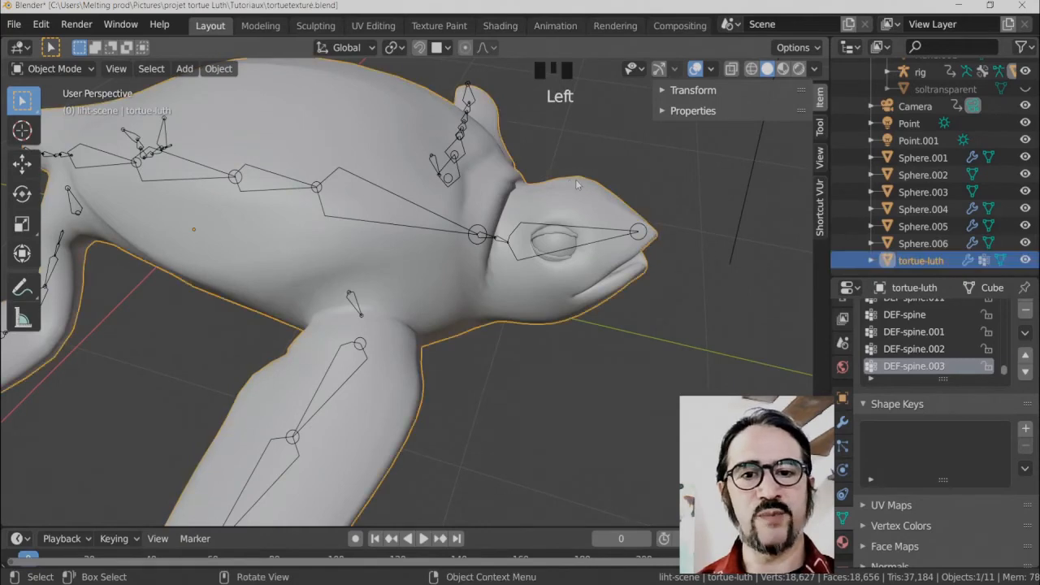
pyautogui.click(414, 224)
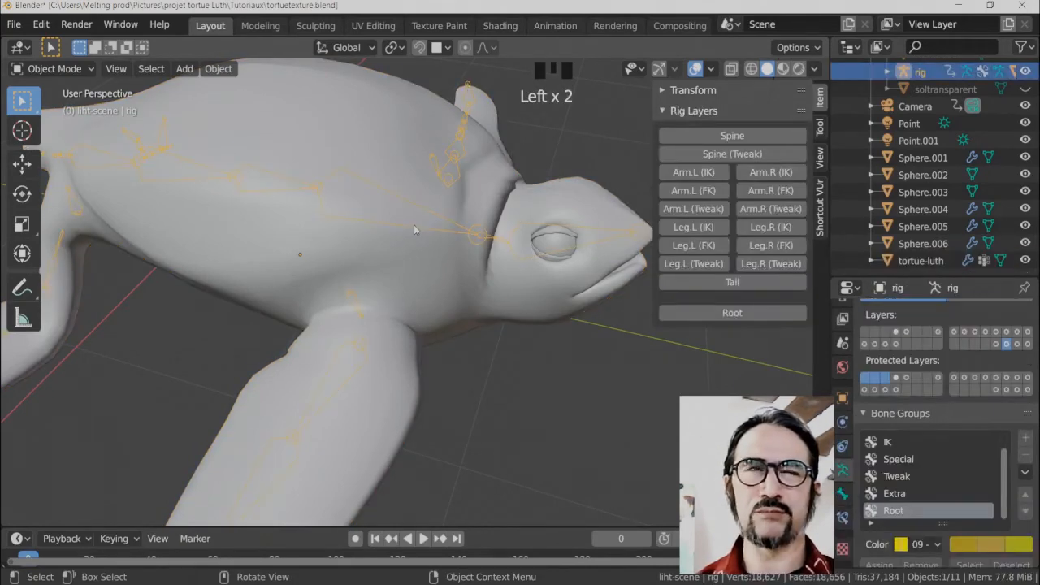
pyautogui.keyDown('shift'); pyautogui.moveTo(414, 225); pyautogui.dragTo(415, 246, button='middle'); pyautogui.keyUp('shift')
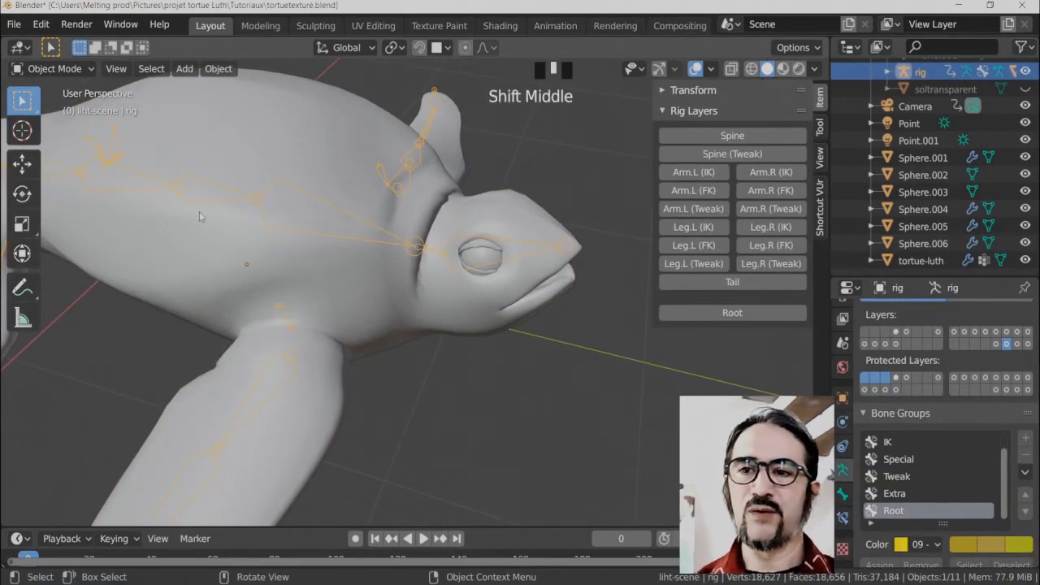
pyautogui.click(467, 191)
pyautogui.keyDown('shift'); pyautogui.click(378, 231); pyautogui.keyUp('shift')
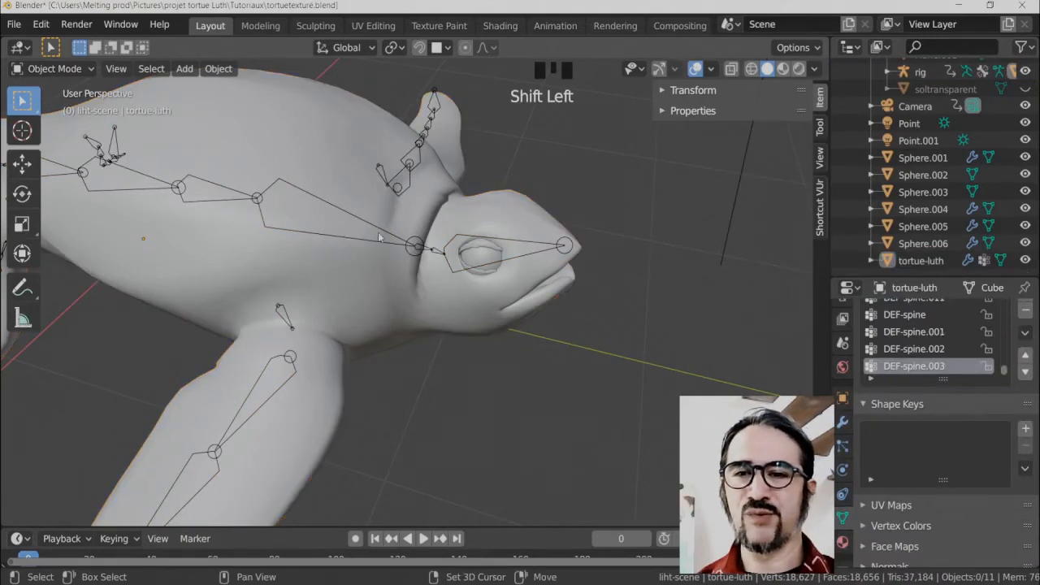
pyautogui.doubleClick(521, 252)
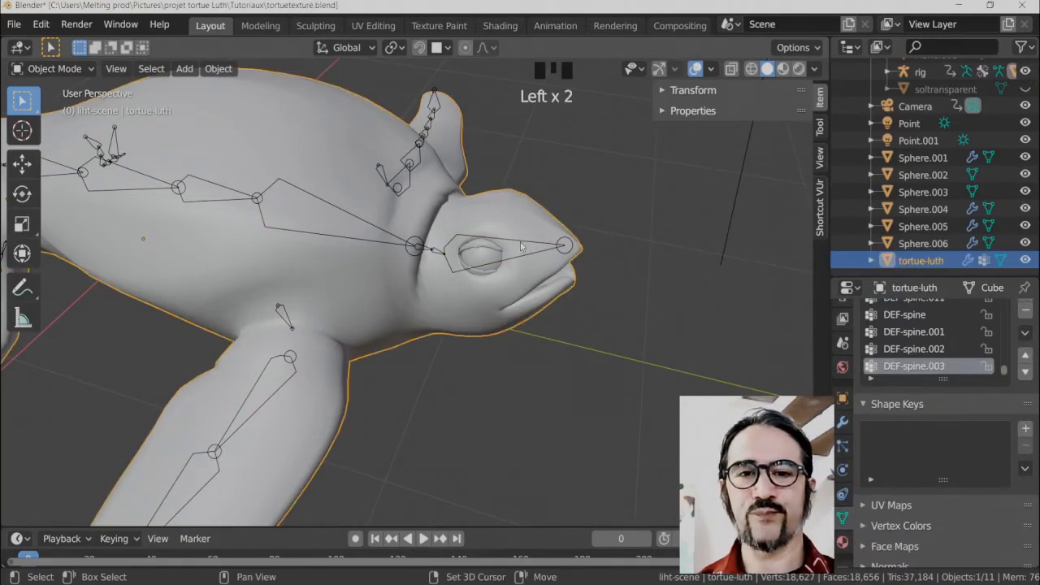
pyautogui.keyDown('shift'); pyautogui.click(520, 243); pyautogui.keyUp('shift')
pyautogui.click(58, 71)
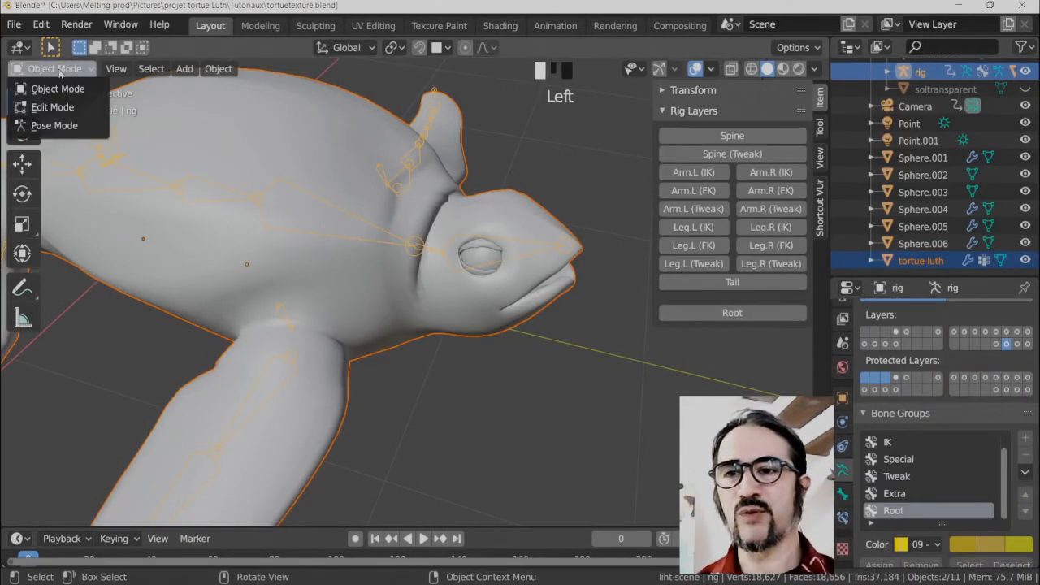
pyautogui.click(341, 235)
pyautogui.click(341, 235)
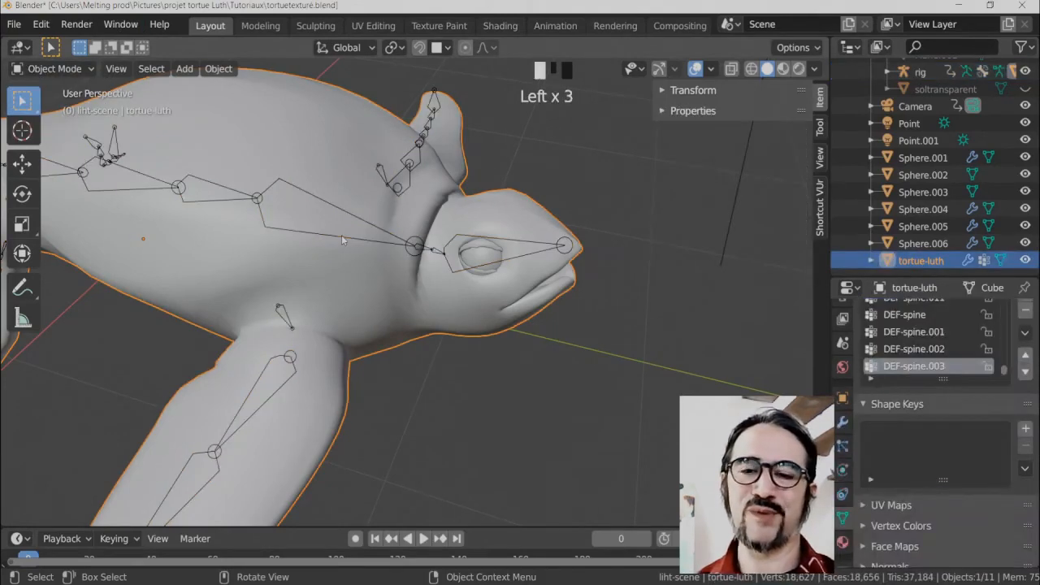
# Select the rig, add the tortue-luth mesh as the active object, and switch to Weight Paint mode.
pyautogui.click(341, 234)
pyautogui.keyDown('shift'); pyautogui.click(536, 203); pyautogui.keyUp('shift')
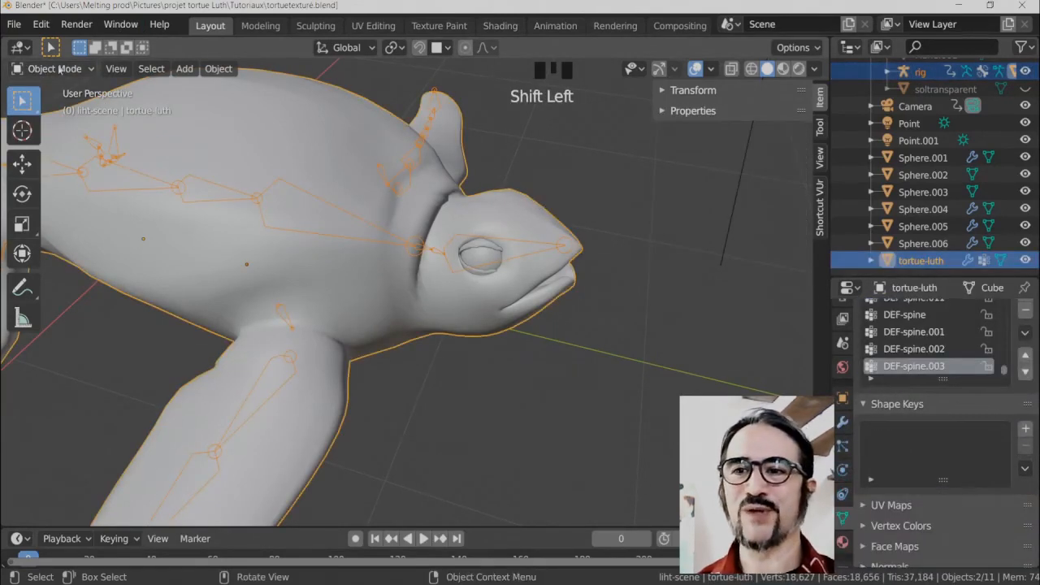
pyautogui.click(58, 69)
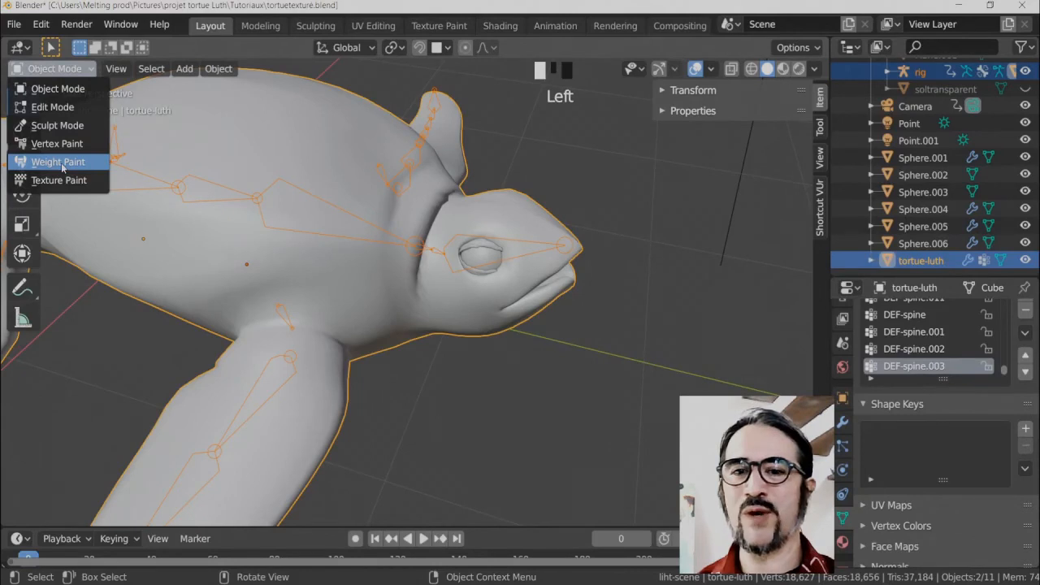
pyautogui.click(61, 162)
# Select the head bone DEF-spine.011, set the Draw brush weight to 0.574 and paint the lower neck just behind the head.
pyautogui.keyDown('shift'); pyautogui.click(484, 258); pyautogui.keyUp('shift')
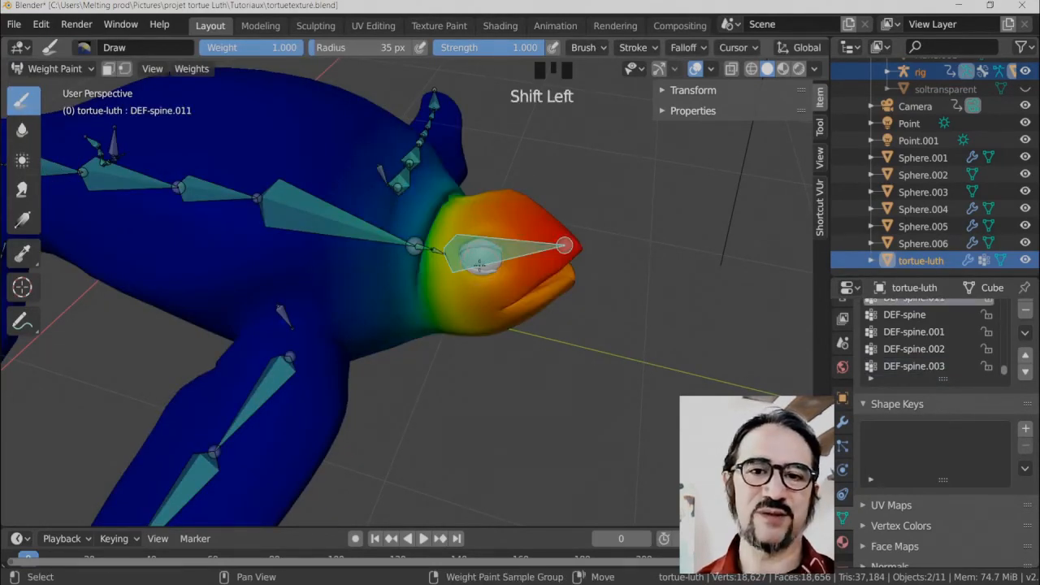
pyautogui.moveTo(484, 254); pyautogui.dragTo(446, 133, button='middle')
pyautogui.scroll(3, 469, 306)
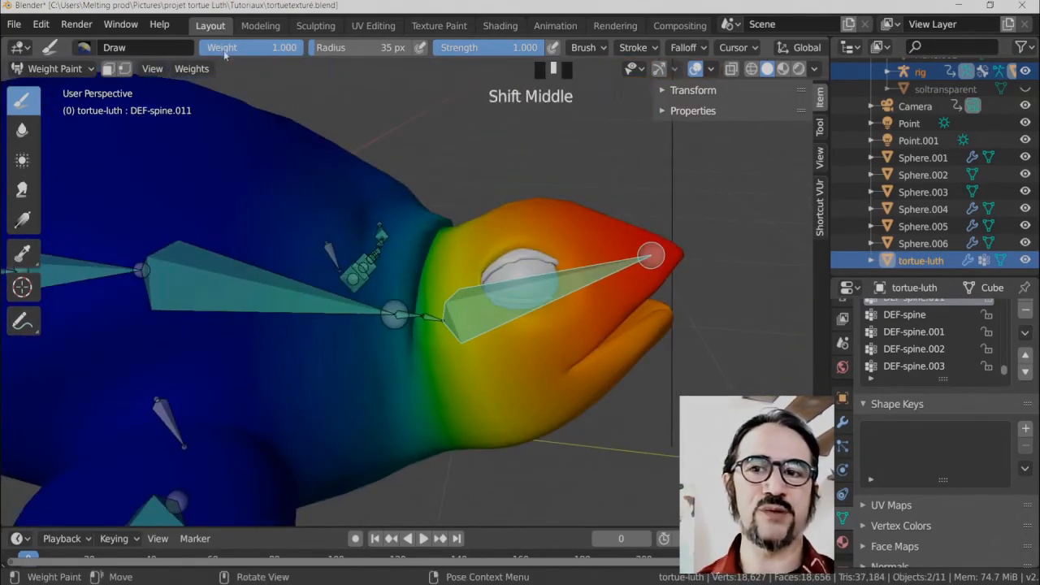
pyautogui.click(258, 50)
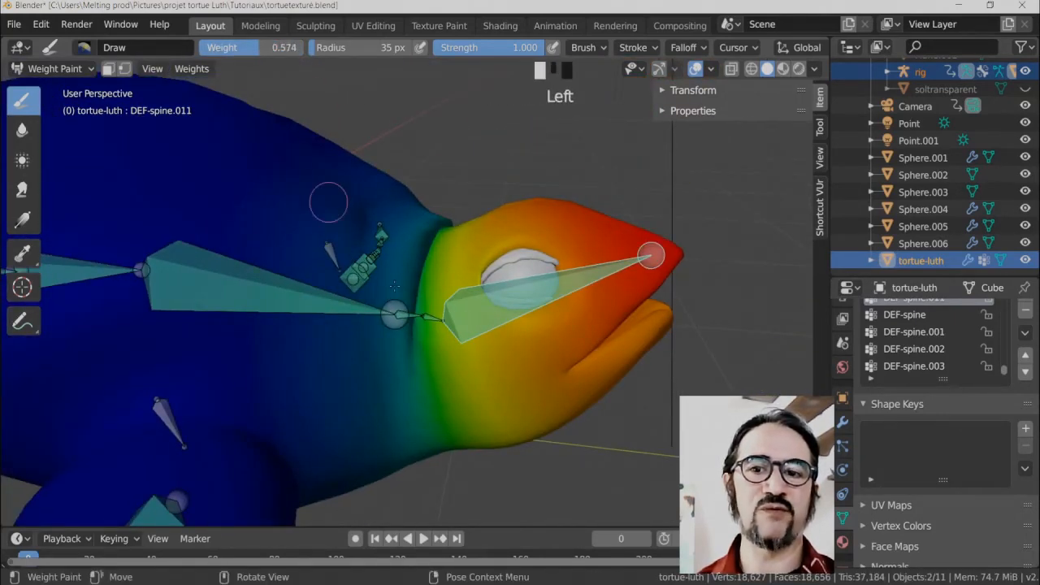
pyautogui.moveTo(383, 370); pyautogui.dragTo(380, 356, button='middle')
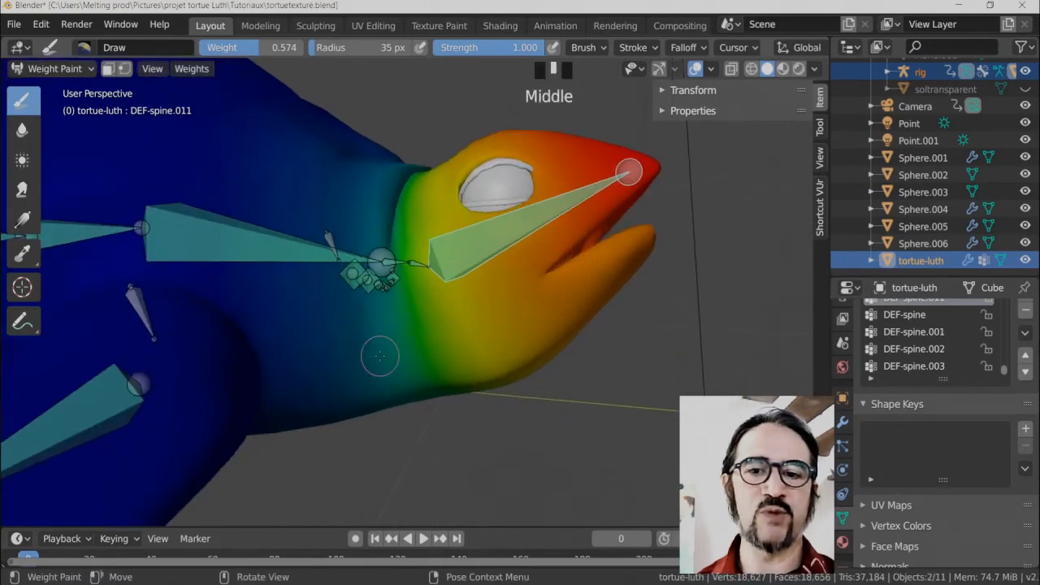
pyautogui.moveTo(384, 318); pyautogui.dragTo(392, 362)
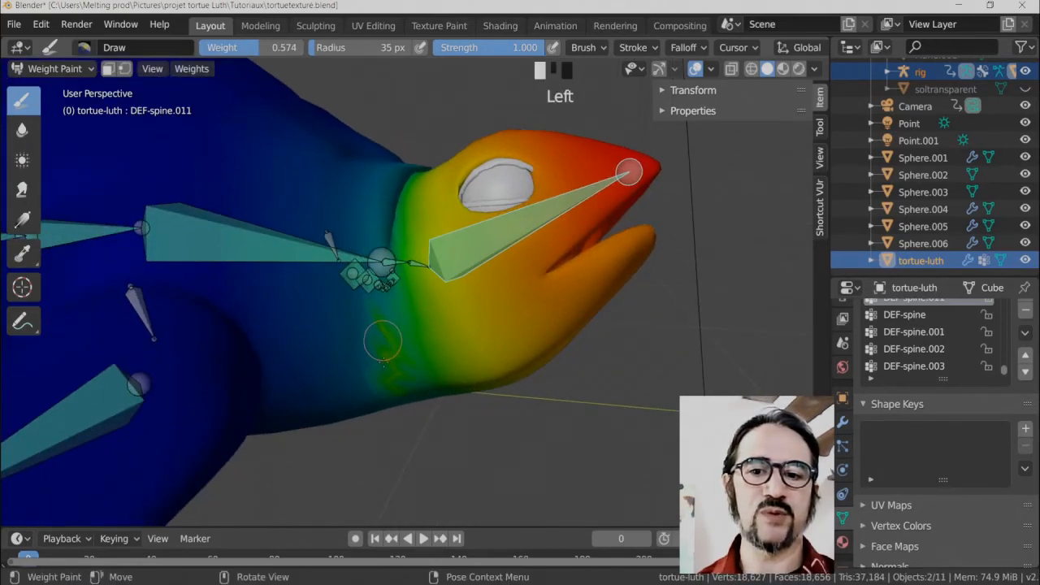
pyautogui.scroll(-2, 455, 410)
pyautogui.moveTo(477, 414); pyautogui.dragTo(543, 307, button='middle')
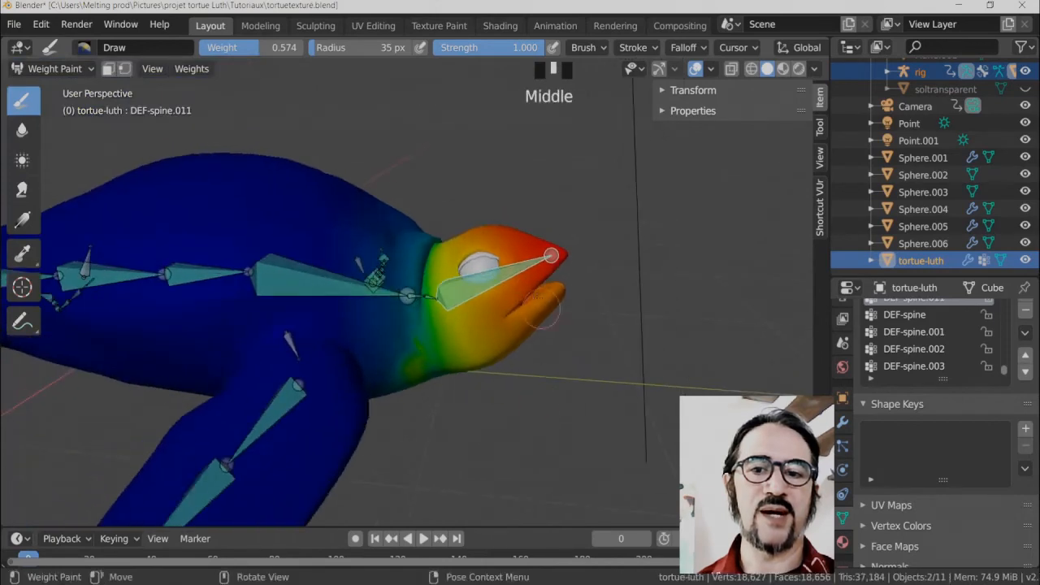
pyautogui.scroll(3, 455, 297)
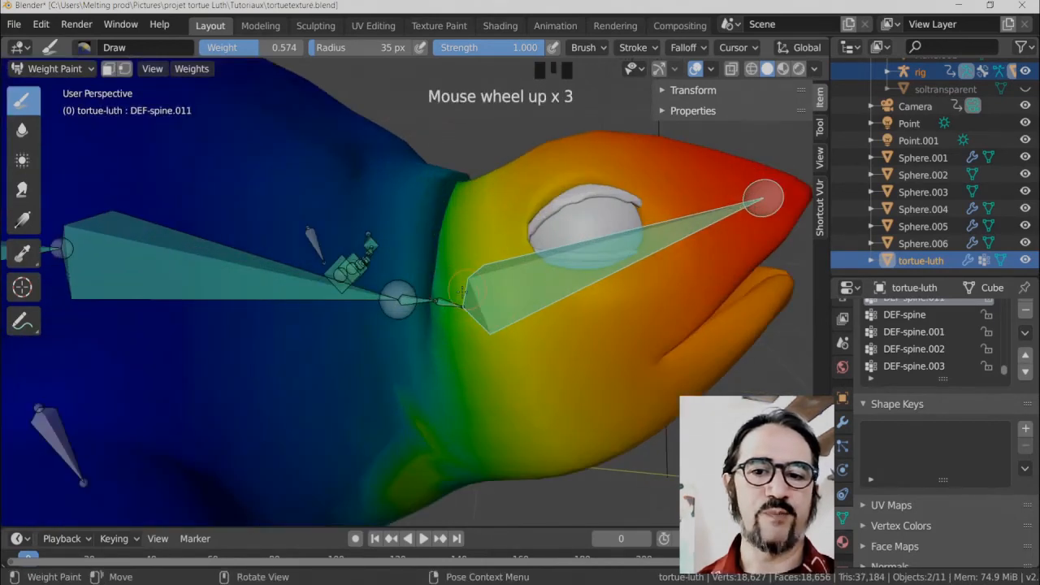
# Select the neck bone DEF-spine.010 and remove its influence along the top of the head with the Subtract brush.
pyautogui.keyDown('shift'); pyautogui.click(448, 305); pyautogui.keyUp('shift')
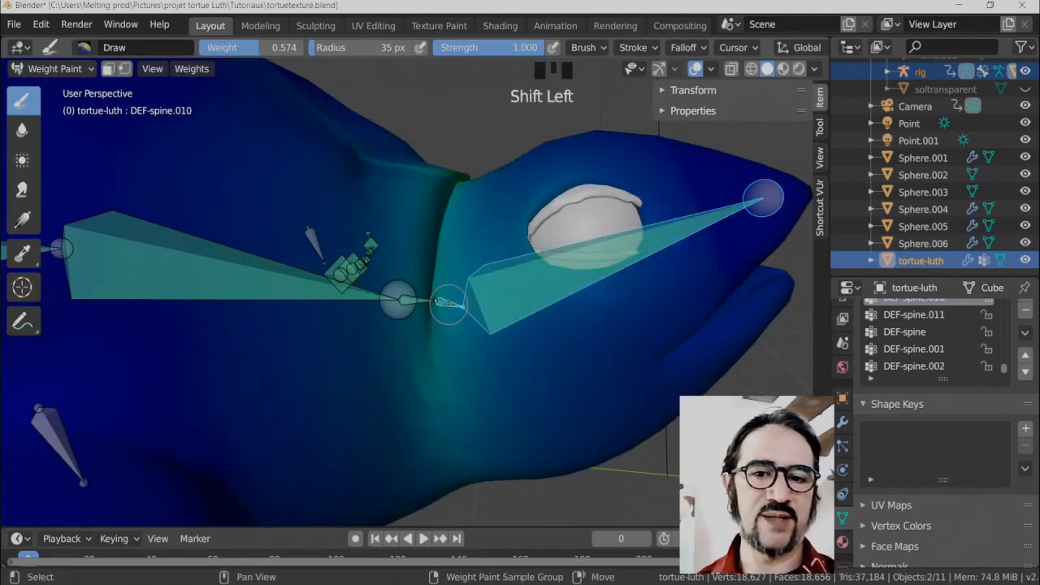
pyautogui.scroll(-1, 449, 305)
pyautogui.moveTo(446, 307); pyautogui.dragTo(438, 351, button='middle')
pyautogui.moveTo(493, 314); pyautogui.dragTo(549, 312, button='middle')
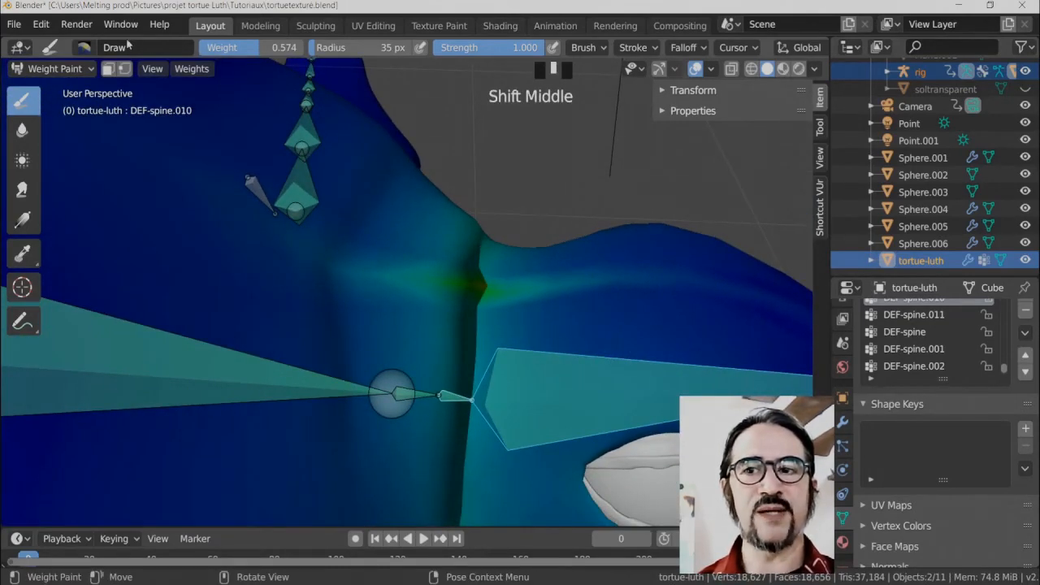
pyautogui.click(91, 48)
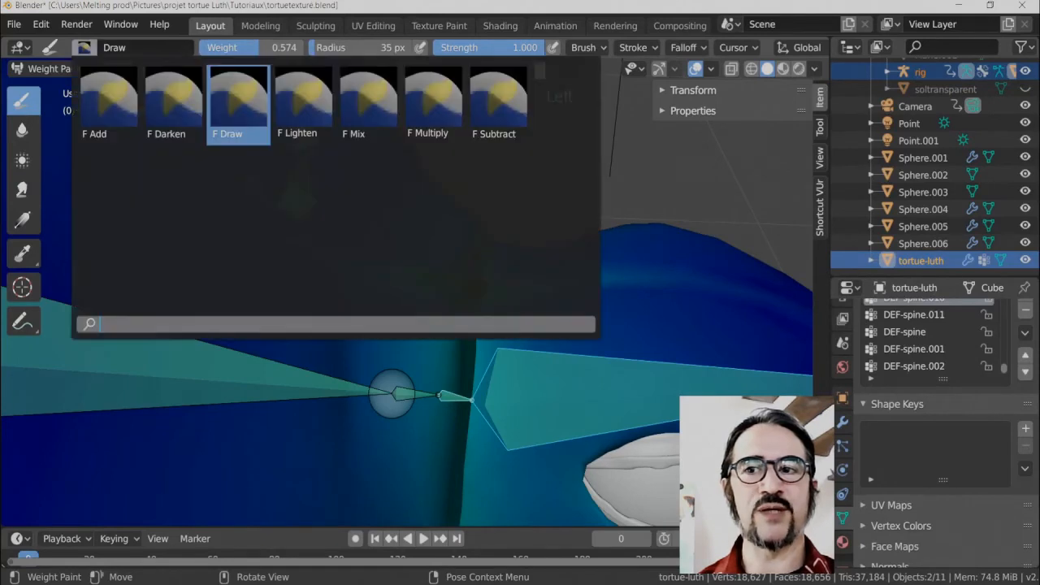
pyautogui.click(497, 104)
pyautogui.moveTo(520, 286)
pyautogui.mouseDown()
pyautogui.moveTo(564, 300)
pyautogui.moveTo(740, 280)
pyautogui.mouseUp()
# Enable X-axis mirroring for the brush and subtract more DEF-spine.010 weight from the top and side of the head.
pyautogui.moveTo(779, 52); pyautogui.dragTo(544, 51, button='middle')
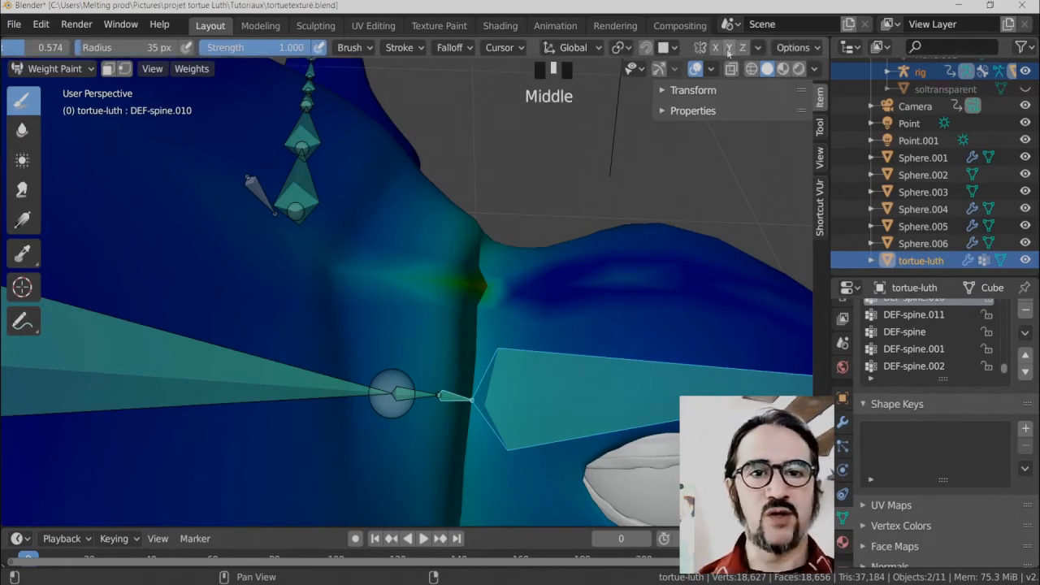
pyautogui.click(588, 290)
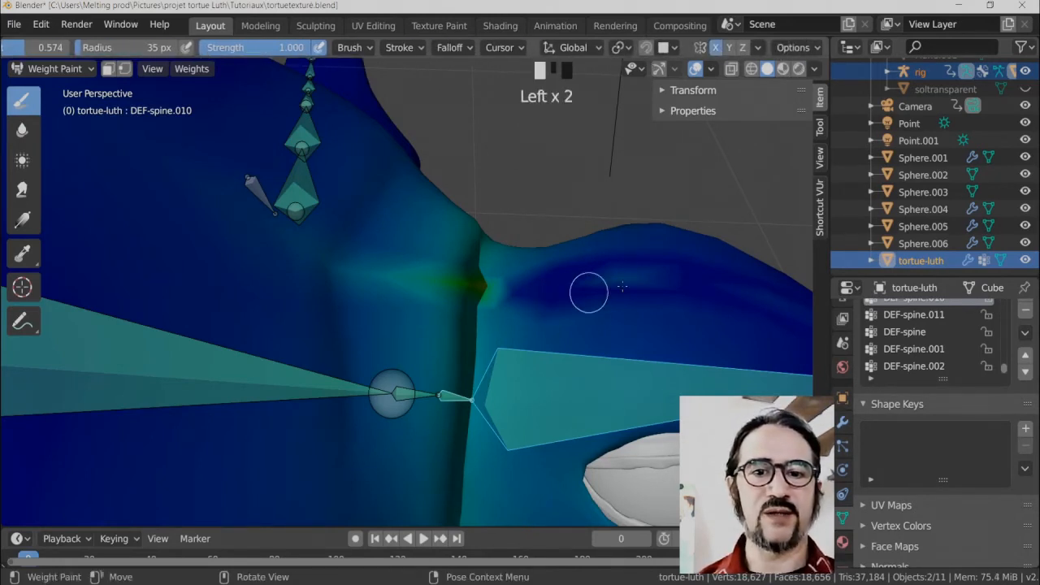
pyautogui.moveTo(544, 253); pyautogui.dragTo(525, 355)
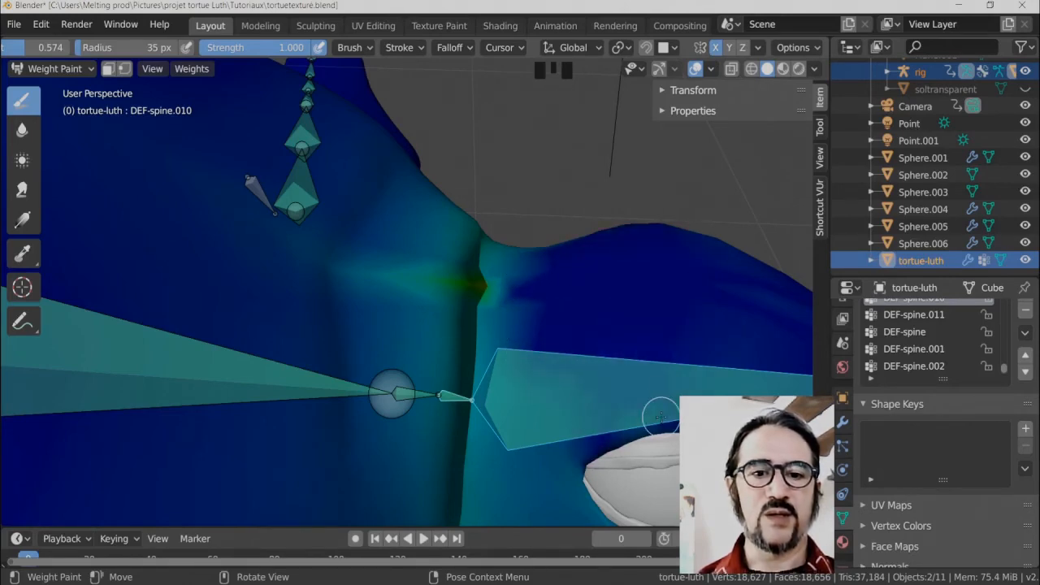
# Enlarge the Subtract brush radius to 145 px and remove the remaining DEF-spine.010 weight from the upper head.
pyautogui.scroll(-4, 647, 347)
pyautogui.scroll(5, 545, 342)
pyautogui.press('f')
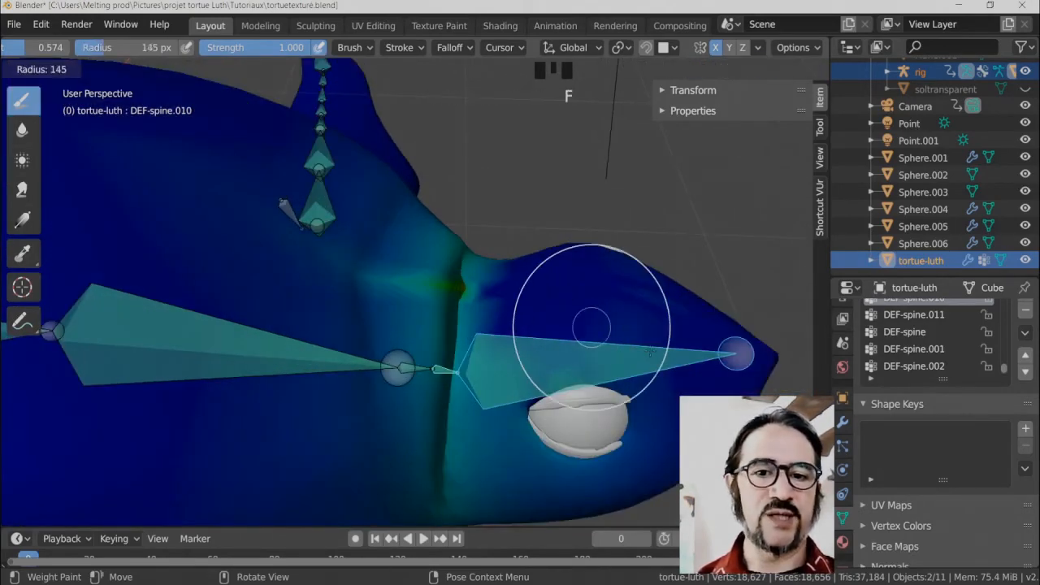
pyautogui.click(660, 315)
pyautogui.moveTo(615, 287)
pyautogui.mouseDown()
pyautogui.moveTo(572, 416)
pyautogui.moveTo(561, 309)
pyautogui.moveTo(520, 534)
pyautogui.moveTo(548, 283)
pyautogui.mouseUp()
# Subtract DEF-spine.010 weight from the shoulder and body area behind the neck fold, keeping its influence around the fold.
pyautogui.moveTo(643, 321); pyautogui.dragTo(632, 347, button='middle')
pyautogui.moveTo(381, 290); pyautogui.dragTo(371, 316)
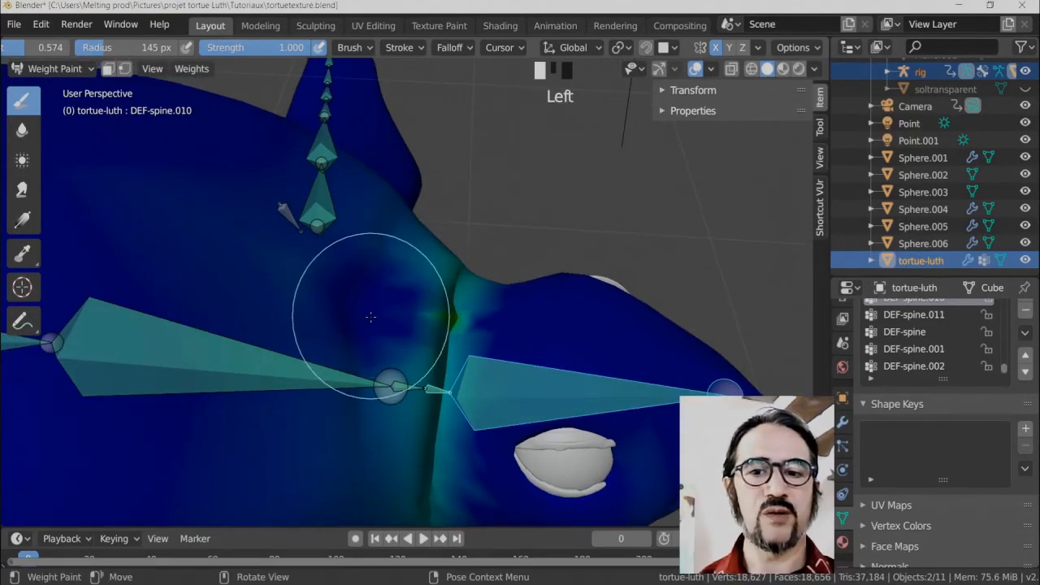
pyautogui.moveTo(358, 216); pyautogui.dragTo(281, 391)
pyautogui.moveTo(281, 391); pyautogui.dragTo(360, 284, button='middle')
pyautogui.moveTo(360, 284)
pyautogui.mouseDown()
pyautogui.moveTo(399, 220)
pyautogui.moveTo(430, 302)
pyautogui.moveTo(448, 299)
pyautogui.mouseUp()
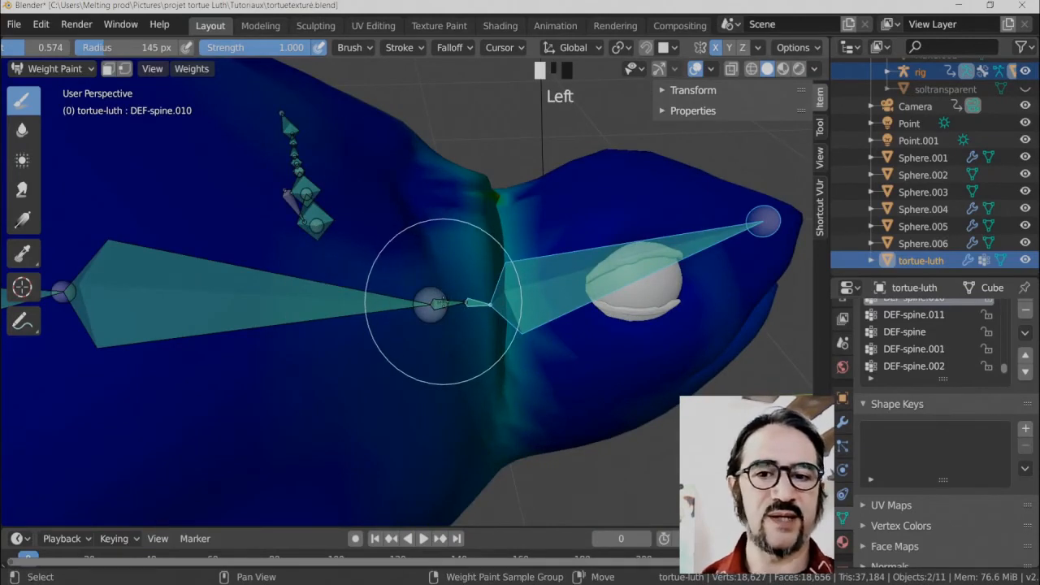
# Select the adjacent neck bone DEF-spine.009 and subtract its weight from the upper body just behind the neck.
pyautogui.keyDown('shift'); pyautogui.click(441, 302); pyautogui.keyUp('shift')
pyautogui.moveTo(406, 127)
pyautogui.mouseDown()
pyautogui.moveTo(383, 128)
pyautogui.moveTo(407, 233)
pyautogui.mouseUp()
pyautogui.moveTo(406, 233)
pyautogui.mouseDown(button='middle')
pyautogui.moveTo(480, 351)
pyautogui.moveTo(455, 309)
pyautogui.mouseUp(button='middle')
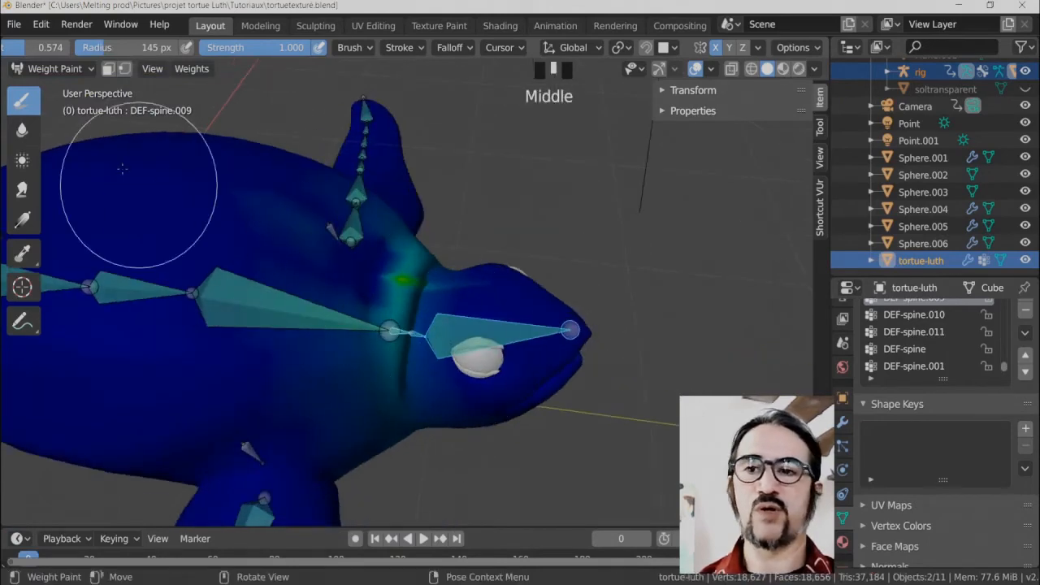
# Return to Object Mode and select only the rig.
pyautogui.click(55, 68)
pyautogui.click(59, 89)
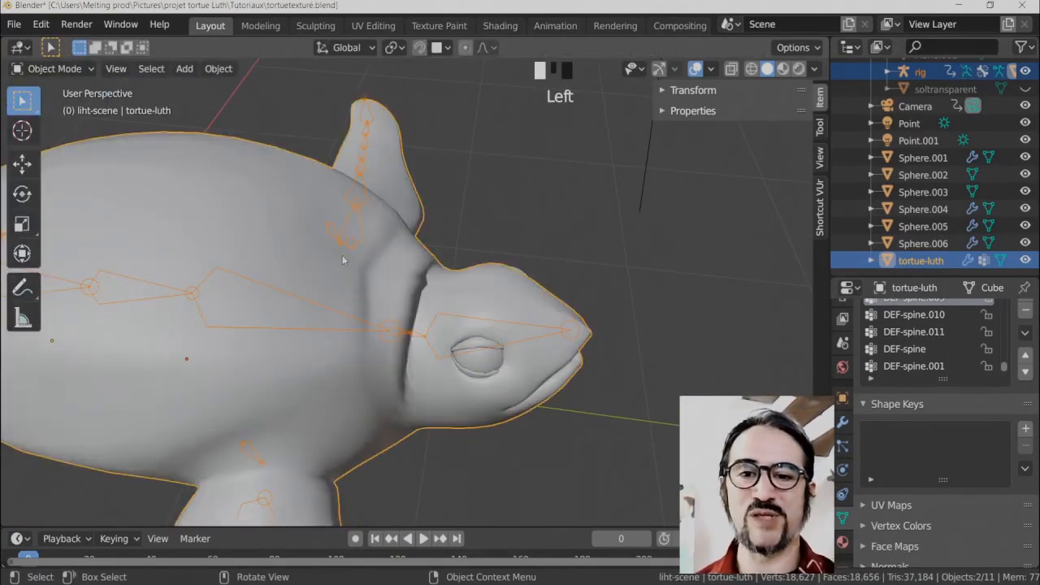
pyautogui.click(462, 290)
pyautogui.moveTo(463, 289); pyautogui.dragTo(387, 351, button='middle')
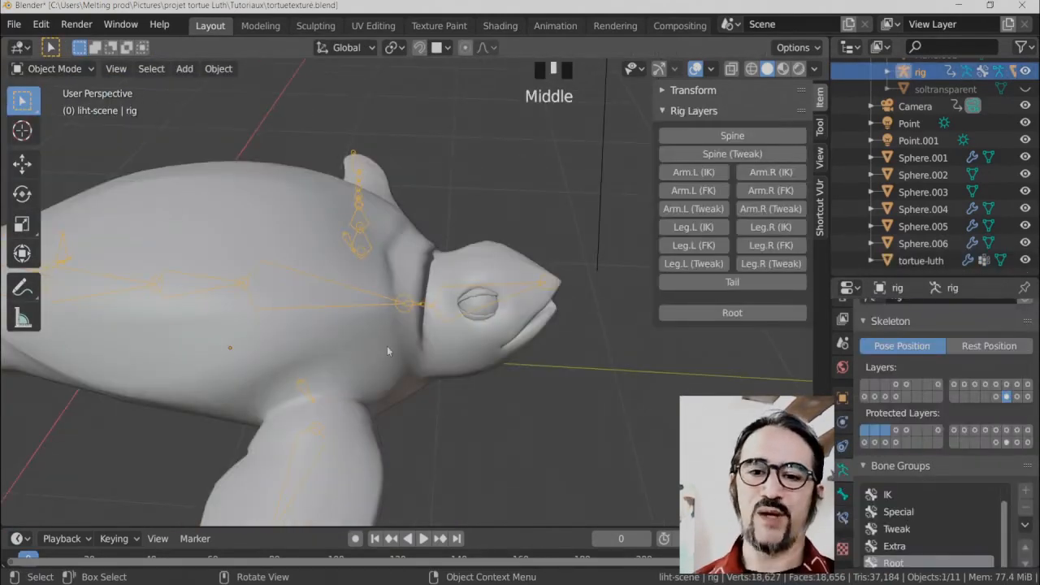
# Select the rig together with the turtle mesh as active object and enter Weight Paint mode.
pyautogui.click(371, 305)
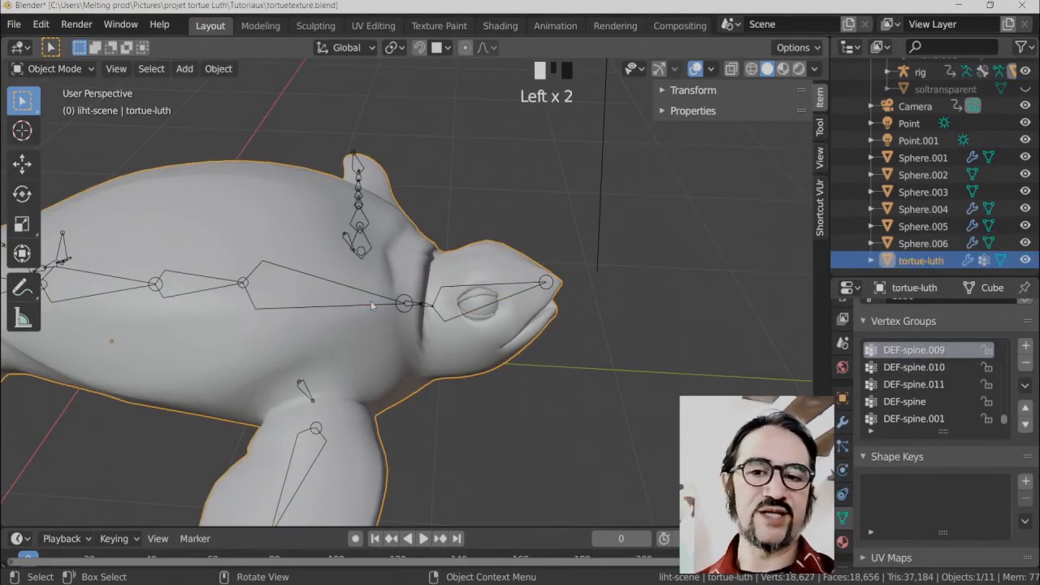
pyautogui.click(379, 307)
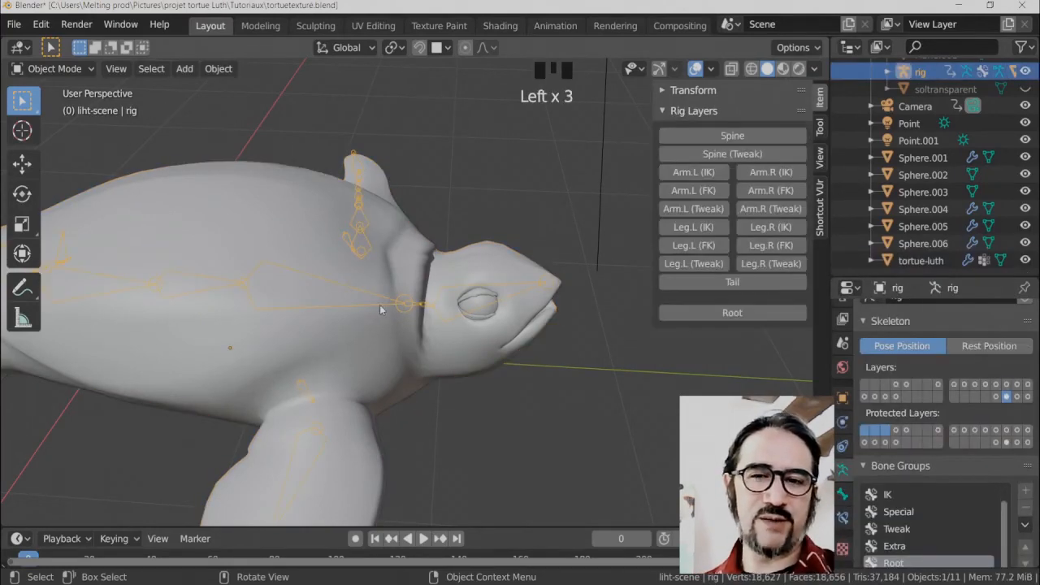
pyautogui.keyDown('shift'); pyautogui.click(482, 254); pyautogui.keyUp('shift')
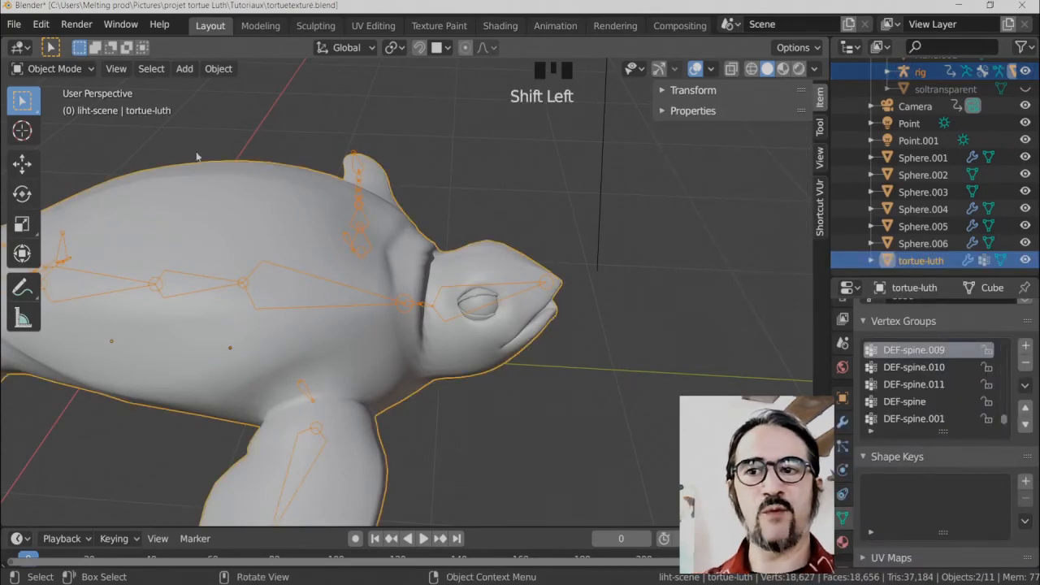
pyautogui.click(73, 68)
pyautogui.click(71, 164)
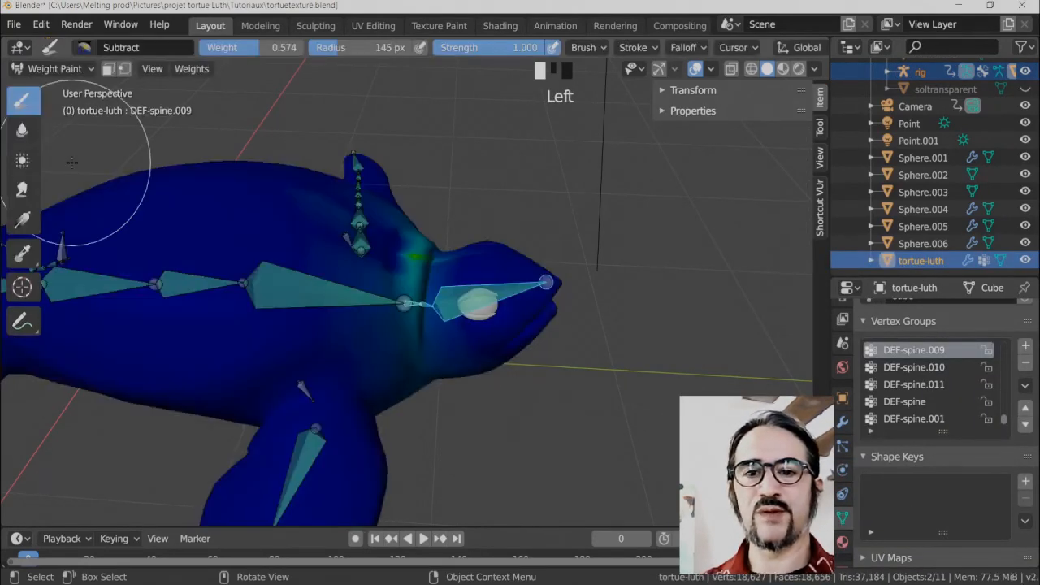
# Examine the weights of the spine deformation bones one after another, from the neck back to DEF-spine.005.
pyautogui.moveTo(441, 326)
pyautogui.keyDown('shift'); pyautogui.mouseDown(button='middle')
pyautogui.moveTo(437, 302)
pyautogui.moveTo(382, 303)
pyautogui.moveTo(338, 329)
pyautogui.moveTo(309, 317)
pyautogui.moveTo(298, 347)
pyautogui.mouseUp(button='middle'); pyautogui.keyUp('shift')
pyautogui.keyDown('shift'); pyautogui.click(430, 282); pyautogui.keyUp('shift')
pyautogui.keyDown('shift'); pyautogui.click(313, 234); pyautogui.keyUp('shift')
pyautogui.scroll(-2, 314, 302)
pyautogui.keyDown('shift'); pyautogui.click(272, 298); pyautogui.keyUp('shift')
pyautogui.keyDown('shift'); pyautogui.moveTo(272, 298); pyautogui.dragTo(323, 320, button='middle'); pyautogui.keyUp('shift')
pyautogui.keyDown('shift'); pyautogui.click(319, 325); pyautogui.keyUp('shift')
pyautogui.moveTo(570, 388); pyautogui.dragTo(478, 361, button='middle')
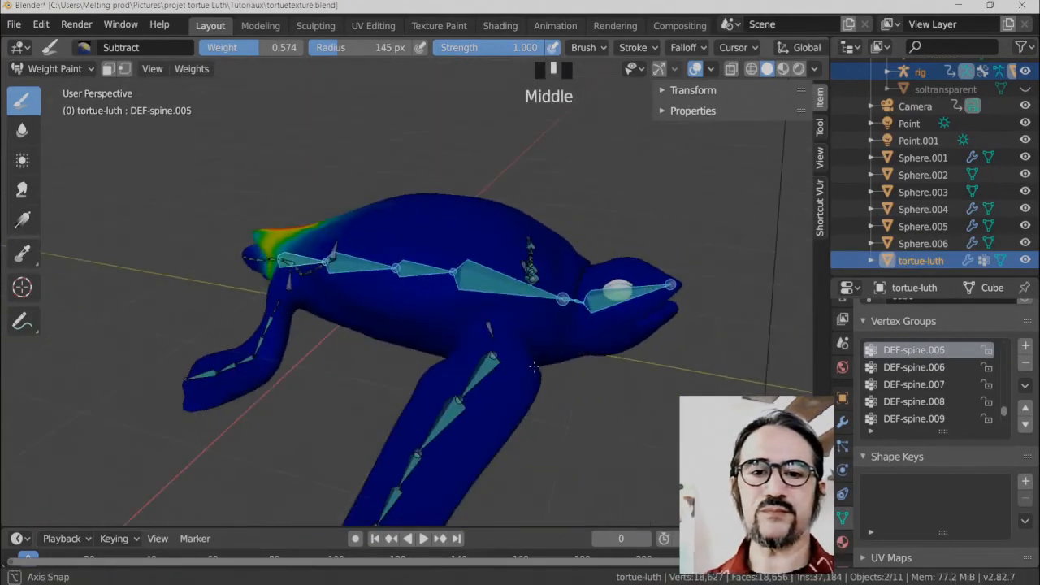
# Examine the weights of DEF-shoulder.R and the front flipper's thigh bones down to DEF-front_thigh.R.001.
pyautogui.keyDown('shift'); pyautogui.click(486, 329); pyautogui.keyUp('shift')
pyautogui.scroll(2, 524, 390)
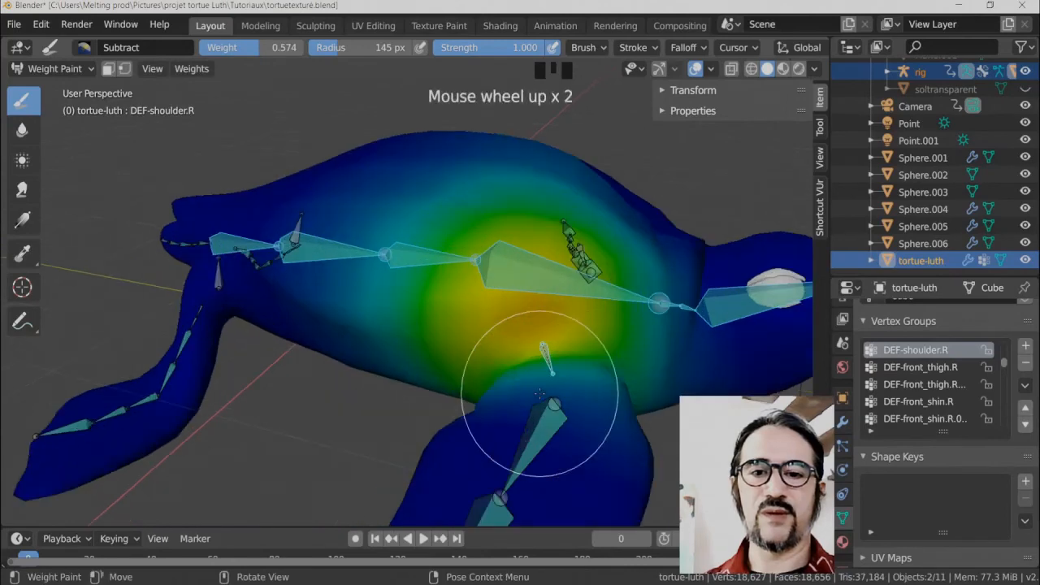
pyautogui.moveTo(539, 394); pyautogui.dragTo(374, 341, button='middle')
pyautogui.moveTo(461, 372); pyautogui.dragTo(499, 343, button='middle')
pyautogui.scroll(2, 370, 393)
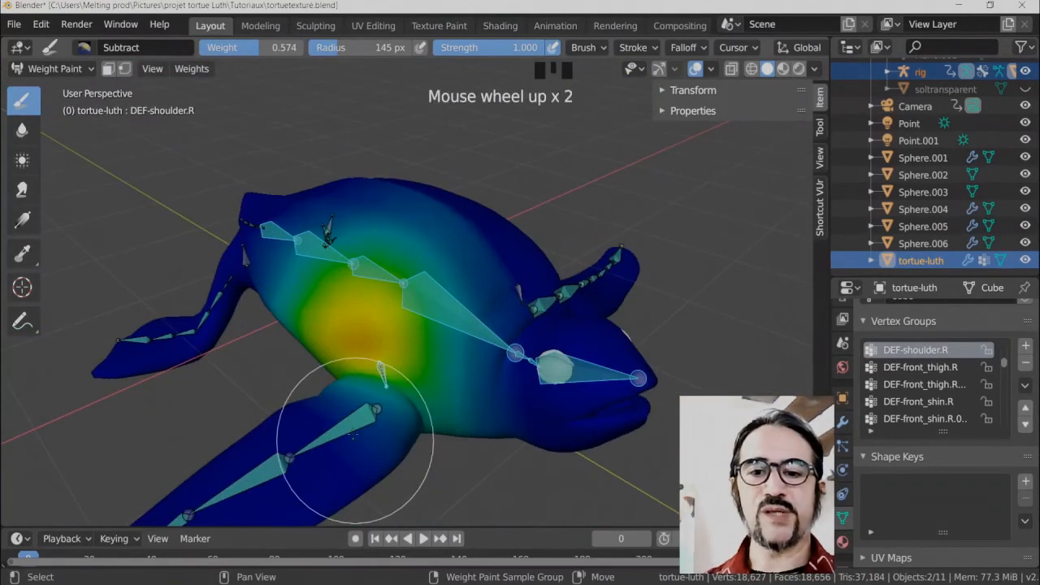
pyautogui.keyDown('shift'); pyautogui.click(358, 419); pyautogui.keyUp('shift')
pyautogui.keyDown('shift'); pyautogui.scroll(-2, 361, 418); pyautogui.keyUp('shift')
pyautogui.moveTo(360, 418); pyautogui.dragTo(534, 453, button='middle')
pyautogui.keyDown('shift'); pyautogui.click(367, 286); pyautogui.keyUp('shift')
pyautogui.keyDown('shift'); pyautogui.moveTo(367, 286); pyautogui.dragTo(418, 302, button='middle'); pyautogui.keyUp('shift')
pyautogui.scroll(2, 373, 261)
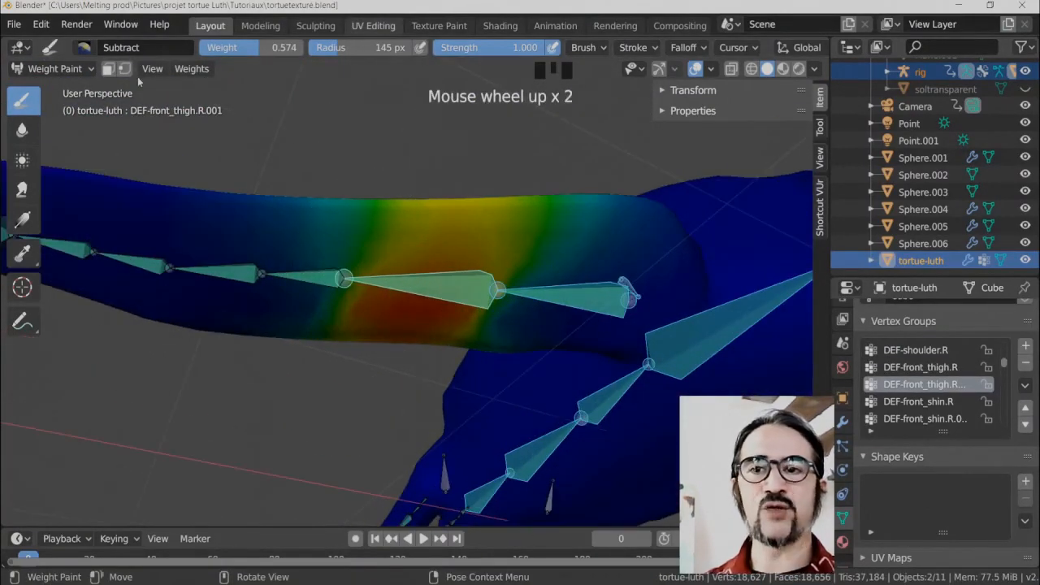
# Review the available weight brushes and switch to the Blur tool.
pyautogui.click(85, 48)
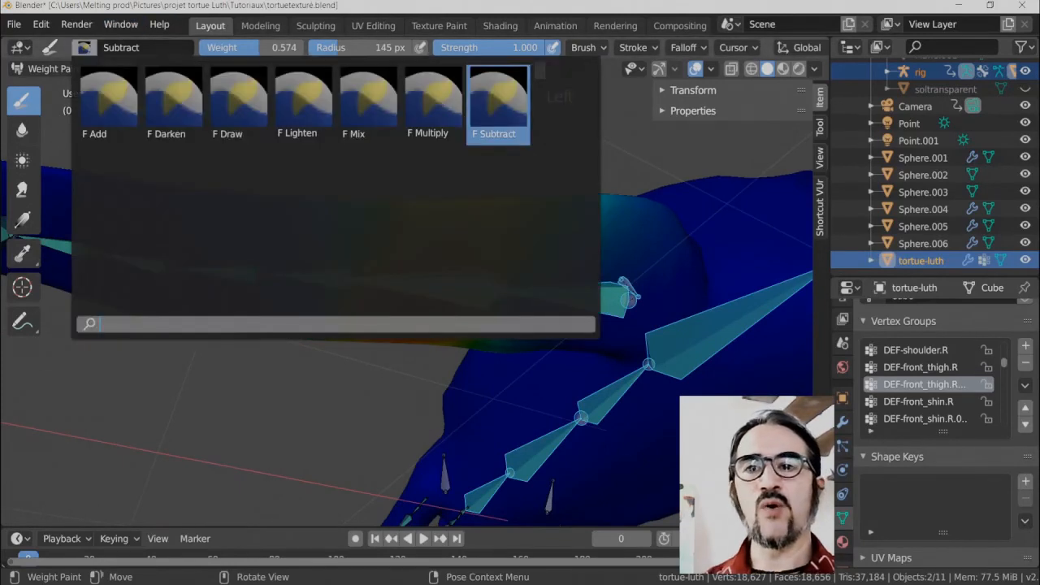
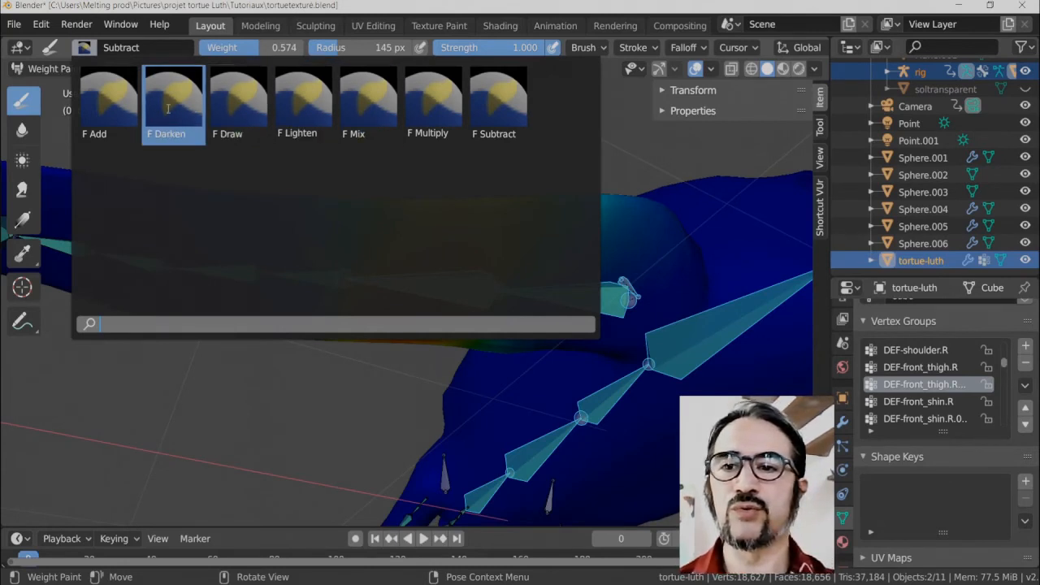
pyautogui.click(84, 47)
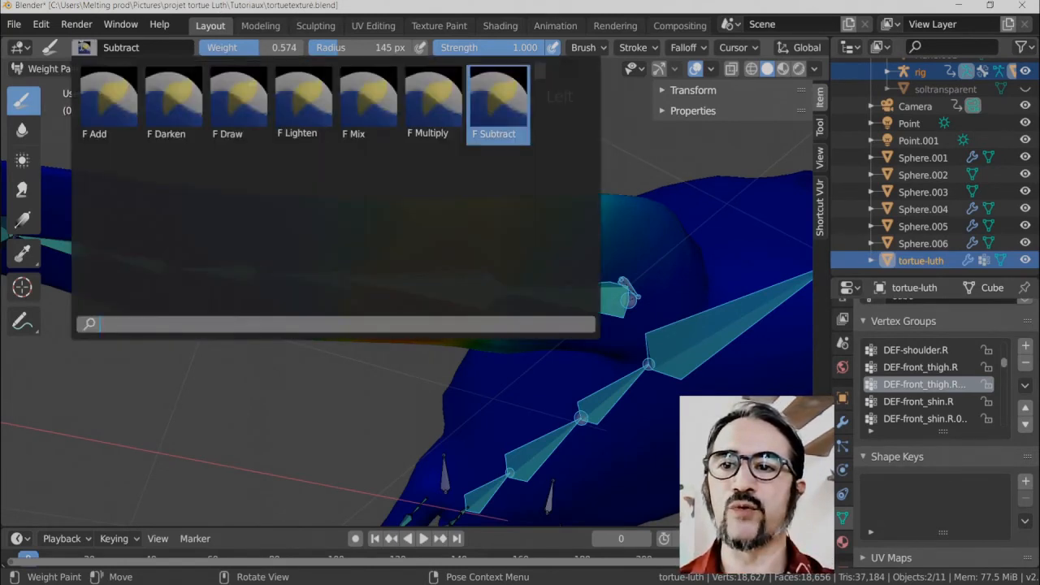
pyautogui.click(22, 130)
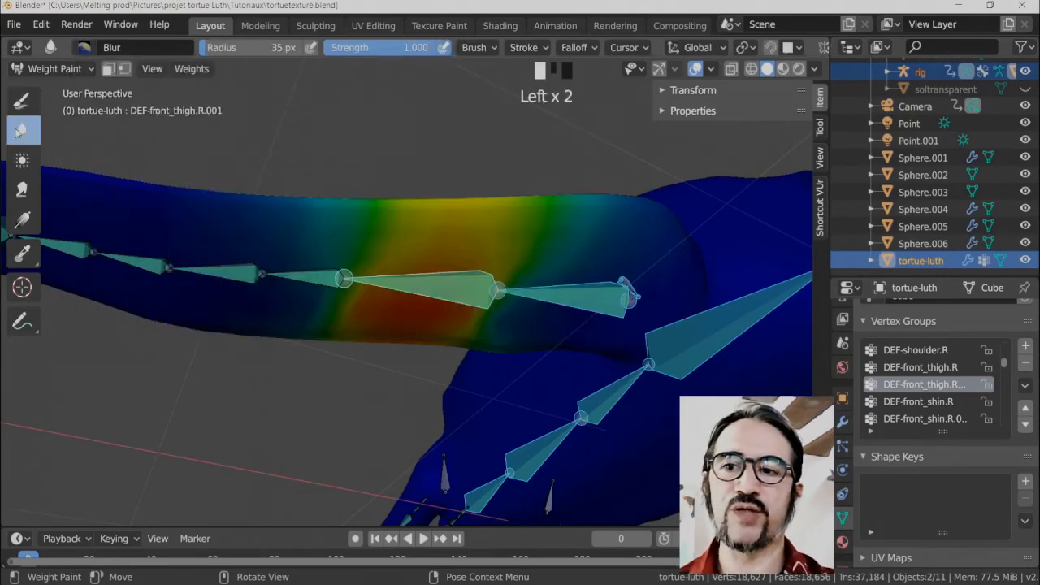
# Blur the DEF-front_thigh.R.001 weight along the upper front flipper and set the Blur brush radius to 111 px.
pyautogui.moveTo(446, 308); pyautogui.dragTo(451, 258, button='middle')
pyautogui.moveTo(461, 374); pyautogui.dragTo(506, 477, button='middle')
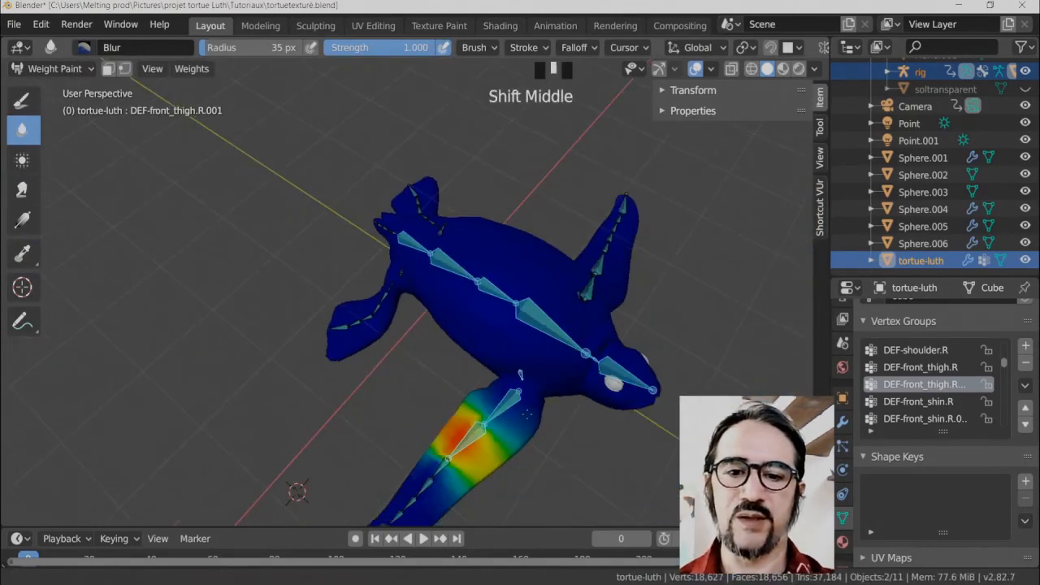
pyautogui.scroll(4, 506, 477)
pyautogui.moveTo(505, 478)
pyautogui.mouseDown()
pyautogui.moveTo(478, 453)
pyautogui.moveTo(551, 494)
pyautogui.moveTo(477, 463)
pyautogui.moveTo(511, 458)
pyautogui.moveTo(593, 367)
pyautogui.moveTo(630, 452)
pyautogui.mouseUp()
pyautogui.press('f')
pyautogui.click(569, 475)
pyautogui.keyDown('shift'); pyautogui.moveTo(630, 452); pyautogui.dragTo(597, 395, button='middle'); pyautogui.keyUp('shift')
pyautogui.scroll(-1, 627, 413)
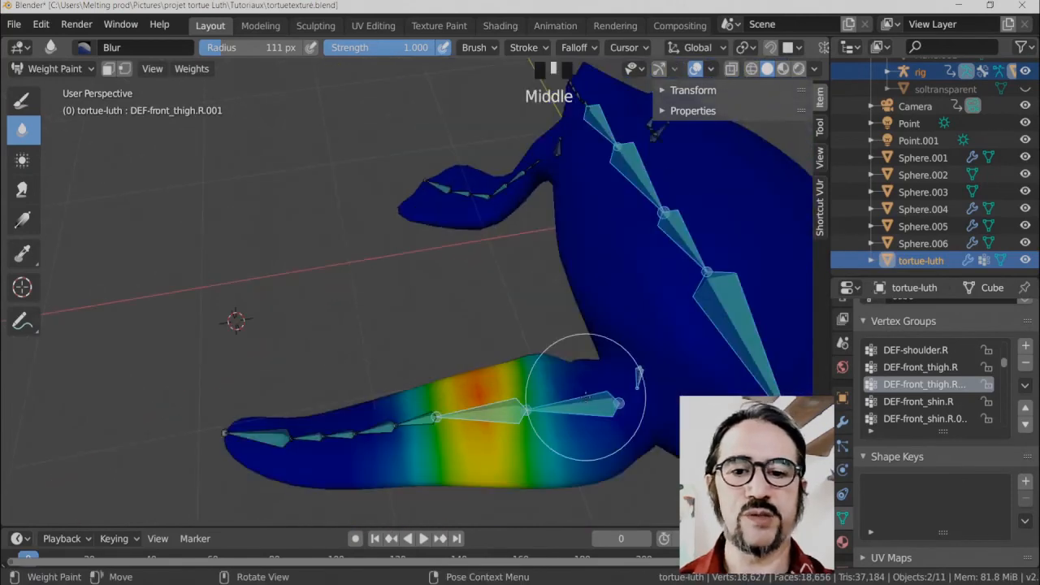
# Switch back to the Draw tool and choose the Add brush.
pyautogui.click(22, 99)
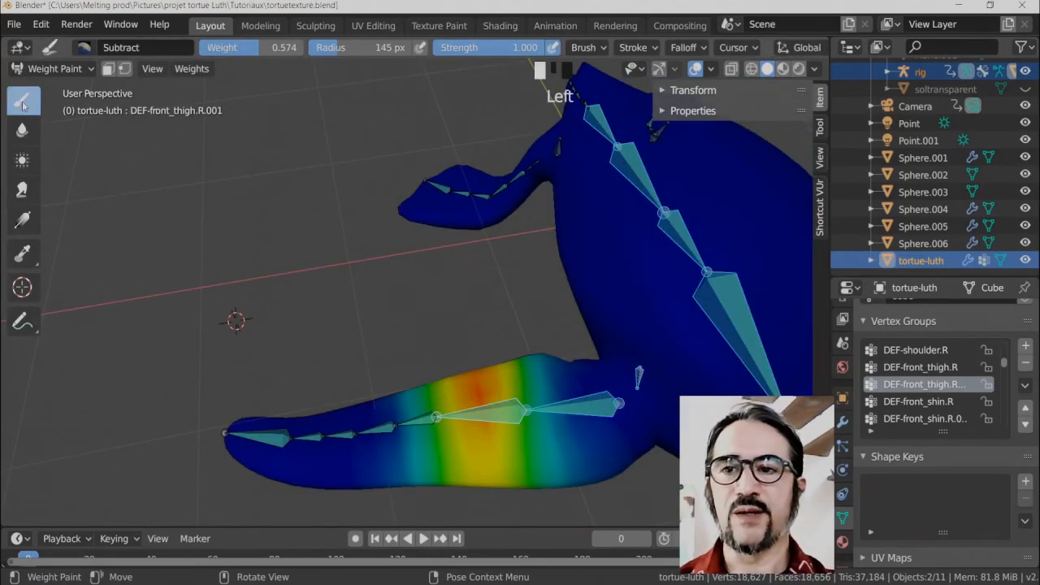
pyautogui.click(85, 48)
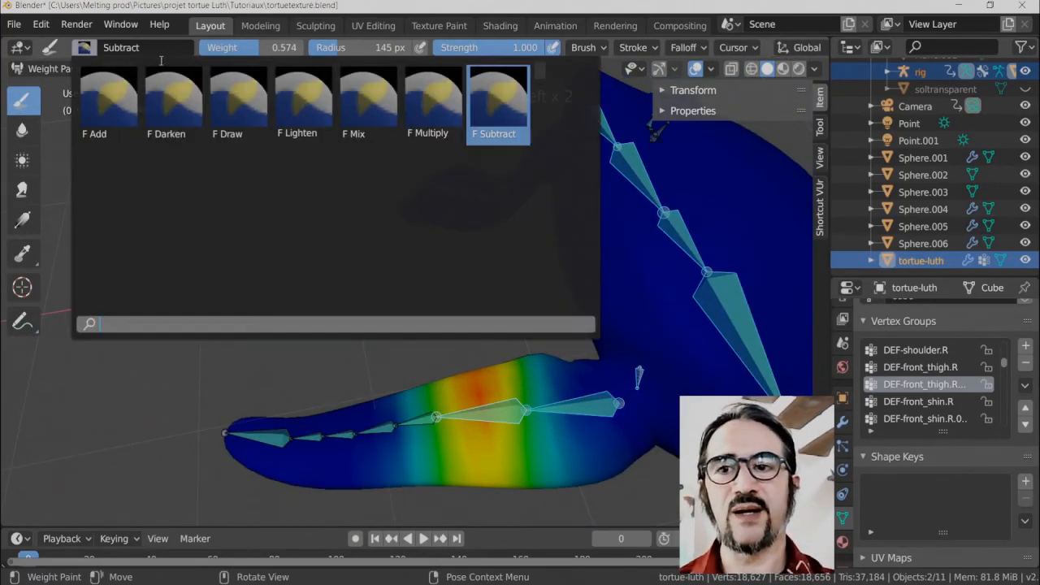
pyautogui.click(114, 114)
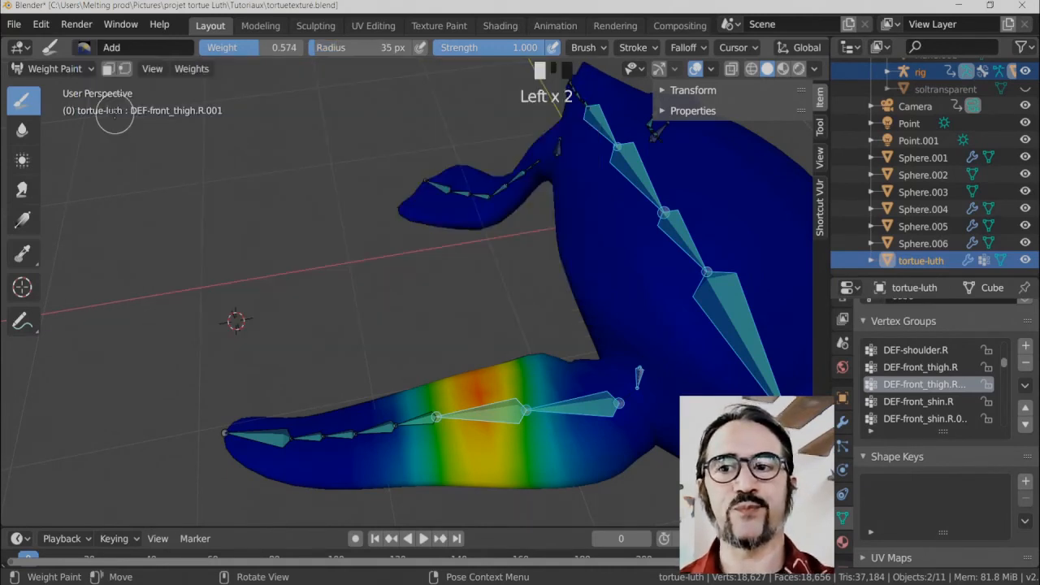
# Select the DEF-front_shin.R bone, examine its weights on the front flipper and look through the vertex group list.
pyautogui.keyDown('shift'); pyautogui.click(411, 424); pyautogui.keyUp('shift')
pyautogui.scroll(-5, 422, 429)
pyautogui.keyDown('shift'); pyautogui.moveTo(534, 409); pyautogui.dragTo(493, 403, button='middle'); pyautogui.keyUp('shift')
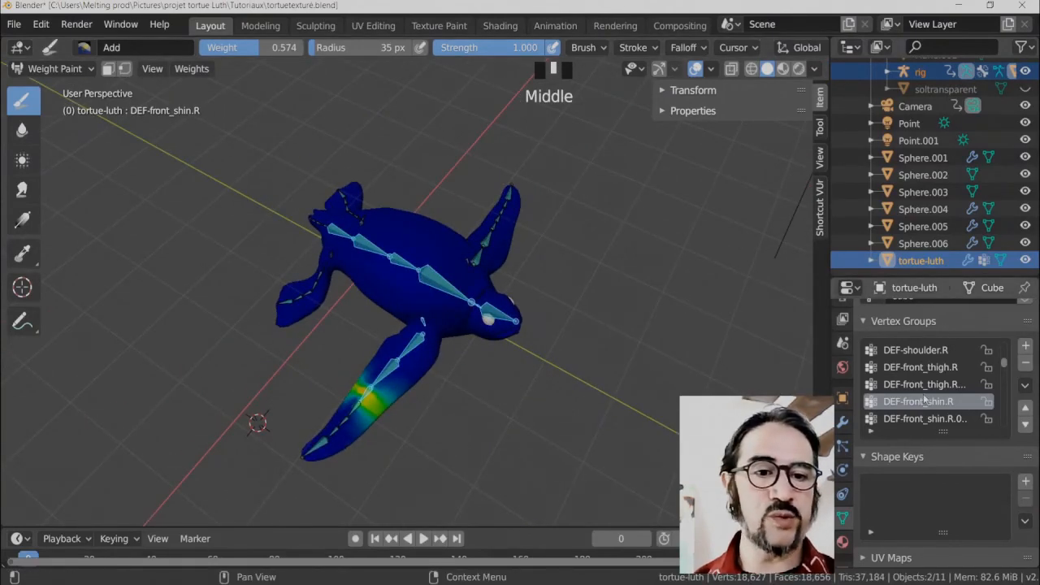
pyautogui.scroll(3, 927, 401)
pyautogui.scroll(2, 437, 344)
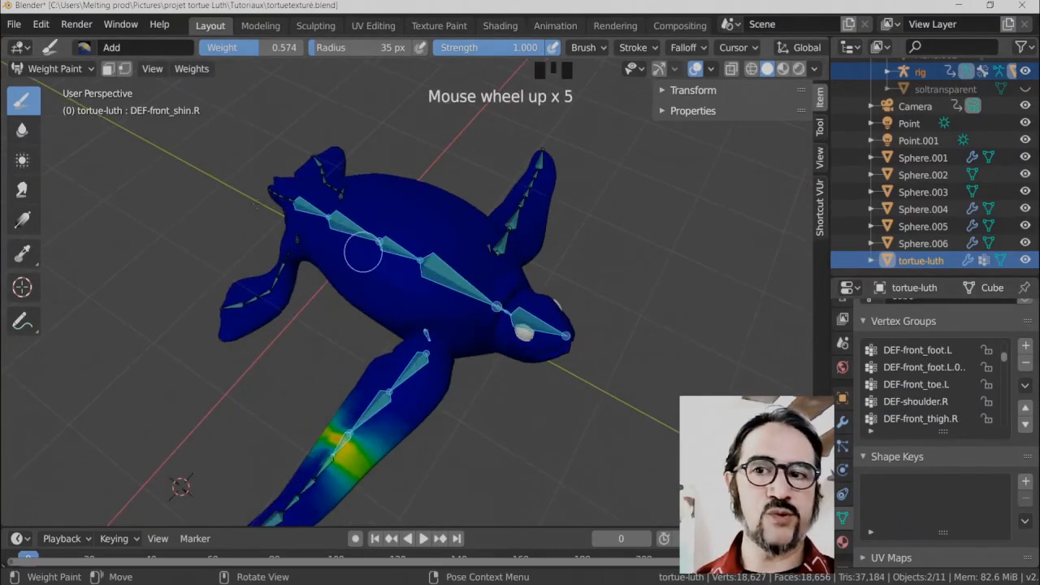
# Return to Object Mode and select only the rig.
pyautogui.click(57, 68)
pyautogui.click(61, 92)
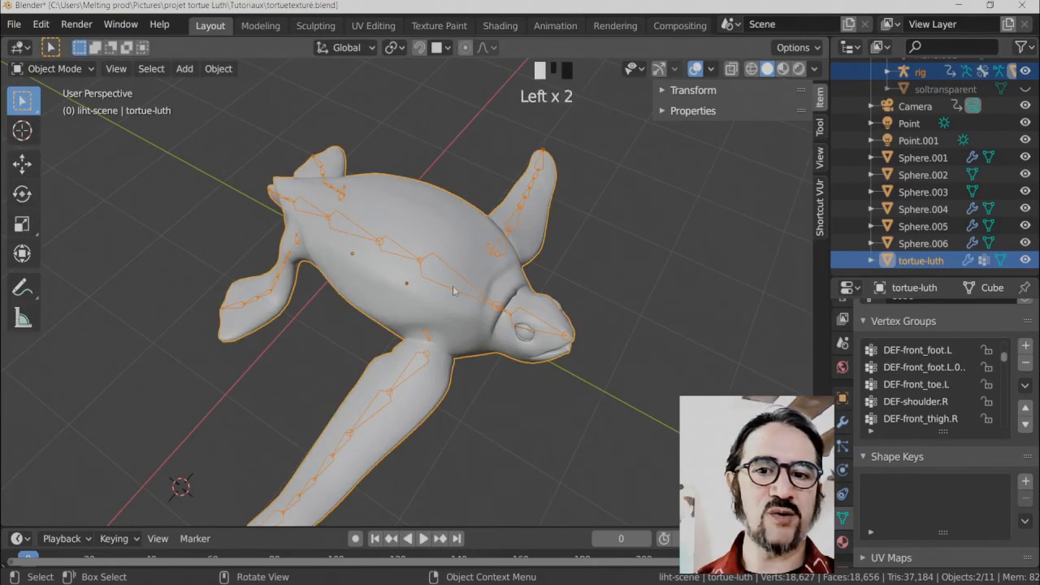
pyautogui.click(453, 286)
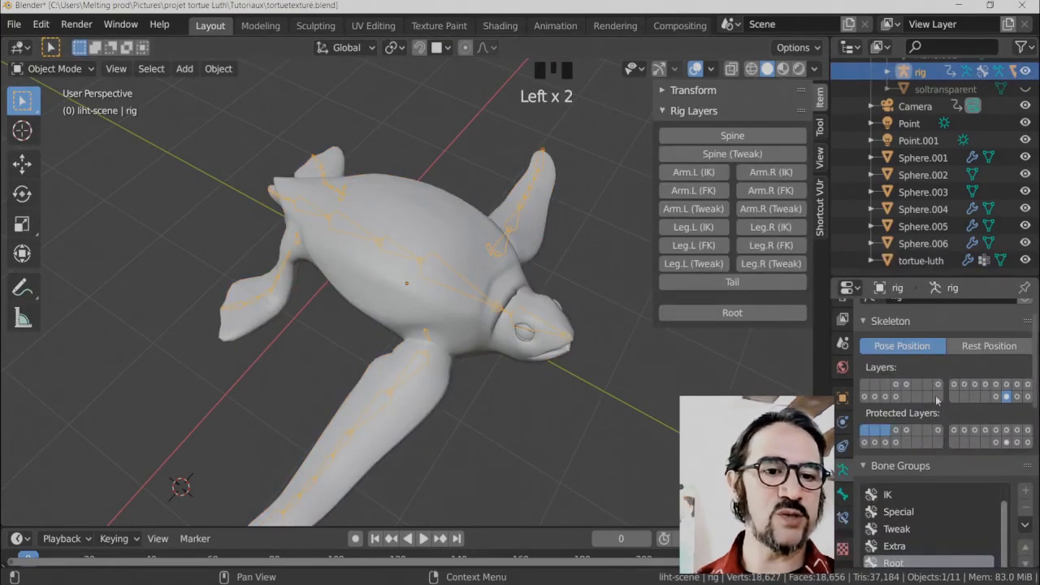
# Hide the rig's deformation bone layer and show the Spine, Spine (Tweak) and Root control layers instead.
pyautogui.click(906, 387)
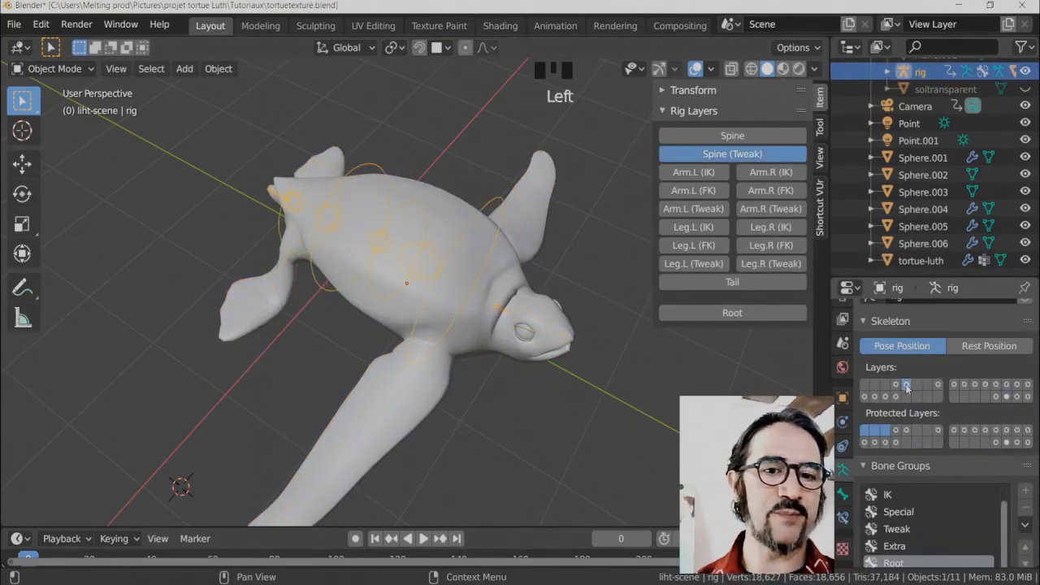
pyautogui.click(733, 154)
pyautogui.click(730, 139)
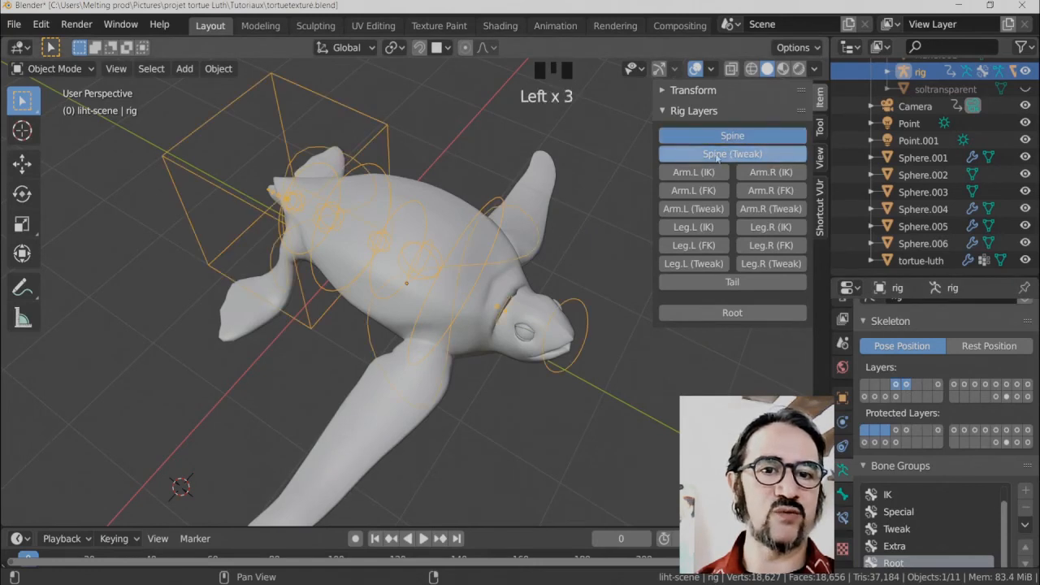
pyautogui.click(738, 313)
# Pin the Rig Layers panel and check that it appears in the Tool, View, Shortcut VUr and Item categories.
pyautogui.click(669, 111)
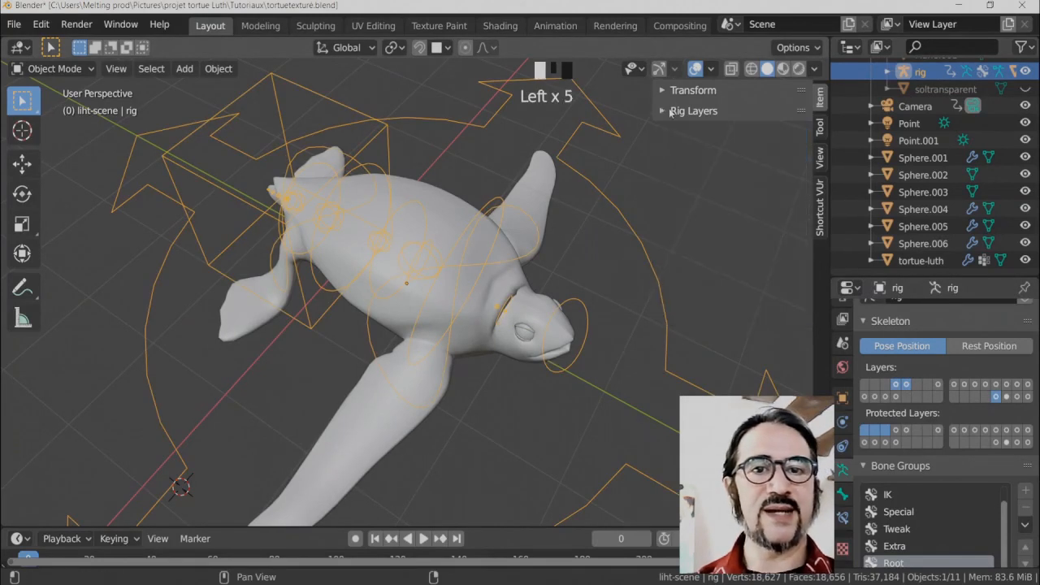
pyautogui.click(731, 111)
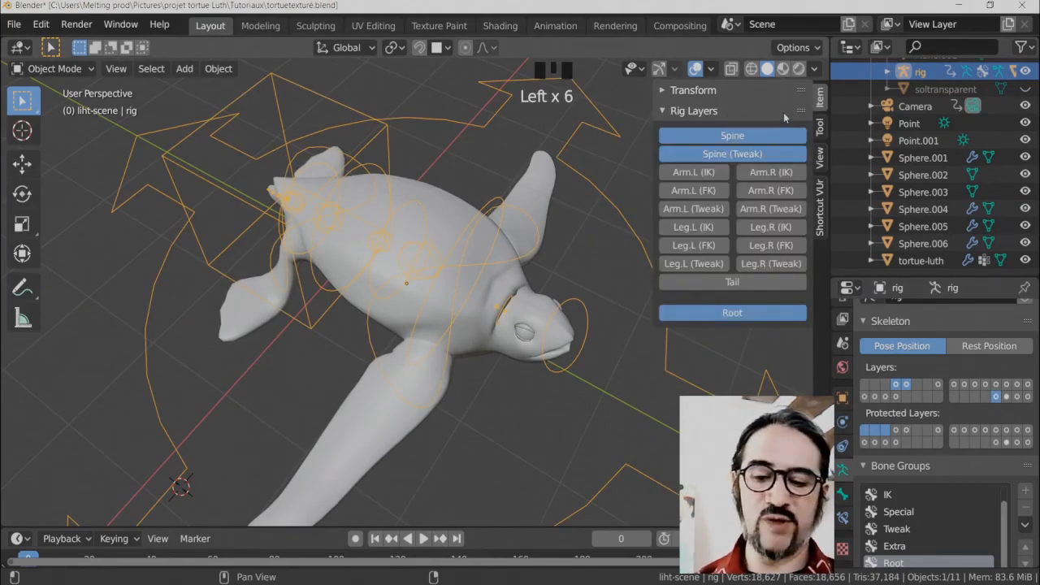
pyautogui.keyDown('ctrl'); pyautogui.click(788, 115); pyautogui.keyUp('ctrl')
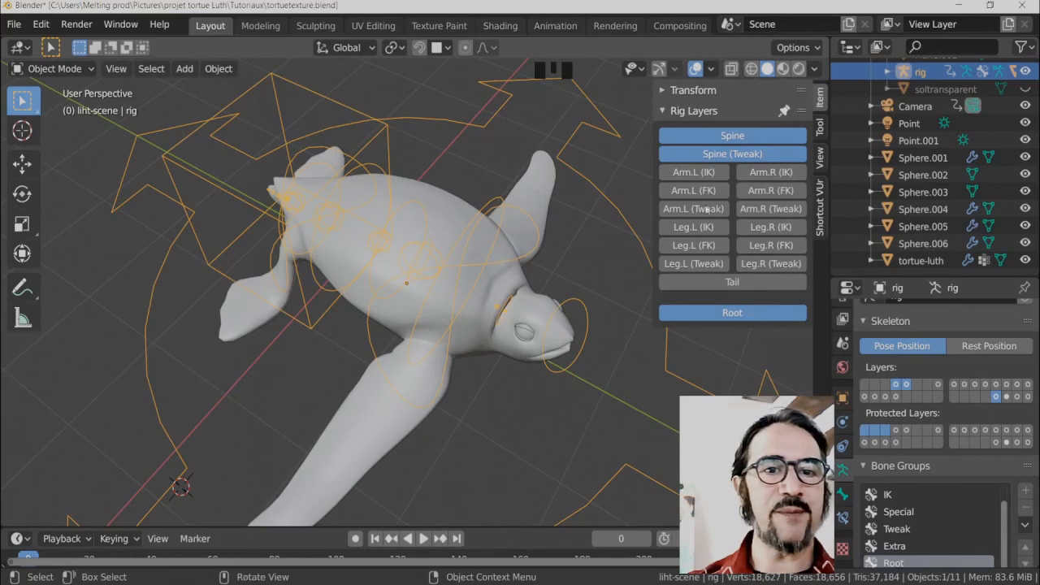
pyautogui.click(820, 126)
pyautogui.click(820, 158)
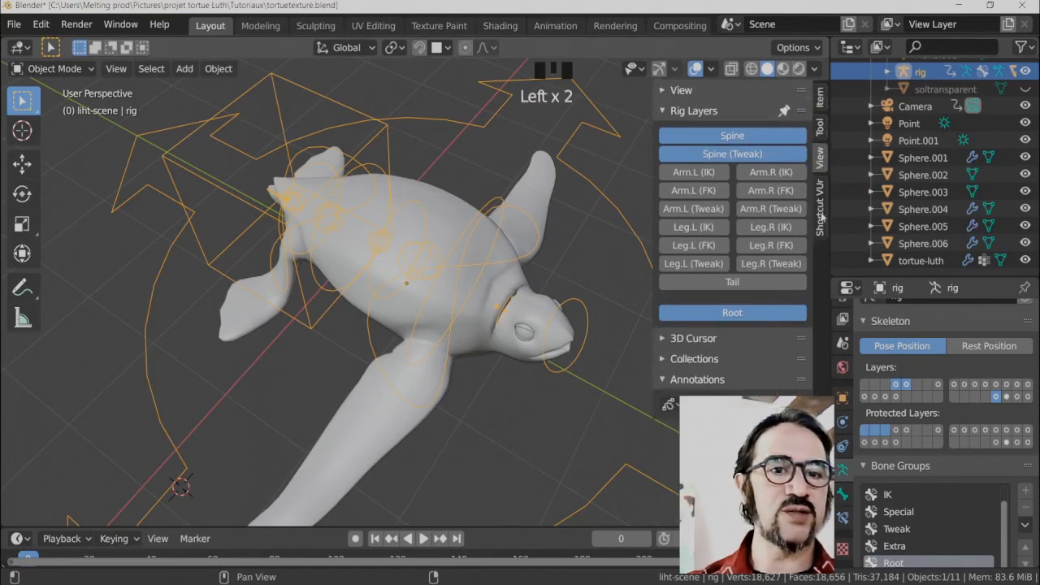
pyautogui.click(820, 208)
pyautogui.click(820, 98)
pyautogui.click(820, 126)
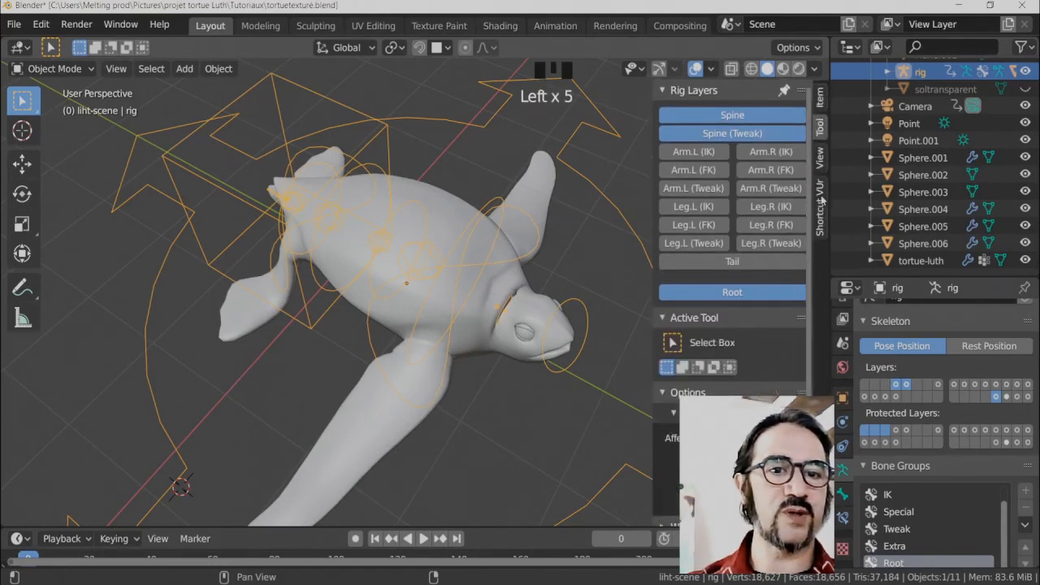
pyautogui.click(820, 158)
pyautogui.click(820, 208)
pyautogui.click(820, 158)
pyautogui.click(820, 126)
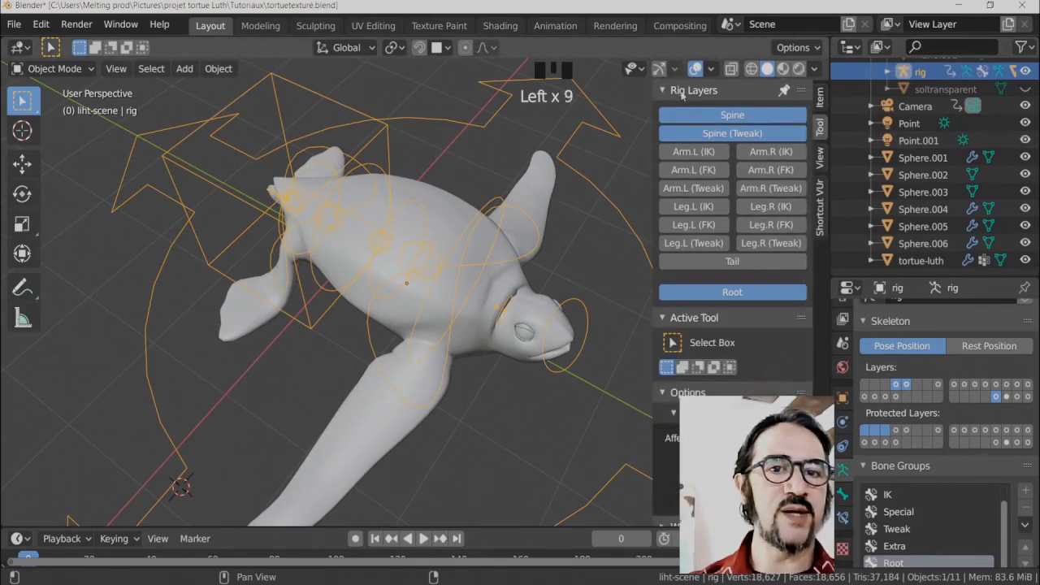
pyautogui.click(820, 99)
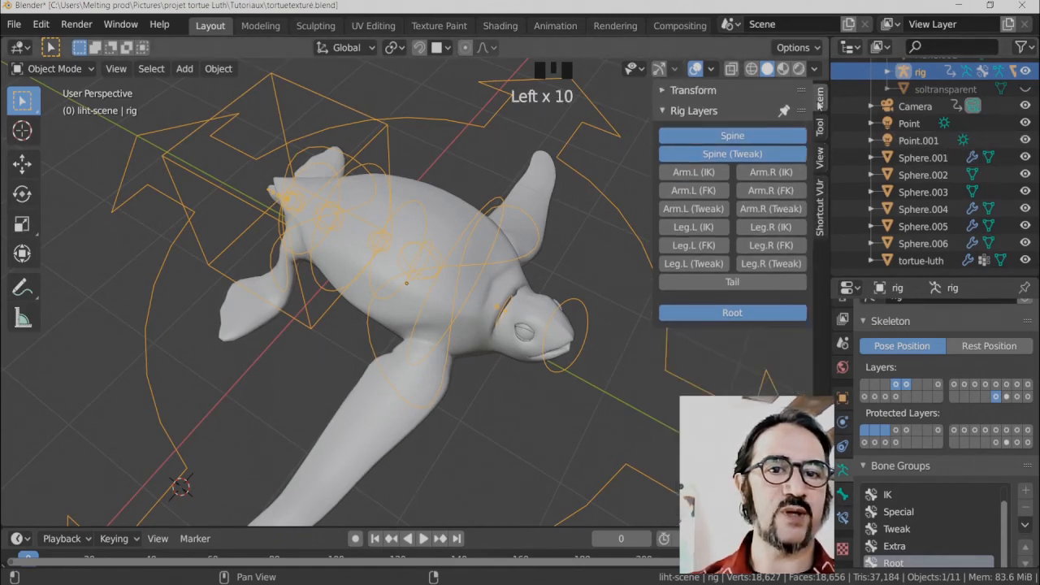
# Move the Rig Layers panel above Transform, keeping it pinned and expanded.
pyautogui.moveTo(802, 111); pyautogui.dragTo(805, 86)
pyautogui.keyDown('shift'); pyautogui.click(799, 92); pyautogui.keyUp('shift')
pyautogui.click(786, 88)
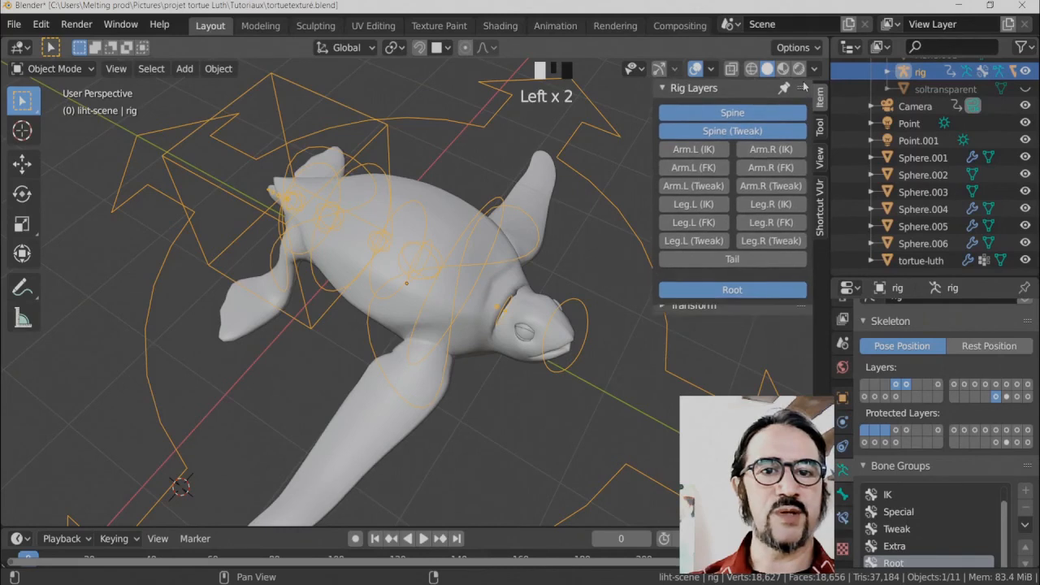
pyautogui.click(663, 88)
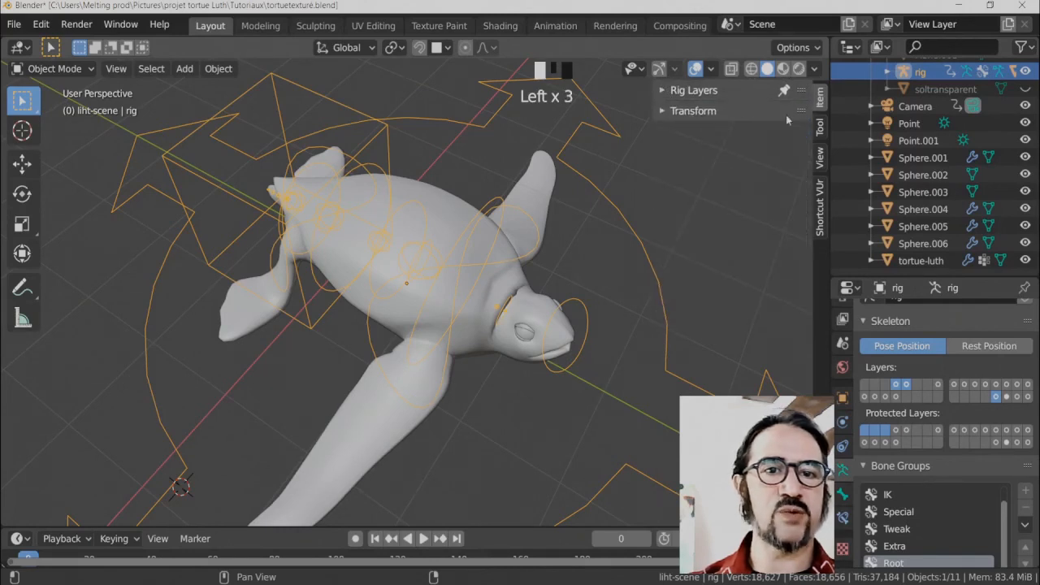
pyautogui.click(673, 90)
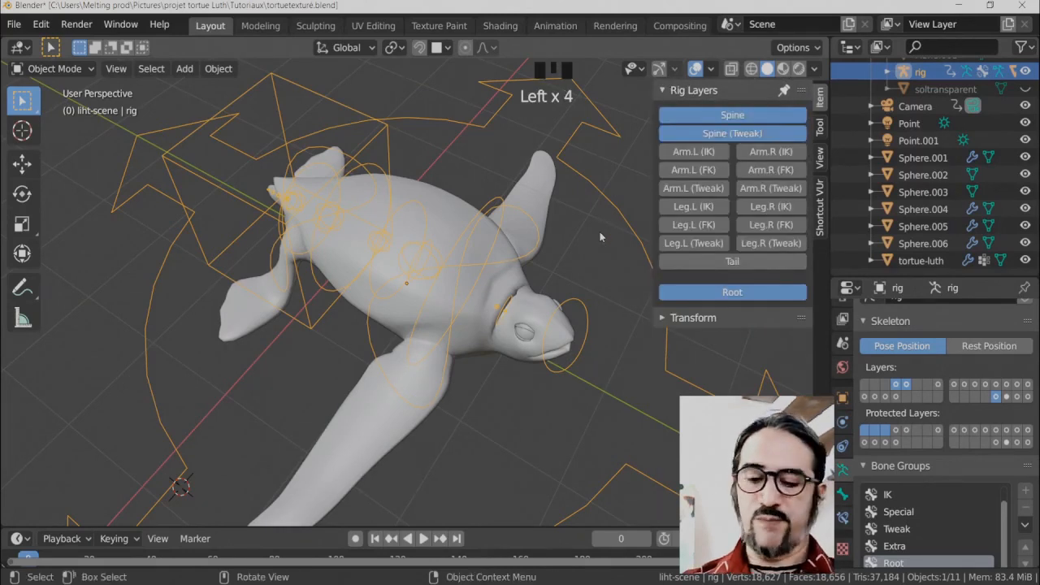
pyautogui.moveTo(626, 305); pyautogui.dragTo(385, 199, button='middle')
pyautogui.scroll(-1, 574, 316)
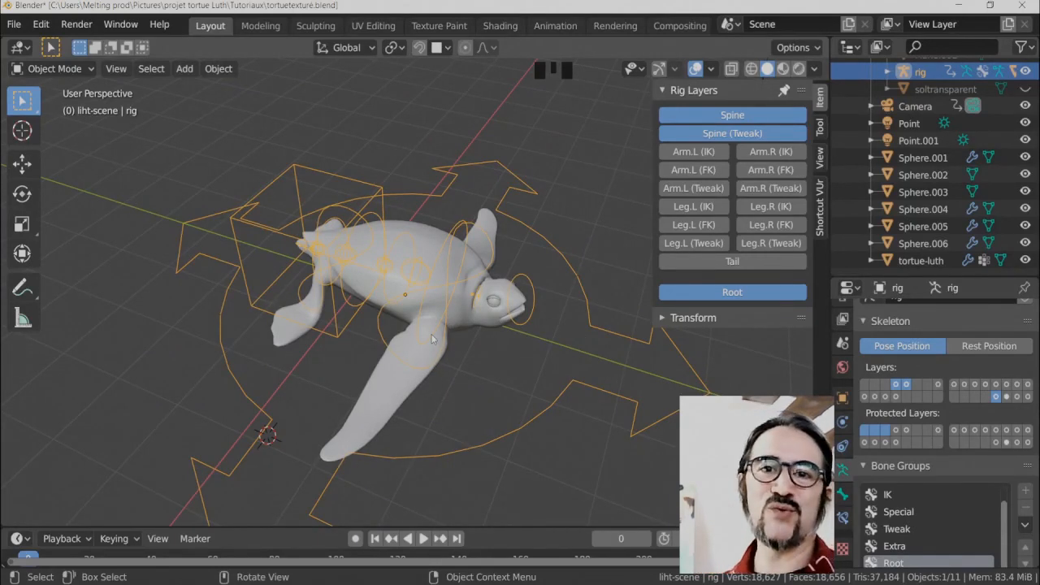
pyautogui.moveTo(393, 294); pyautogui.dragTo(422, 276, button='middle')
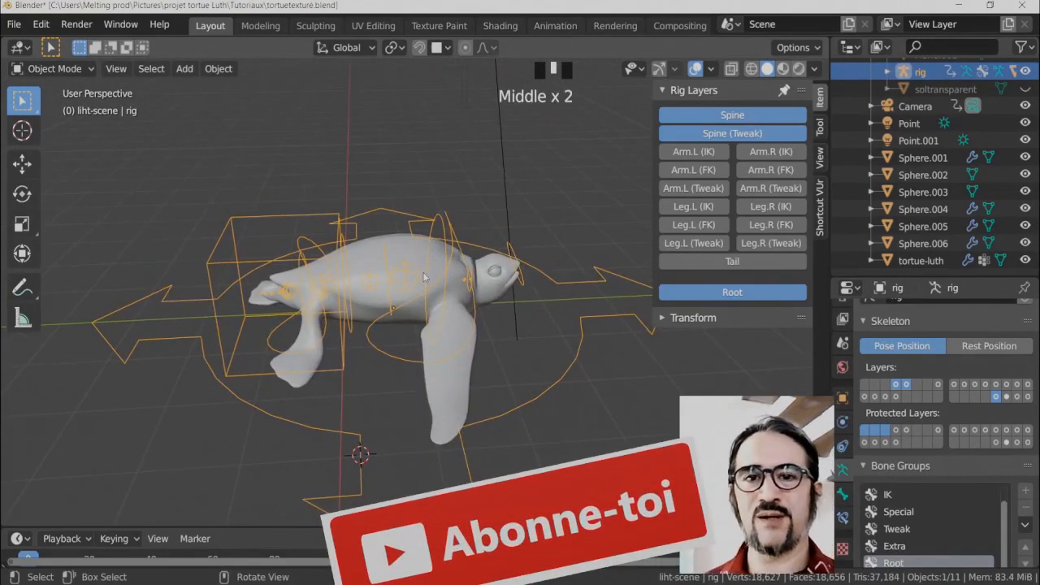
pyautogui.moveTo(542, 341); pyautogui.dragTo(516, 339, button='middle')
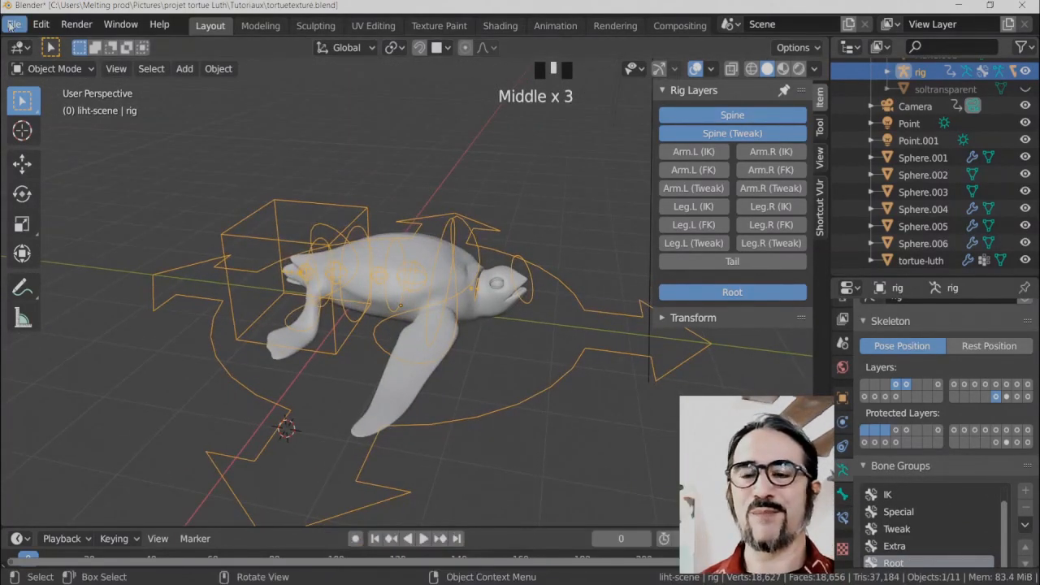